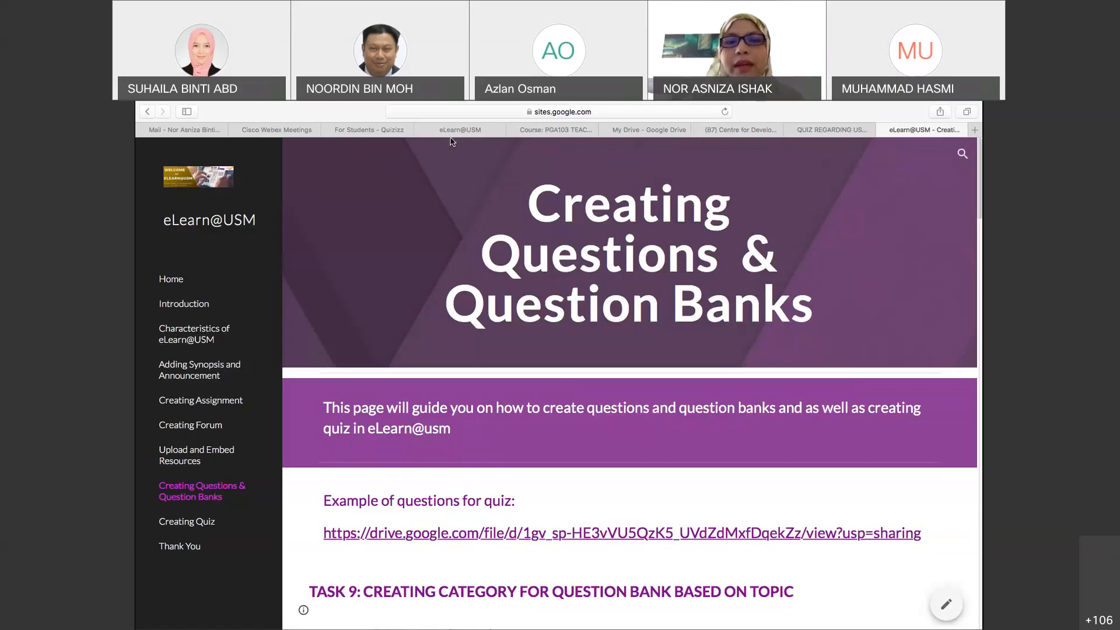
Read the Task 9 instructions on creating a question bank category and examine the illustrated settings menu
{"action": "mouse_move", "coordinate": [507, 104]}
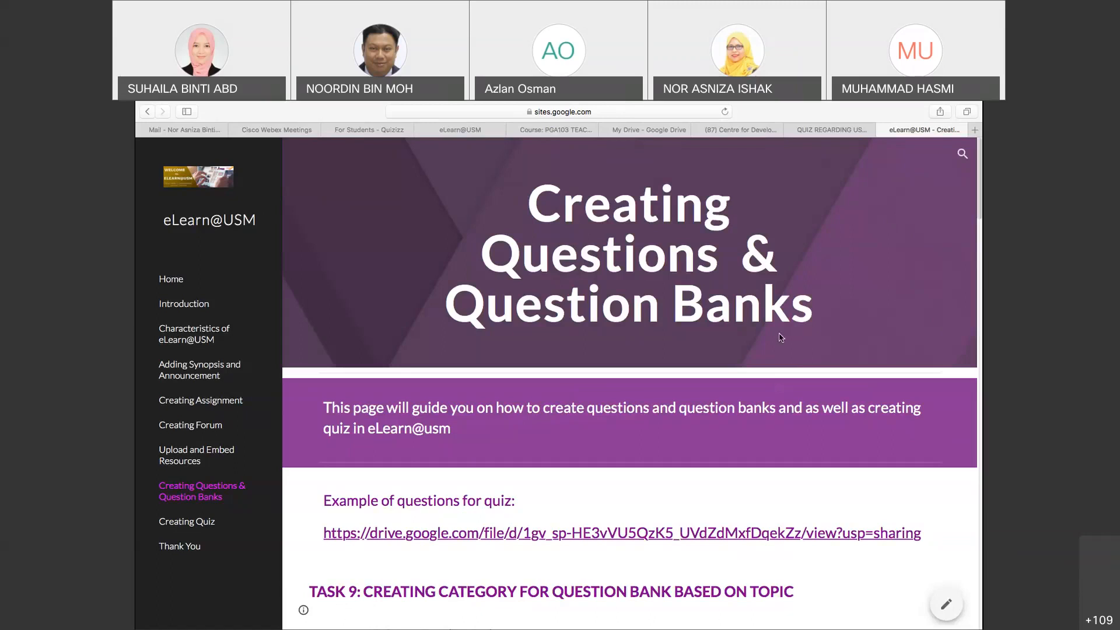
{"action": "scroll", "coordinate": [780, 337], "scroll_direction": "down", "scroll_amount": 1}
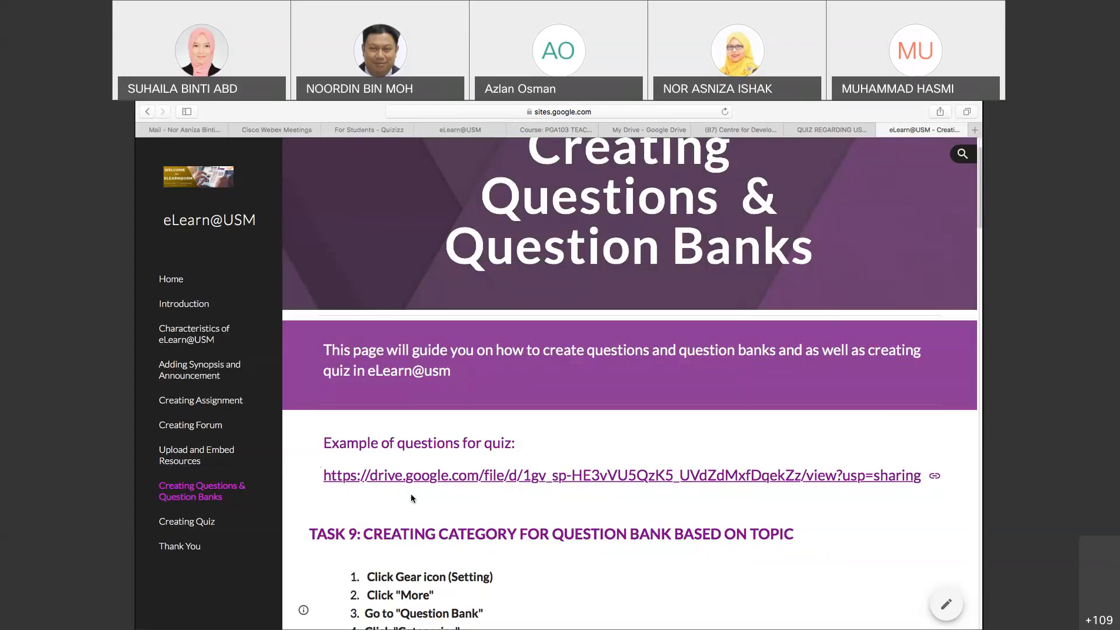
{"action": "scroll", "coordinate": [410, 493], "scroll_direction": "down", "scroll_amount": 1}
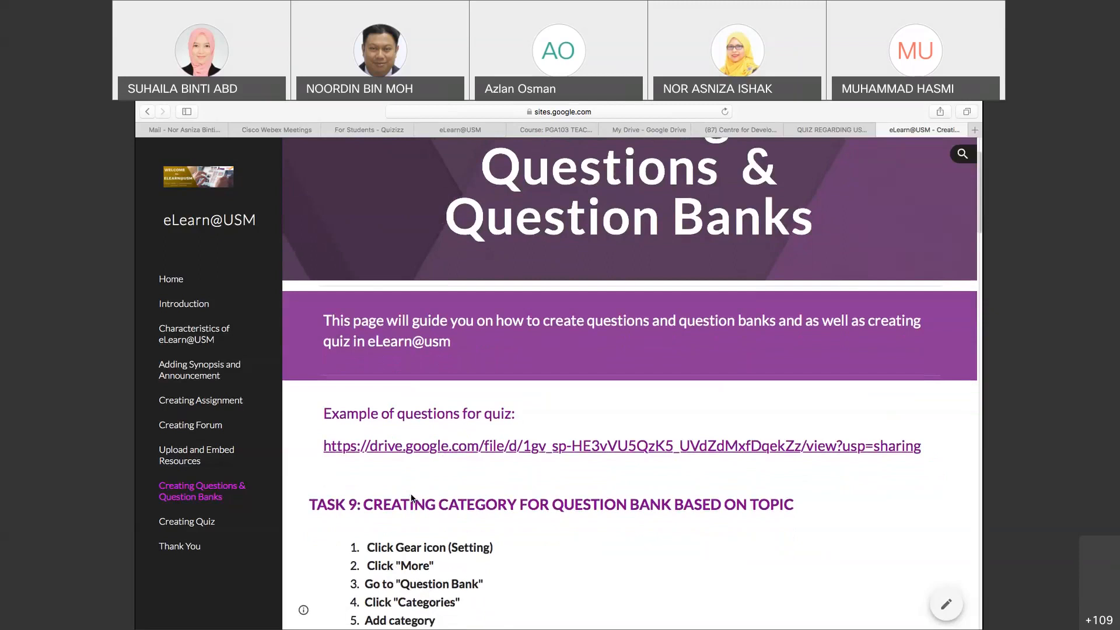
{"action": "scroll", "coordinate": [411, 497], "scroll_direction": "down", "scroll_amount": 3}
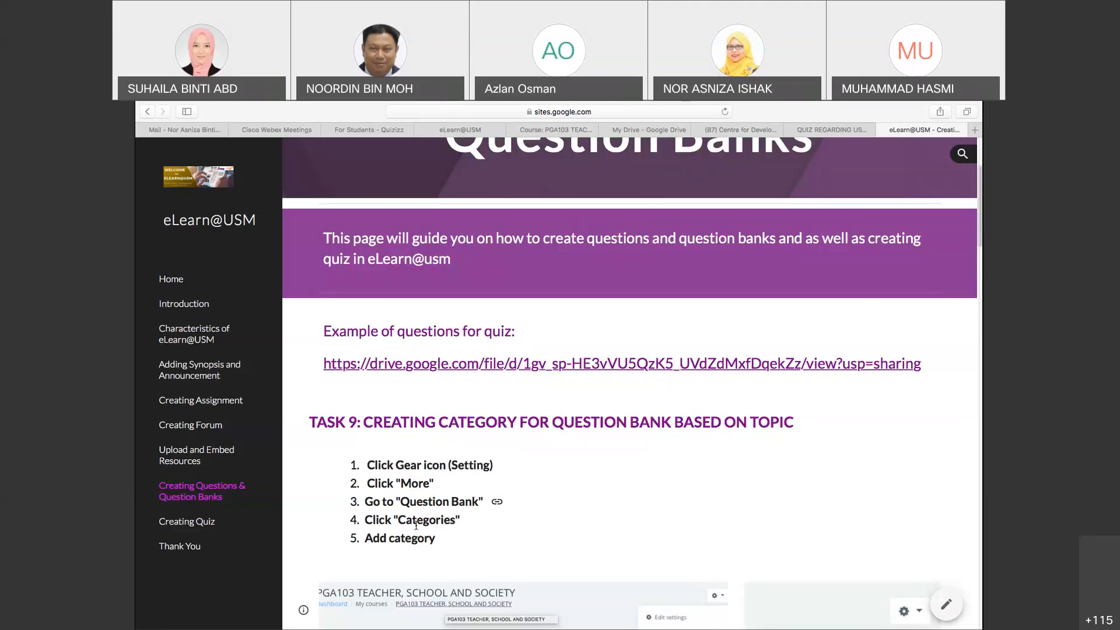
{"action": "scroll", "coordinate": [420, 496], "scroll_direction": "down", "scroll_amount": 1}
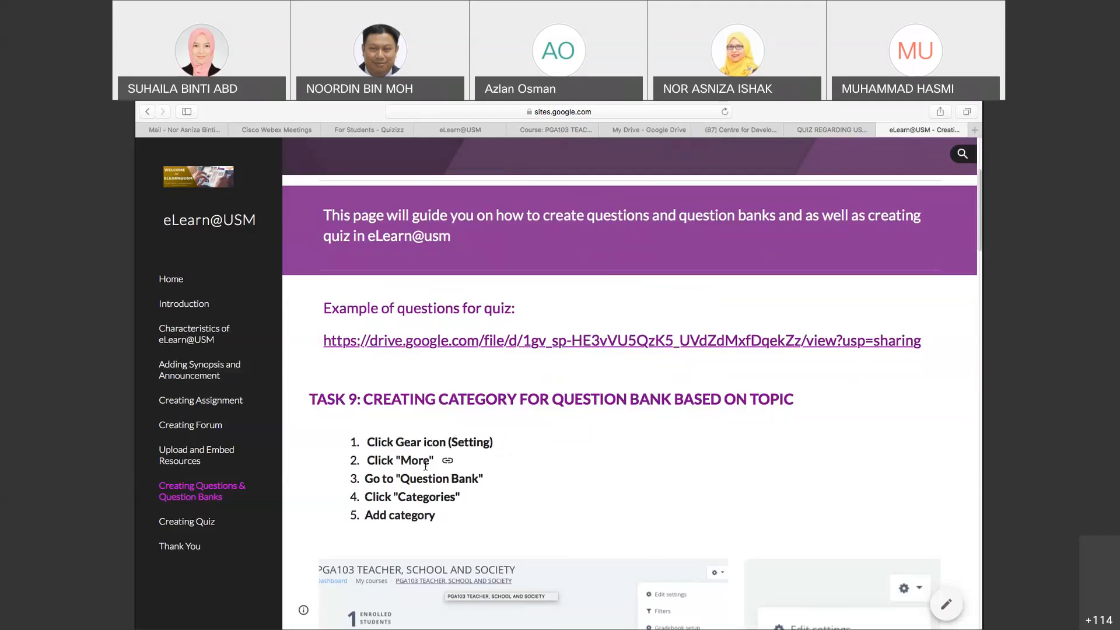
{"action": "scroll", "coordinate": [425, 465], "scroll_direction": "down", "scroll_amount": 2}
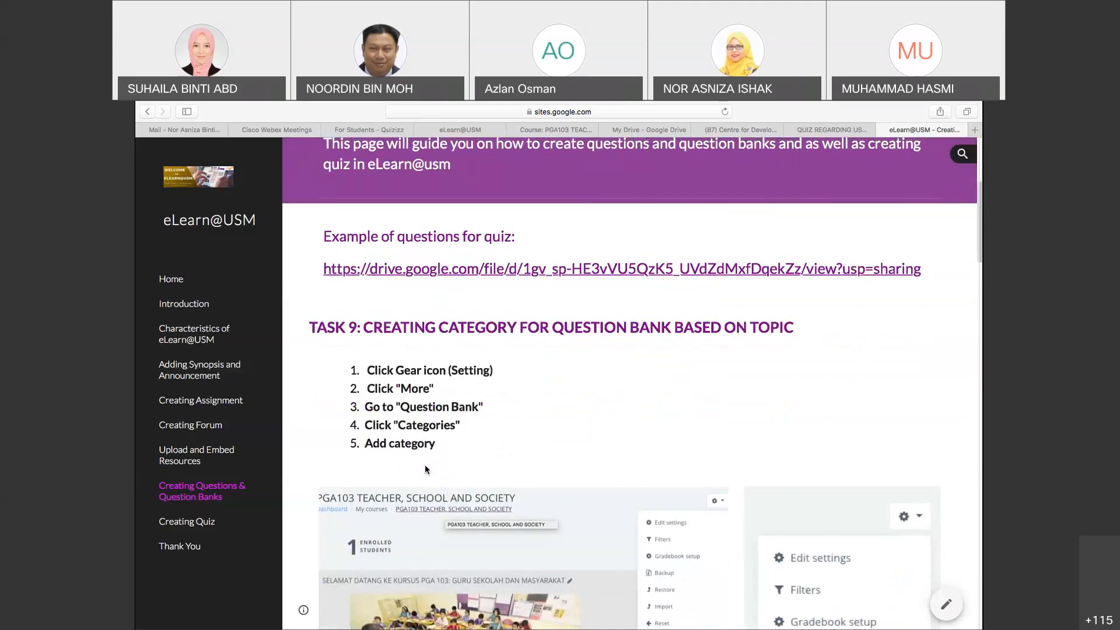
{"action": "scroll", "coordinate": [425, 464], "scroll_direction": "down", "scroll_amount": 3}
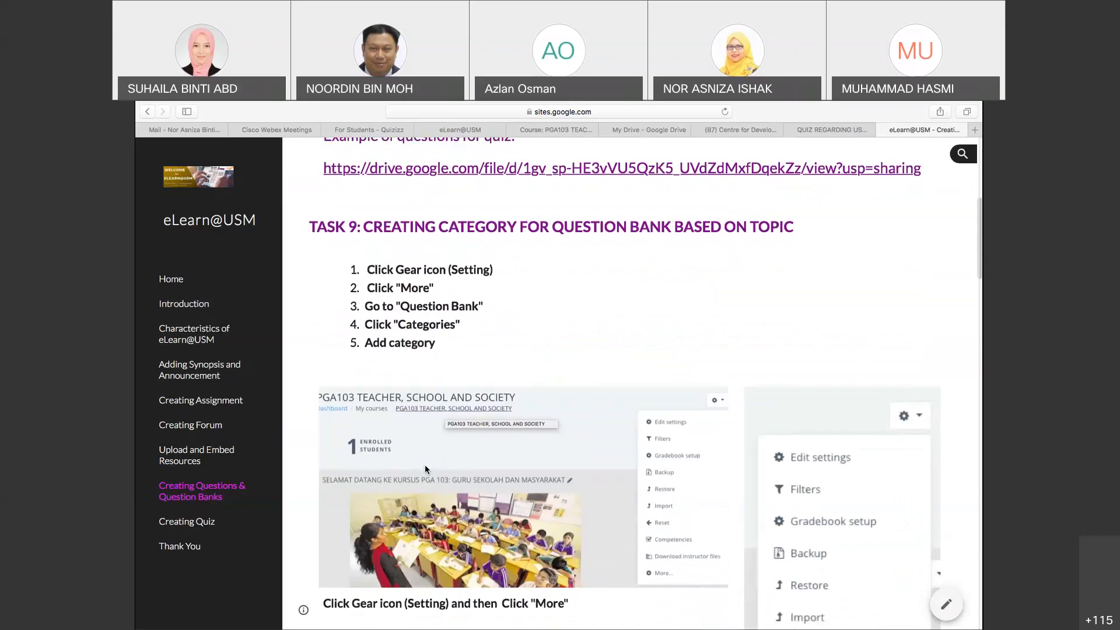
{"action": "scroll", "coordinate": [424, 464], "scroll_direction": "down", "scroll_amount": 1}
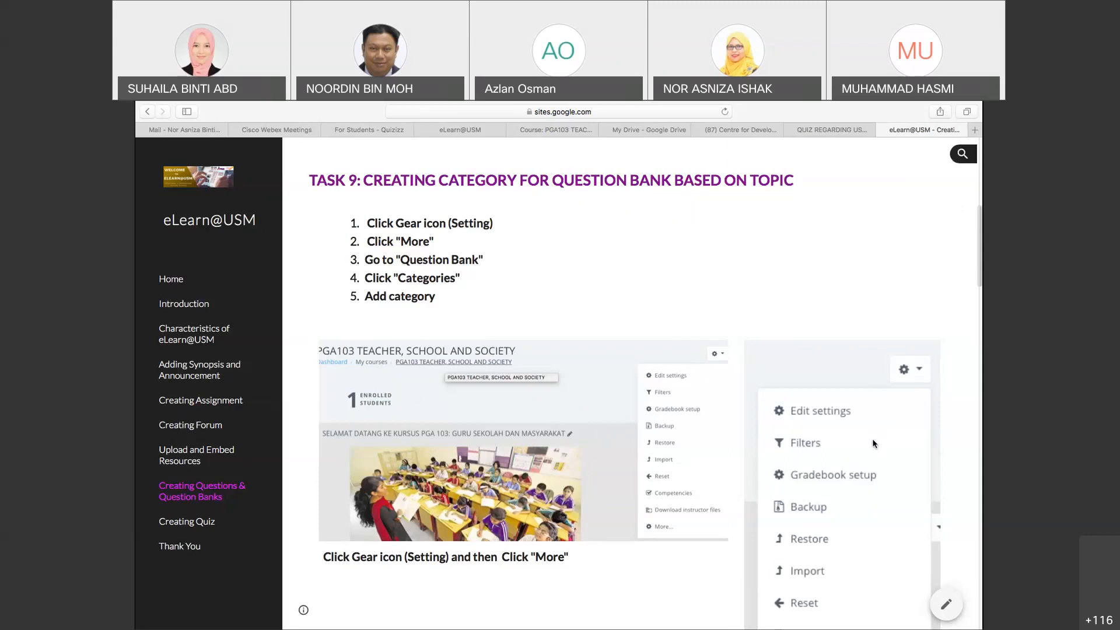
{"action": "scroll", "coordinate": [873, 440], "scroll_direction": "up", "scroll_amount": 1}
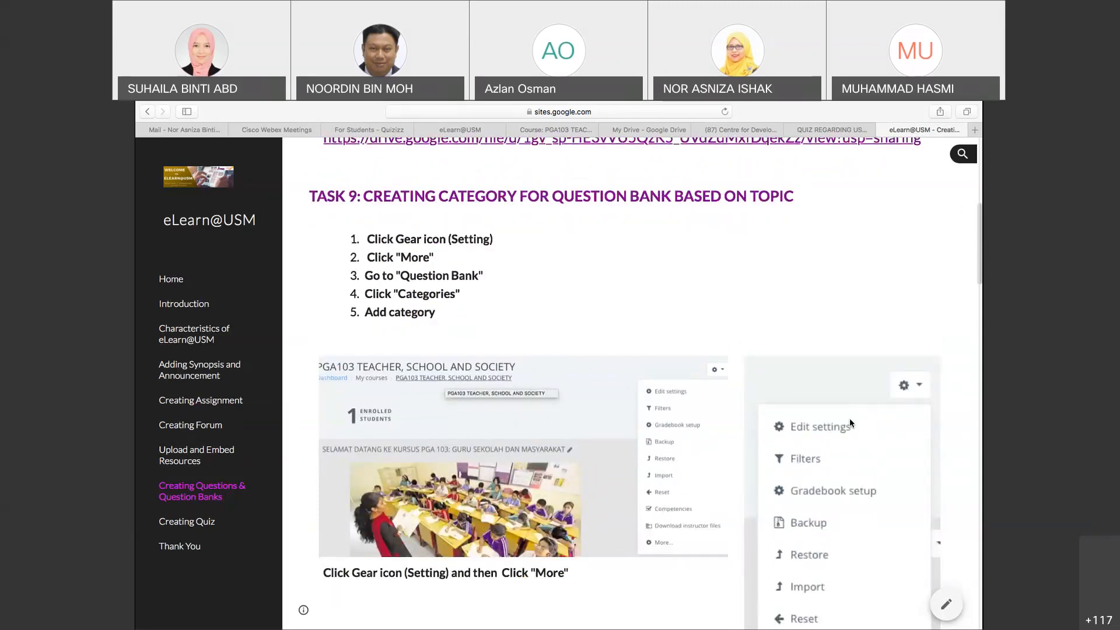
{"action": "scroll", "coordinate": [849, 418], "scroll_direction": "down", "scroll_amount": 3}
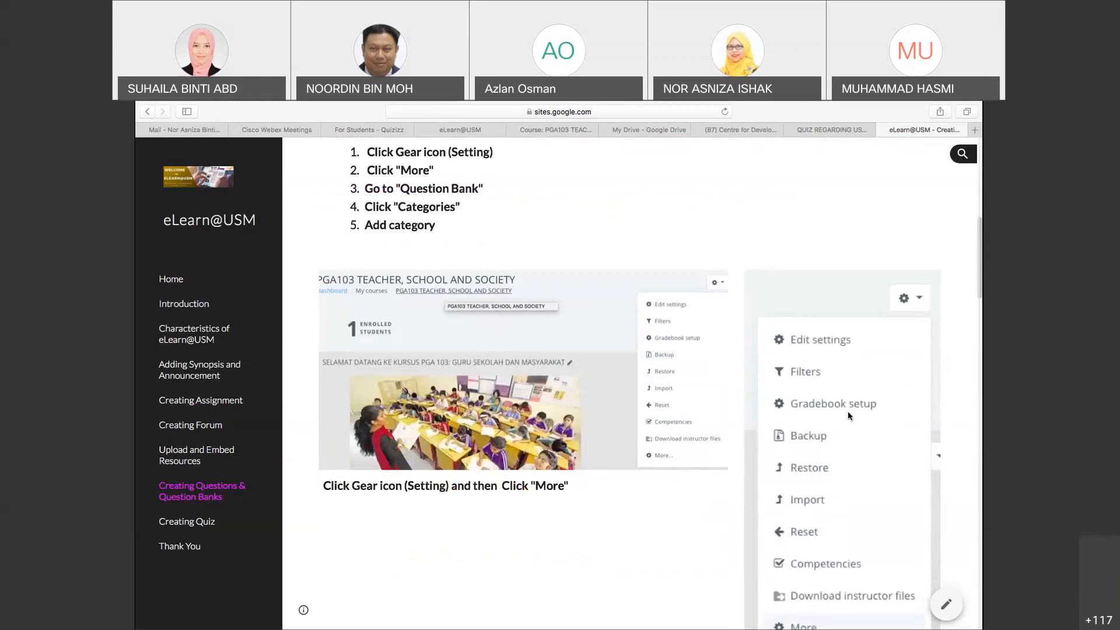
{"action": "scroll", "coordinate": [848, 413], "scroll_direction": "down", "scroll_amount": 1}
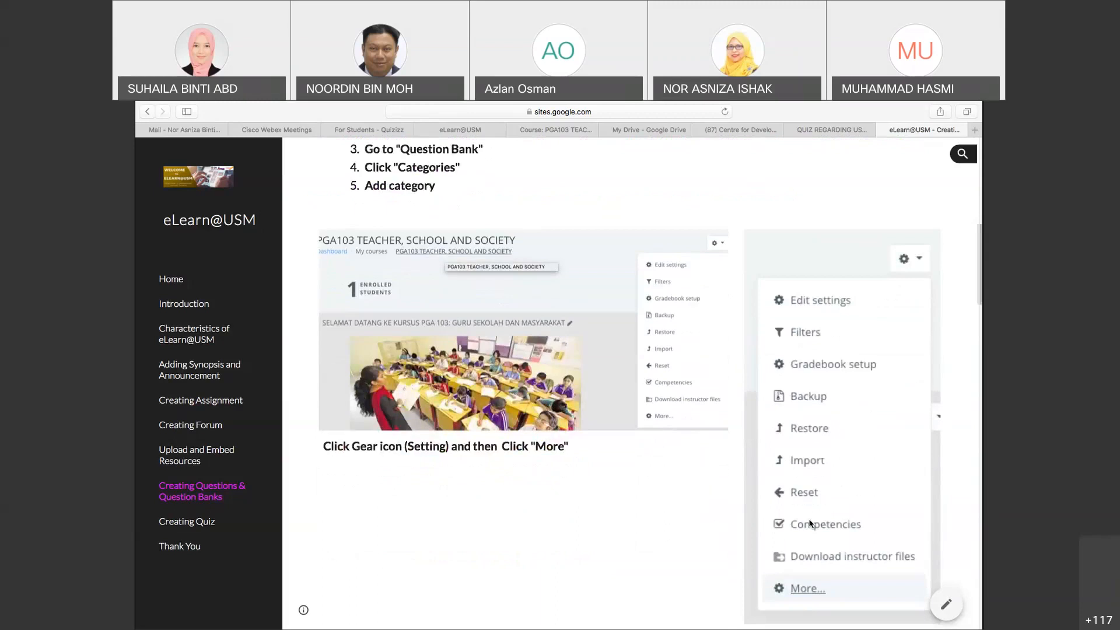
Examine the guide's Course administration and Add category illustrations, along with the start of the Task 10 instructions
{"action": "scroll", "coordinate": [809, 523], "scroll_direction": "down", "scroll_amount": 5}
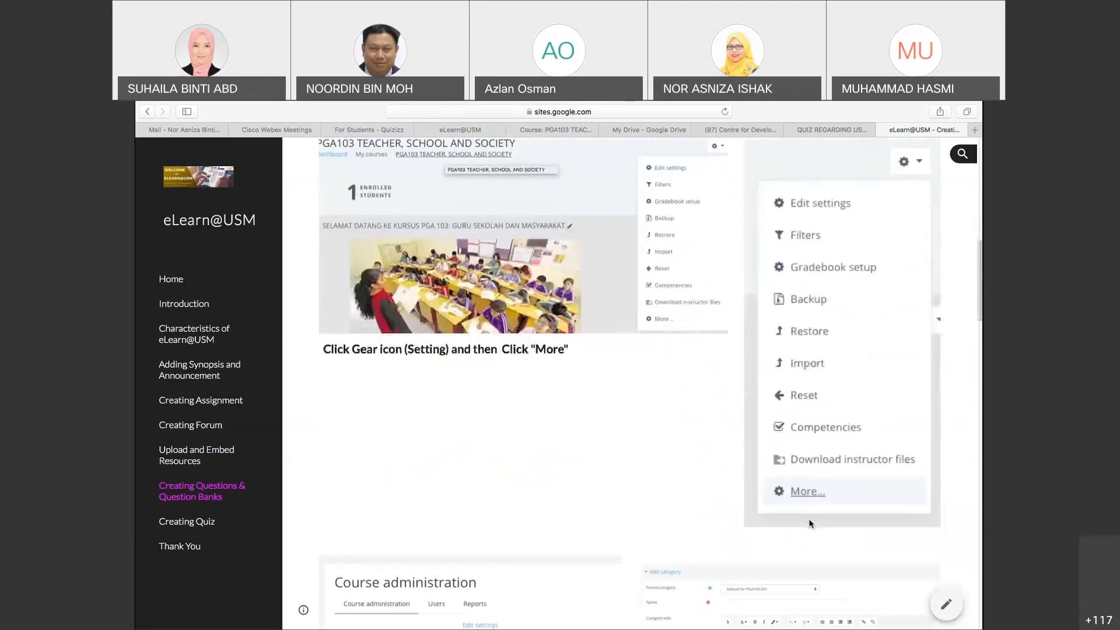
{"action": "scroll", "coordinate": [809, 523], "scroll_direction": "down", "scroll_amount": 2}
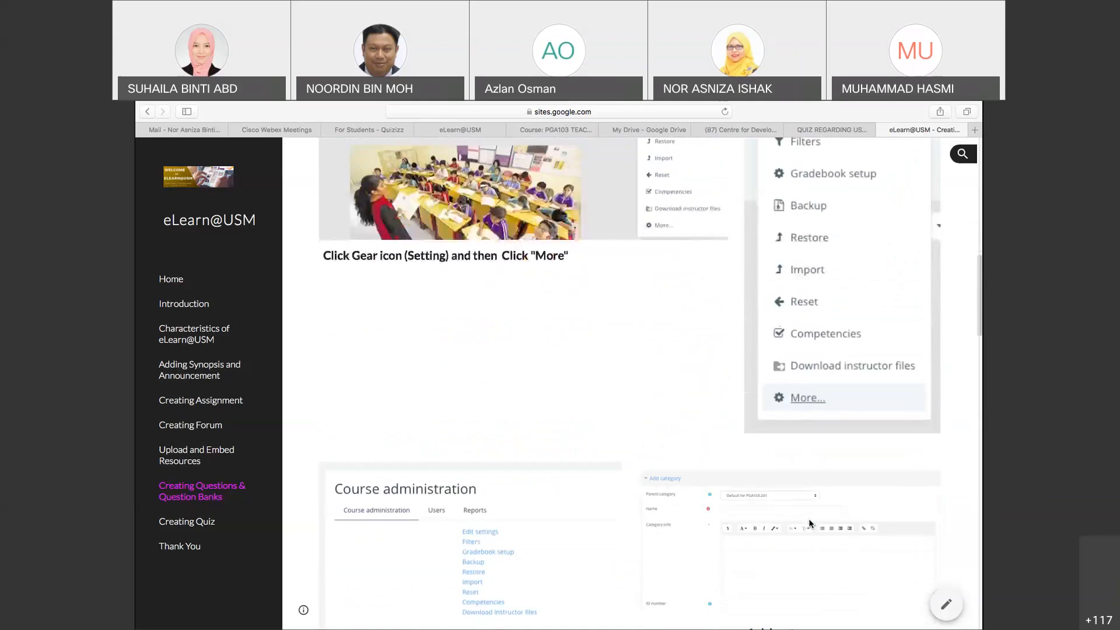
{"action": "scroll", "coordinate": [810, 524], "scroll_direction": "down", "scroll_amount": 4}
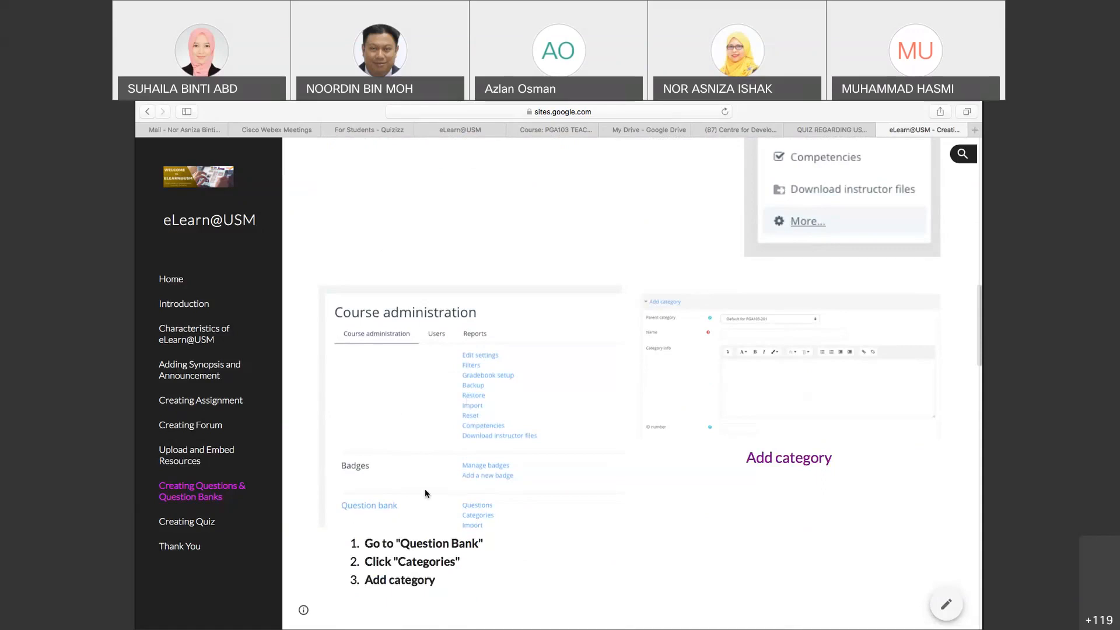
{"action": "scroll", "coordinate": [607, 435], "scroll_direction": "up", "scroll_amount": 3}
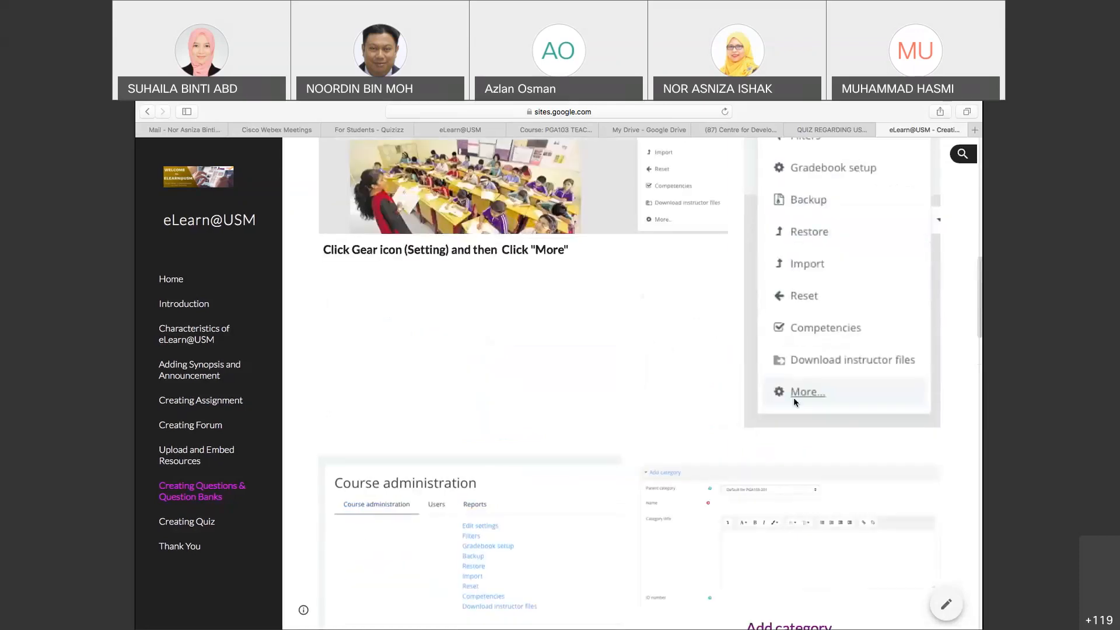
{"action": "scroll", "coordinate": [538, 470], "scroll_direction": "down", "scroll_amount": 2}
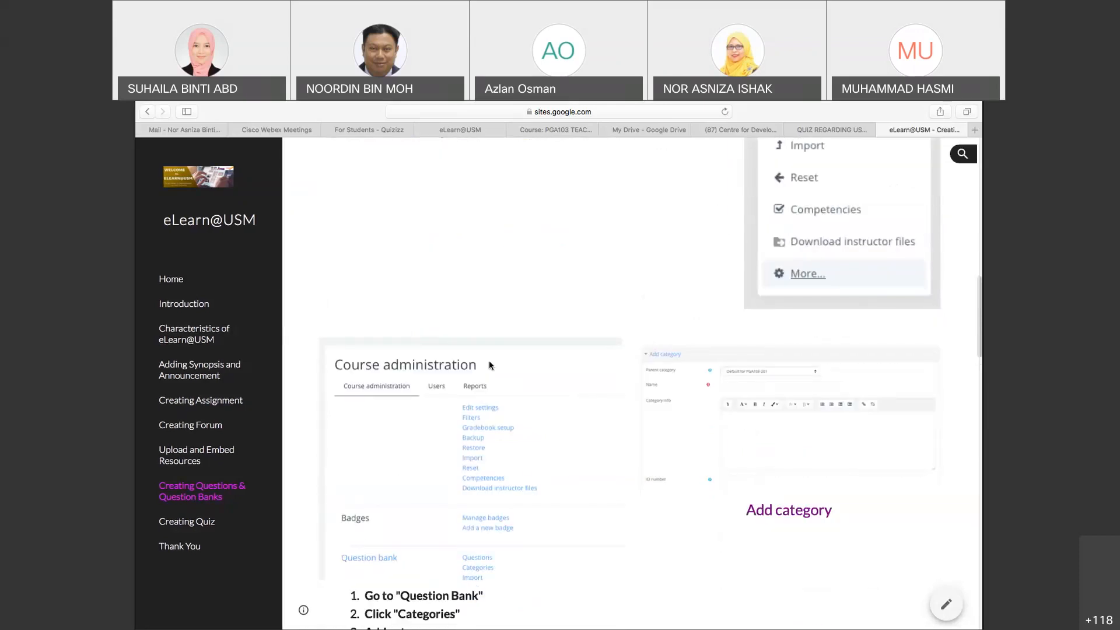
{"action": "scroll", "coordinate": [492, 366], "scroll_direction": "down", "scroll_amount": 2}
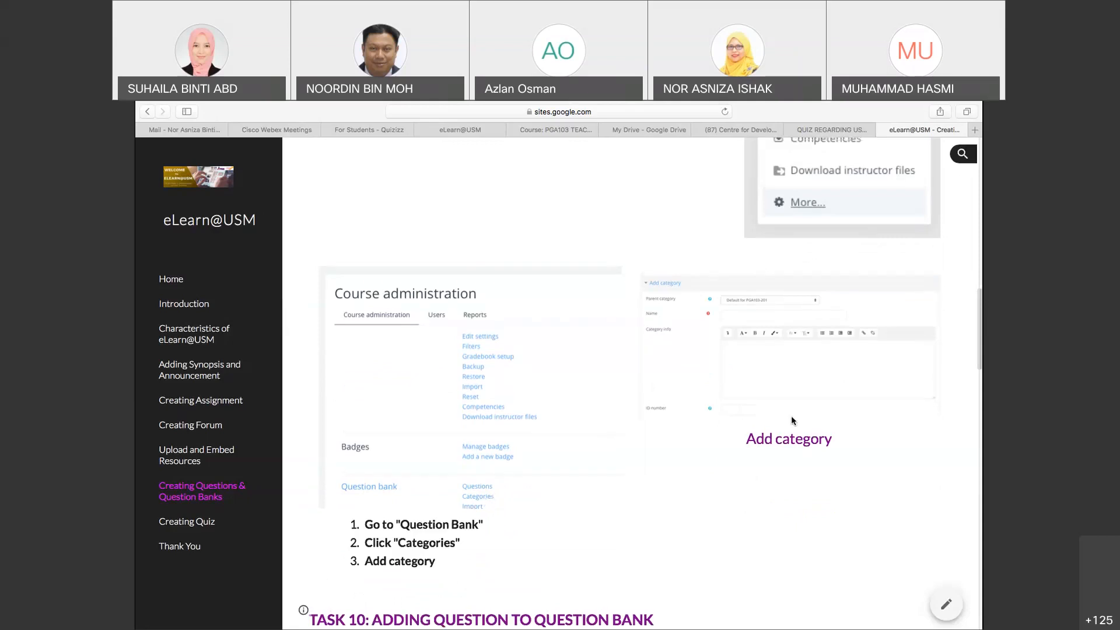
{"action": "scroll", "coordinate": [791, 417], "scroll_direction": "up", "scroll_amount": 3}
{"action": "scroll", "coordinate": [788, 484], "scroll_direction": "down", "scroll_amount": 1}
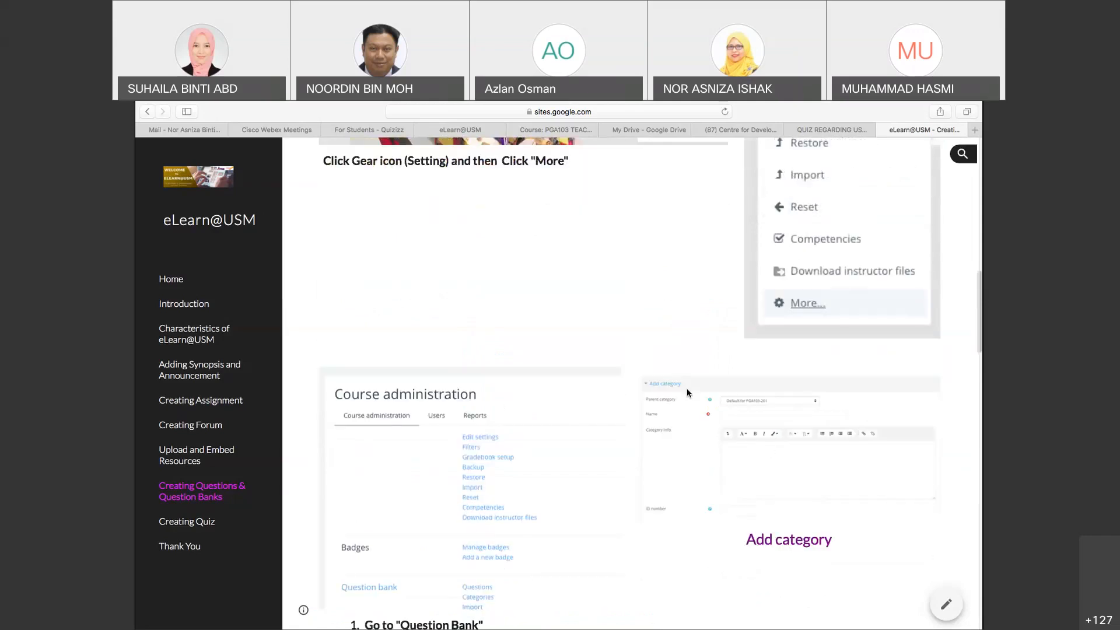
{"action": "scroll", "coordinate": [688, 391], "scroll_direction": "down", "scroll_amount": 1}
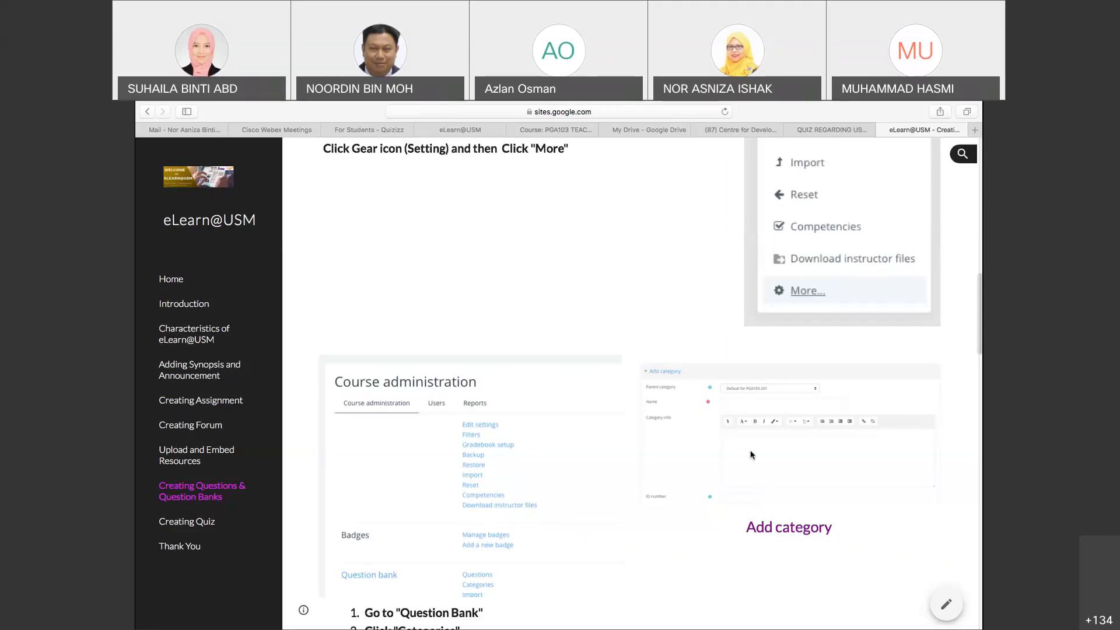
{"action": "scroll", "coordinate": [751, 454], "scroll_direction": "down", "scroll_amount": 2}
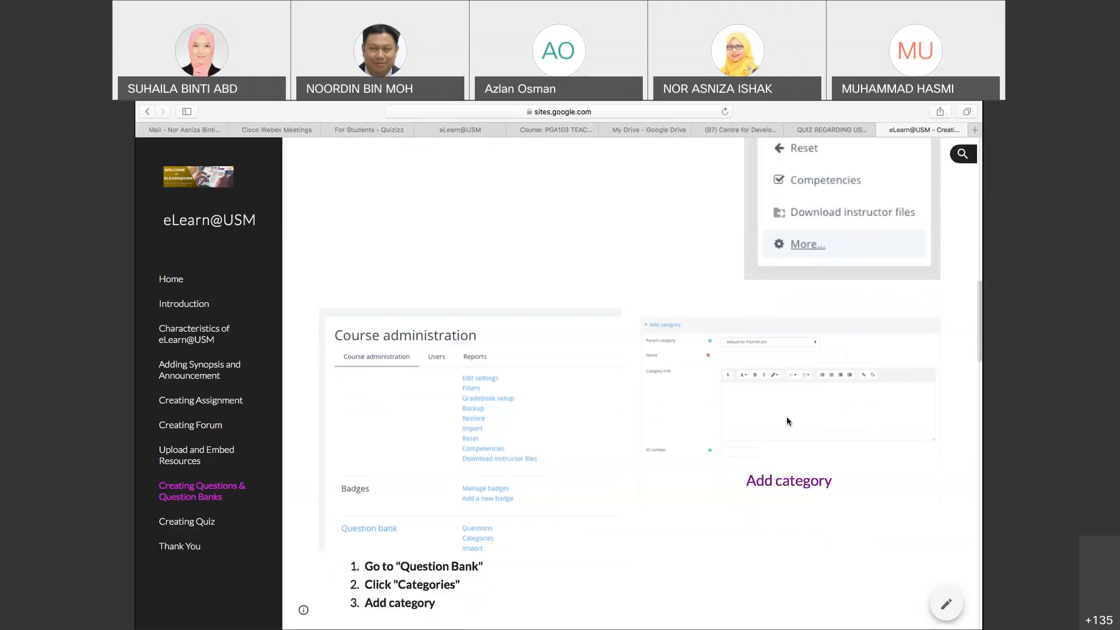
{"action": "scroll", "coordinate": [786, 421], "scroll_direction": "down", "scroll_amount": 3}
{"action": "scroll", "coordinate": [786, 417], "scroll_direction": "down", "scroll_amount": 1}
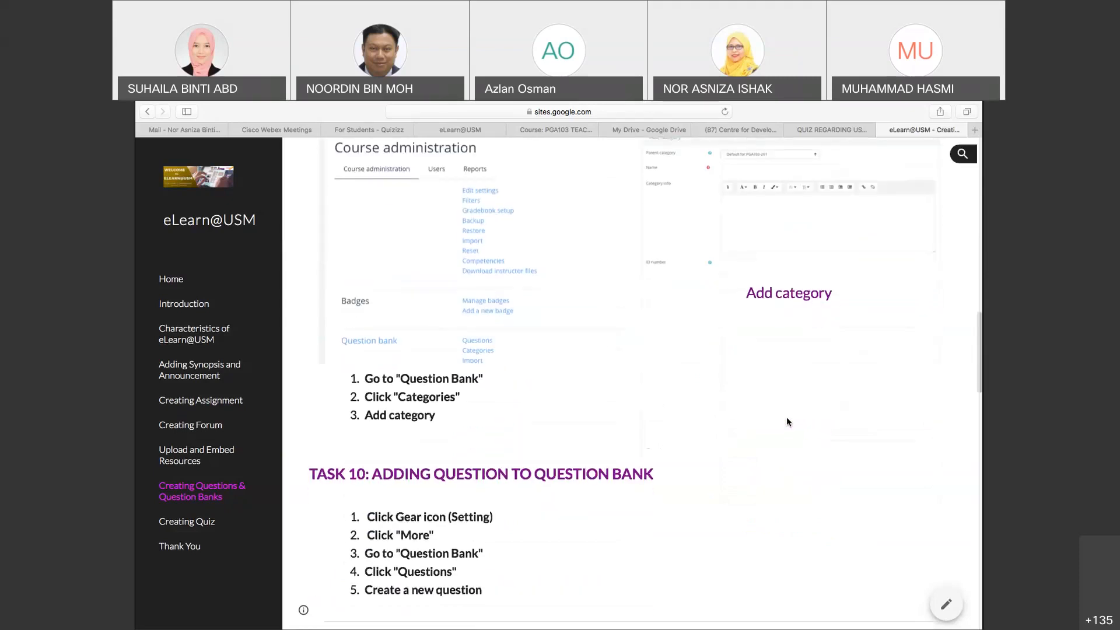
{"action": "scroll", "coordinate": [786, 417], "scroll_direction": "up", "scroll_amount": 1}
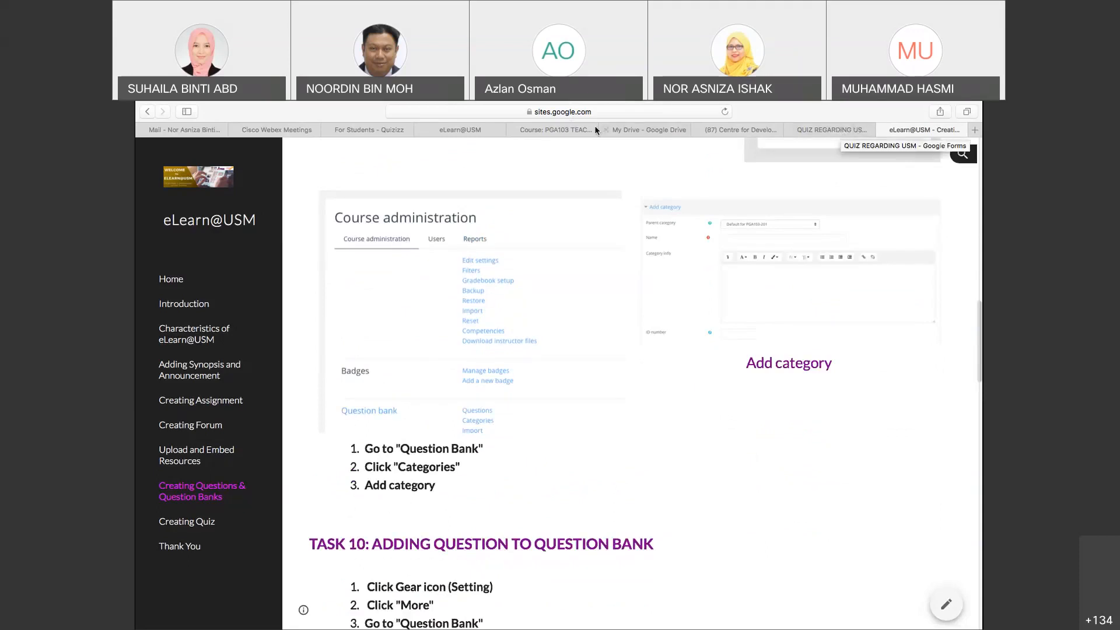
Switch to the PGA103 TEACHER, SCHOOL AND SOCIETY course and open its question bank categories from the full course administration page
{"action": "left_click", "coordinate": [560, 129]}
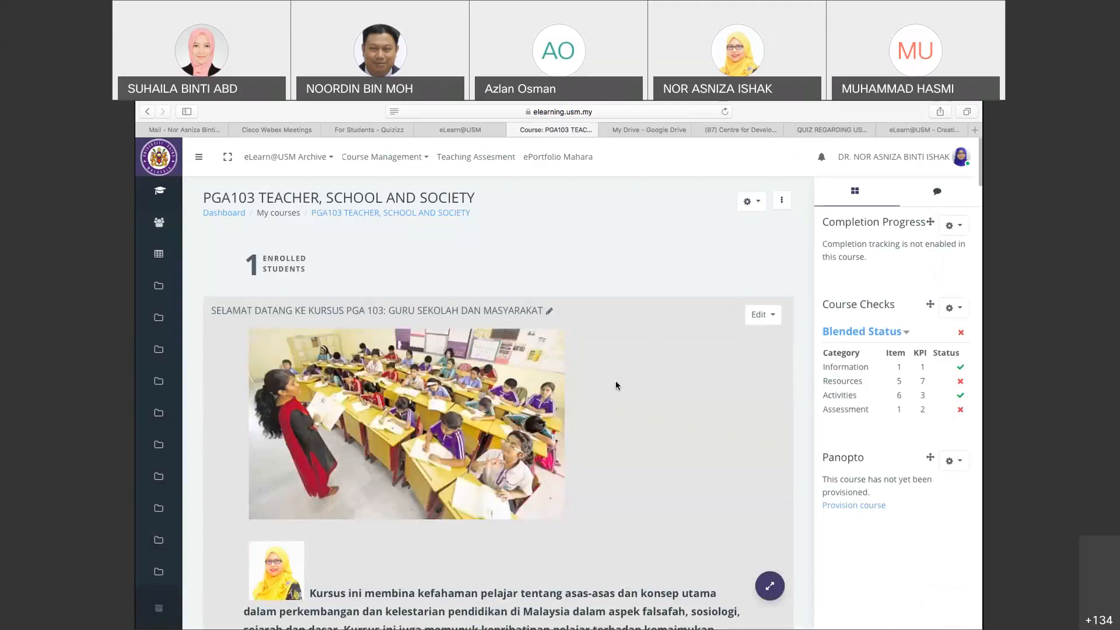
{"action": "scroll", "coordinate": [615, 385], "scroll_direction": "down", "scroll_amount": 3}
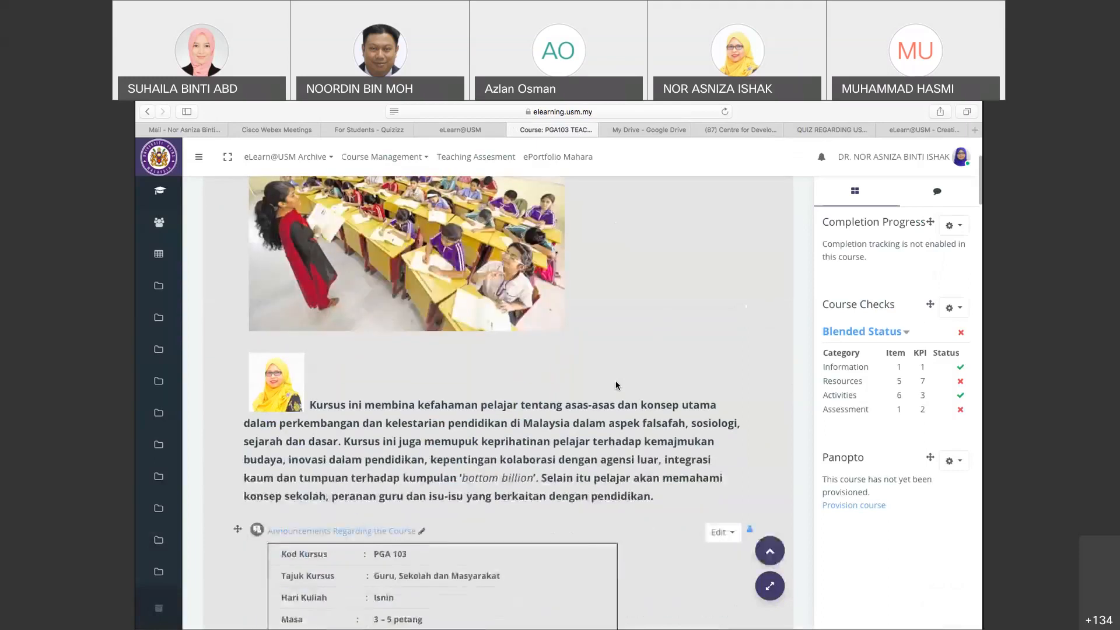
{"action": "scroll", "coordinate": [615, 385], "scroll_direction": "up", "scroll_amount": 3}
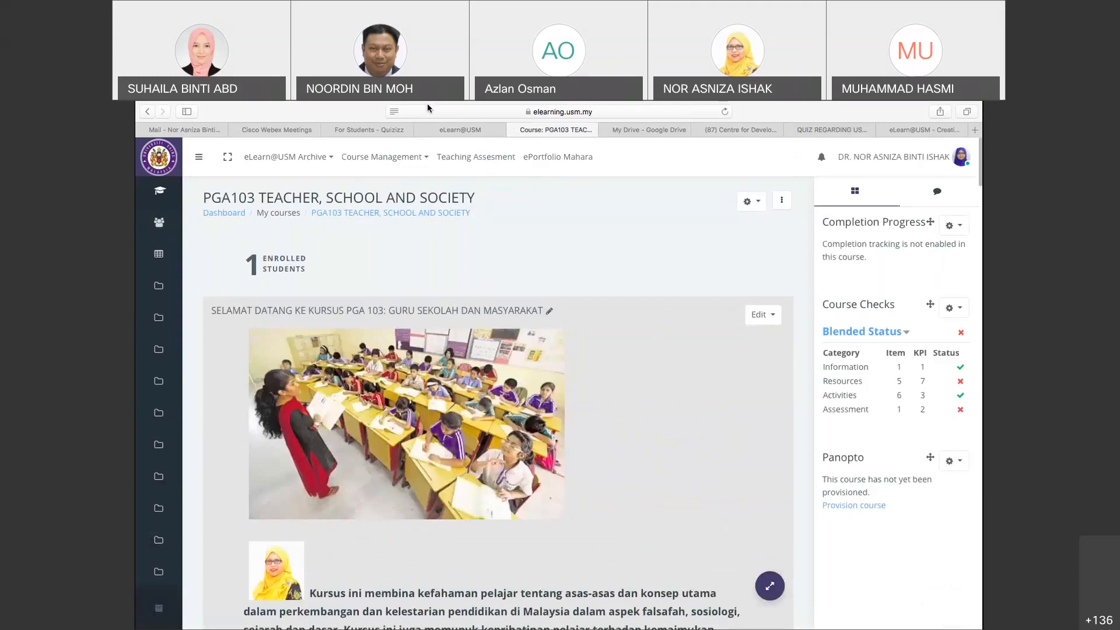
{"action": "left_click", "coordinate": [758, 203]}
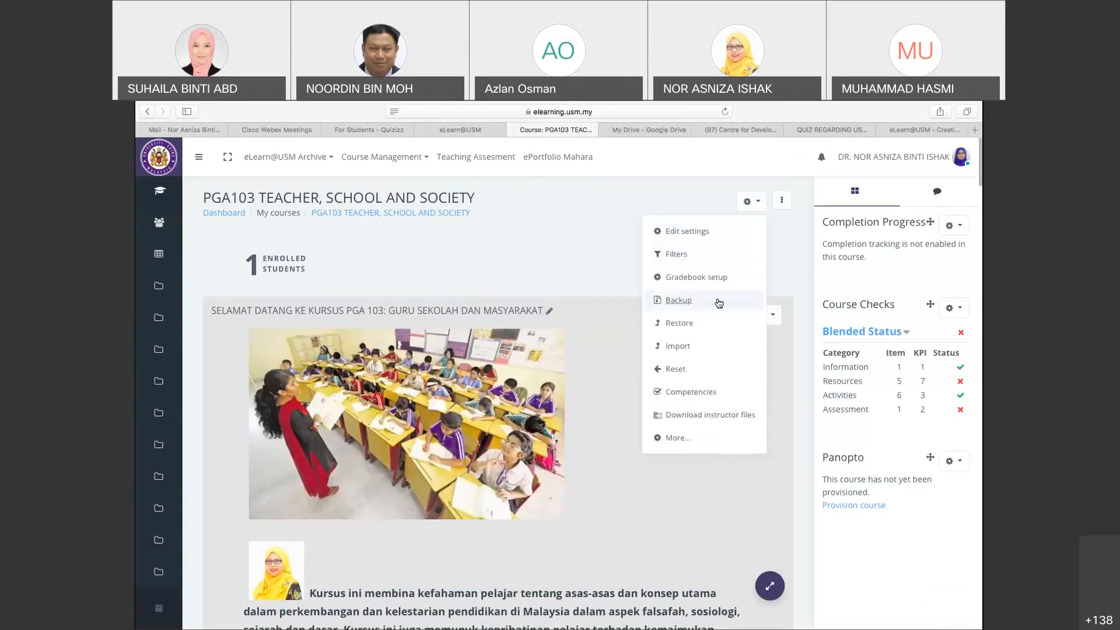
{"action": "left_click", "coordinate": [679, 438]}
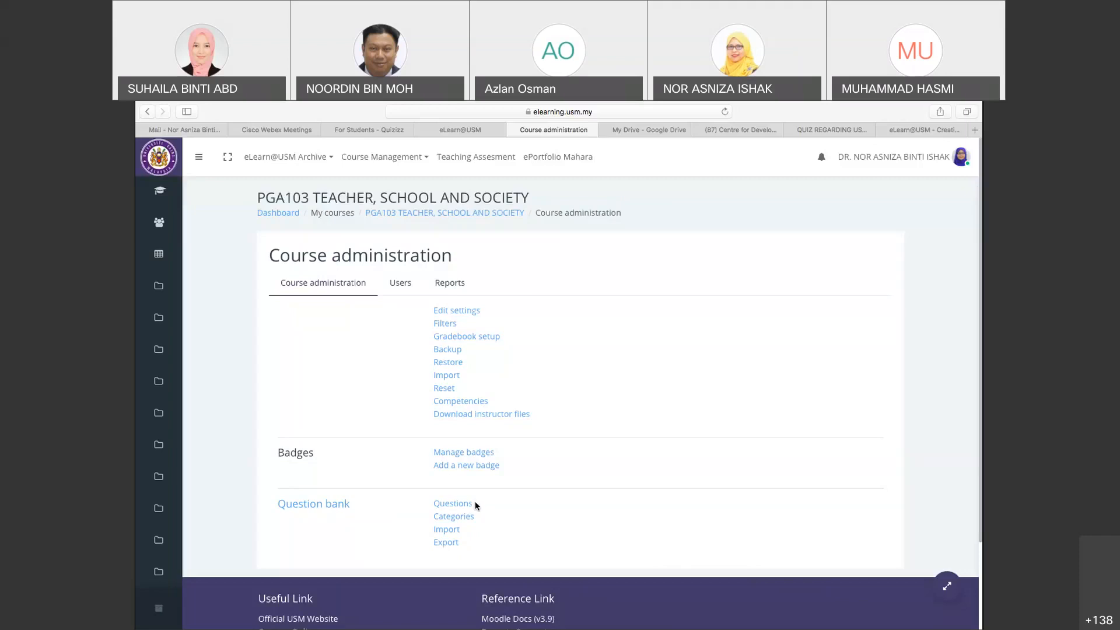
{"action": "left_click", "coordinate": [455, 517]}
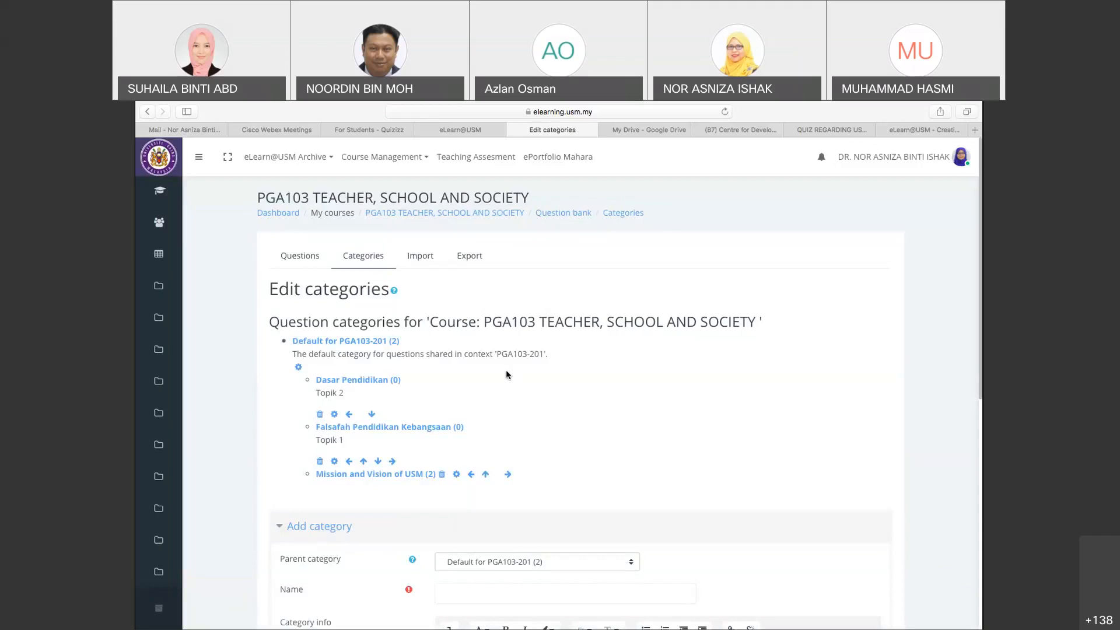
Add a question category named "21st Century education" under the parent category Default for PGA103-201
{"action": "scroll", "coordinate": [507, 374], "scroll_direction": "down", "scroll_amount": 1}
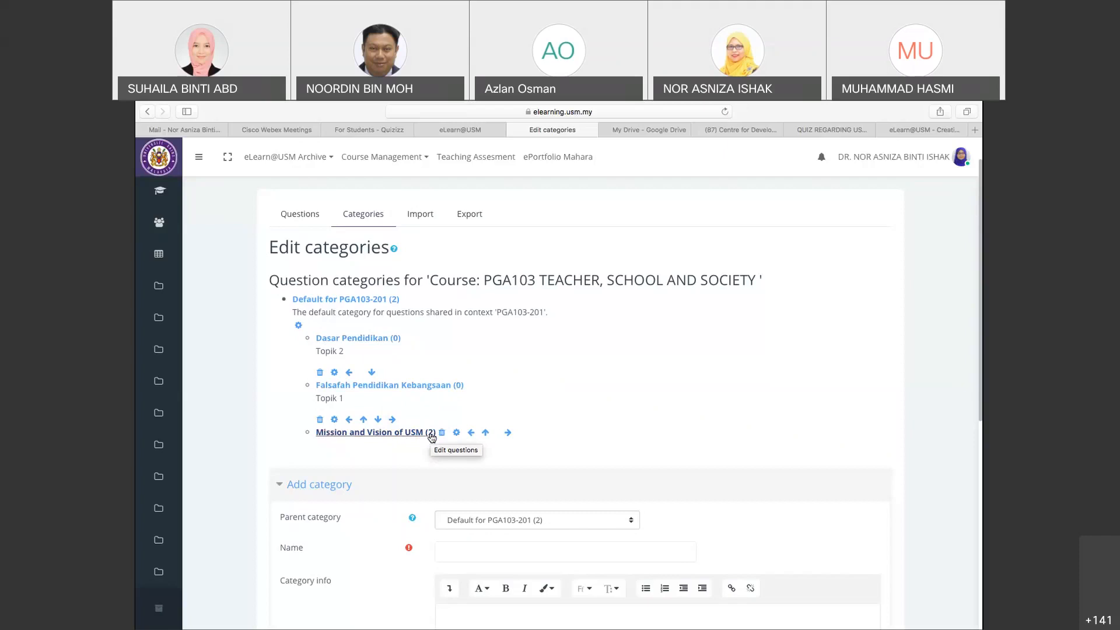
{"action": "scroll", "coordinate": [508, 430], "scroll_direction": "down", "scroll_amount": 2}
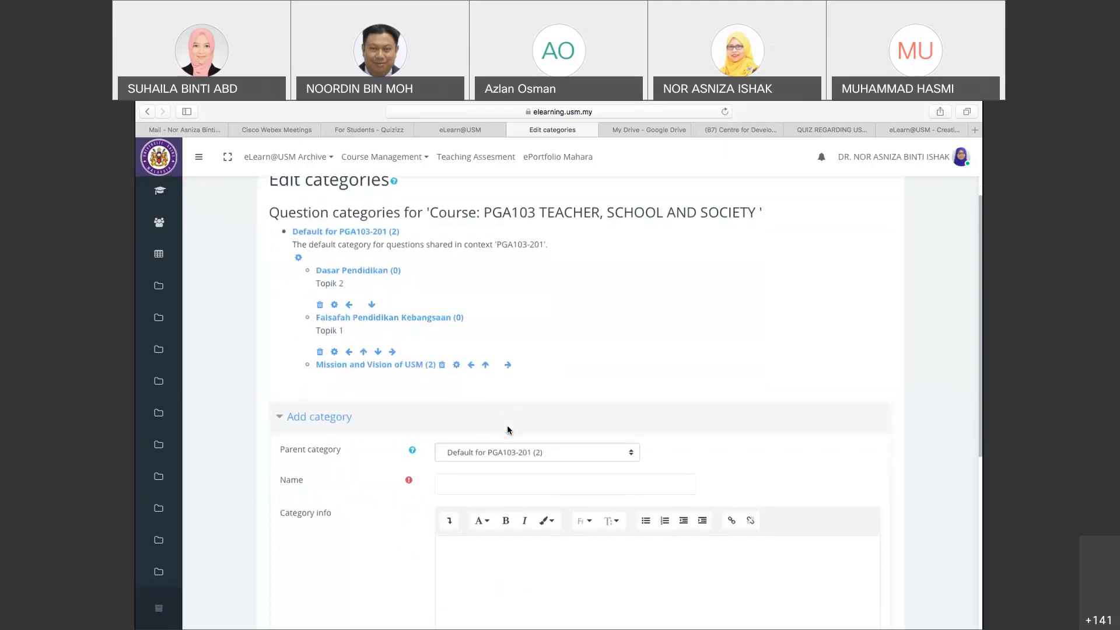
{"action": "scroll", "coordinate": [507, 430], "scroll_direction": "down", "scroll_amount": 1}
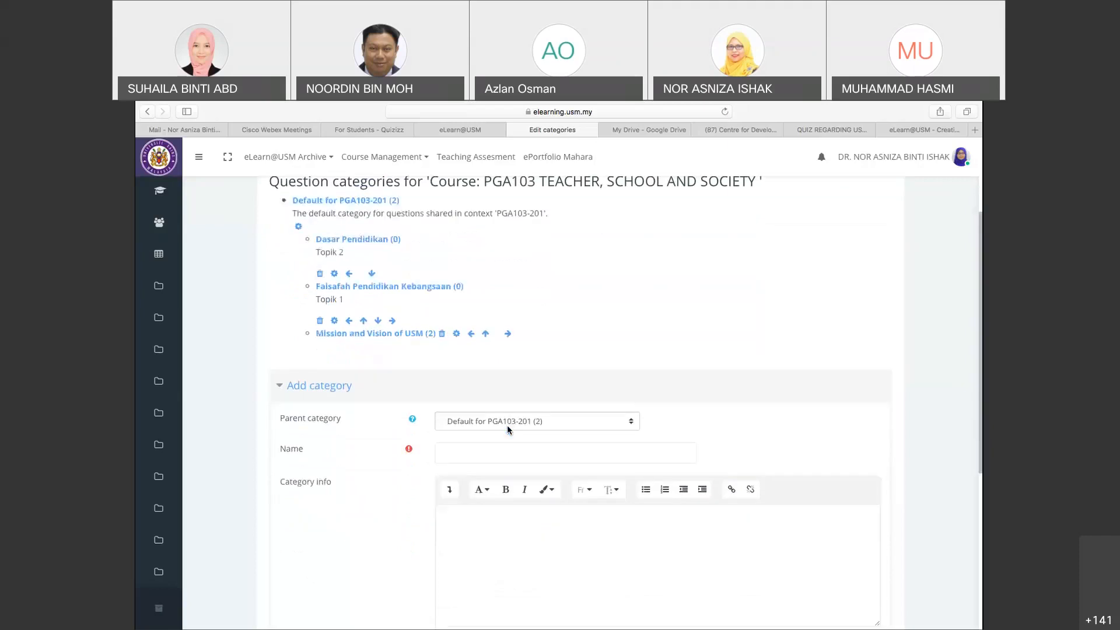
{"action": "scroll", "coordinate": [506, 424], "scroll_direction": "down", "scroll_amount": 1}
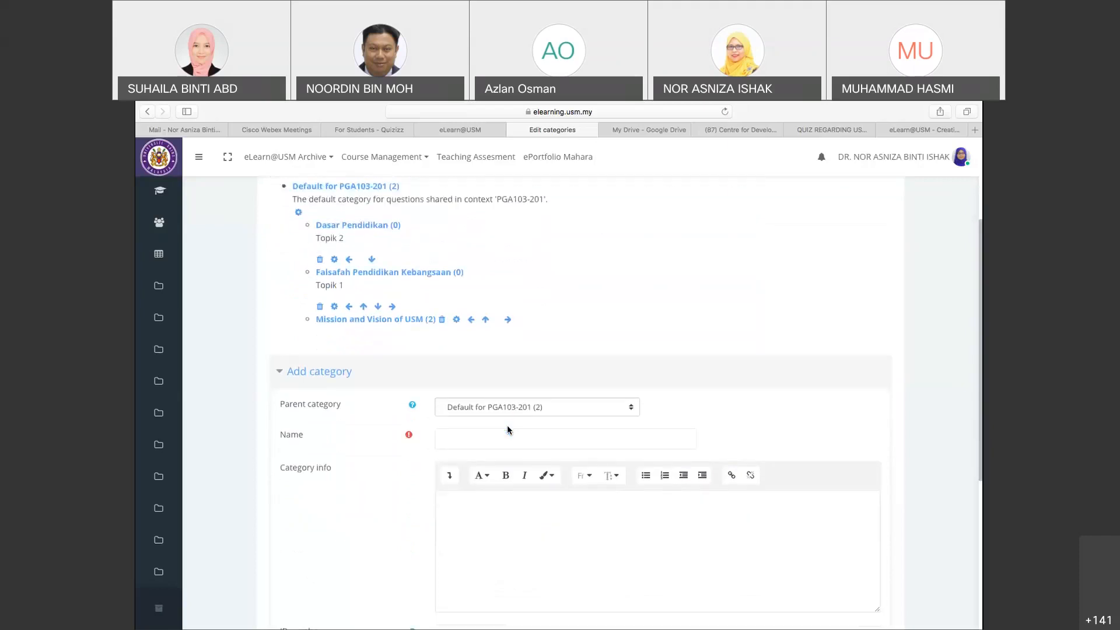
{"action": "left_click", "coordinate": [477, 439]}
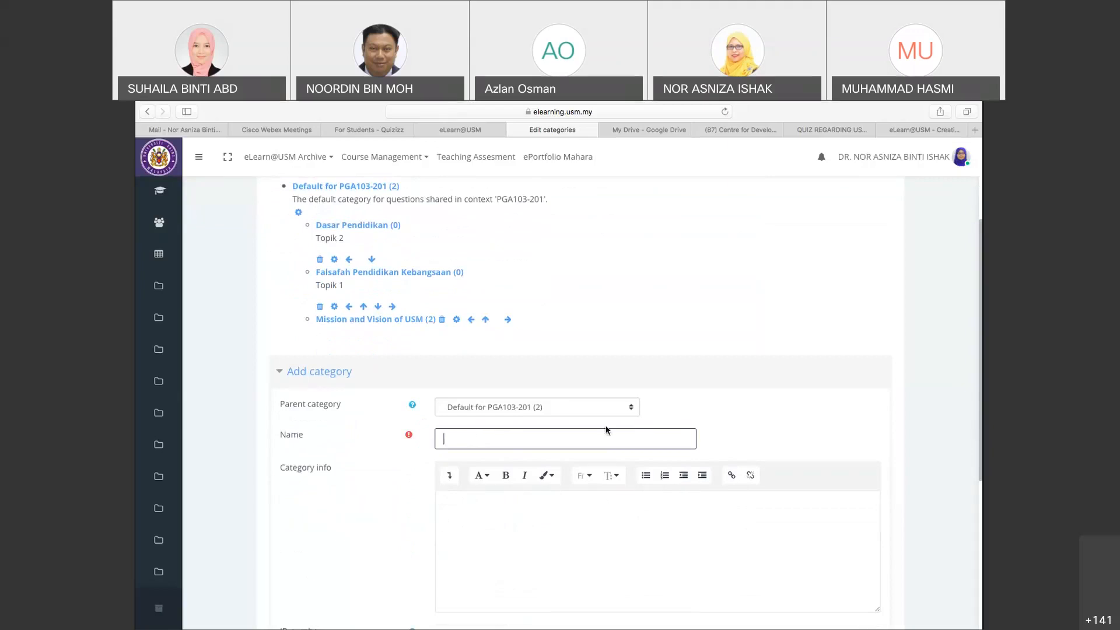
{"action": "type", "text": "t"}
{"action": "key", "text": "BackSpace"}
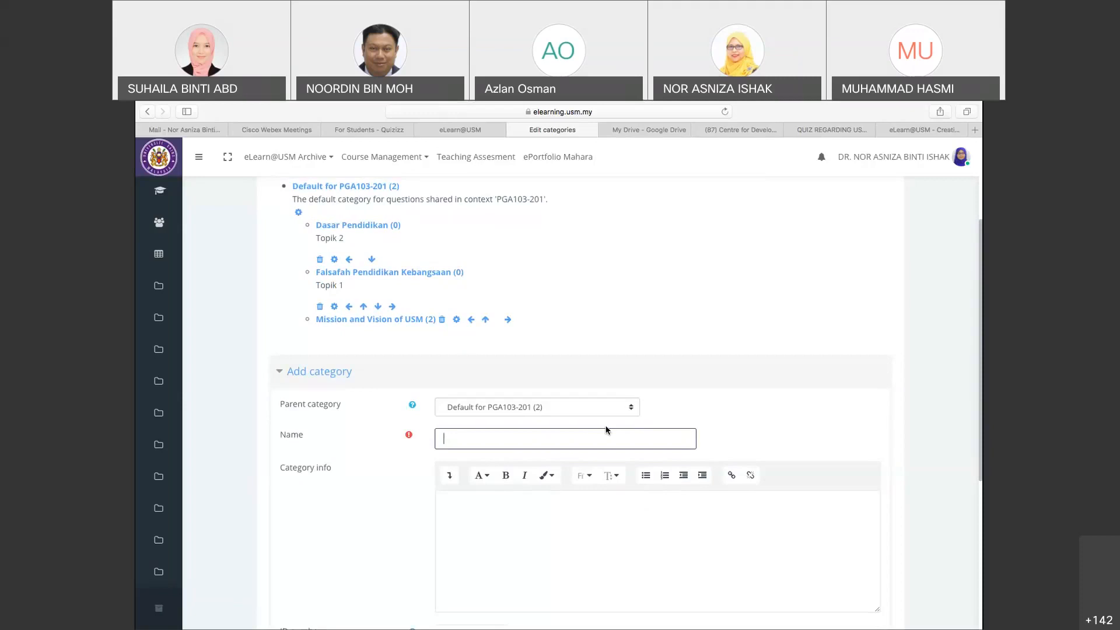
{"action": "type", "text": "21st Century education"}
{"action": "scroll", "coordinate": [606, 430], "scroll_direction": "down", "scroll_amount": 3}
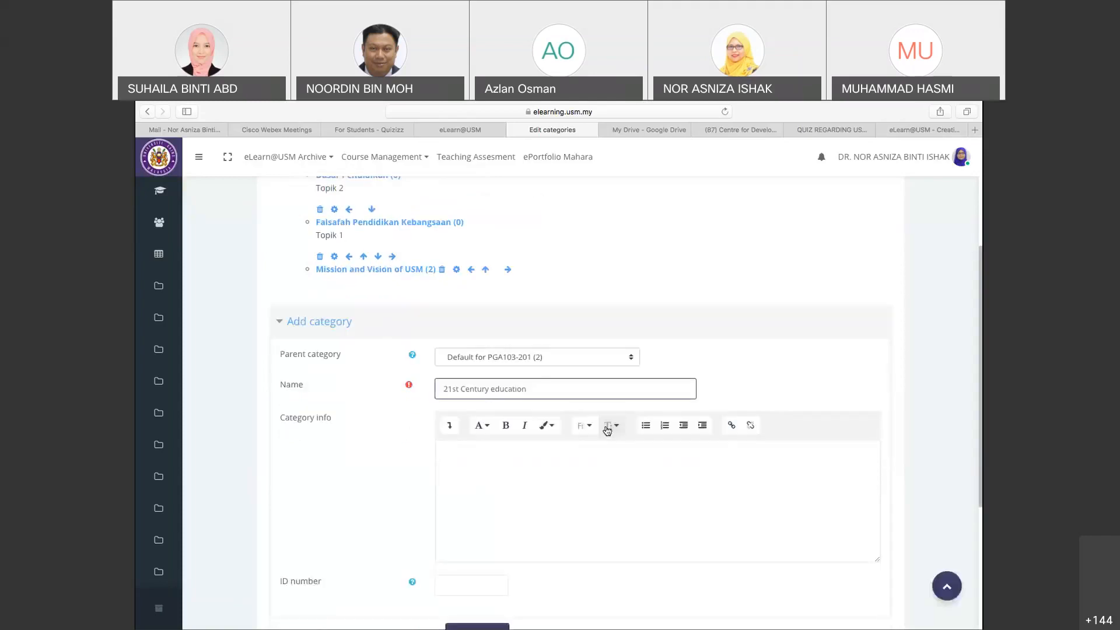
{"action": "scroll", "coordinate": [606, 426], "scroll_direction": "down", "scroll_amount": 2}
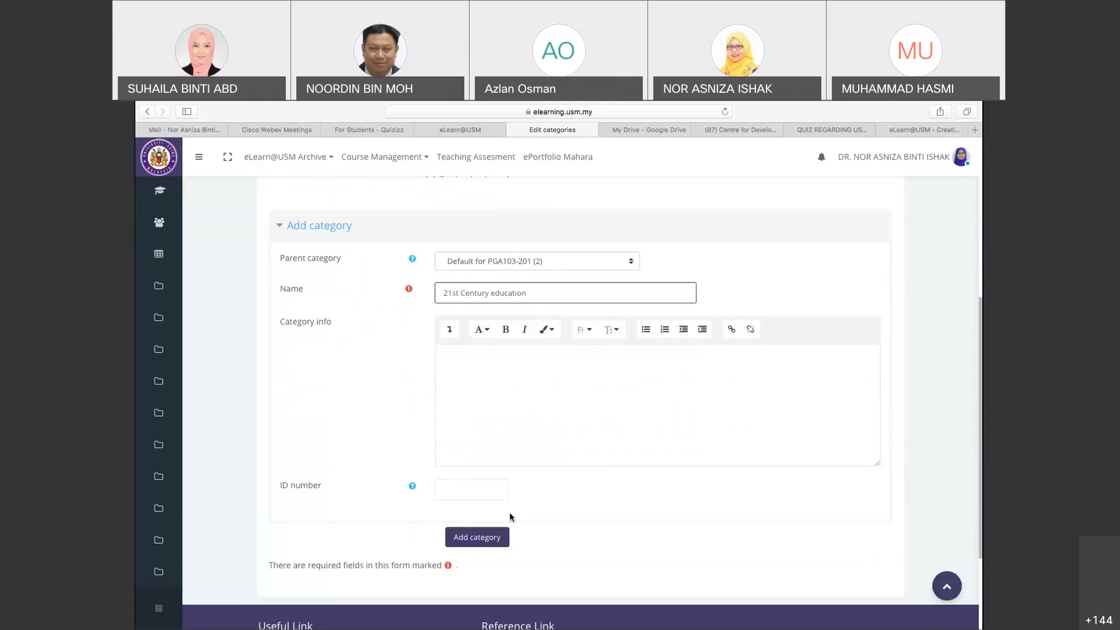
{"action": "left_click", "coordinate": [475, 539]}
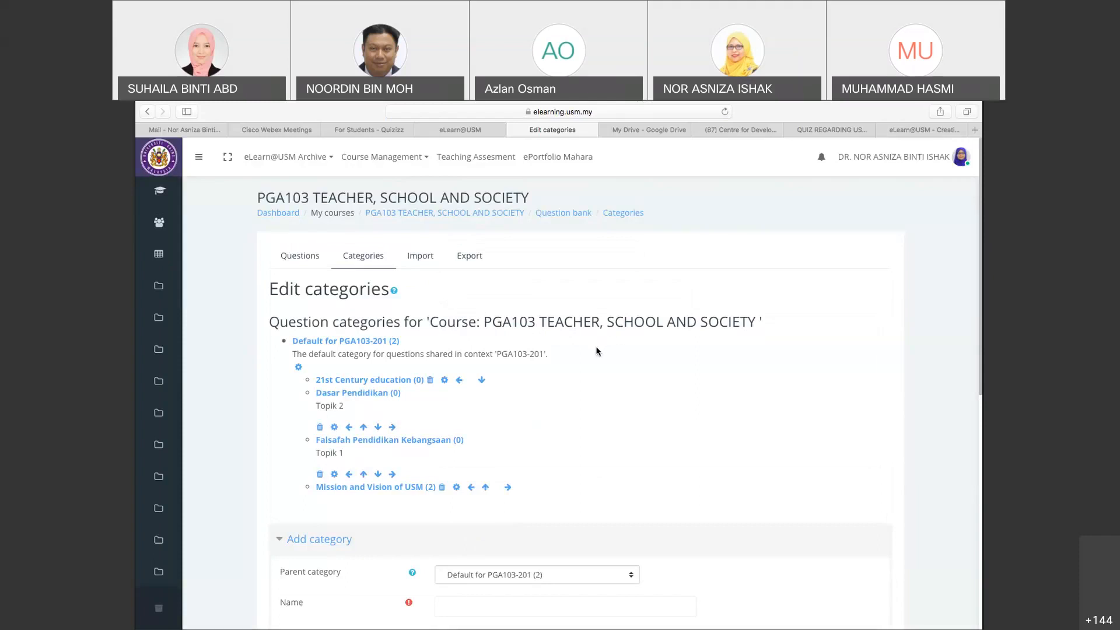
Review the course's question category list and the Add category form, and return to the PGA103 course main page
{"action": "scroll", "coordinate": [586, 357], "scroll_direction": "down", "scroll_amount": 1}
{"action": "scroll", "coordinate": [586, 361], "scroll_direction": "down", "scroll_amount": 4}
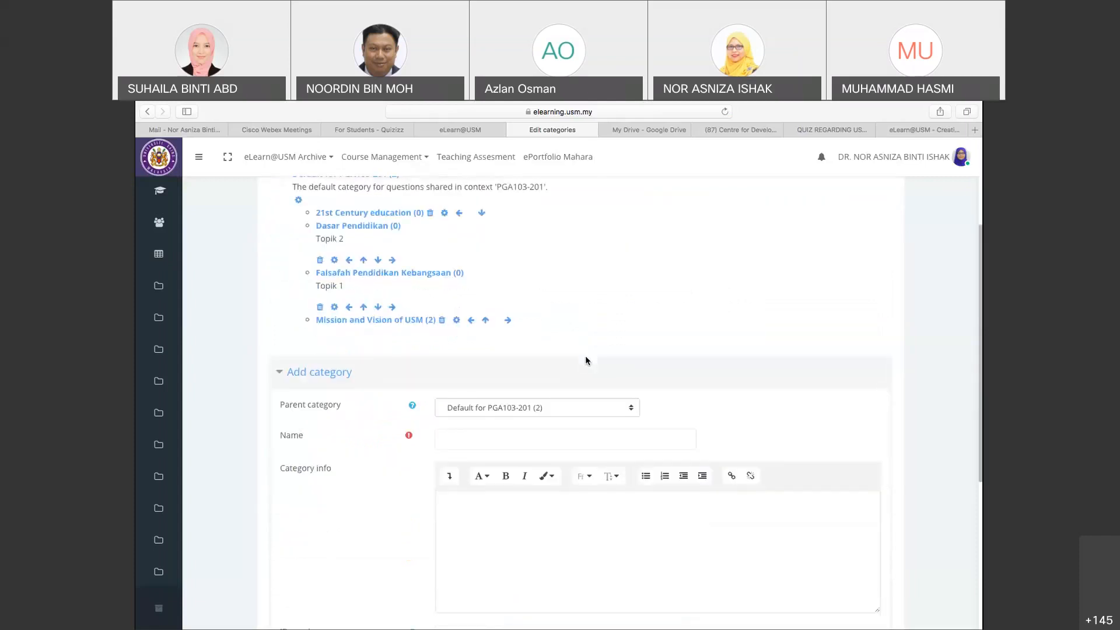
{"action": "scroll", "coordinate": [586, 361], "scroll_direction": "up", "scroll_amount": 1}
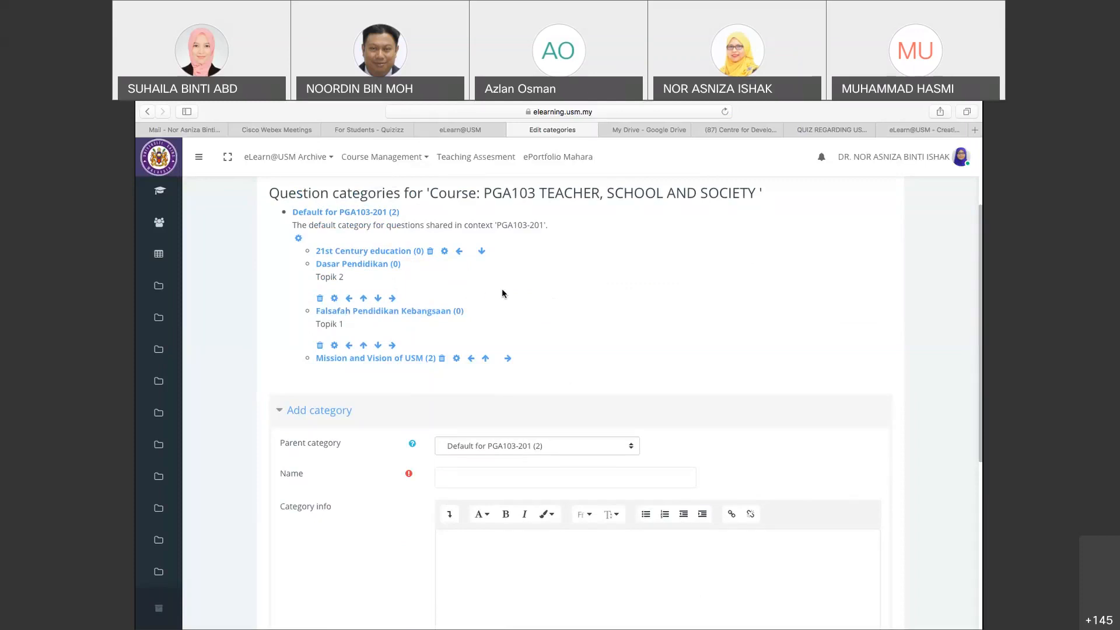
{"action": "scroll", "coordinate": [502, 292], "scroll_direction": "down", "scroll_amount": 3}
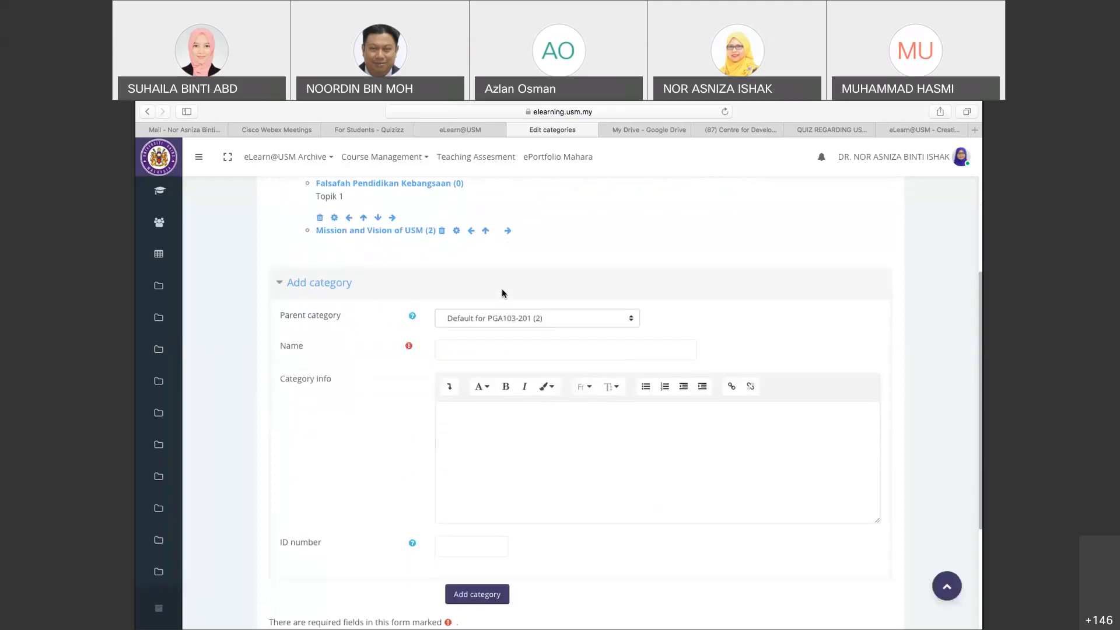
{"action": "scroll", "coordinate": [502, 292], "scroll_direction": "up", "scroll_amount": 5}
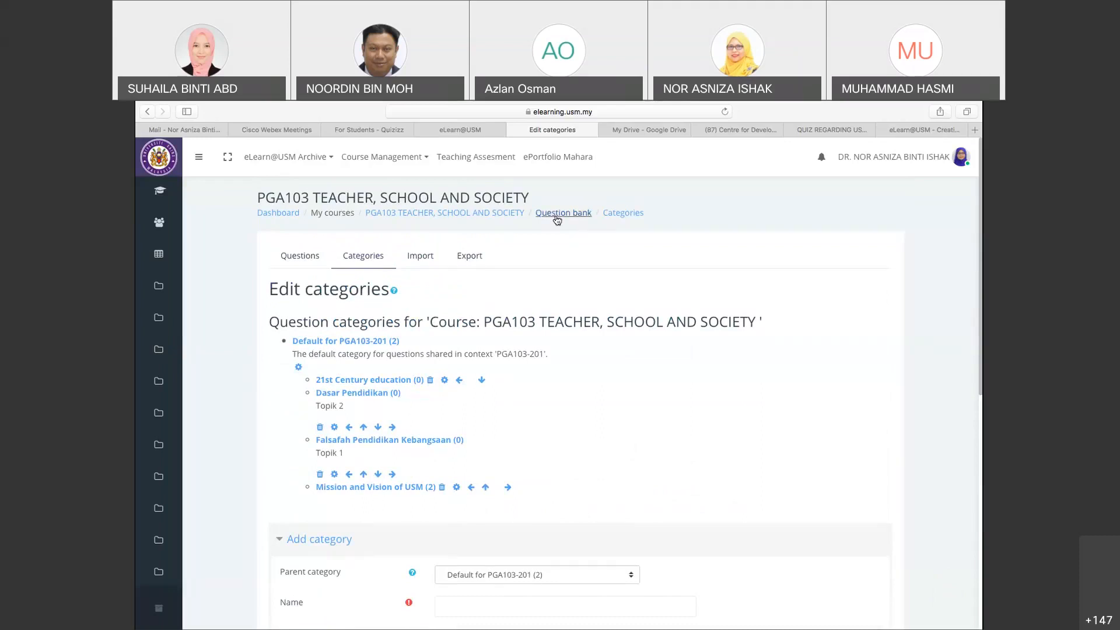
{"action": "left_click", "coordinate": [490, 213]}
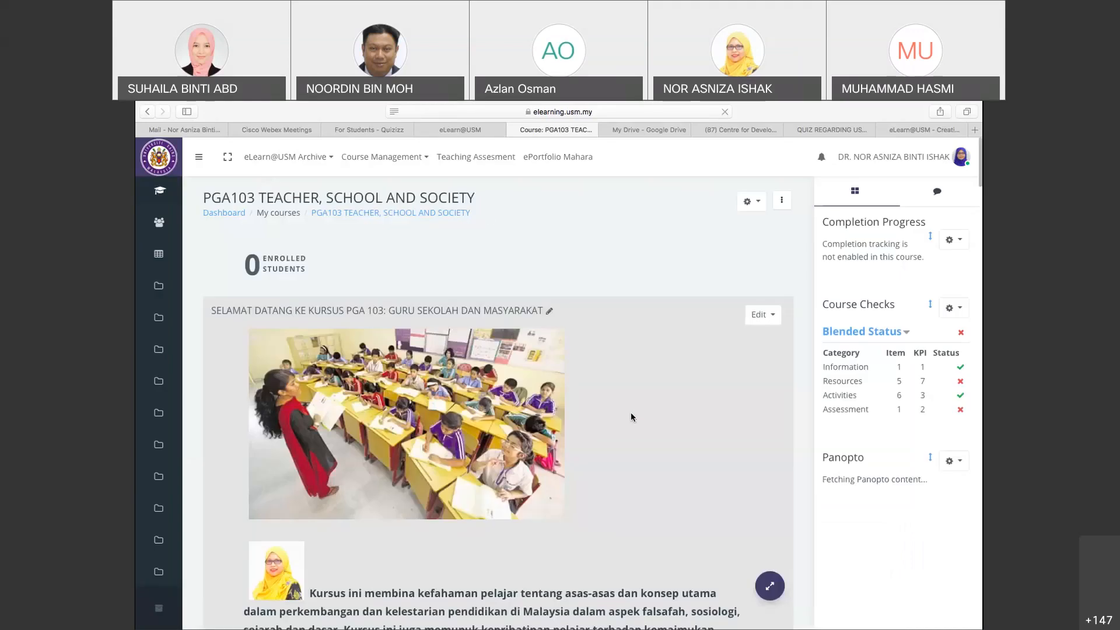
{"action": "scroll", "coordinate": [631, 416], "scroll_direction": "down", "scroll_amount": 3}
{"action": "scroll", "coordinate": [631, 417], "scroll_direction": "up", "scroll_amount": 3}
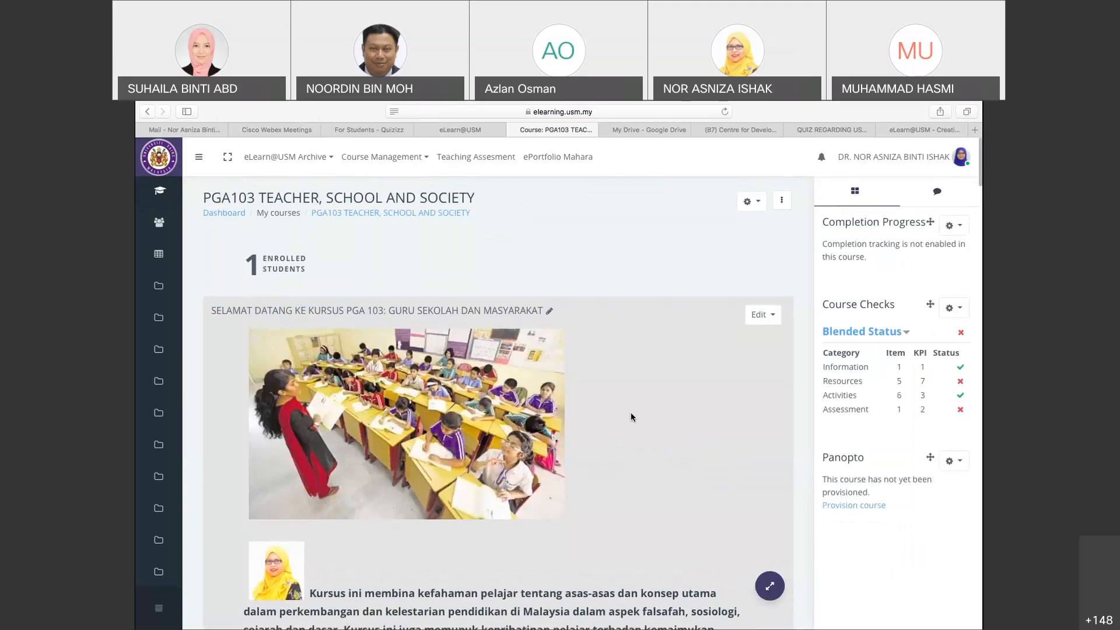
Switch to the eLearn@USM guide site and read the Task 10 instructions and Question bank illustration on adding a question
{"action": "left_click", "coordinate": [911, 131]}
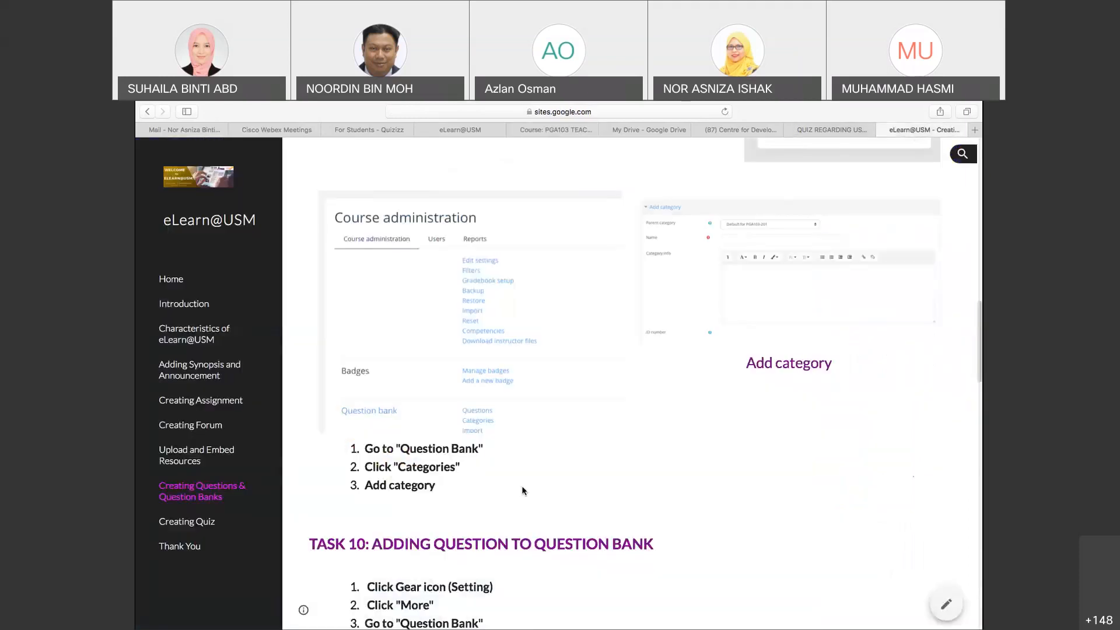
{"action": "scroll", "coordinate": [521, 485], "scroll_direction": "down", "scroll_amount": 3}
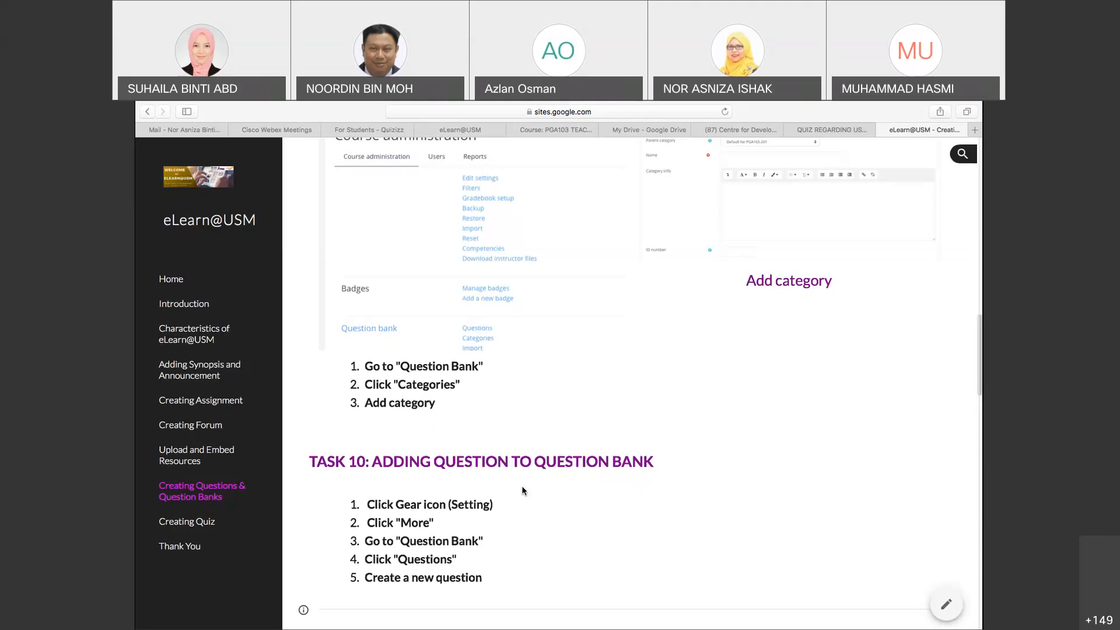
{"action": "scroll", "coordinate": [521, 485], "scroll_direction": "down", "scroll_amount": 3}
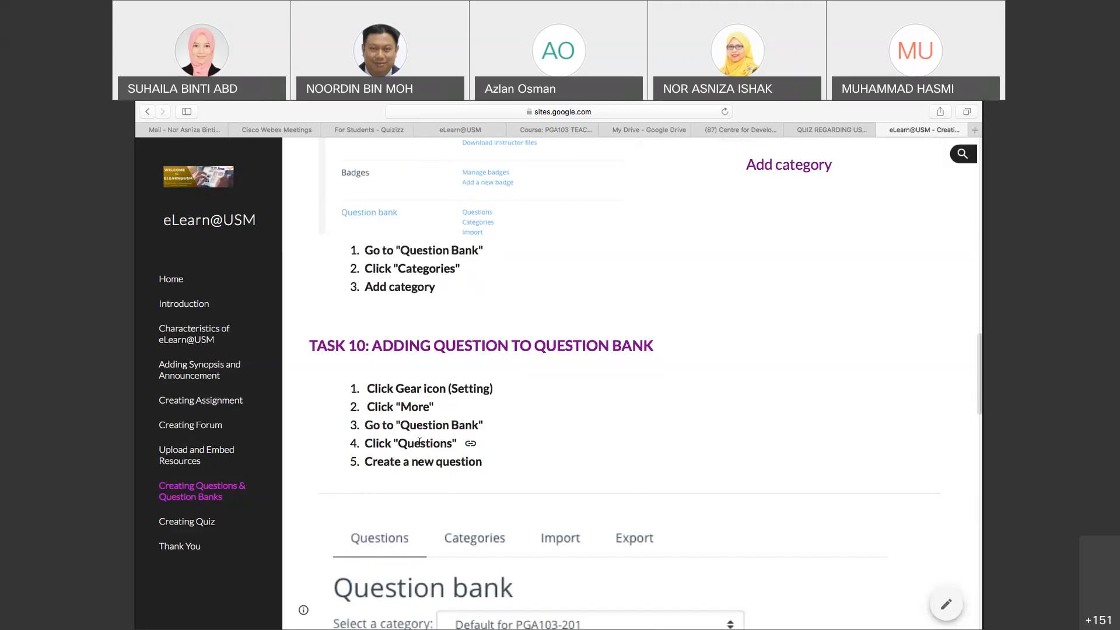
{"action": "scroll", "coordinate": [419, 442], "scroll_direction": "down", "scroll_amount": 4}
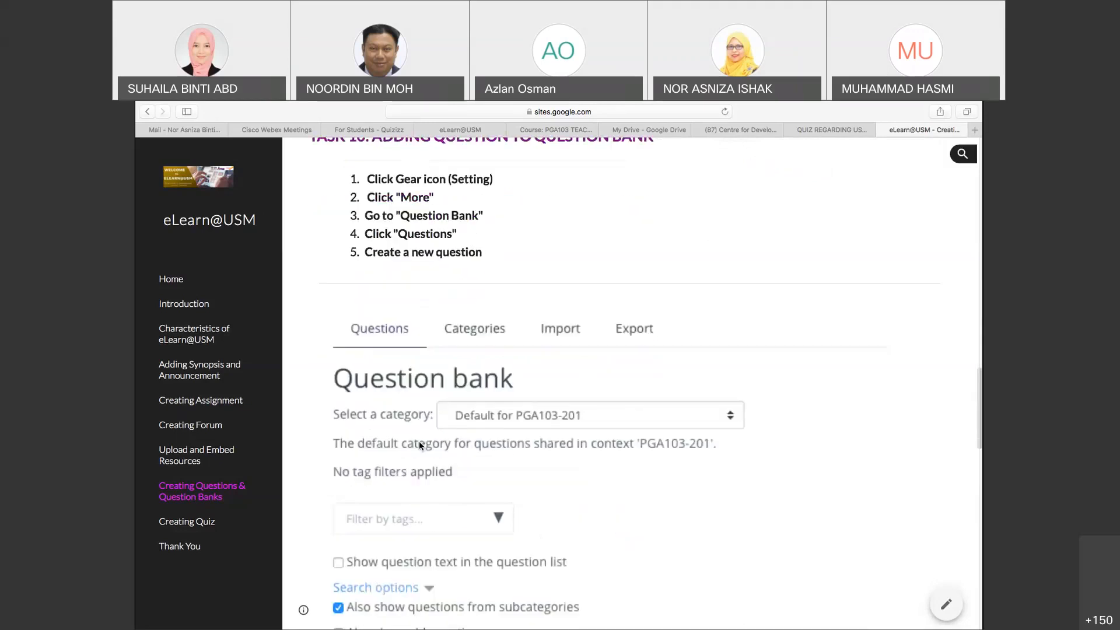
{"action": "scroll", "coordinate": [419, 443], "scroll_direction": "down", "scroll_amount": 2}
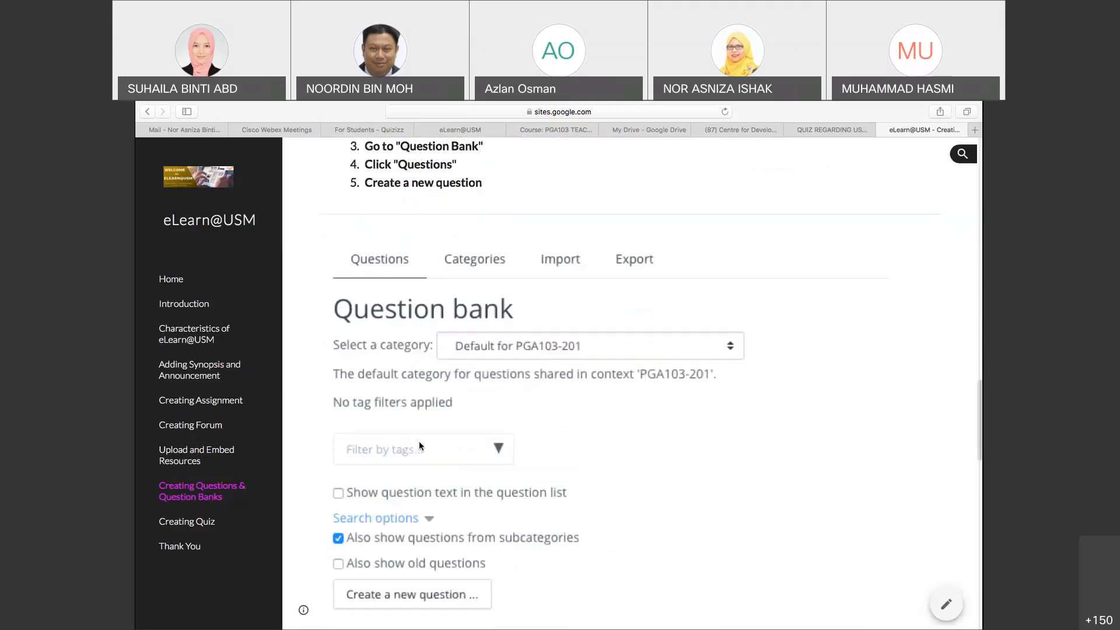
{"action": "scroll", "coordinate": [419, 445], "scroll_direction": "down", "scroll_amount": 1}
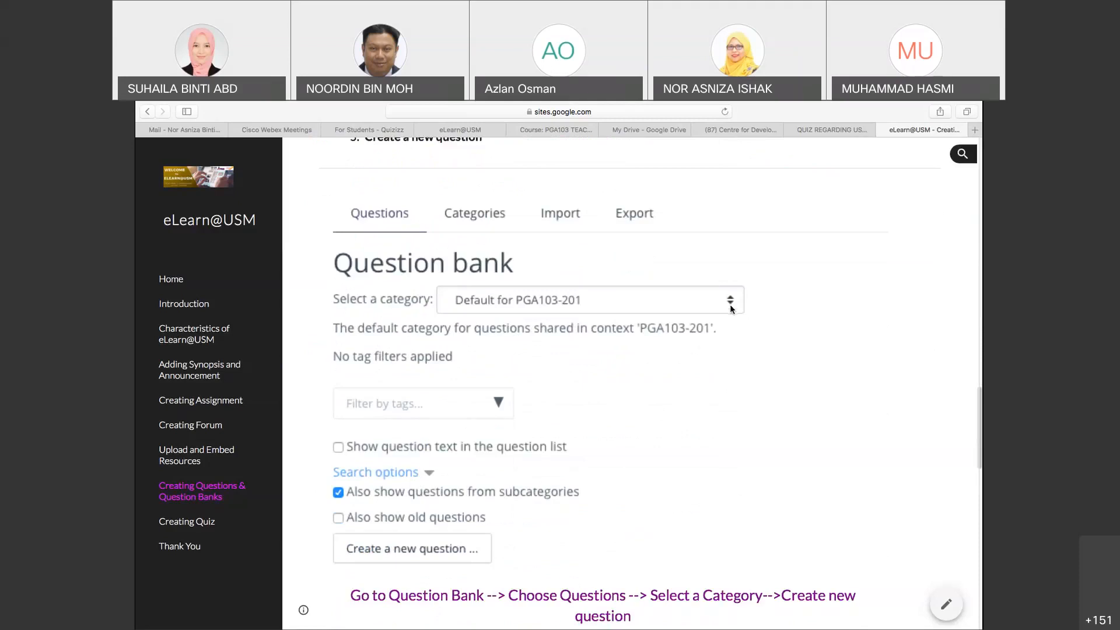
{"action": "scroll", "coordinate": [730, 306], "scroll_direction": "down", "scroll_amount": 2}
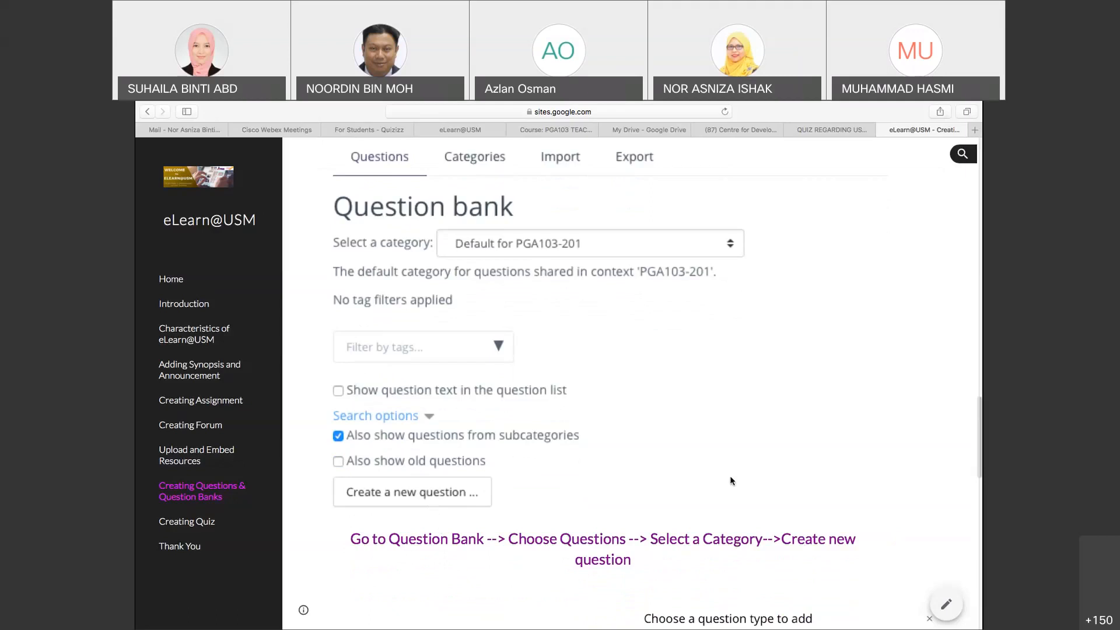
{"action": "scroll", "coordinate": [493, 491], "scroll_direction": "down", "scroll_amount": 3}
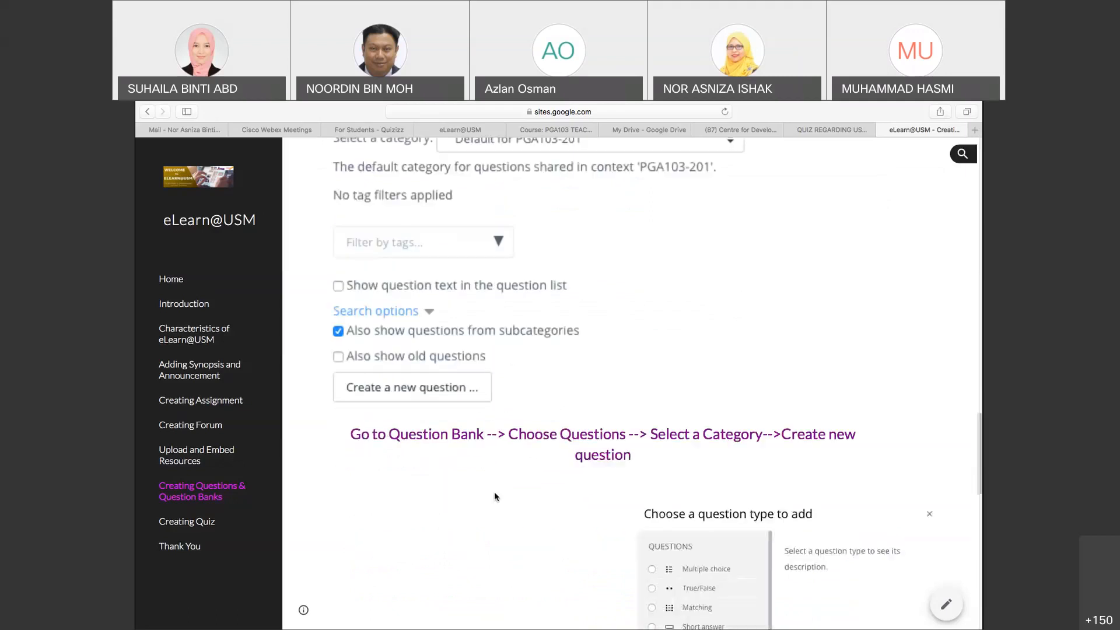
Examine the guide's illustration of choosing a question type to add and its accompanying instruction
{"action": "scroll", "coordinate": [495, 497], "scroll_direction": "down", "scroll_amount": 3}
{"action": "scroll", "coordinate": [495, 496], "scroll_direction": "up", "scroll_amount": 1}
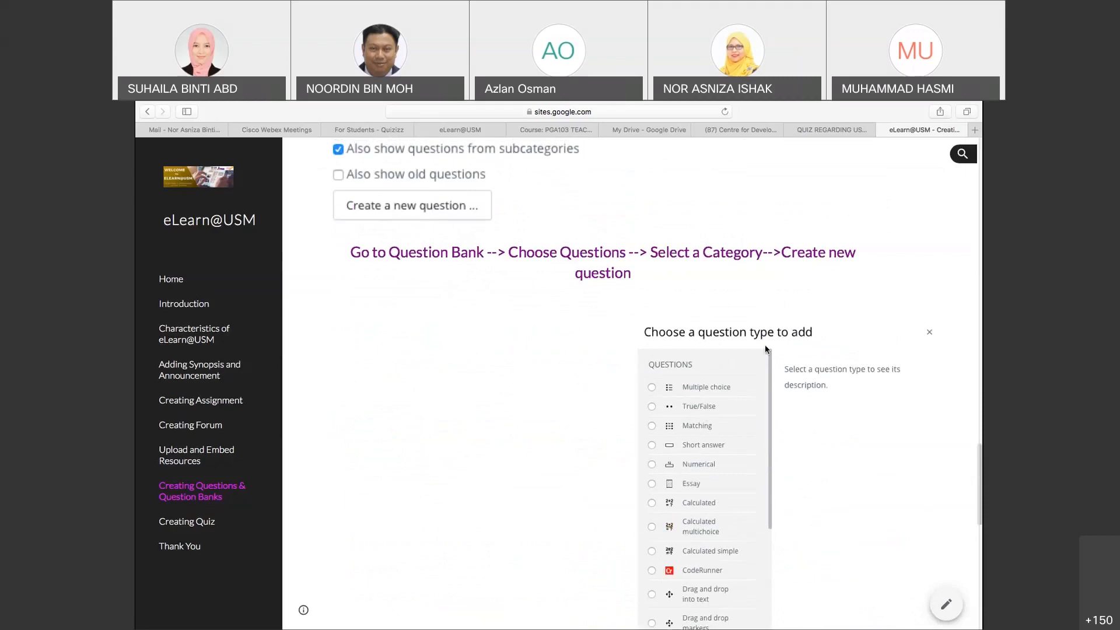
{"action": "scroll", "coordinate": [765, 348], "scroll_direction": "down", "scroll_amount": 2}
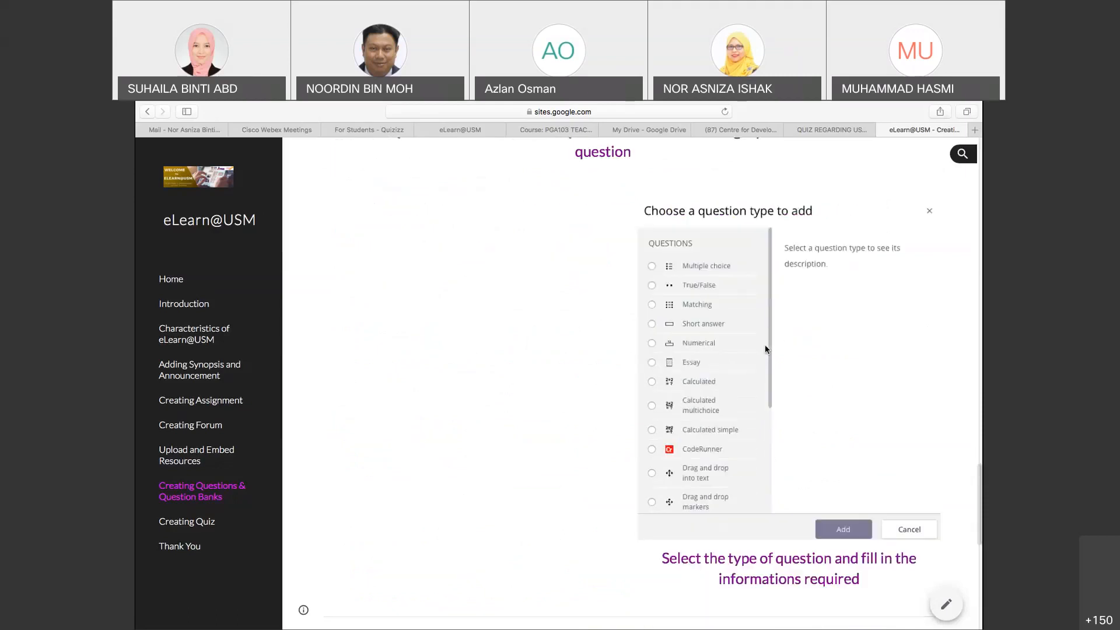
{"action": "scroll", "coordinate": [765, 348], "scroll_direction": "up", "scroll_amount": 1}
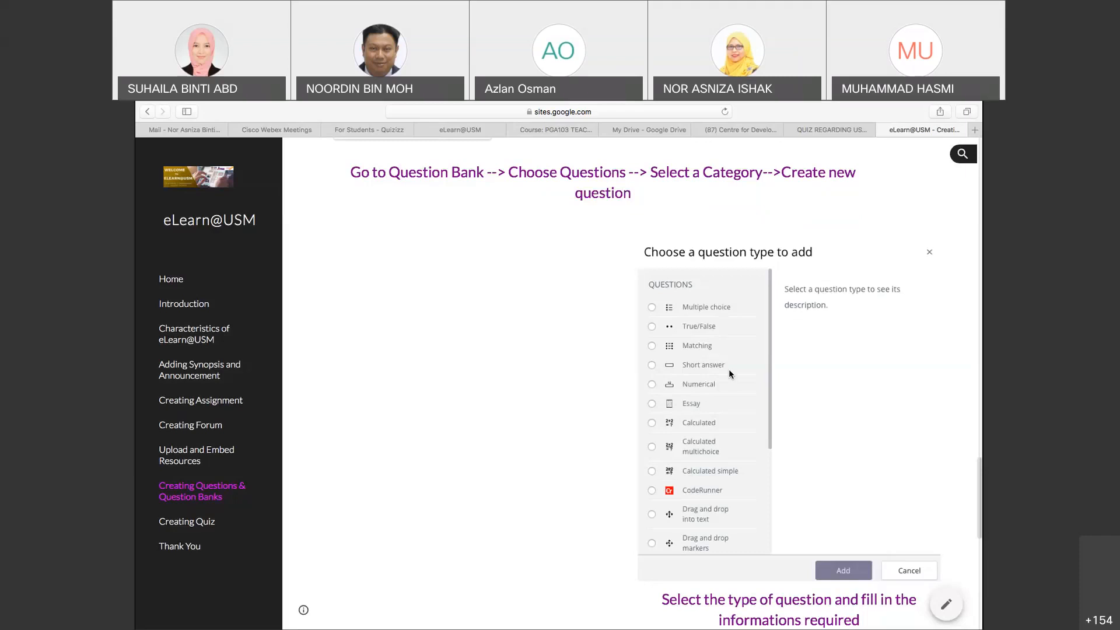
{"action": "scroll", "coordinate": [729, 369], "scroll_direction": "down", "scroll_amount": 4}
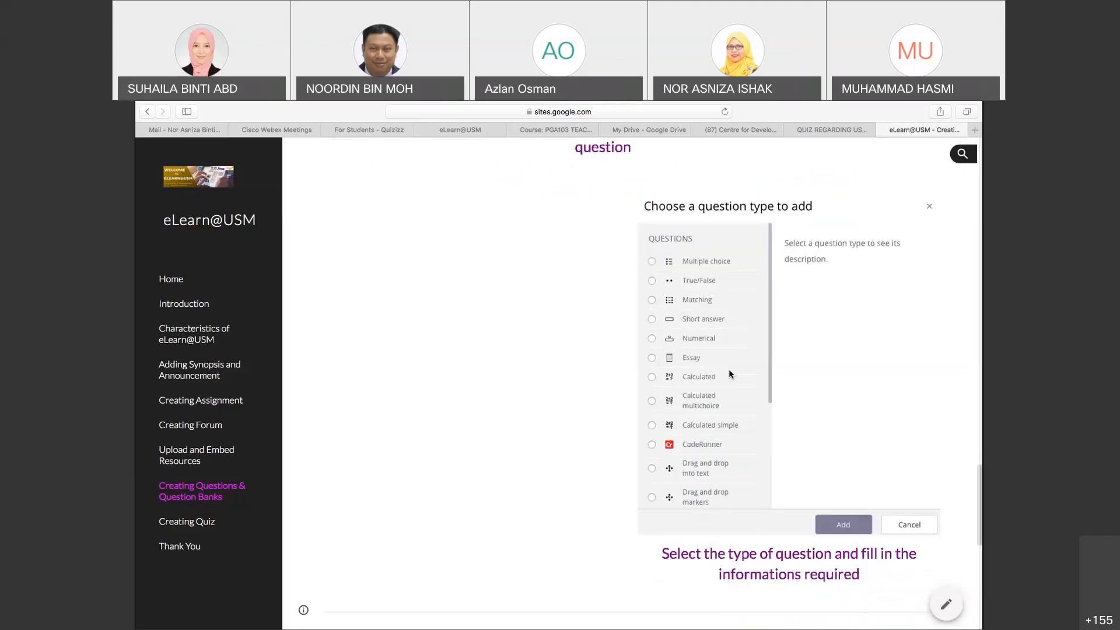
{"action": "scroll", "coordinate": [729, 369], "scroll_direction": "down", "scroll_amount": 1}
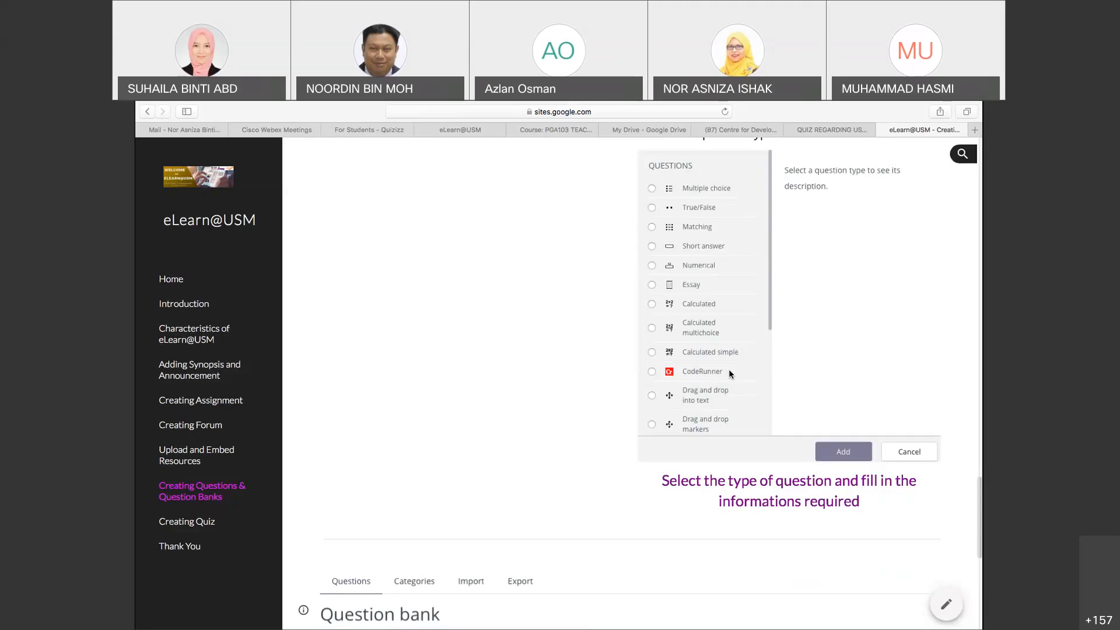
{"action": "scroll", "coordinate": [729, 371], "scroll_direction": "down", "scroll_amount": 5}
{"action": "scroll", "coordinate": [729, 371], "scroll_direction": "down", "scroll_amount": 2}
{"action": "scroll", "coordinate": [729, 371], "scroll_direction": "up", "scroll_amount": 4}
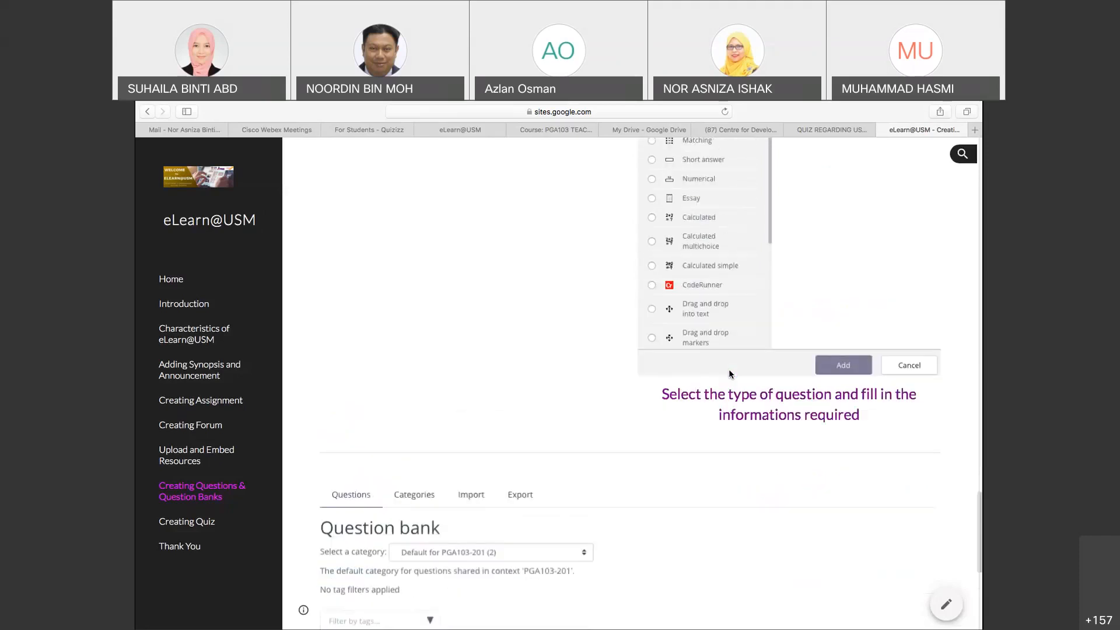
{"action": "scroll", "coordinate": [729, 374], "scroll_direction": "up", "scroll_amount": 3}
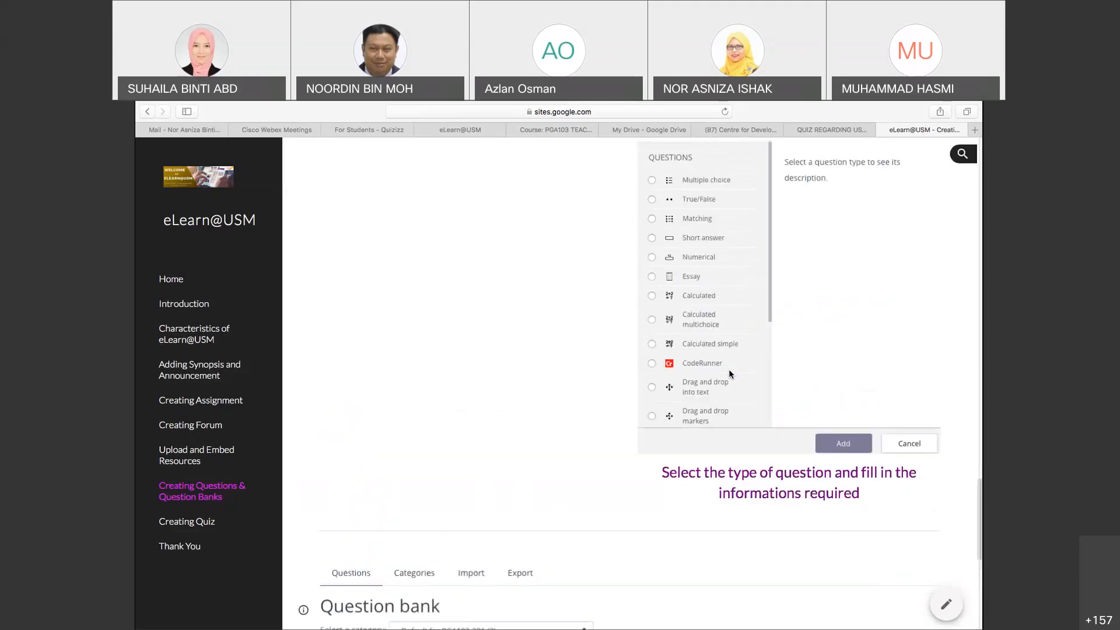
{"action": "scroll", "coordinate": [729, 374], "scroll_direction": "up", "scroll_amount": 1}
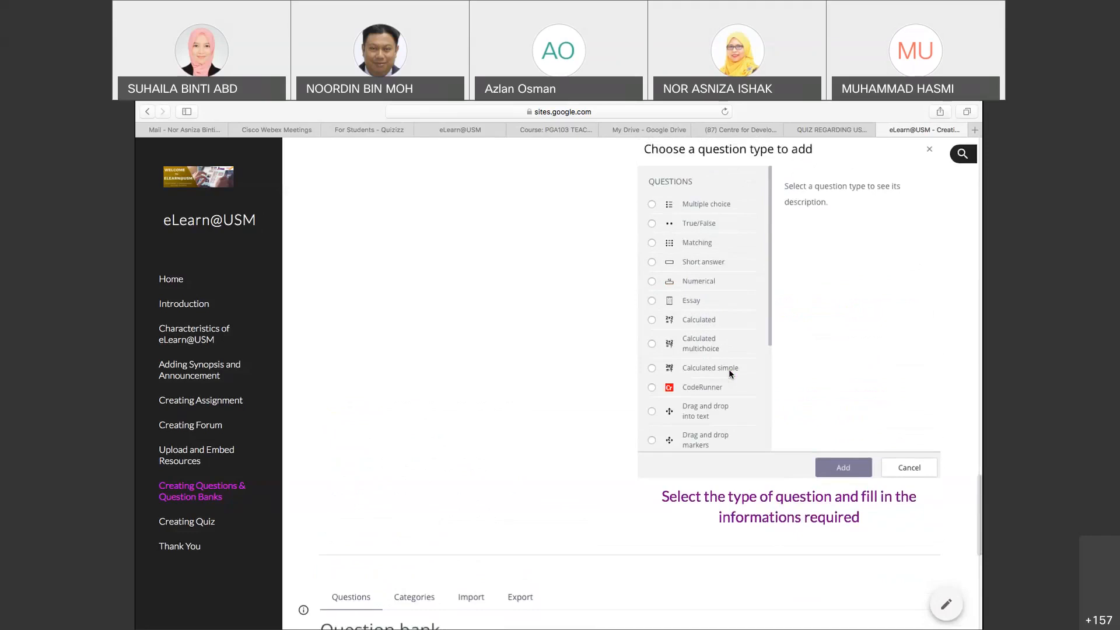
{"action": "scroll", "coordinate": [730, 374], "scroll_direction": "up", "scroll_amount": 1}
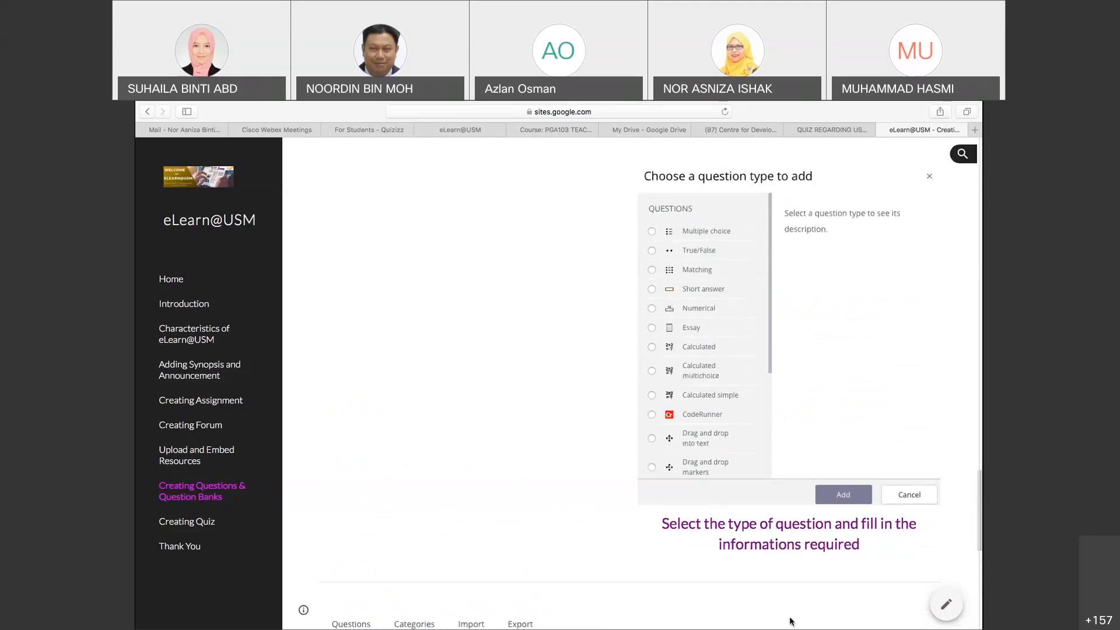
Examine the guide's closing illustration of a question bank populated with sample quiz questions
{"action": "scroll", "coordinate": [800, 467], "scroll_direction": "down", "scroll_amount": 10}
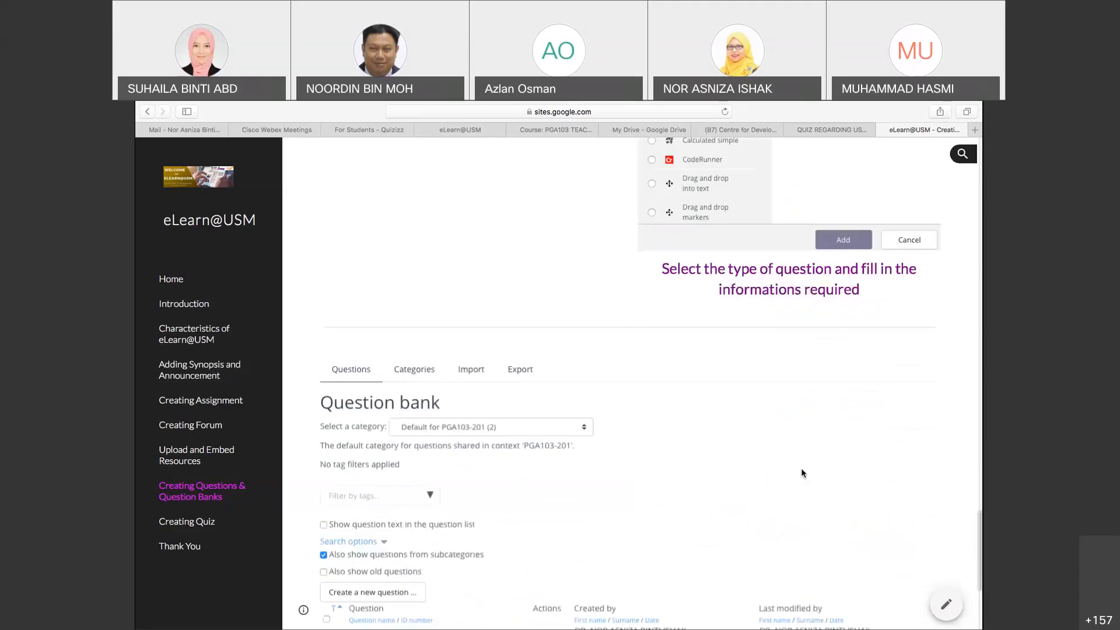
{"action": "scroll", "coordinate": [802, 473], "scroll_direction": "down", "scroll_amount": 4}
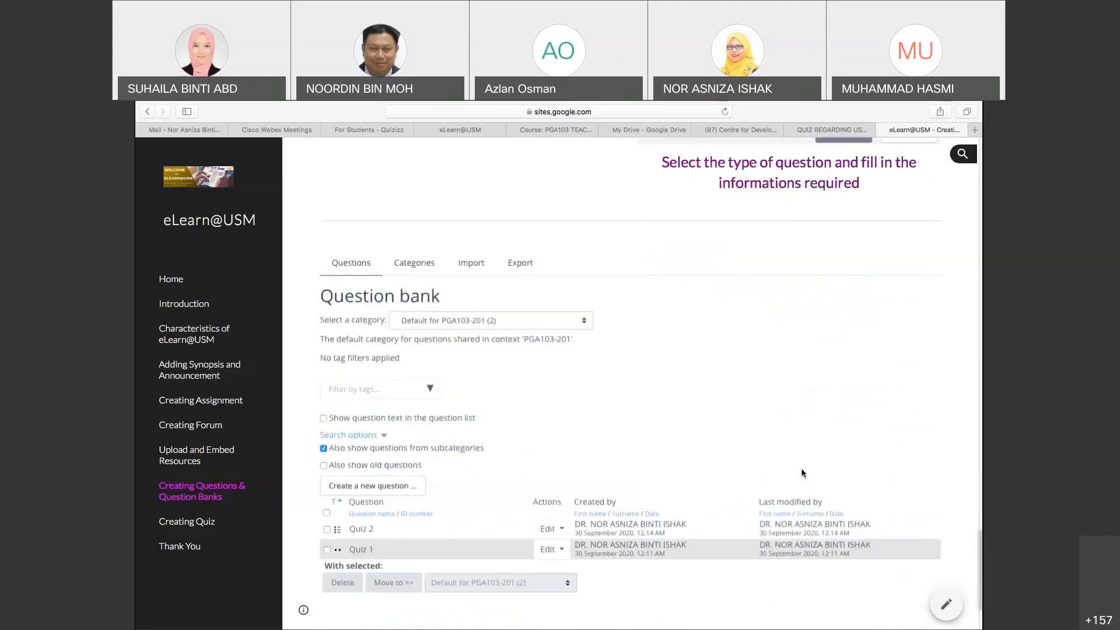
{"action": "scroll", "coordinate": [802, 472], "scroll_direction": "down", "scroll_amount": 2}
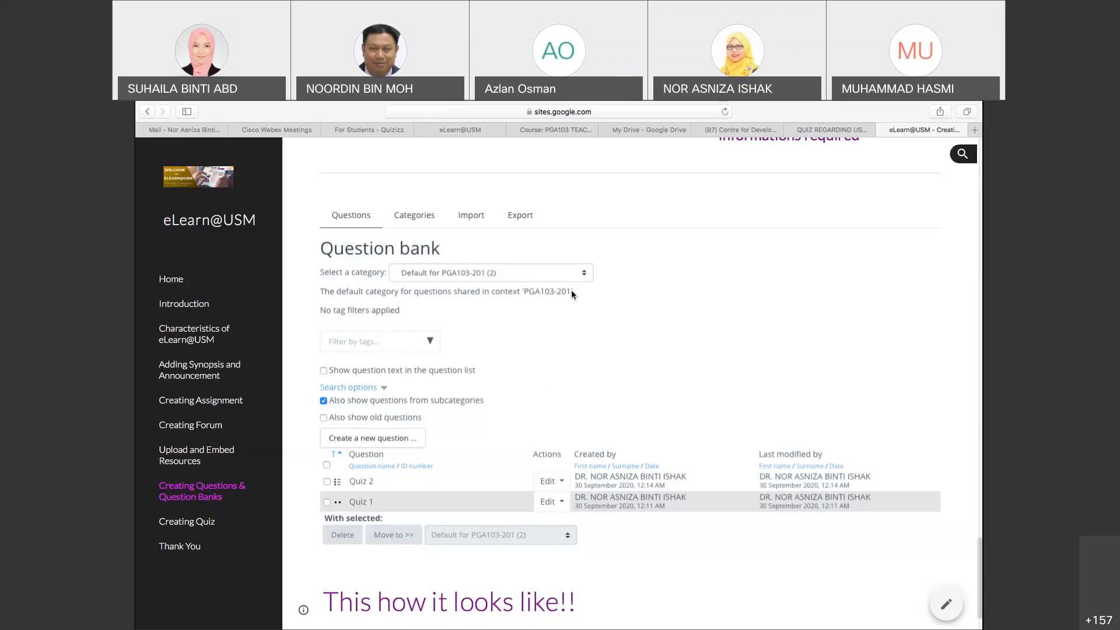
Review the guide's sample question bank illustration and return to the Task 10 steps for adding a question
{"action": "scroll", "coordinate": [552, 379], "scroll_direction": "down", "scroll_amount": 1}
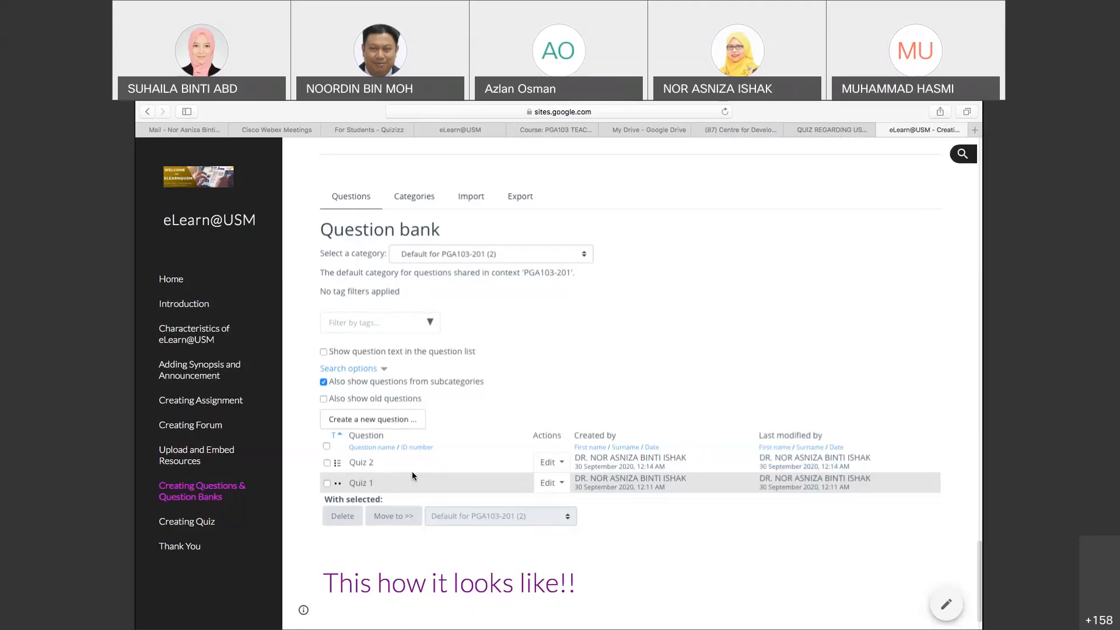
{"action": "scroll", "coordinate": [412, 473], "scroll_direction": "down", "scroll_amount": 2}
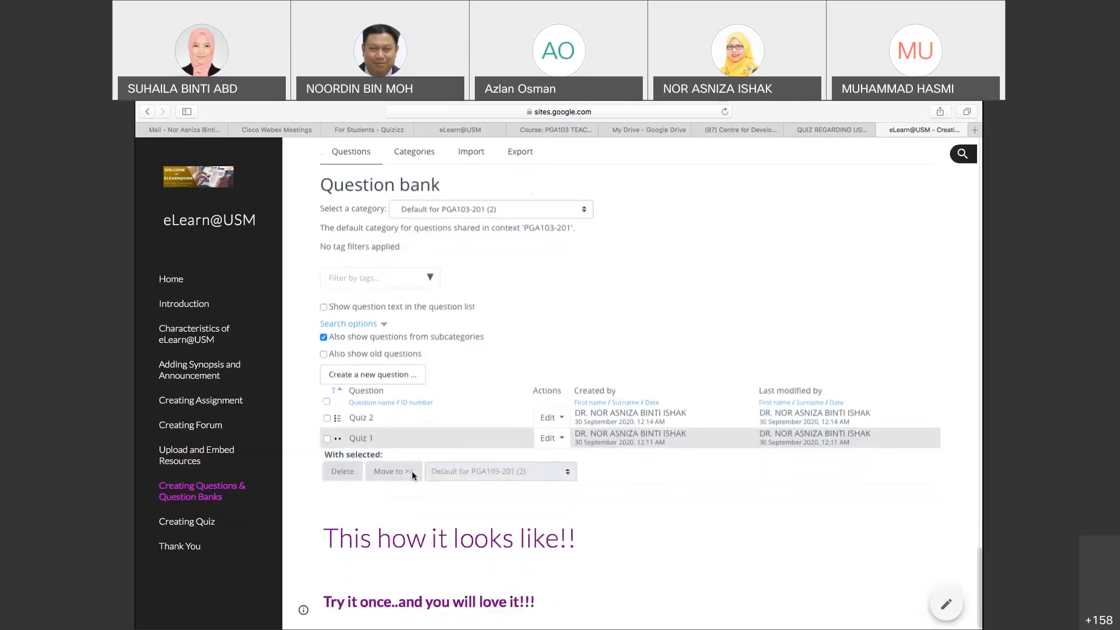
{"action": "scroll", "coordinate": [412, 474], "scroll_direction": "up", "scroll_amount": 3}
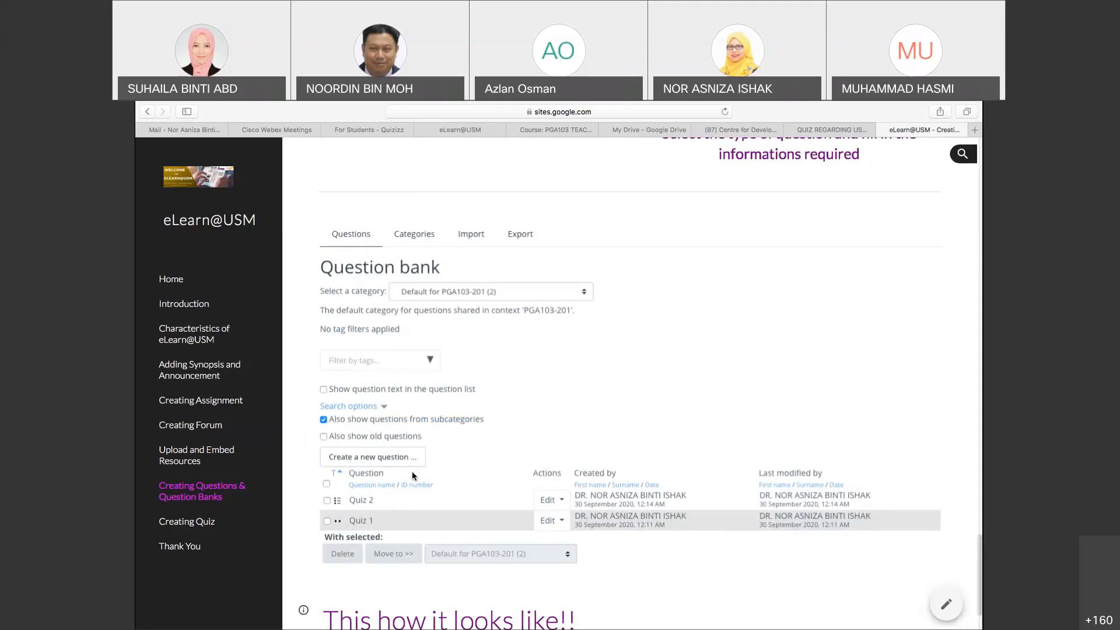
{"action": "scroll", "coordinate": [412, 471], "scroll_direction": "up", "scroll_amount": 5}
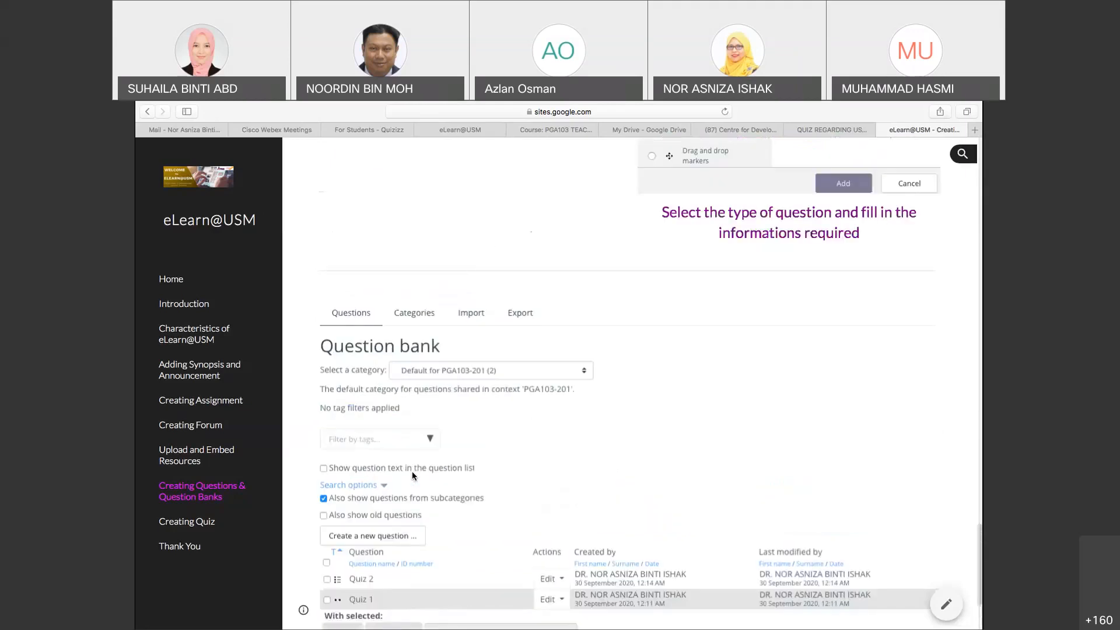
{"action": "scroll", "coordinate": [411, 471], "scroll_direction": "up", "scroll_amount": 15}
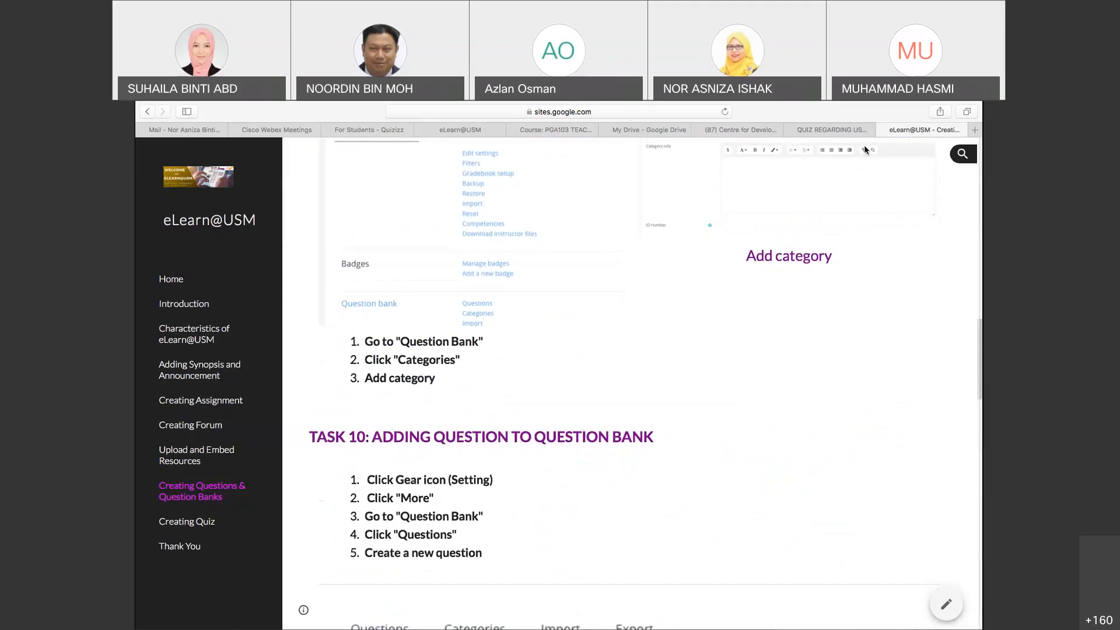
Switch to the PGA103 course site and open the Questions page of its question bank from the course administration
{"action": "left_click", "coordinate": [557, 130]}
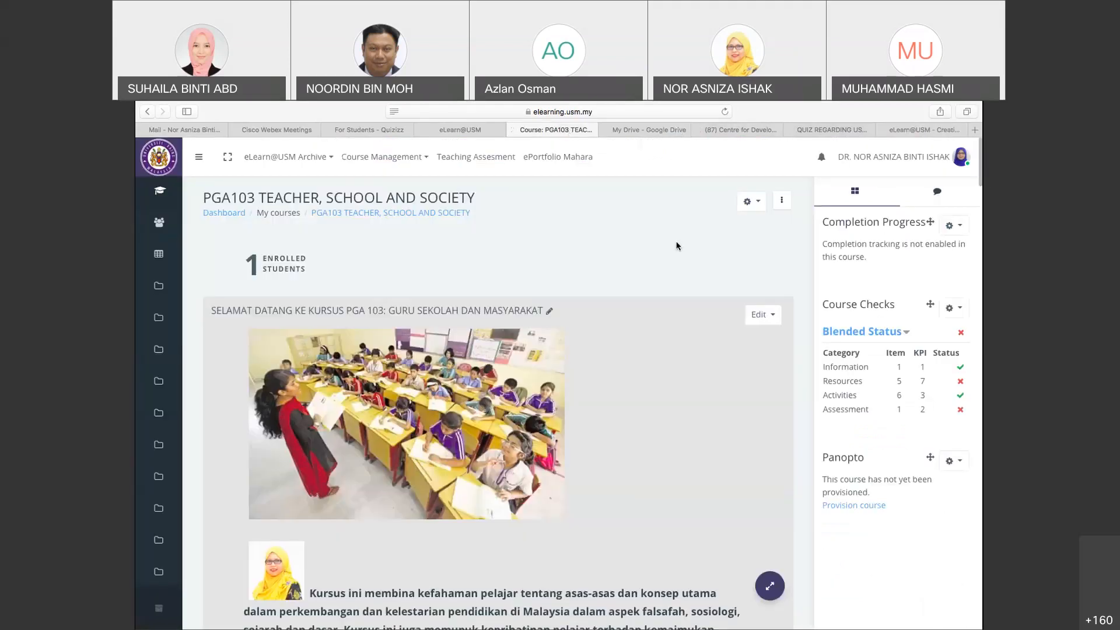
{"action": "left_click", "coordinate": [759, 203]}
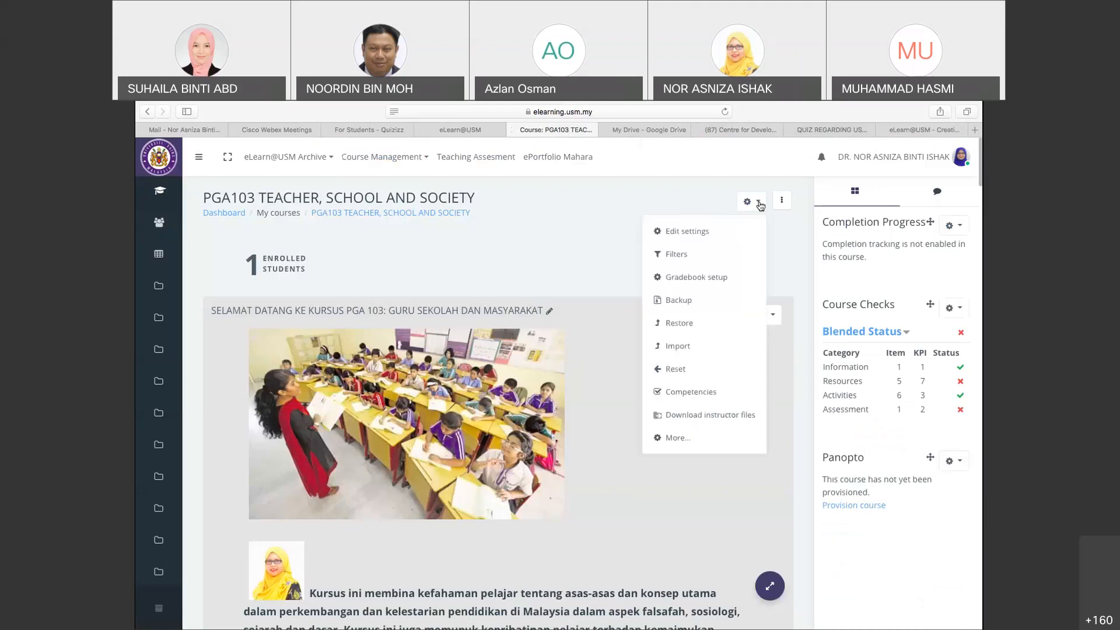
{"action": "left_click", "coordinate": [676, 438]}
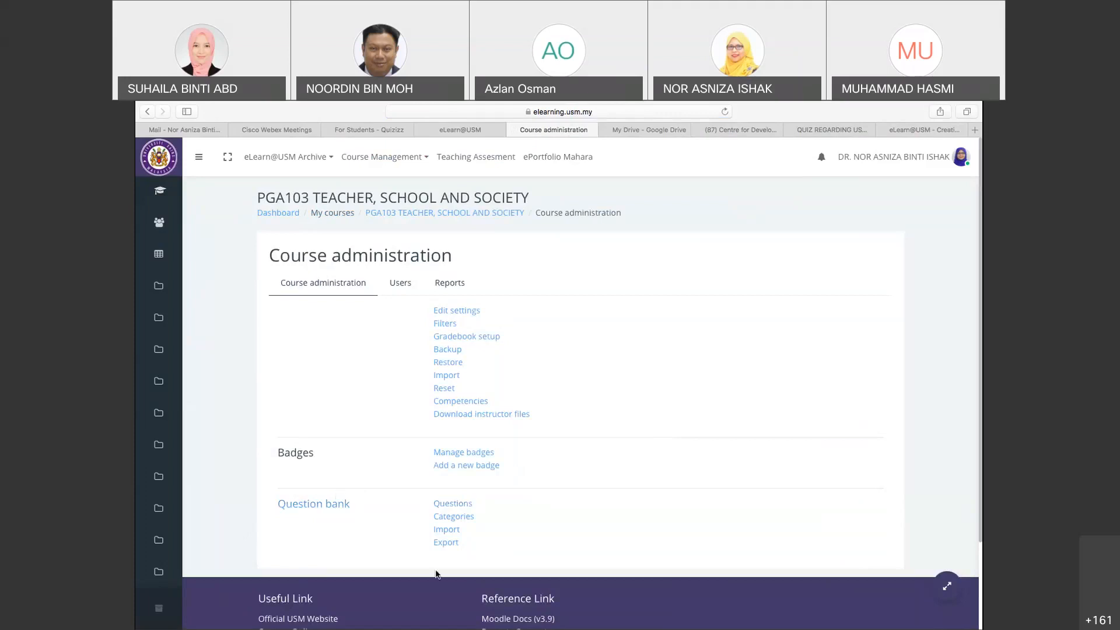
{"action": "left_click", "coordinate": [460, 504]}
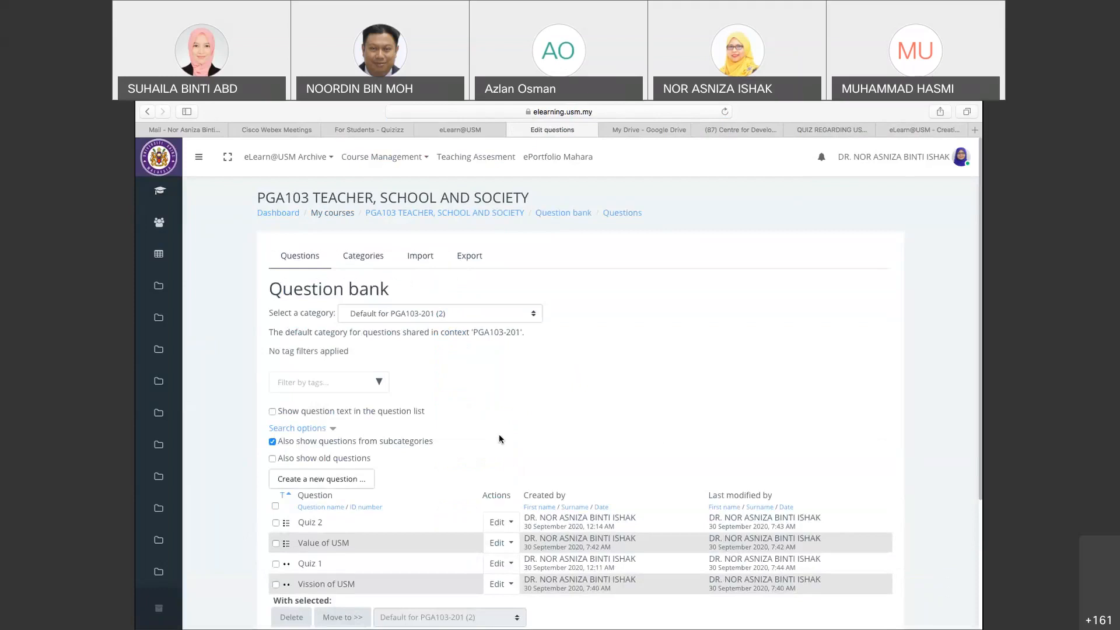
{"action": "scroll", "coordinate": [499, 439], "scroll_direction": "down", "scroll_amount": 3}
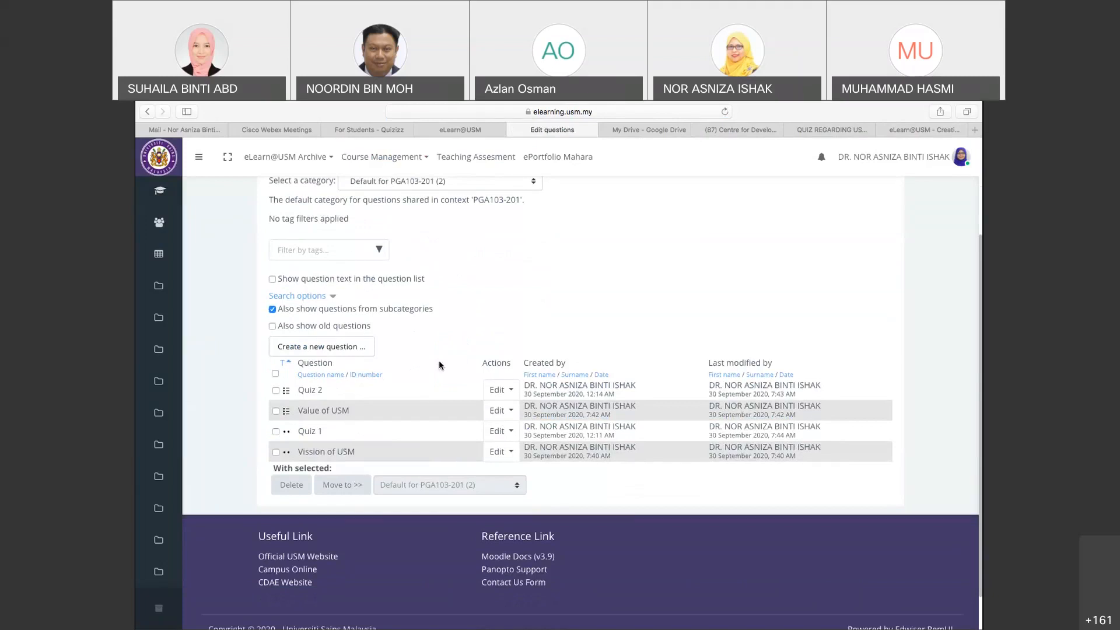
{"action": "scroll", "coordinate": [440, 365], "scroll_direction": "up", "scroll_amount": 2}
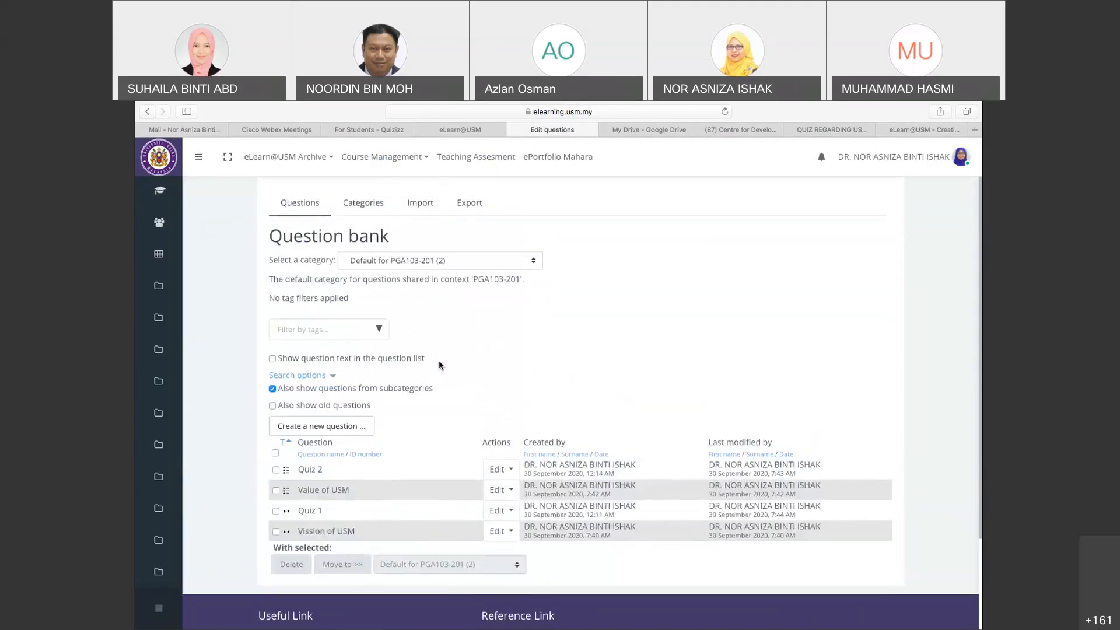
{"action": "scroll", "coordinate": [532, 314], "scroll_direction": "up", "scroll_amount": 2}
Show the Mission and Vision of USM question category, and switch the category to Falsafah Pendidikan Kebangsaan
{"action": "left_click", "coordinate": [532, 314]}
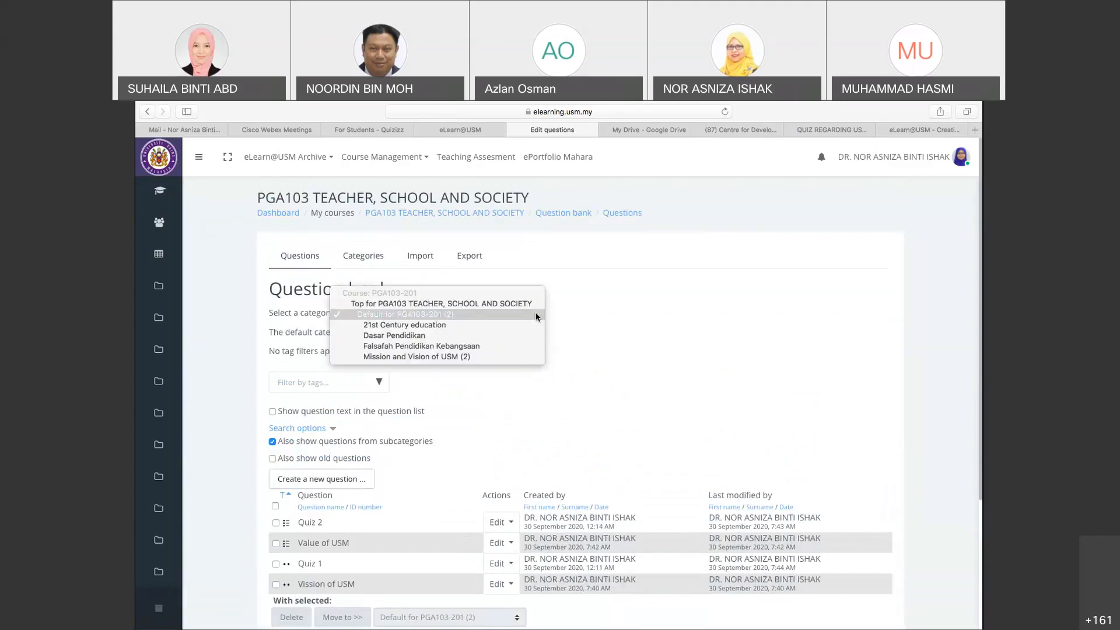
{"action": "left_click", "coordinate": [438, 356]}
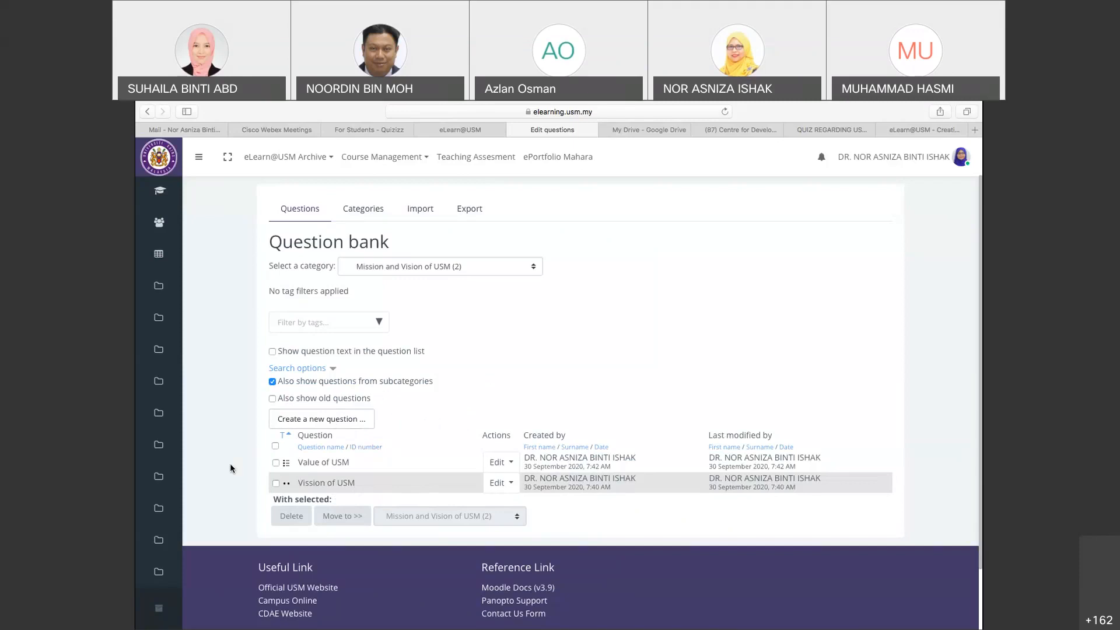
{"action": "left_click", "coordinate": [533, 267]}
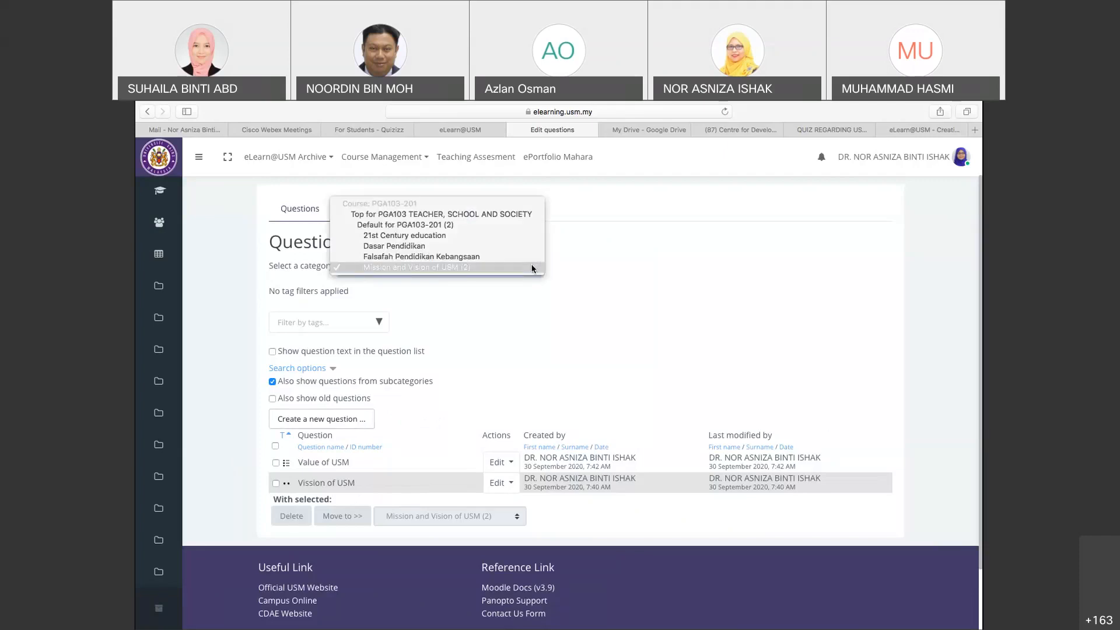
{"action": "left_click", "coordinate": [489, 257]}
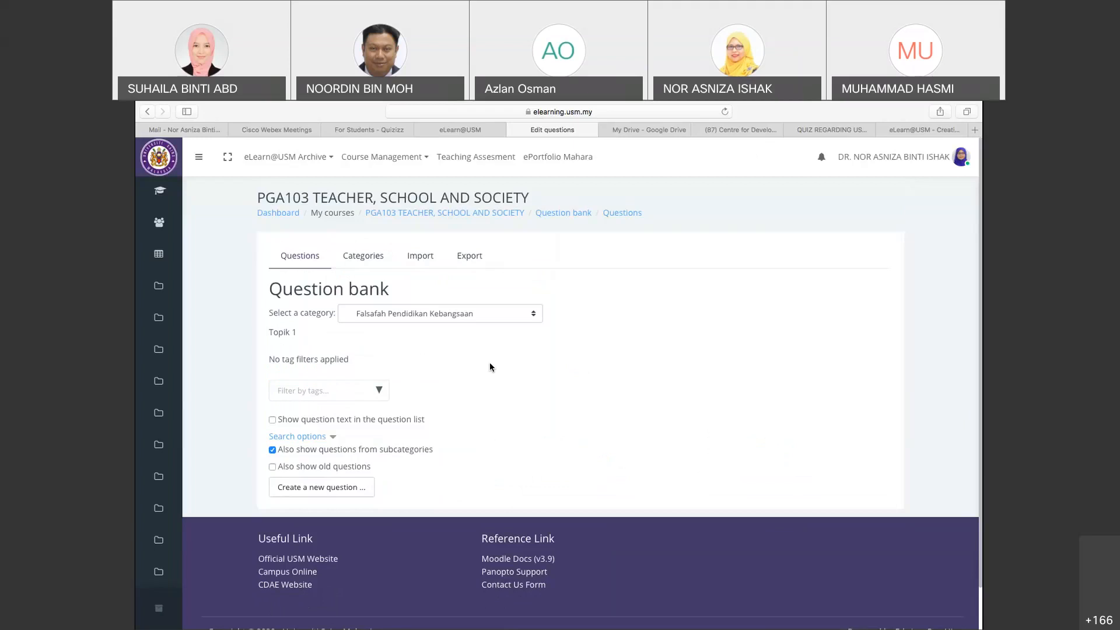
Start a new True/False question in the Falsafah Pendidikan Kebangsaan category
{"action": "left_click", "coordinate": [330, 494]}
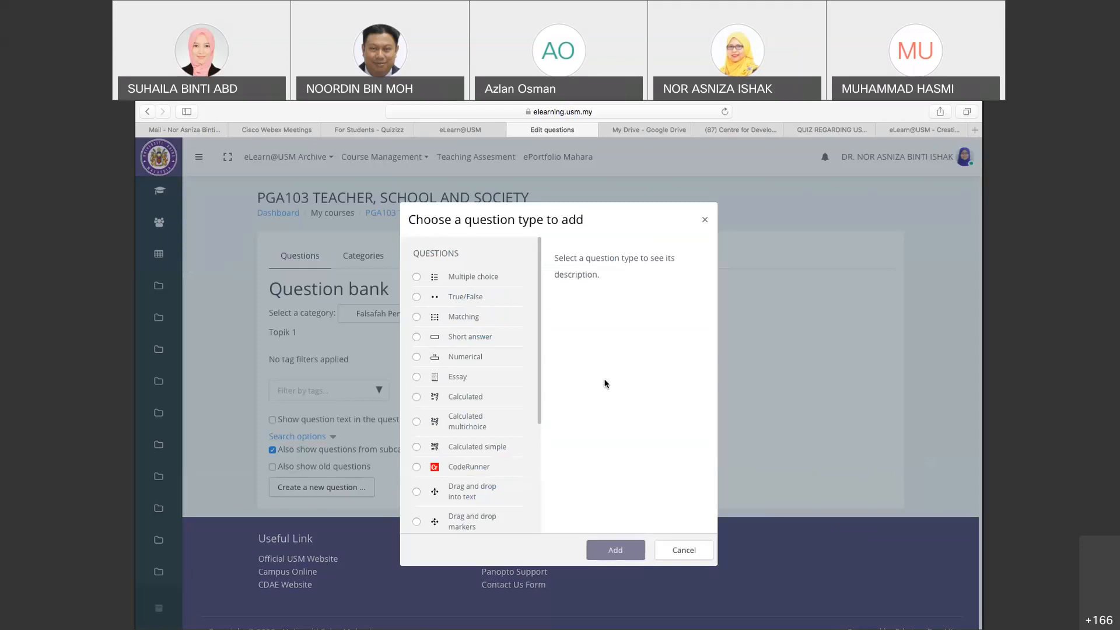
{"action": "left_click", "coordinate": [417, 297]}
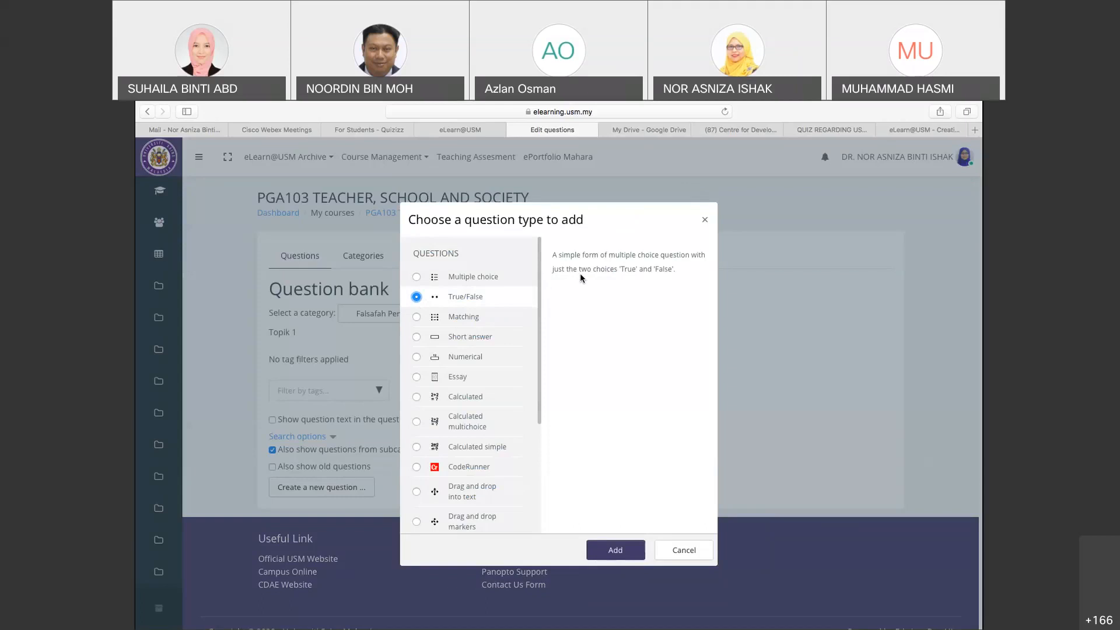
{"action": "left_click", "coordinate": [615, 551]}
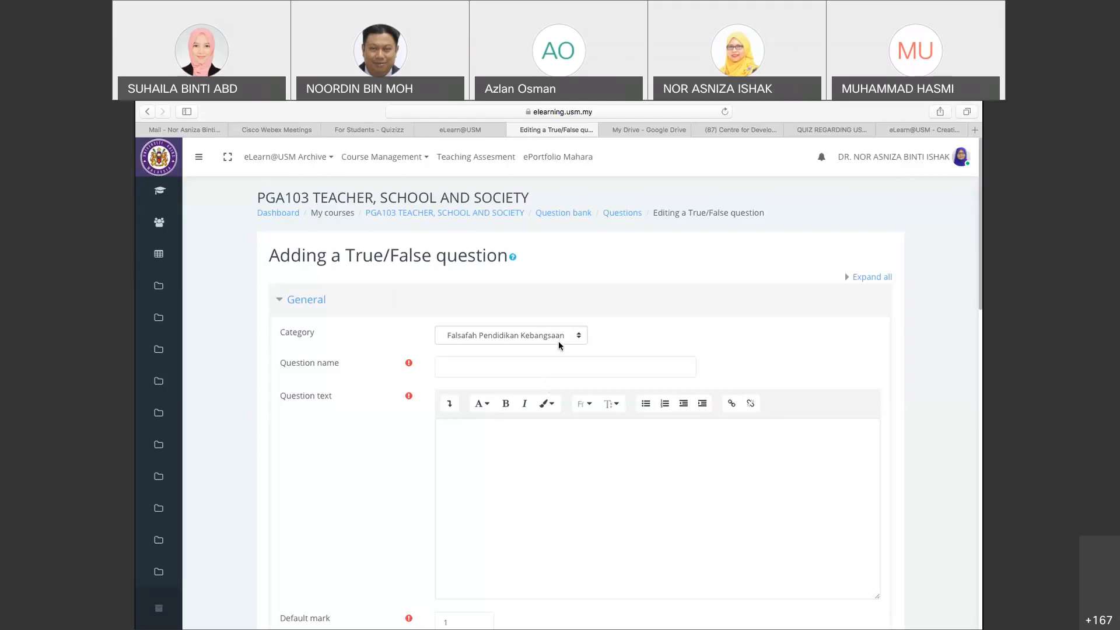
Name the True/False question "QUIZ 1: FPK"
{"action": "left_click", "coordinate": [540, 365]}
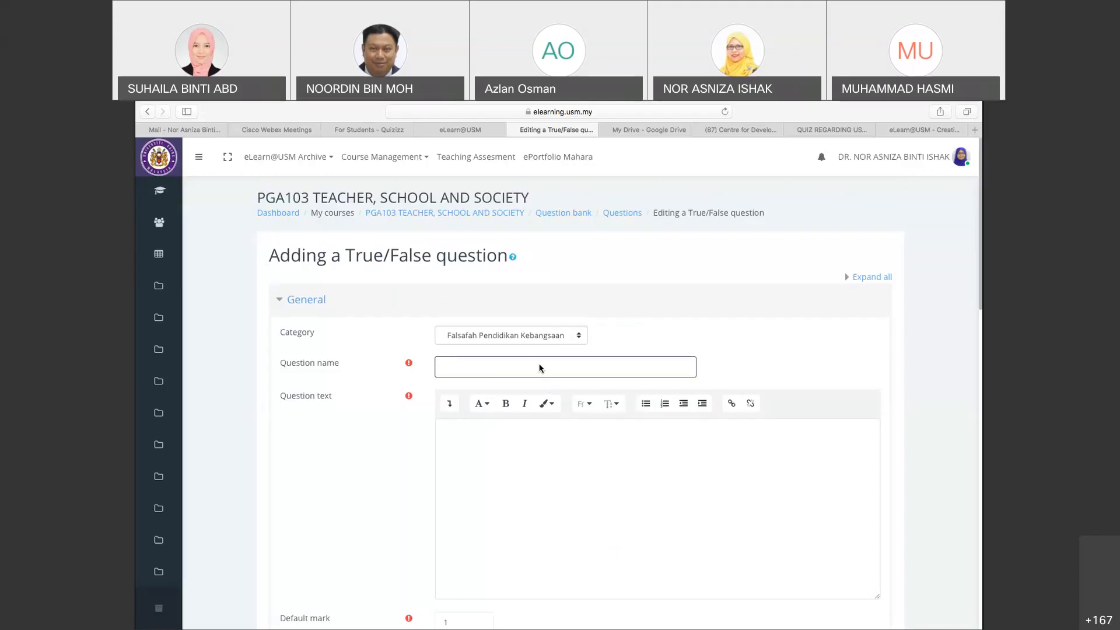
{"action": "type", "text": "QUI"}
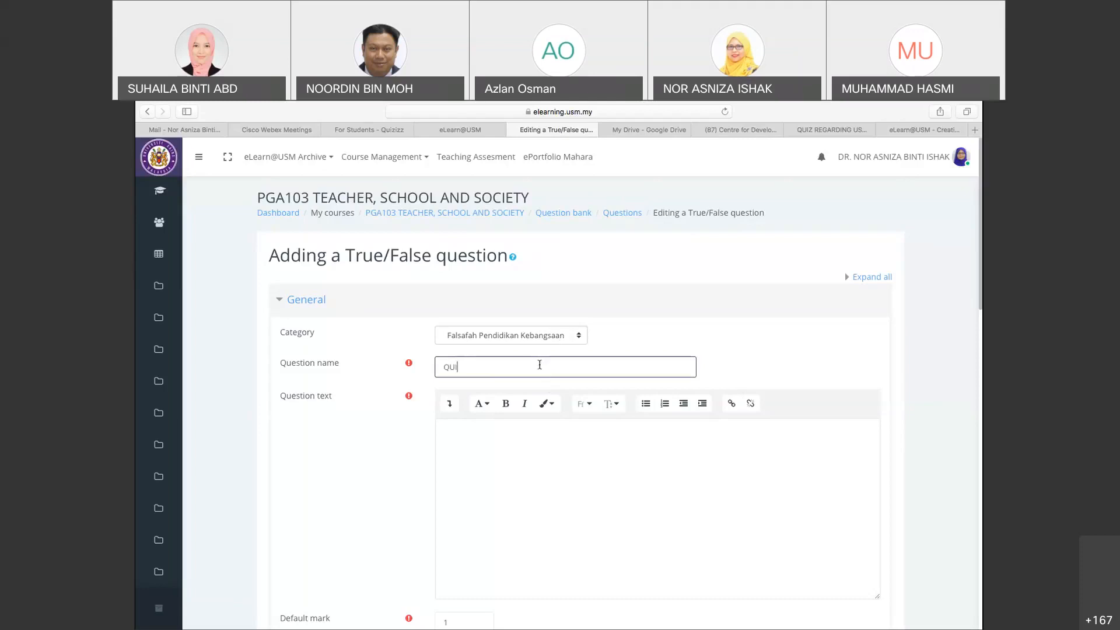
{"action": "type", "text": "Z 1"}
{"action": "type", "text": ": FPK"}
Enter the question text "Insan yang seimbang dan harmoni merujuk kepada insan yang mengetahui bahawa hukum dan fenomena alam merupakan peraturan yang ditetapkan oleh Pencipta."
{"action": "scroll", "coordinate": [558, 440], "scroll_direction": "down", "scroll_amount": 3}
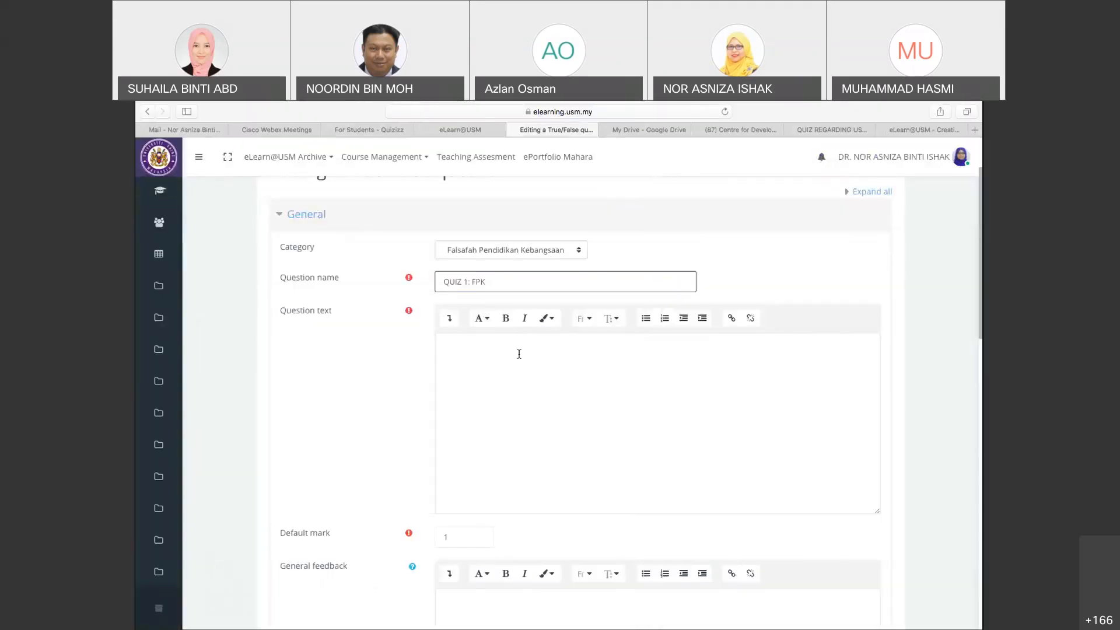
{"action": "left_click", "coordinate": [518, 353]}
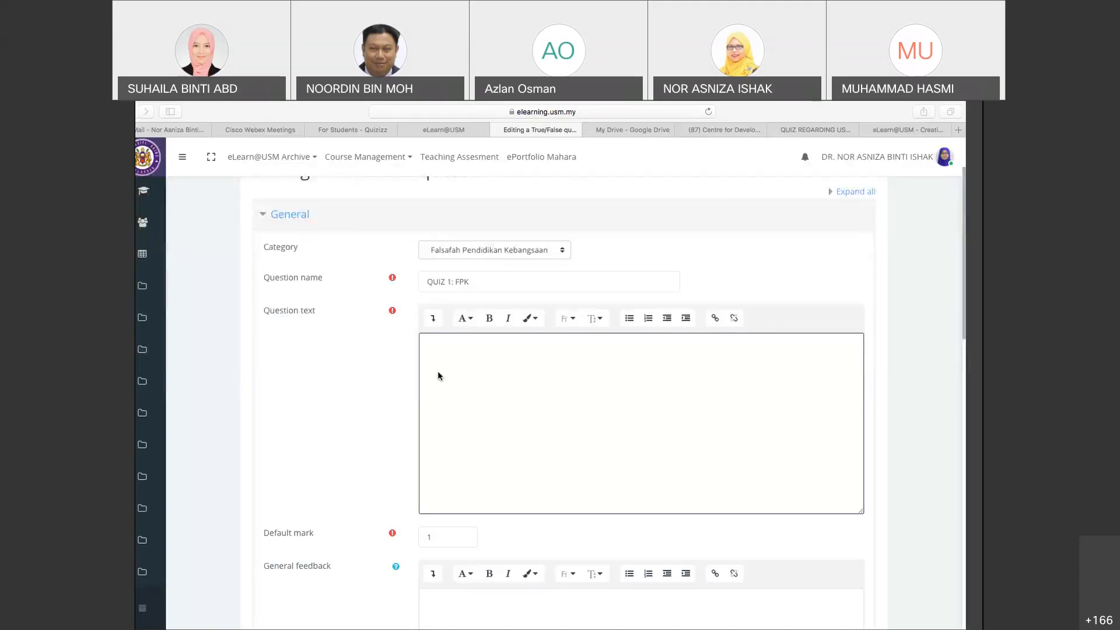
{"action": "type", "text": "Insan yang seimbang dan harmoni merujuk kepada insan yang mengetahui bahawa hukum dan fenomena alam merupakan peraturan yang ditetapkan oleh Pencipta."}
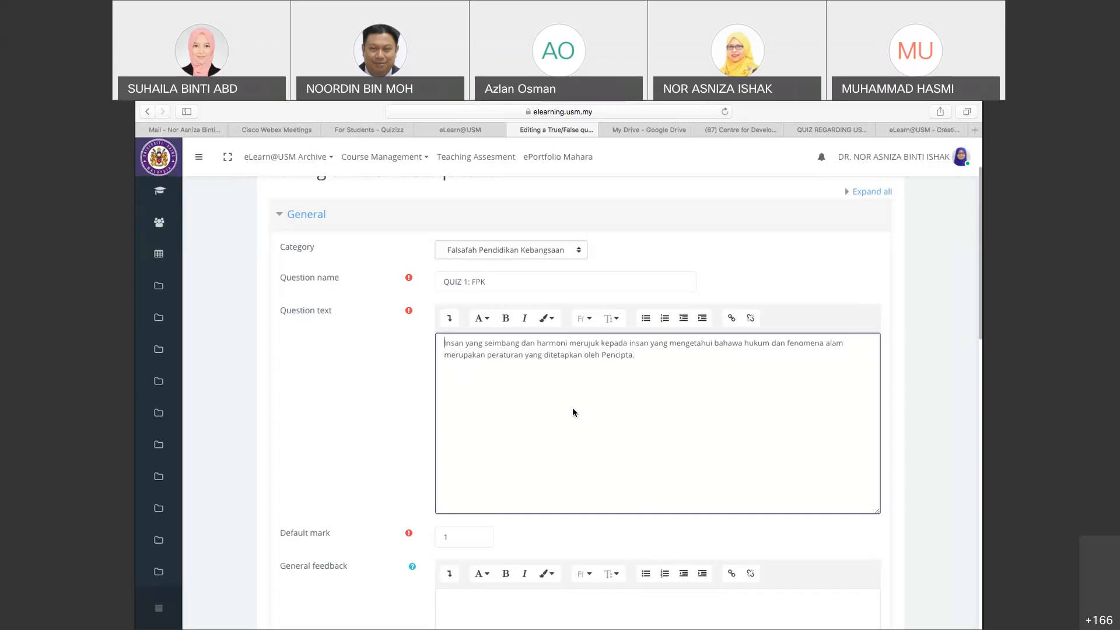
Examine the question's default mark, general feedback and correct answer fields, and reread the question text
{"action": "scroll", "coordinate": [572, 410], "scroll_direction": "down", "scroll_amount": 2}
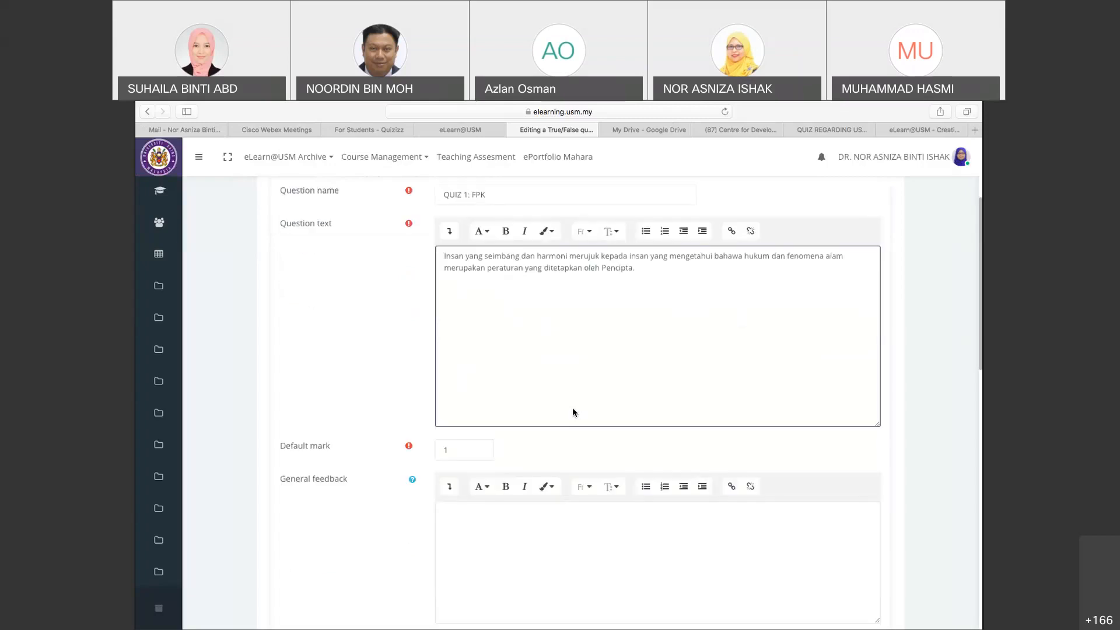
{"action": "left_click", "coordinate": [457, 452]}
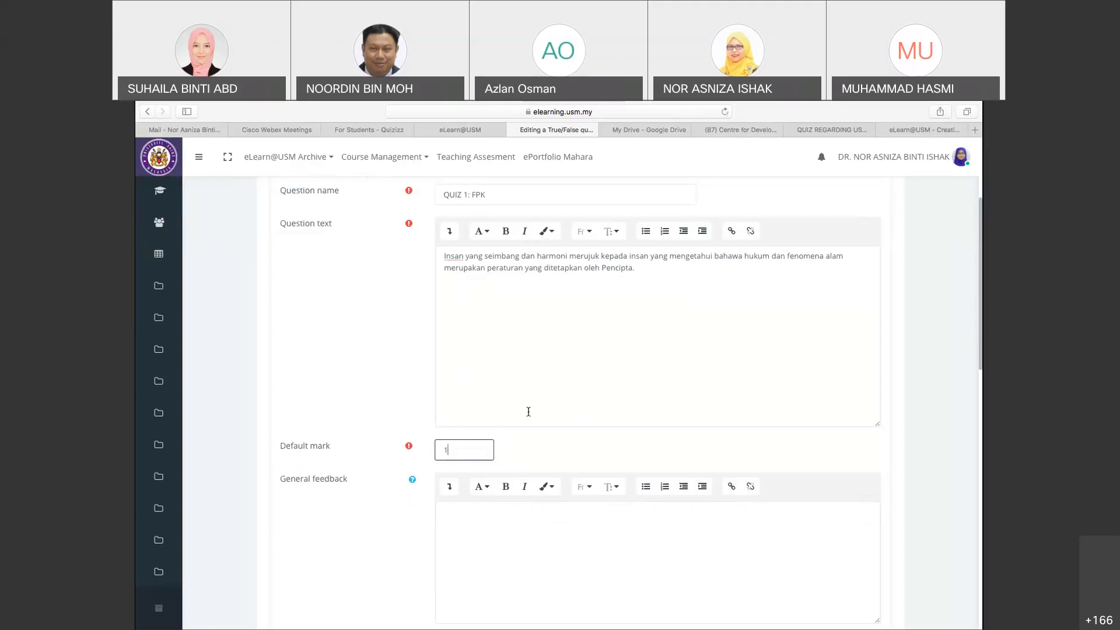
{"action": "left_click", "coordinate": [511, 525]}
{"action": "scroll", "coordinate": [511, 525], "scroll_direction": "down", "scroll_amount": 3}
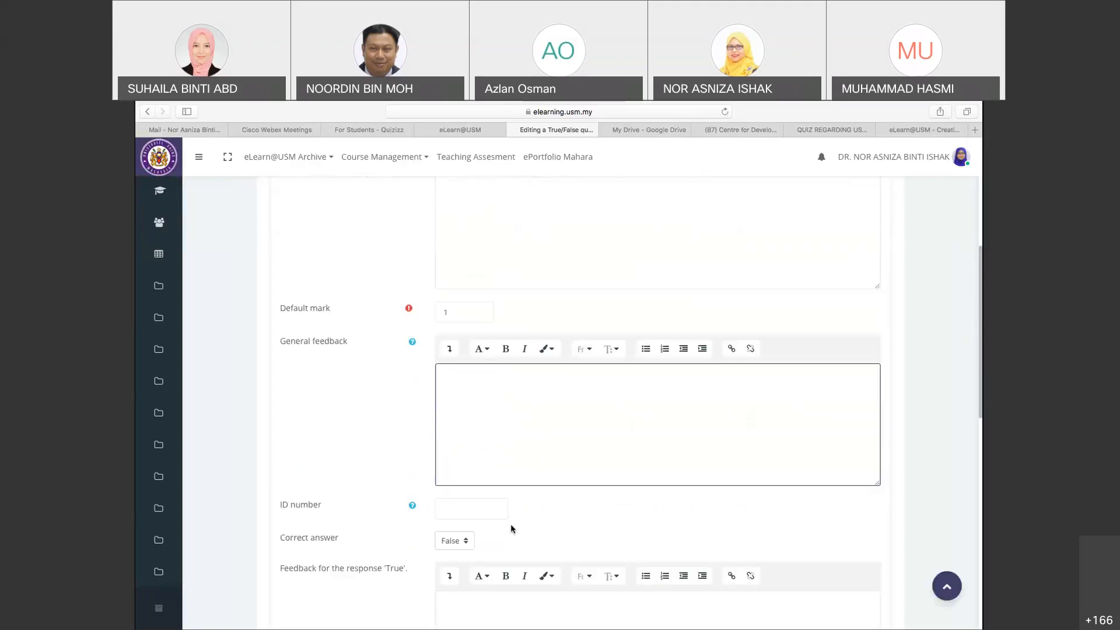
{"action": "scroll", "coordinate": [511, 525], "scroll_direction": "down", "scroll_amount": 1}
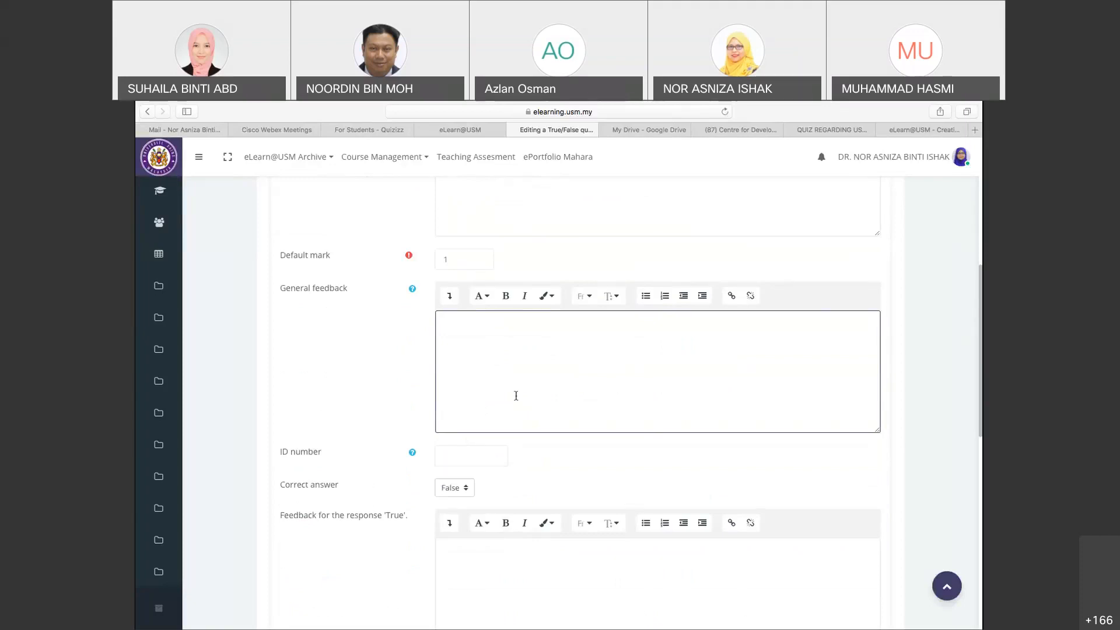
{"action": "scroll", "coordinate": [516, 396], "scroll_direction": "up", "scroll_amount": 3}
{"action": "scroll", "coordinate": [515, 396], "scroll_direction": "up", "scroll_amount": 1}
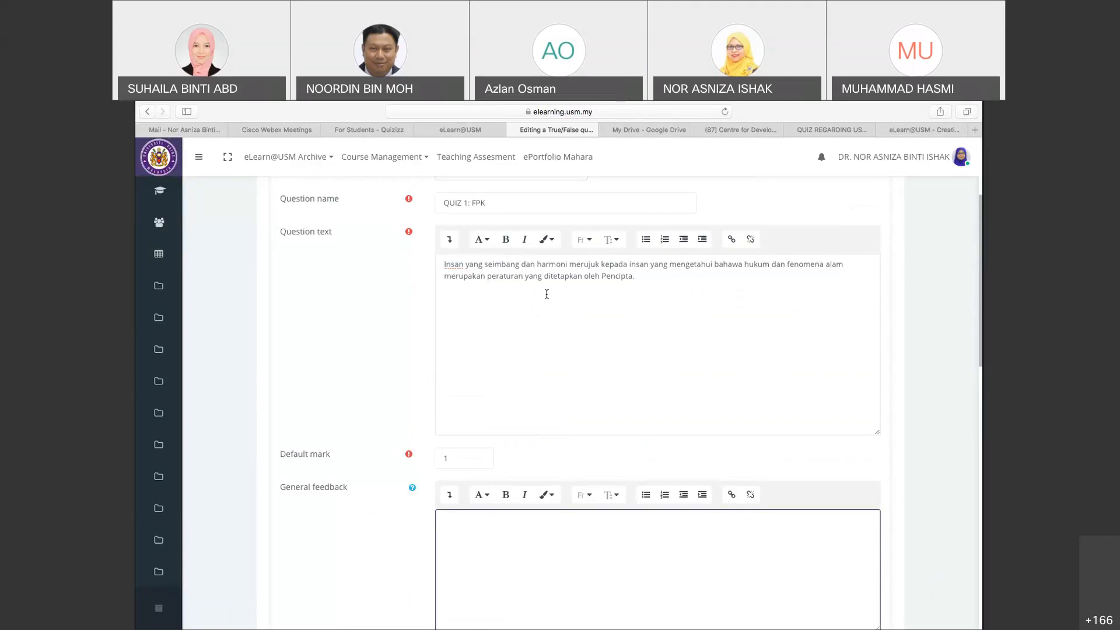
{"action": "scroll", "coordinate": [546, 294], "scroll_direction": "up", "scroll_amount": 1}
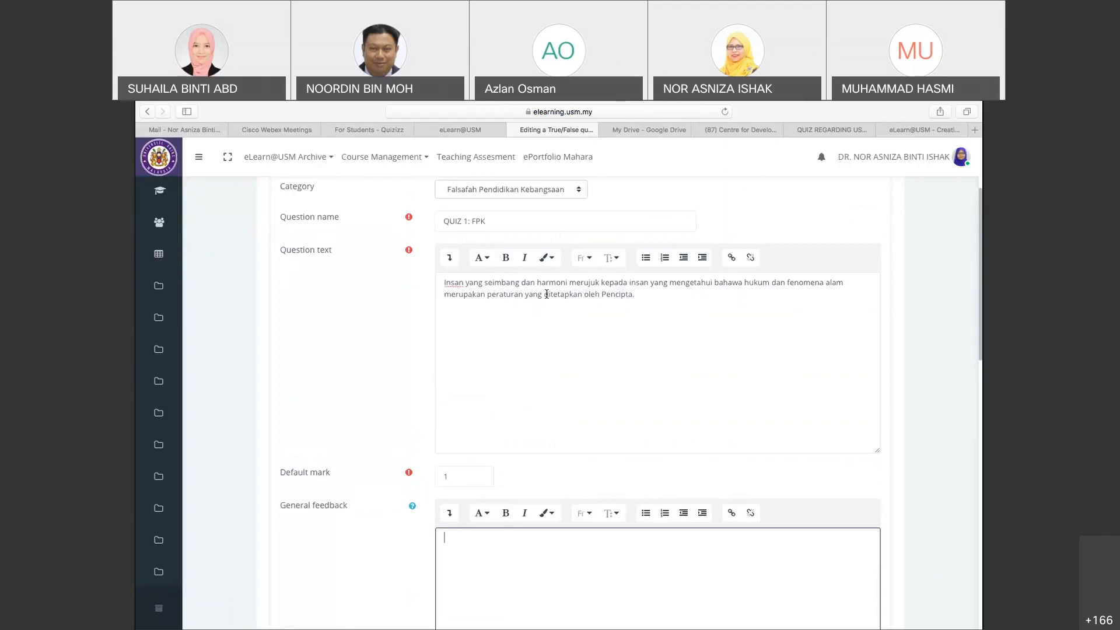
Set the question's correct answer to True
{"action": "scroll", "coordinate": [547, 294], "scroll_direction": "down", "scroll_amount": 5}
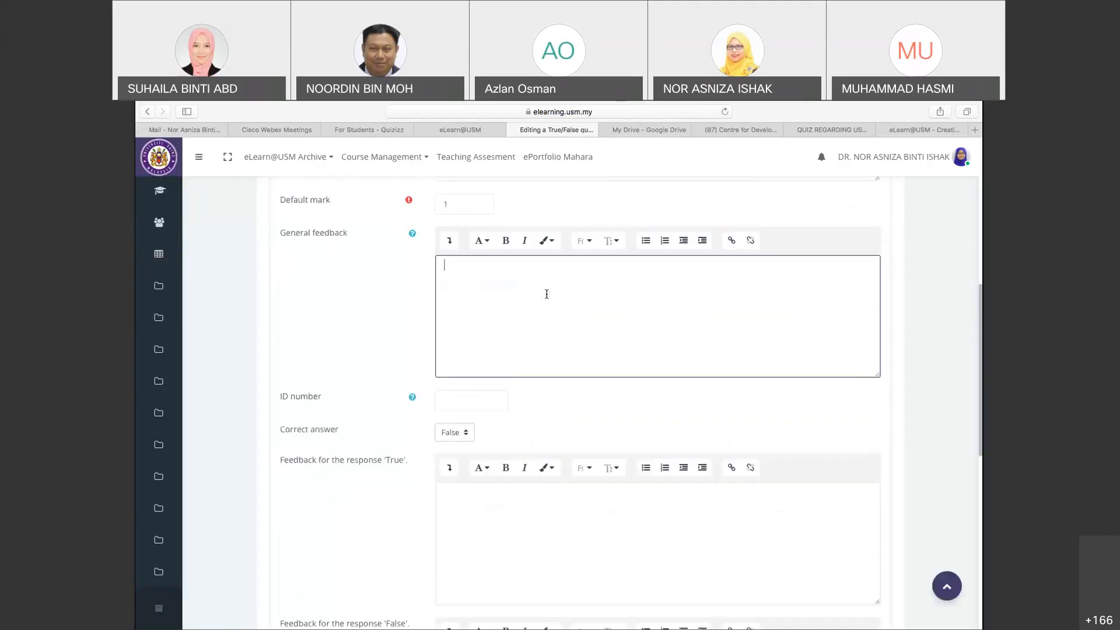
{"action": "left_click", "coordinate": [467, 435]}
{"action": "left_click", "coordinate": [454, 443]}
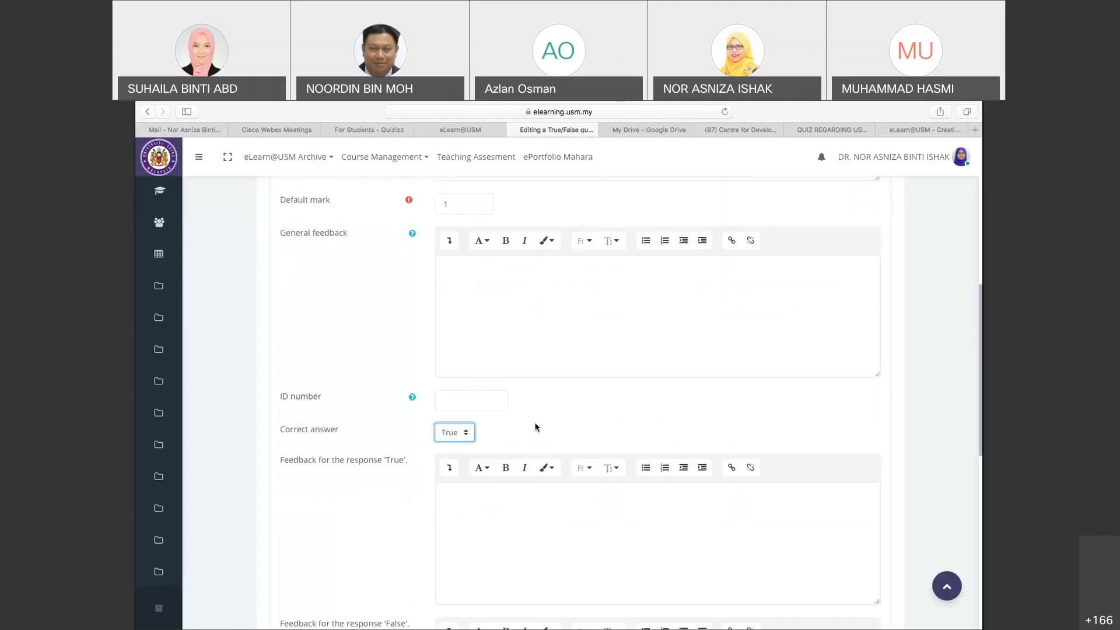
Review the general feedback field and the feedback fields for the True and False responses
{"action": "scroll", "coordinate": [536, 426], "scroll_direction": "down", "scroll_amount": 2}
{"action": "scroll", "coordinate": [536, 426], "scroll_direction": "up", "scroll_amount": 2}
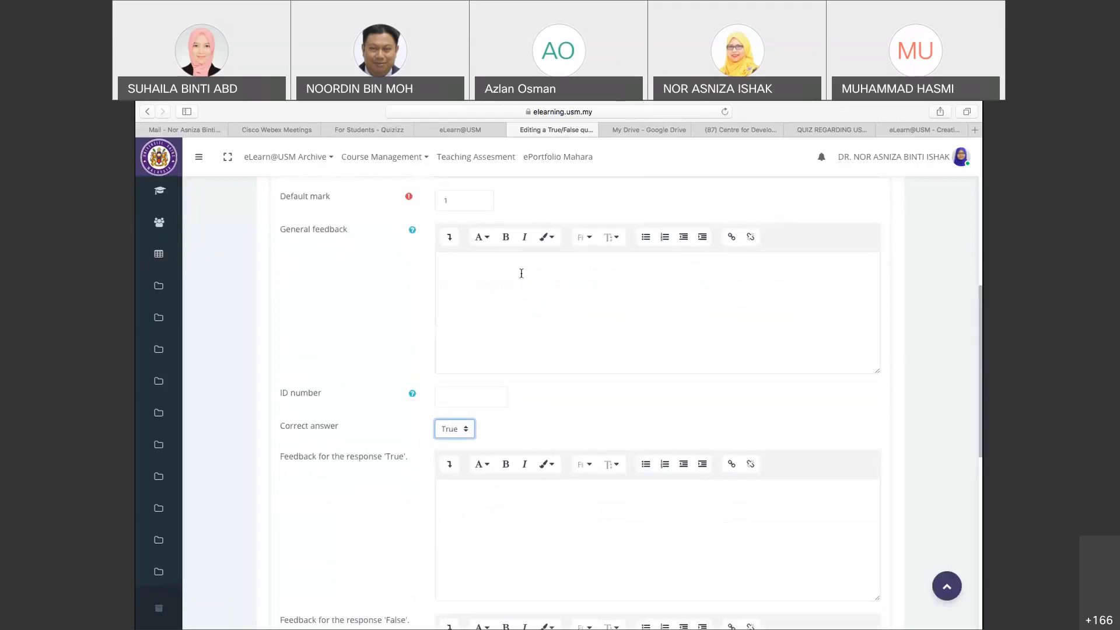
{"action": "left_click", "coordinate": [513, 297]}
{"action": "scroll", "coordinate": [513, 297], "scroll_direction": "down", "scroll_amount": 2}
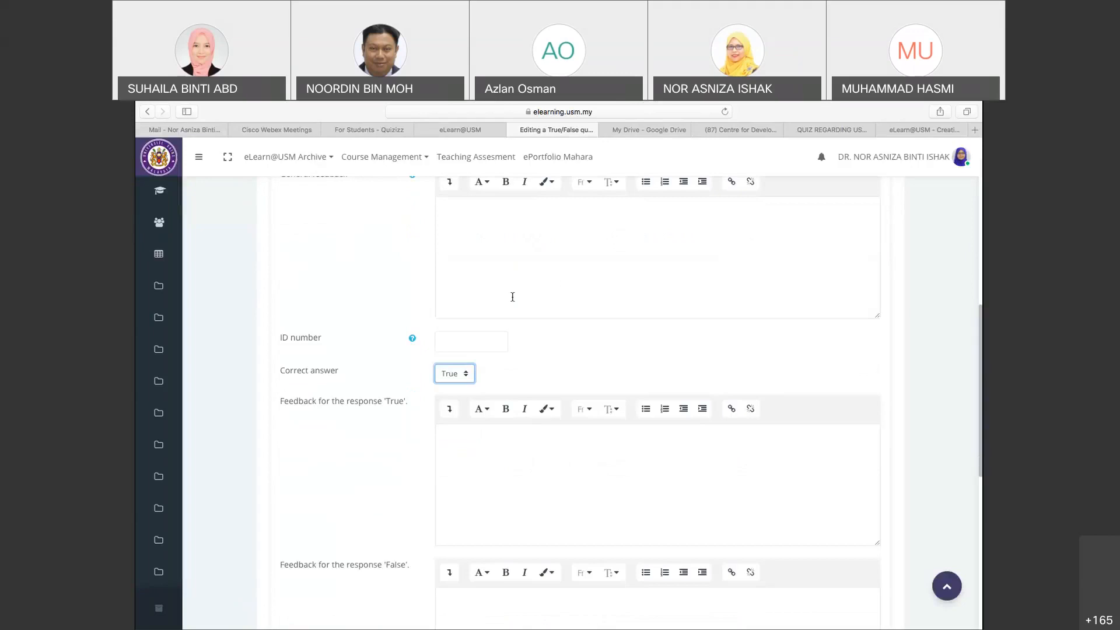
{"action": "scroll", "coordinate": [512, 296], "scroll_direction": "down", "scroll_amount": 2}
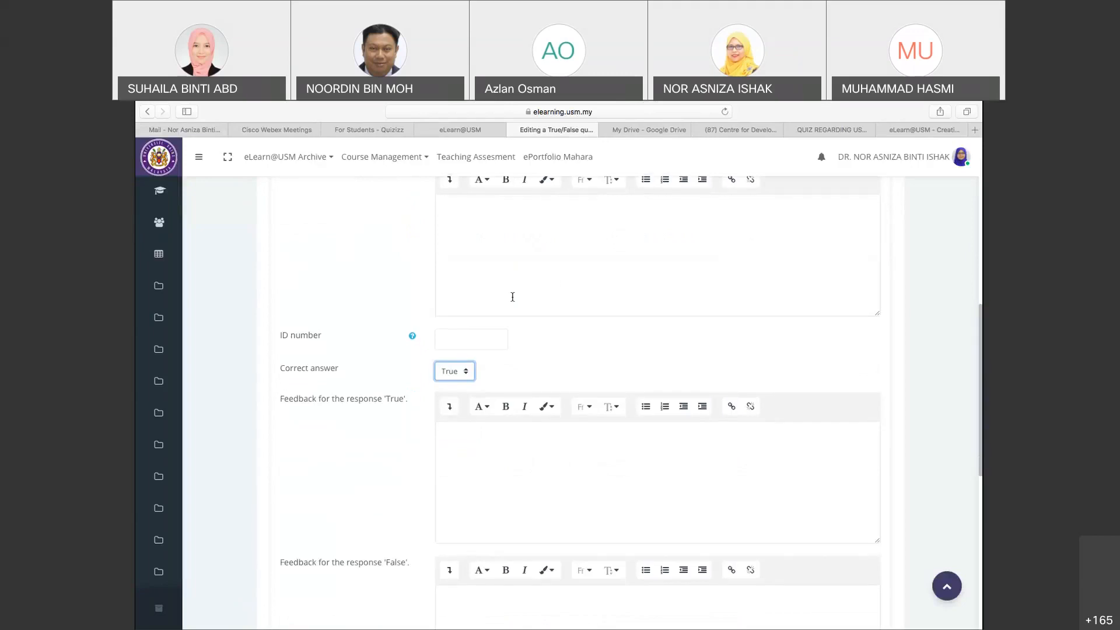
{"action": "scroll", "coordinate": [512, 295], "scroll_direction": "down", "scroll_amount": 2}
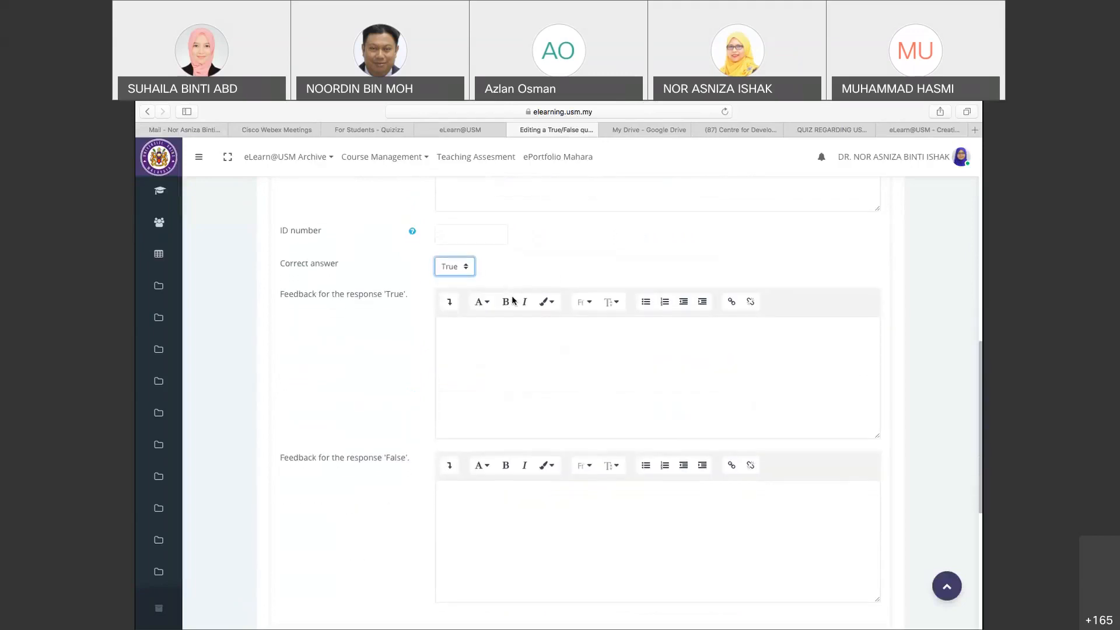
Enter "Well done!" as the feedback for the True response and "It is ok. Try harder next time." for the False response
{"action": "left_click", "coordinate": [484, 329]}
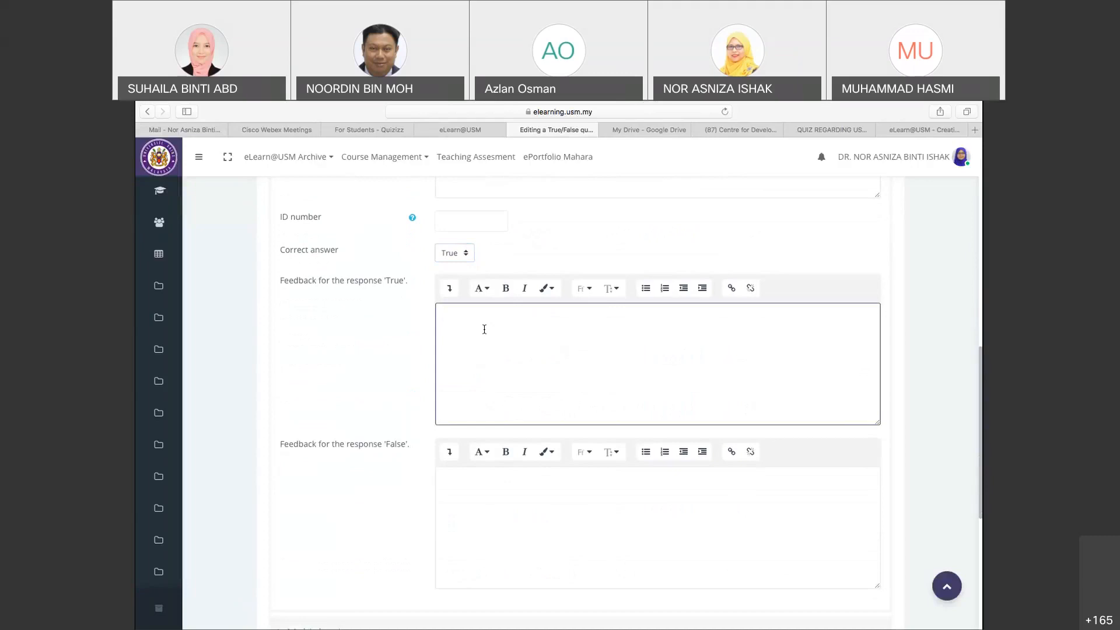
{"action": "type", "text": "Well done"}
{"action": "scroll", "coordinate": [498, 327], "scroll_direction": "down", "scroll_amount": 3}
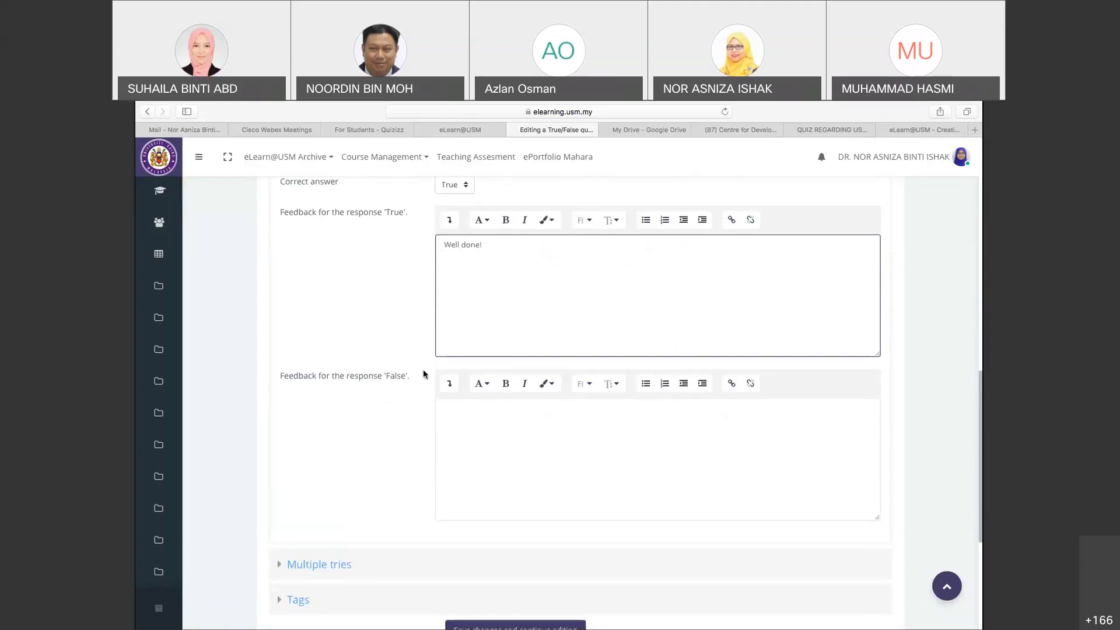
{"action": "left_click", "coordinate": [470, 420]}
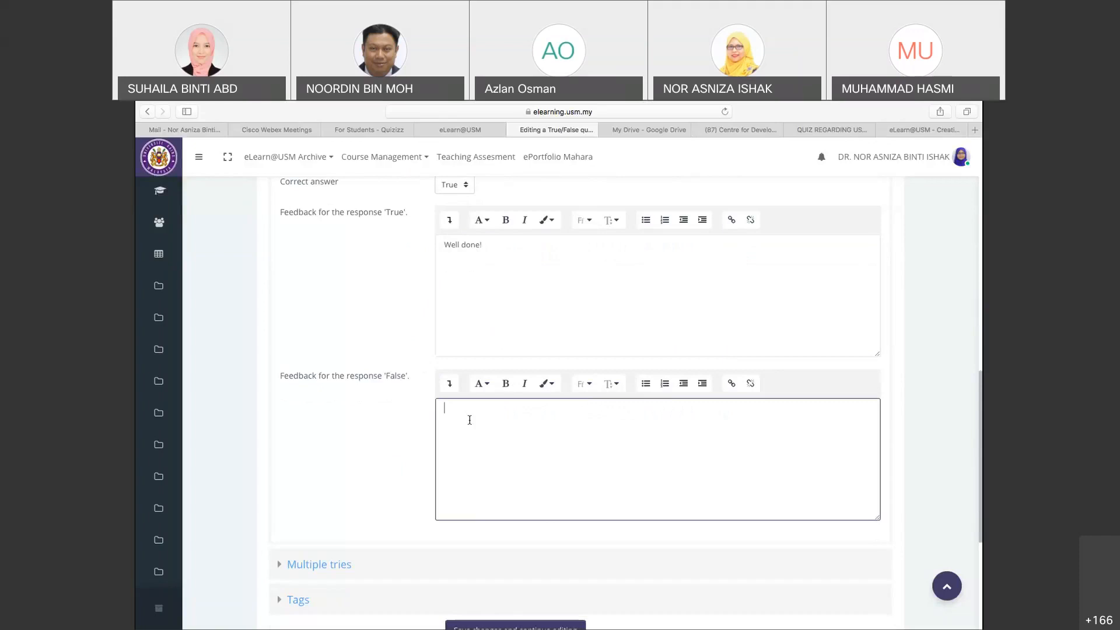
{"action": "type", "text": "It is ok. Try harder next time"}
{"action": "scroll", "coordinate": [470, 422], "scroll_direction": "down", "scroll_amount": 5}
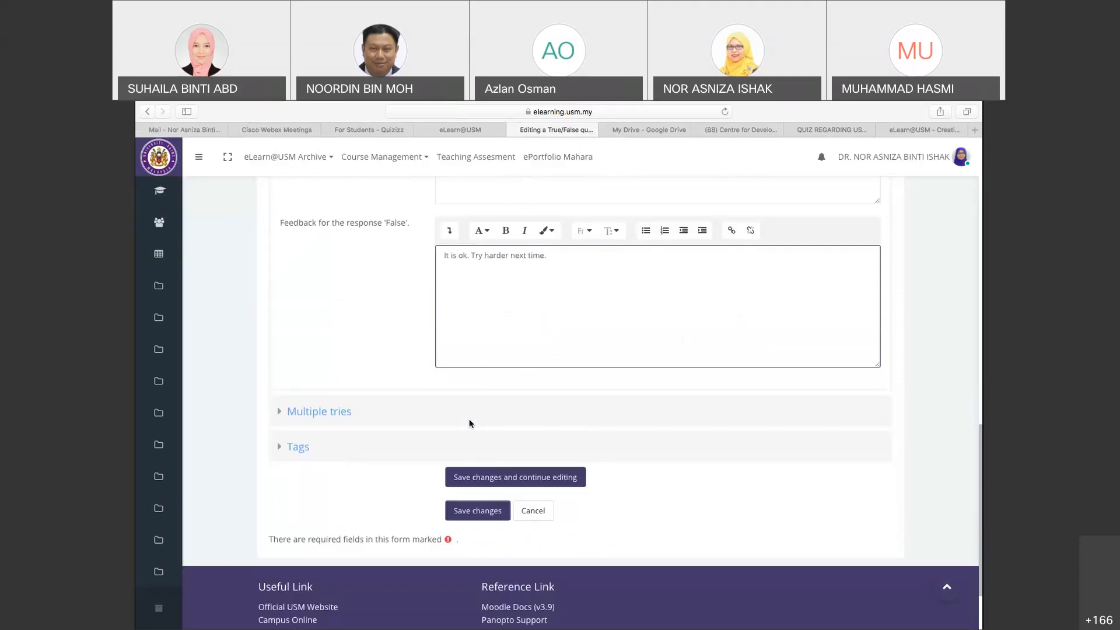
Check over the completed True/False question form and save the question to the question bank
{"action": "scroll", "coordinate": [469, 422], "scroll_direction": "up", "scroll_amount": 10}
{"action": "scroll", "coordinate": [470, 422], "scroll_direction": "down", "scroll_amount": 8}
{"action": "scroll", "coordinate": [471, 424], "scroll_direction": "down", "scroll_amount": 1}
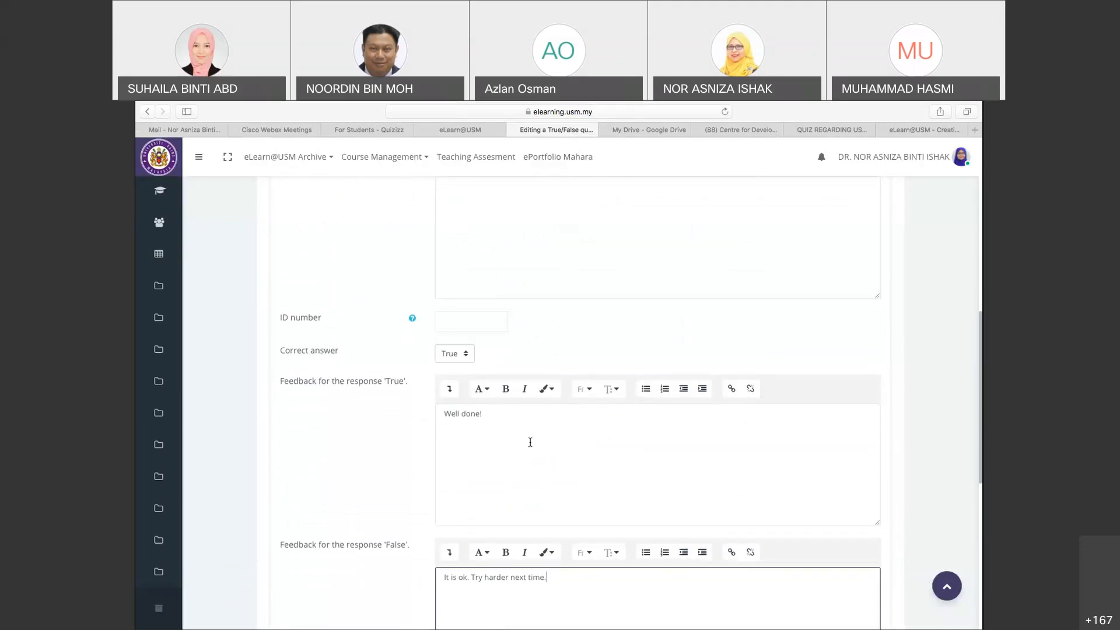
{"action": "scroll", "coordinate": [530, 442], "scroll_direction": "down", "scroll_amount": 10}
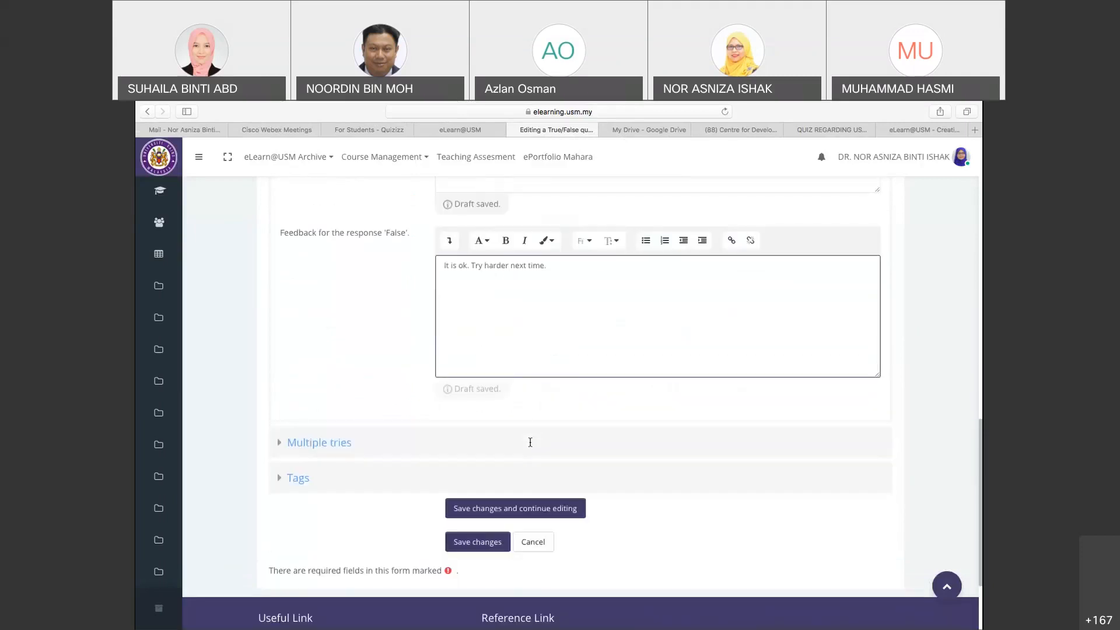
{"action": "left_click", "coordinate": [478, 542]}
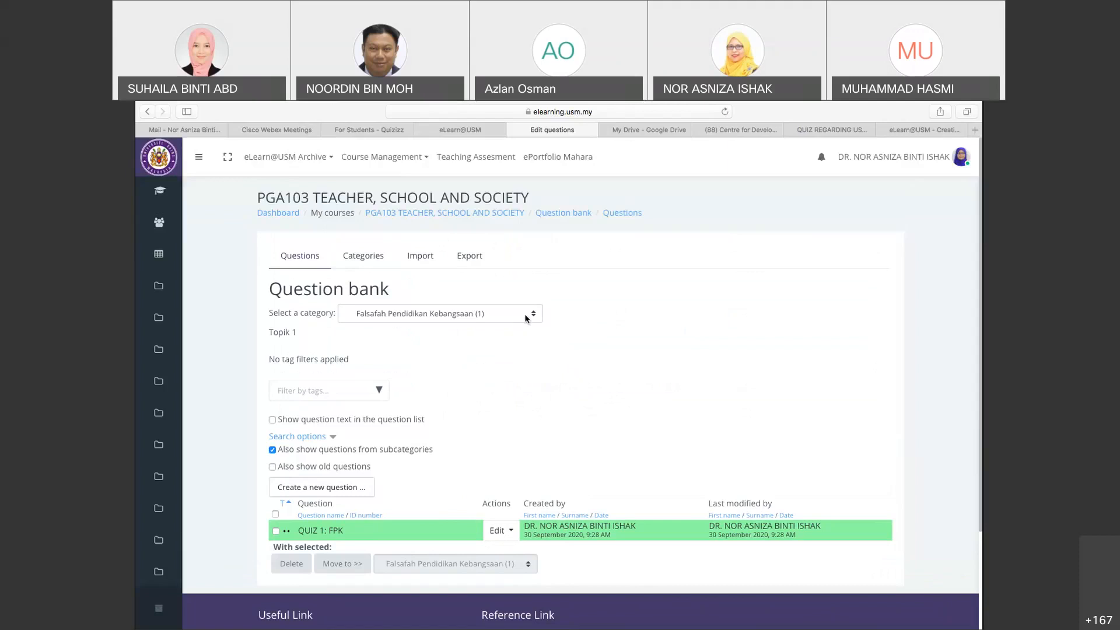
{"action": "scroll", "coordinate": [524, 318], "scroll_direction": "down", "scroll_amount": 2}
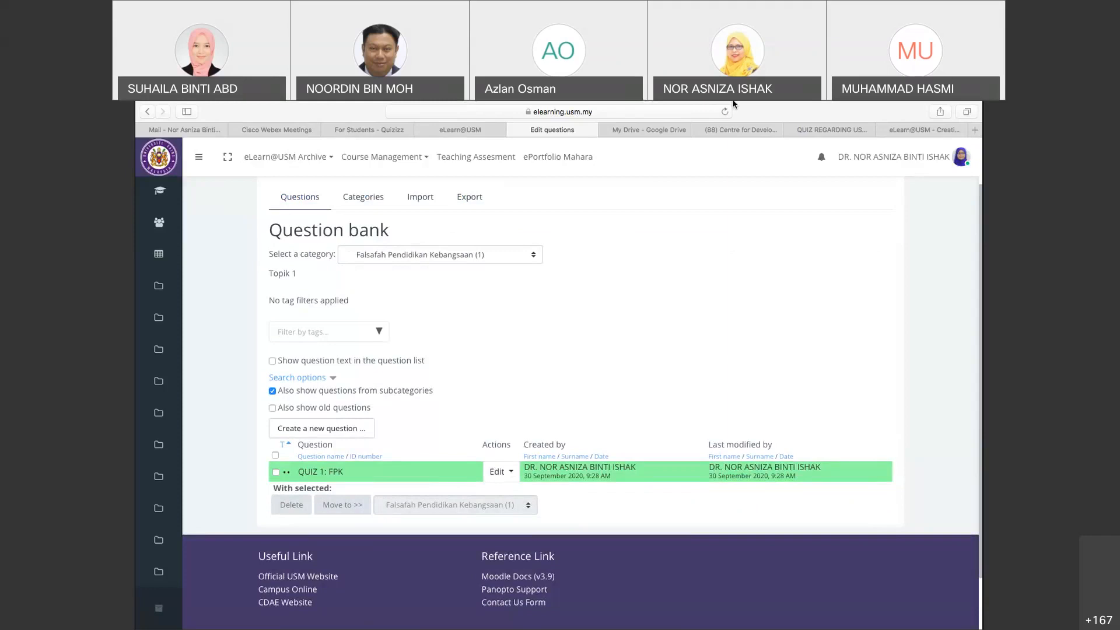
{"action": "mouse_move", "coordinate": [733, 104]}
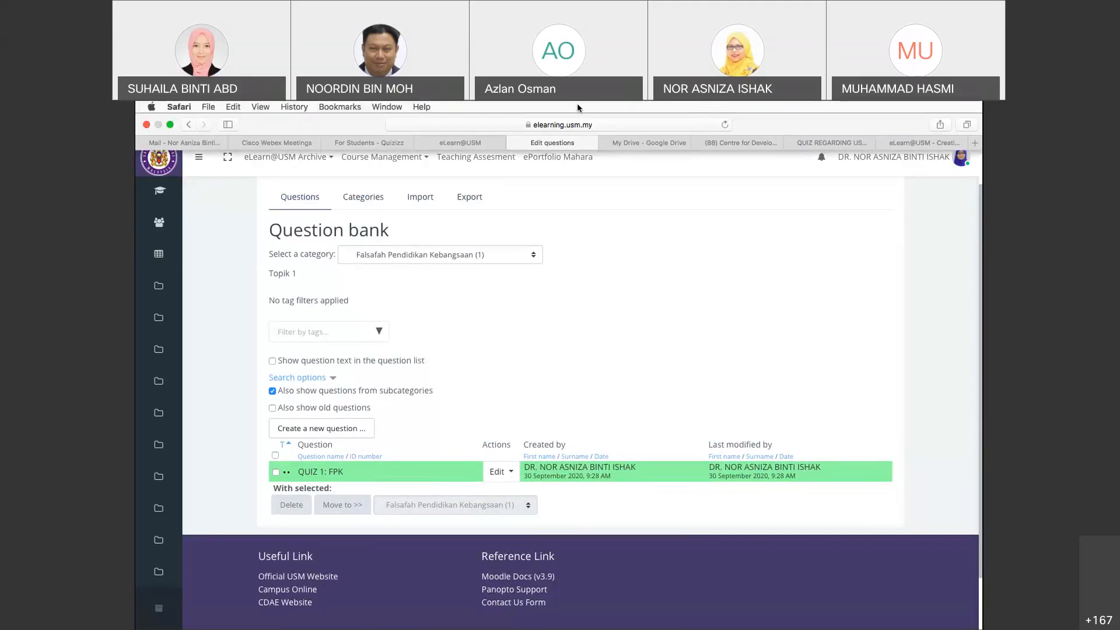
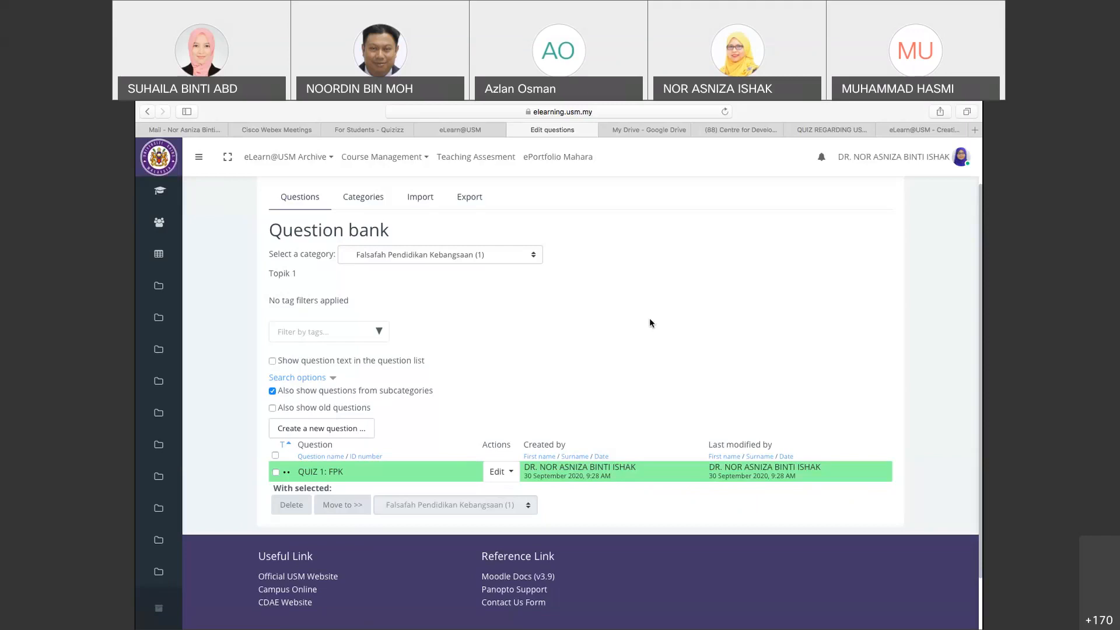
{"action": "scroll", "coordinate": [649, 317], "scroll_direction": "down", "scroll_amount": 2}
{"action": "scroll", "coordinate": [649, 318], "scroll_direction": "up", "scroll_amount": 3}
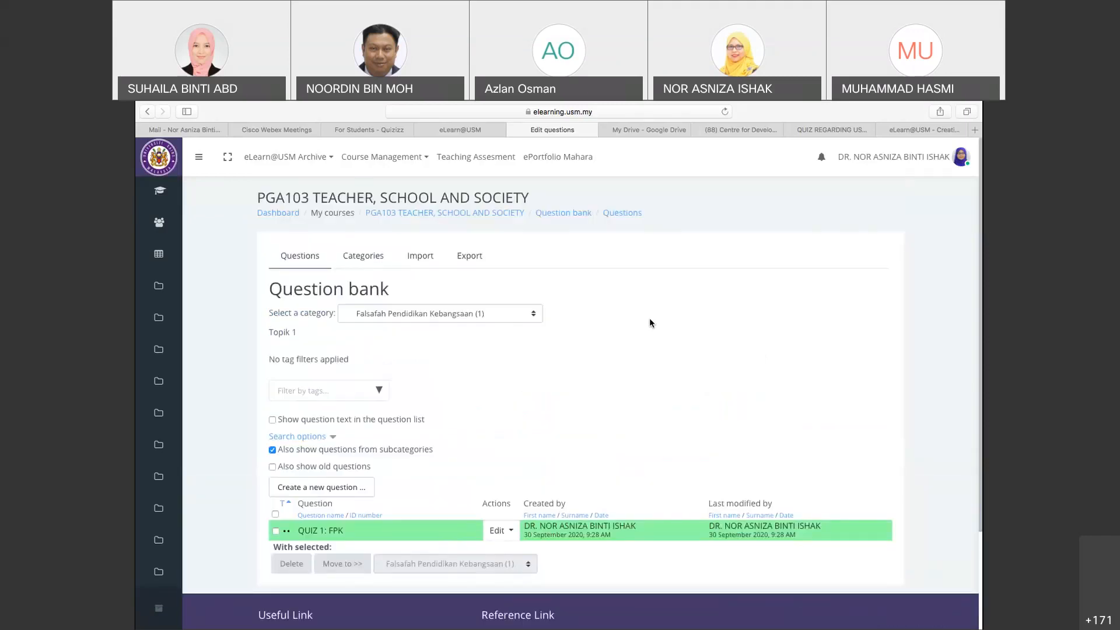
{"action": "scroll", "coordinate": [650, 323], "scroll_direction": "down", "scroll_amount": 1}
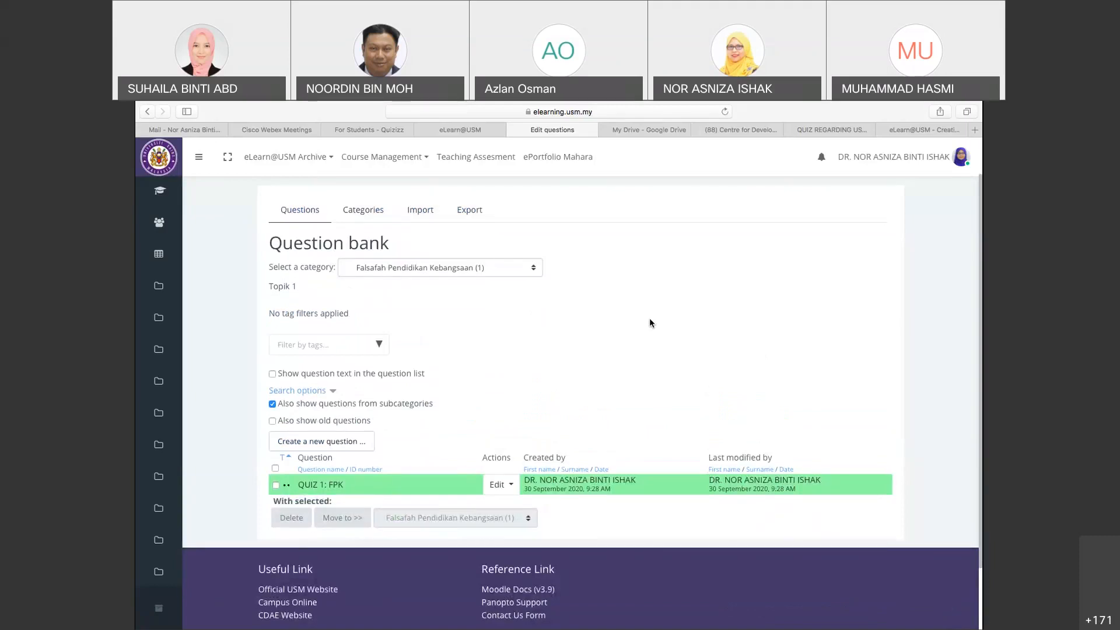
Add a new Multiple choice question in the Falsafah Pendidikan Kebangsaan category
{"action": "left_click", "coordinate": [534, 270]}
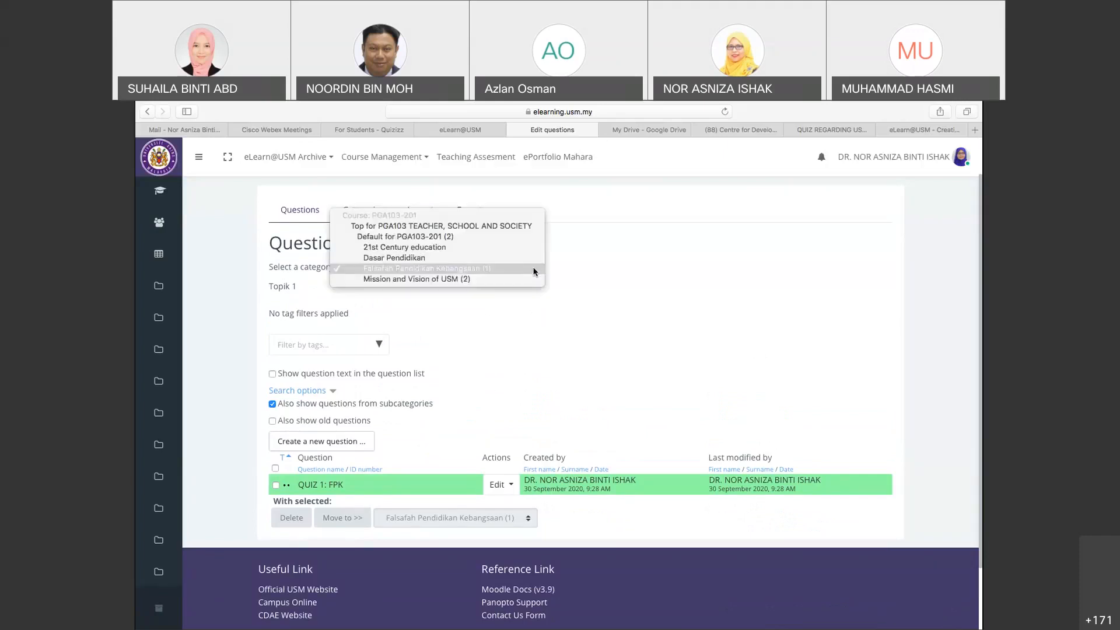
{"action": "left_click", "coordinate": [496, 268]}
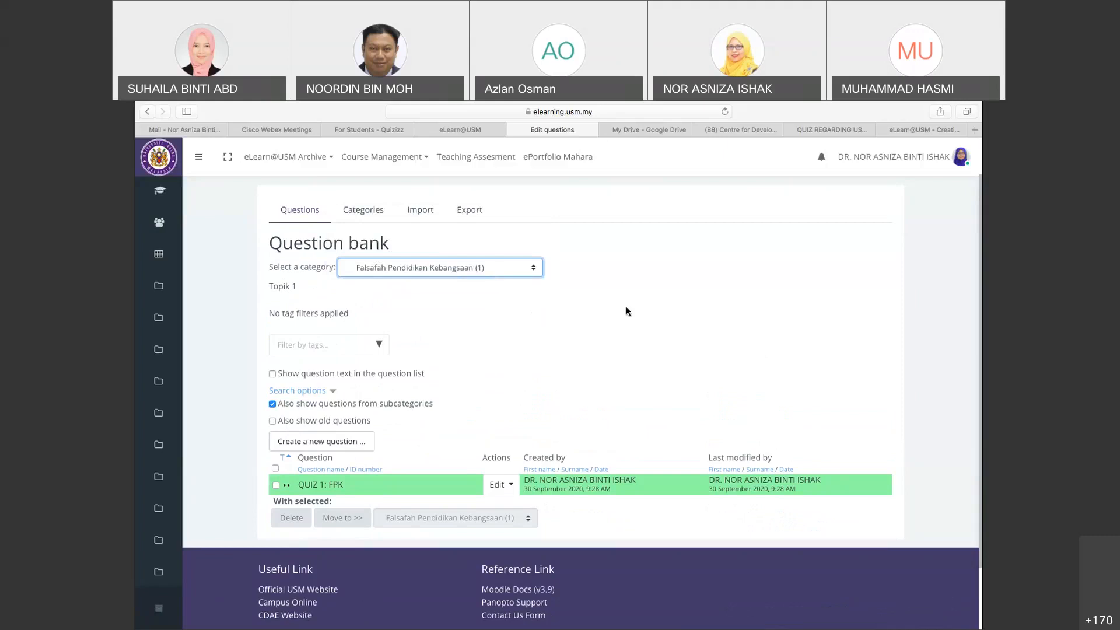
{"action": "left_click", "coordinate": [337, 443]}
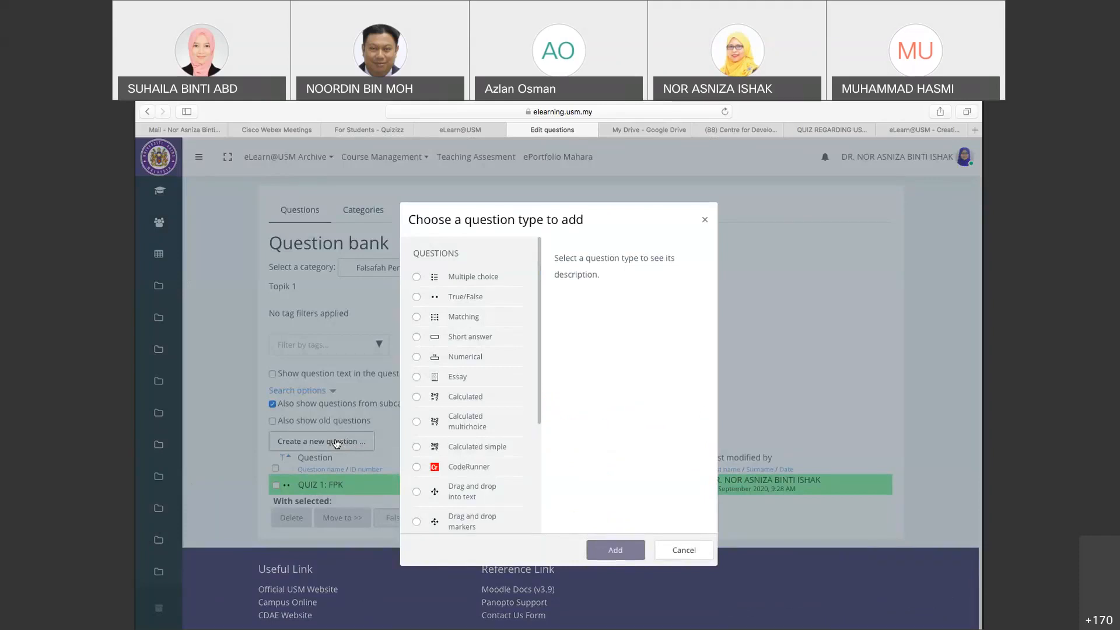
{"action": "left_click", "coordinate": [416, 278]}
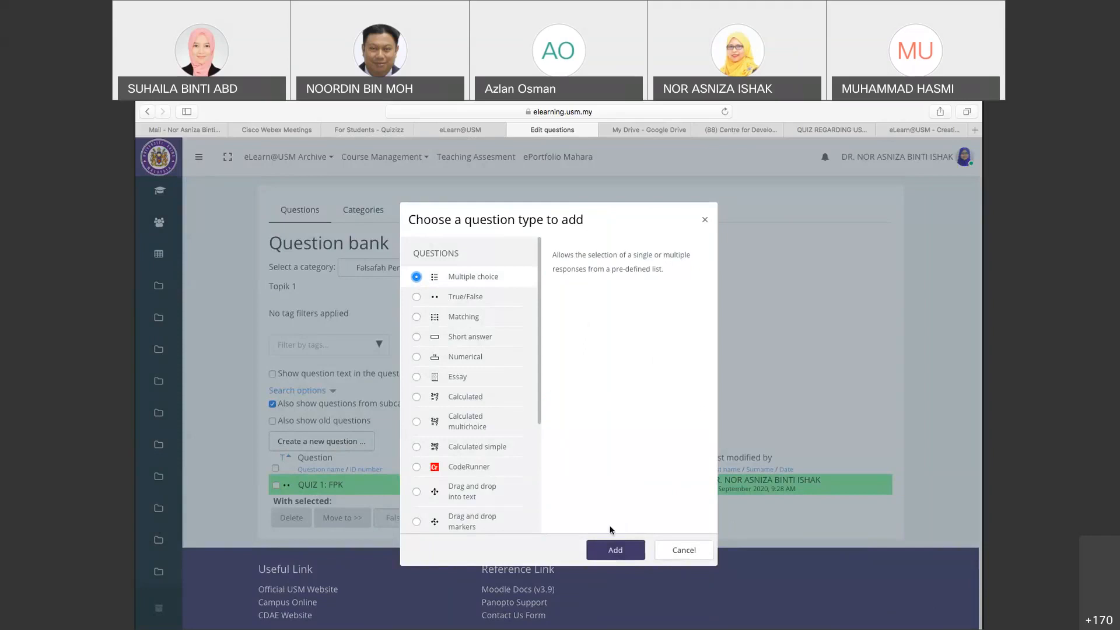
{"action": "left_click", "coordinate": [615, 560]}
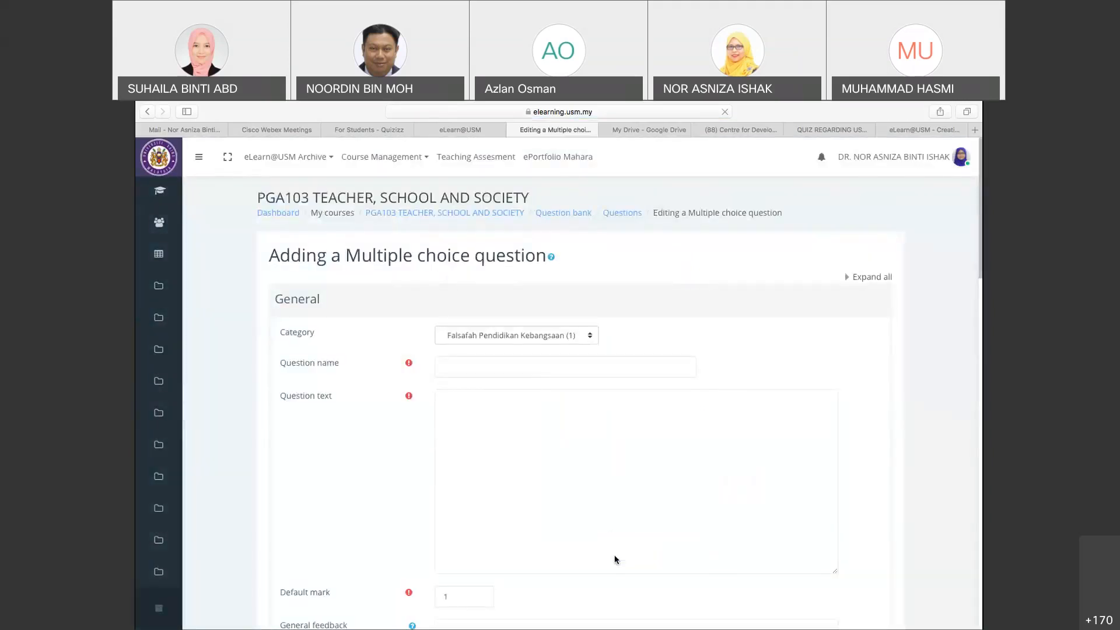
Name the question "QUIZ 2: FPK 2" with the text "Antara berikut yang manakah tidak terkandung di dalam Falsafah Pendidikan Kebangsaan (FPK)?"
{"action": "left_click", "coordinate": [519, 369]}
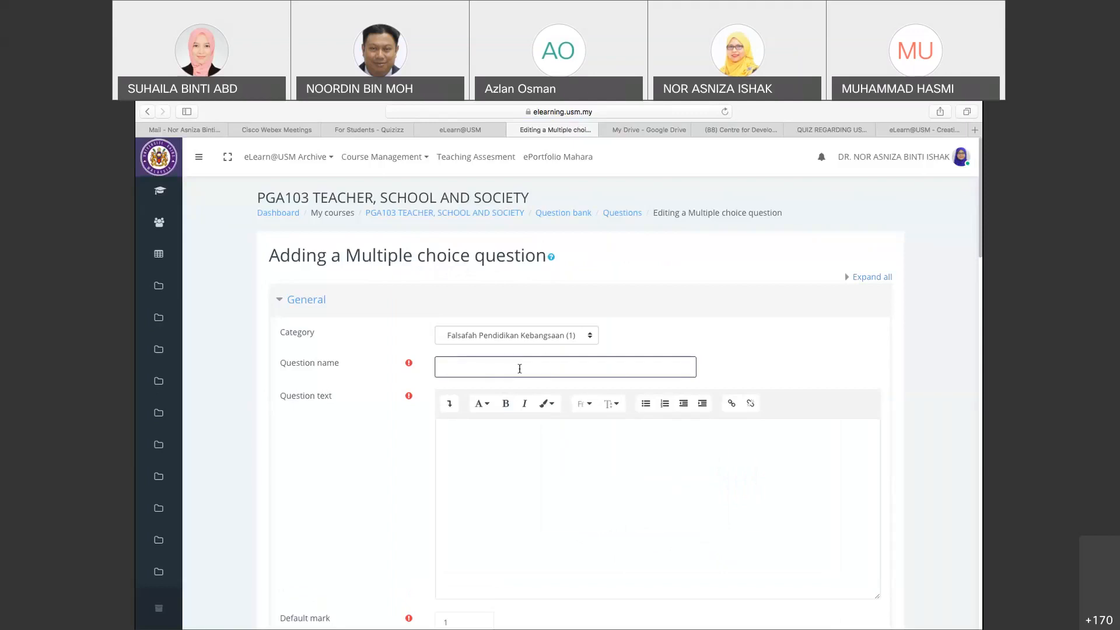
{"action": "type", "text": "QUIZ 2: FPK 2"}
{"action": "left_click", "coordinate": [523, 435]}
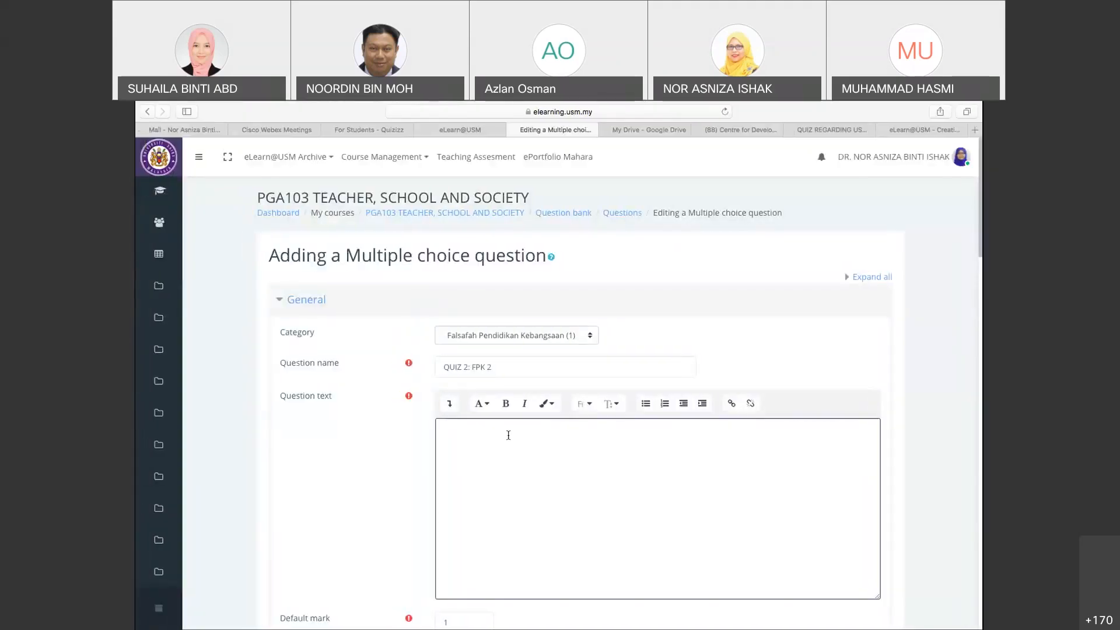
{"action": "type", "text": "Antara berikut yang manakah tidak terkandung di dalam Falsafah Pendidikan Kebangsaan (FPK)?"}
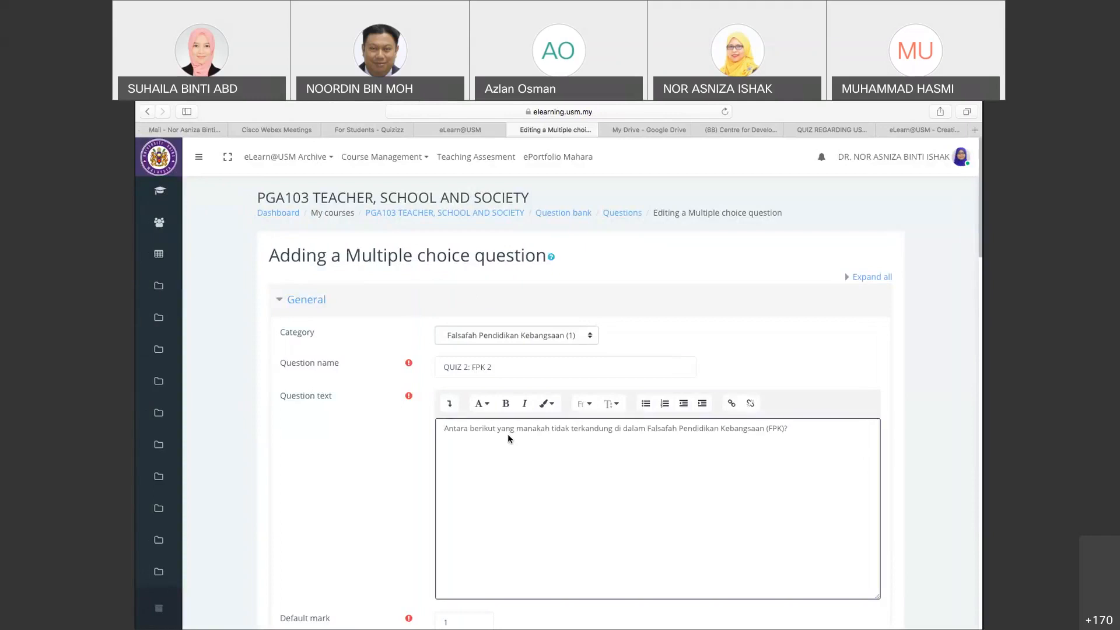
Show the full set of formatting and media tools for the question text editor
{"action": "scroll", "coordinate": [623, 457], "scroll_direction": "down", "scroll_amount": 2}
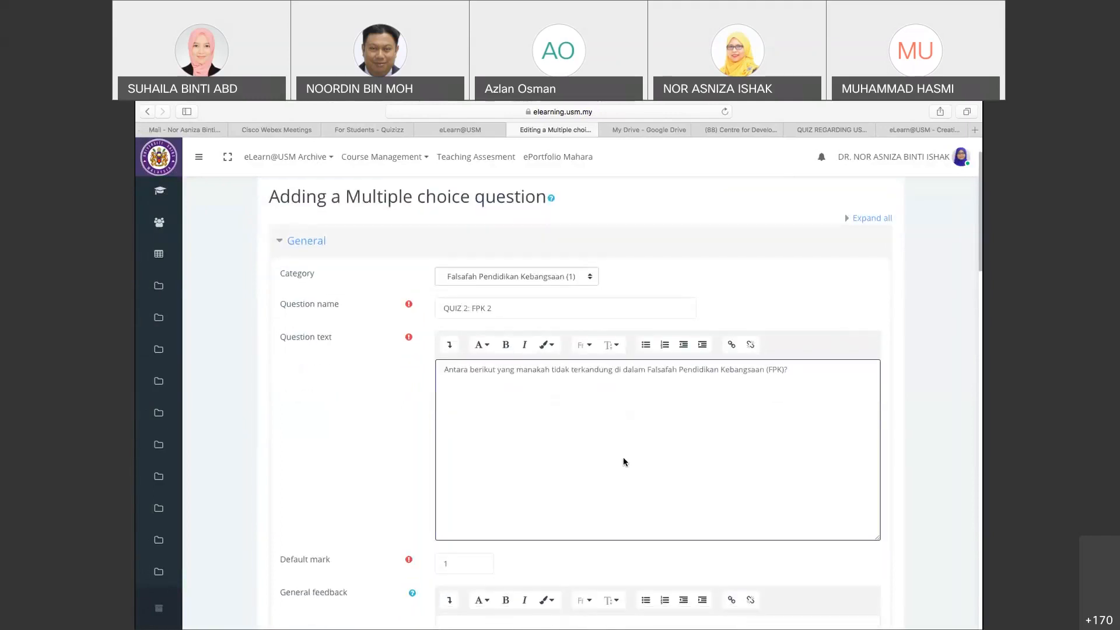
{"action": "scroll", "coordinate": [623, 460], "scroll_direction": "down", "scroll_amount": 1}
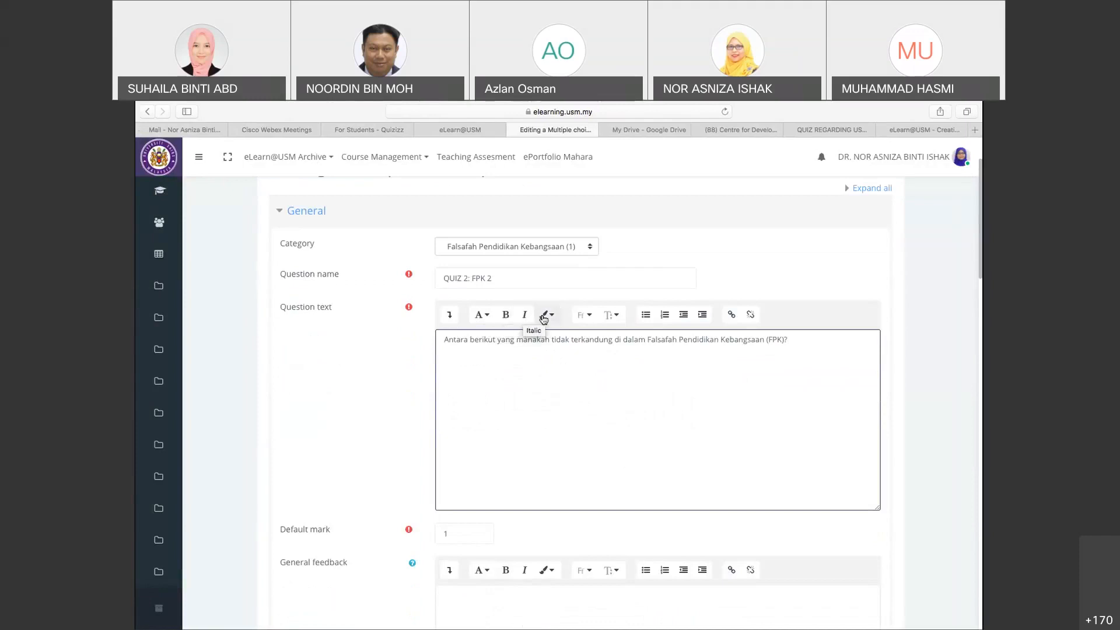
{"action": "left_click", "coordinate": [450, 315]}
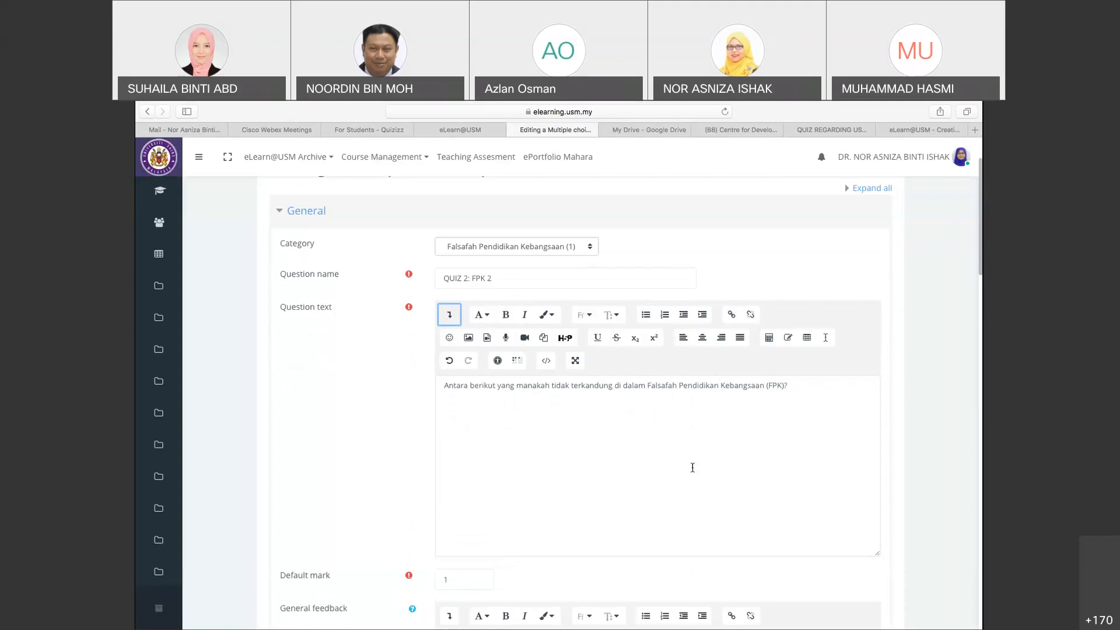
Set the multiple choice question to allow one answer only, leaving the general feedback empty
{"action": "scroll", "coordinate": [692, 467], "scroll_direction": "down", "scroll_amount": 3}
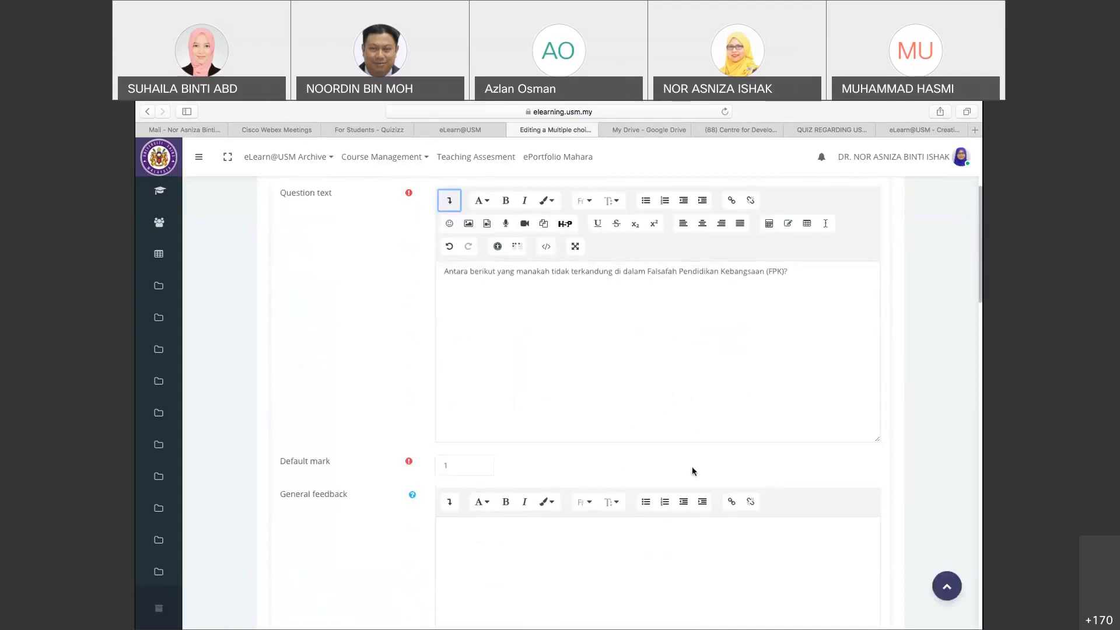
{"action": "scroll", "coordinate": [692, 468], "scroll_direction": "down", "scroll_amount": 2}
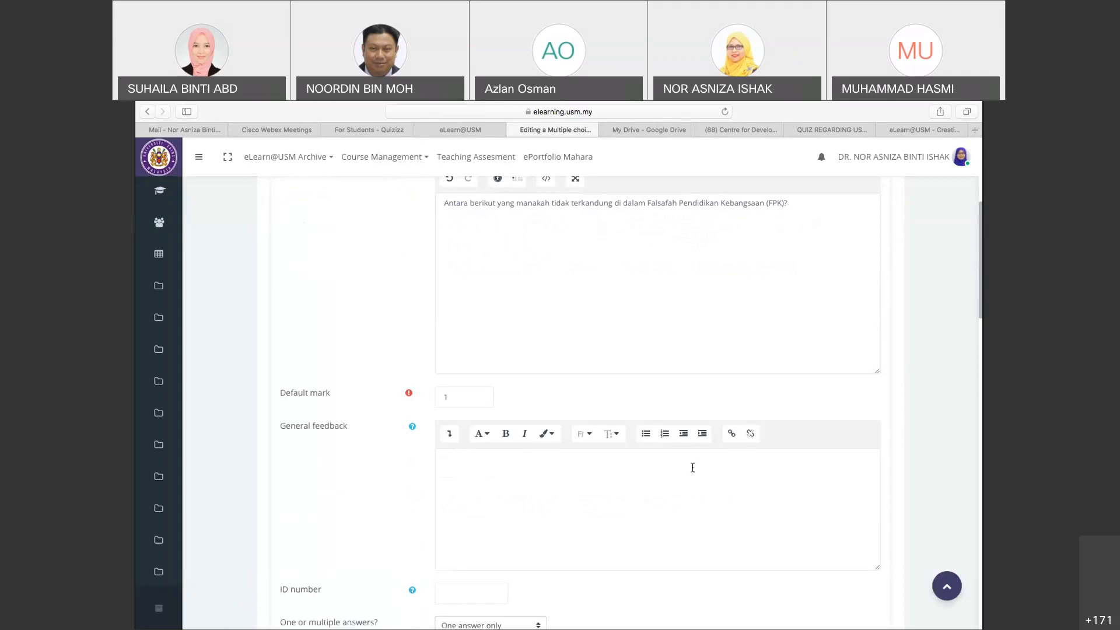
{"action": "scroll", "coordinate": [693, 467], "scroll_direction": "down", "scroll_amount": 2}
{"action": "scroll", "coordinate": [692, 467], "scroll_direction": "down", "scroll_amount": 1}
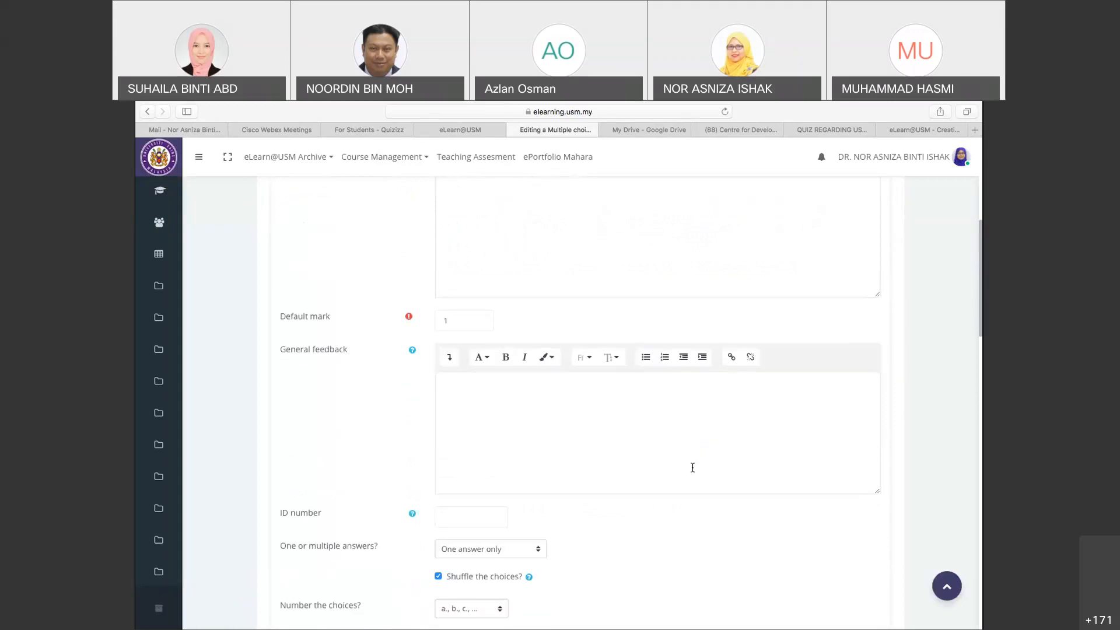
{"action": "left_click", "coordinate": [570, 387]}
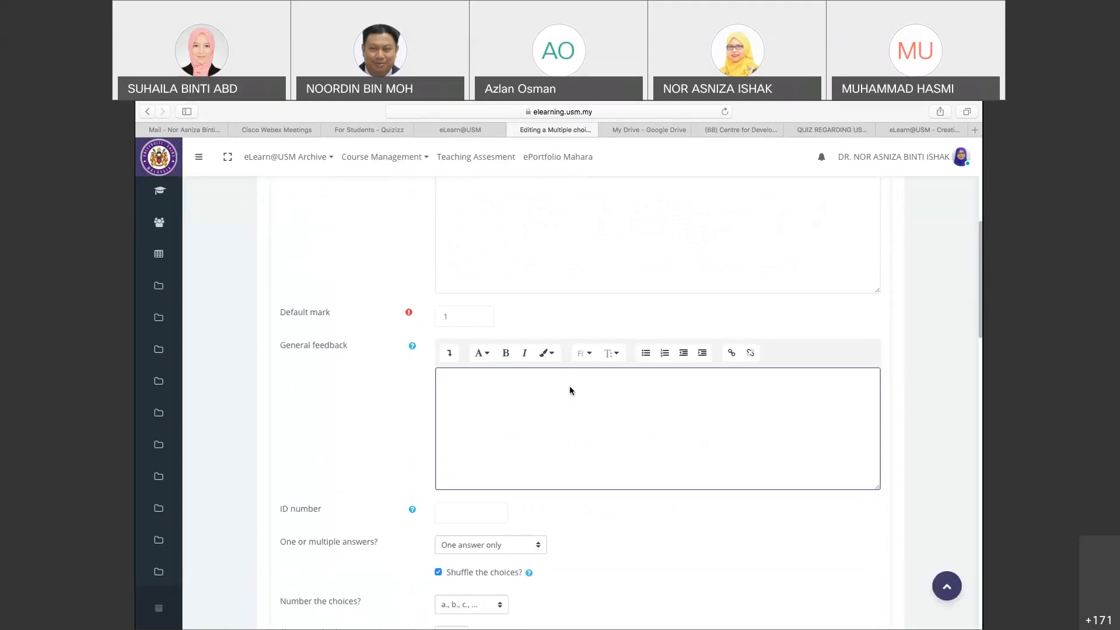
{"action": "scroll", "coordinate": [570, 386], "scroll_direction": "down", "scroll_amount": 2}
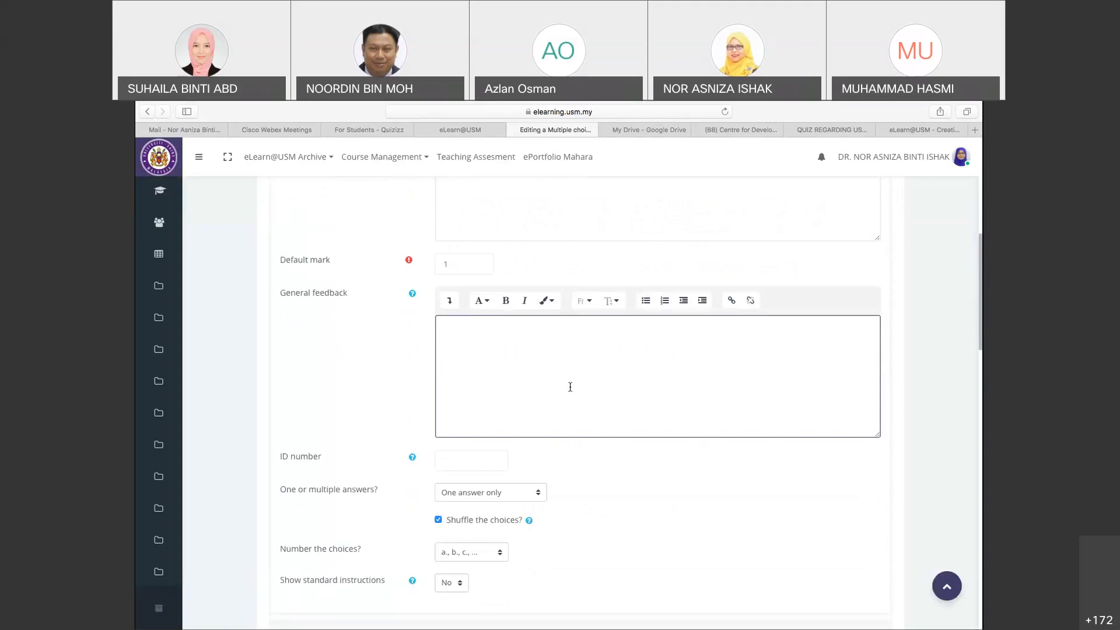
{"action": "scroll", "coordinate": [569, 386], "scroll_direction": "down", "scroll_amount": 1}
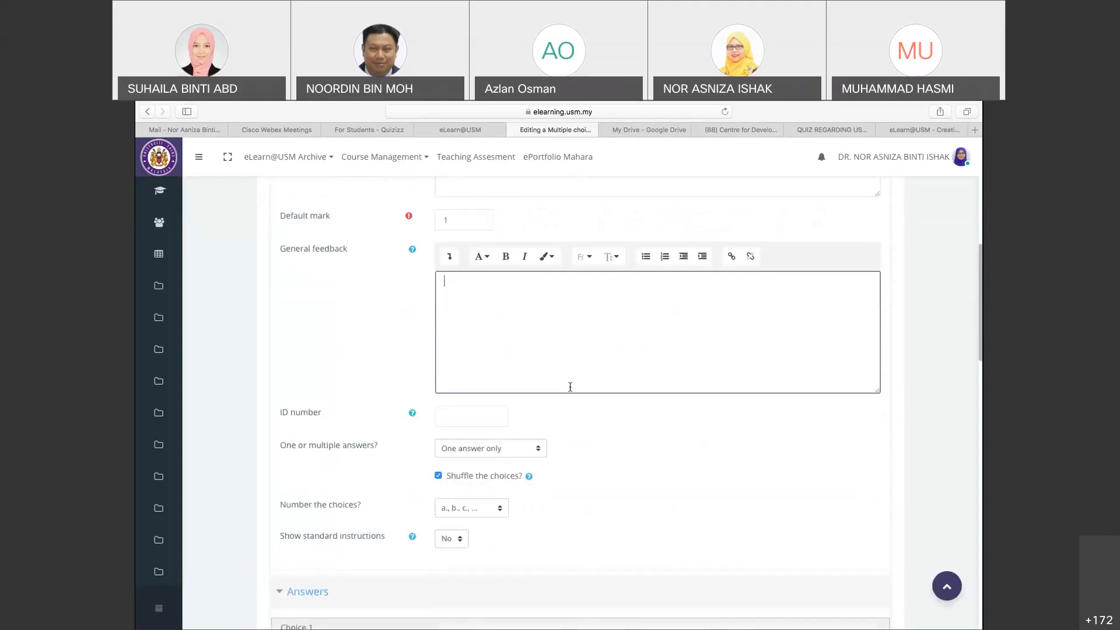
{"action": "scroll", "coordinate": [570, 387], "scroll_direction": "down", "scroll_amount": 5}
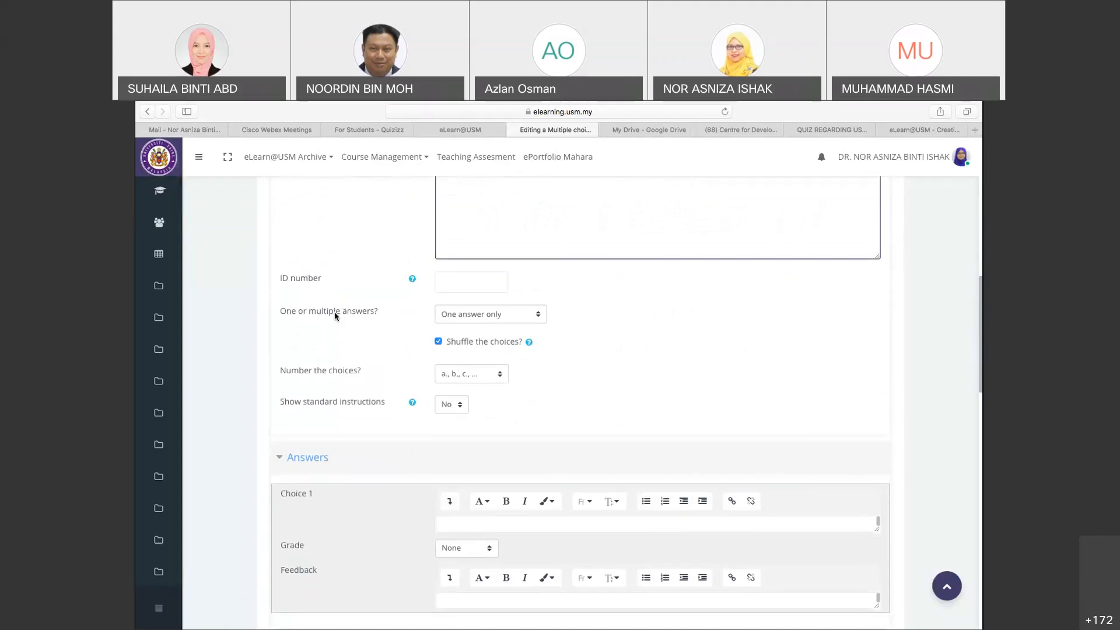
{"action": "left_click", "coordinate": [538, 317]}
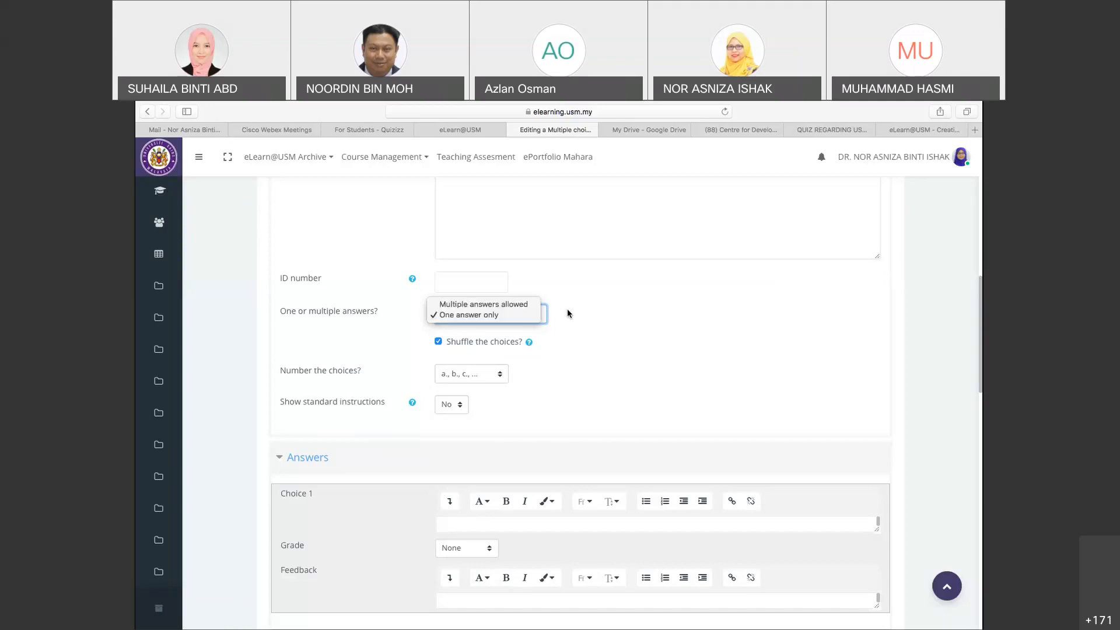
{"action": "left_click", "coordinate": [500, 316]}
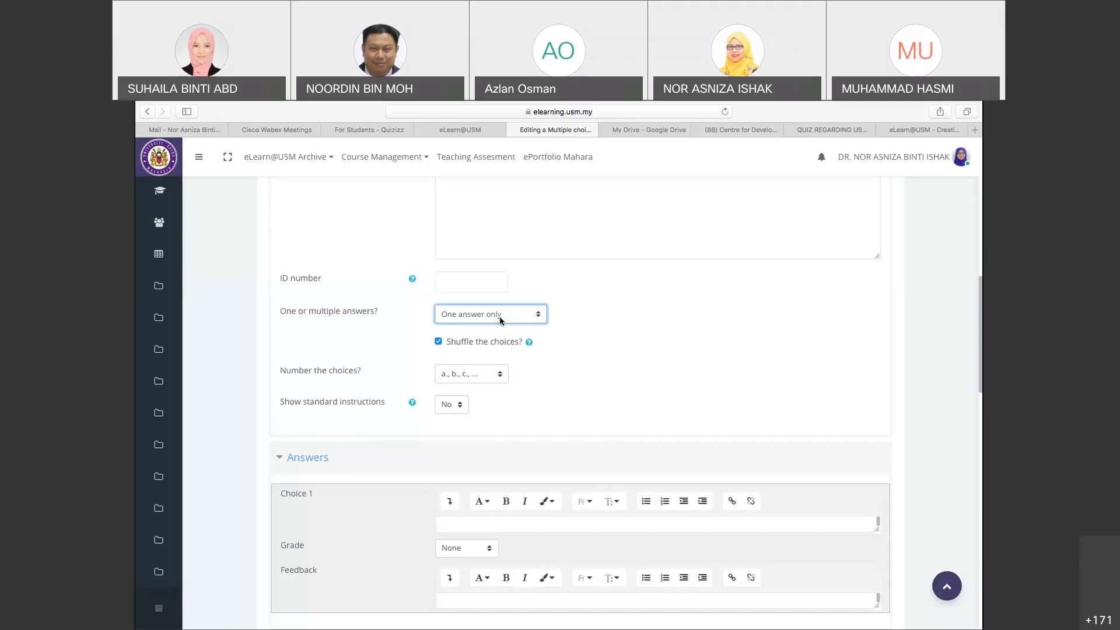
Review the choice shuffling, choice numbering and standard instructions options and the answer choice fields
{"action": "scroll", "coordinate": [592, 335], "scroll_direction": "down", "scroll_amount": 2}
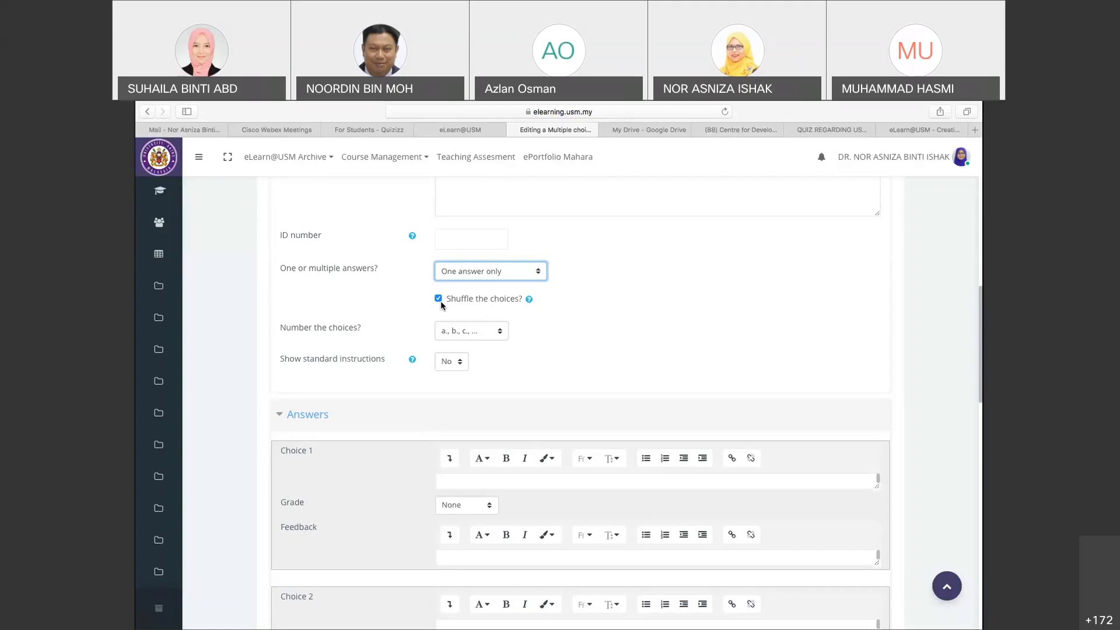
{"action": "scroll", "coordinate": [582, 292], "scroll_direction": "down", "scroll_amount": 2}
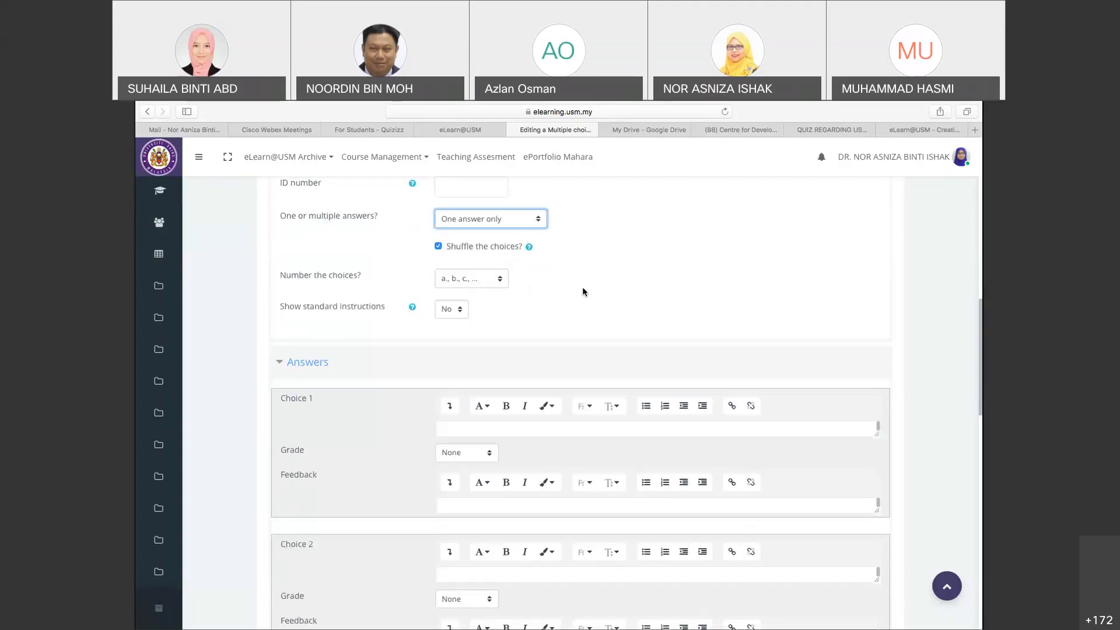
{"action": "scroll", "coordinate": [583, 291], "scroll_direction": "down", "scroll_amount": 2}
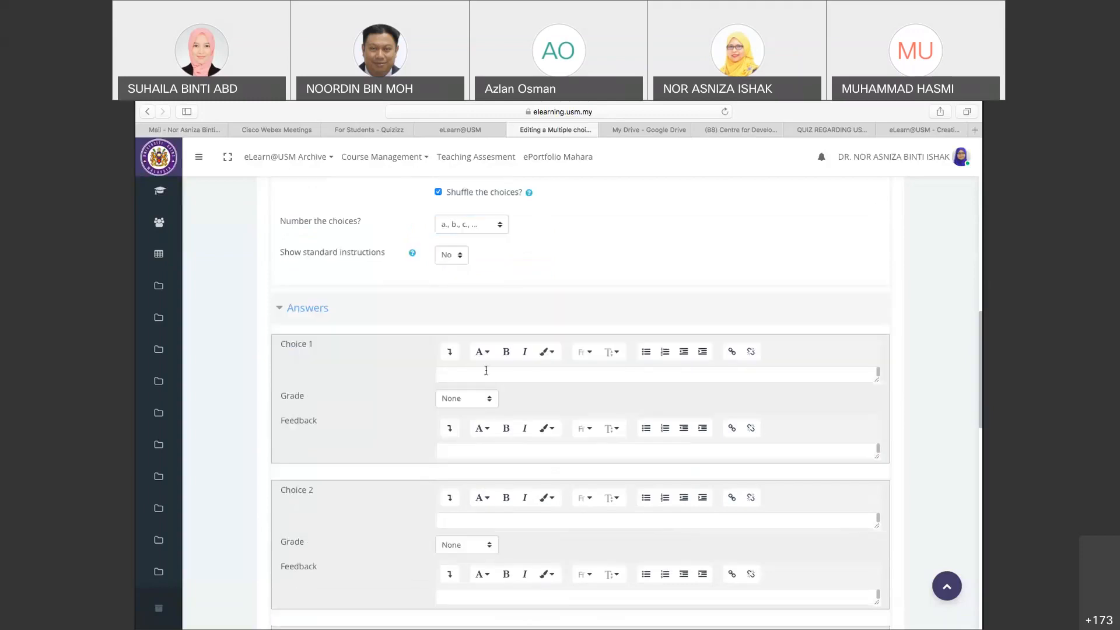
Set the choice numbering of the multiple choice question to No numbering
{"action": "scroll", "coordinate": [486, 370], "scroll_direction": "up", "scroll_amount": 2}
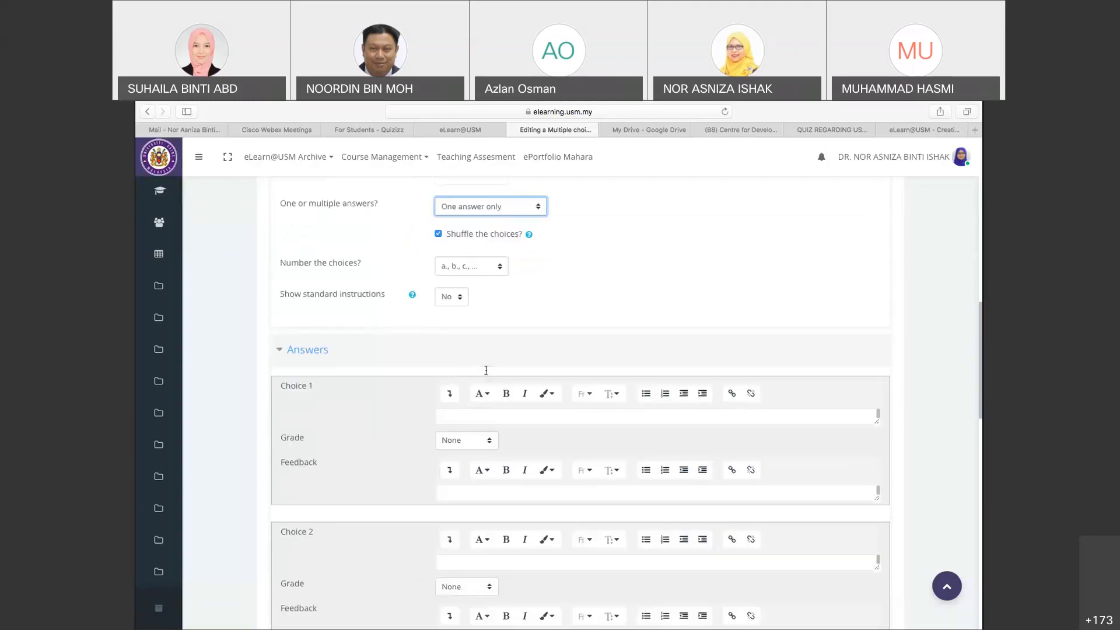
{"action": "scroll", "coordinate": [555, 281], "scroll_direction": "up", "scroll_amount": 1}
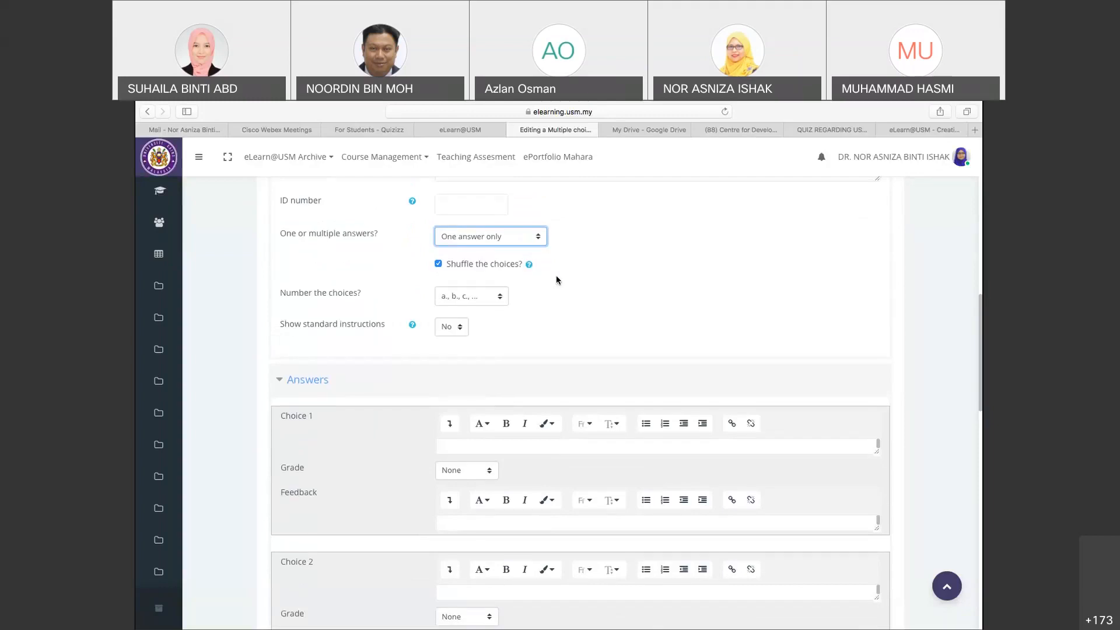
{"action": "left_click", "coordinate": [500, 298]}
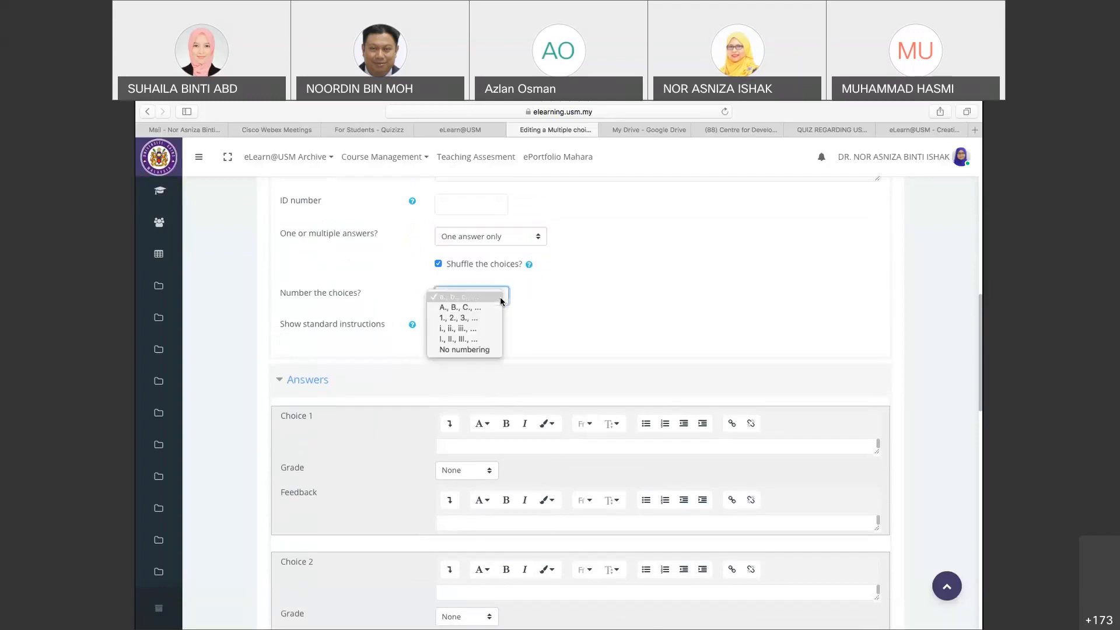
{"action": "left_click", "coordinate": [479, 351]}
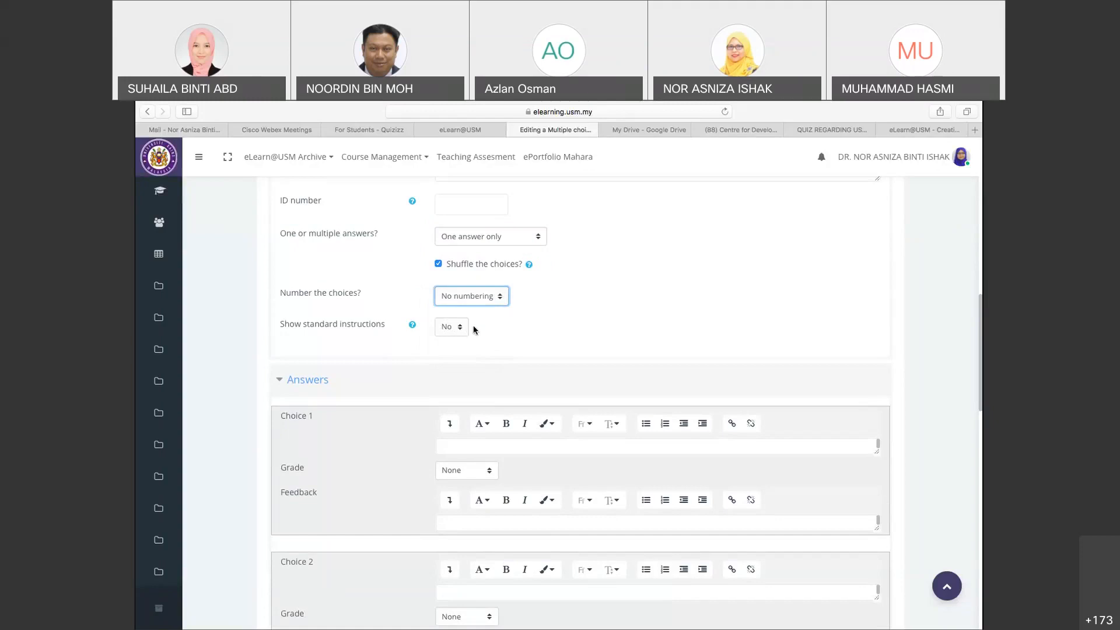
Examine the text, grade and feedback fields of the five answer choices and the option for adding more choices
{"action": "scroll", "coordinate": [490, 327], "scroll_direction": "down", "scroll_amount": 3}
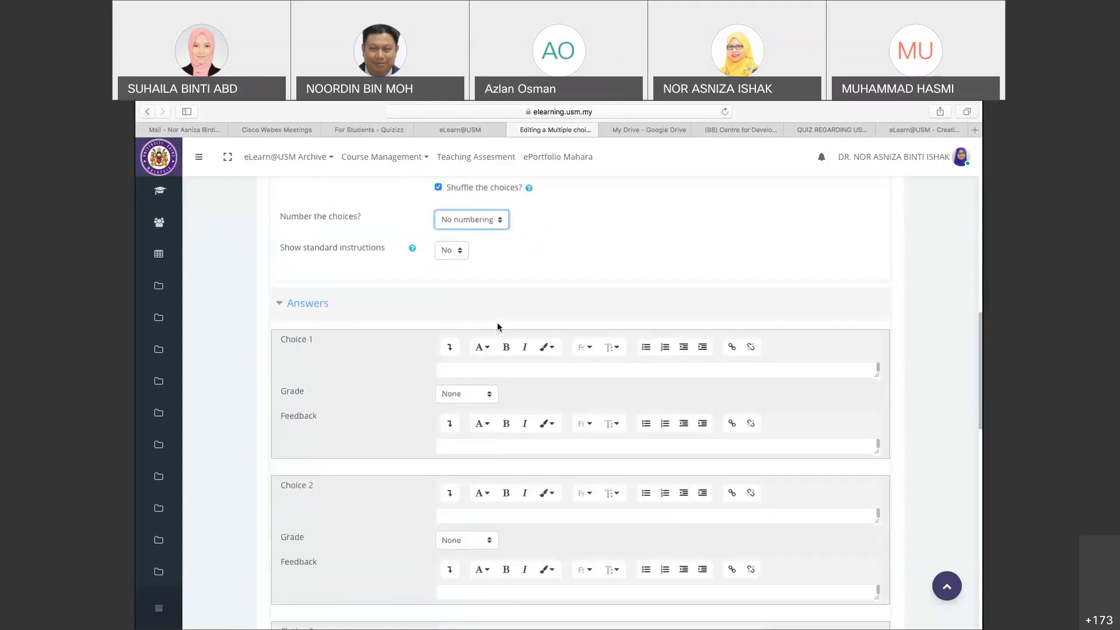
{"action": "scroll", "coordinate": [497, 325], "scroll_direction": "down", "scroll_amount": 2}
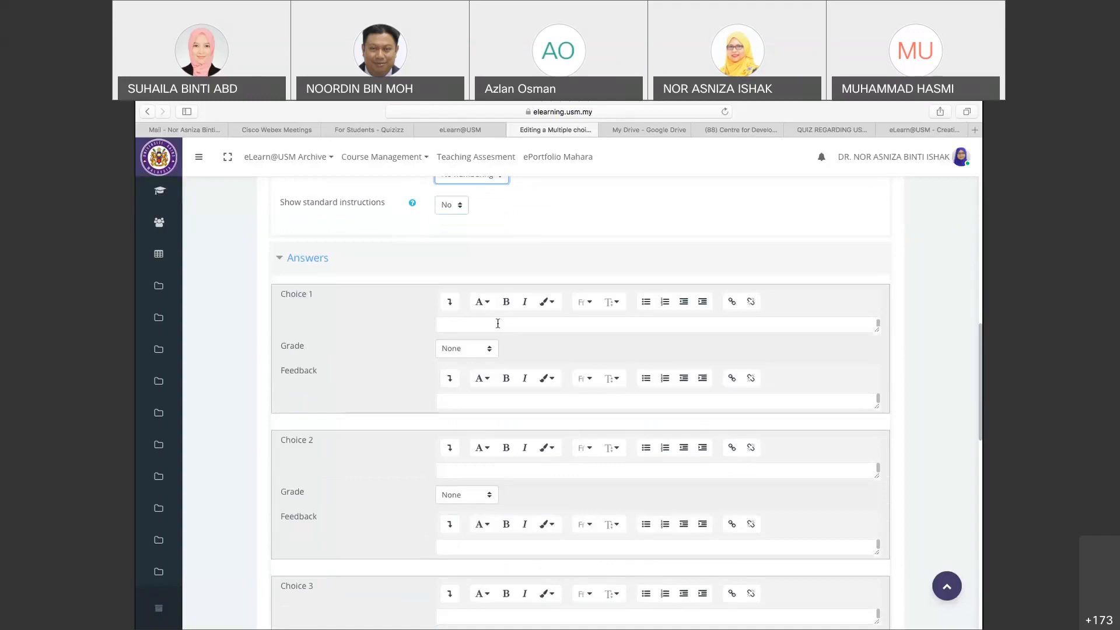
{"action": "scroll", "coordinate": [497, 323], "scroll_direction": "down", "scroll_amount": 5}
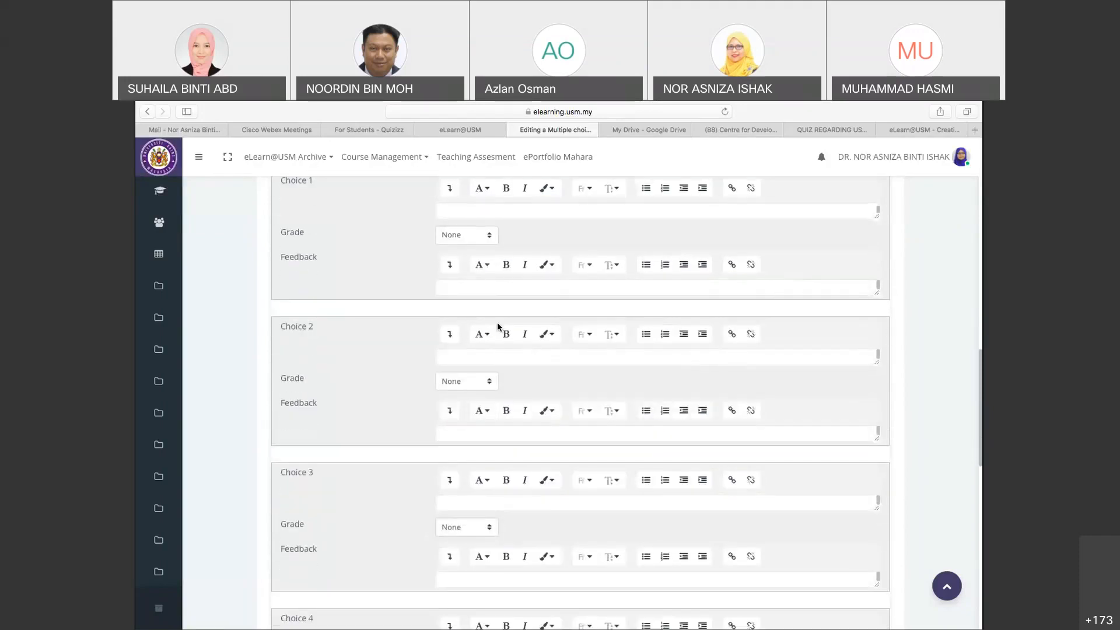
{"action": "scroll", "coordinate": [497, 326], "scroll_direction": "down", "scroll_amount": 1}
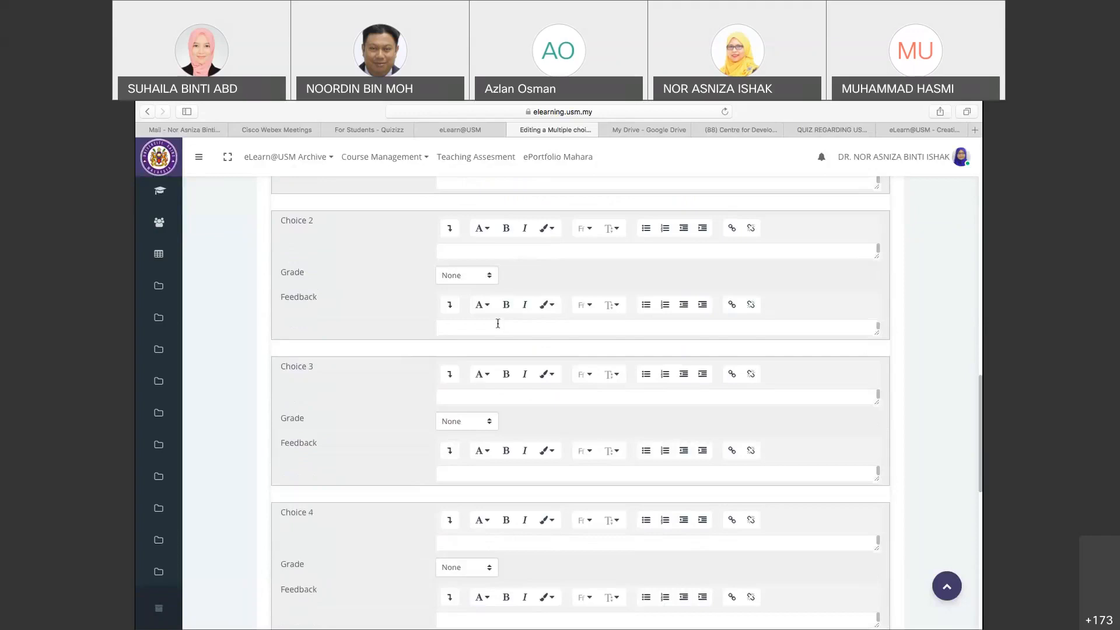
{"action": "scroll", "coordinate": [424, 514], "scroll_direction": "down", "scroll_amount": 4}
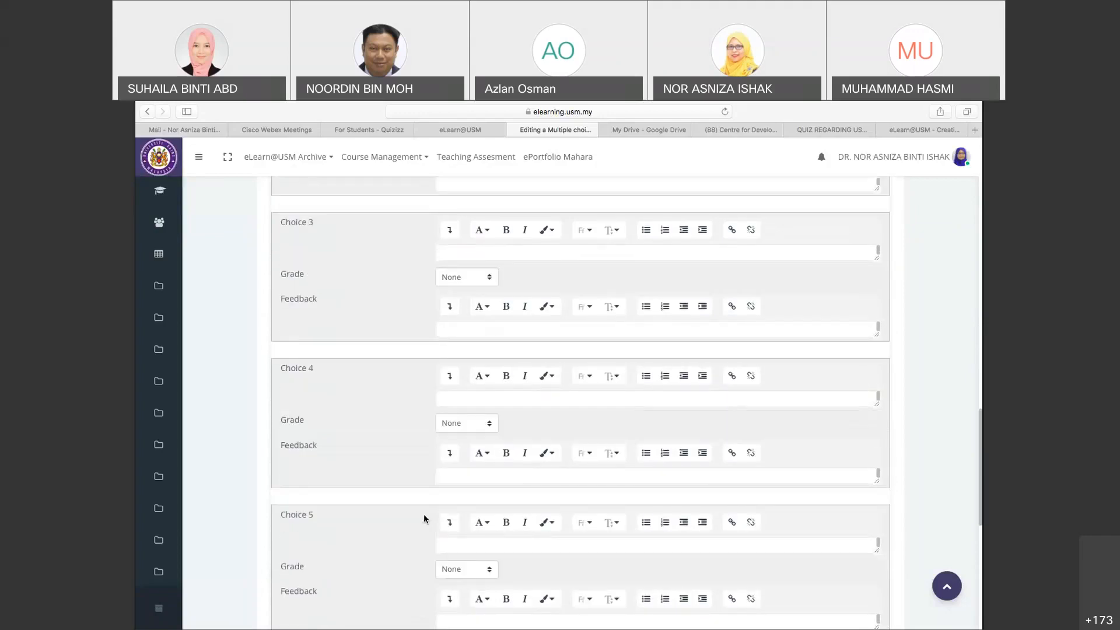
{"action": "scroll", "coordinate": [423, 518], "scroll_direction": "down", "scroll_amount": 2}
{"action": "scroll", "coordinate": [424, 518], "scroll_direction": "down", "scroll_amount": 1}
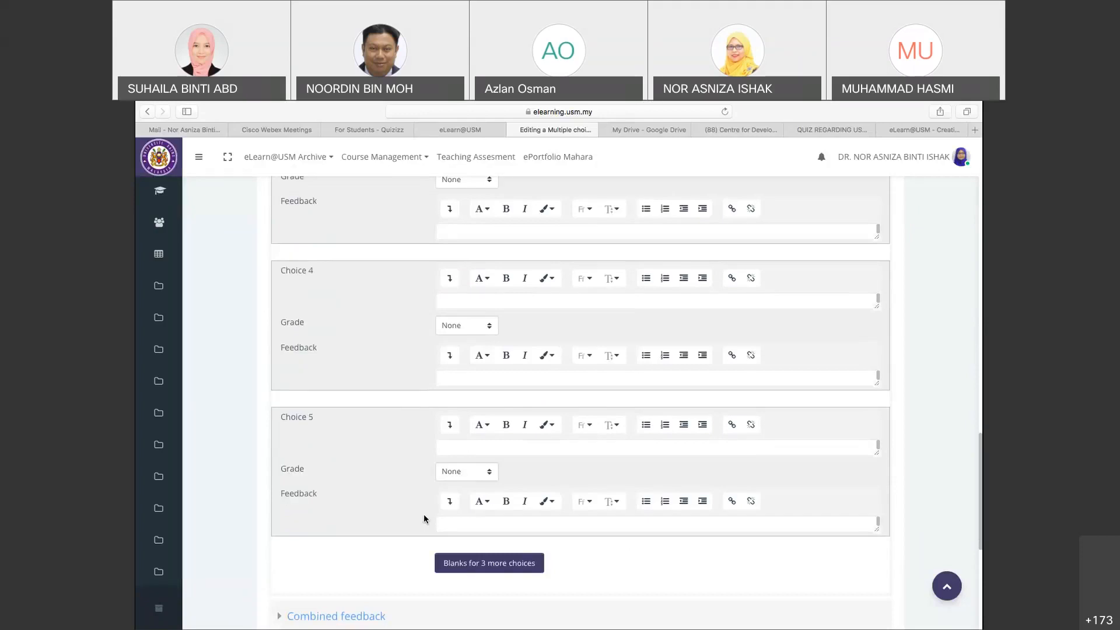
{"action": "scroll", "coordinate": [424, 518], "scroll_direction": "up", "scroll_amount": 1}
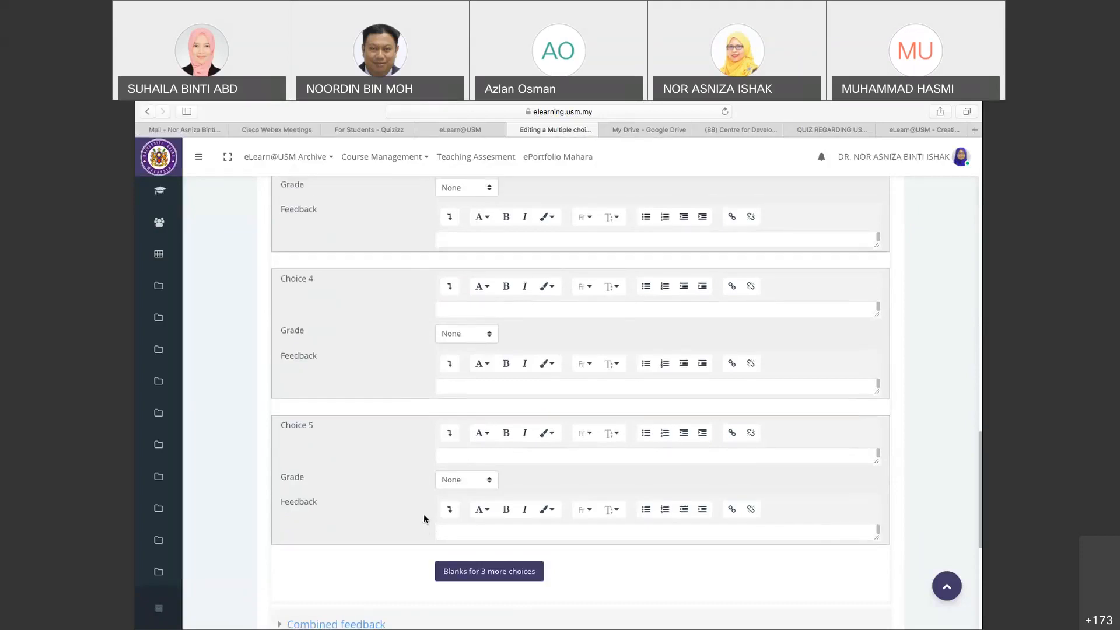
{"action": "scroll", "coordinate": [424, 517], "scroll_direction": "up", "scroll_amount": 5}
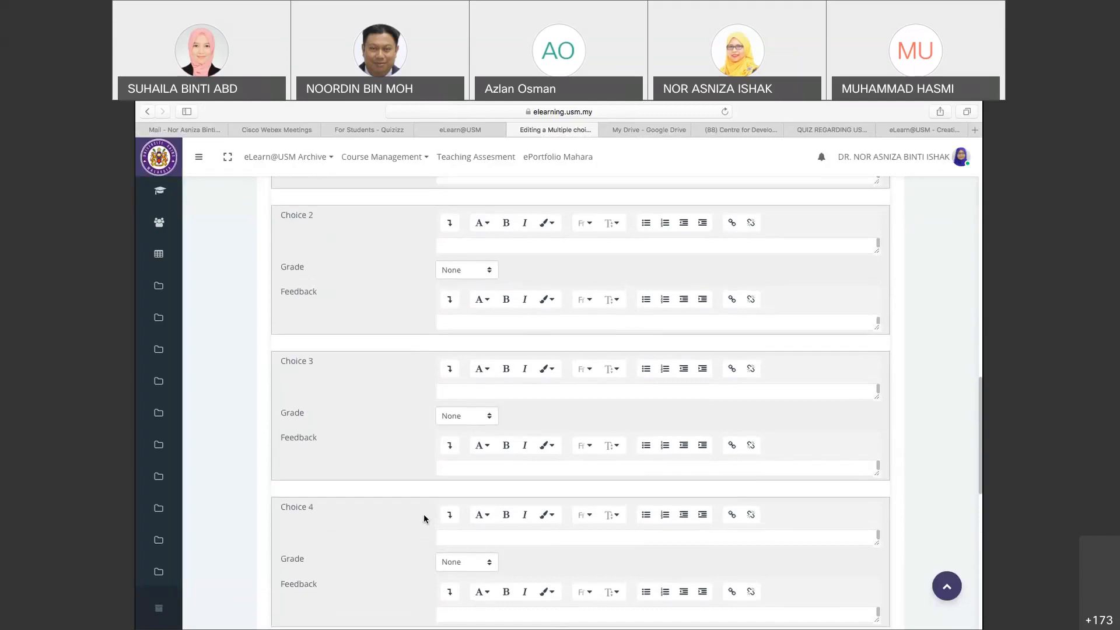
{"action": "scroll", "coordinate": [424, 513], "scroll_direction": "up", "scroll_amount": 3}
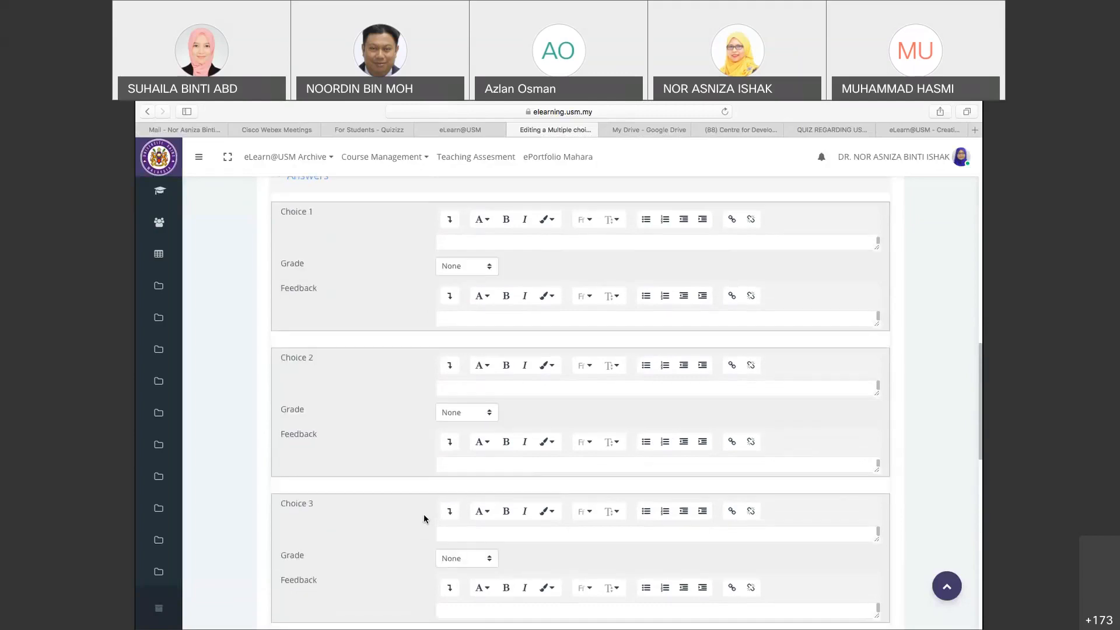
Enter "Kepercayaan kepada Tuhan" as Choice 1 and "Suatu usaha yang holistik" as Choice 2
{"action": "scroll", "coordinate": [423, 513], "scroll_direction": "up", "scroll_amount": 1}
{"action": "left_click", "coordinate": [502, 279]}
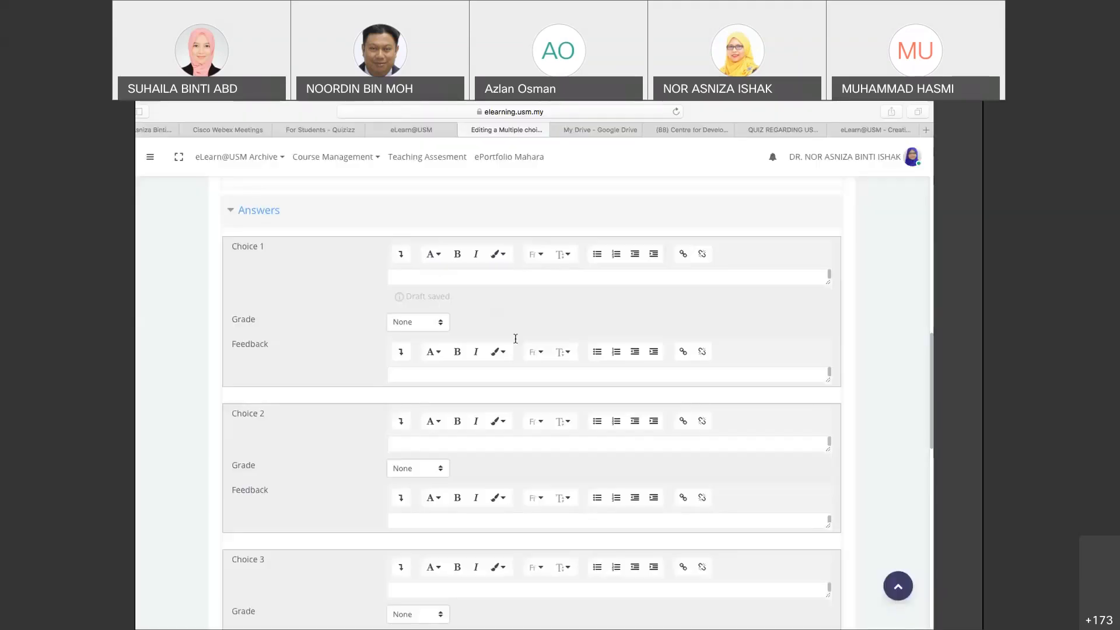
{"action": "left_click", "coordinate": [430, 278]}
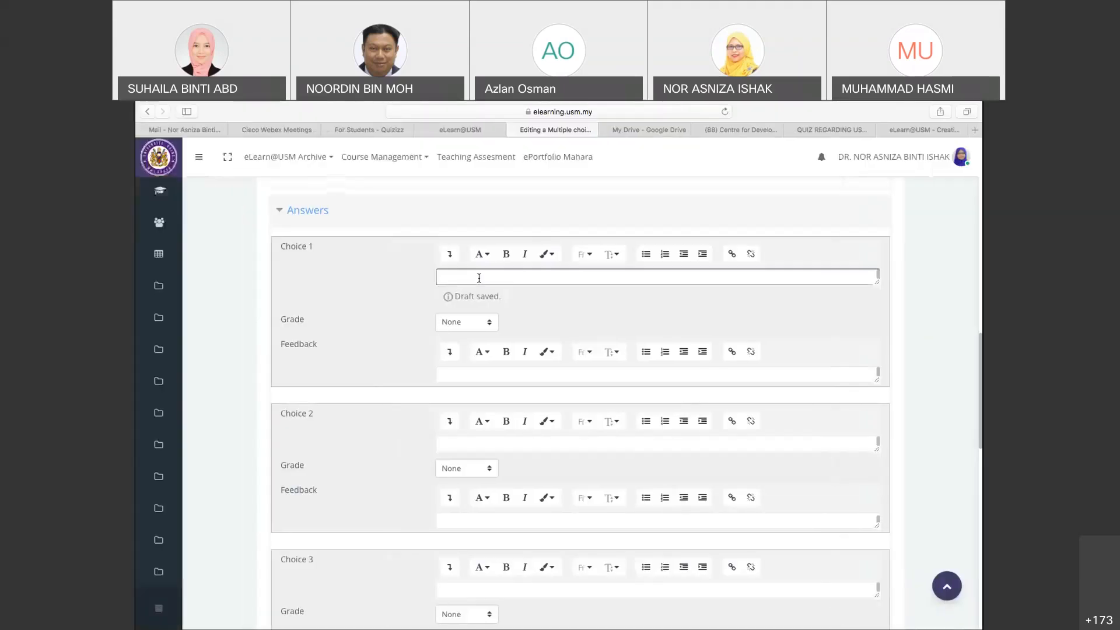
{"action": "type", "text": "Kepercayaan kepada Tuhan"}
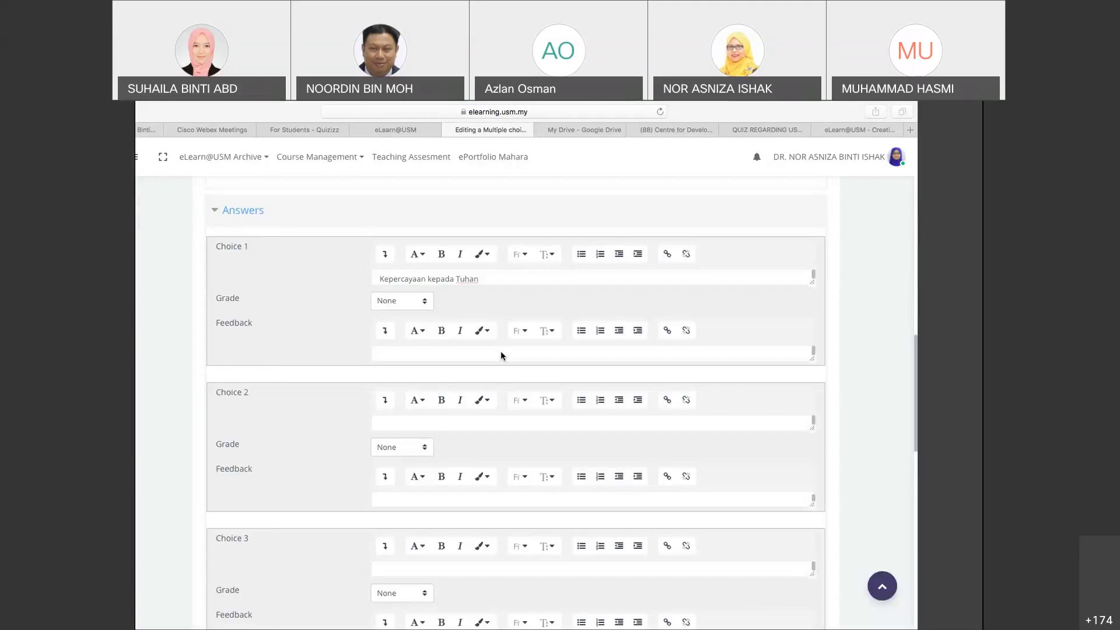
{"action": "left_click", "coordinate": [456, 422]}
{"action": "type", "text": "Suatu usaha yang holistic"}
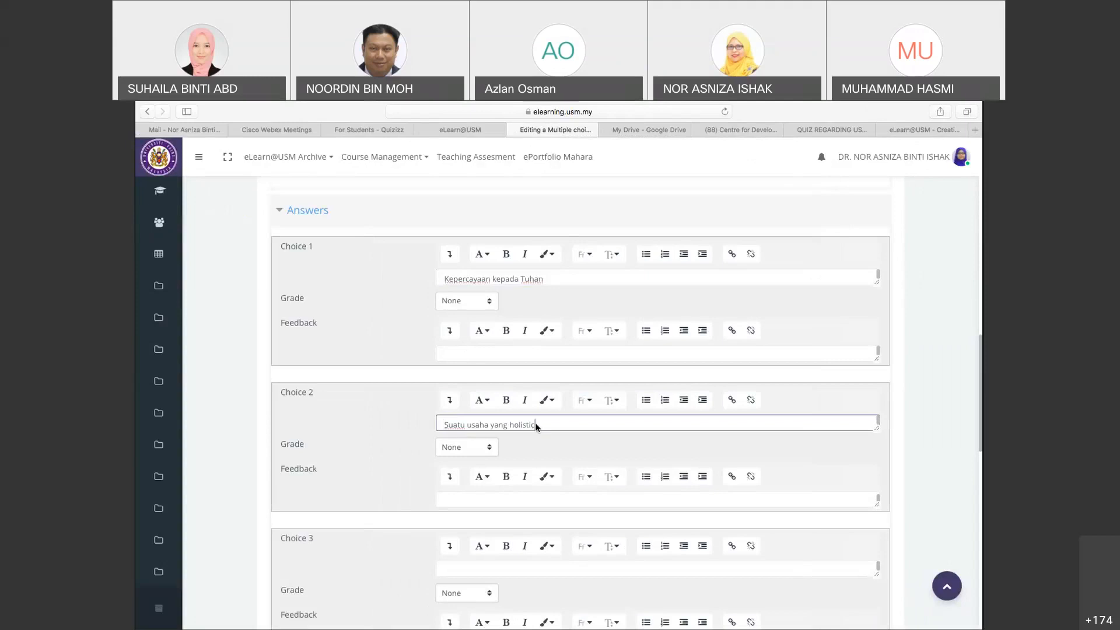
{"action": "key", "text": "BackSpace"}
{"action": "type", "text": "k"}
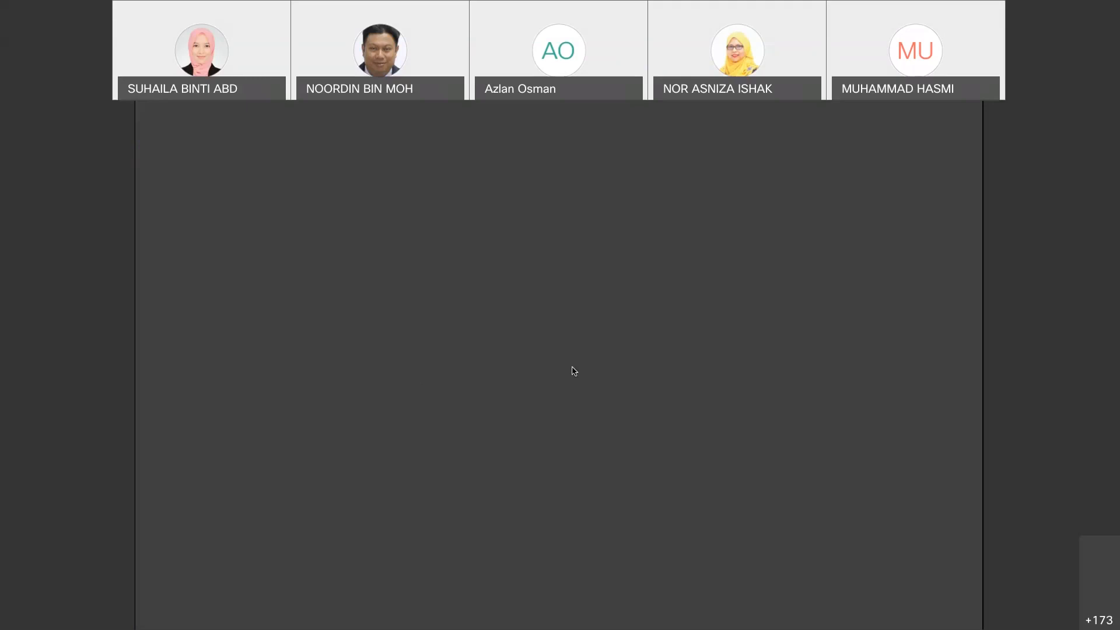
Enter "Menekankan aspek Emosi, Rohani dan Intelek" as Choice 3 and "Mengembangkan potensi kumpulan secara menyeluruh dan bersepadu" as Choice 4
{"action": "scroll", "coordinate": [475, 545], "scroll_direction": "down", "scroll_amount": 3}
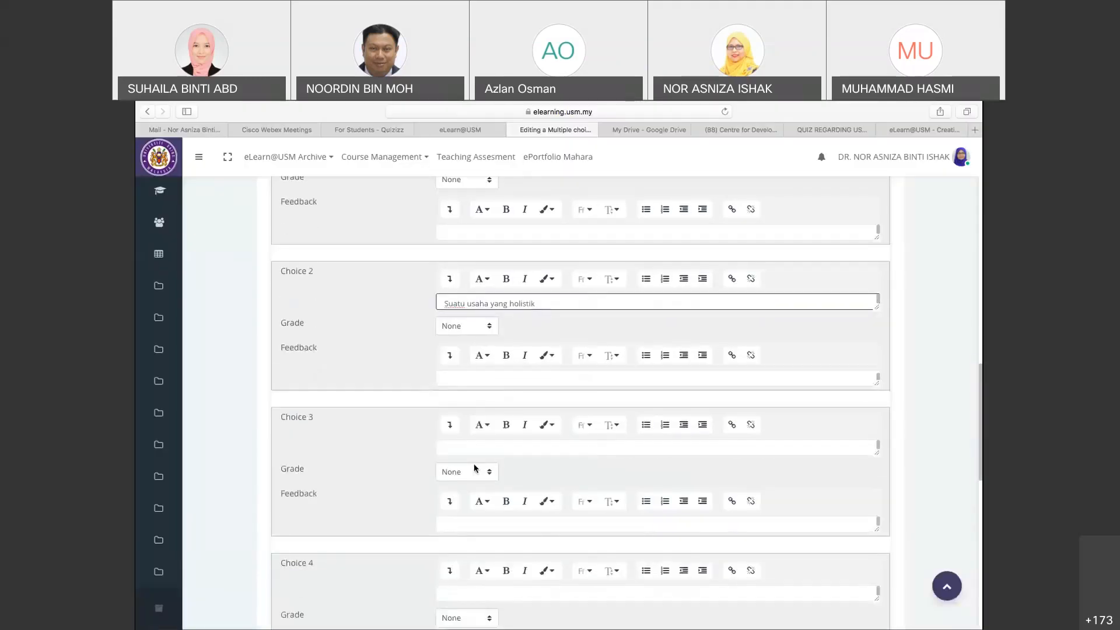
{"action": "left_click", "coordinate": [476, 447]}
{"action": "type", "text": "Menekankan aspek Emosi, Rohani dan Intelek"}
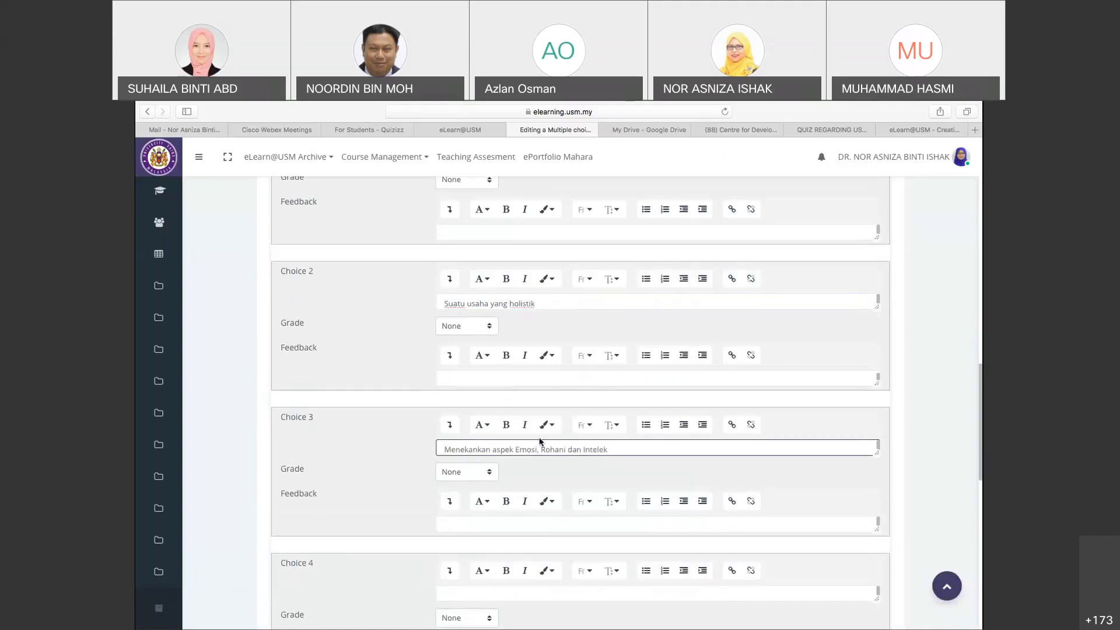
{"action": "key", "text": "ctrl+Right"}
{"action": "scroll", "coordinate": [487, 525], "scroll_direction": "down", "scroll_amount": 3}
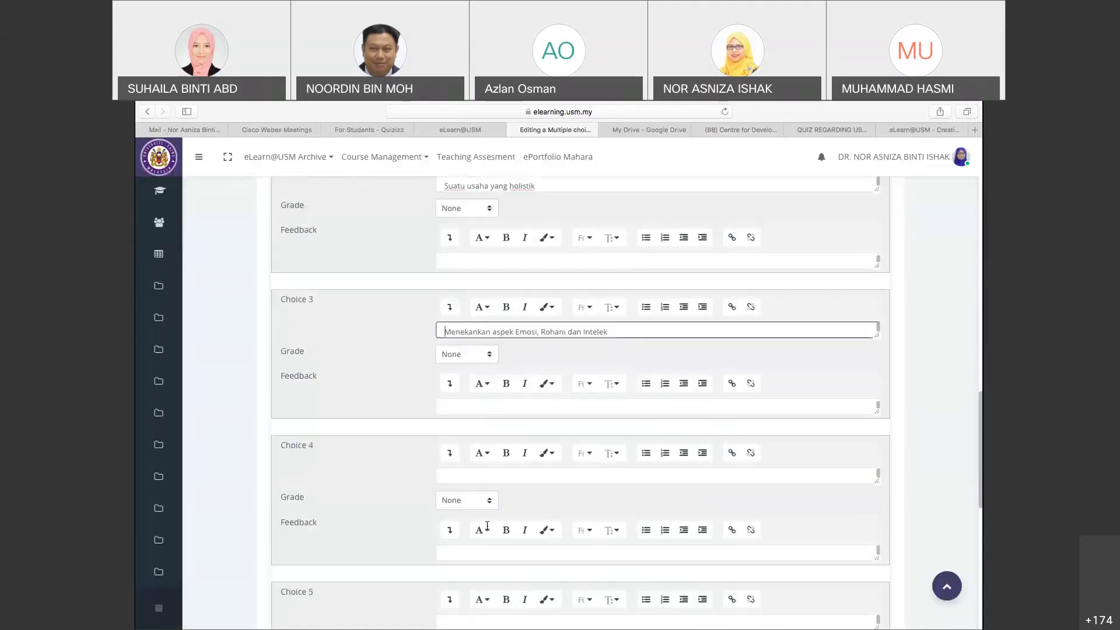
{"action": "left_click", "coordinate": [489, 478]}
{"action": "type", "text": "Mengembangkan potensi kumpulan secara menyeluruh dan bersepadu"}
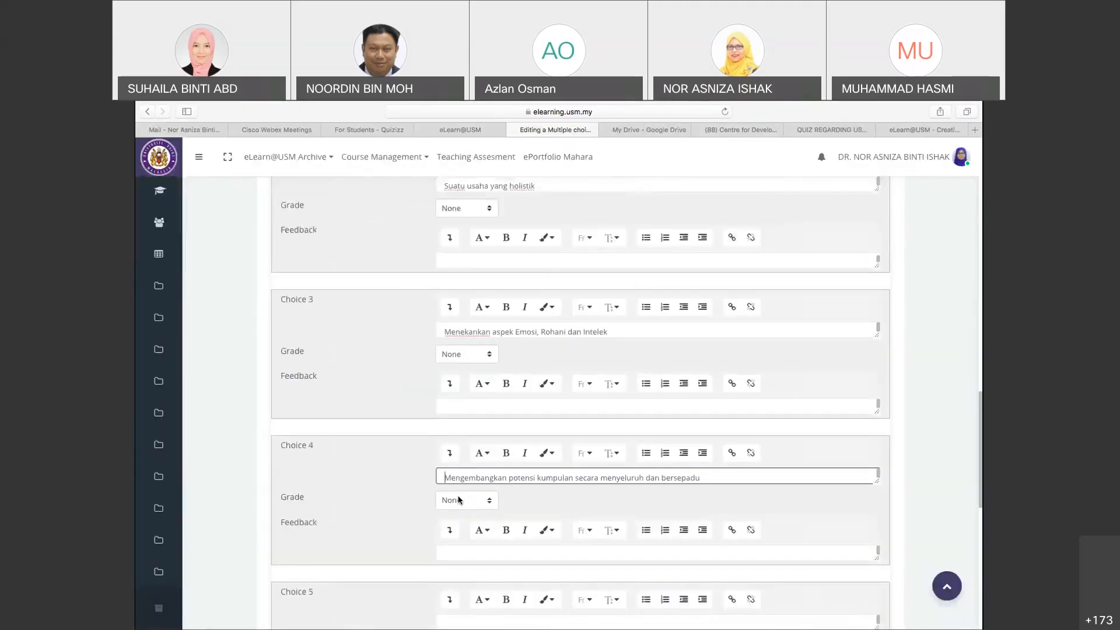
Set the grade of Choice 4 to 100% to make it the correct answer
{"action": "left_click", "coordinate": [489, 502]}
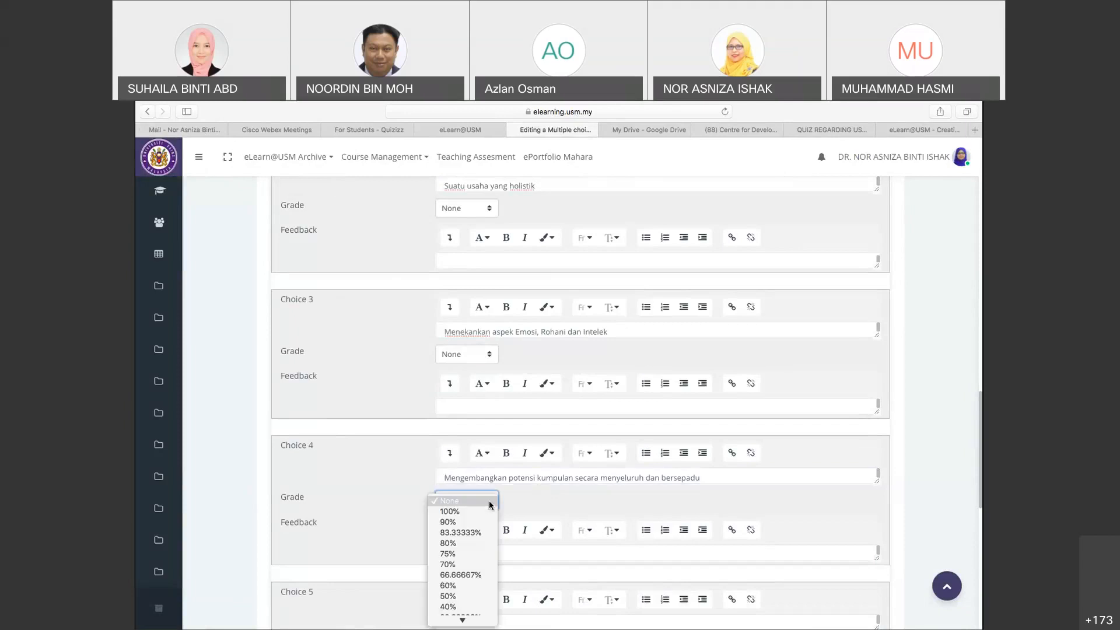
{"action": "left_click", "coordinate": [490, 502]}
{"action": "left_click", "coordinate": [490, 502]}
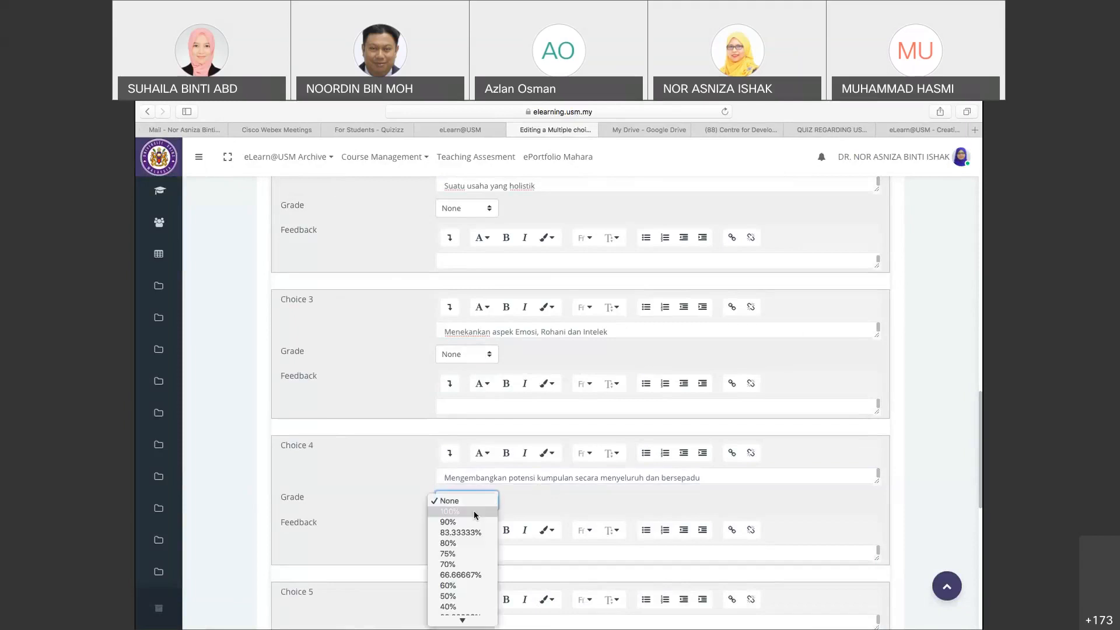
{"action": "left_click", "coordinate": [475, 513]}
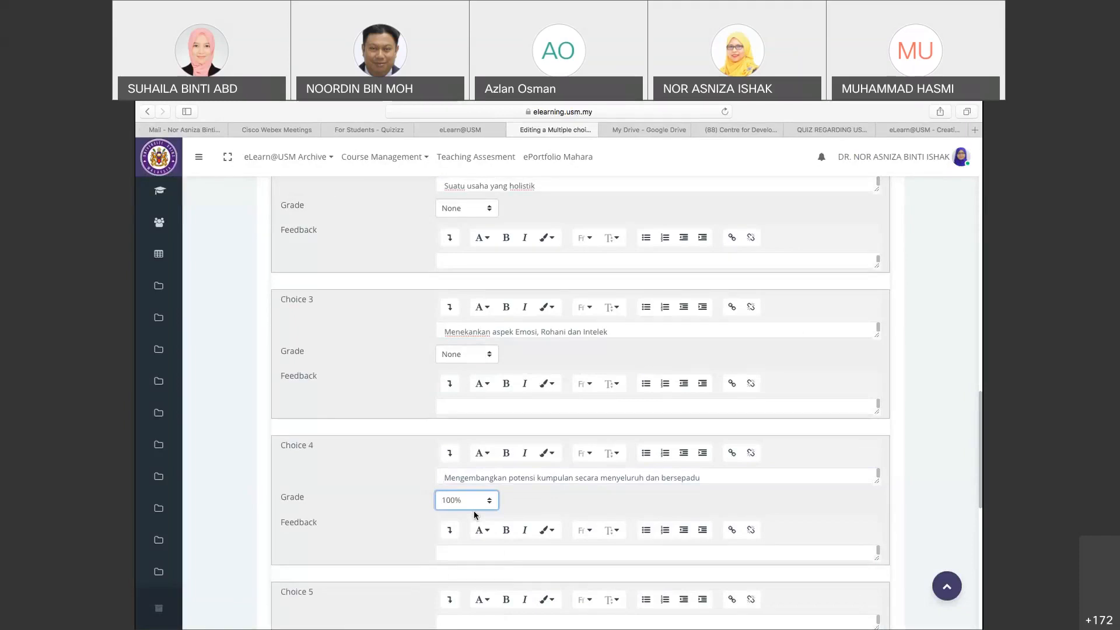
Review the grades of the answer choices, the one-or-multiple-answers options and the grade percentages available for Choice 1
{"action": "scroll", "coordinate": [500, 411], "scroll_direction": "up", "scroll_amount": 3}
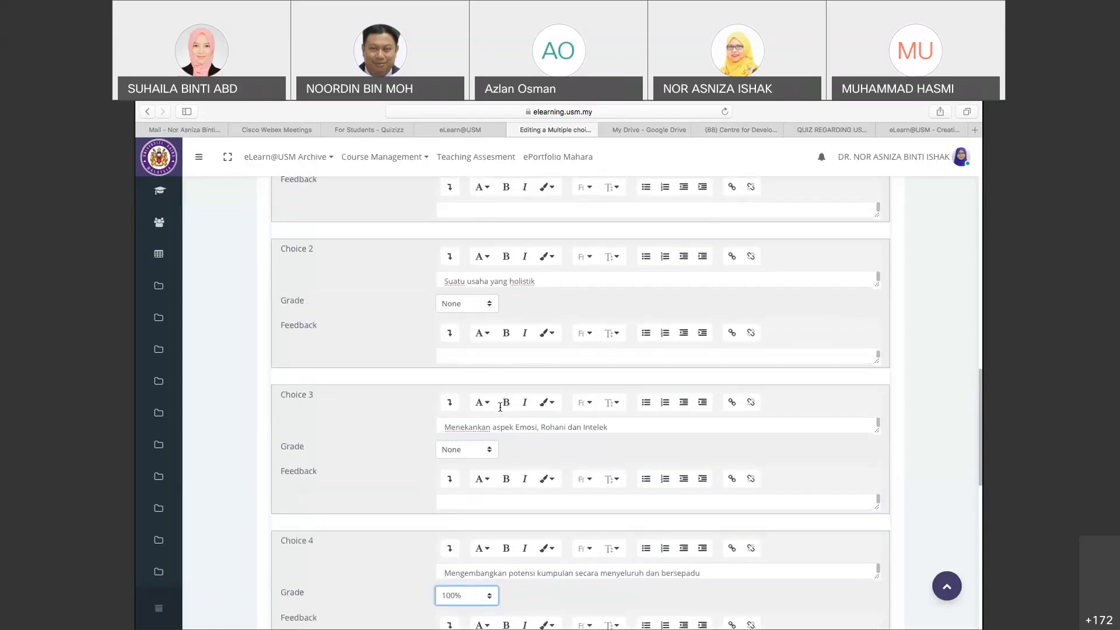
{"action": "scroll", "coordinate": [501, 411], "scroll_direction": "up", "scroll_amount": 3}
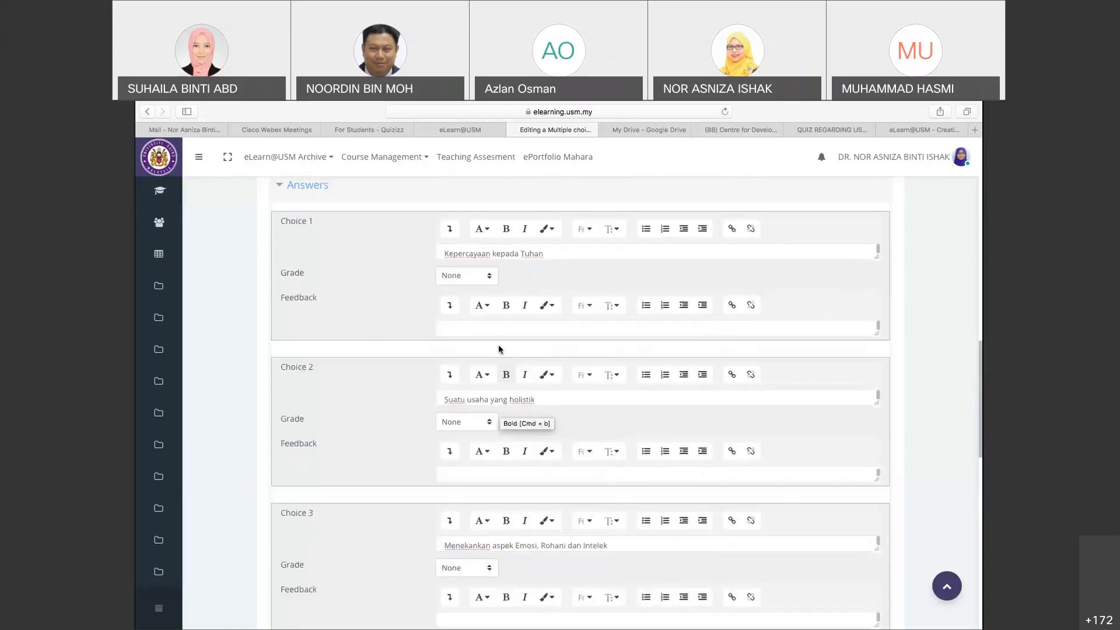
{"action": "left_click", "coordinate": [490, 279]}
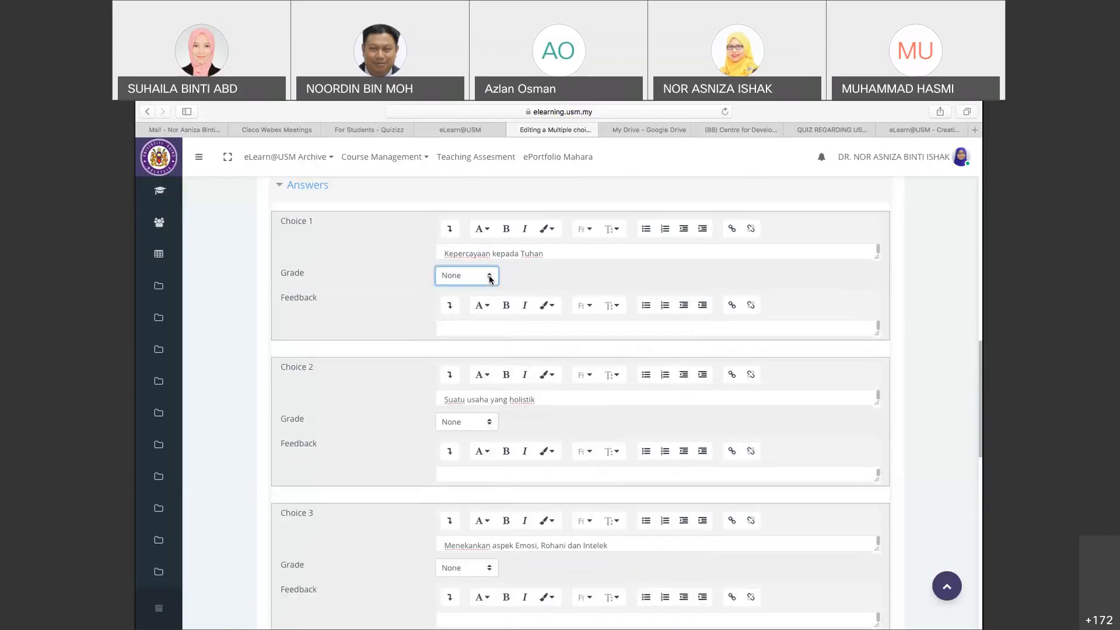
{"action": "scroll", "coordinate": [490, 279], "scroll_direction": "down", "scroll_amount": 5}
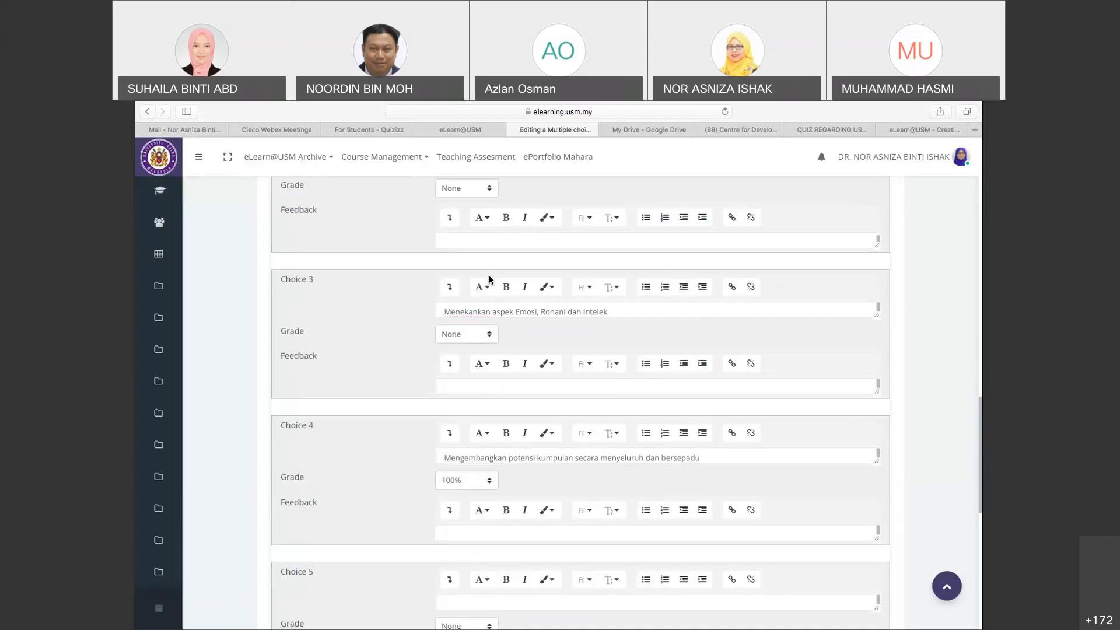
{"action": "scroll", "coordinate": [490, 279], "scroll_direction": "up", "scroll_amount": 8}
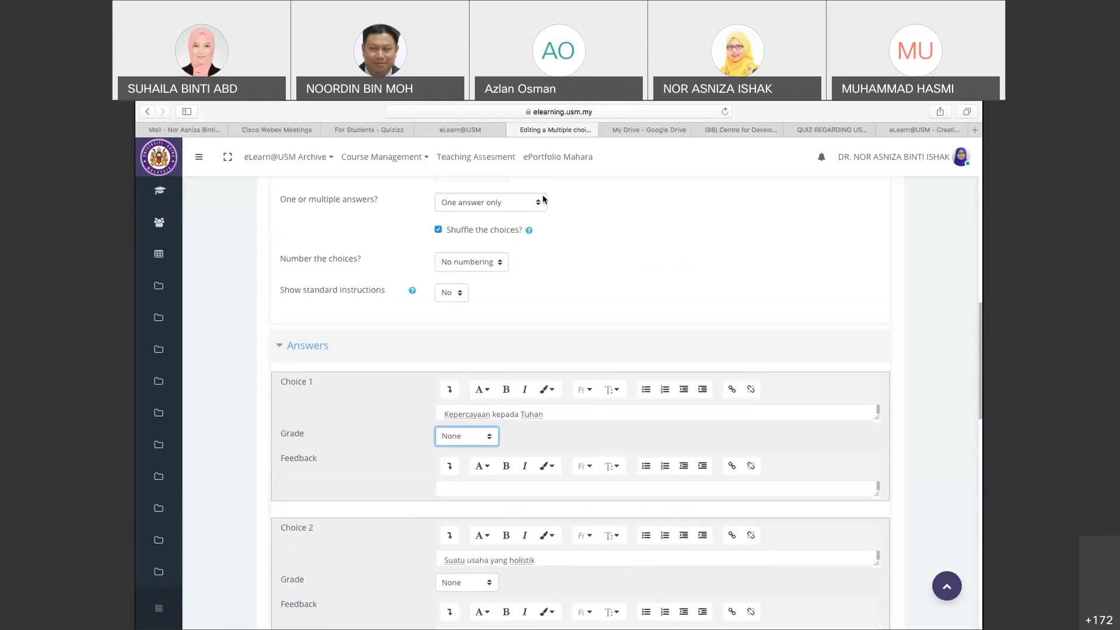
{"action": "left_click", "coordinate": [542, 201]}
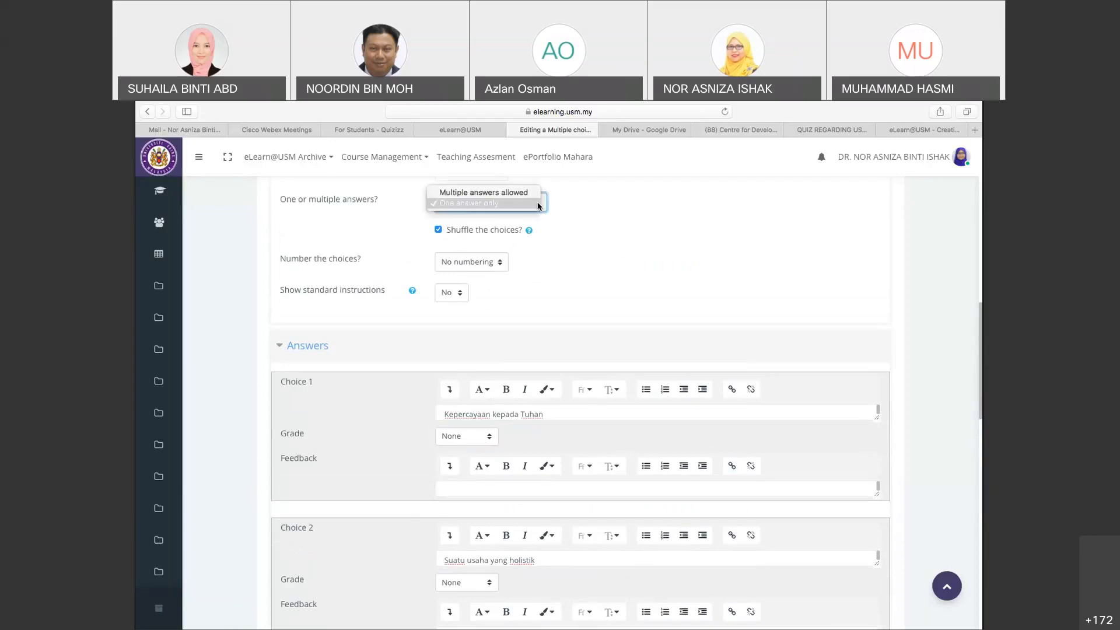
{"action": "left_click", "coordinate": [586, 202]}
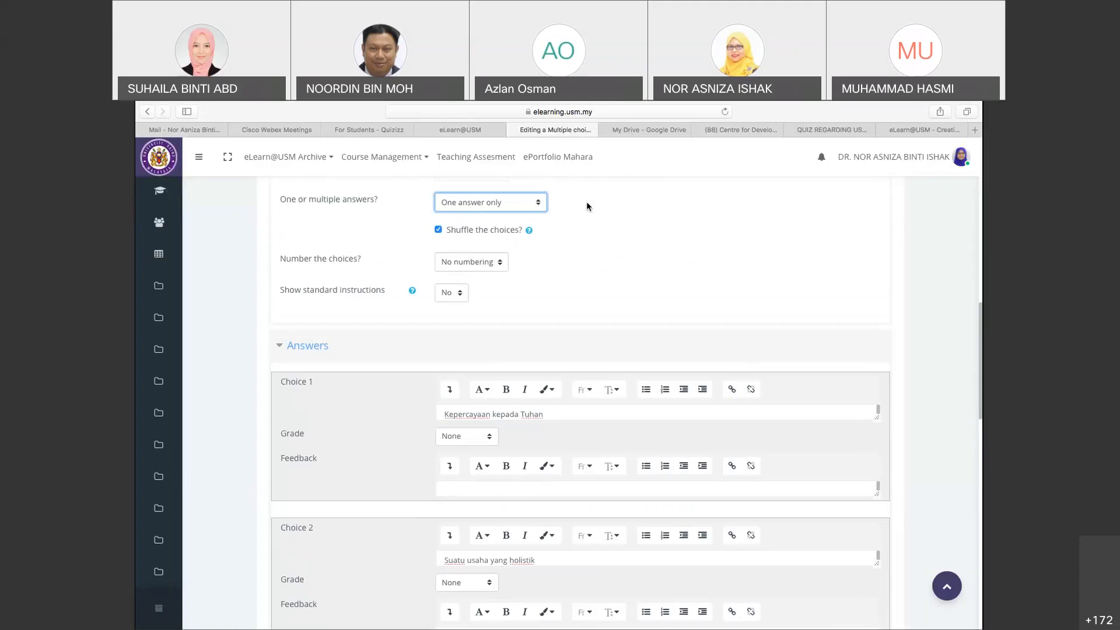
{"action": "scroll", "coordinate": [587, 203], "scroll_direction": "down", "scroll_amount": 2}
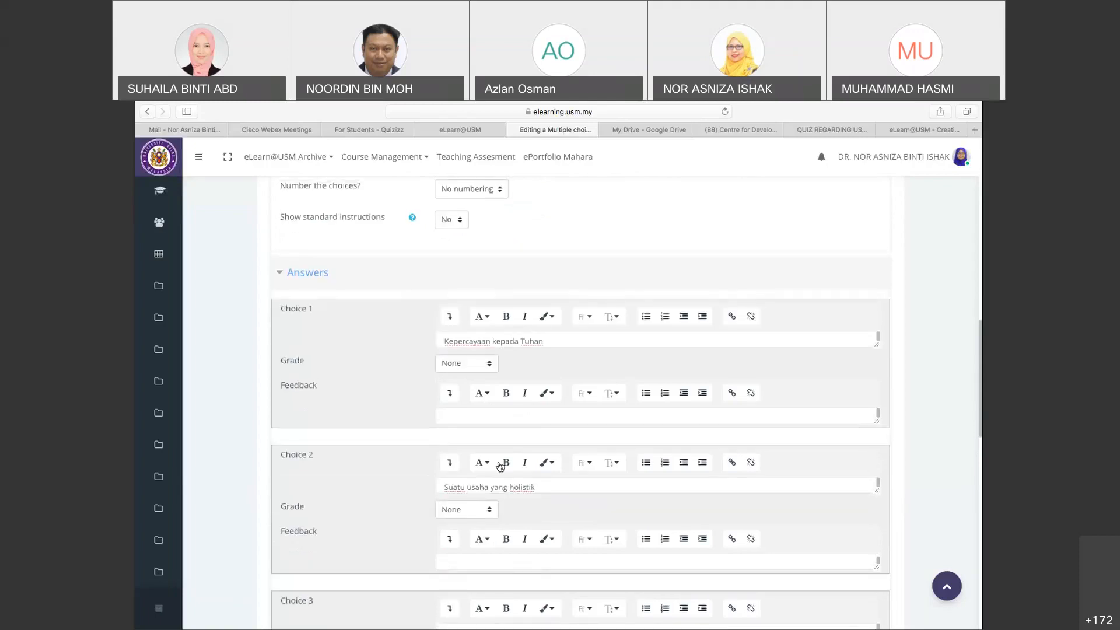
{"action": "left_click", "coordinate": [490, 366]}
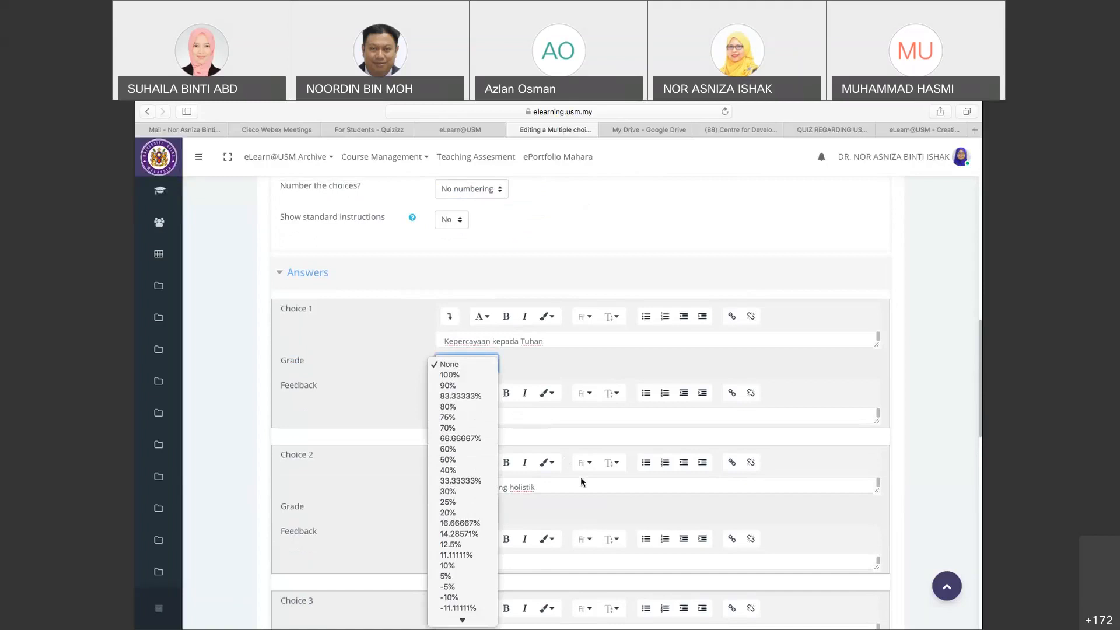
{"action": "left_click", "coordinate": [582, 509]}
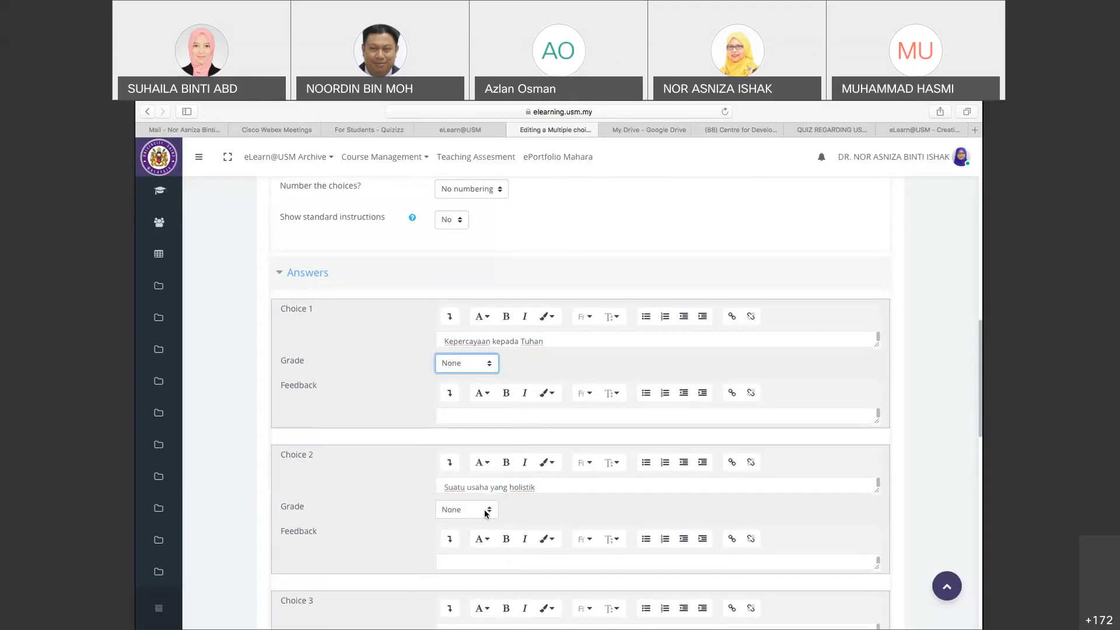
Review the question's numbering options and the grade and feedback fields of all the answer choices
{"action": "scroll", "coordinate": [486, 513], "scroll_direction": "up", "scroll_amount": 2}
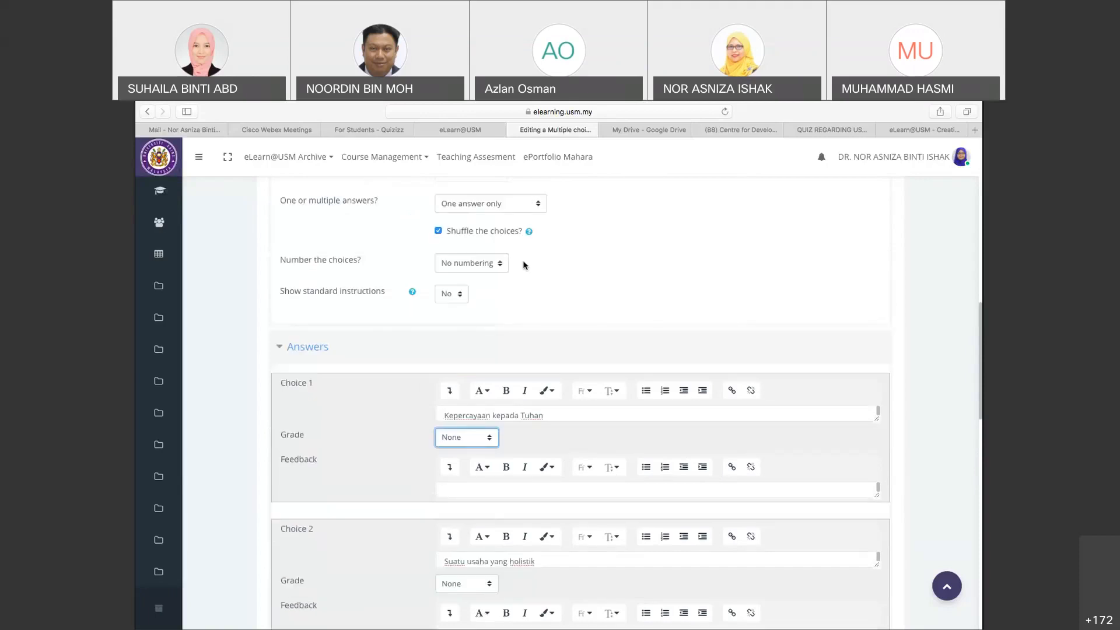
{"action": "scroll", "coordinate": [544, 264], "scroll_direction": "down", "scroll_amount": 10}
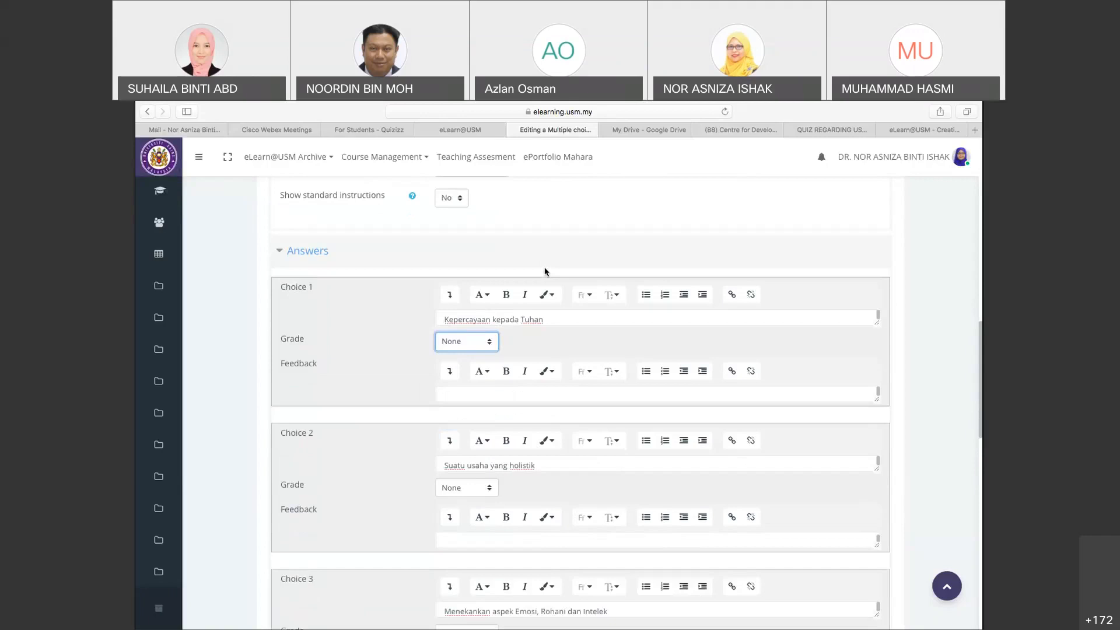
{"action": "scroll", "coordinate": [546, 271], "scroll_direction": "down", "scroll_amount": 1}
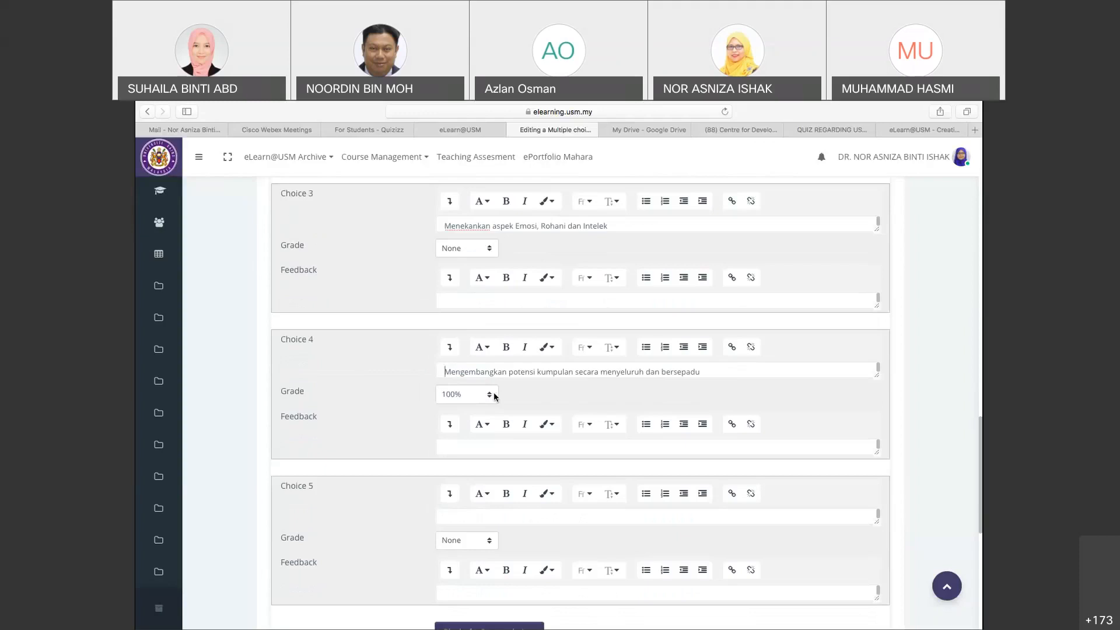
{"action": "scroll", "coordinate": [494, 396], "scroll_direction": "down", "scroll_amount": 3}
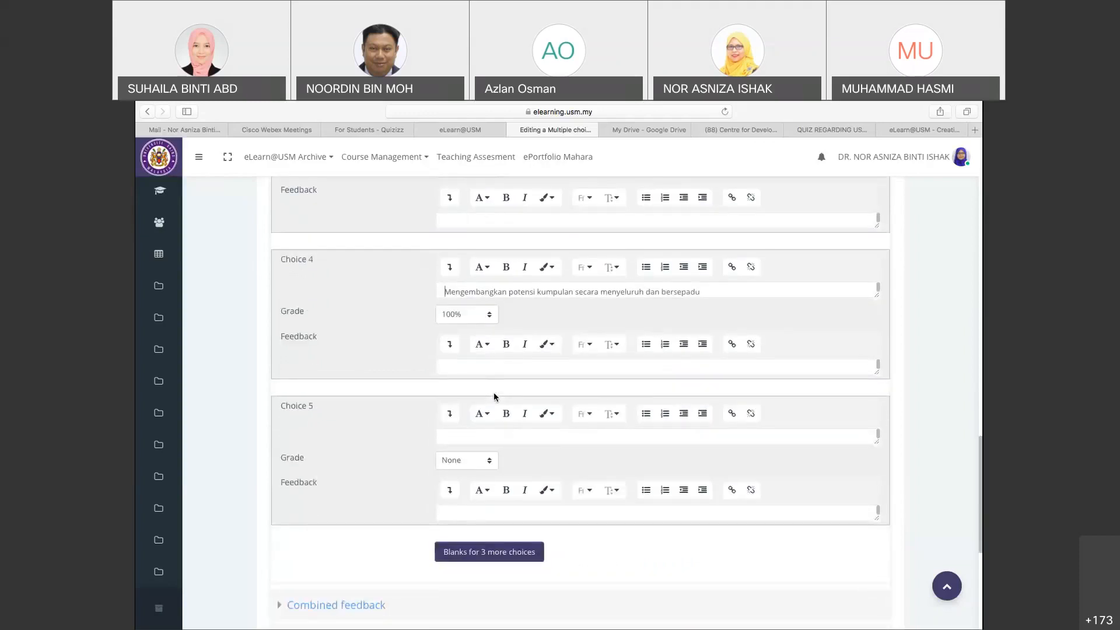
{"action": "scroll", "coordinate": [493, 394], "scroll_direction": "up", "scroll_amount": 2}
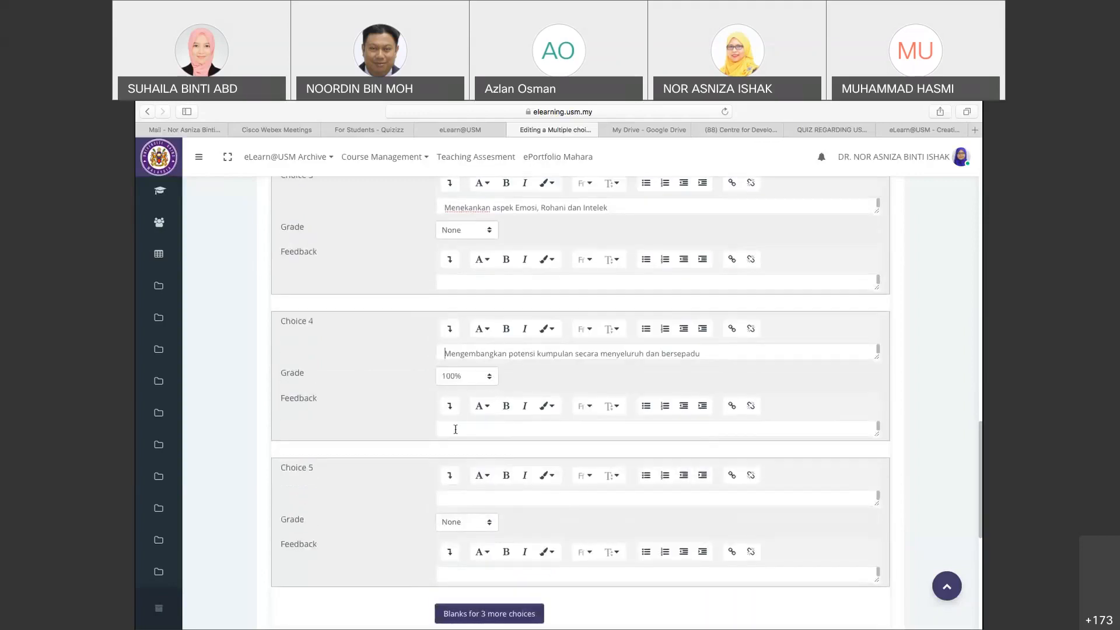
{"action": "scroll", "coordinate": [456, 429], "scroll_direction": "up", "scroll_amount": 4}
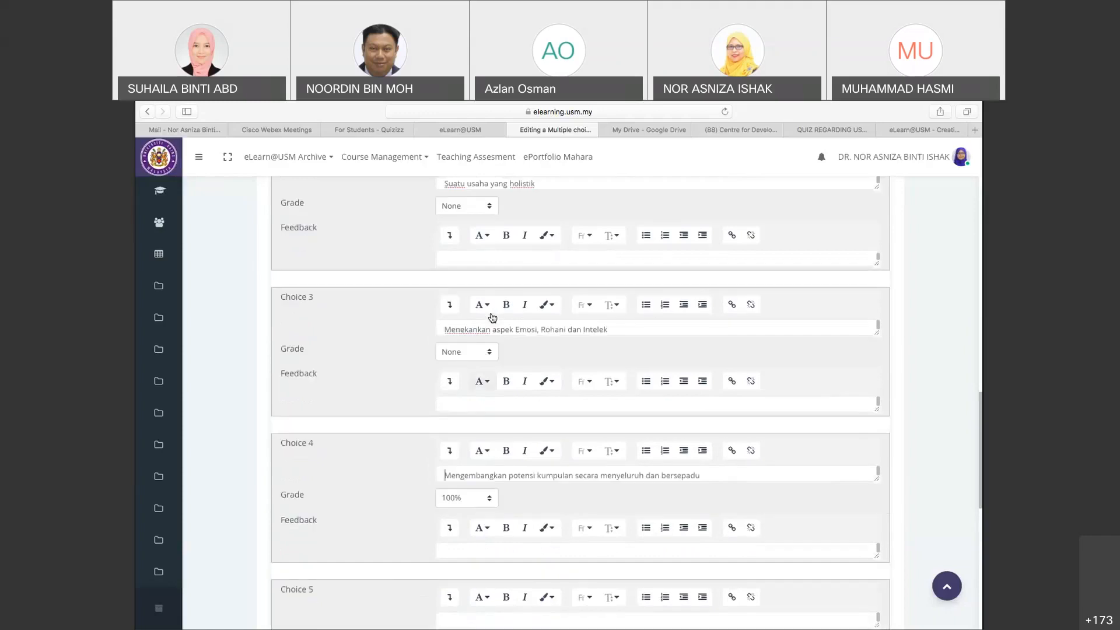
{"action": "scroll", "coordinate": [493, 318], "scroll_direction": "up", "scroll_amount": 3}
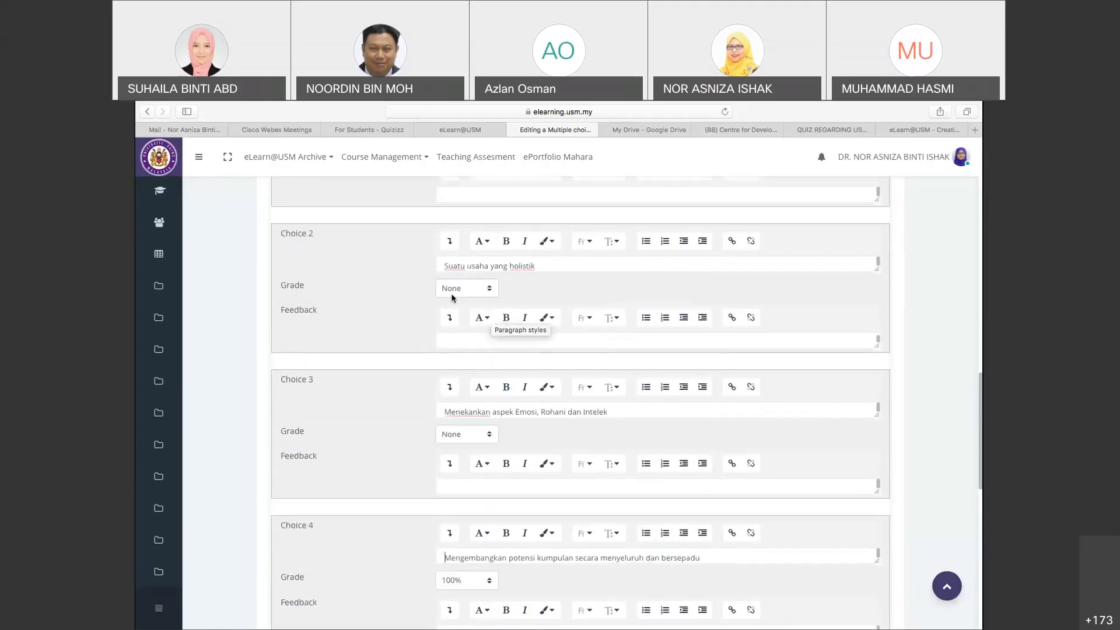
{"action": "scroll", "coordinate": [451, 296], "scroll_direction": "up", "scroll_amount": 4}
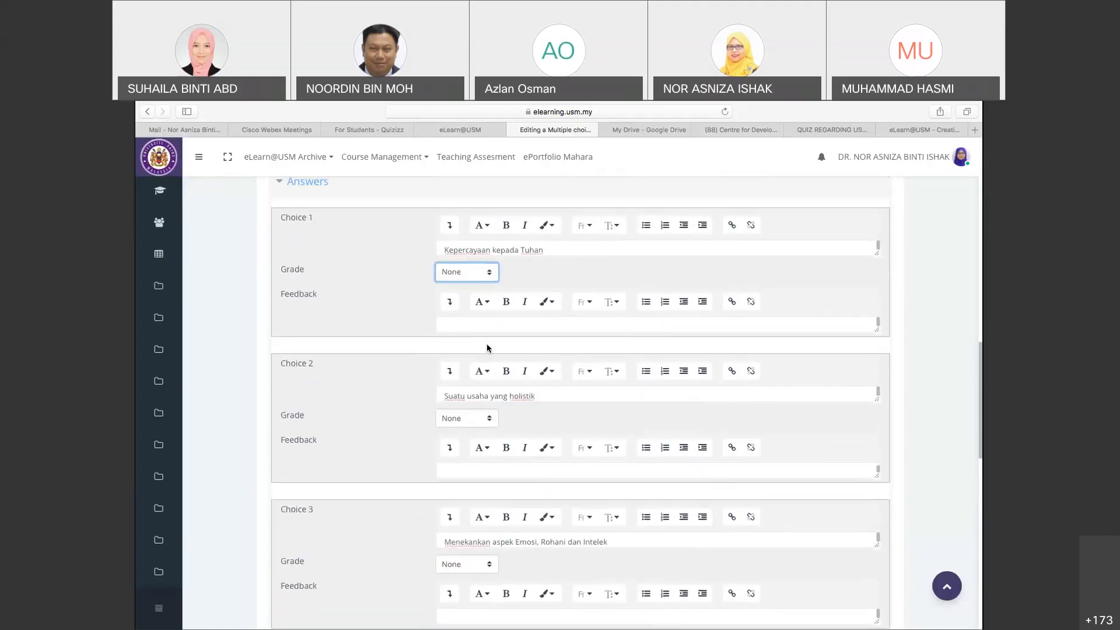
Enter "this is so important in the philosophy" as the feedback for Choice 1
{"action": "left_click", "coordinate": [475, 326]}
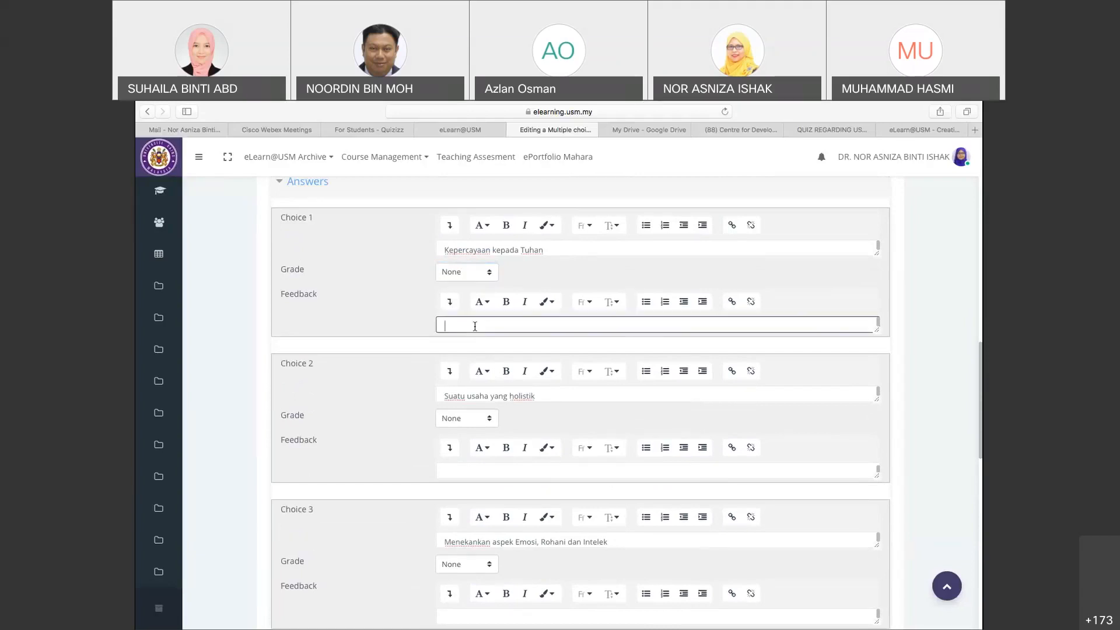
{"action": "type", "text": "And"}
{"action": "key", "text": "BackSpace"}
{"action": "key", "text": "BackSpace"}
{"action": "key", "text": "BackSpace"}
{"action": "scroll", "coordinate": [475, 326], "scroll_direction": "up", "scroll_amount": 10}
{"action": "scroll", "coordinate": [474, 330], "scroll_direction": "up", "scroll_amount": 5}
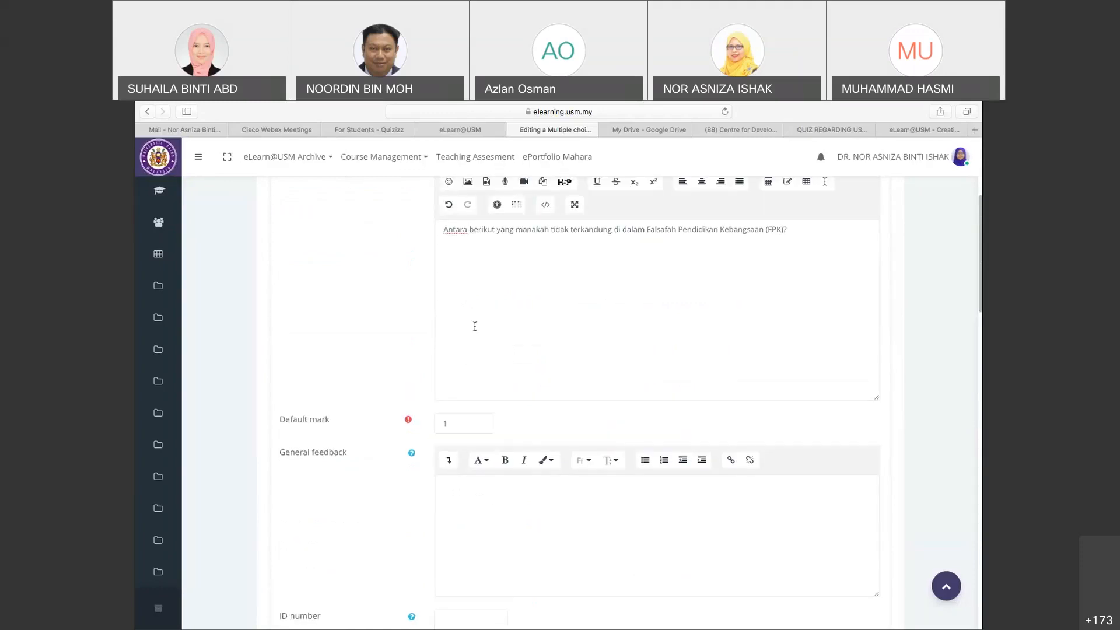
{"action": "scroll", "coordinate": [475, 326], "scroll_direction": "down", "scroll_amount": 10}
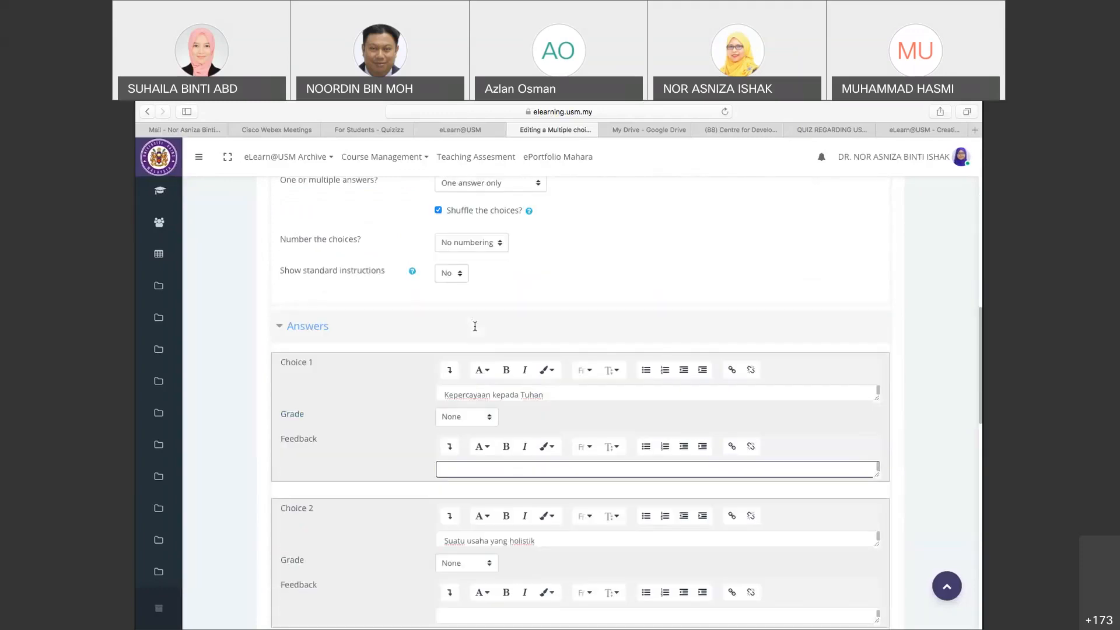
{"action": "scroll", "coordinate": [474, 330], "scroll_direction": "down", "scroll_amount": 1}
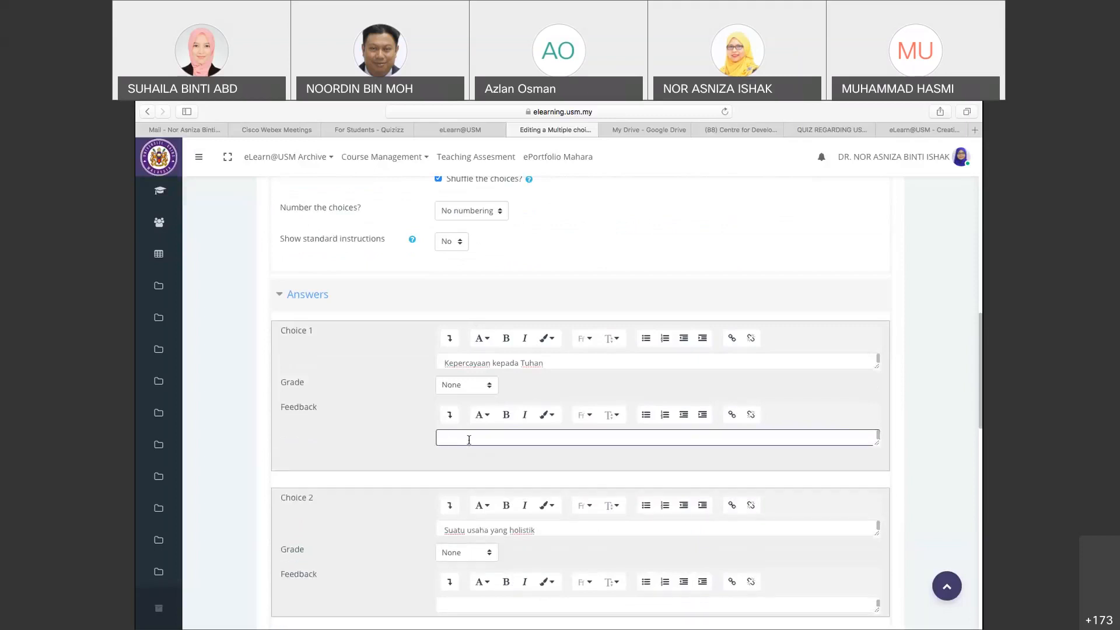
{"action": "type", "text": "this is"}
{"action": "type", "text": " to "}
{"action": "type", "text": "importan"}
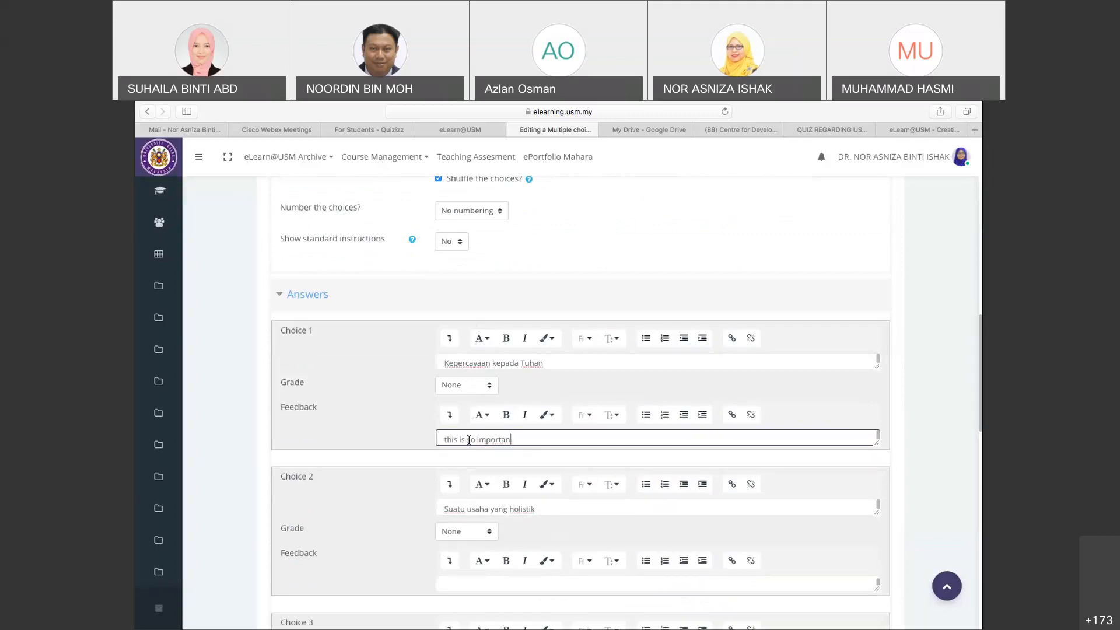
{"action": "type", "text": "t in the philosophy"}
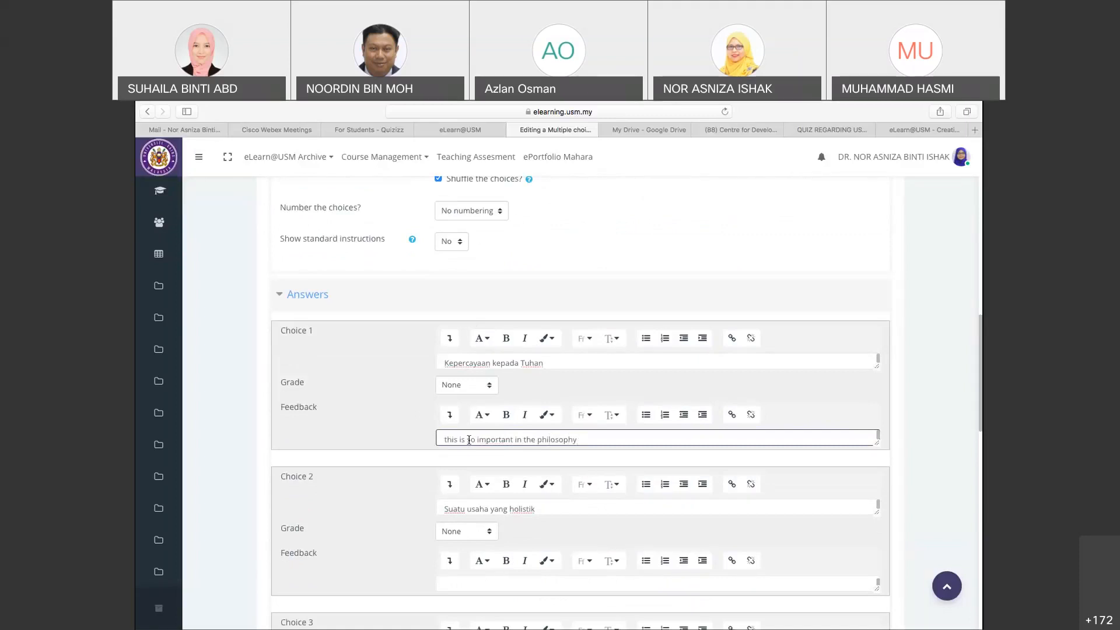
Save the multiple choice question and return to the question bank, leaving Choice 5 and the remaining feedback blank
{"action": "scroll", "coordinate": [792, 480], "scroll_direction": "down", "scroll_amount": 1}
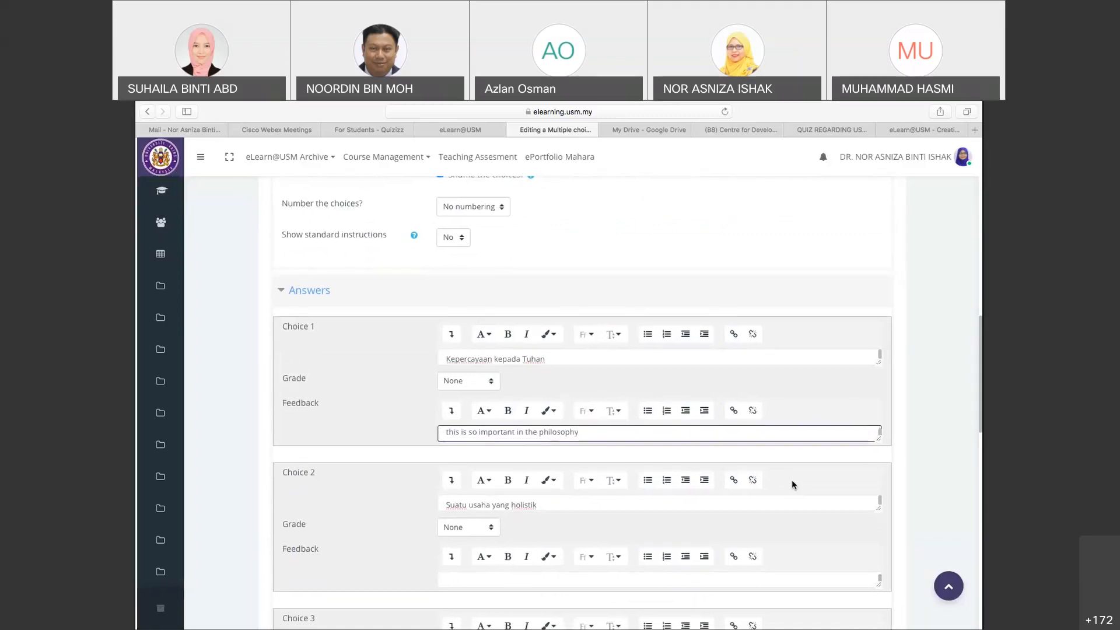
{"action": "scroll", "coordinate": [926, 447], "scroll_direction": "down", "scroll_amount": 10}
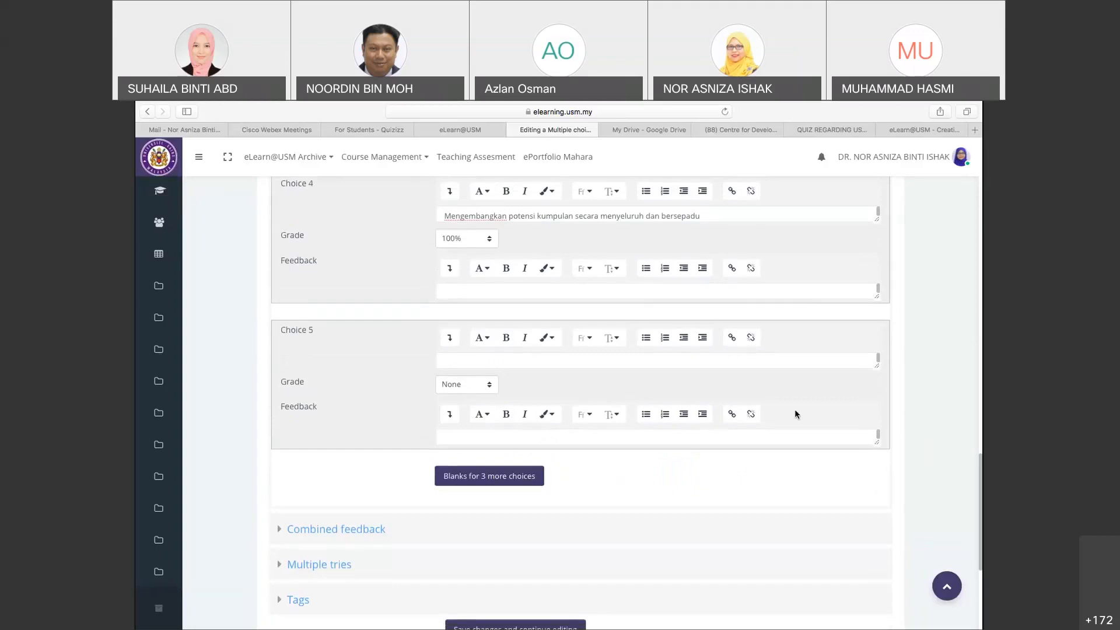
{"action": "scroll", "coordinate": [795, 414], "scroll_direction": "down", "scroll_amount": 3}
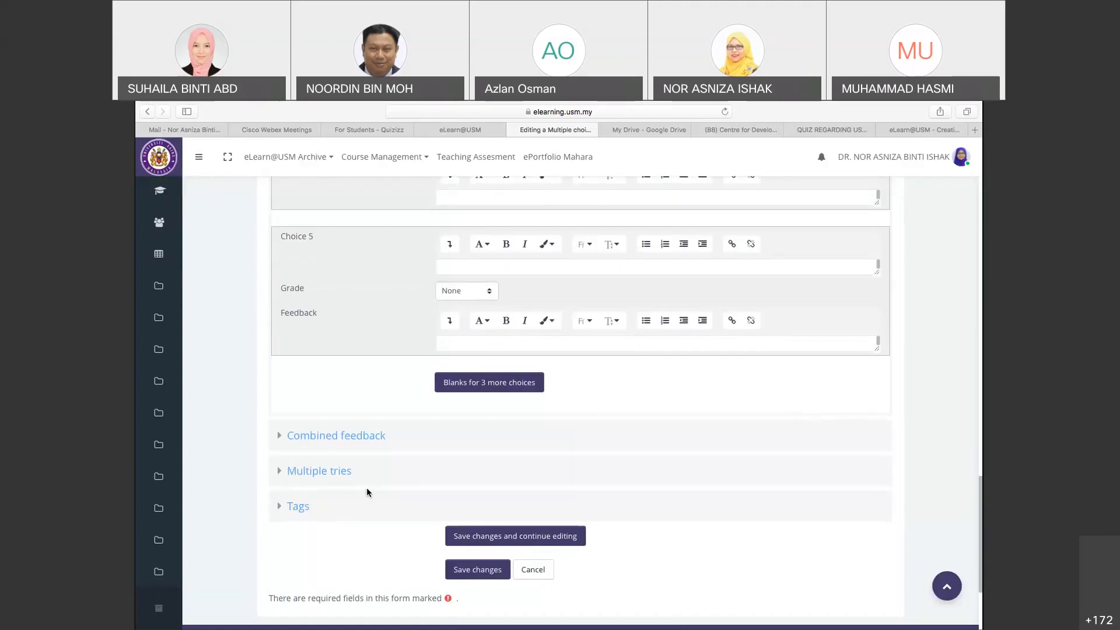
{"action": "scroll", "coordinate": [366, 488], "scroll_direction": "down", "scroll_amount": 2}
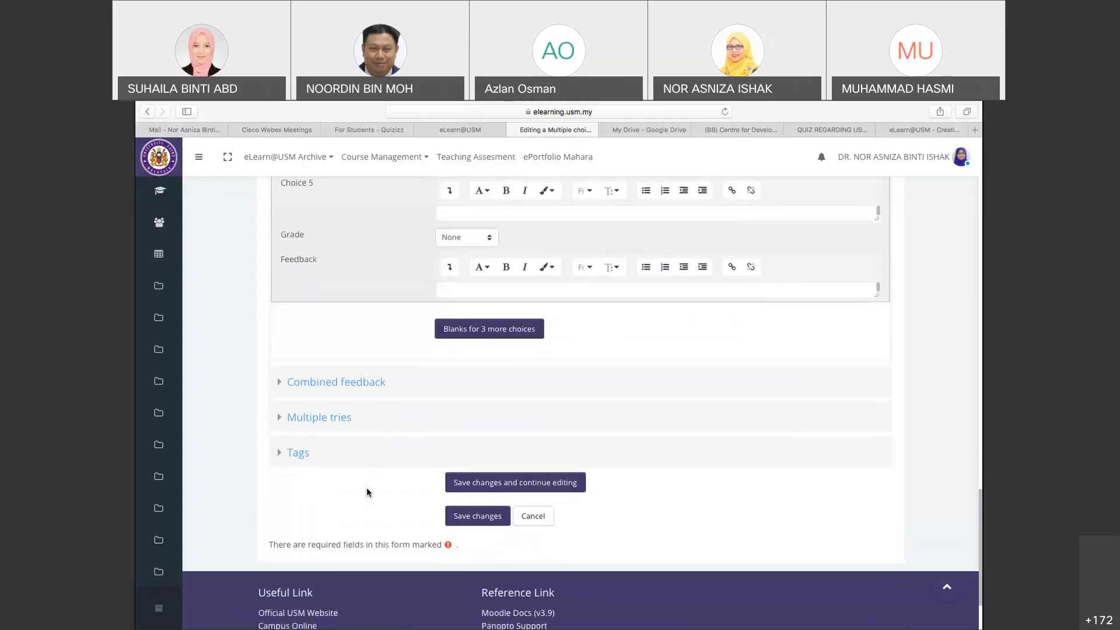
{"action": "left_click", "coordinate": [471, 515]}
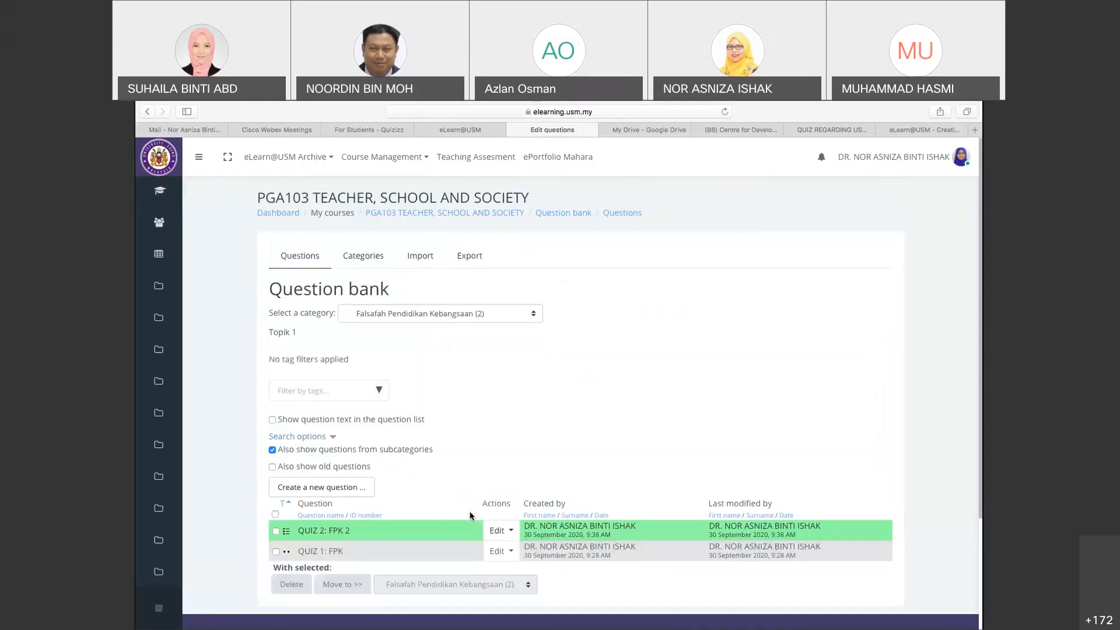
Create a new question of the Short answer type in the Falsafah Pendidikan Kebangsaan category
{"action": "scroll", "coordinate": [470, 515], "scroll_direction": "down", "scroll_amount": 1}
{"action": "scroll", "coordinate": [470, 515], "scroll_direction": "down", "scroll_amount": 1}
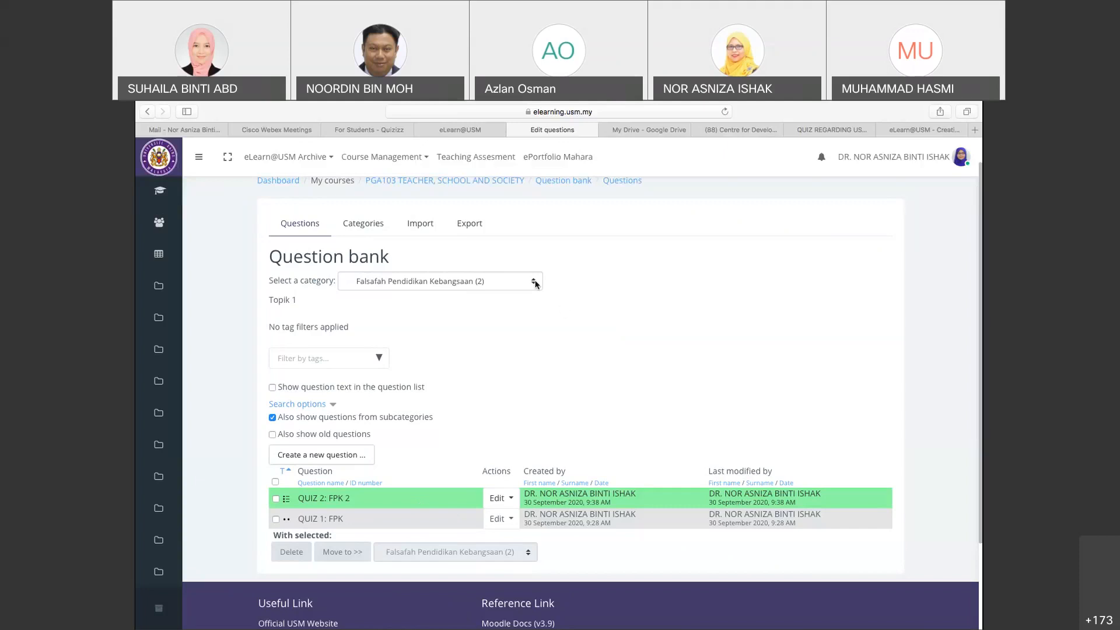
{"action": "left_click", "coordinate": [317, 461]}
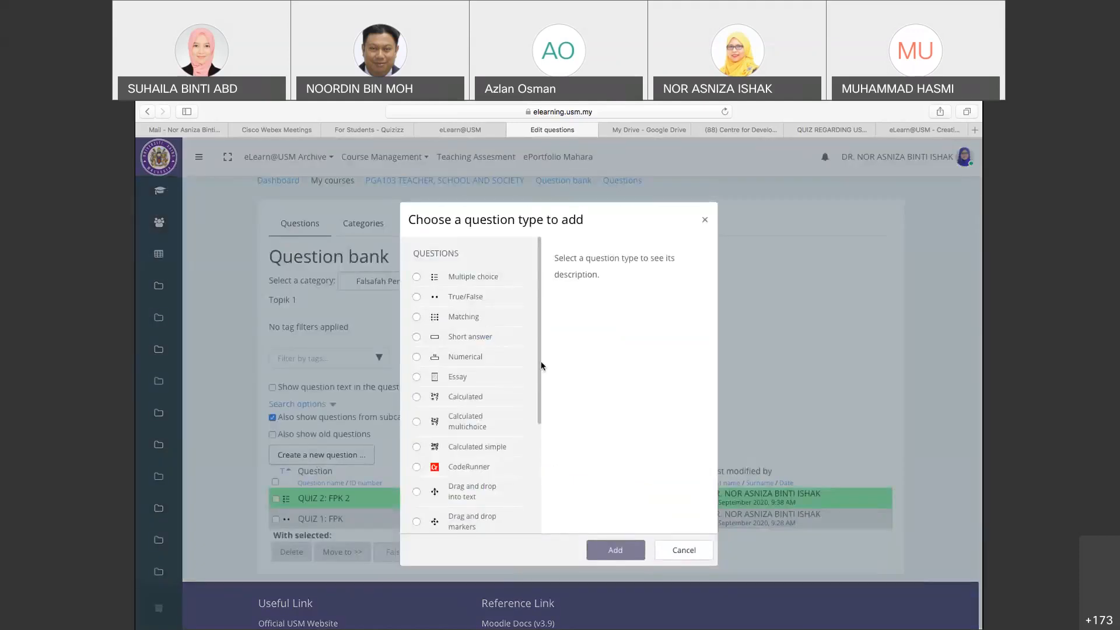
{"action": "left_click", "coordinate": [417, 337]}
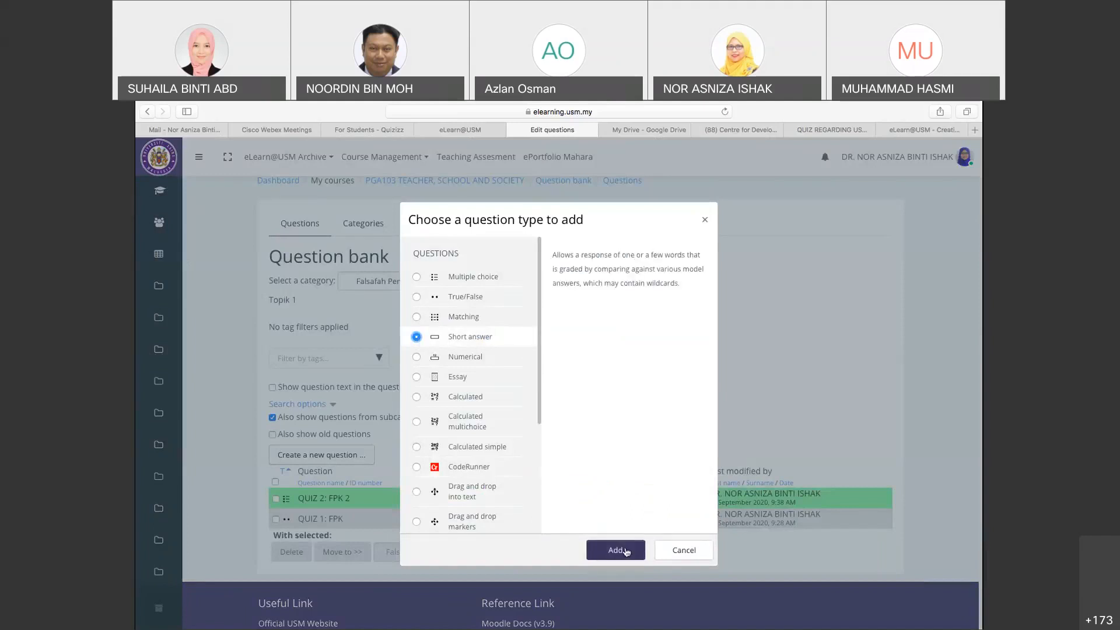
{"action": "left_click", "coordinate": [626, 552]}
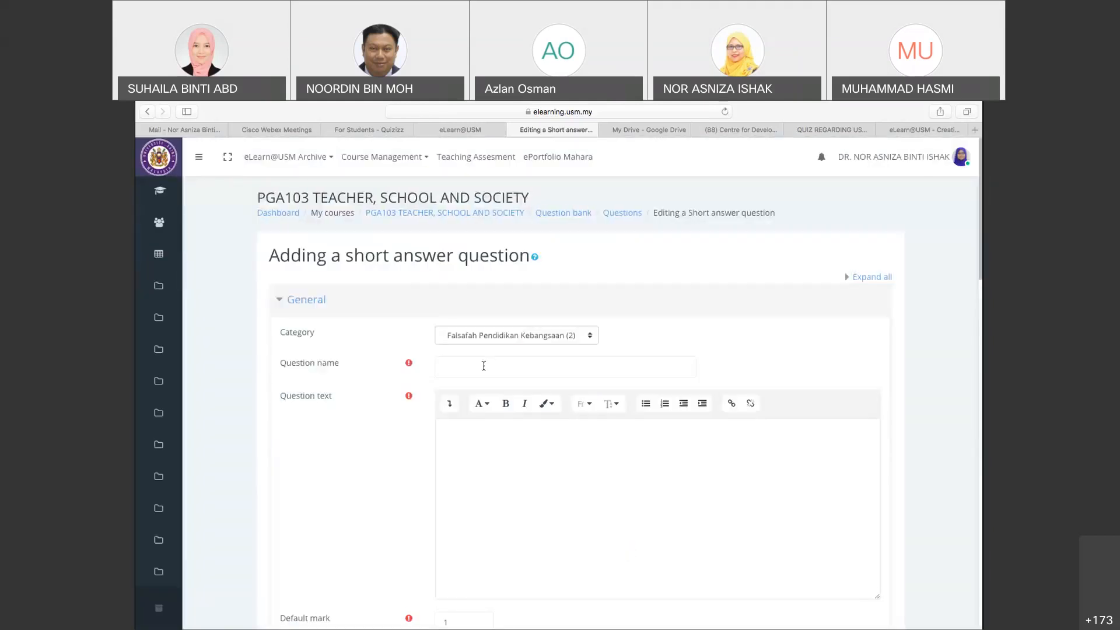
Name the short answer question "QUIZ 3: FPK 3"
{"action": "left_click", "coordinate": [483, 366]}
{"action": "type", "text": "quiz"}
{"action": "key", "text": "BackSpace"}
{"action": "key", "text": "BackSpace"}
{"action": "key", "text": "BackSpace"}
{"action": "key", "text": "BackSpace"}
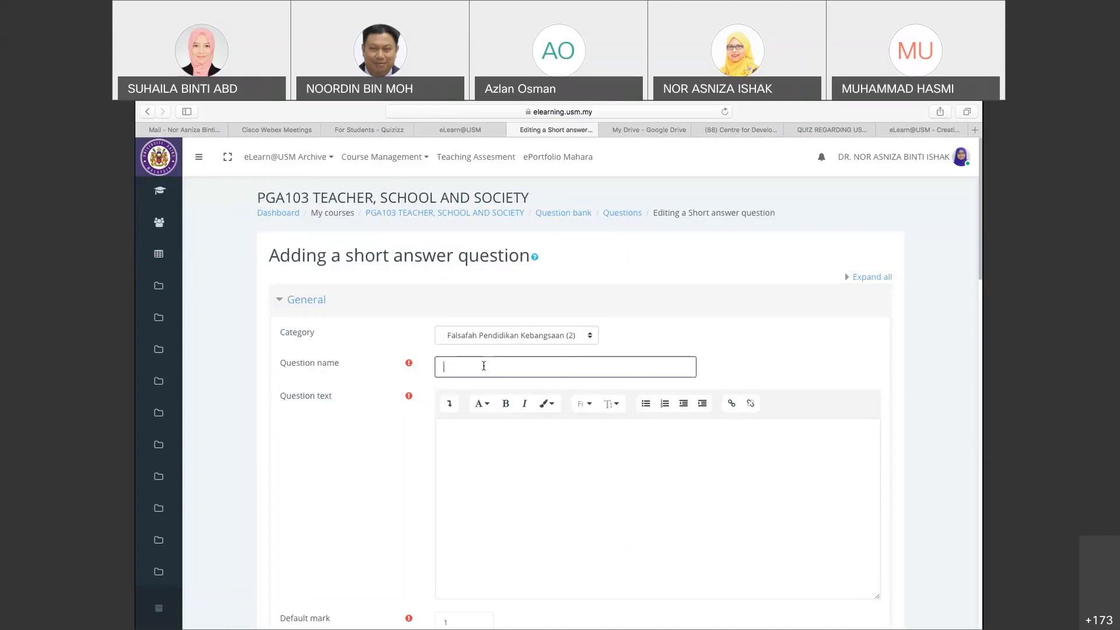
{"action": "type", "text": "Qui"}
{"action": "key", "text": "BackSpace"}
{"action": "key", "text": "BackSpace"}
{"action": "type", "text": "UIZ"}
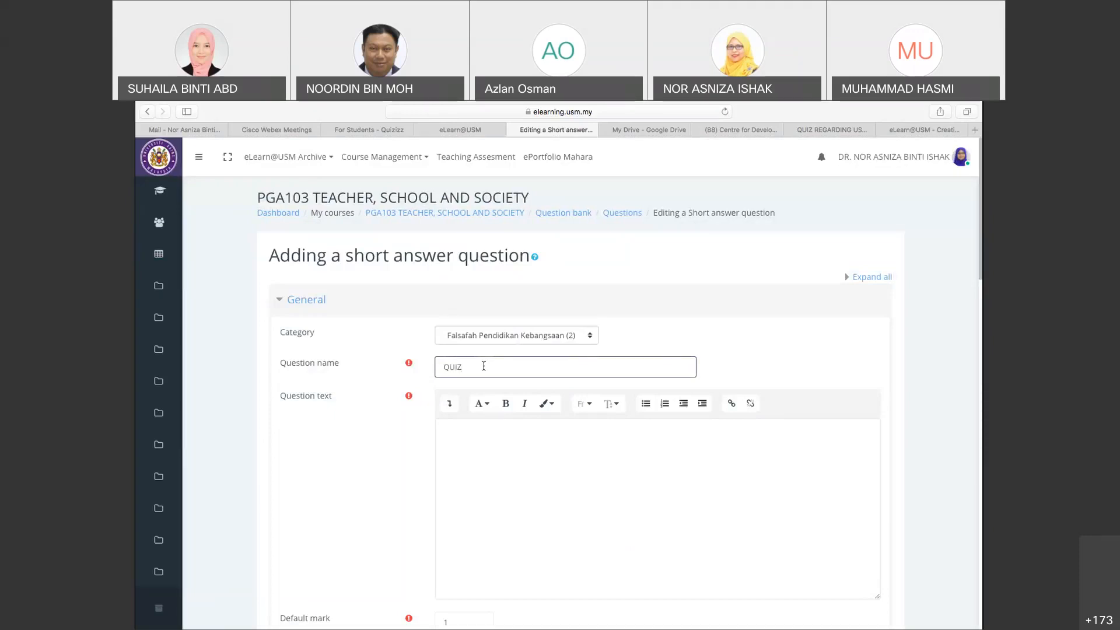
{"action": "type", "text": " 3: "}
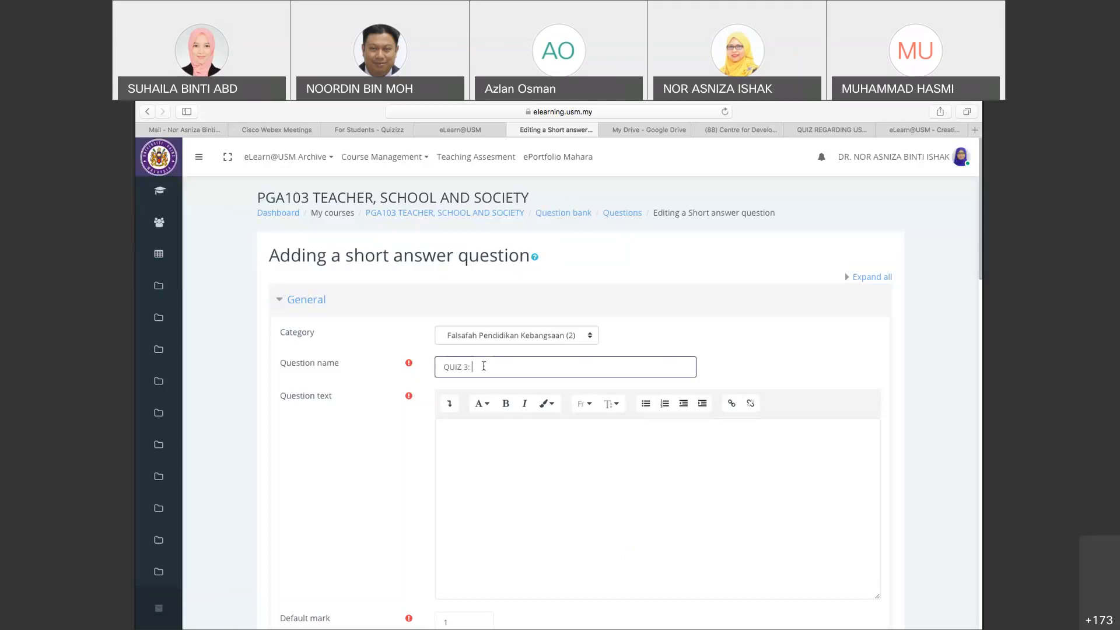
{"action": "type", "text": "FPK 3"}
Enter the question text "Nyatakan SATU (1) persamaan antara Laporan Rahman Talib (1960) dalan Laporan Razak (1956)"
{"action": "scroll", "coordinate": [484, 366], "scroll_direction": "down", "scroll_amount": 2}
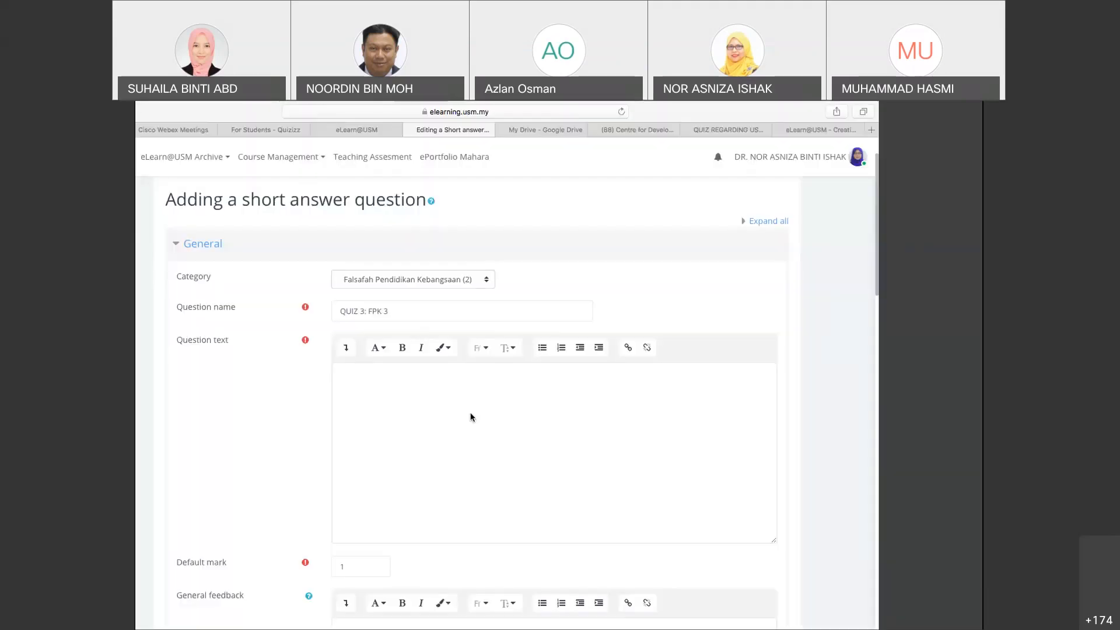
{"action": "left_click", "coordinate": [479, 371]}
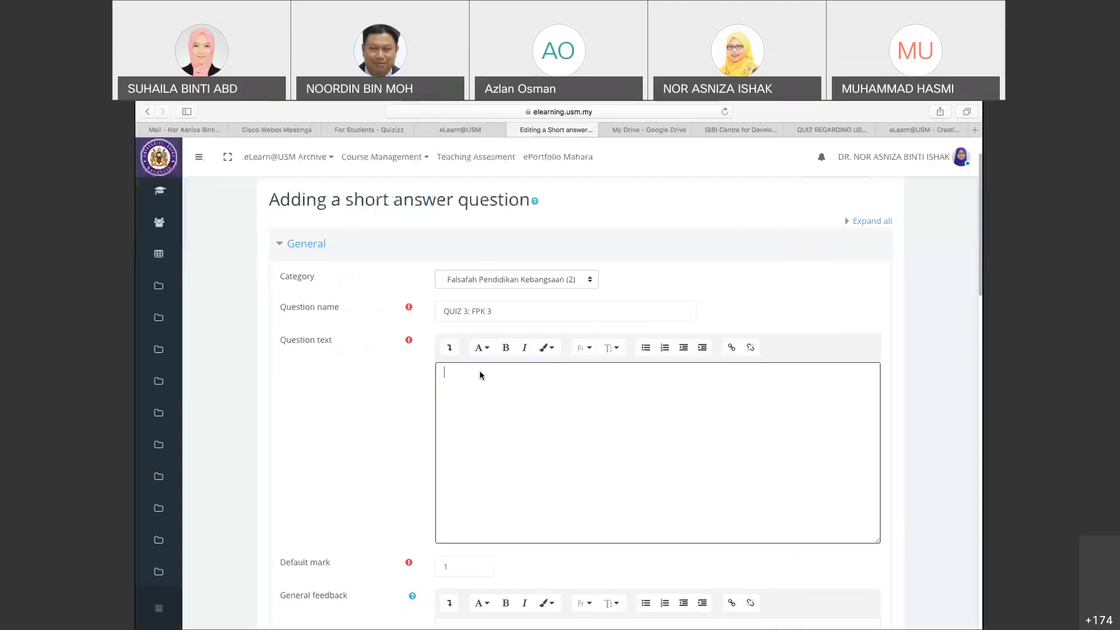
{"action": "type", "text": "Nyatakan SATU (1) persamaan antara Laporan Rahman Talib (1960) dalan Laporan Razak (1956)"}
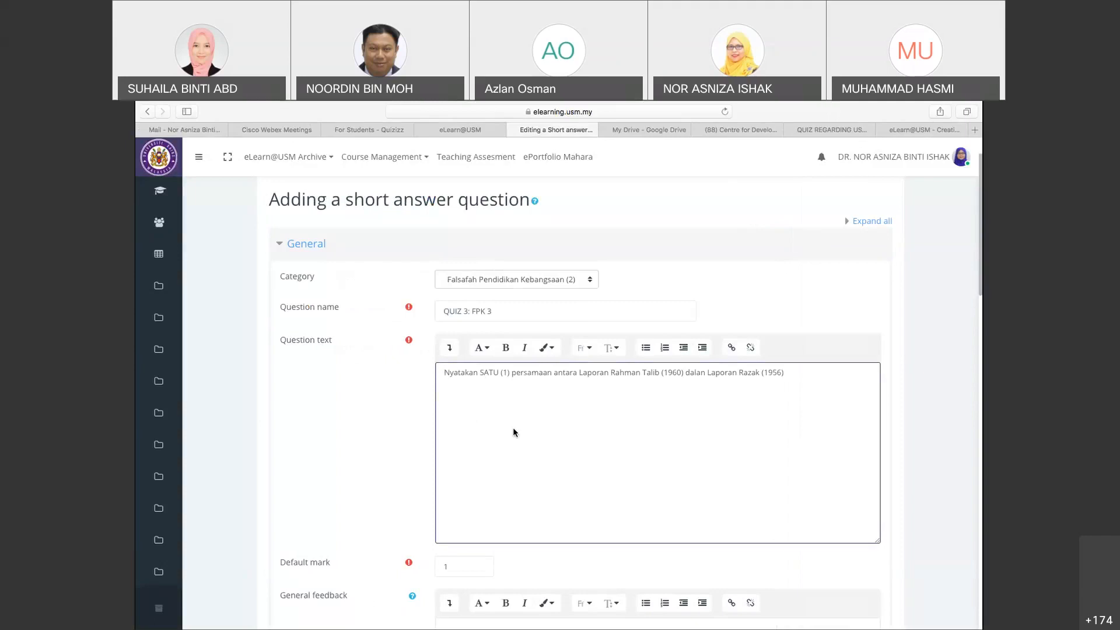
Examine the short answer question's default mark, general feedback, case sensitivity, correct-answer instructions and answer fields with their grades
{"action": "scroll", "coordinate": [512, 429], "scroll_direction": "down", "scroll_amount": 3}
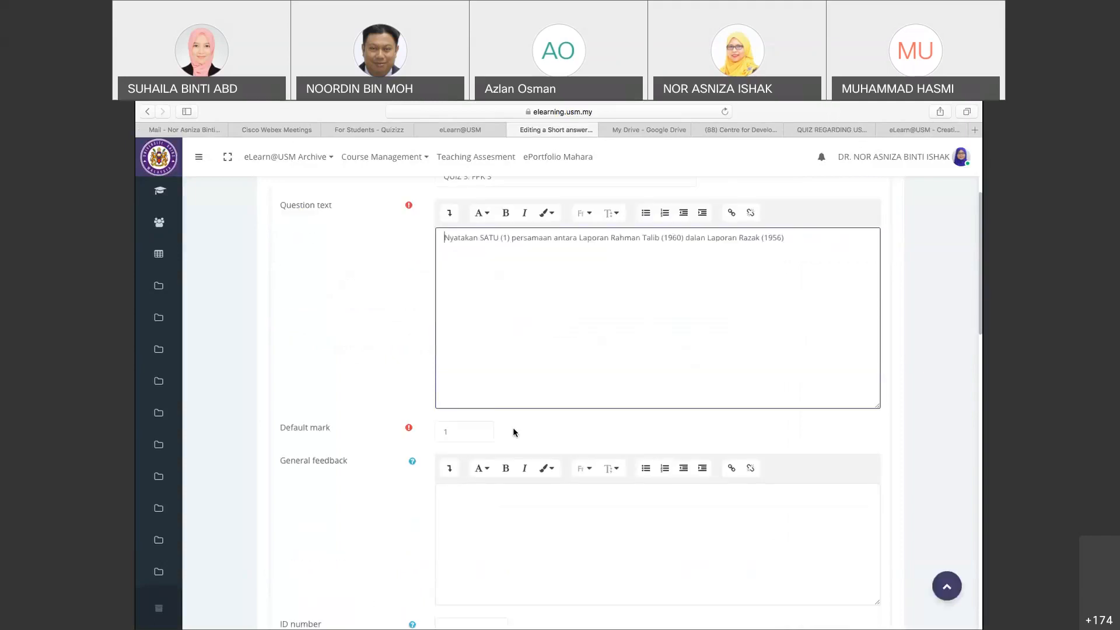
{"action": "scroll", "coordinate": [512, 432], "scroll_direction": "down", "scroll_amount": 2}
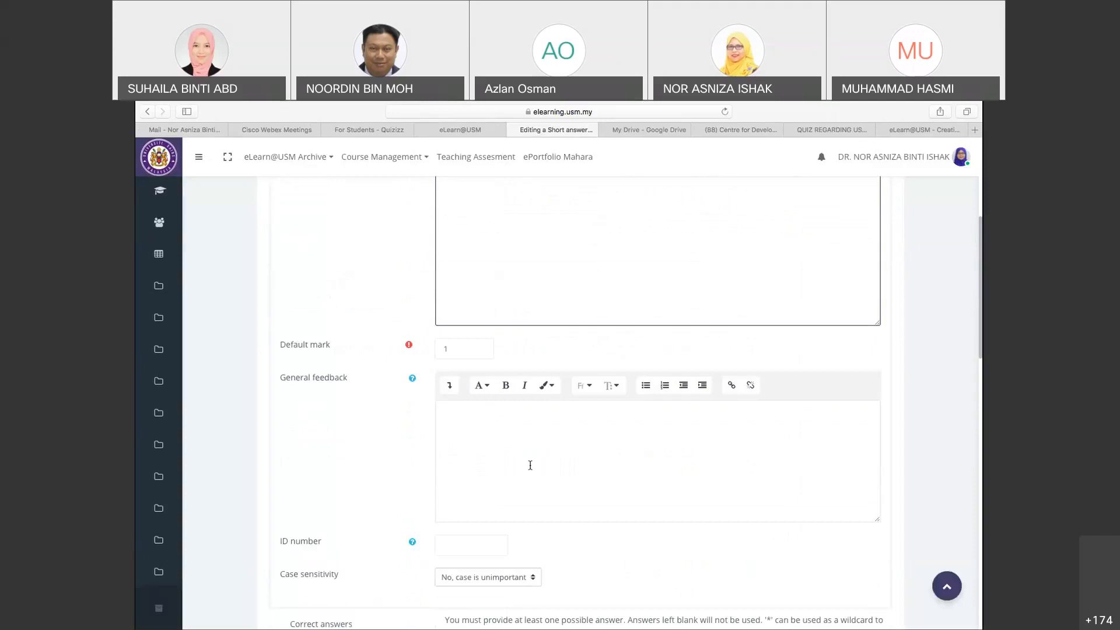
{"action": "scroll", "coordinate": [530, 465], "scroll_direction": "down", "scroll_amount": 3}
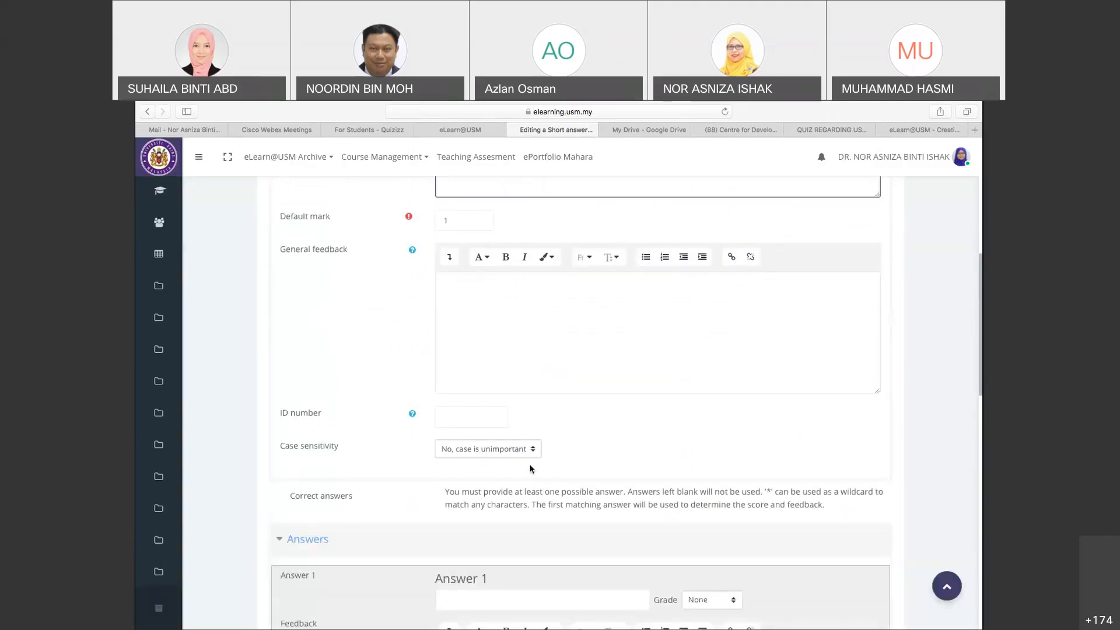
{"action": "scroll", "coordinate": [530, 469], "scroll_direction": "down", "scroll_amount": 1}
{"action": "scroll", "coordinate": [530, 468], "scroll_direction": "down", "scroll_amount": 3}
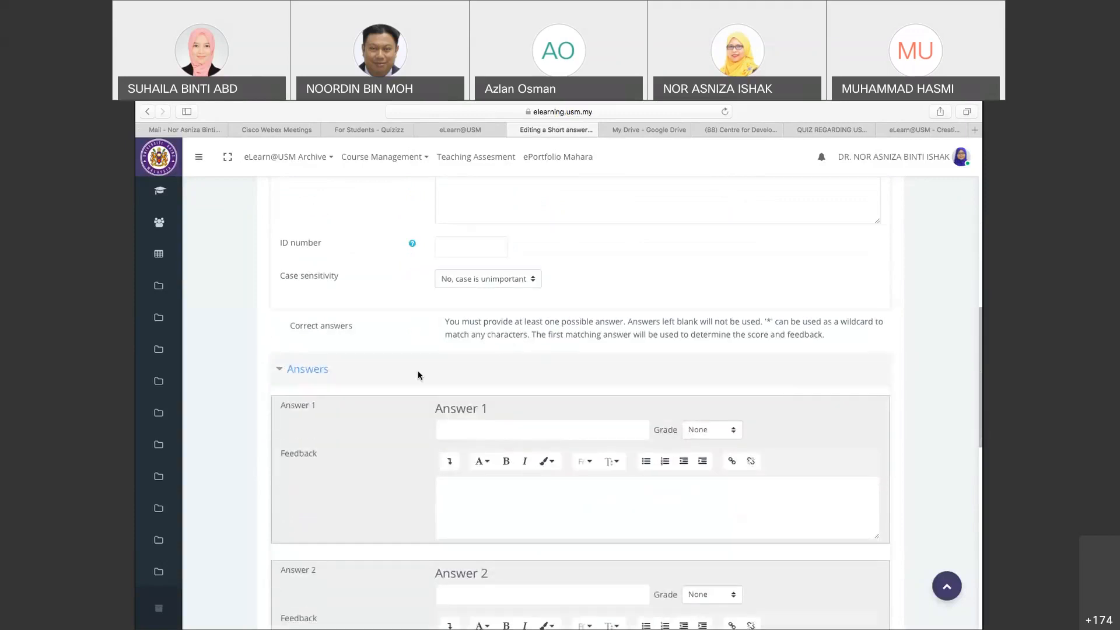
{"action": "scroll", "coordinate": [529, 334], "scroll_direction": "down", "scroll_amount": 1}
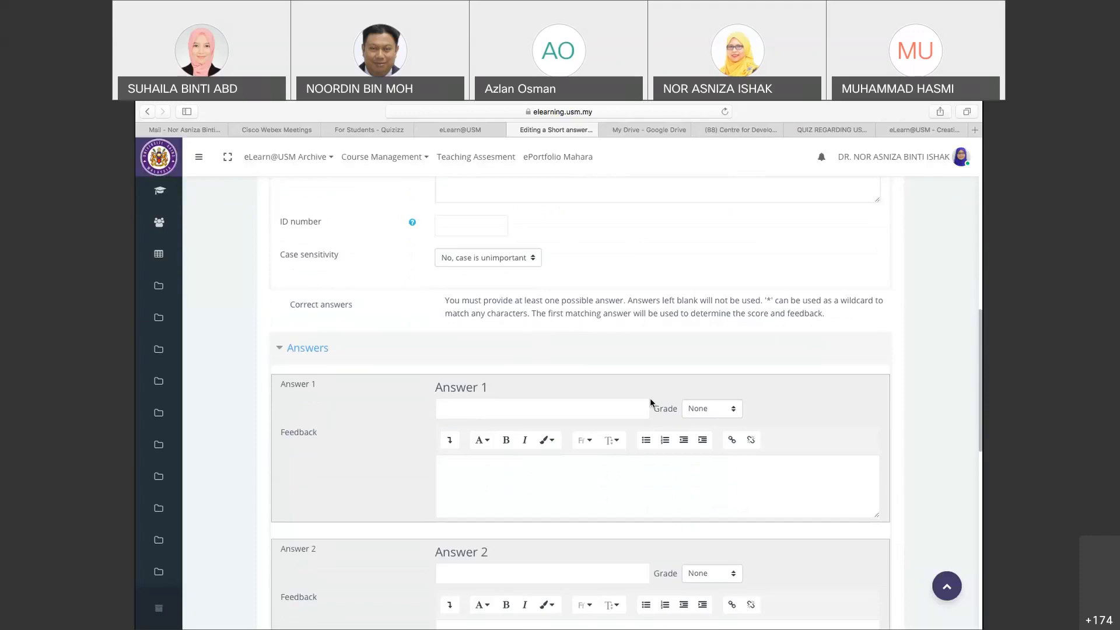
{"action": "scroll", "coordinate": [649, 403], "scroll_direction": "down", "scroll_amount": 1}
{"action": "scroll", "coordinate": [652, 403], "scroll_direction": "down", "scroll_amount": 1}
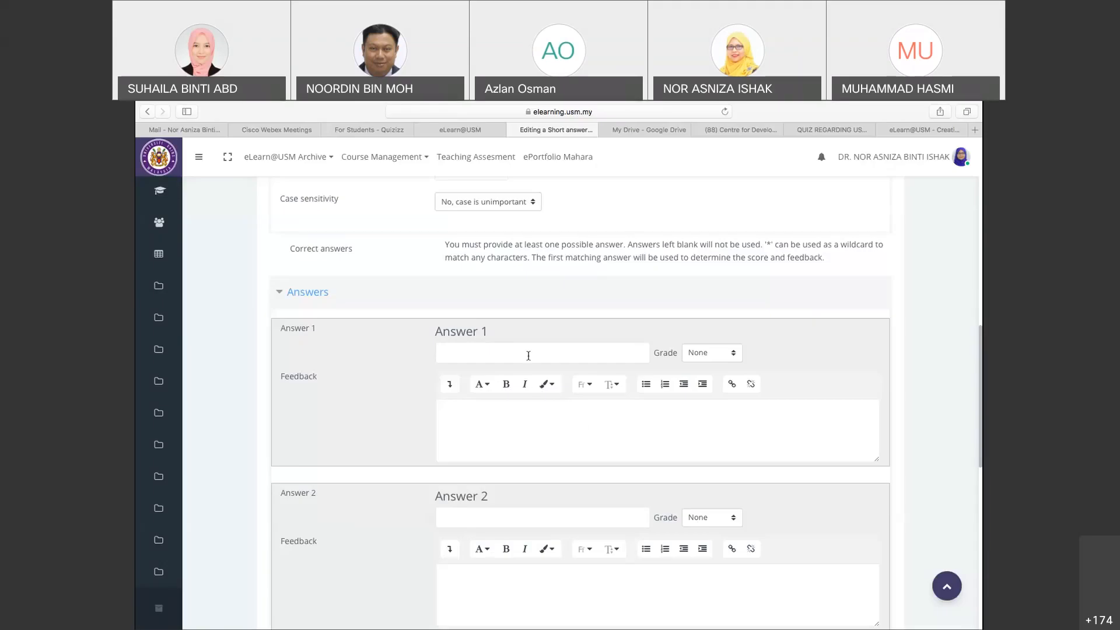
Paste "Mewujudkan sukatan pelajaran yang sama di peringkat sekolah rendah dan sekolah menengah." as Answer 1 and set its grade to 100%
{"action": "left_click", "coordinate": [529, 355]}
{"action": "key", "text": "super+v"}
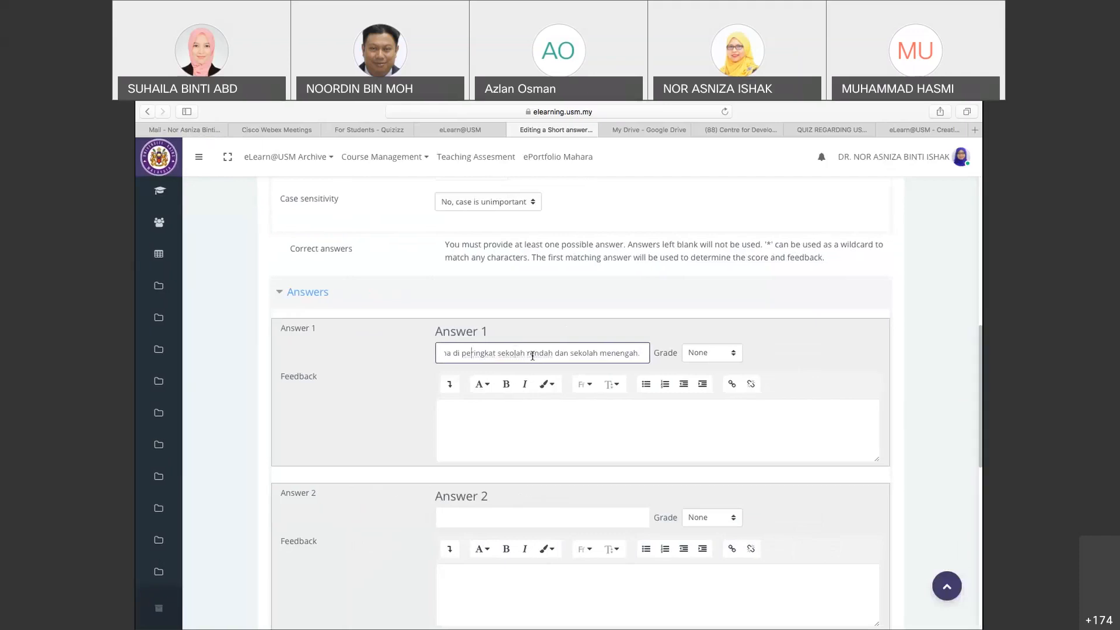
{"action": "key", "text": "Left"}
{"action": "key", "text": "Left"}
{"action": "key", "text": "Left"}
{"action": "key", "text": "Left"}
{"action": "key", "text": "Left"}
{"action": "key", "text": "Left"}
{"action": "key", "text": "Left"}
{"action": "key", "text": "Left"}
{"action": "key", "text": "Left"}
{"action": "key", "text": "Left"}
{"action": "key", "text": "Left"}
{"action": "key", "text": "Left"}
{"action": "key", "text": "Left"}
{"action": "key", "text": "Left"}
{"action": "key", "text": "Left"}
{"action": "key", "text": "Left"}
{"action": "key", "text": "Left"}
{"action": "key", "text": "Left"}
{"action": "key", "text": "Left"}
{"action": "key", "text": "Left"}
{"action": "key", "text": "Left"}
{"action": "key", "text": "Left"}
{"action": "key", "text": "Left"}
{"action": "key", "text": "Left"}
{"action": "key", "text": "Left"}
{"action": "key", "text": "Left"}
{"action": "key", "text": "Left"}
{"action": "key", "text": "Left"}
{"action": "key", "text": "Left"}
{"action": "key", "text": "Left"}
{"action": "key", "text": "Left"}
{"action": "key", "text": "Left"}
{"action": "key", "text": "Left"}
{"action": "key", "text": "Left"}
{"action": "key", "text": "Left"}
{"action": "key", "text": "Left"}
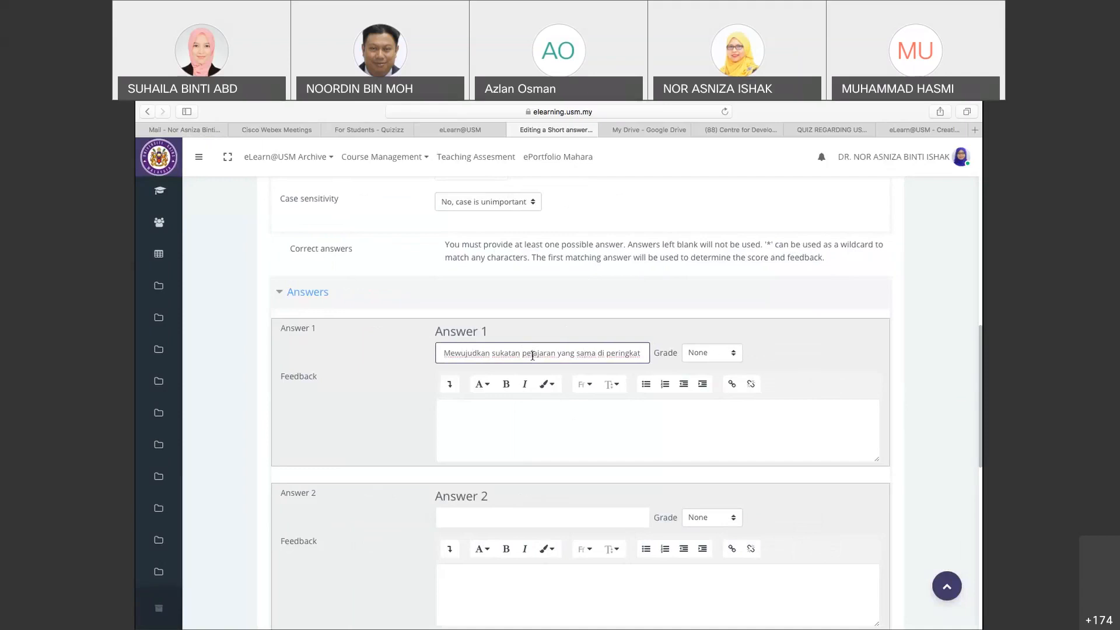
{"action": "scroll", "coordinate": [532, 356], "scroll_direction": "up", "scroll_amount": 10}
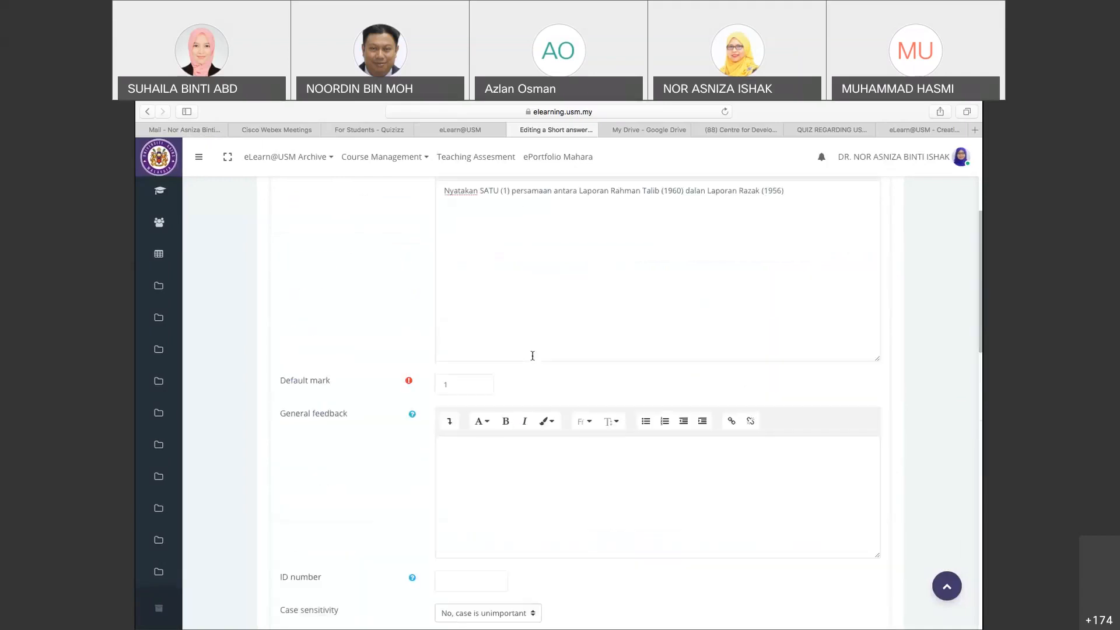
{"action": "scroll", "coordinate": [532, 355], "scroll_direction": "down", "scroll_amount": 10}
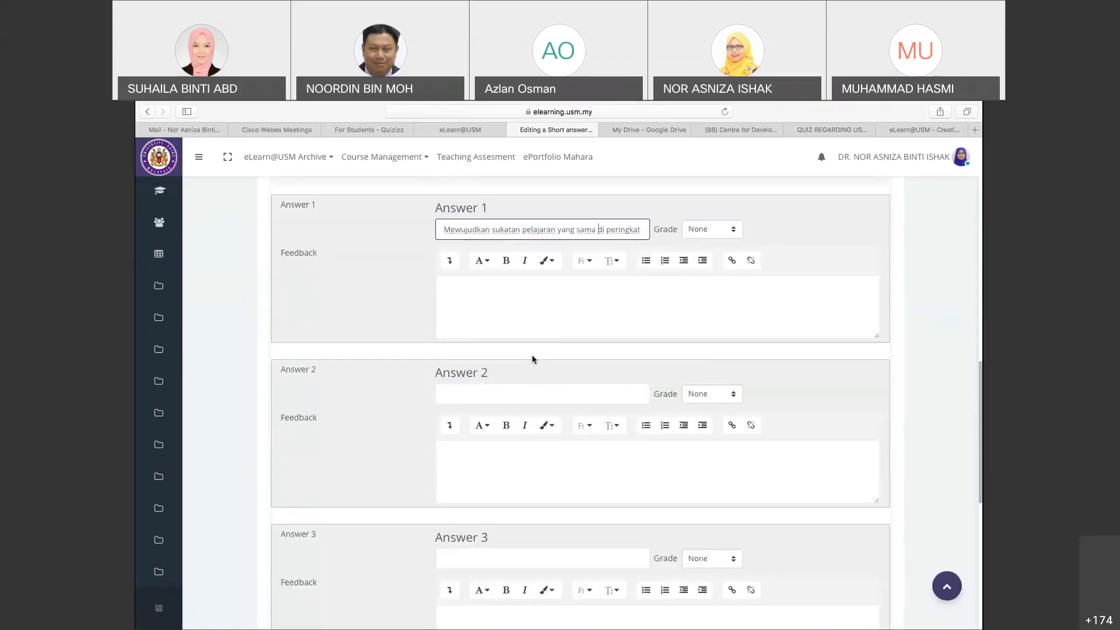
{"action": "key", "text": "Right"}
{"action": "key", "text": "Right"}
{"action": "key", "text": "Right"}
{"action": "key", "text": "Right"}
{"action": "key", "text": "Right"}
{"action": "key", "text": "Right"}
{"action": "key", "text": "Right"}
{"action": "key", "text": "Right"}
{"action": "key", "text": "Right"}
{"action": "key", "text": "Right"}
{"action": "key", "text": "Right"}
{"action": "key", "text": "Right"}
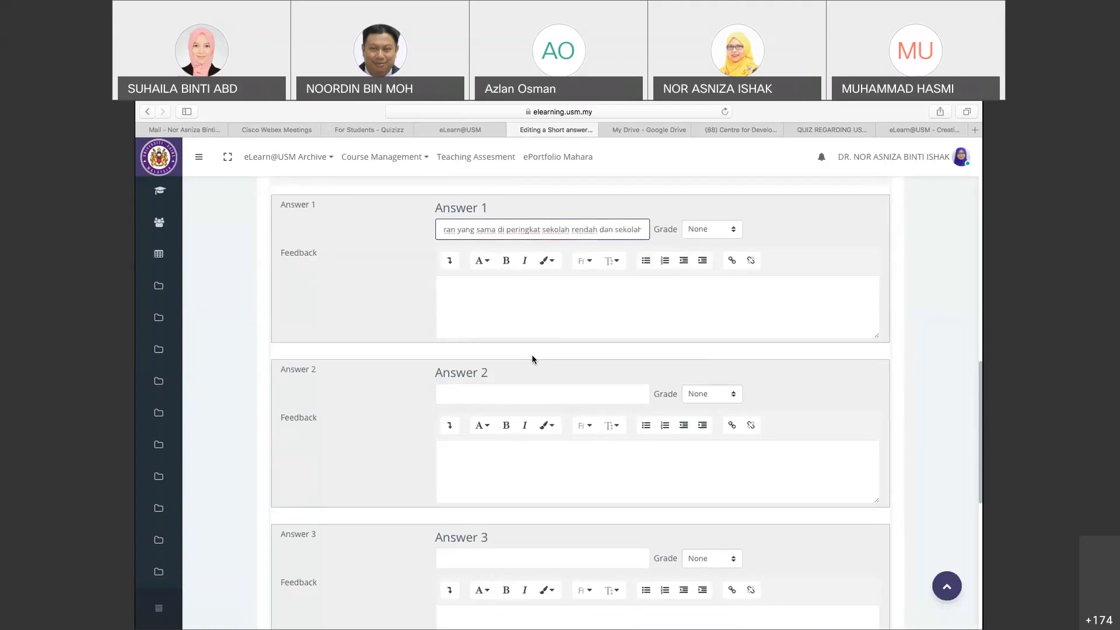
{"action": "key", "text": "Right"}
{"action": "key", "text": "Right"}
{"action": "key", "text": "Right"}
{"action": "key", "text": "Right"}
{"action": "key", "text": "Right"}
{"action": "key", "text": "Right"}
{"action": "key", "text": "Right"}
{"action": "key", "text": "Right"}
{"action": "key", "text": "Right"}
{"action": "key", "text": "Right"}
{"action": "key", "text": "Right"}
{"action": "key", "text": "Right"}
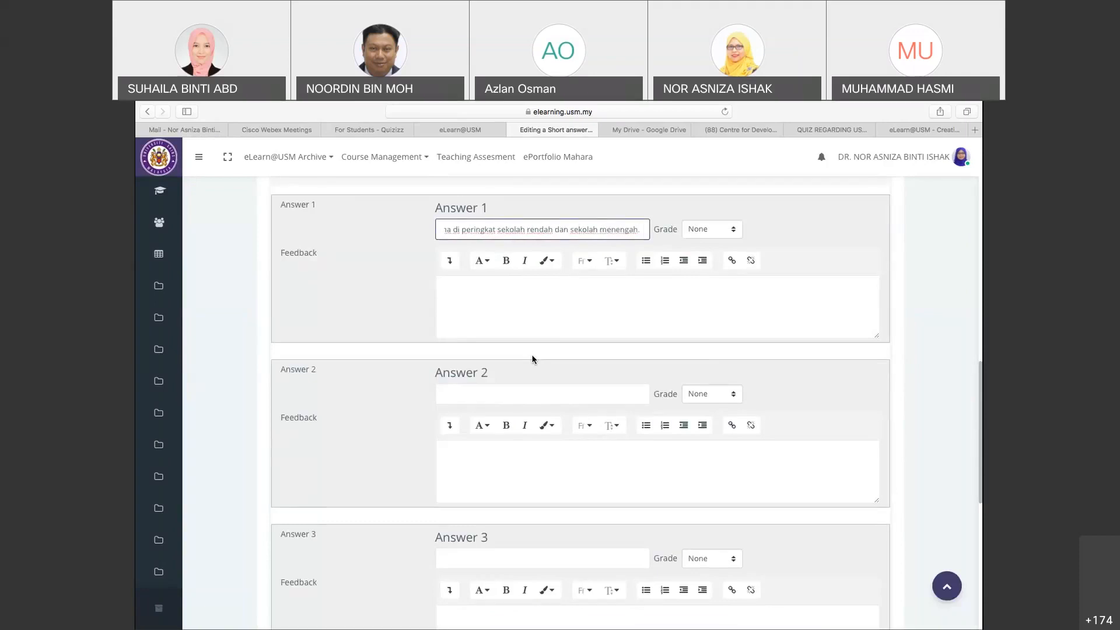
{"action": "left_click", "coordinate": [733, 233]}
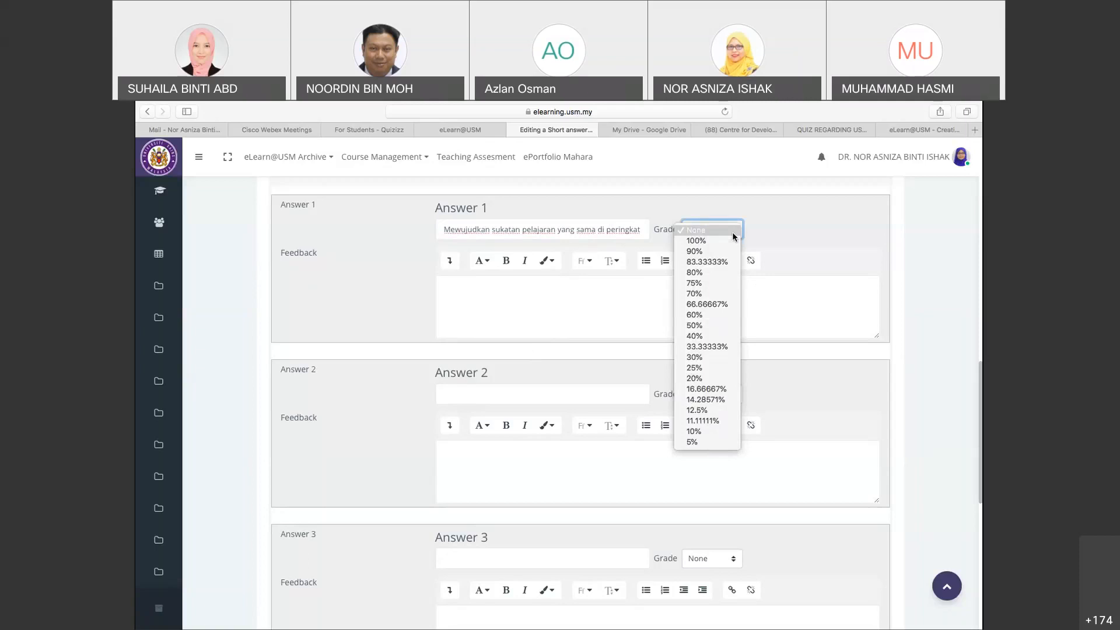
{"action": "left_click", "coordinate": [712, 242]}
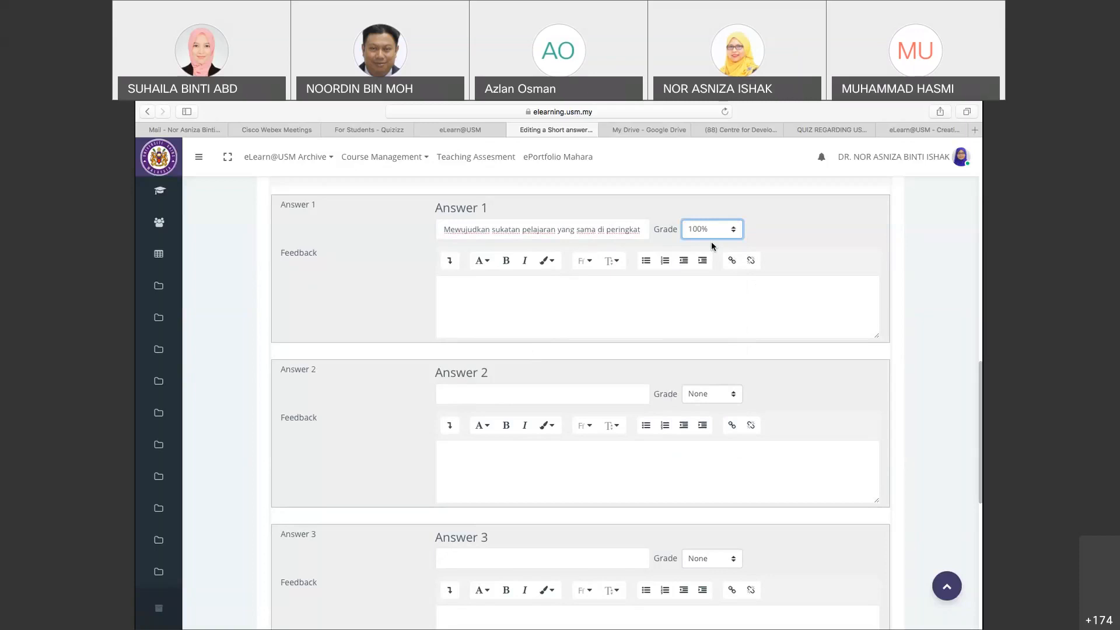
Enter "Adanya sukatan pelajaran yang sama" as Answer 2 and set its grade to 50%
{"action": "left_click", "coordinate": [550, 397]}
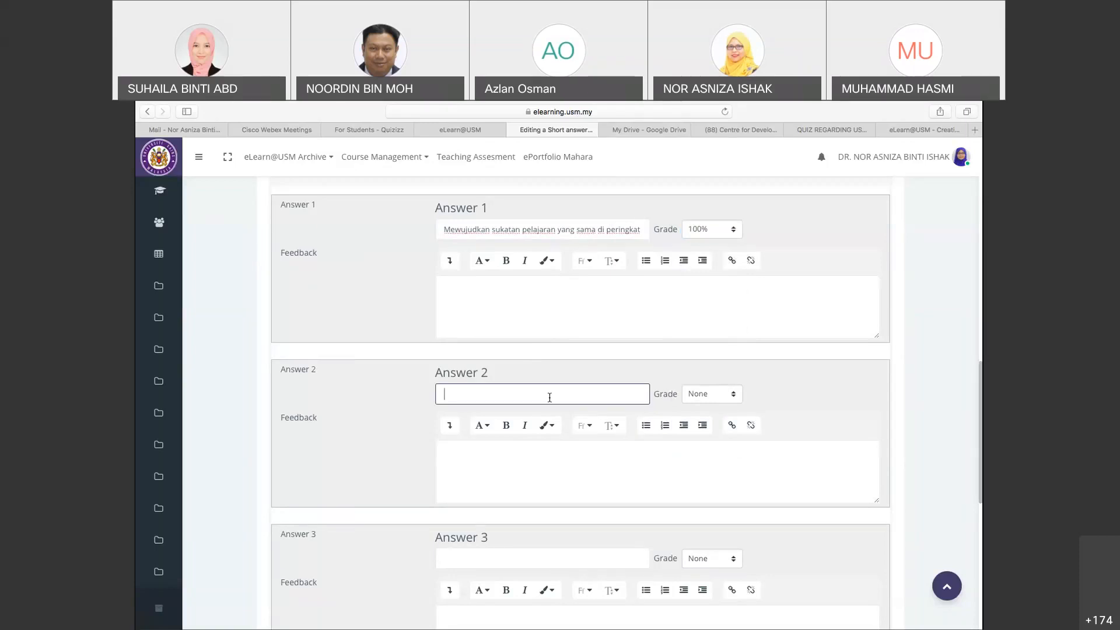
{"action": "type", "text": "Adanya sukatan pelajaran yg"}
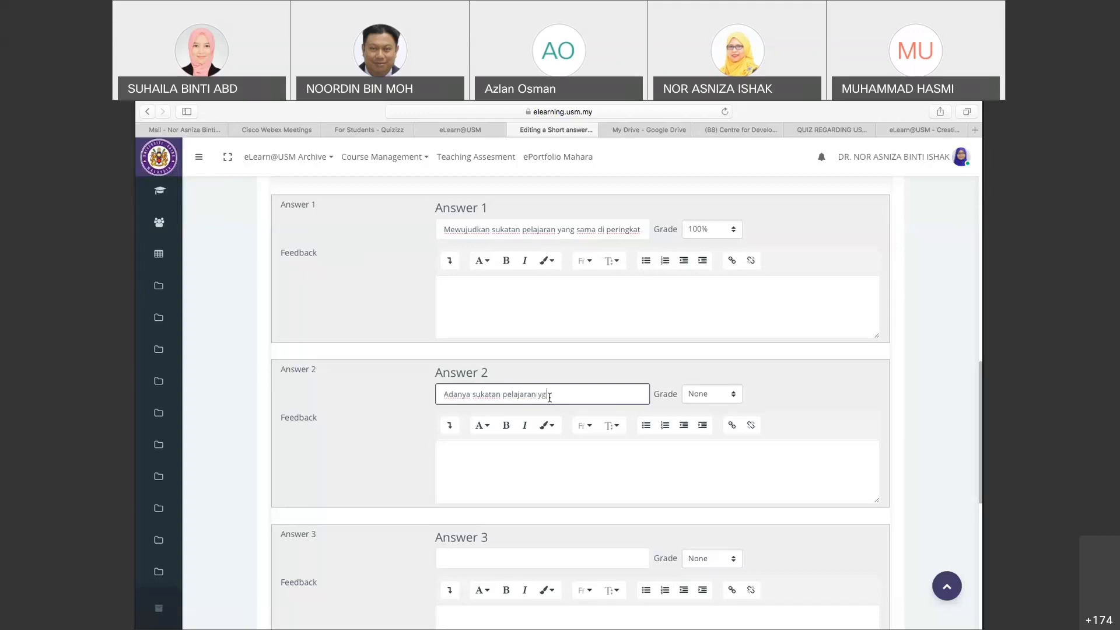
{"action": "key", "text": "BackSpace"}
{"action": "type", "text": "ang sama"}
{"action": "left_click", "coordinate": [733, 396]}
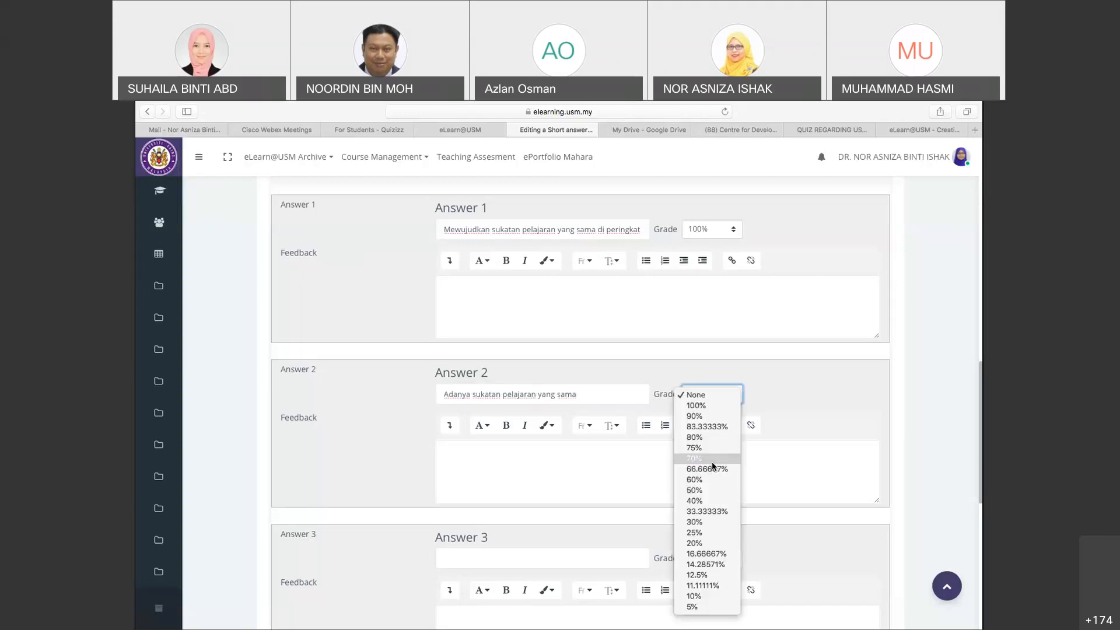
{"action": "left_click", "coordinate": [711, 490]}
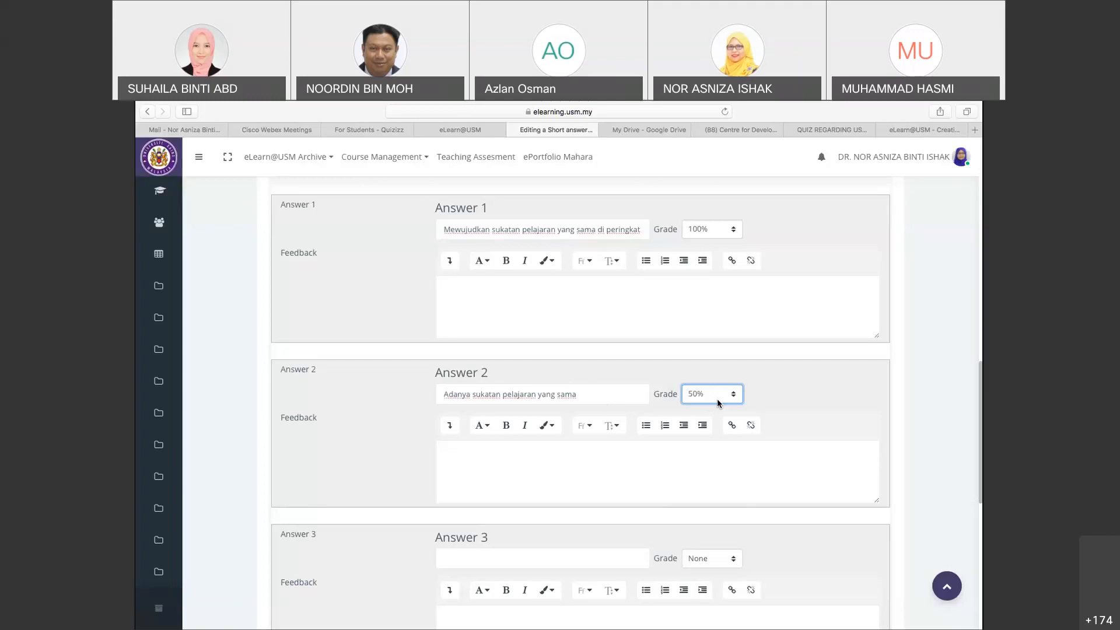
Paste the answer into Answer 3, shorten it to "sukatan pelajaran yang sama di peringkat sekolah", and set its grade to 70%
{"action": "scroll", "coordinate": [717, 403], "scroll_direction": "down", "scroll_amount": 3}
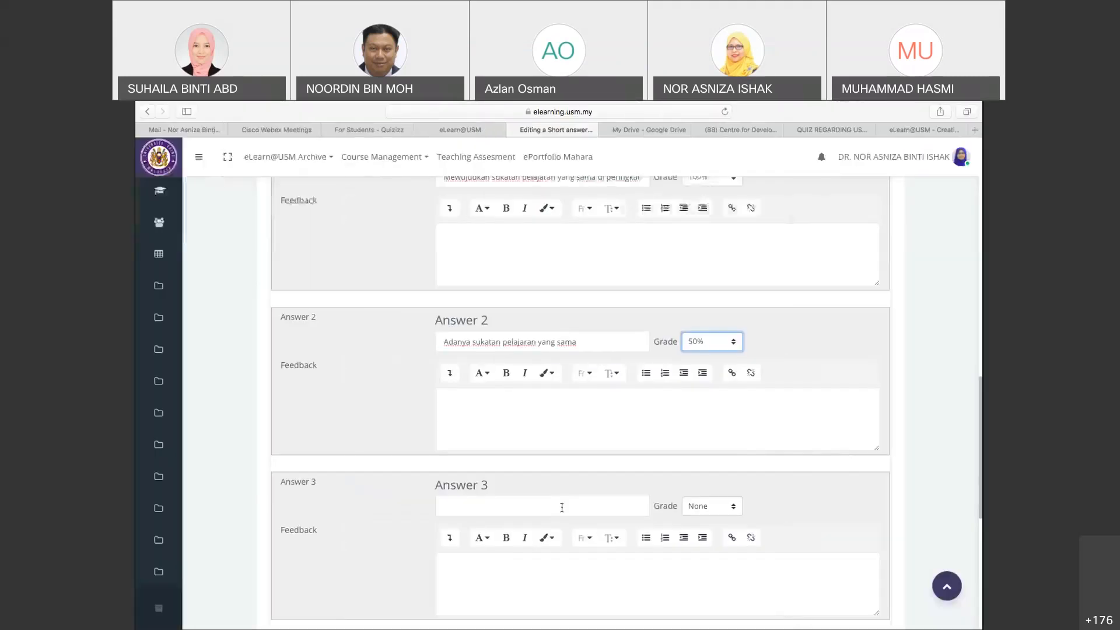
{"action": "left_click", "coordinate": [562, 507]}
{"action": "key", "text": "super+v"}
{"action": "scroll", "coordinate": [514, 500], "scroll_direction": "left", "scroll_amount": 5}
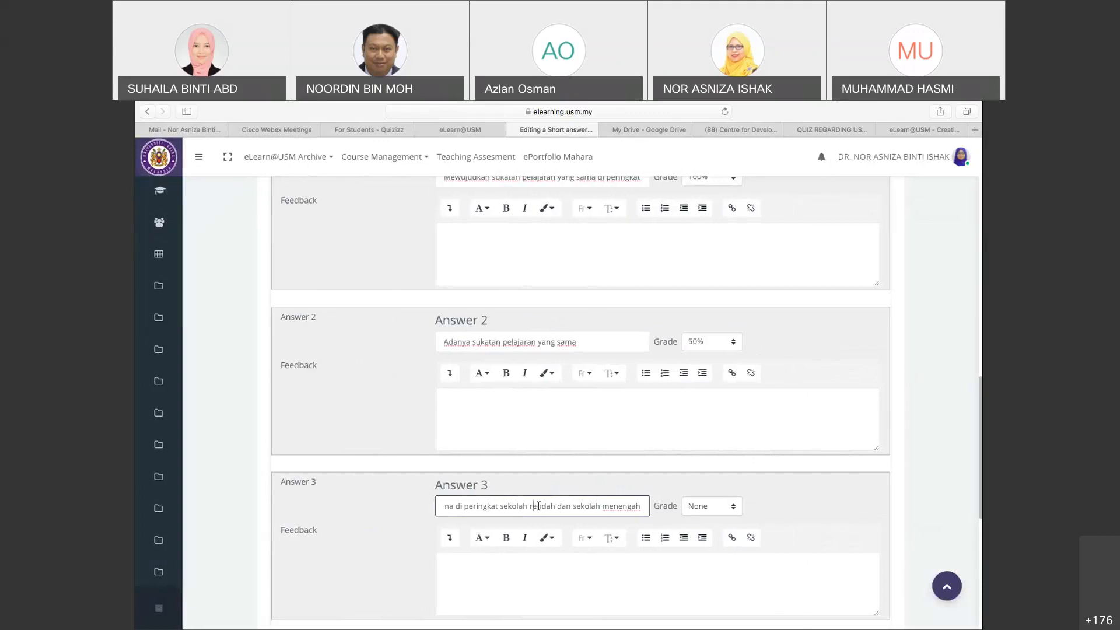
{"action": "key", "text": "Left"}
{"action": "key", "text": "Left"}
{"action": "key", "text": "Left"}
{"action": "key", "text": "Left"}
{"action": "key", "text": "Left"}
{"action": "key", "text": "Left"}
{"action": "key", "text": "Left"}
{"action": "key", "text": "Left"}
{"action": "key", "text": "Left"}
{"action": "key", "text": "Left"}
{"action": "key", "text": "Left"}
{"action": "key", "text": "Left"}
{"action": "key", "text": "Left"}
{"action": "key", "text": "Left"}
{"action": "key", "text": "Left"}
{"action": "key", "text": "Left"}
{"action": "key", "text": "Left"}
{"action": "key", "text": "Left"}
{"action": "key", "text": "Left"}
{"action": "key", "text": "Left"}
{"action": "key", "text": "Left"}
{"action": "key", "text": "Left"}
{"action": "key", "text": "Left"}
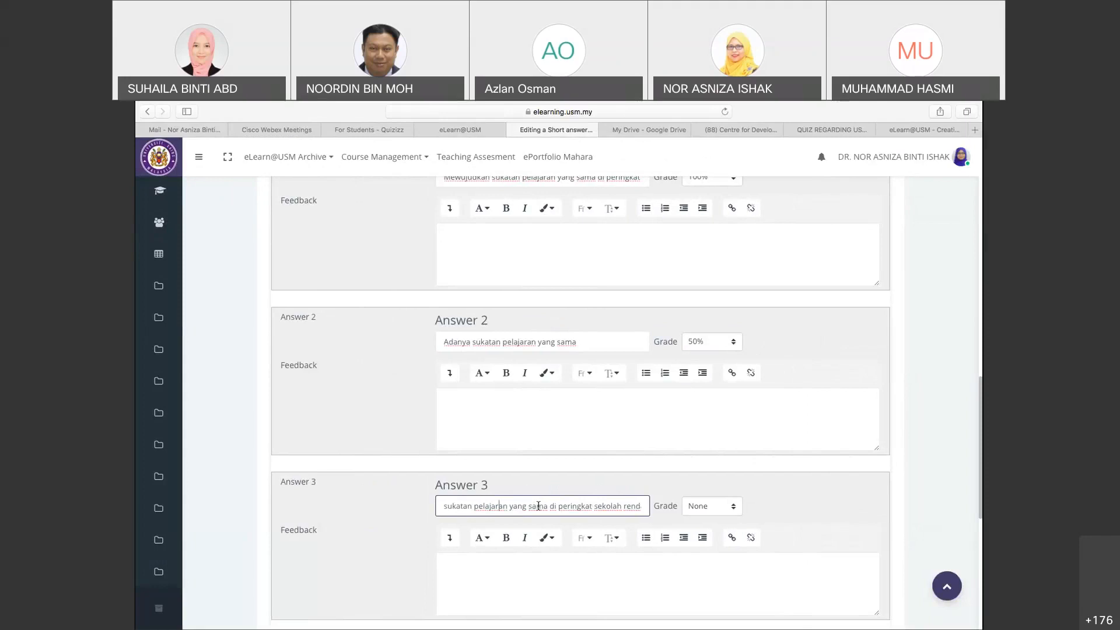
{"action": "key", "text": "Right"}
{"action": "key", "text": "Right"}
{"action": "key", "text": "Right"}
{"action": "key", "text": "Right"}
{"action": "key", "text": "Right"}
{"action": "key", "text": "Right"}
{"action": "key", "text": "Right"}
{"action": "key", "text": "Right"}
{"action": "key", "text": "Right"}
{"action": "key", "text": "Right"}
{"action": "key", "text": "Right"}
{"action": "left_click_drag", "start_coordinate": [626, 506], "coordinate": [658, 506]}
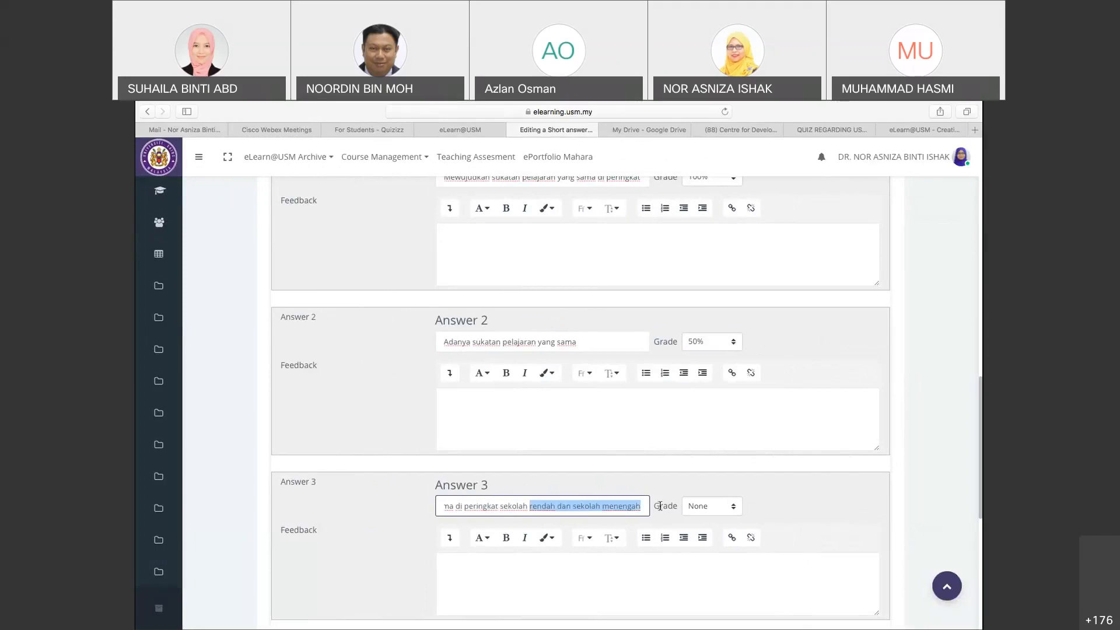
{"action": "key", "text": "BackSpace"}
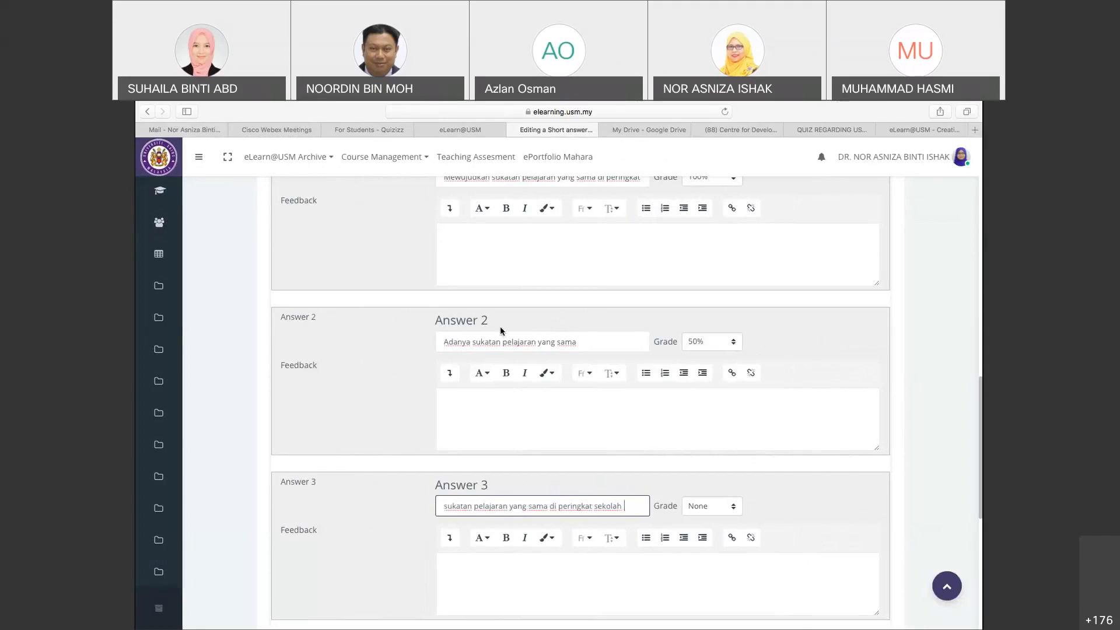
{"action": "left_click", "coordinate": [733, 511]}
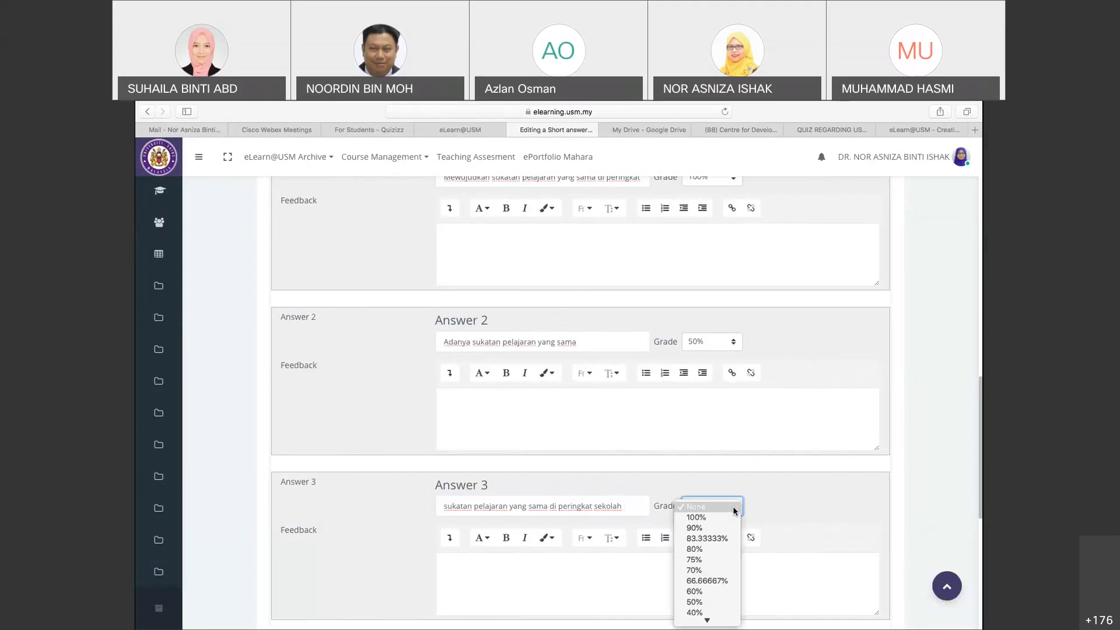
{"action": "left_click", "coordinate": [716, 569]}
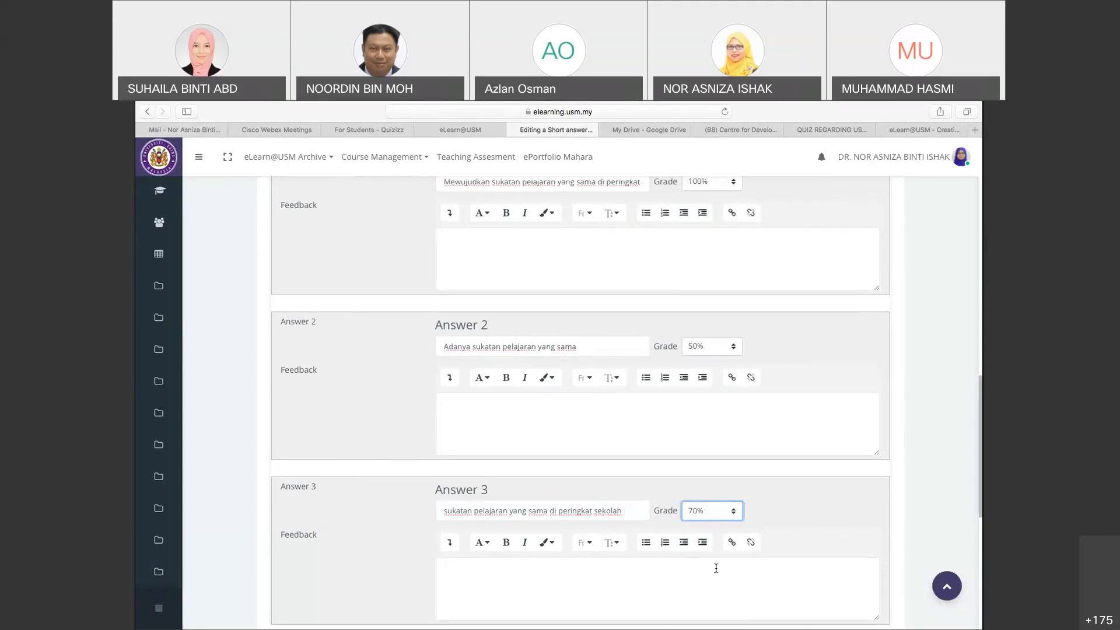
Review the three graded answers and save the short answer question to the question bank
{"action": "scroll", "coordinate": [716, 568], "scroll_direction": "down", "scroll_amount": 3}
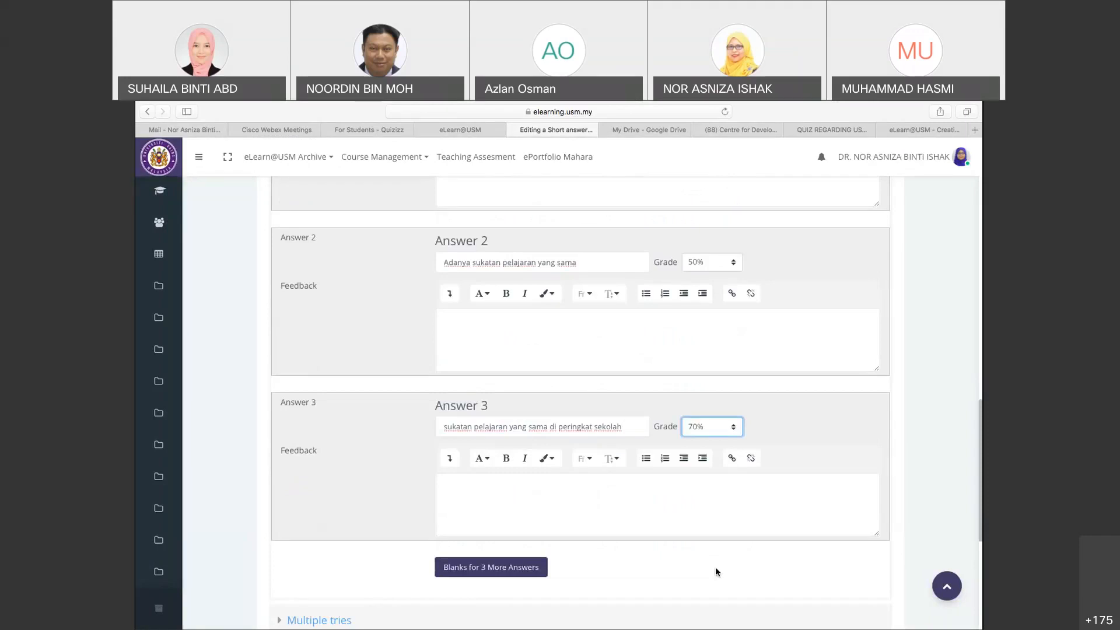
{"action": "scroll", "coordinate": [717, 571], "scroll_direction": "up", "scroll_amount": 10}
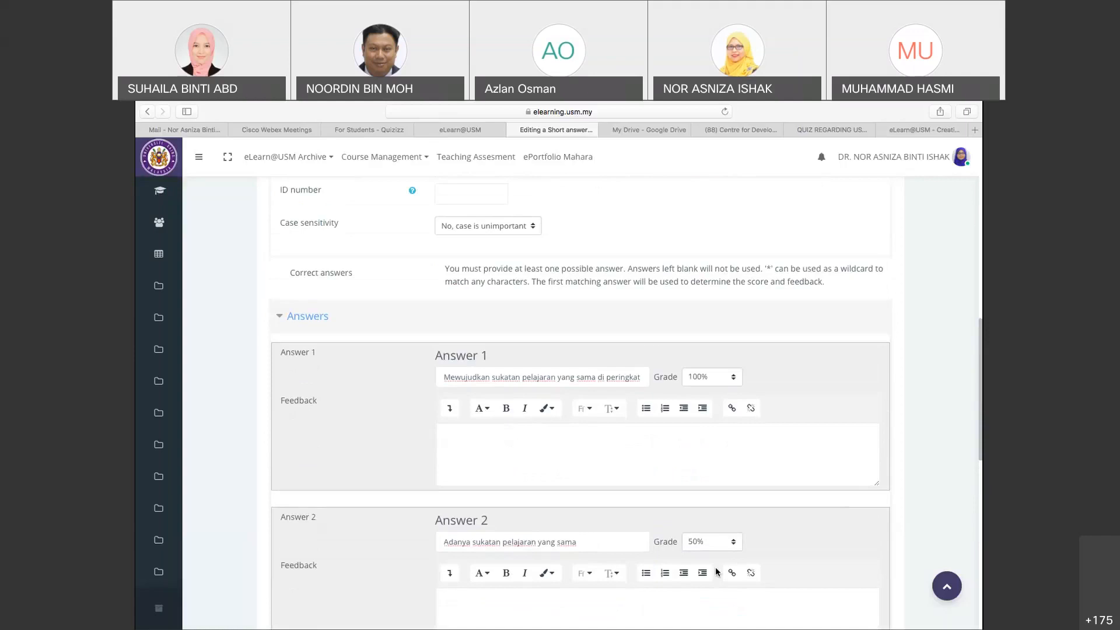
{"action": "scroll", "coordinate": [717, 571], "scroll_direction": "down", "scroll_amount": 5}
{"action": "scroll", "coordinate": [715, 565], "scroll_direction": "down", "scroll_amount": 9}
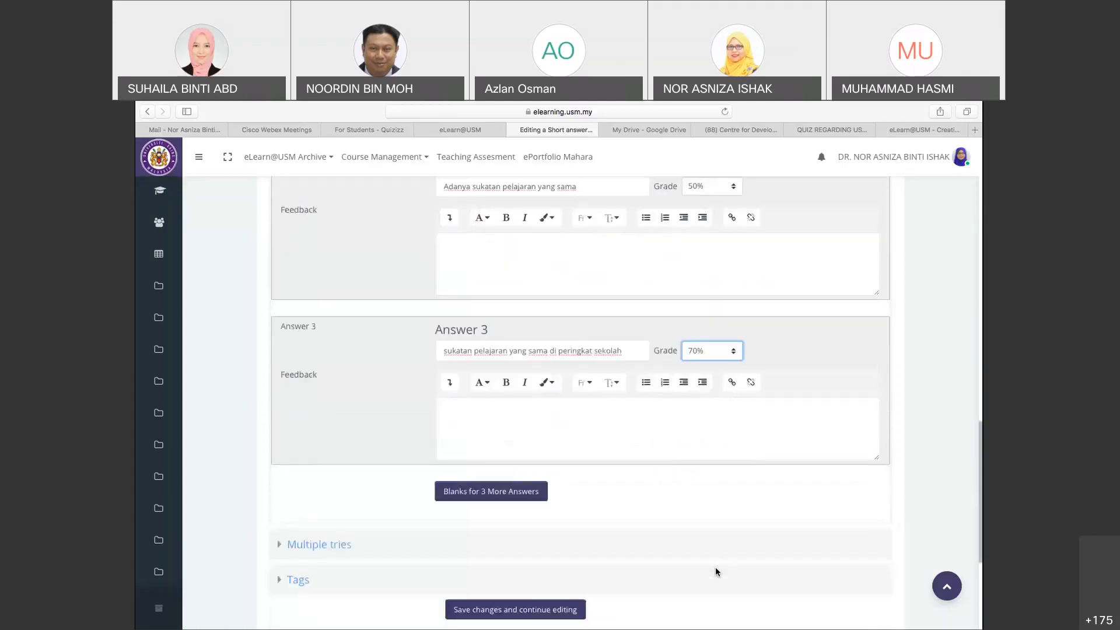
{"action": "left_click", "coordinate": [478, 581]}
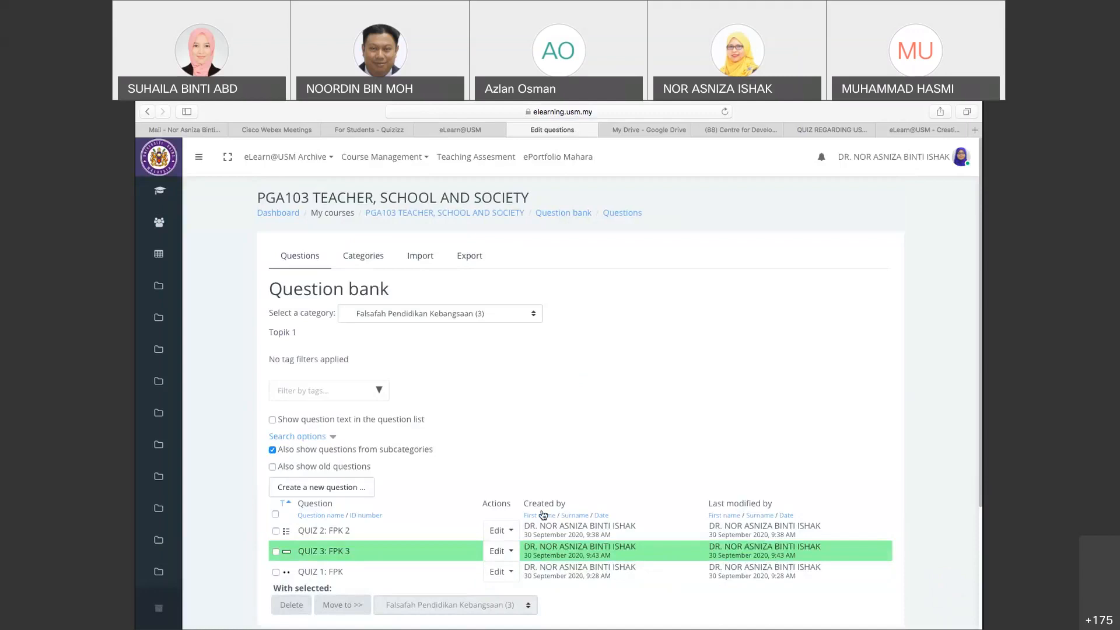
Review the question list in the Falsafah Pendidikan Kebangsaan category and return to the PGA103 TEACHER, SCHOOL AND SOCIETY course page
{"action": "scroll", "coordinate": [607, 436], "scroll_direction": "down", "scroll_amount": 1}
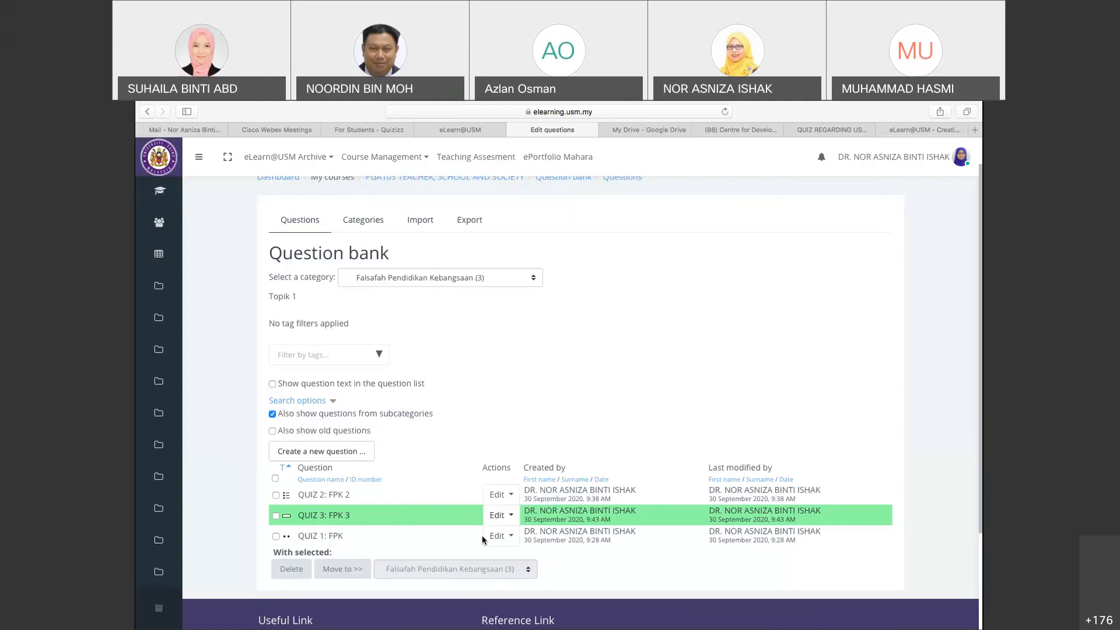
{"action": "scroll", "coordinate": [482, 534], "scroll_direction": "down", "scroll_amount": 2}
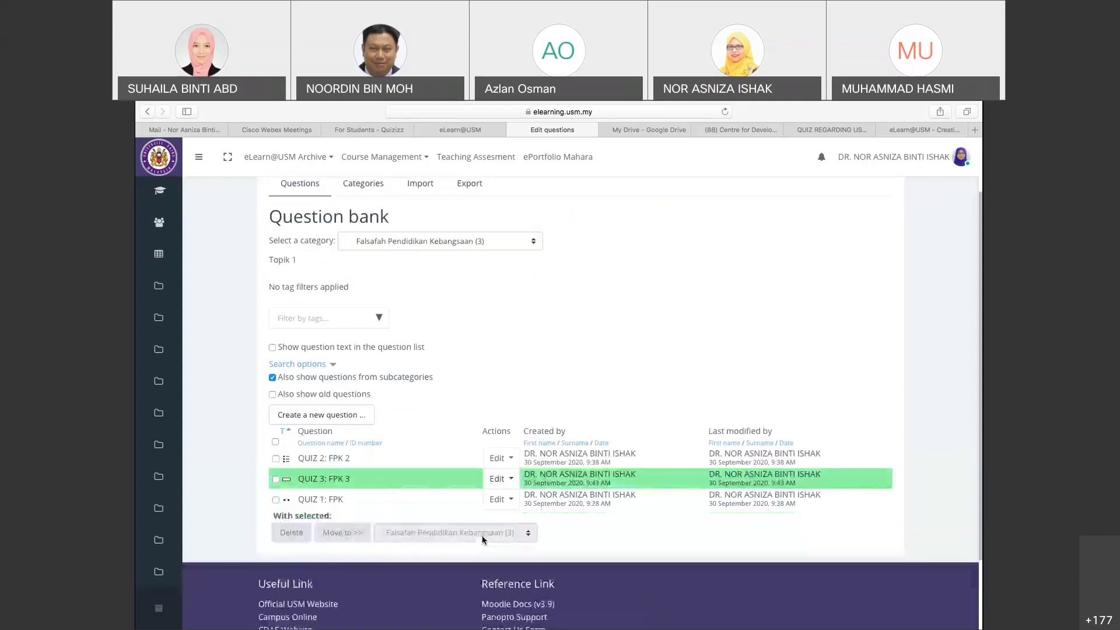
{"action": "scroll", "coordinate": [481, 534], "scroll_direction": "up", "scroll_amount": 2}
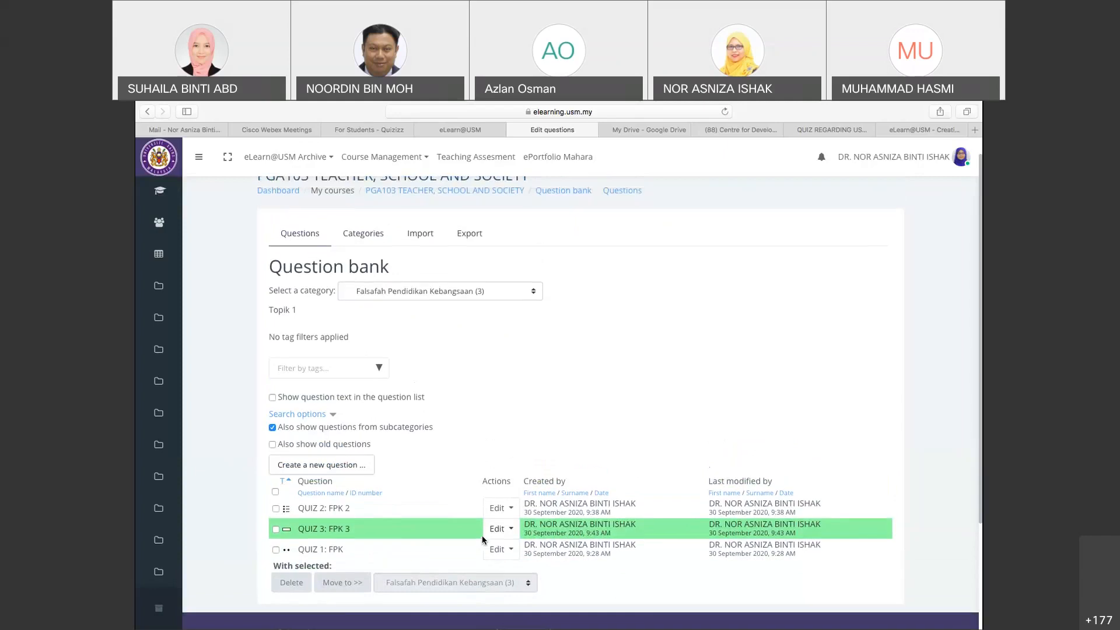
{"action": "scroll", "coordinate": [482, 534], "scroll_direction": "up", "scroll_amount": 1}
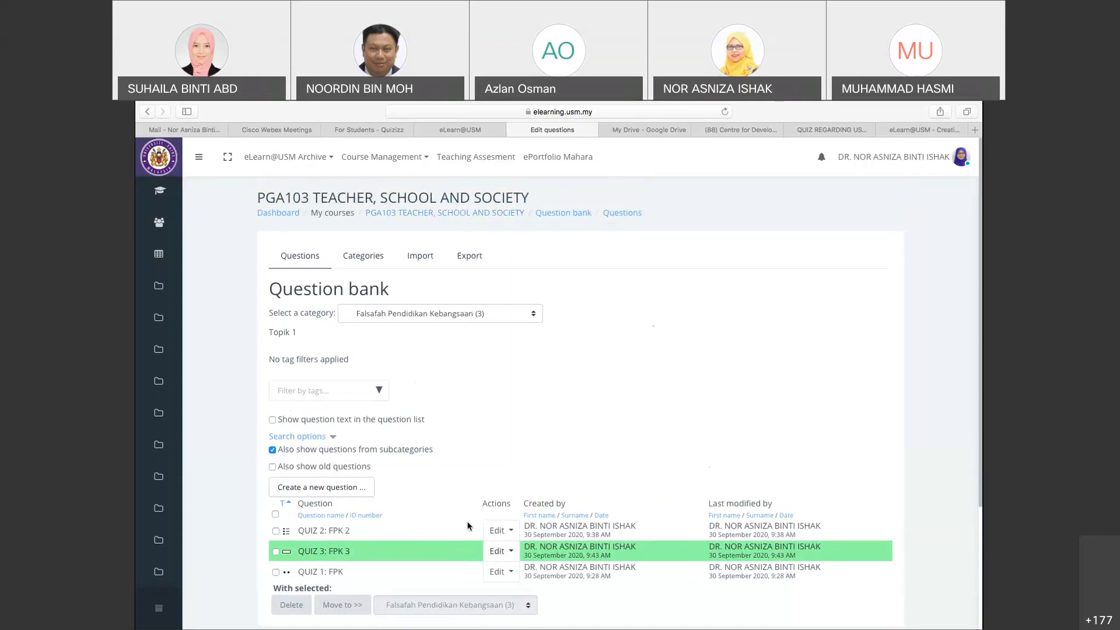
{"action": "left_click", "coordinate": [476, 213]}
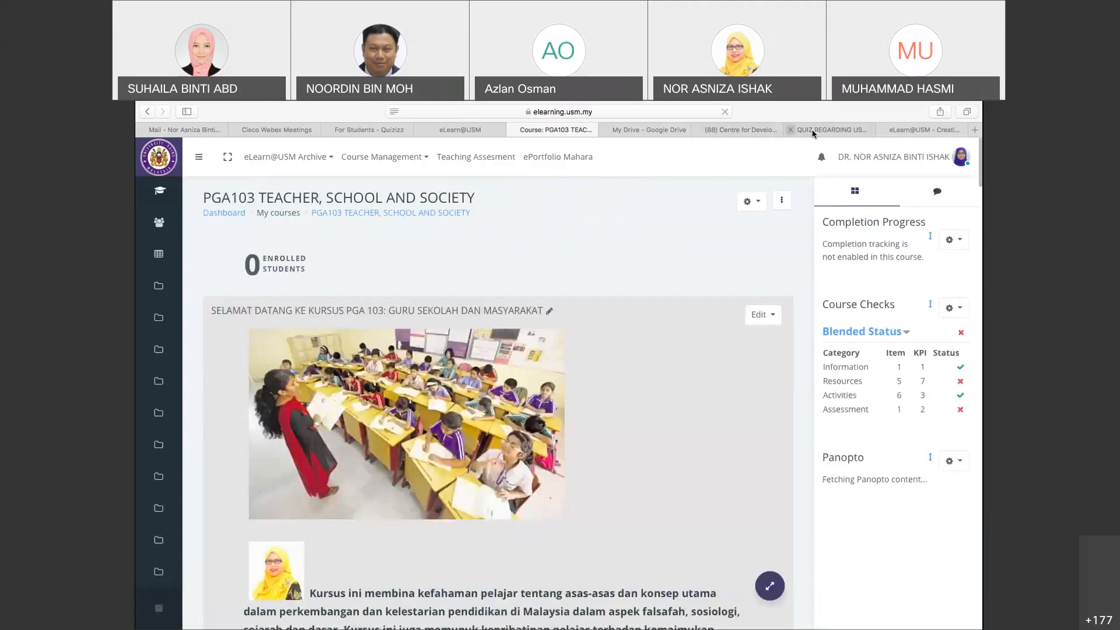
Switch to the eLearn@USM guide site, review Task 10 on adding questions to the question bank, and open the Creating Quiz page
{"action": "left_click", "coordinate": [898, 130]}
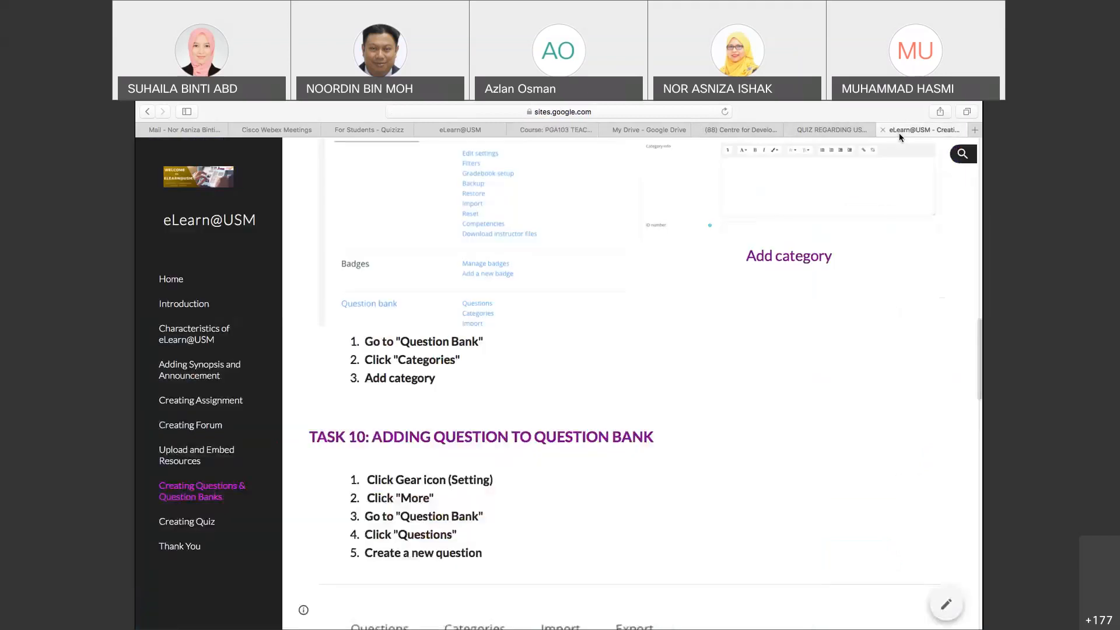
{"action": "scroll", "coordinate": [555, 460], "scroll_direction": "down", "scroll_amount": 3}
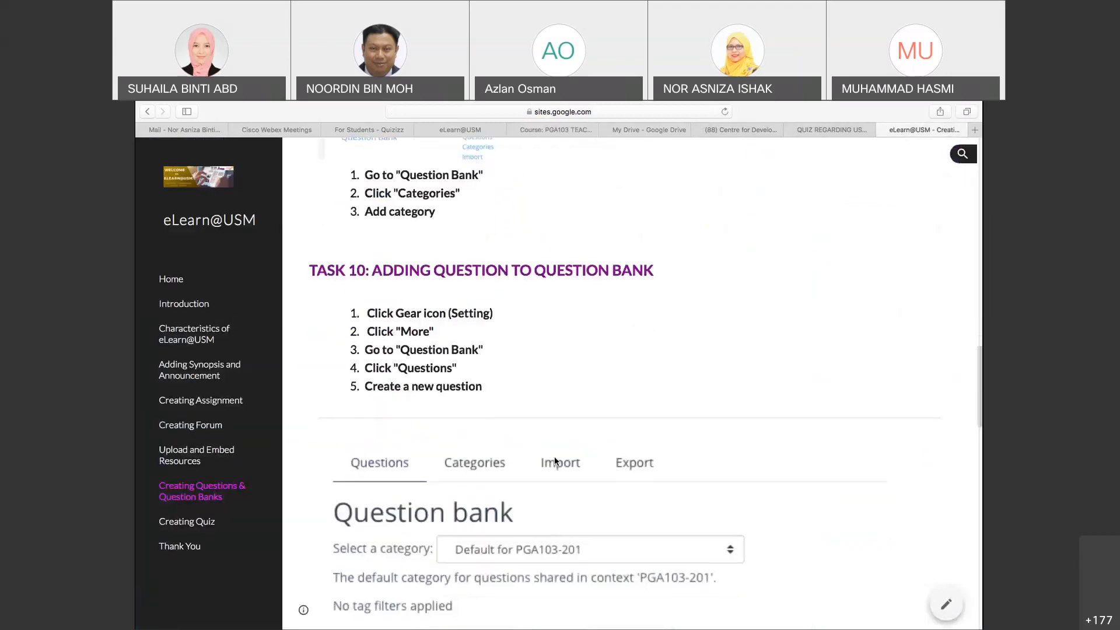
{"action": "scroll", "coordinate": [555, 461], "scroll_direction": "down", "scroll_amount": 7}
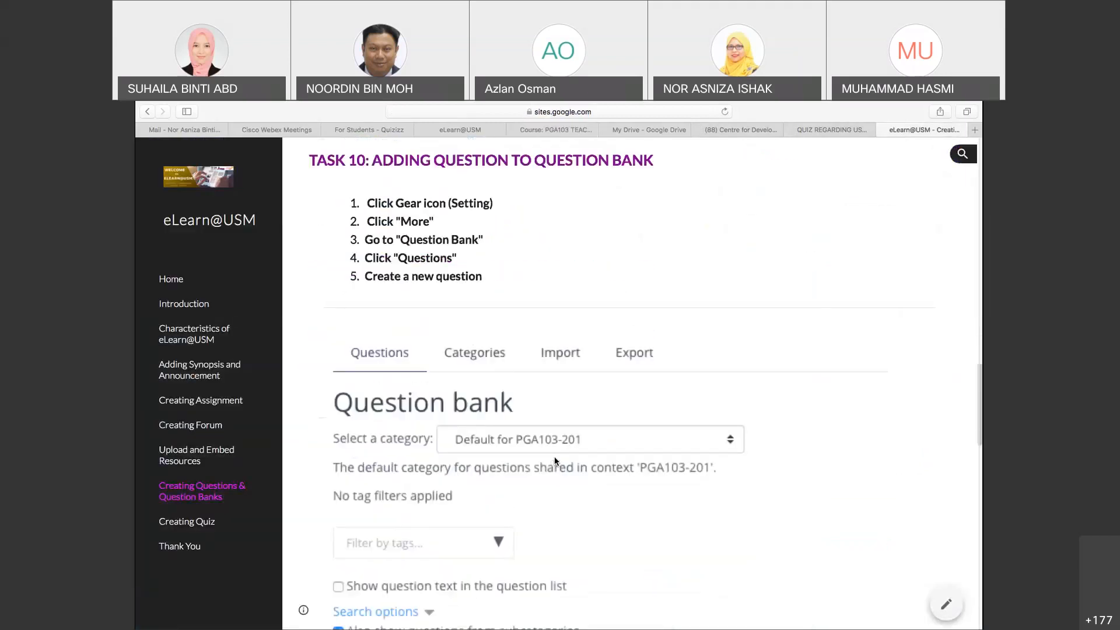
{"action": "scroll", "coordinate": [555, 461], "scroll_direction": "down", "scroll_amount": 8}
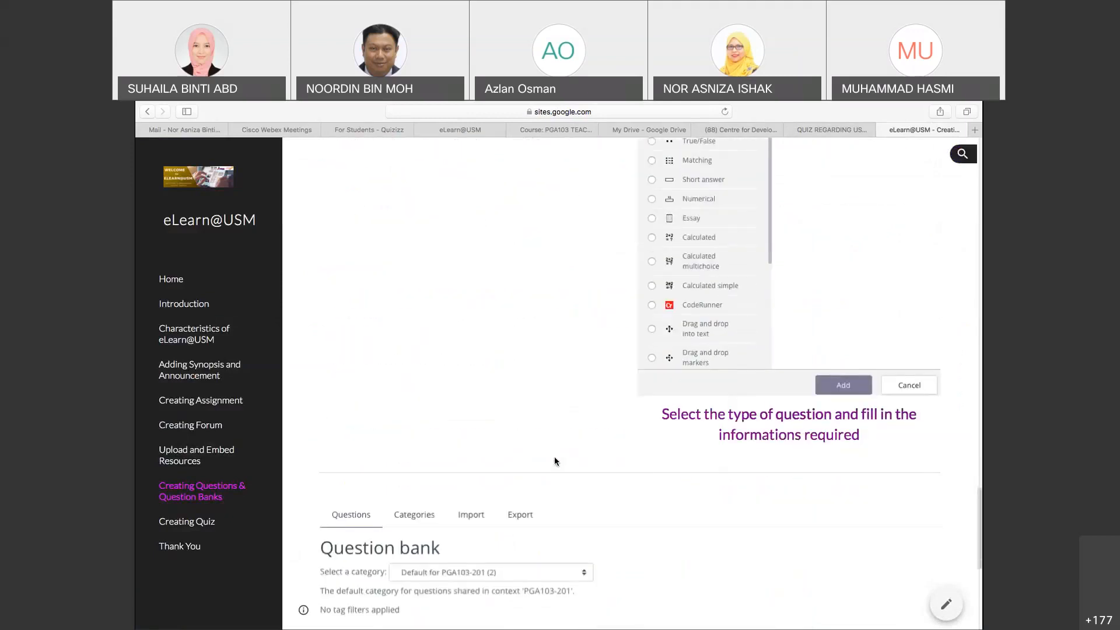
{"action": "scroll", "coordinate": [555, 461], "scroll_direction": "down", "scroll_amount": 1}
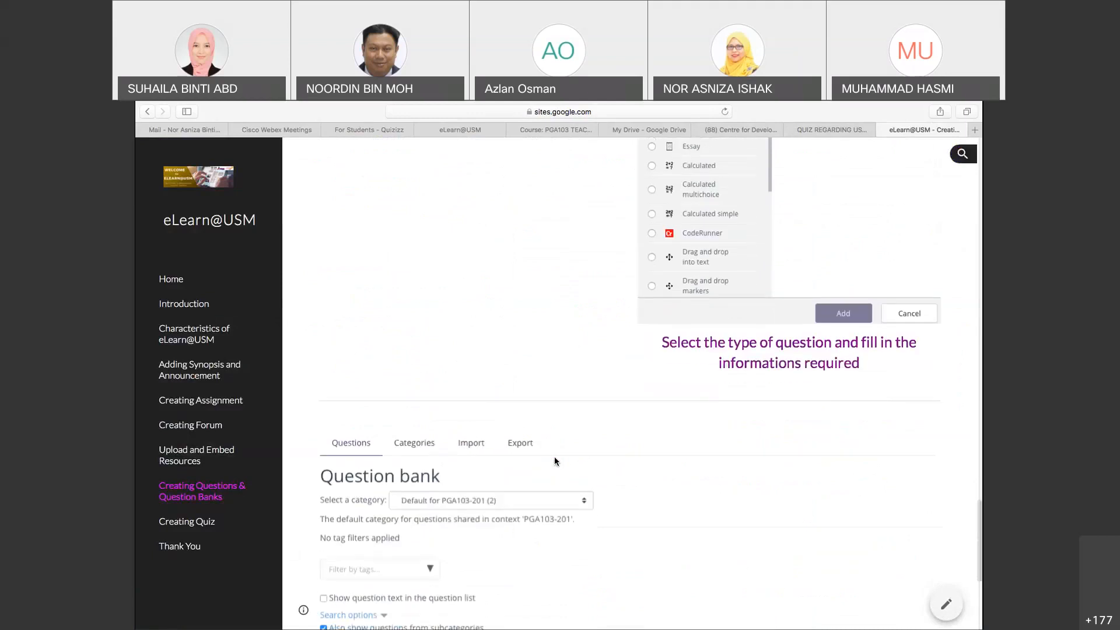
{"action": "scroll", "coordinate": [554, 461], "scroll_direction": "up", "scroll_amount": 3}
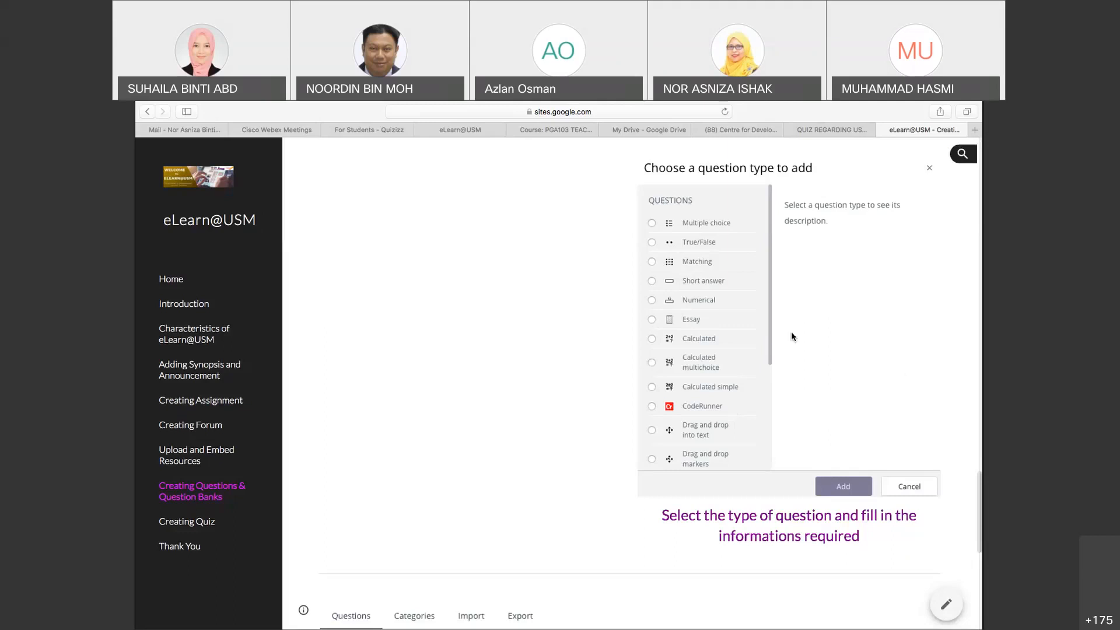
{"action": "left_click", "coordinate": [192, 521]}
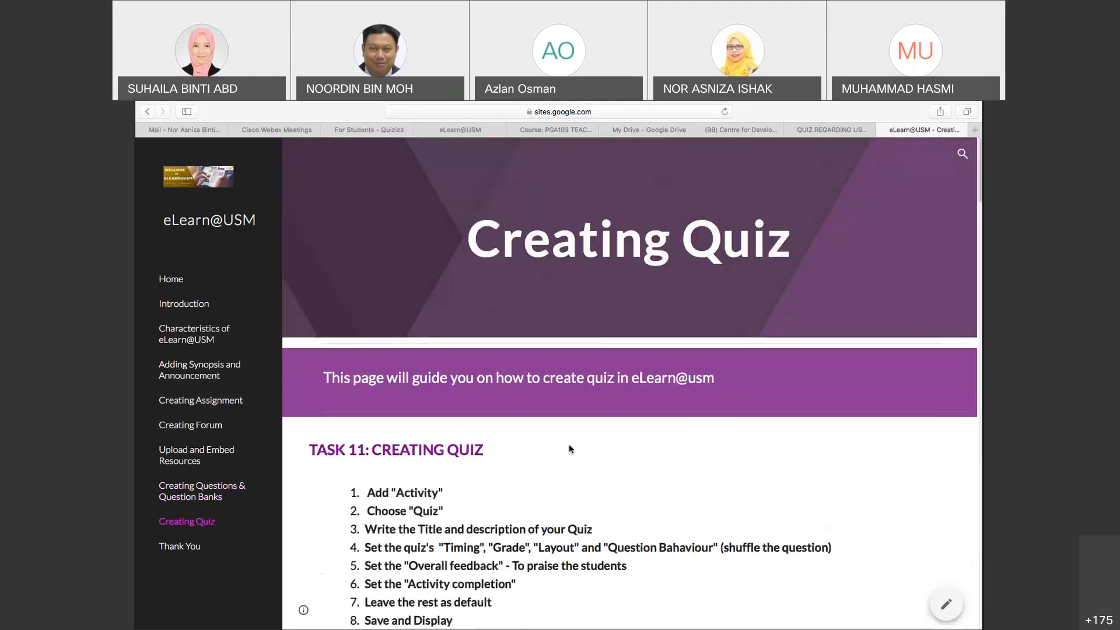
Examine the Task 11 instructions and example images on the Creating Quiz guide page, up to the start of Task 12
{"action": "scroll", "coordinate": [570, 448], "scroll_direction": "down", "scroll_amount": 3}
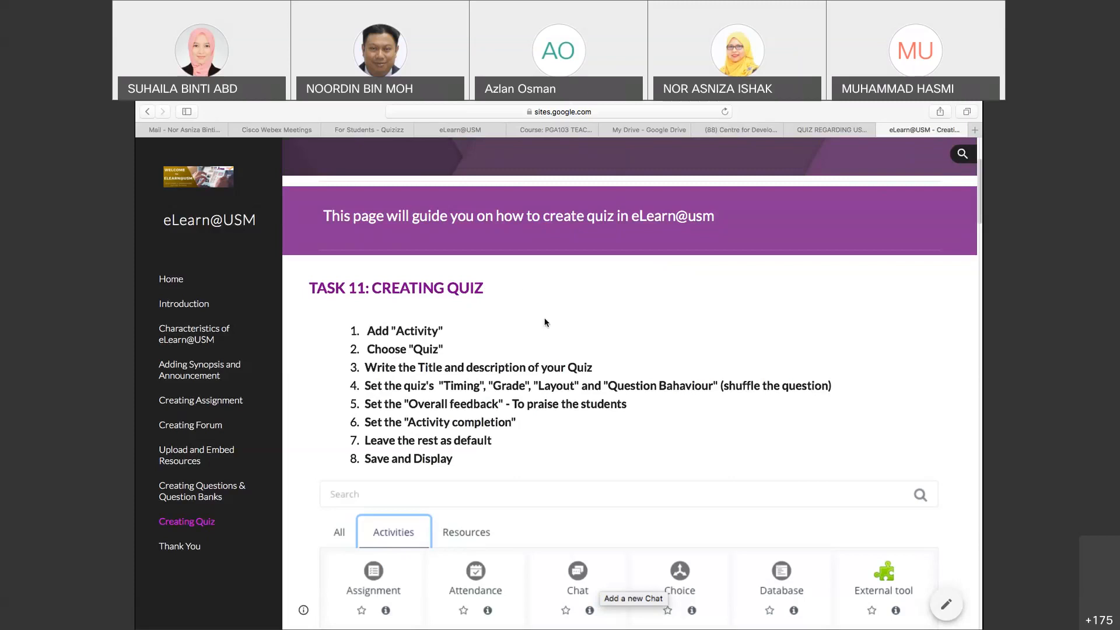
{"action": "scroll", "coordinate": [546, 322], "scroll_direction": "up", "scroll_amount": 3}
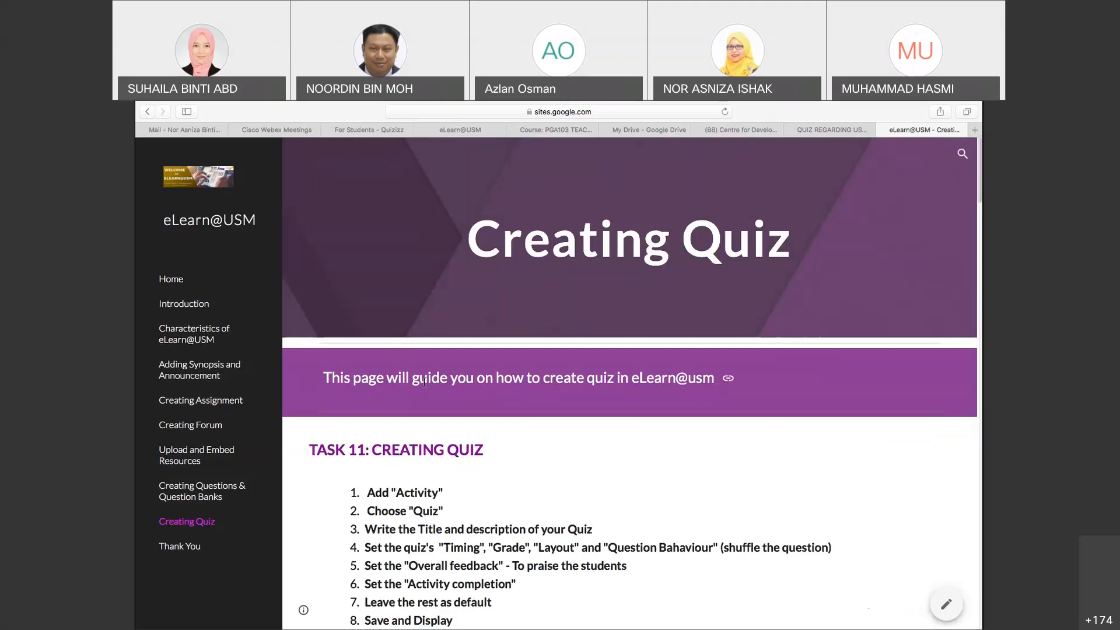
{"action": "scroll", "coordinate": [633, 490], "scroll_direction": "down", "scroll_amount": 2}
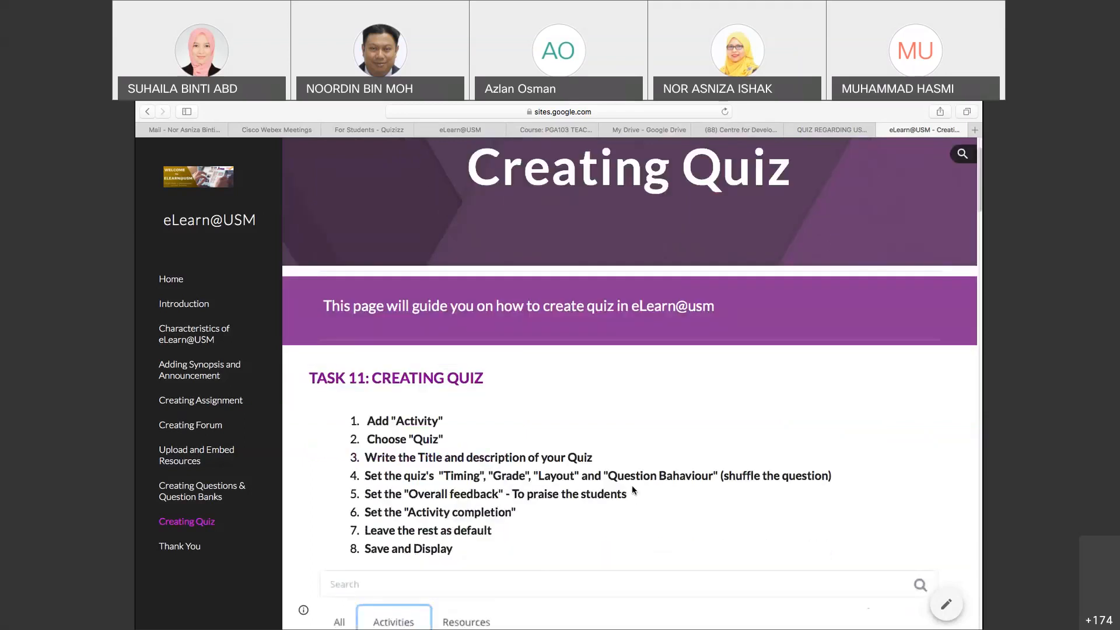
{"action": "scroll", "coordinate": [632, 490], "scroll_direction": "down", "scroll_amount": 2}
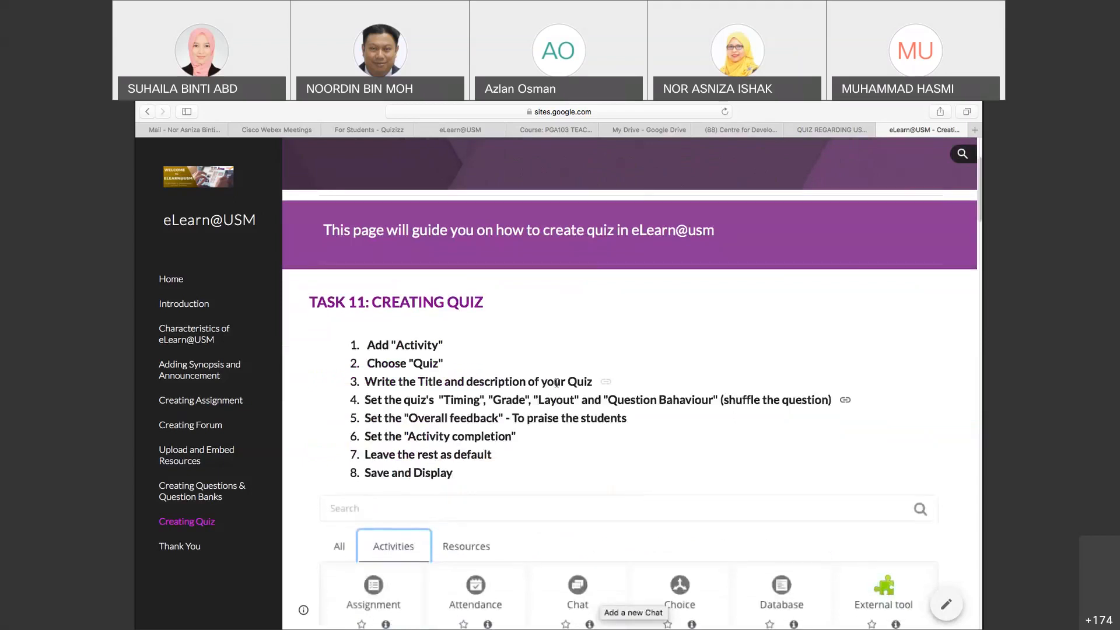
{"action": "scroll", "coordinate": [557, 383], "scroll_direction": "down", "scroll_amount": 2}
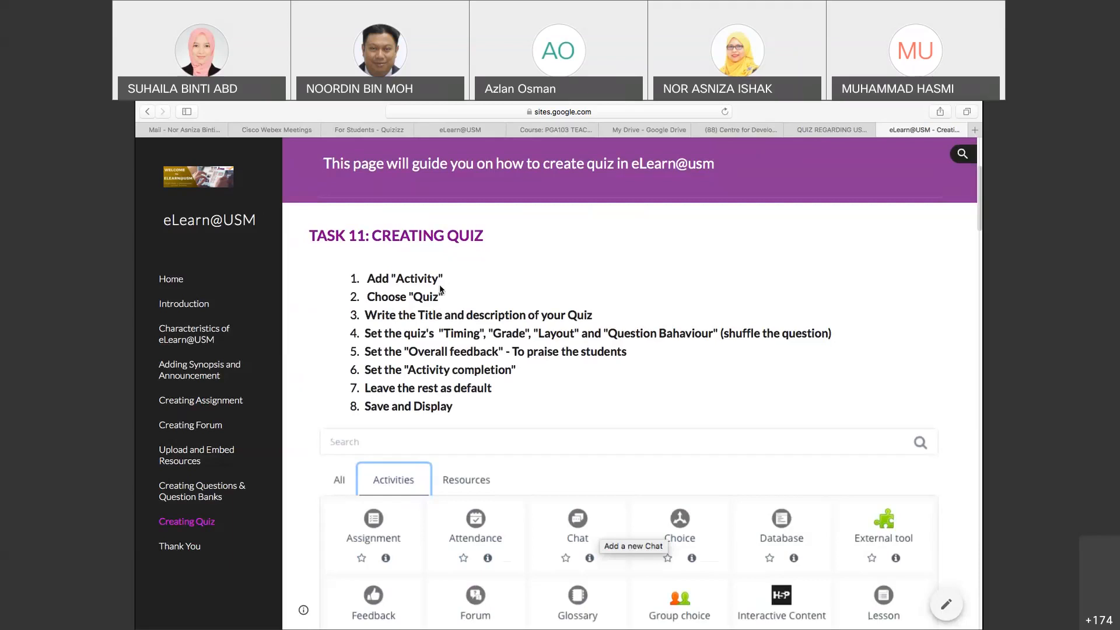
{"action": "scroll", "coordinate": [446, 297], "scroll_direction": "down", "scroll_amount": 2}
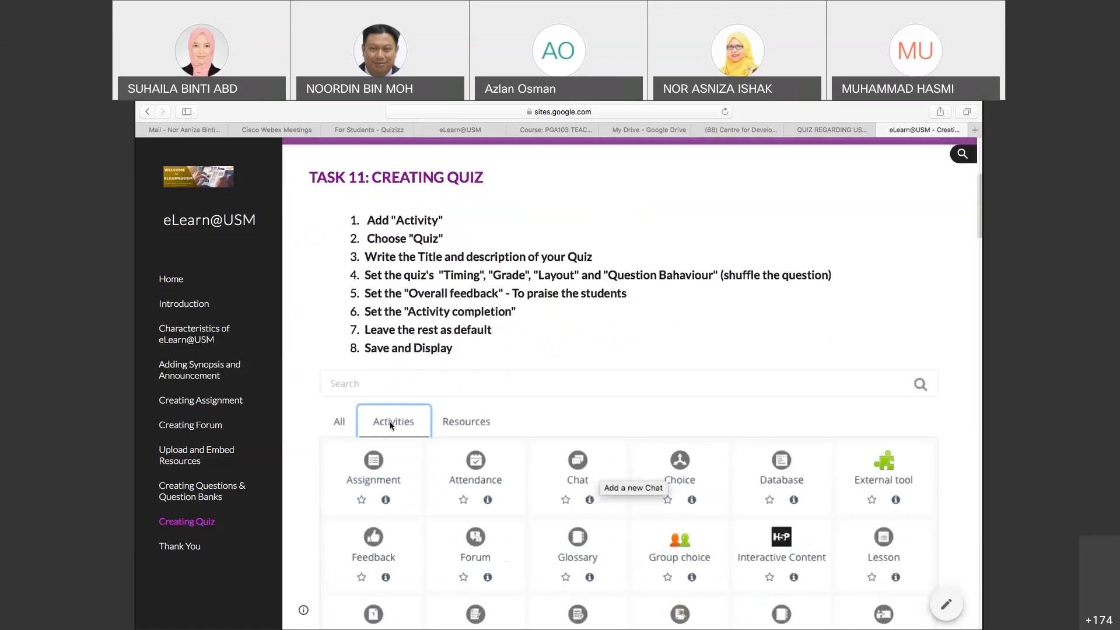
{"action": "scroll", "coordinate": [391, 424], "scroll_direction": "down", "scroll_amount": 3}
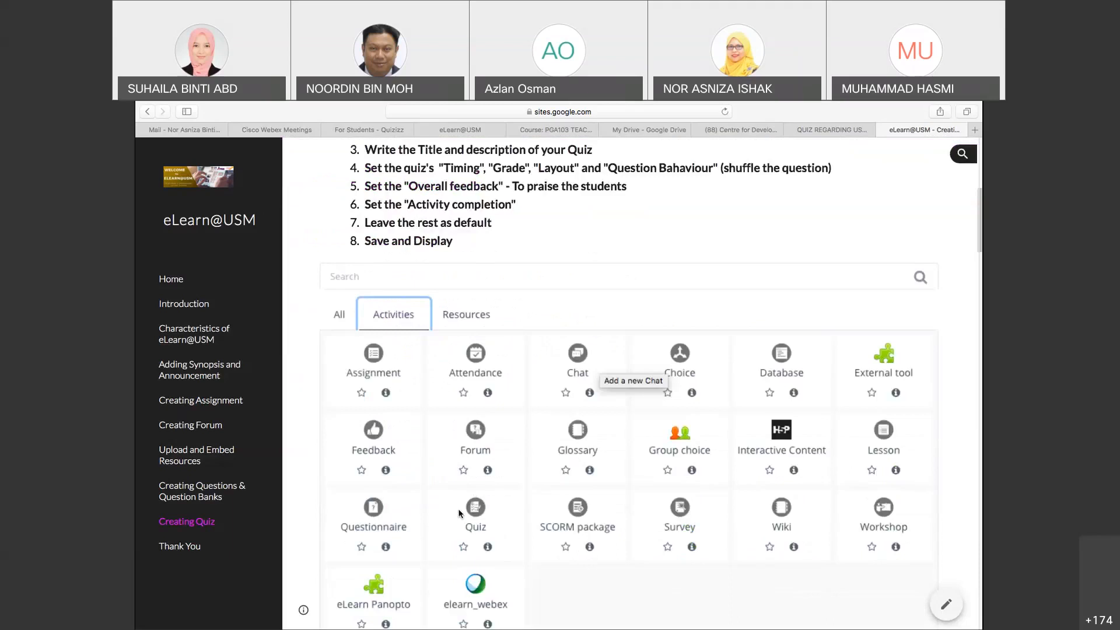
{"action": "scroll", "coordinate": [459, 514], "scroll_direction": "up", "scroll_amount": 2}
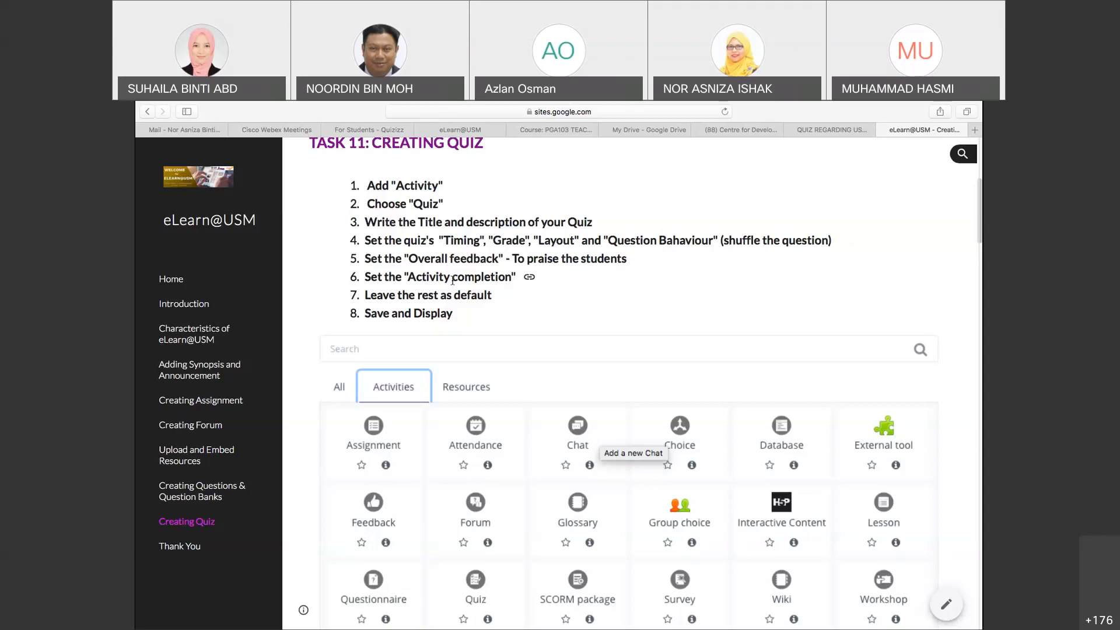
{"action": "scroll", "coordinate": [453, 281], "scroll_direction": "down", "scroll_amount": 5}
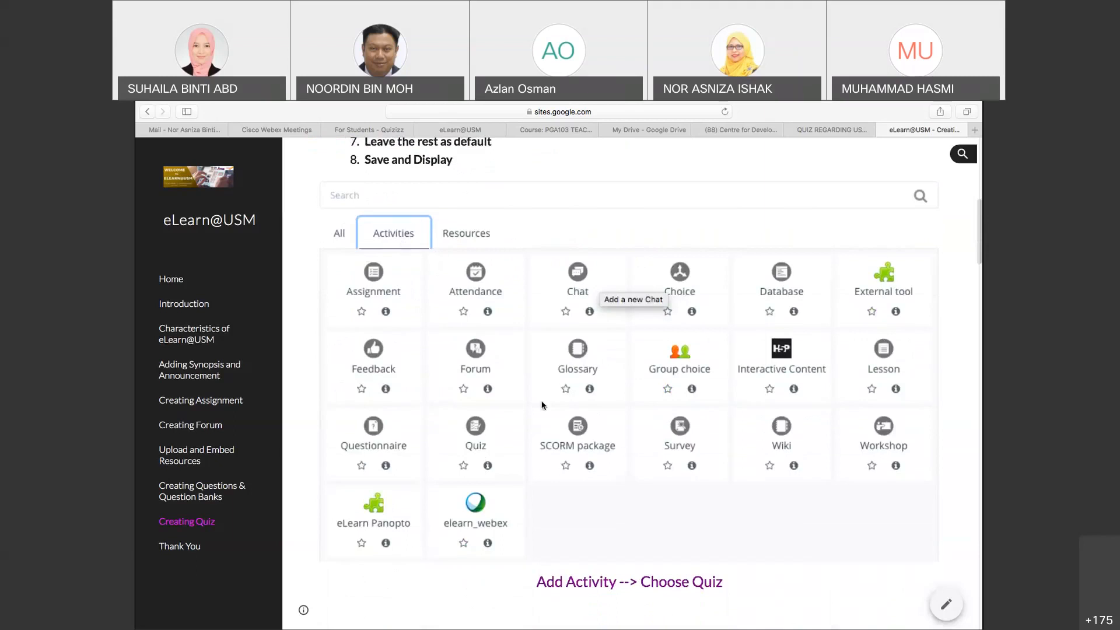
{"action": "scroll", "coordinate": [467, 439], "scroll_direction": "down", "scroll_amount": 12}
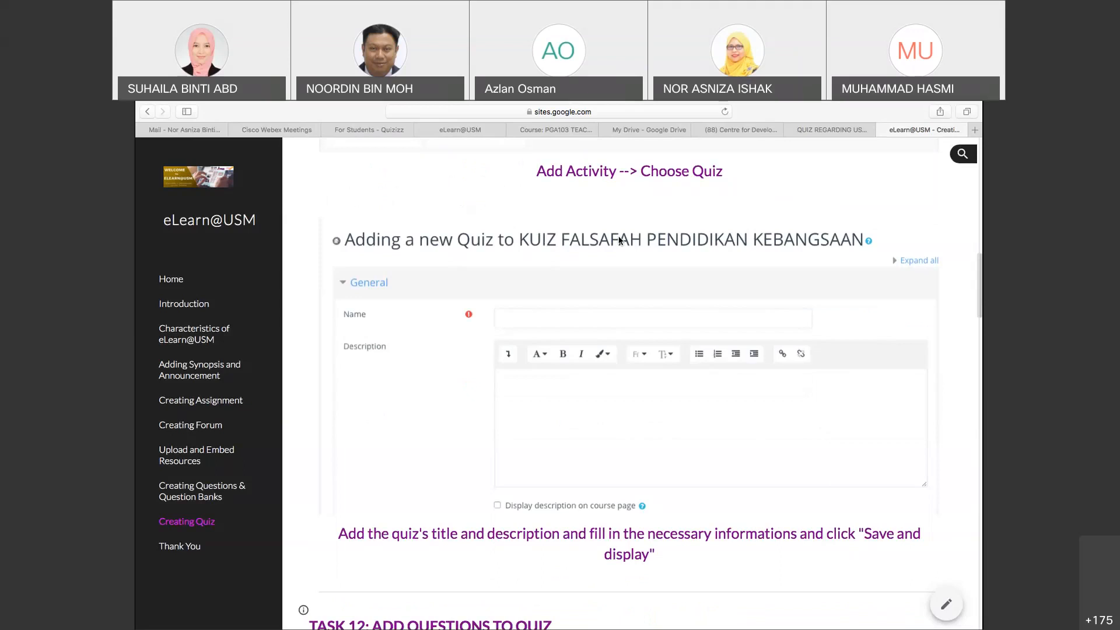
{"action": "scroll", "coordinate": [619, 240], "scroll_direction": "down", "scroll_amount": 2}
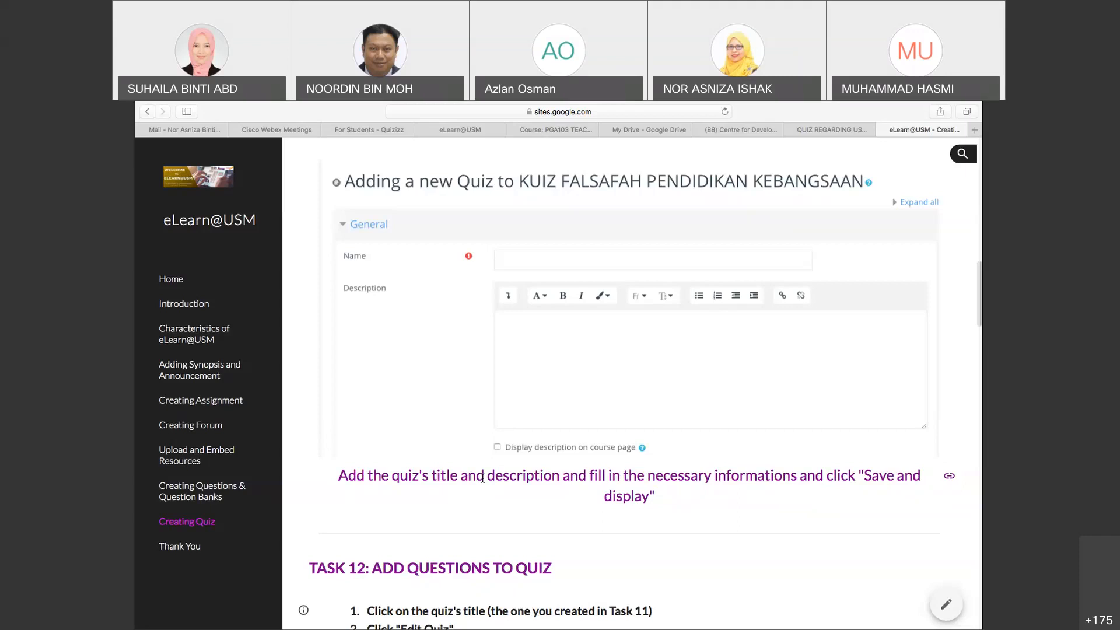
{"action": "scroll", "coordinate": [482, 478], "scroll_direction": "down", "scroll_amount": 2}
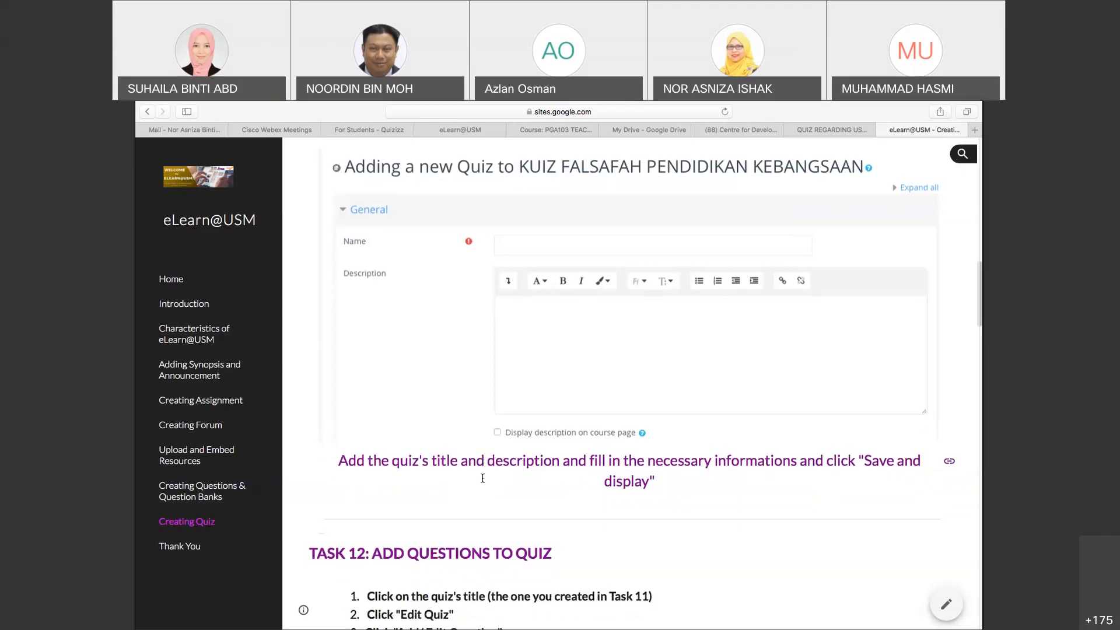
{"action": "scroll", "coordinate": [482, 482], "scroll_direction": "up", "scroll_amount": 6}
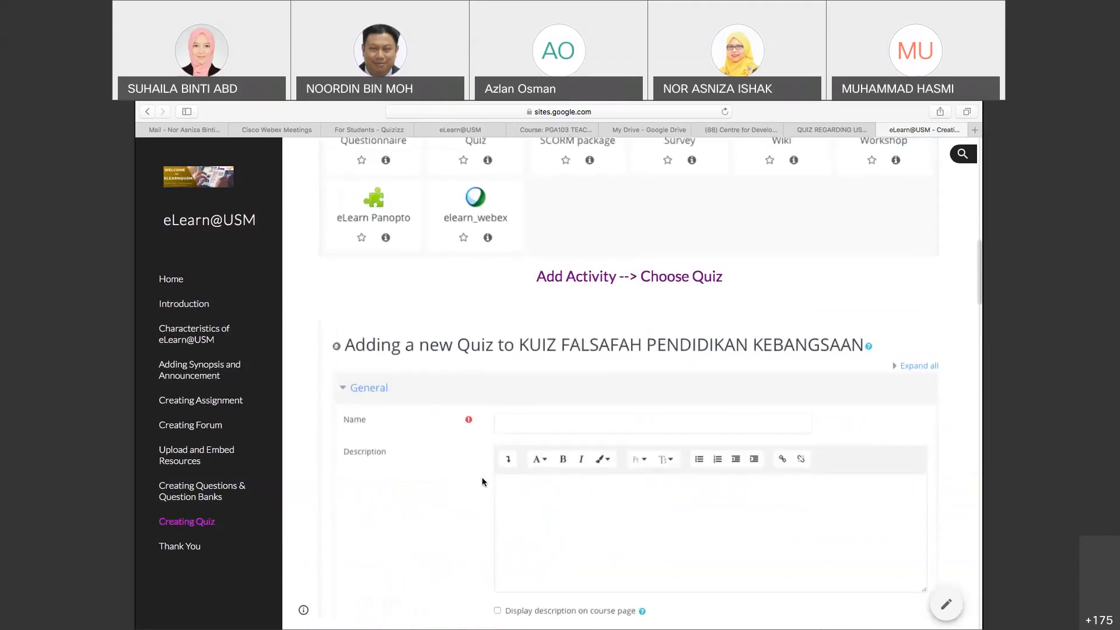
{"action": "scroll", "coordinate": [482, 481], "scroll_direction": "up", "scroll_amount": 14}
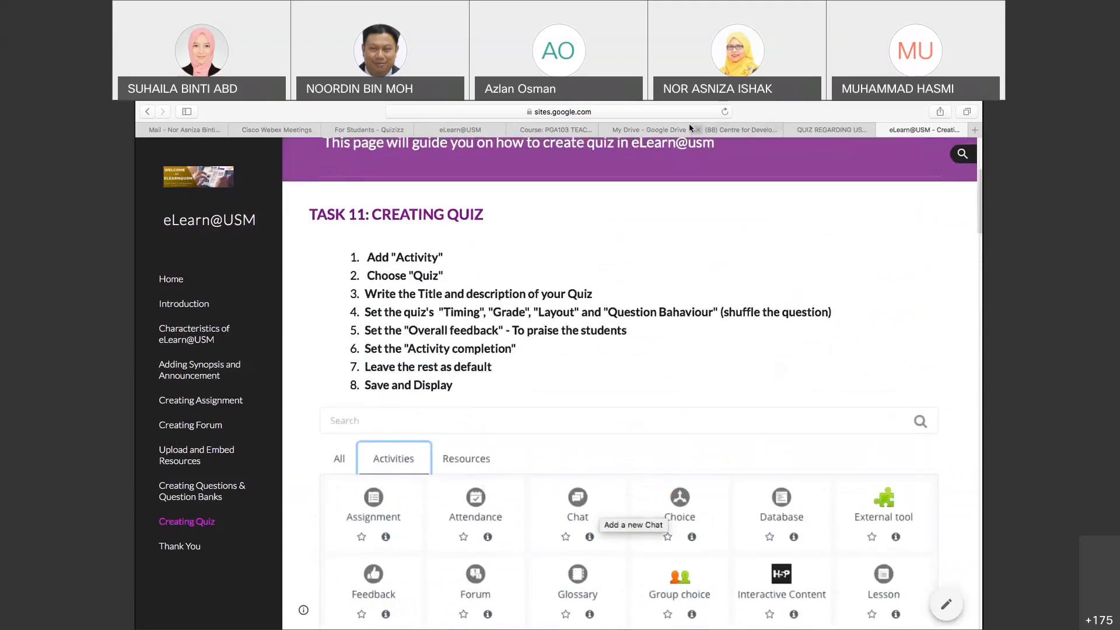
Switch to the PGA103 course page and delete the existing KUIZ FALSAFAH PENDIDIKAN KEBANGSAAN quiz from the FALSAFAH PENDIDIKAN KEBANGSAAN section
{"action": "left_click", "coordinate": [540, 131]}
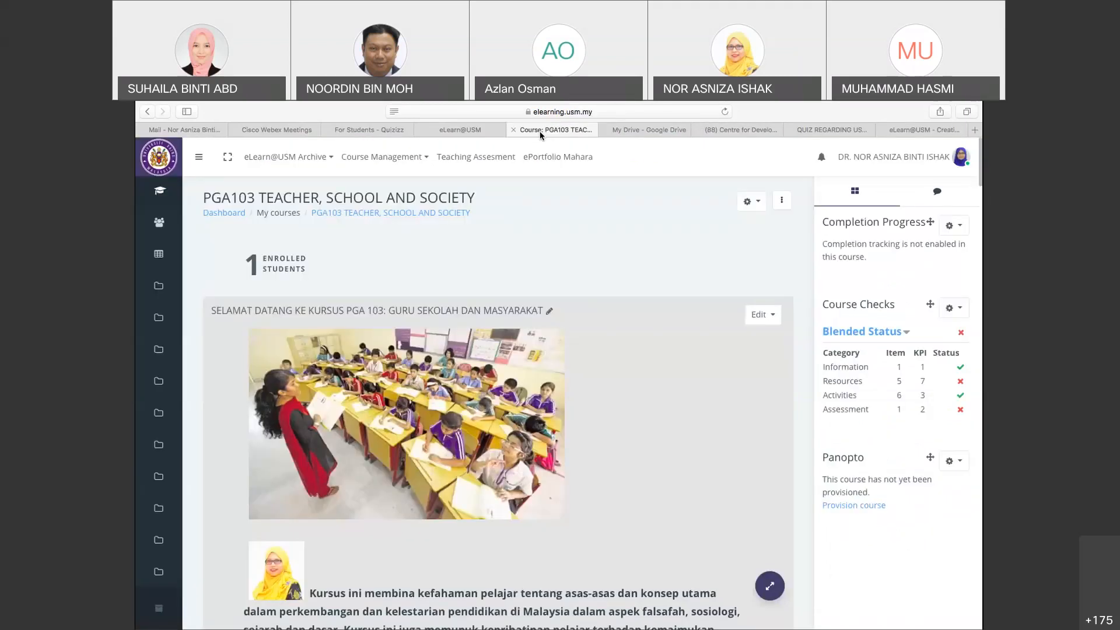
{"action": "scroll", "coordinate": [618, 367], "scroll_direction": "down", "scroll_amount": 20}
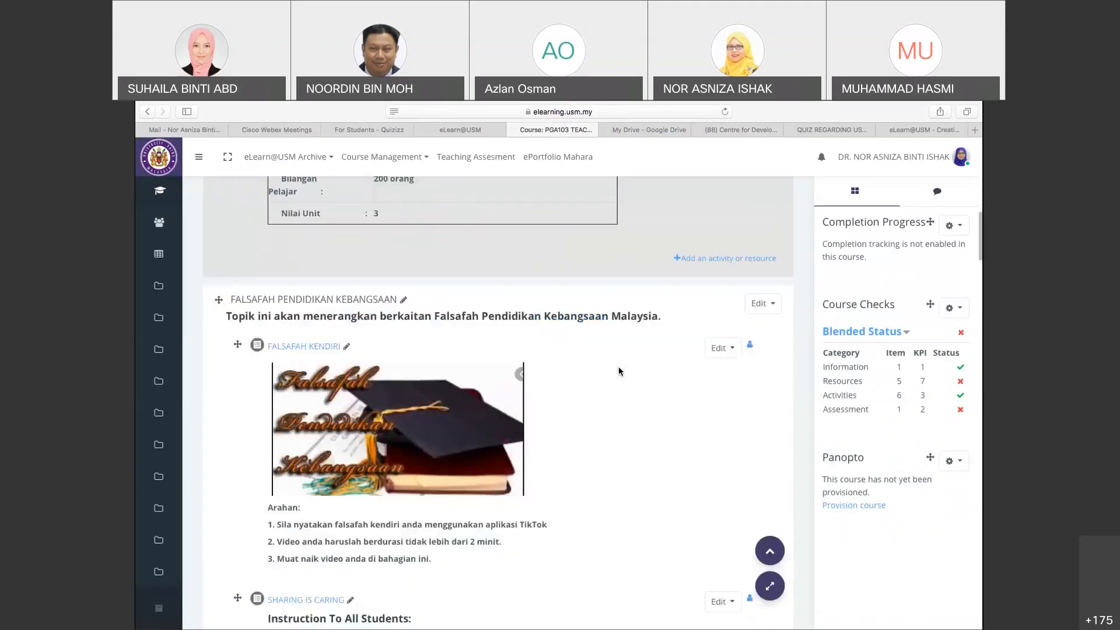
{"action": "scroll", "coordinate": [619, 369], "scroll_direction": "down", "scroll_amount": 10}
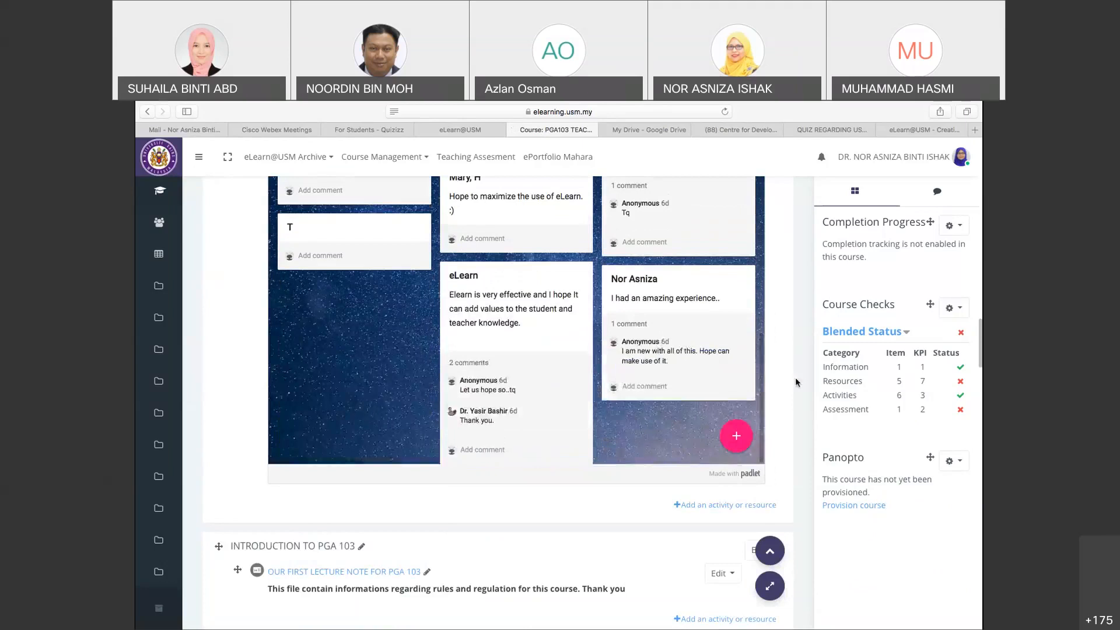
{"action": "scroll", "coordinate": [794, 379], "scroll_direction": "down", "scroll_amount": 10}
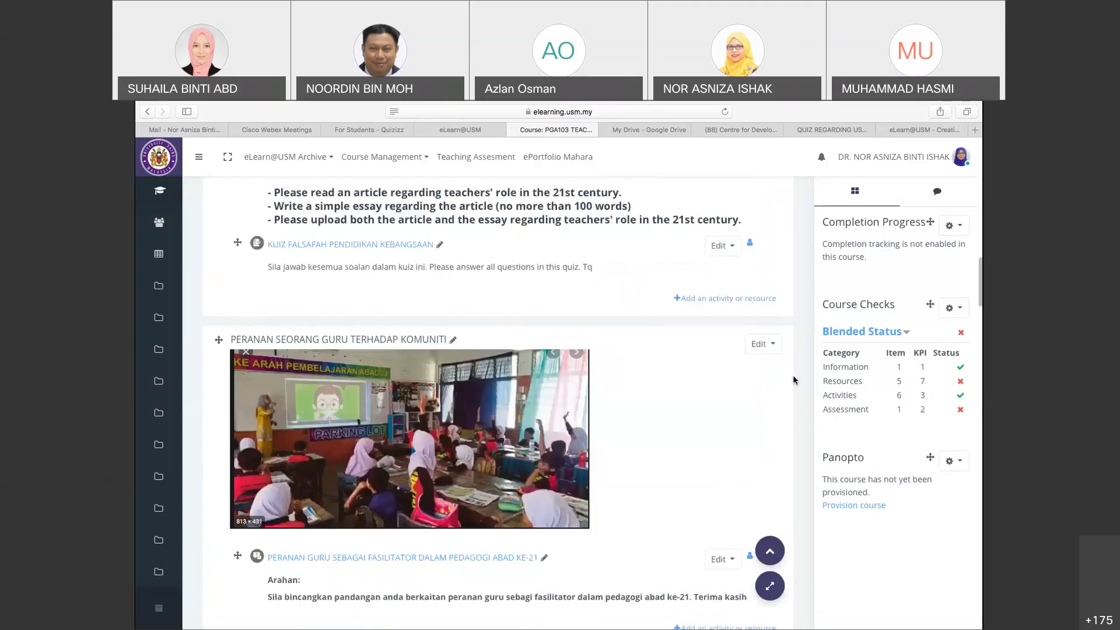
{"action": "scroll", "coordinate": [793, 379], "scroll_direction": "up", "scroll_amount": 3}
{"action": "scroll", "coordinate": [793, 380], "scroll_direction": "up", "scroll_amount": 2}
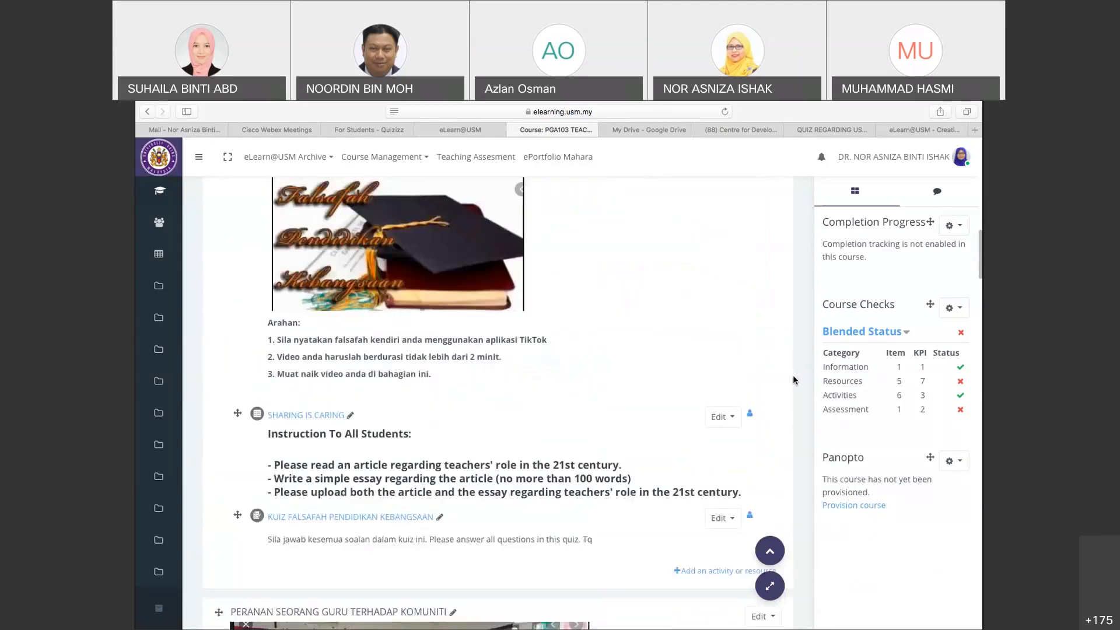
{"action": "scroll", "coordinate": [792, 380], "scroll_direction": "down", "scroll_amount": 1}
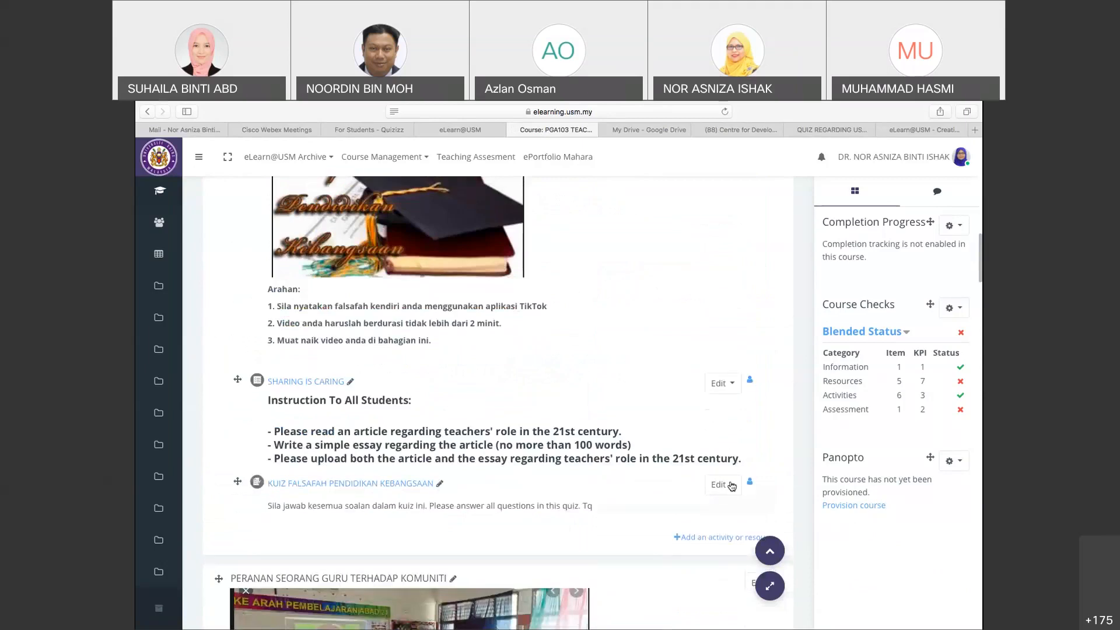
{"action": "left_click", "coordinate": [730, 485]}
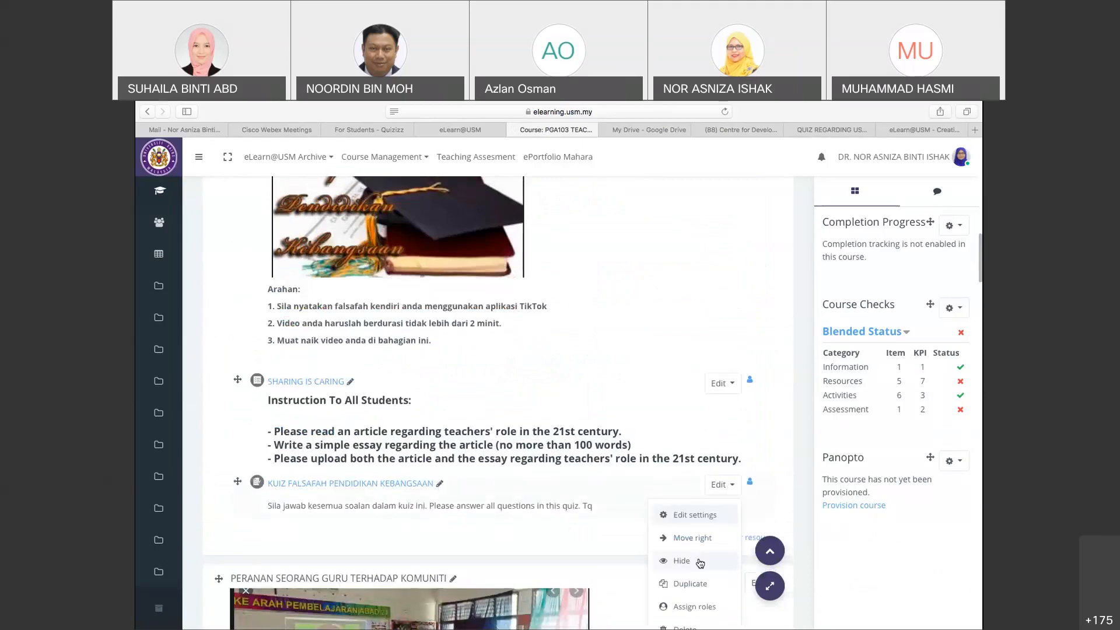
{"action": "left_click", "coordinate": [681, 561]}
{"action": "scroll", "coordinate": [690, 569], "scroll_direction": "down", "scroll_amount": 2}
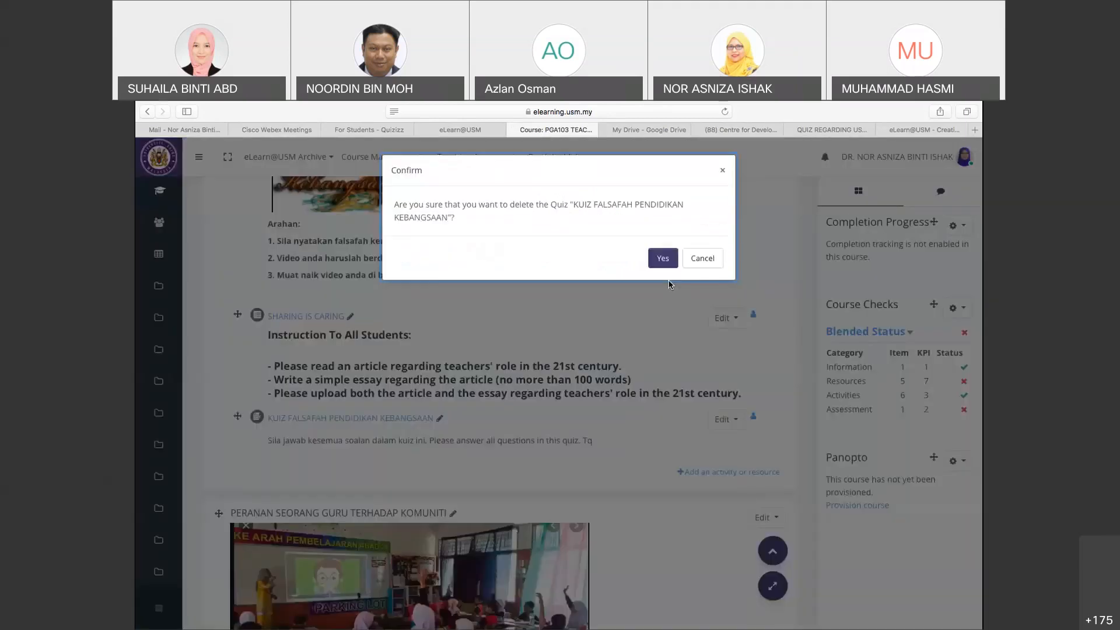
{"action": "left_click", "coordinate": [664, 259]}
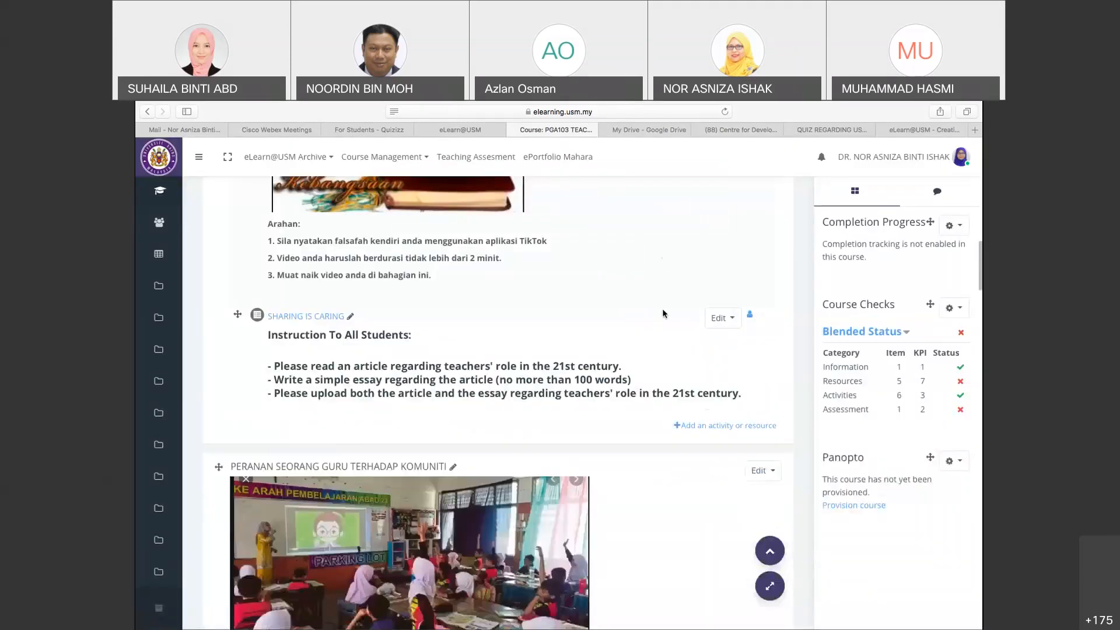
Add a new Quiz activity to the FALSAFAH PENDIDIKAN KEBANGSAAN section, below SHARING IS CARING
{"action": "scroll", "coordinate": [663, 308], "scroll_direction": "up", "scroll_amount": 4}
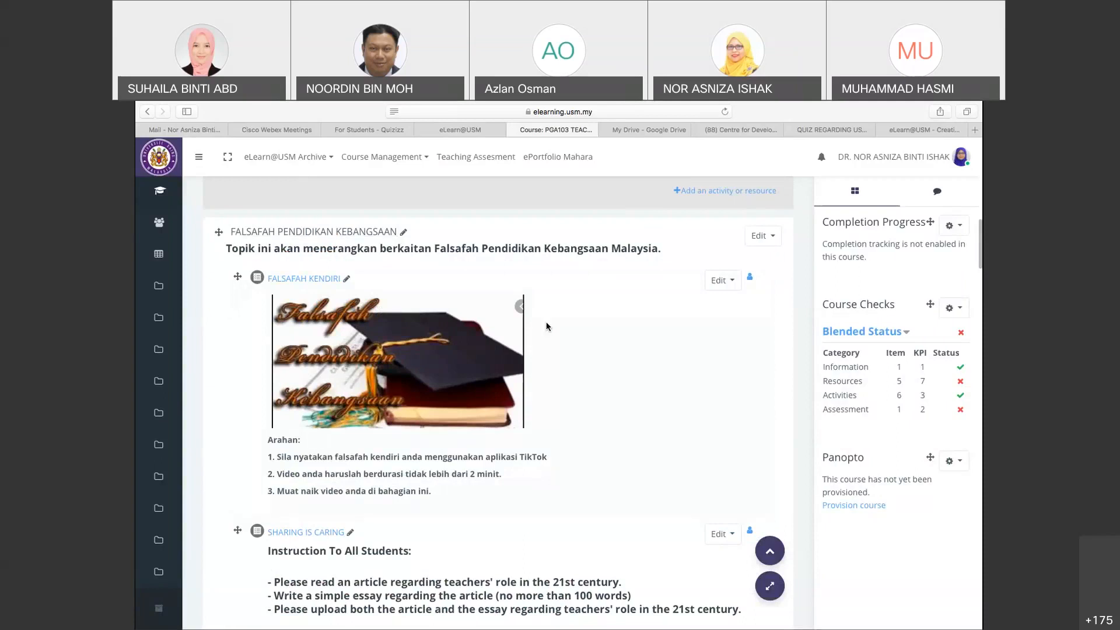
{"action": "scroll", "coordinate": [546, 326], "scroll_direction": "down", "scroll_amount": 1}
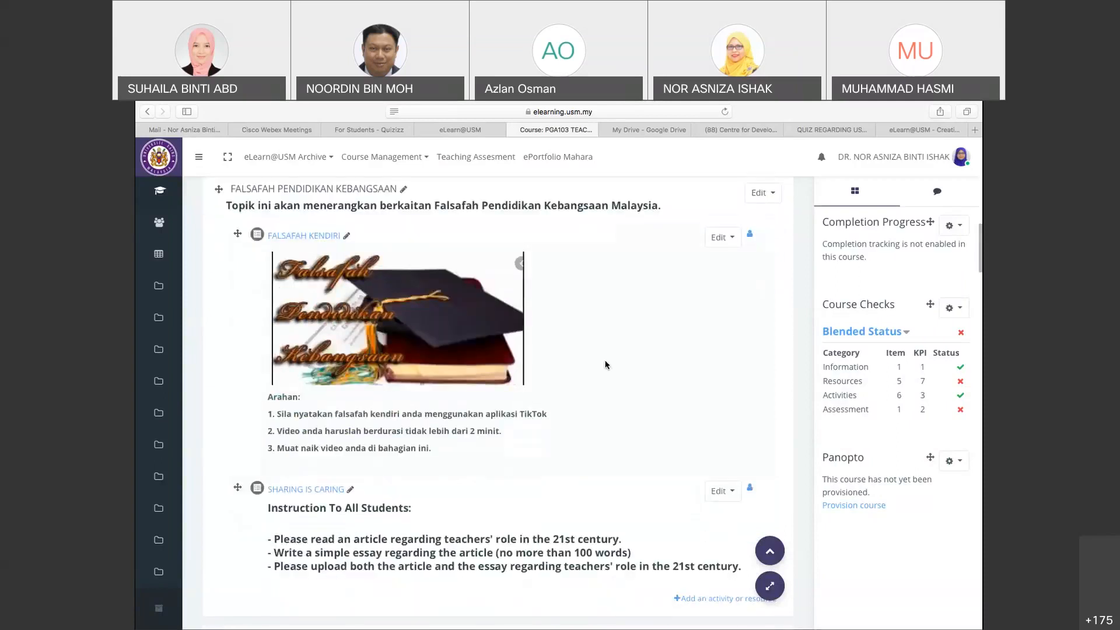
{"action": "scroll", "coordinate": [605, 365], "scroll_direction": "down", "scroll_amount": 2}
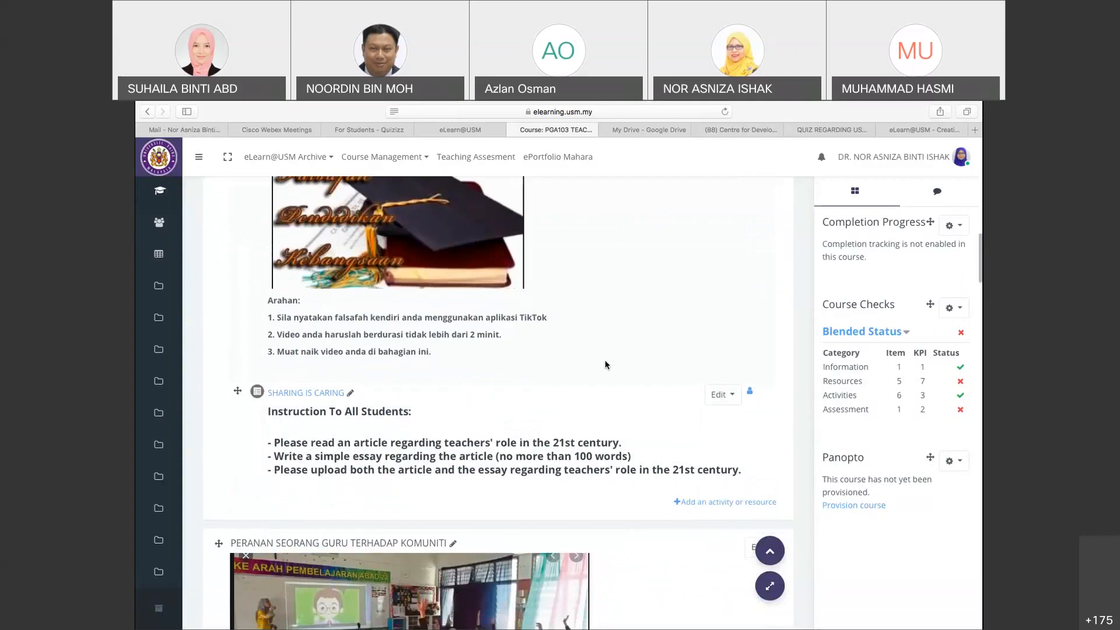
{"action": "scroll", "coordinate": [605, 364], "scroll_direction": "down", "scroll_amount": 2}
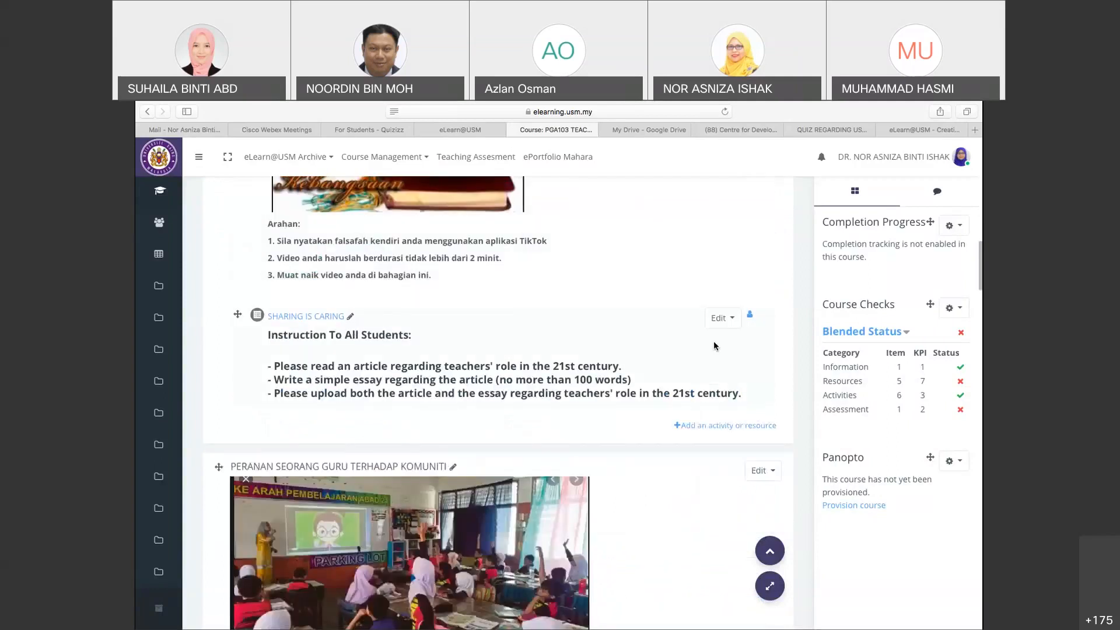
{"action": "left_click", "coordinate": [738, 426]}
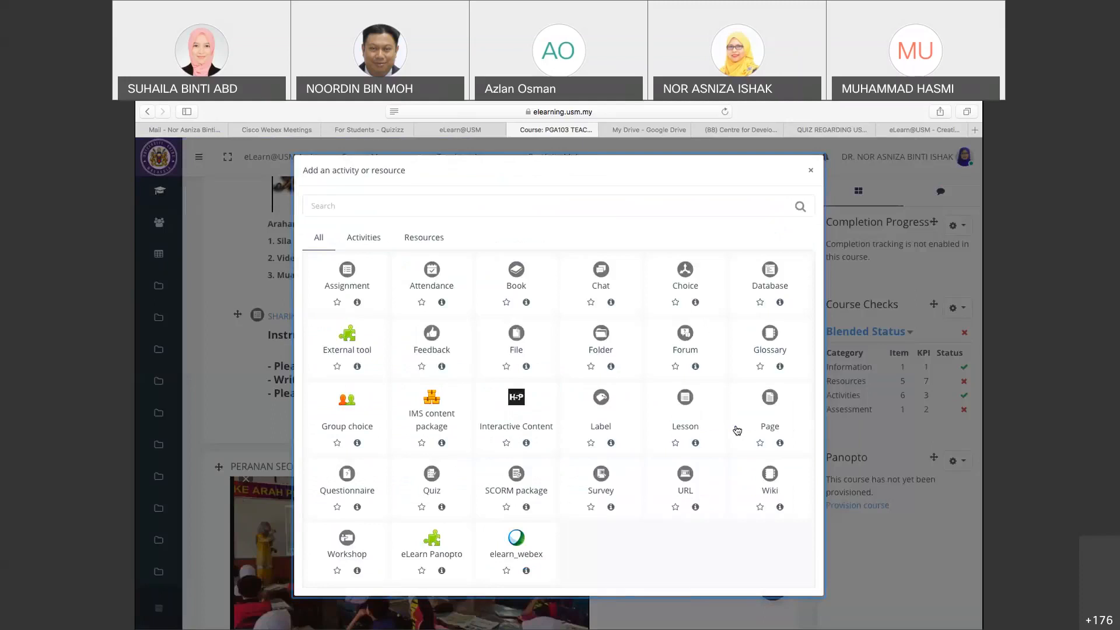
{"action": "left_click", "coordinate": [360, 243]}
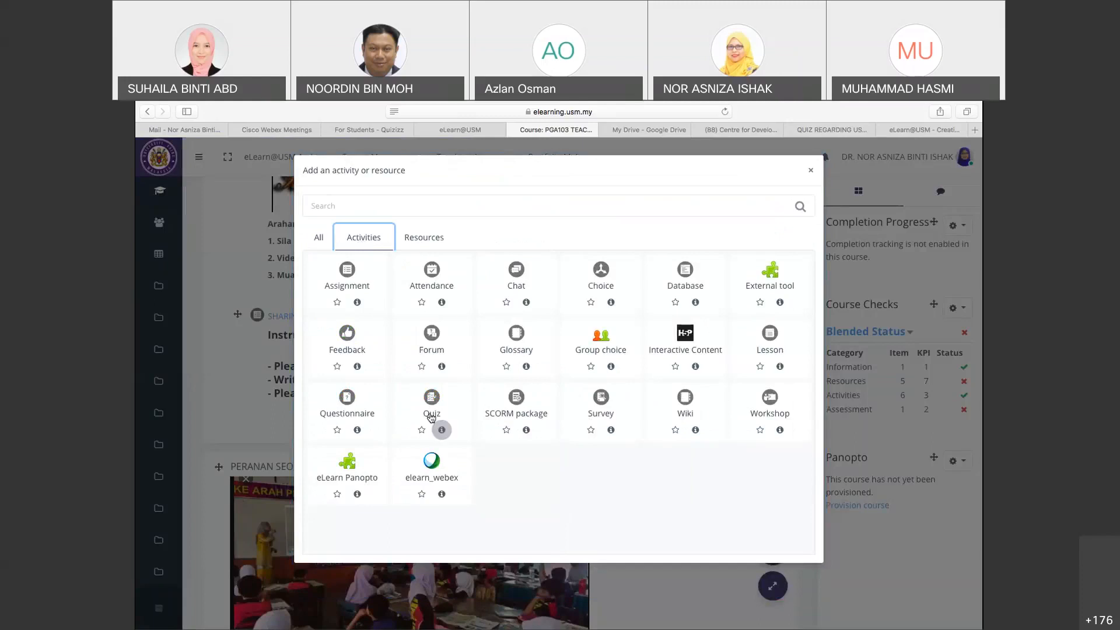
{"action": "left_click", "coordinate": [432, 409]}
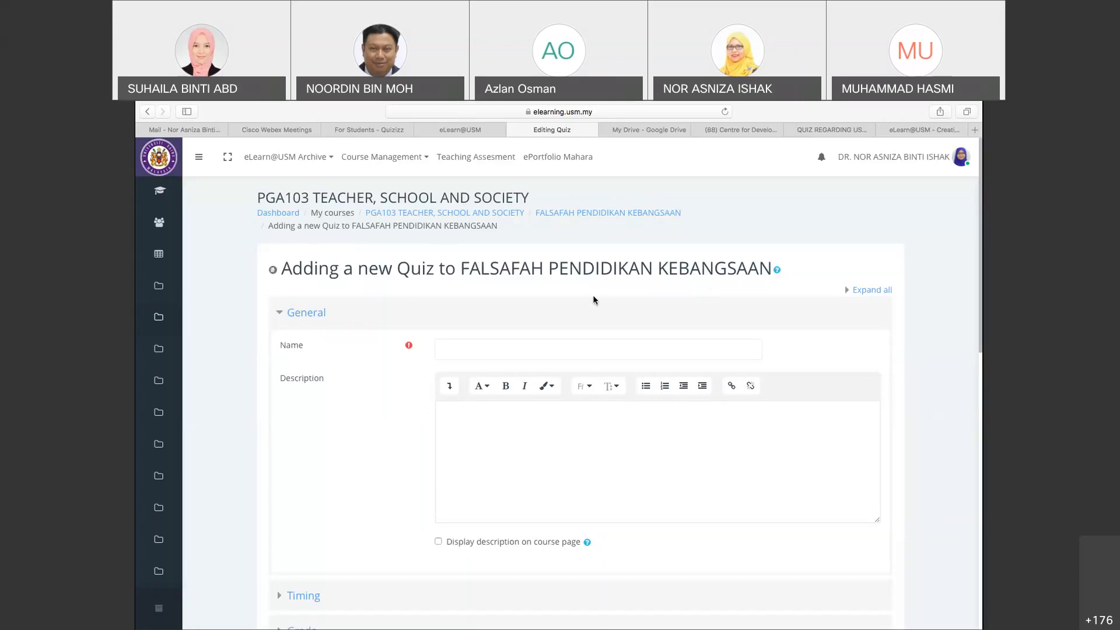
Name the new quiz "Kuiz Falsafah Pendidikan Kebangsaan"
{"action": "left_click", "coordinate": [522, 348]}
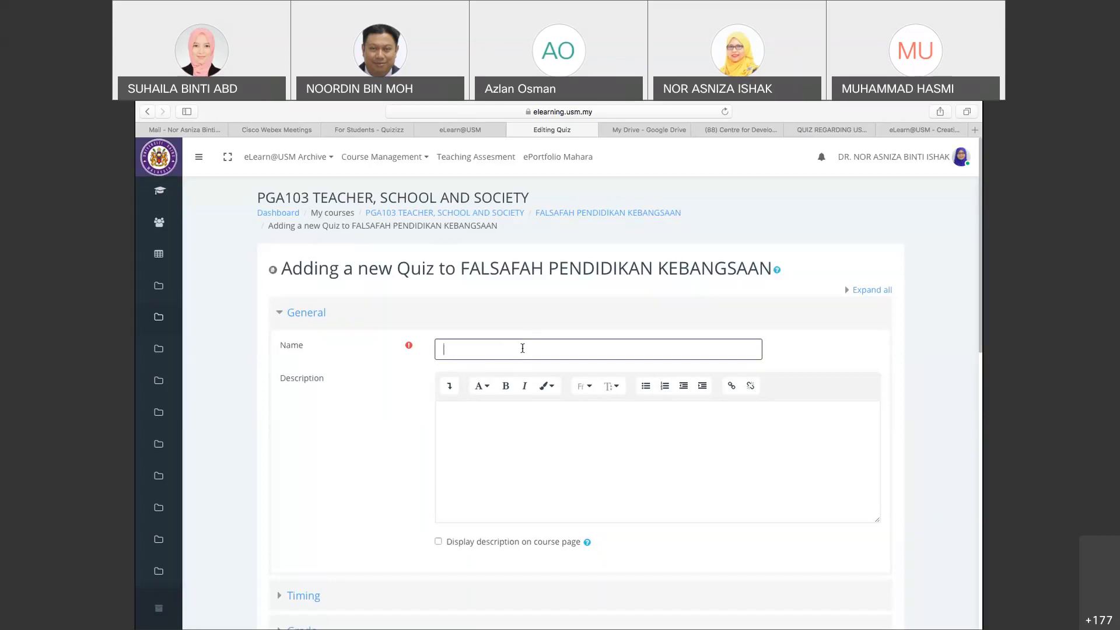
{"action": "type", "text": "ku"}
{"action": "key", "text": "BackSpace"}
{"action": "type", "text": "uiz Falsafah Pendidikan kebangs"}
{"action": "key", "text": "BackSpace"}
{"action": "key", "text": "BackSpace"}
{"action": "key", "text": "BackSpace"}
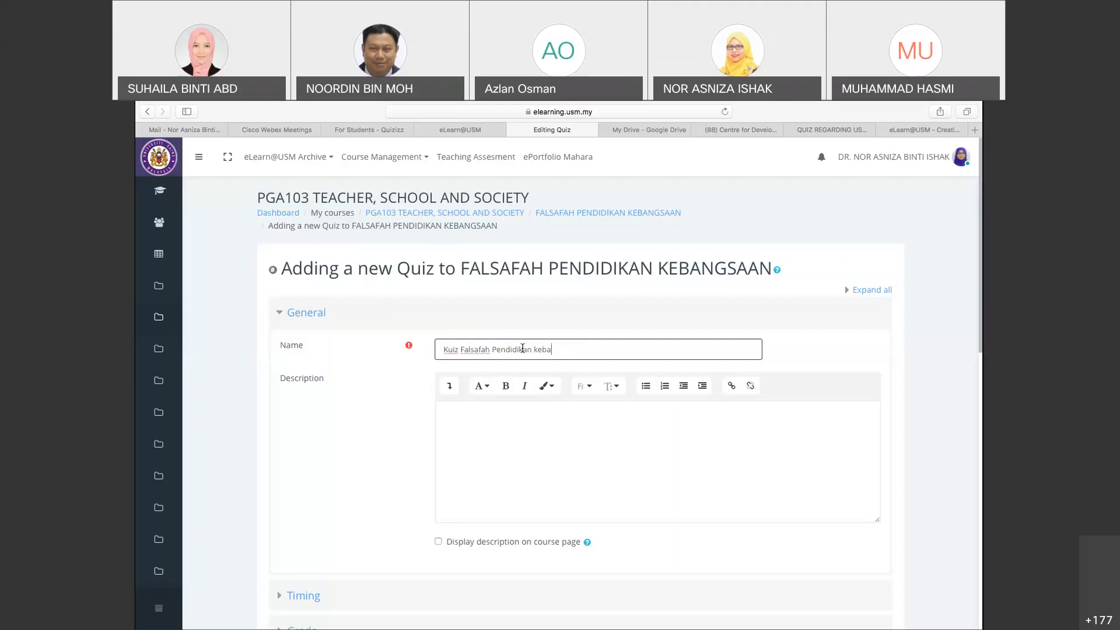
{"action": "key", "text": "BackSpace"}
{"action": "key", "text": "BackSpace"}
{"action": "key", "text": "BackSpace"}
{"action": "key", "text": "BackSpace"}
{"action": "type", "text": "Kebangsaan"}
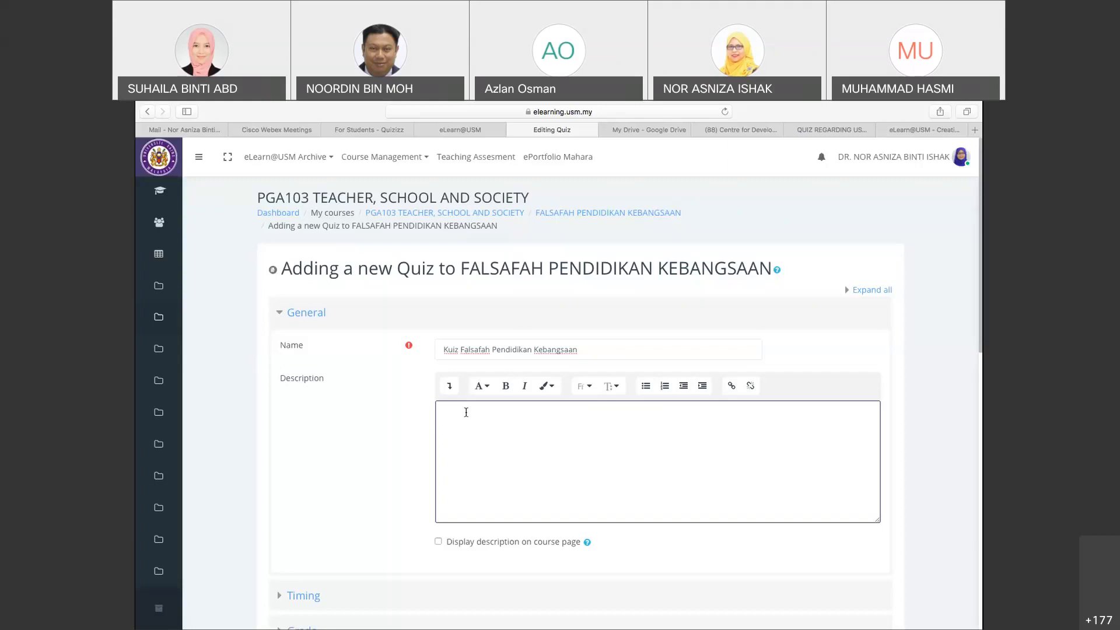
Enter the quiz description "Kuiz ini mengandungi 3 soalan. Sila jawab dalam masa 10 minit. semoga berjaya!! Terima kasih"
{"action": "type", "text": "Kuiz ini mengandungi 3 soalan. sl"}
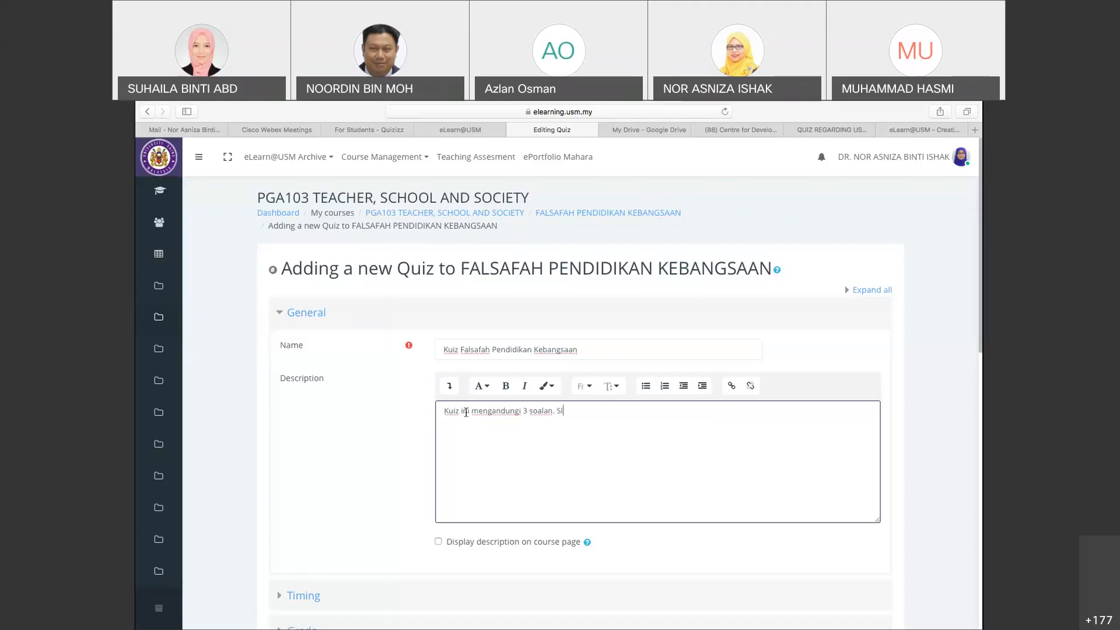
{"action": "key", "text": "BackSpace"}
{"action": "type", "text": "ila jawab dala"}
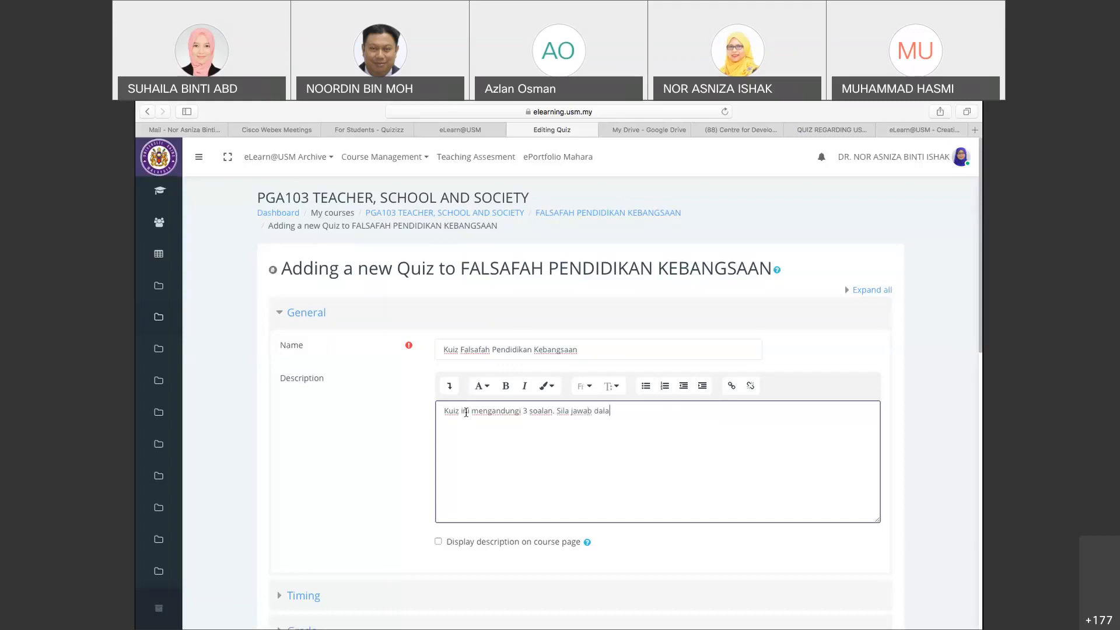
{"action": "type", "text": "m masa 10 minit"}
{"action": "type", "text": ". semoga berjaya!! T"}
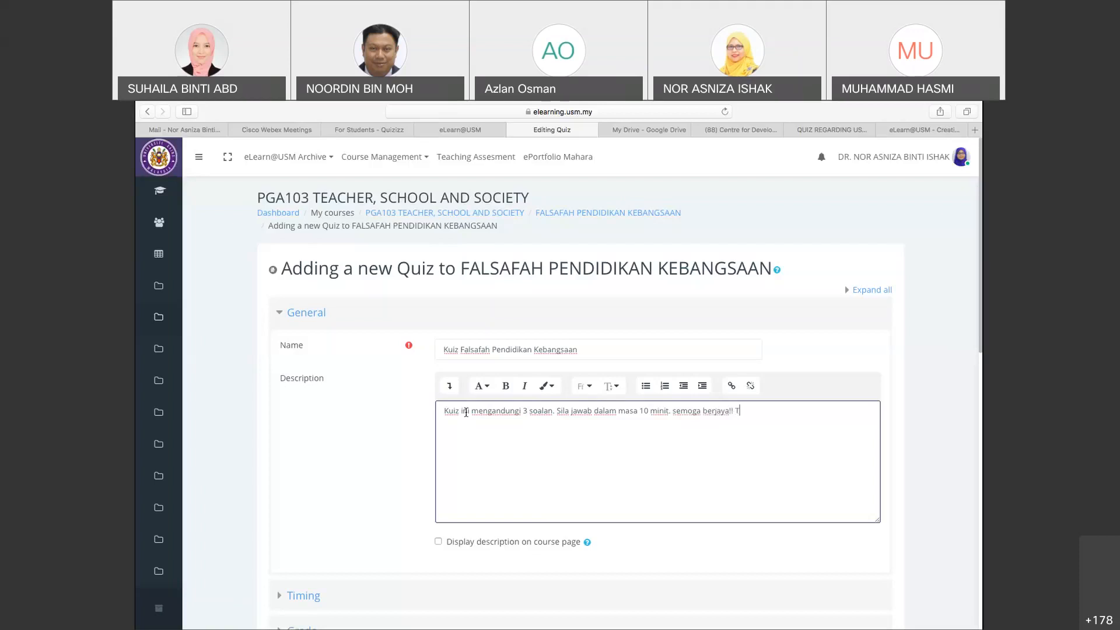
{"action": "type", "text": "erima kasih"}
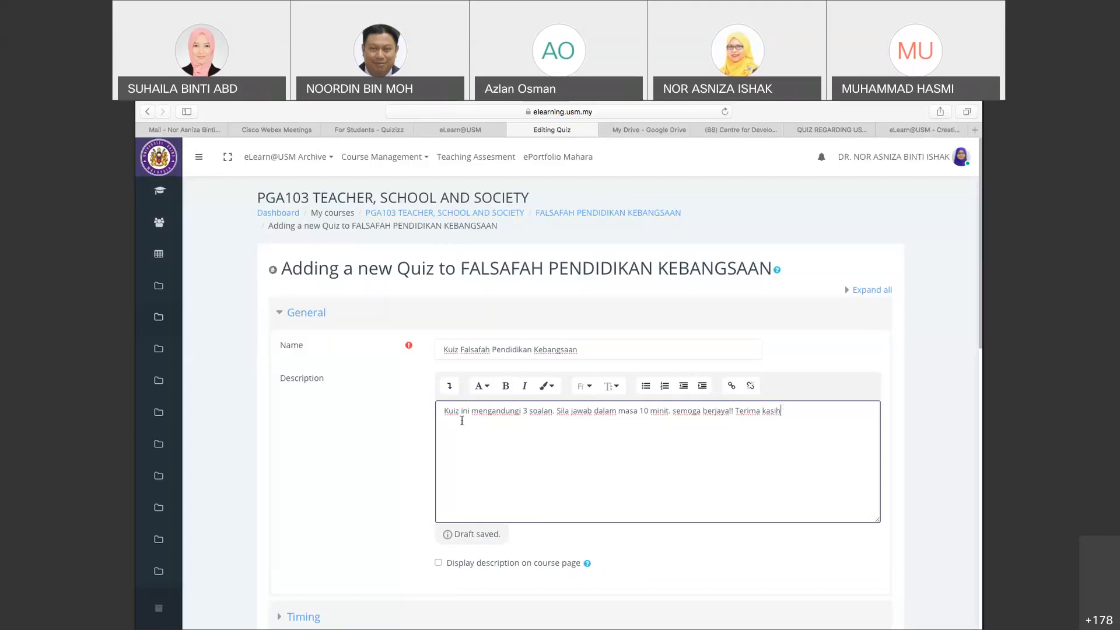
Format the whole quiz description as Heading (medium) and colour its text blue
{"action": "triple_click", "coordinate": [462, 420]}
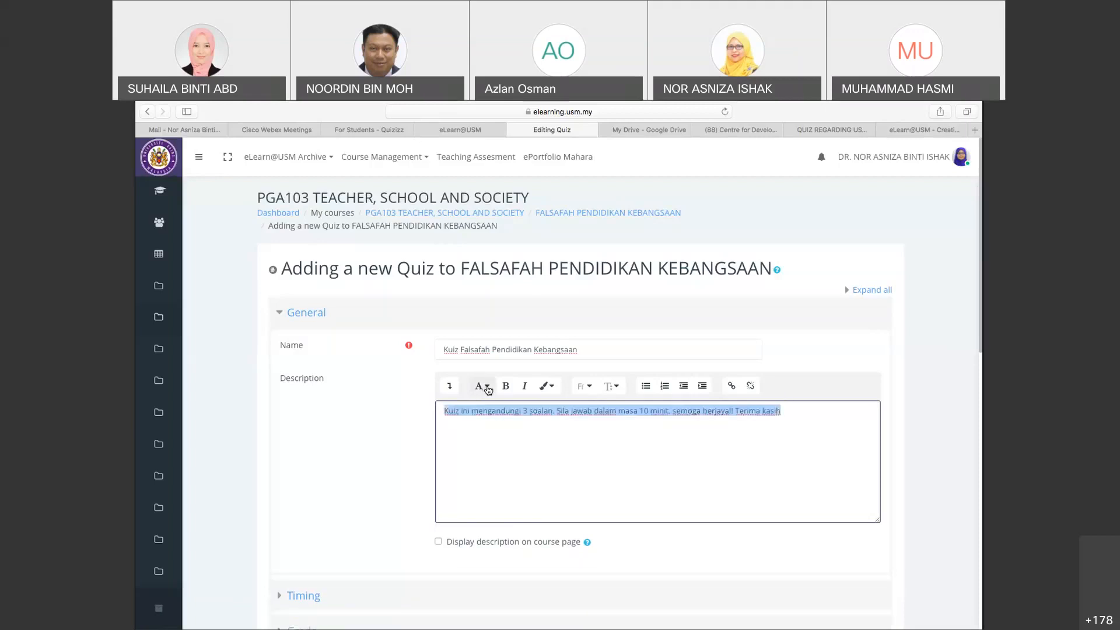
{"action": "left_click", "coordinate": [487, 388]}
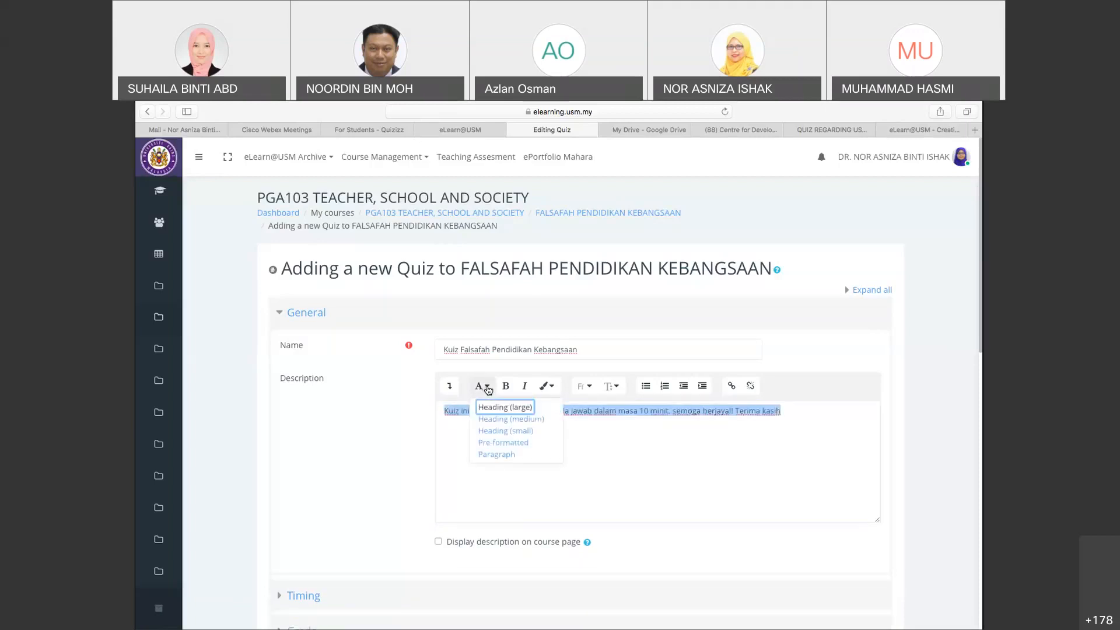
{"action": "left_click", "coordinate": [510, 418]}
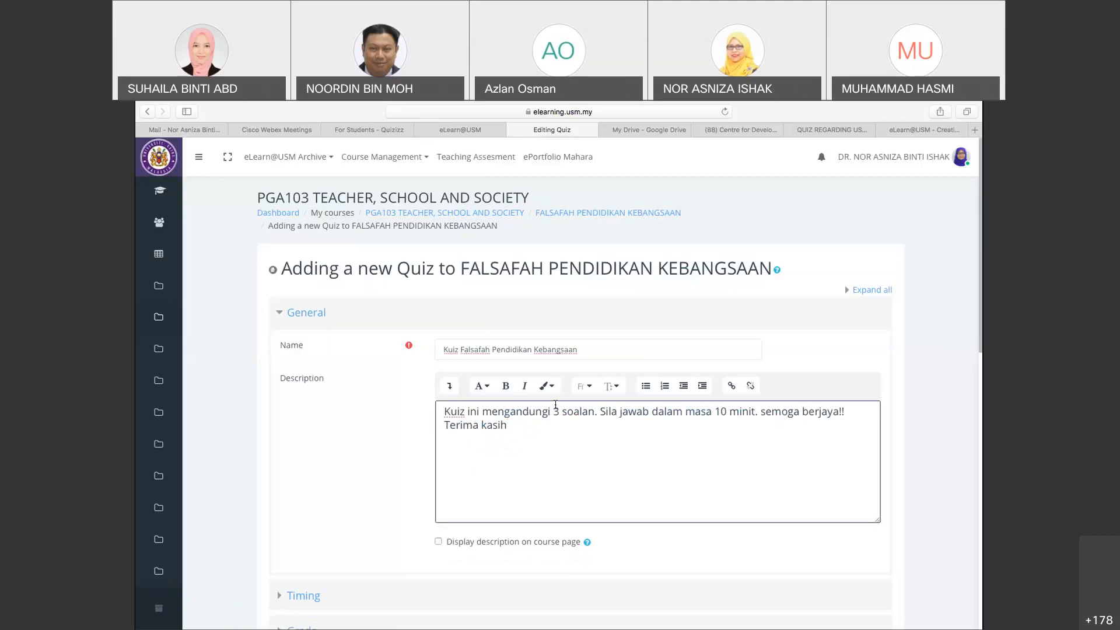
{"action": "left_click", "coordinate": [546, 386]}
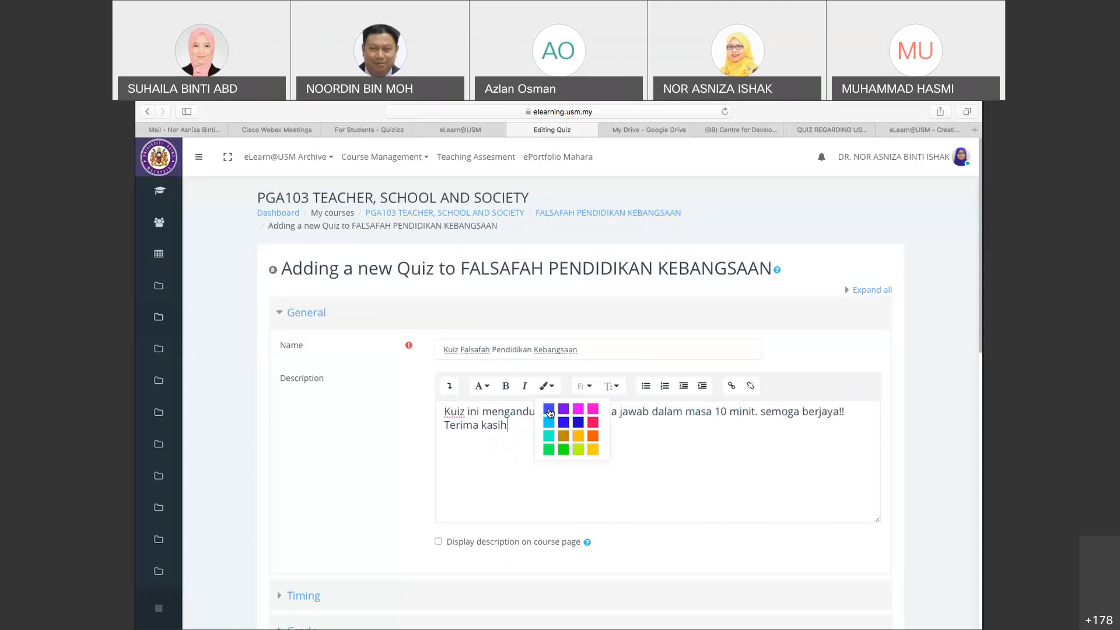
{"action": "left_click", "coordinate": [549, 413]}
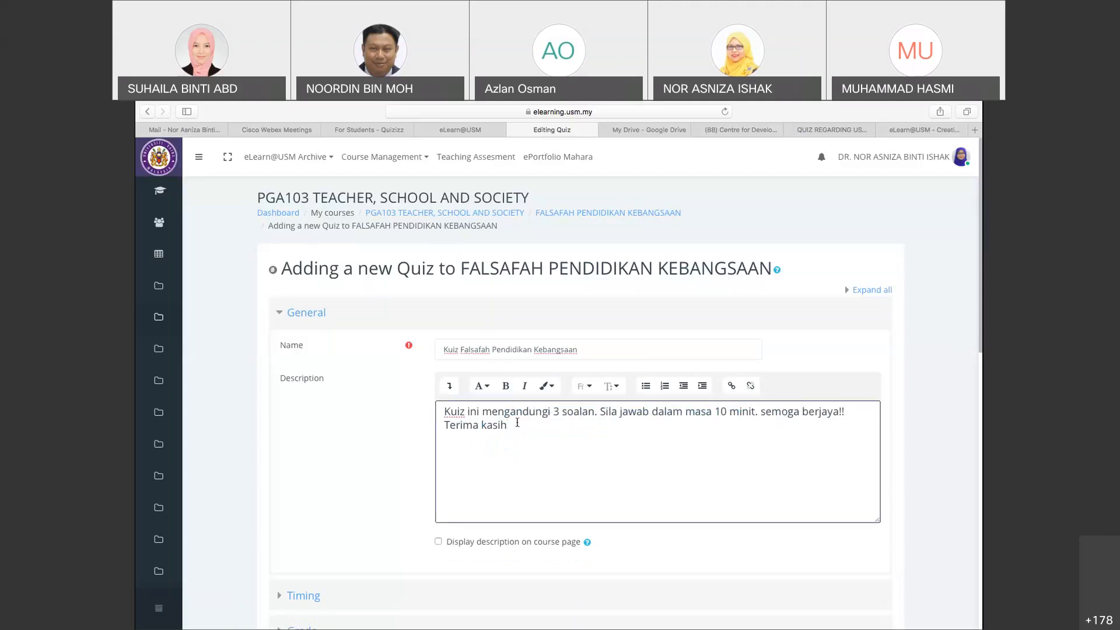
{"action": "left_click_drag", "start_coordinate": [516, 422], "coordinate": [443, 412]}
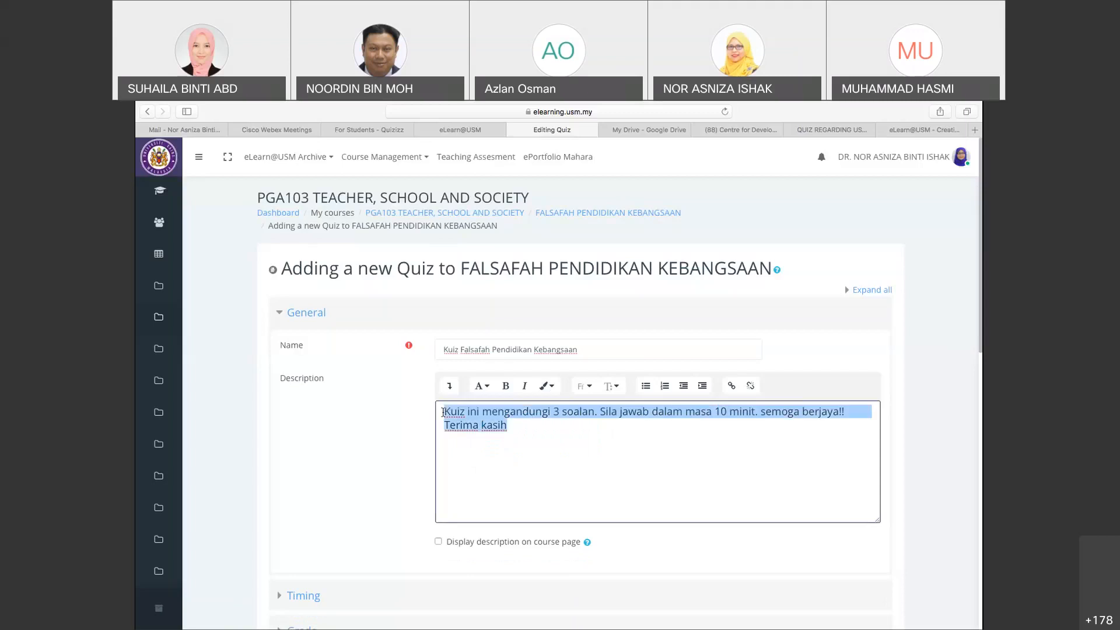
{"action": "left_click", "coordinate": [553, 391]}
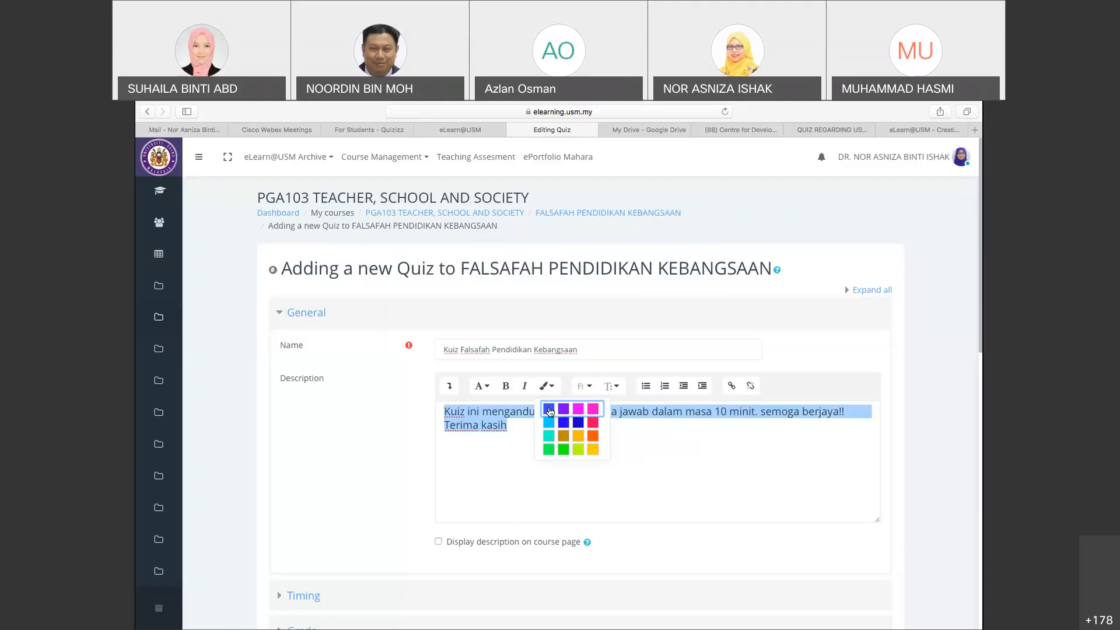
{"action": "left_click", "coordinate": [517, 429]}
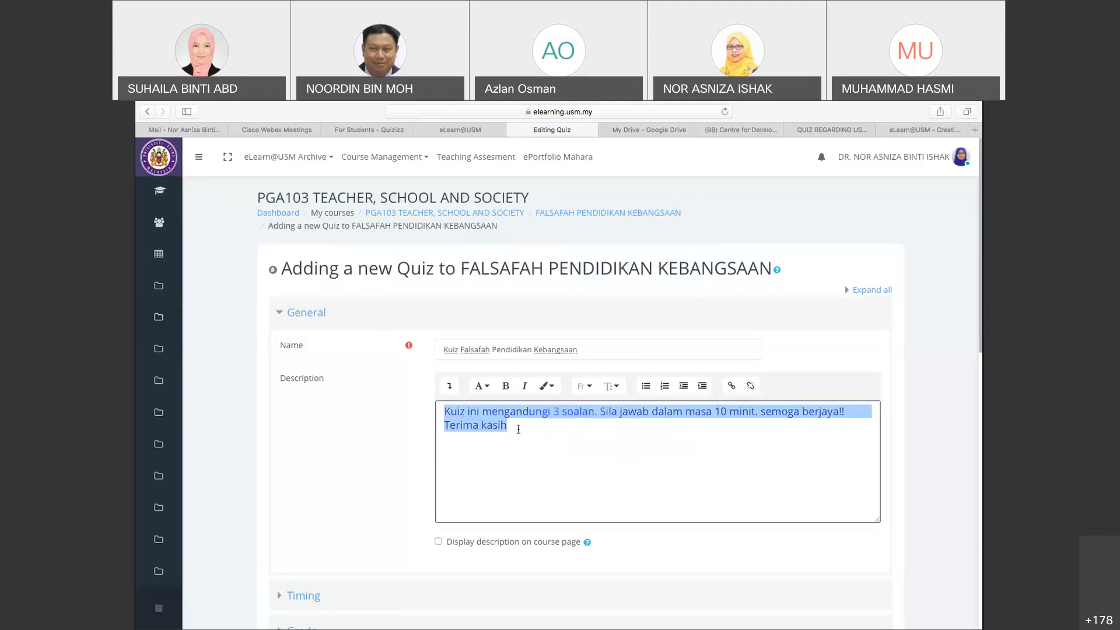
{"action": "left_click", "coordinate": [518, 430]}
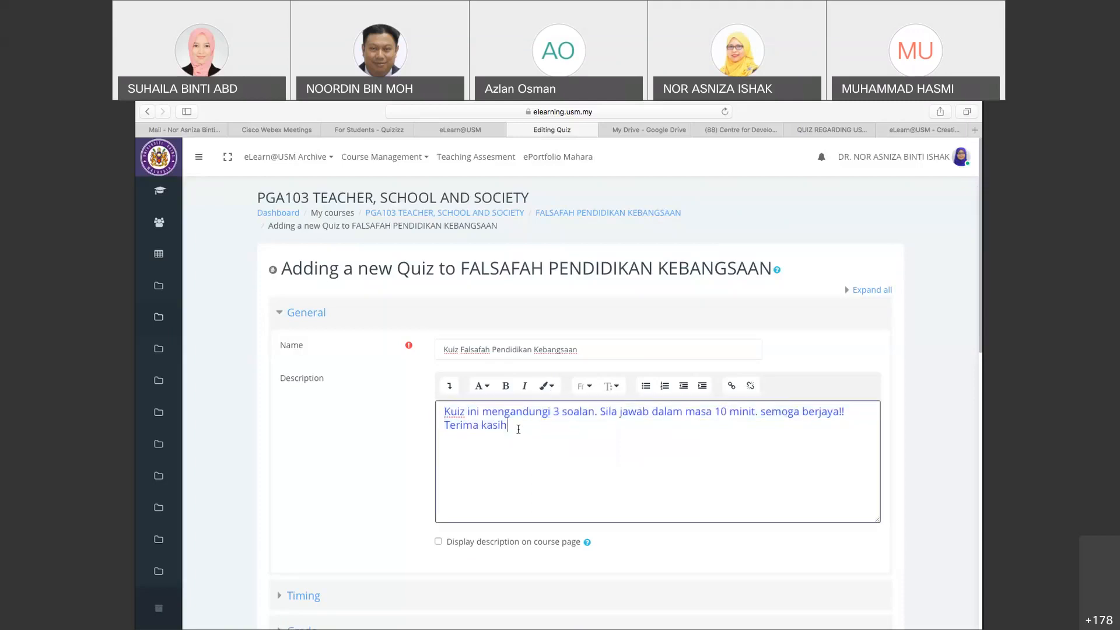
Reveal the description editor's additional formatting tools and enable displaying the description on the course page
{"action": "left_click", "coordinate": [450, 388]}
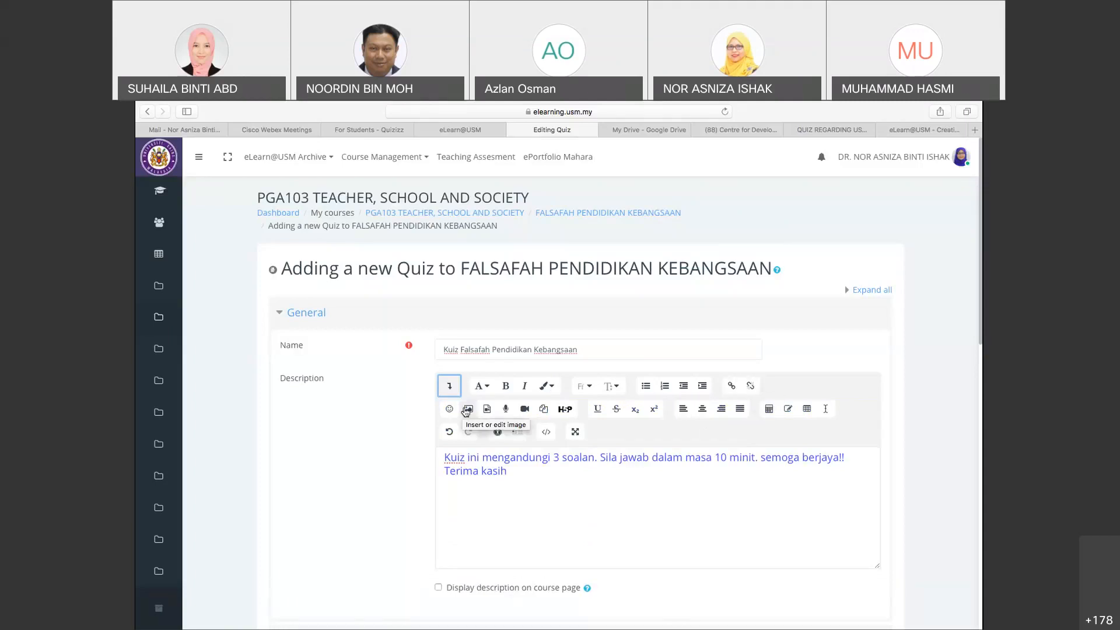
{"action": "left_click", "coordinate": [609, 522]}
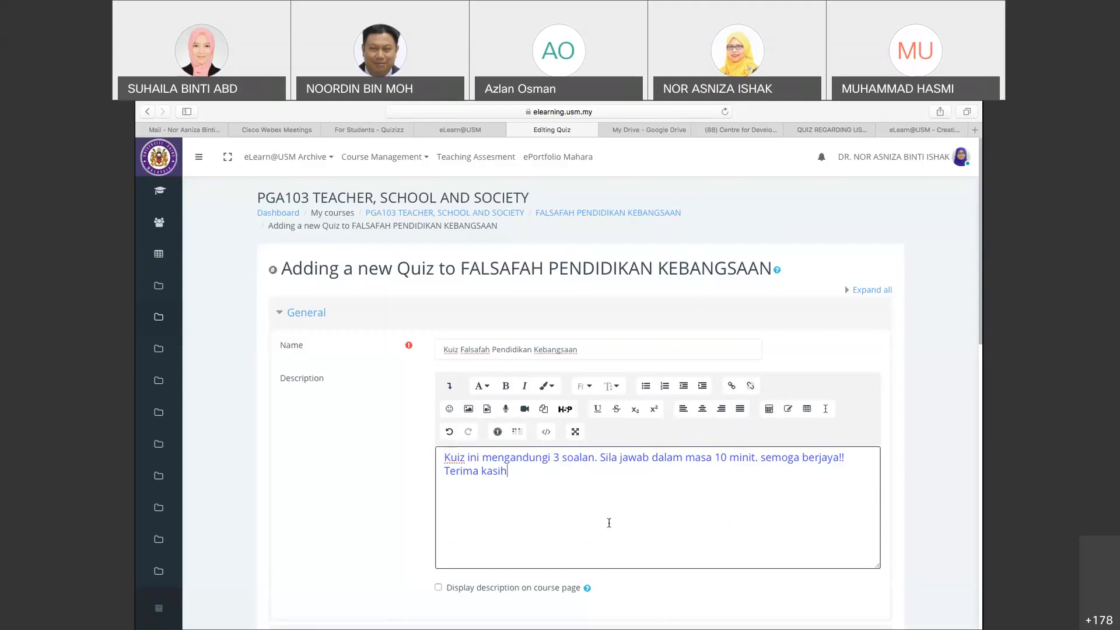
{"action": "scroll", "coordinate": [609, 522], "scroll_direction": "down", "scroll_amount": 1}
{"action": "scroll", "coordinate": [609, 523], "scroll_direction": "down", "scroll_amount": 2}
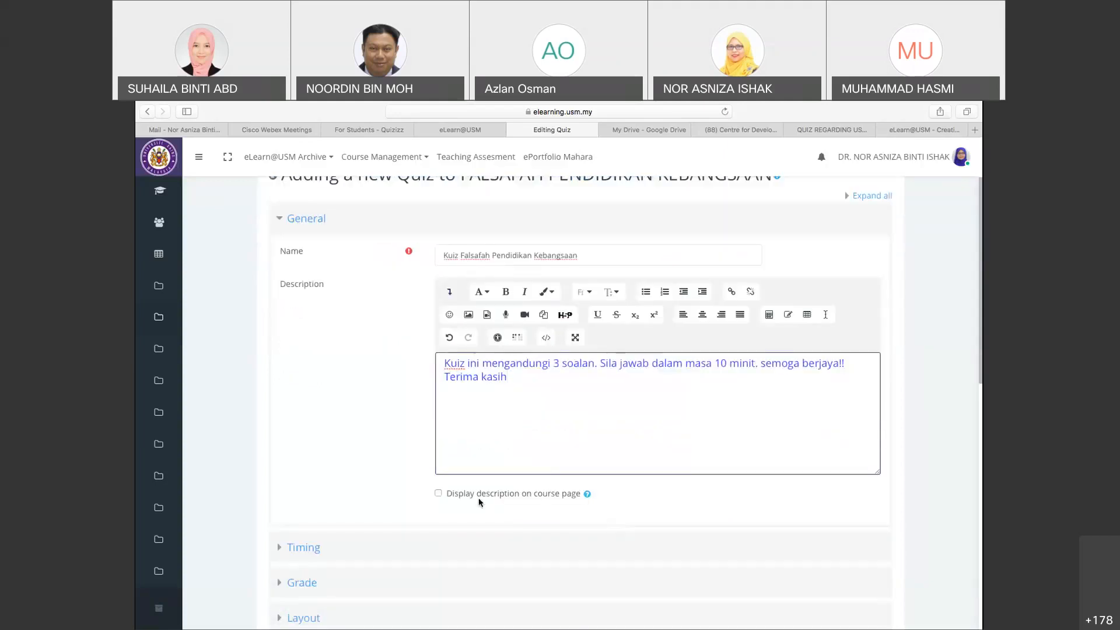
{"action": "left_click", "coordinate": [438, 494]}
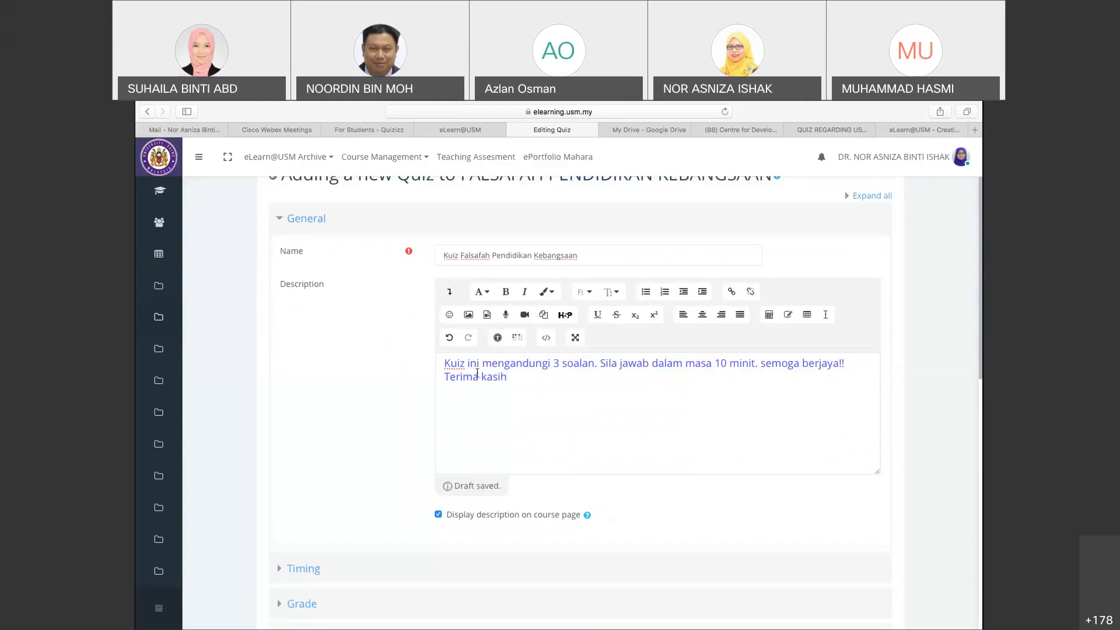
Enable the quiz's opening date in the Timing settings and set it to 1 October 2020
{"action": "scroll", "coordinate": [477, 373], "scroll_direction": "down", "scroll_amount": 1}
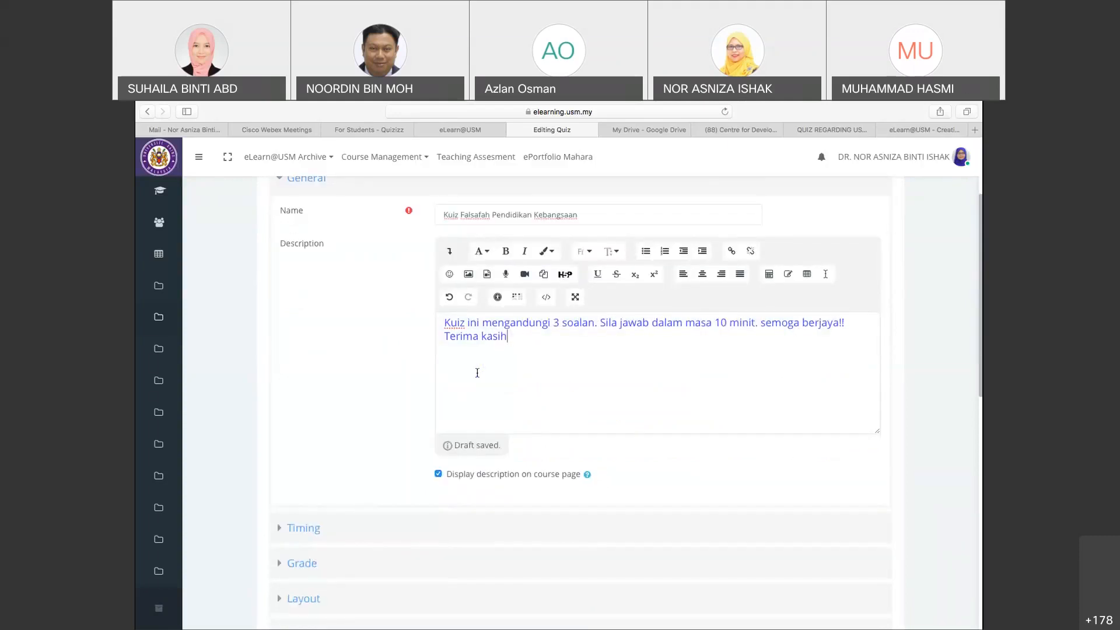
{"action": "scroll", "coordinate": [477, 373], "scroll_direction": "down", "scroll_amount": 3}
{"action": "scroll", "coordinate": [477, 372], "scroll_direction": "down", "scroll_amount": 1}
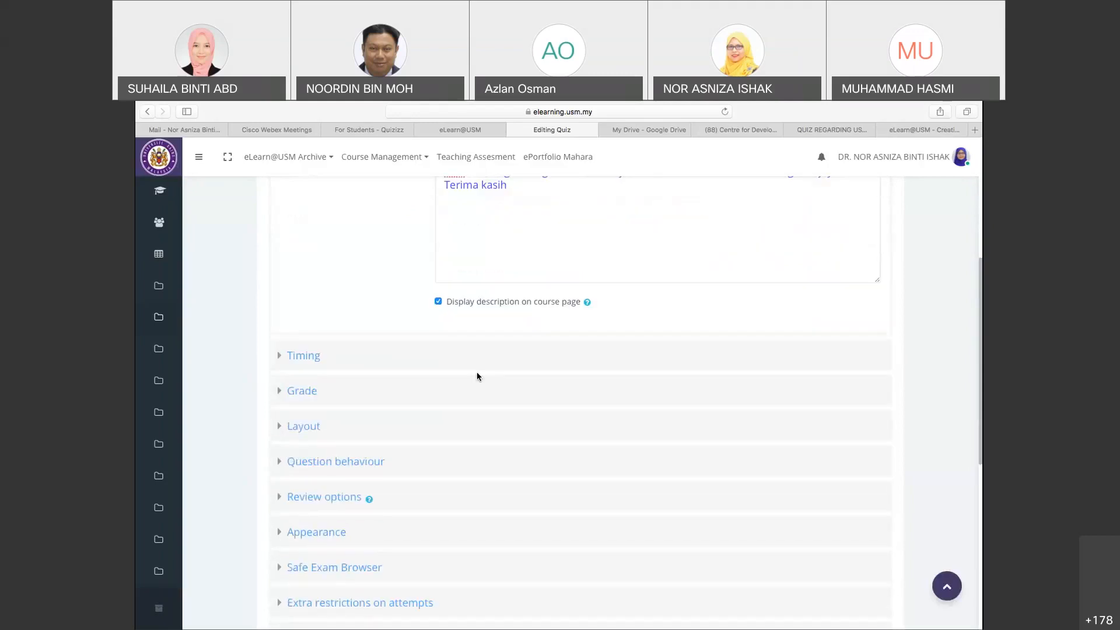
{"action": "scroll", "coordinate": [477, 376], "scroll_direction": "down", "scroll_amount": 1}
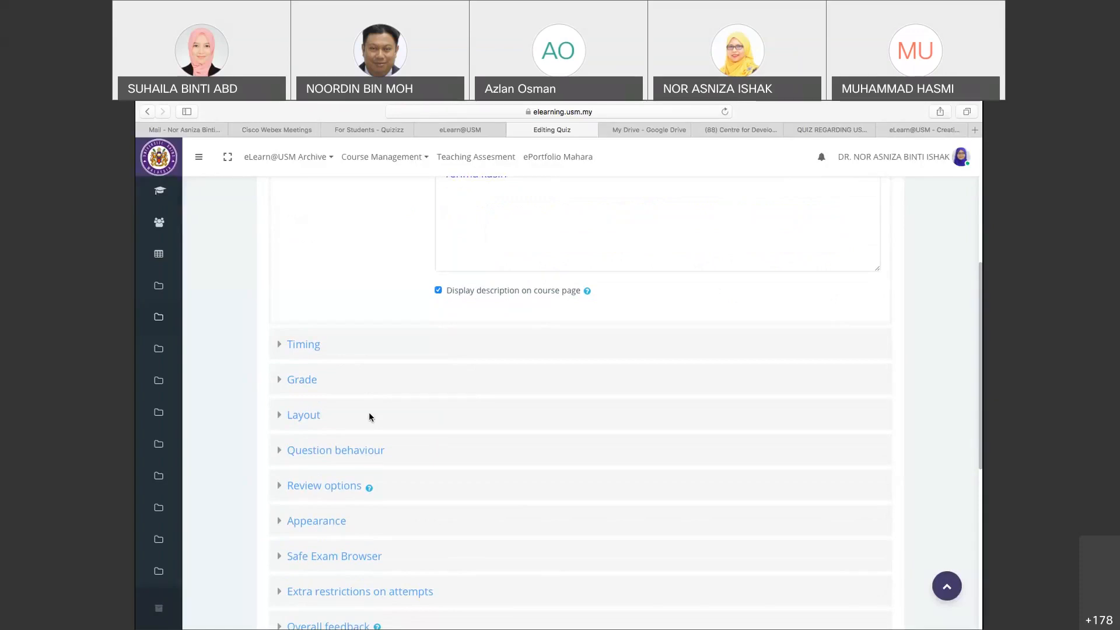
{"action": "left_click", "coordinate": [306, 347]}
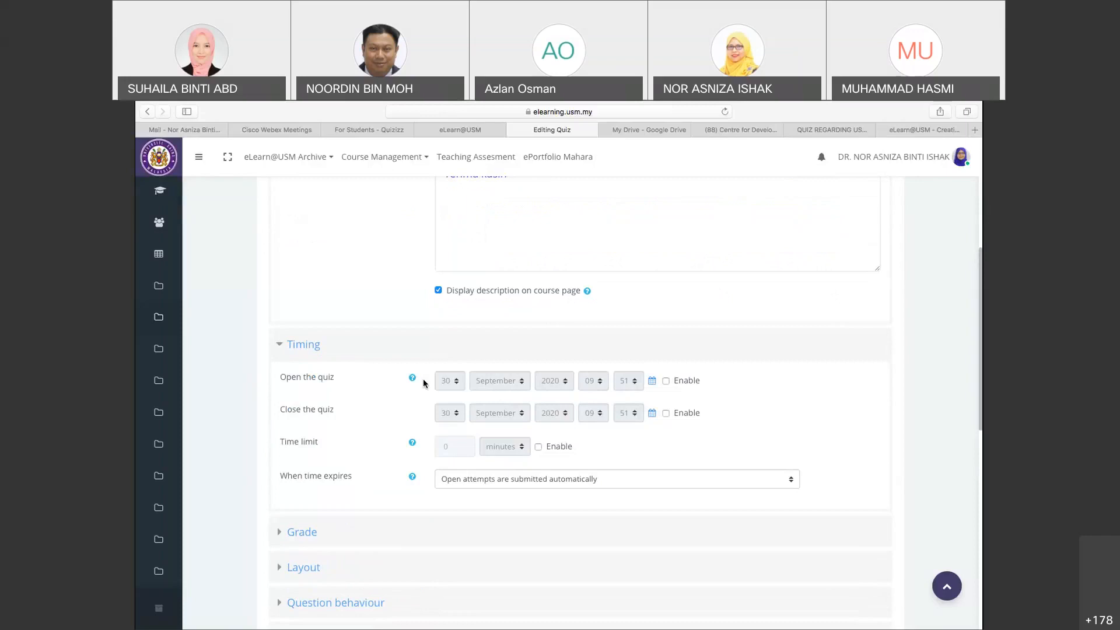
{"action": "left_click", "coordinate": [666, 381]}
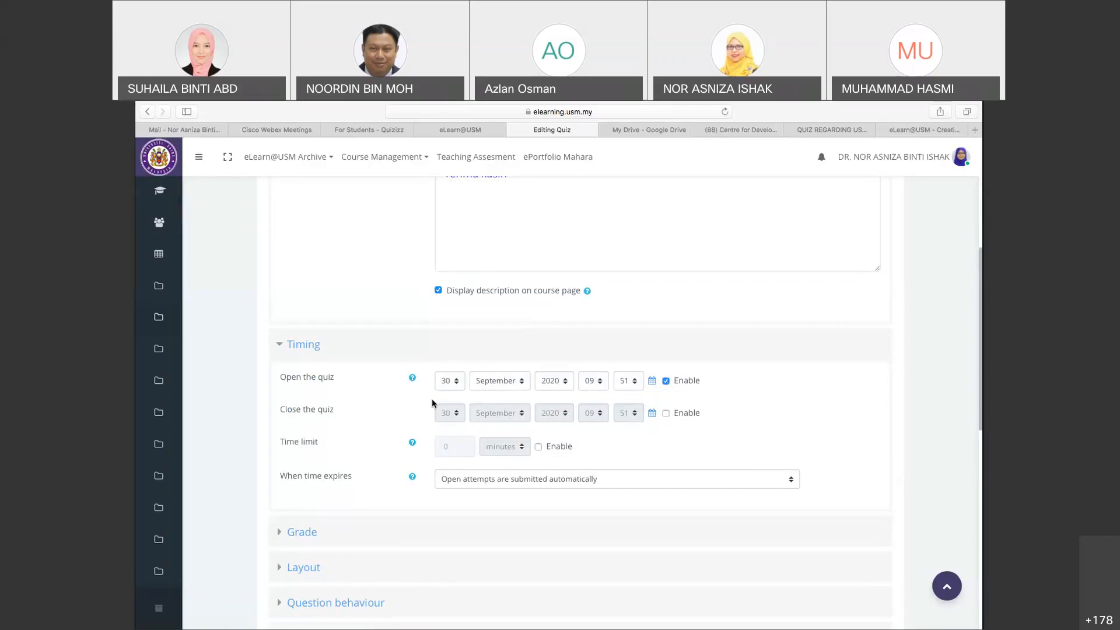
{"action": "left_click", "coordinate": [457, 382]}
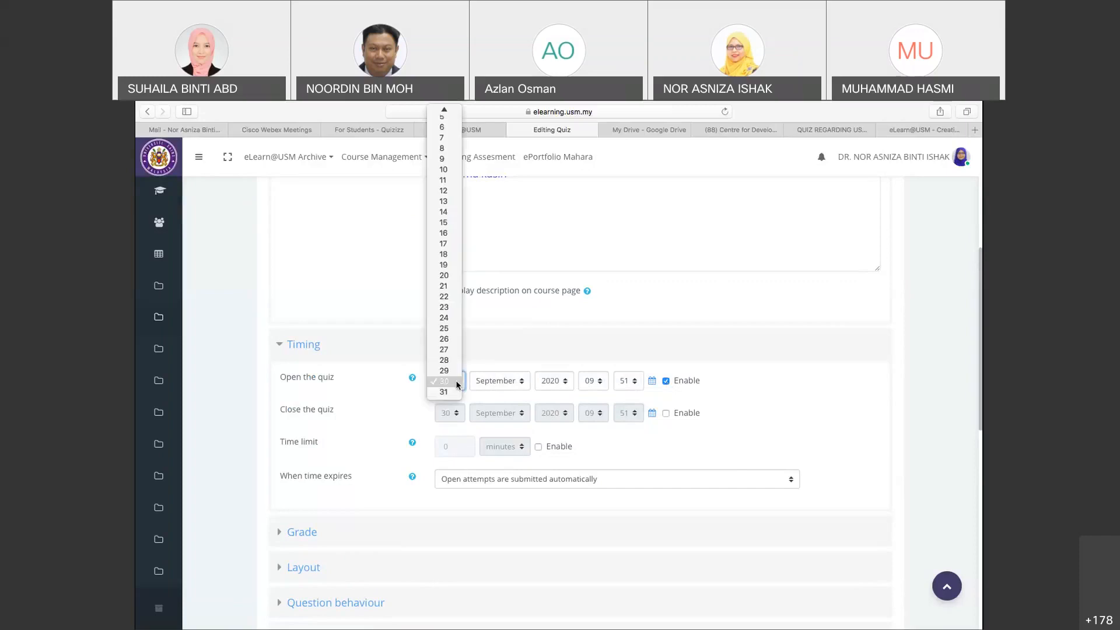
{"action": "scroll", "coordinate": [457, 385], "scroll_direction": "up", "scroll_amount": 3}
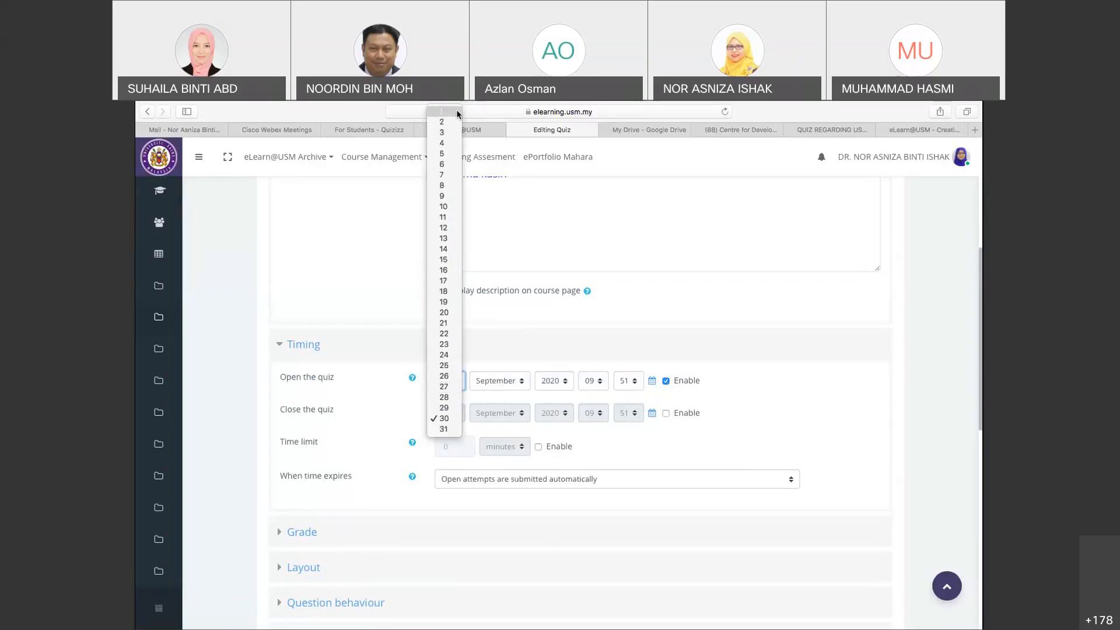
{"action": "key", "text": "Escape"}
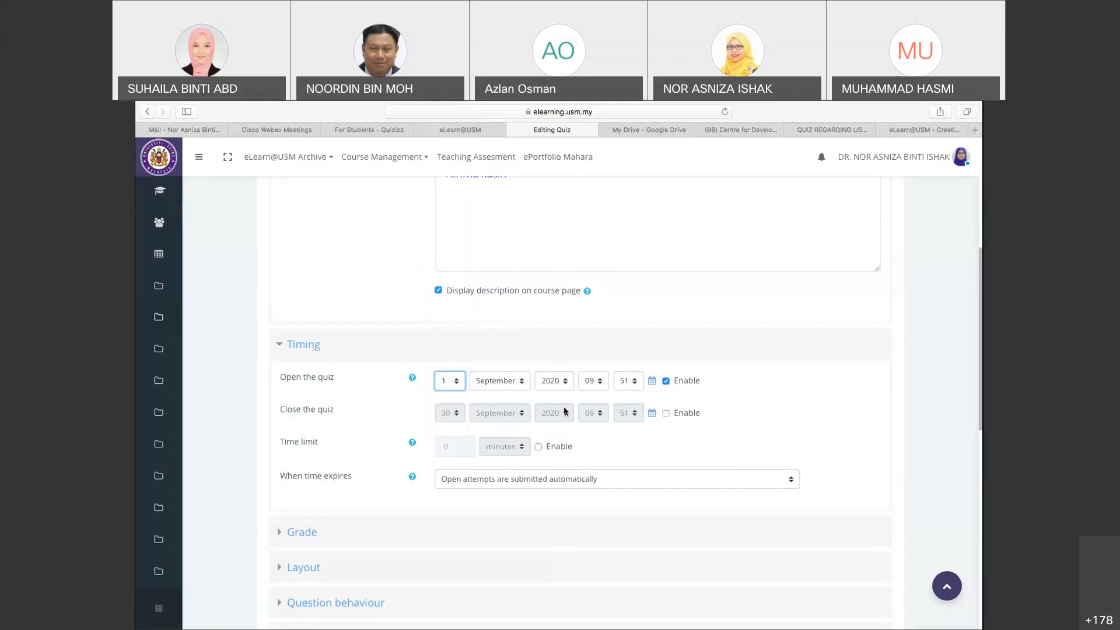
{"action": "left_click", "coordinate": [523, 382]}
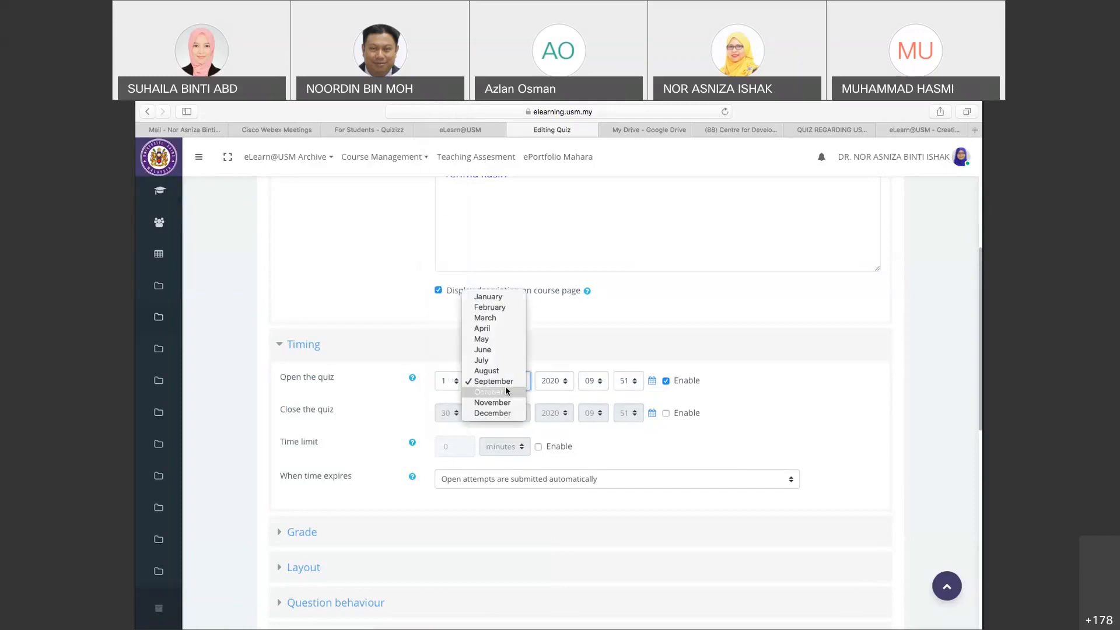
{"action": "left_click", "coordinate": [505, 391]}
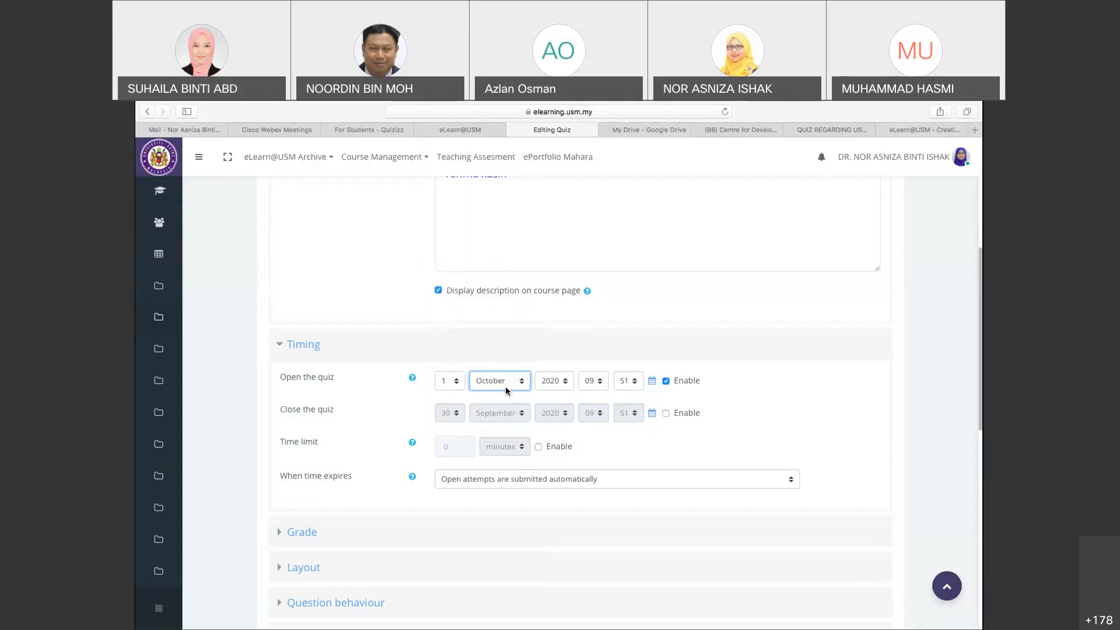
Set the quiz's opening time to 08:00
{"action": "left_click", "coordinate": [604, 385]}
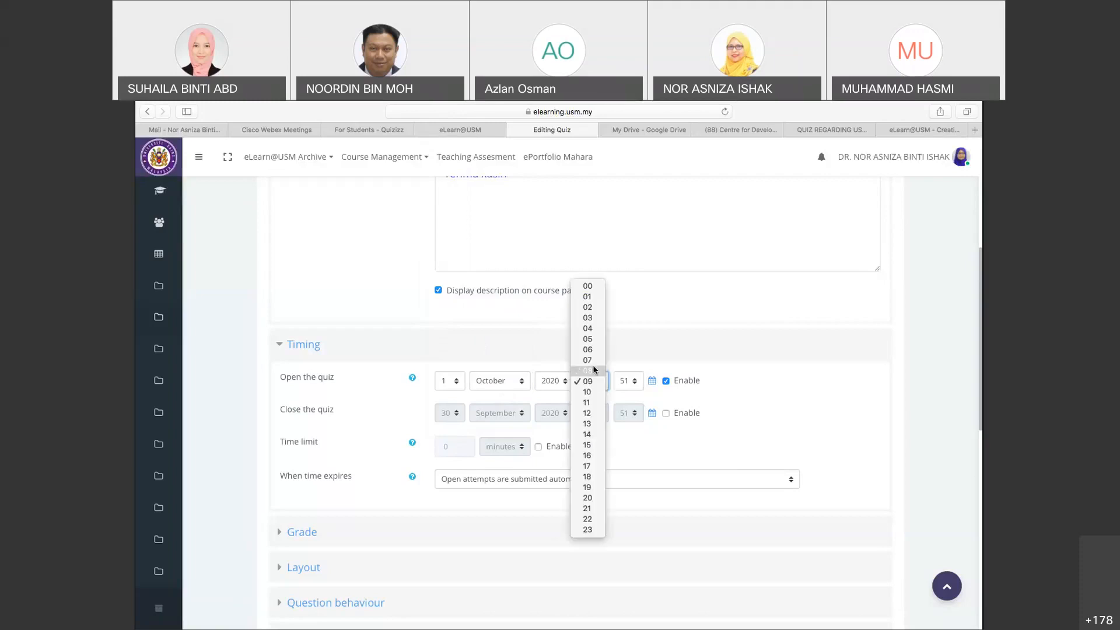
{"action": "left_click", "coordinate": [593, 368]}
{"action": "left_click", "coordinate": [632, 382]}
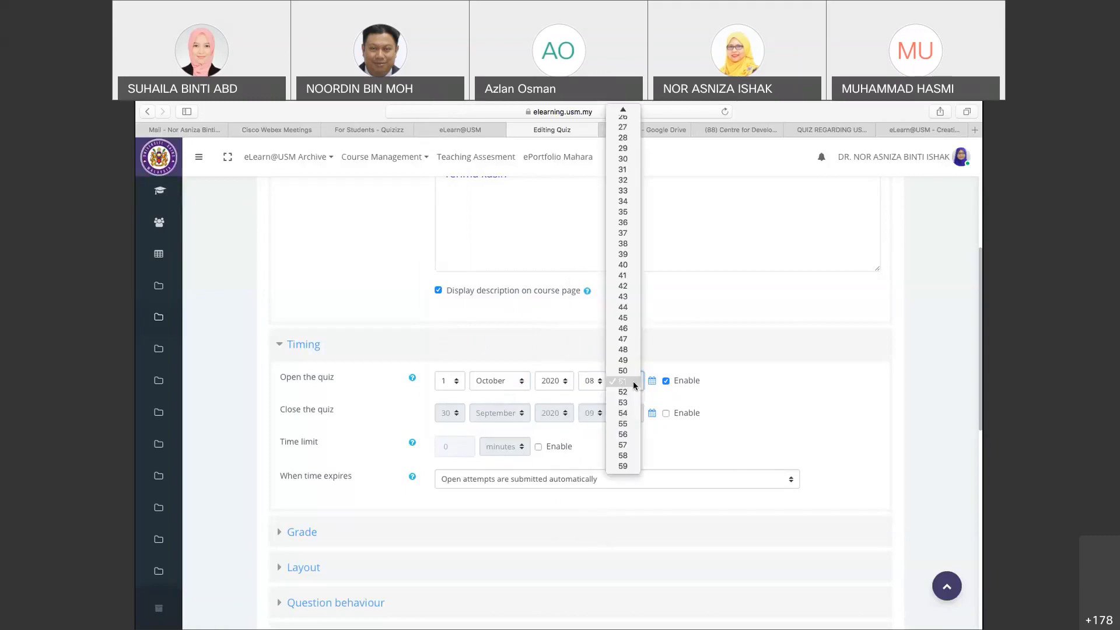
{"action": "scroll", "coordinate": [632, 380], "scroll_direction": "up", "scroll_amount": 5}
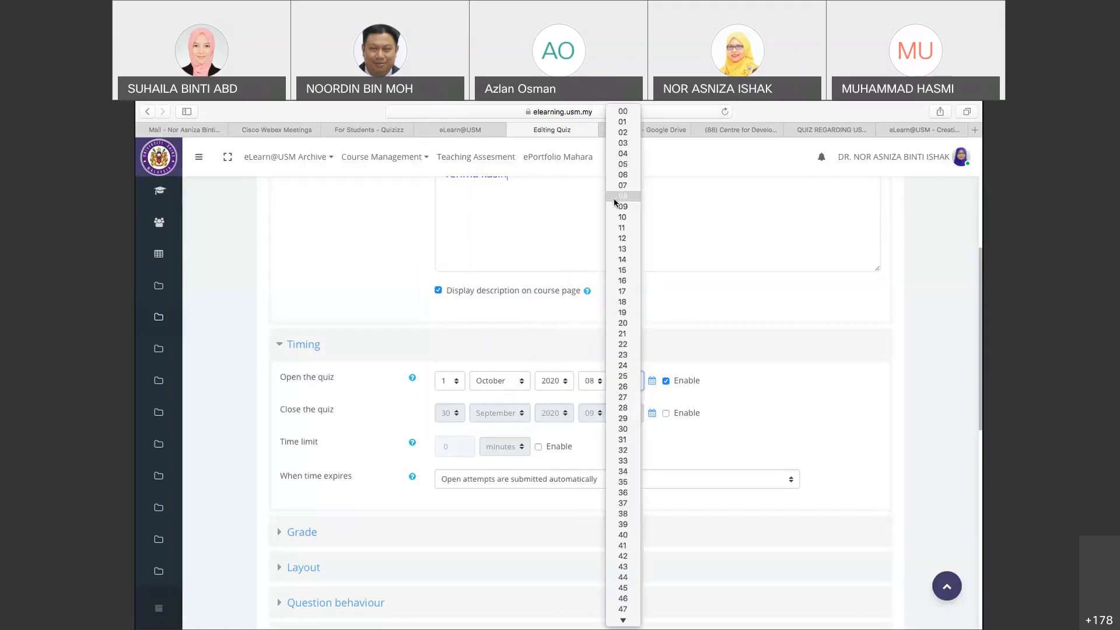
{"action": "left_click", "coordinate": [628, 109]}
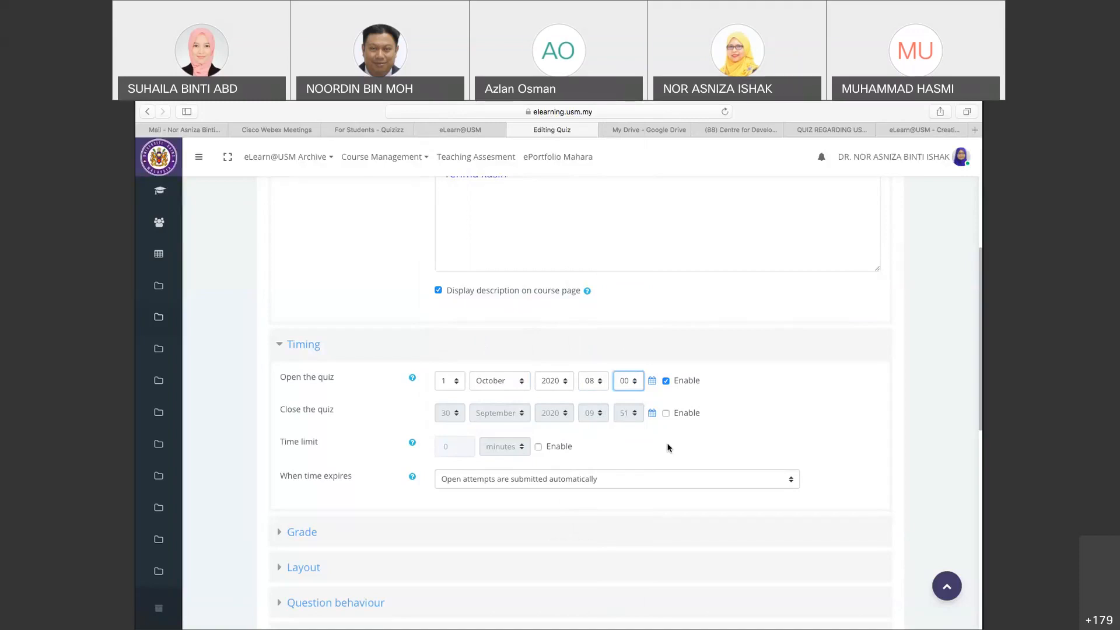
Enable the quiz's closing date and set it to 3 October 2020
{"action": "left_click", "coordinate": [666, 413]}
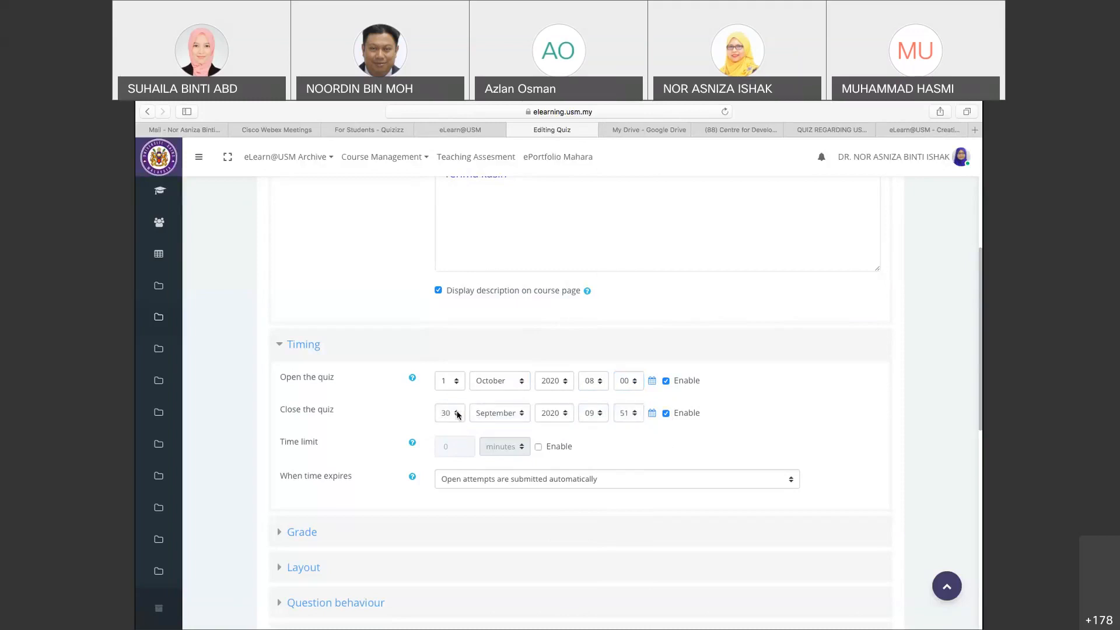
{"action": "left_click", "coordinate": [458, 414]}
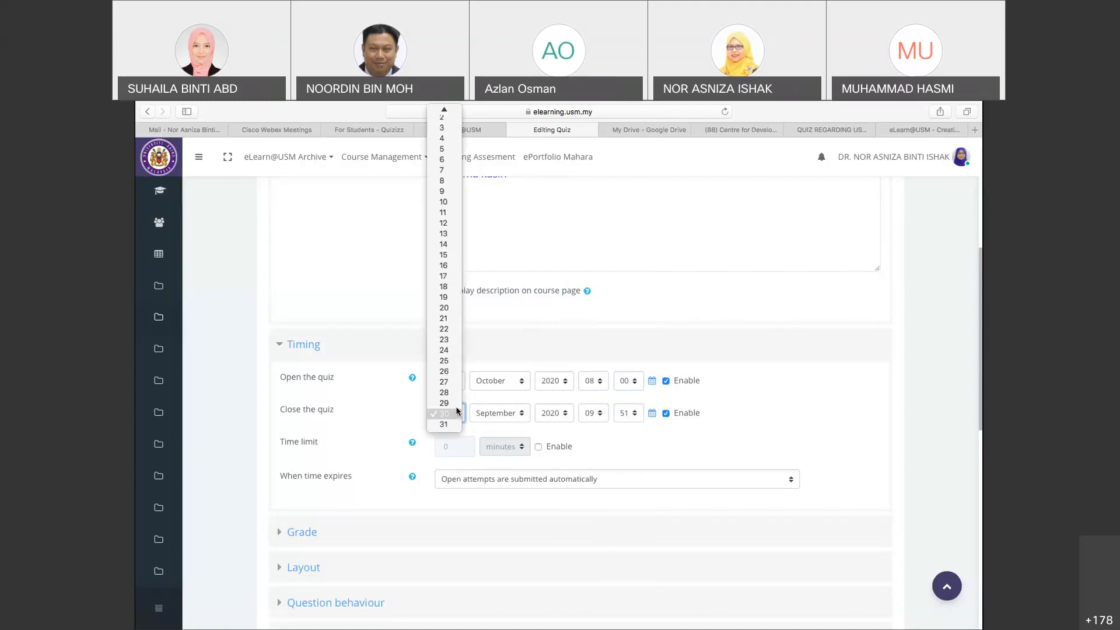
{"action": "left_click", "coordinate": [447, 128]}
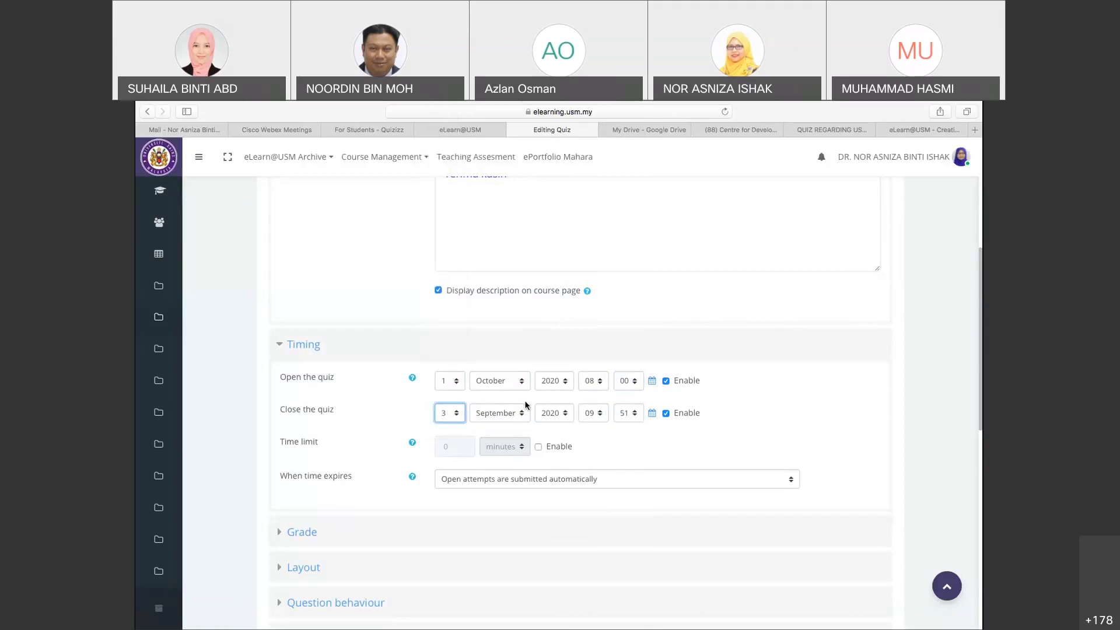
{"action": "left_click", "coordinate": [520, 411]}
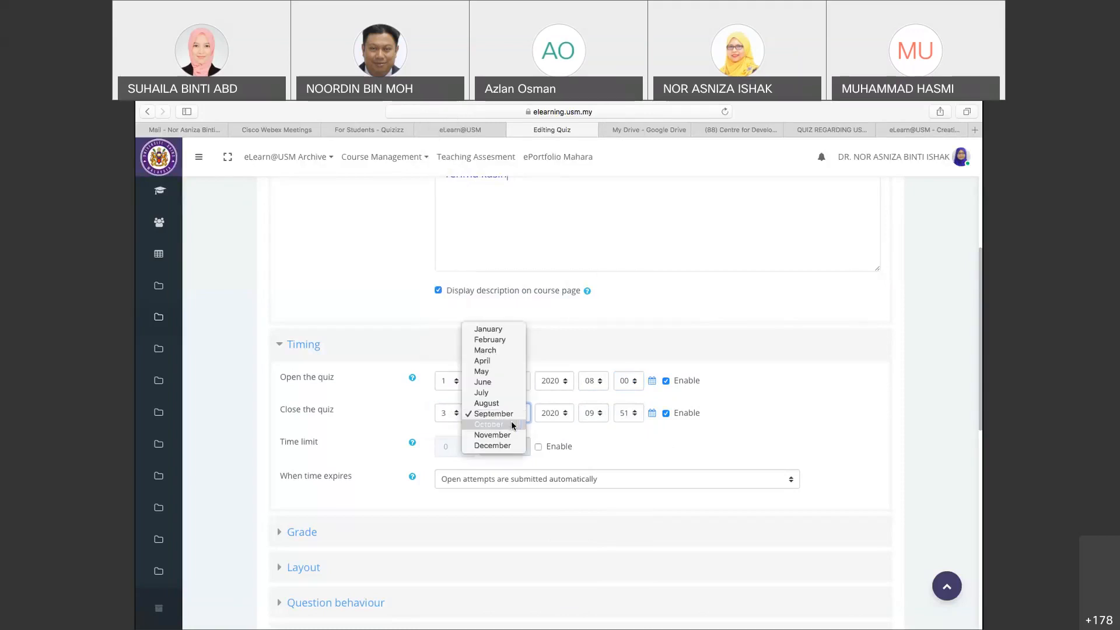
{"action": "left_click", "coordinate": [510, 422]}
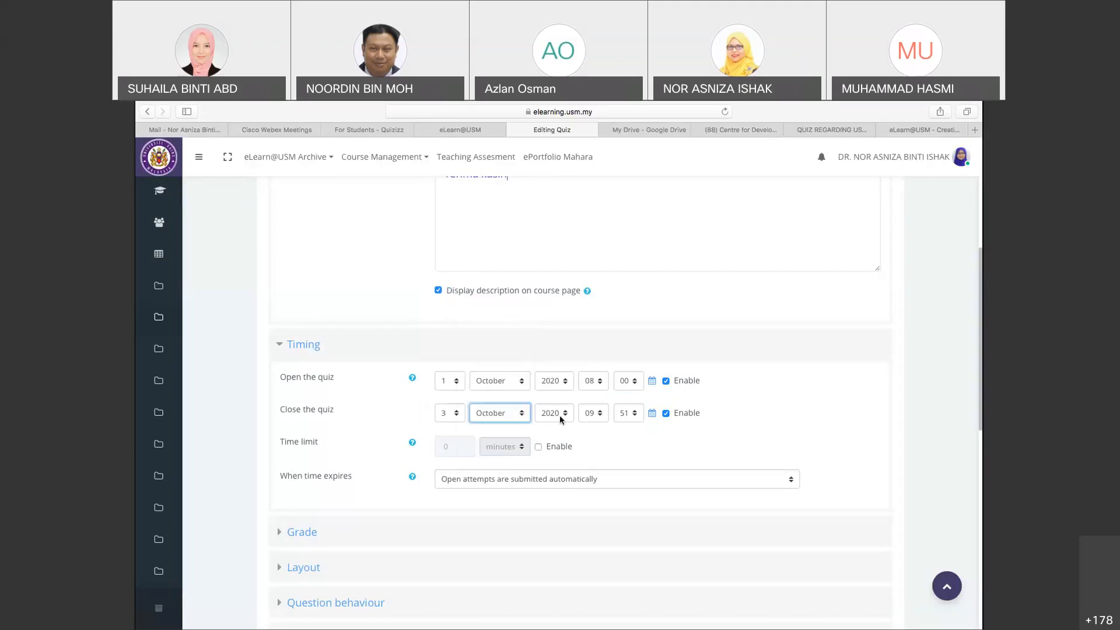
Set the quiz's closing hour to 08 and open the choices for the closing minutes
{"action": "left_click", "coordinate": [598, 413]}
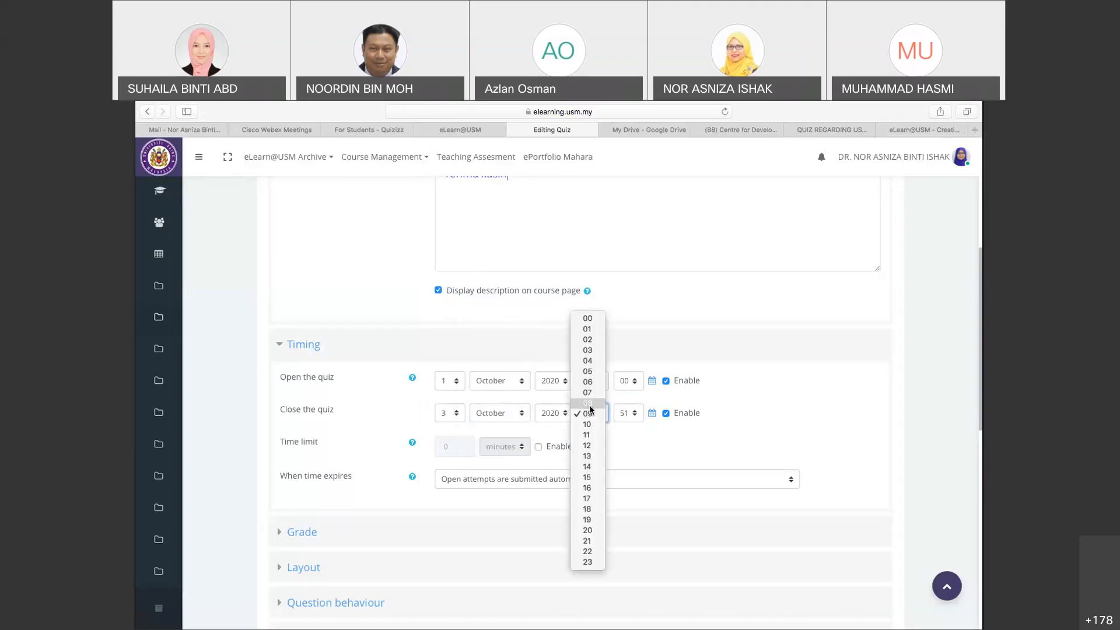
{"action": "left_click", "coordinate": [588, 403]}
{"action": "left_click", "coordinate": [638, 415]}
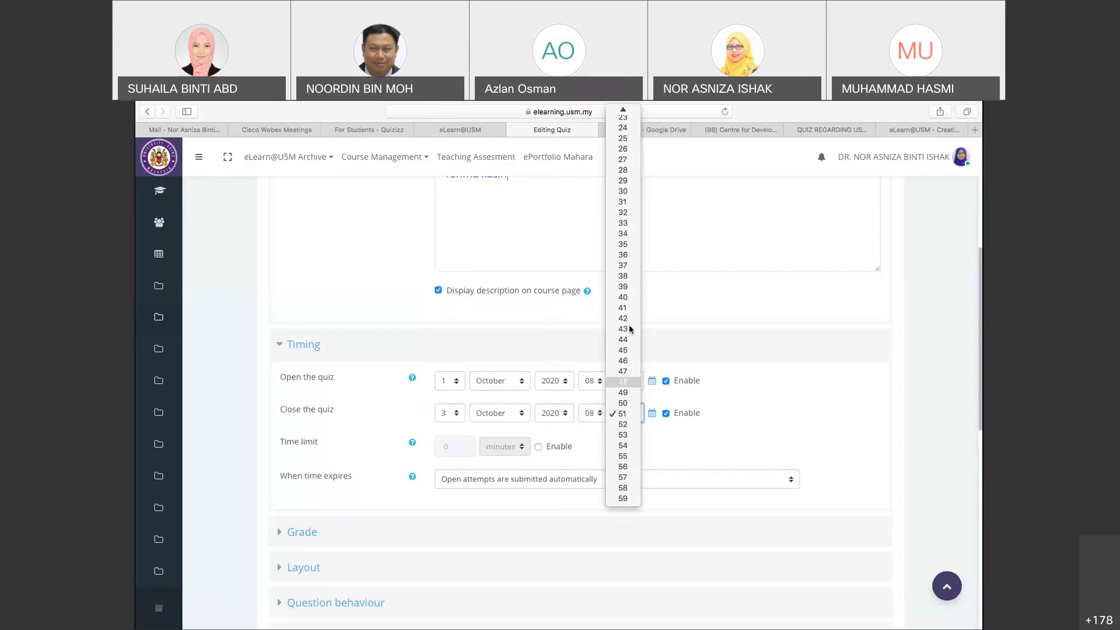
{"action": "scroll", "coordinate": [635, 247], "scroll_direction": "up", "scroll_amount": 5}
{"action": "scroll", "coordinate": [633, 243], "scroll_direction": "up", "scroll_amount": 1}
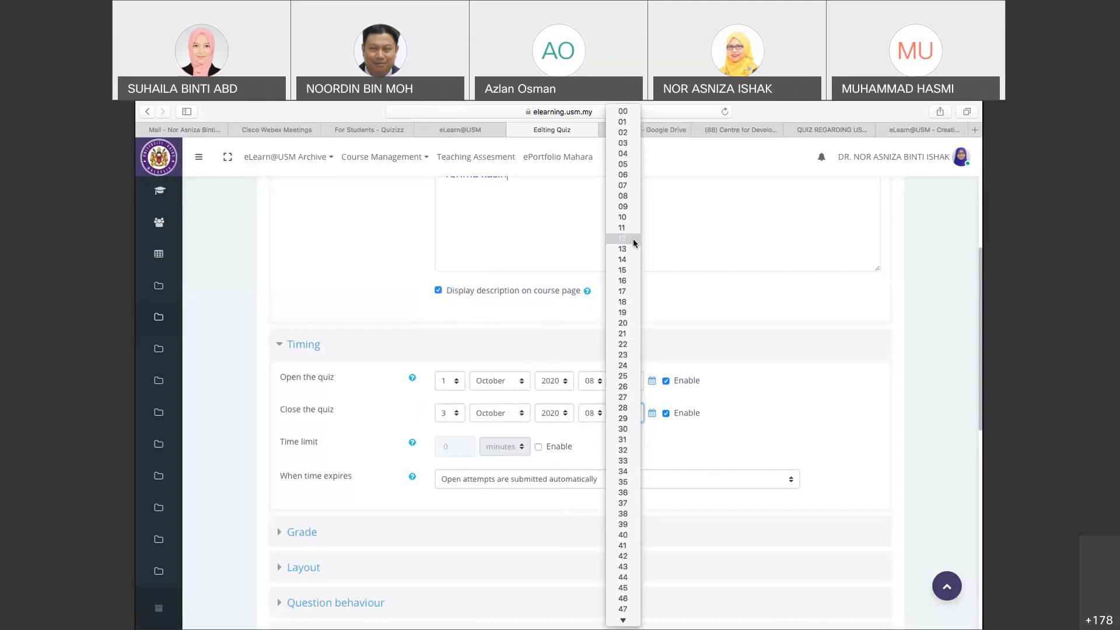
Set the quiz's closing minute to 00 and enable a time limit of 10 minutes
{"action": "left_click", "coordinate": [637, 112]}
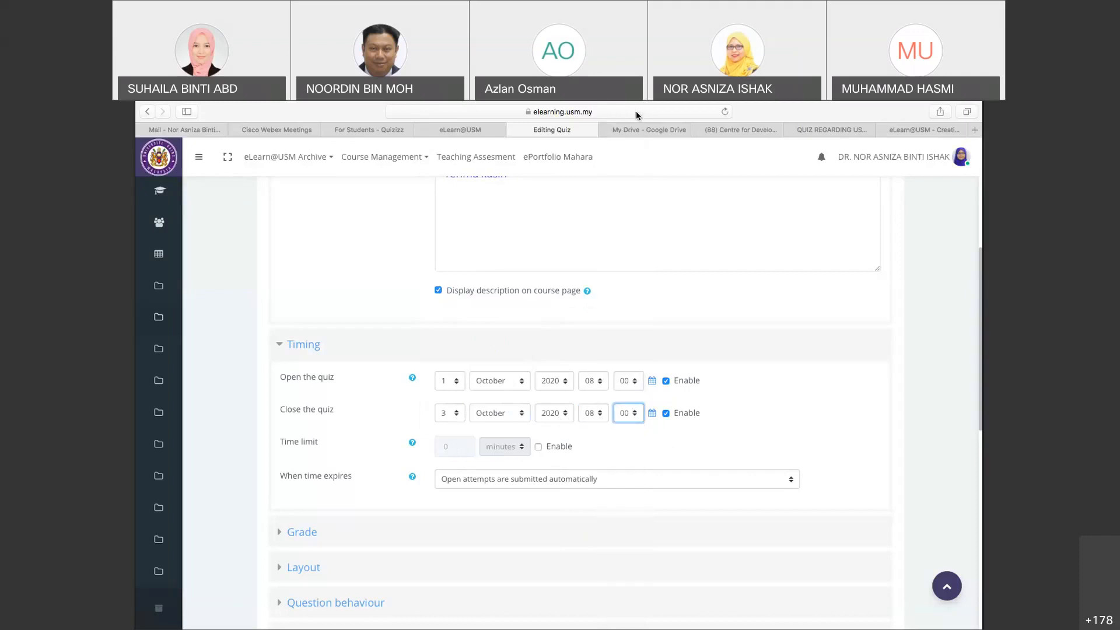
{"action": "left_click", "coordinate": [756, 408]}
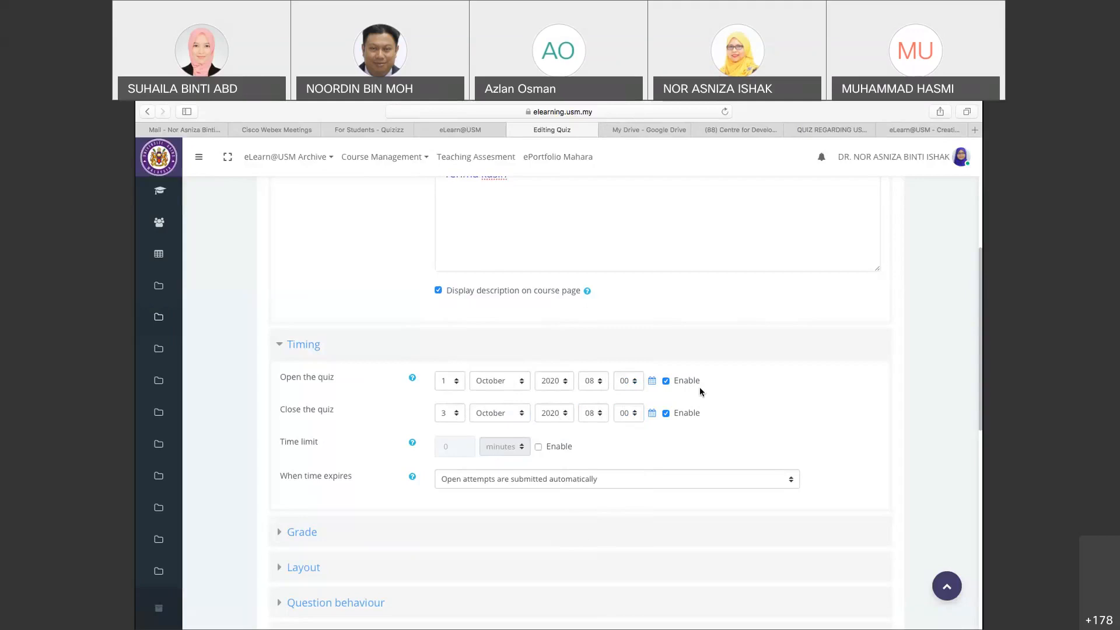
{"action": "left_click", "coordinate": [538, 448]}
{"action": "left_click", "coordinate": [468, 446]}
{"action": "key", "text": "BackSpace"}
{"action": "type", "text": "10"}
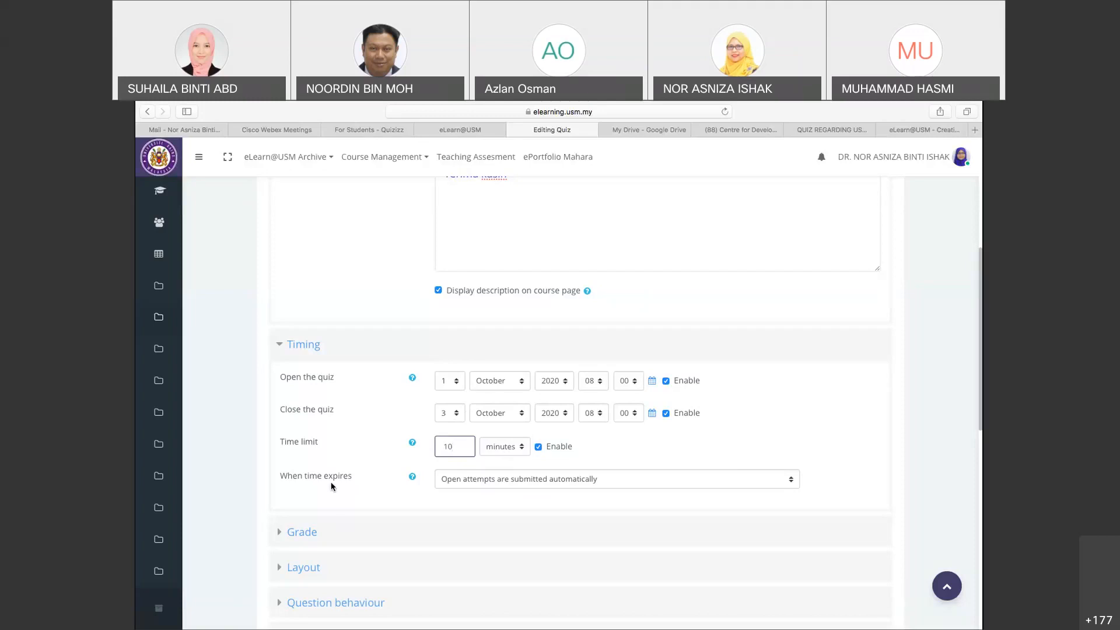
Check the choices for when time expires and keep "Open attempts are submitted automatically"
{"action": "left_click", "coordinate": [792, 482]}
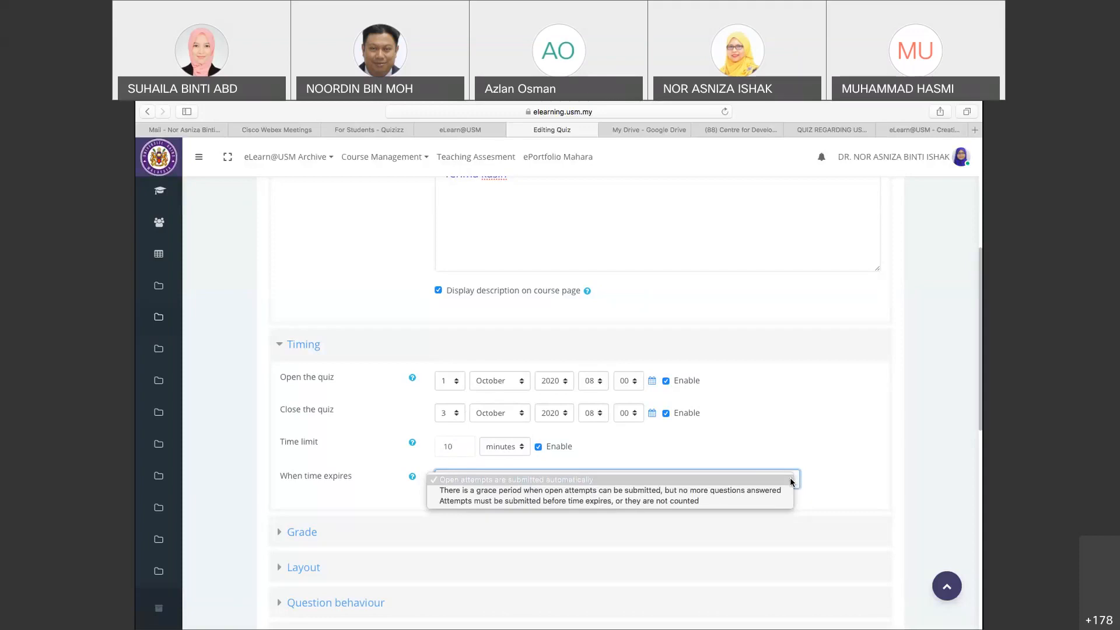
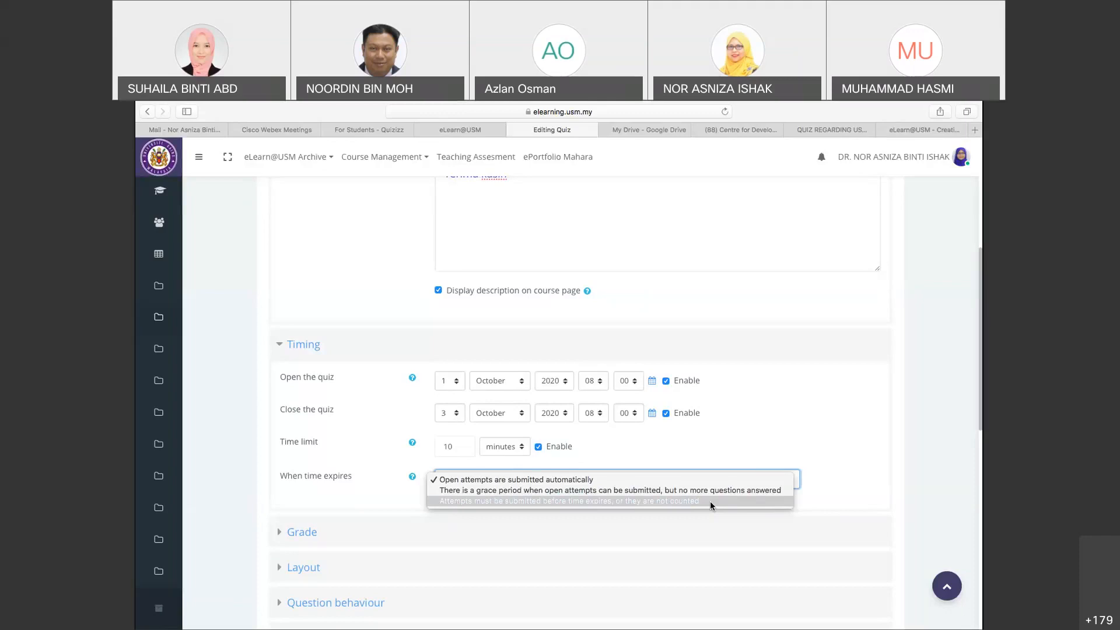
{"action": "key", "text": "Escape"}
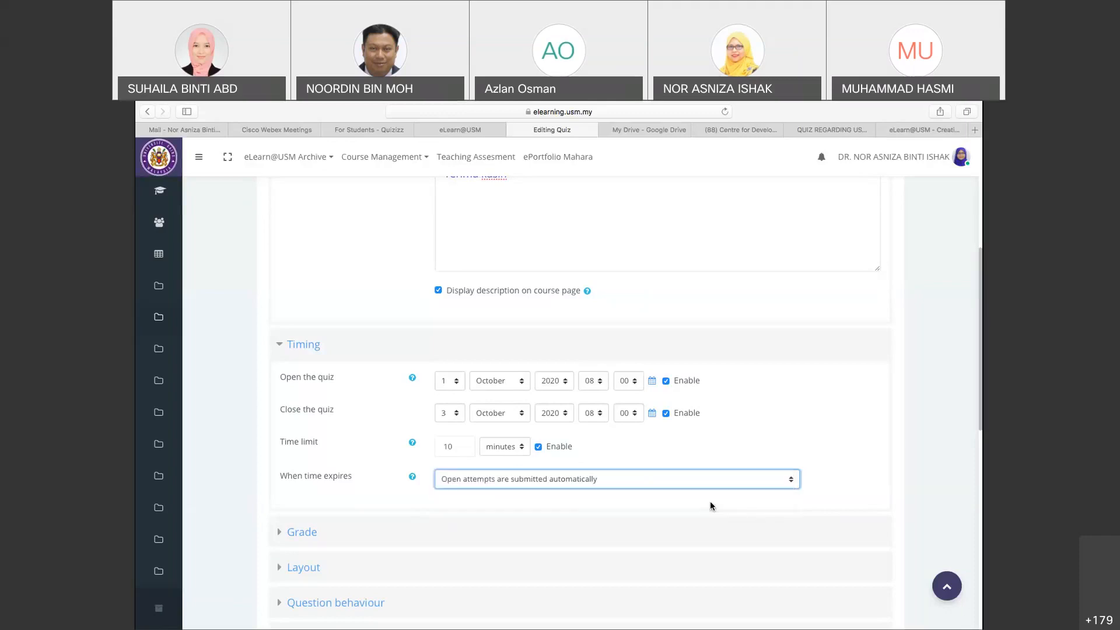
{"action": "left_click", "coordinate": [792, 481]}
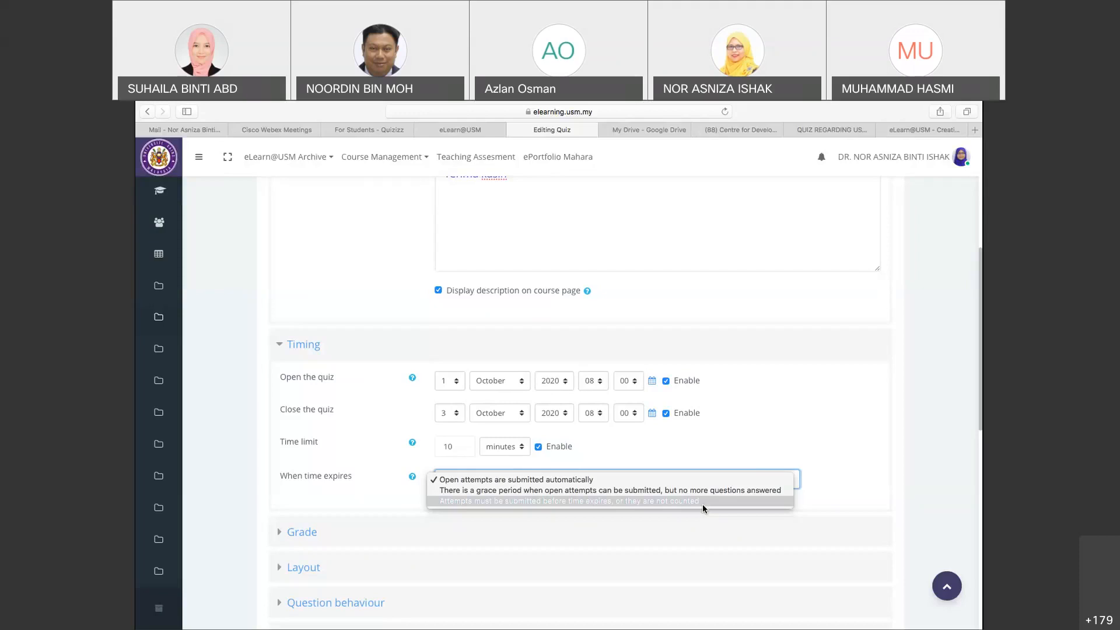
{"action": "left_click", "coordinate": [664, 484]}
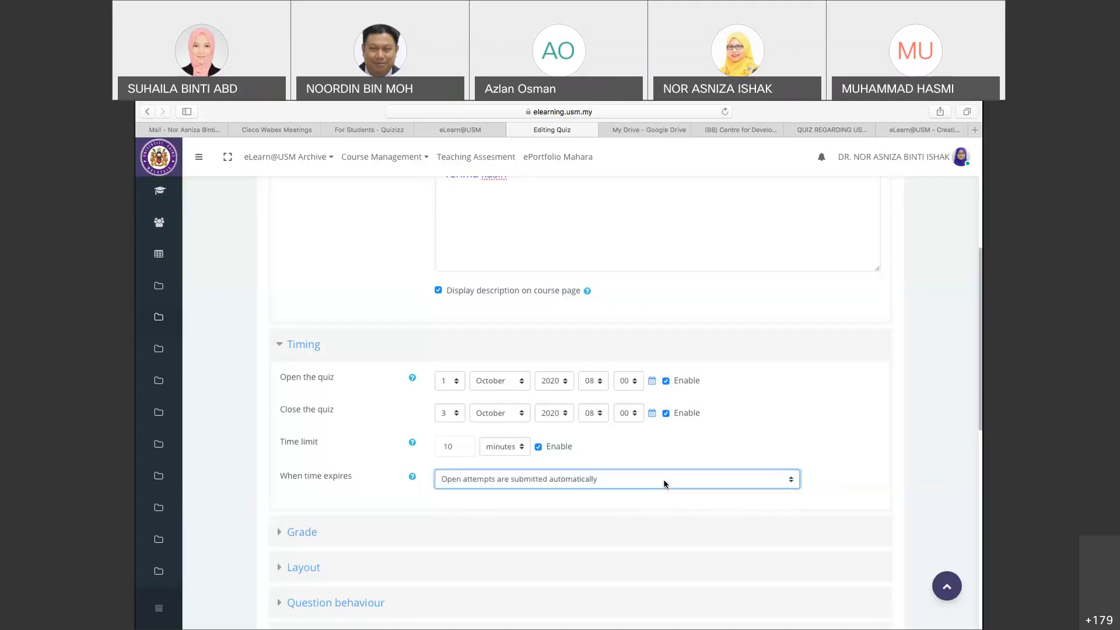
Expand the Grade settings and set the number of attempts allowed to 2
{"action": "scroll", "coordinate": [664, 484], "scroll_direction": "down", "scroll_amount": 1}
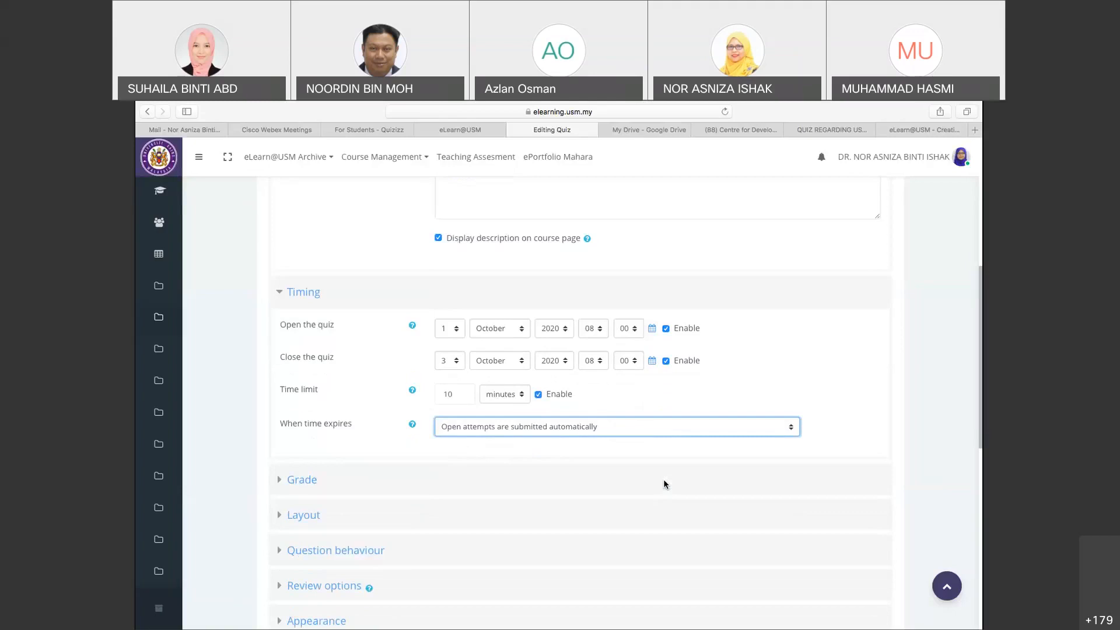
{"action": "scroll", "coordinate": [664, 481], "scroll_direction": "down", "scroll_amount": 1}
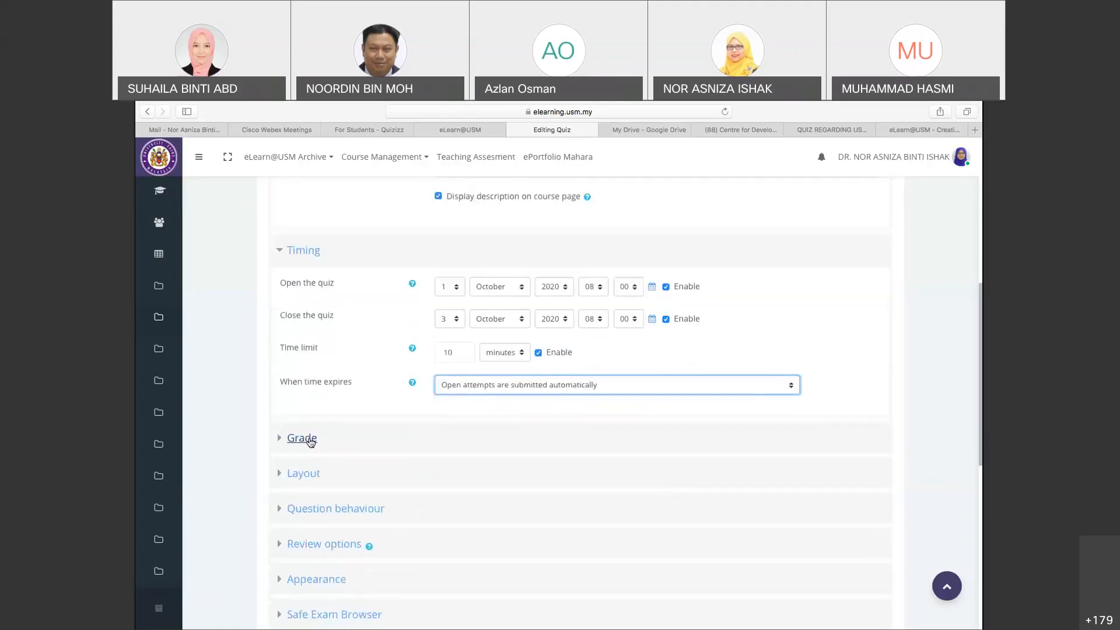
{"action": "left_click", "coordinate": [302, 438]}
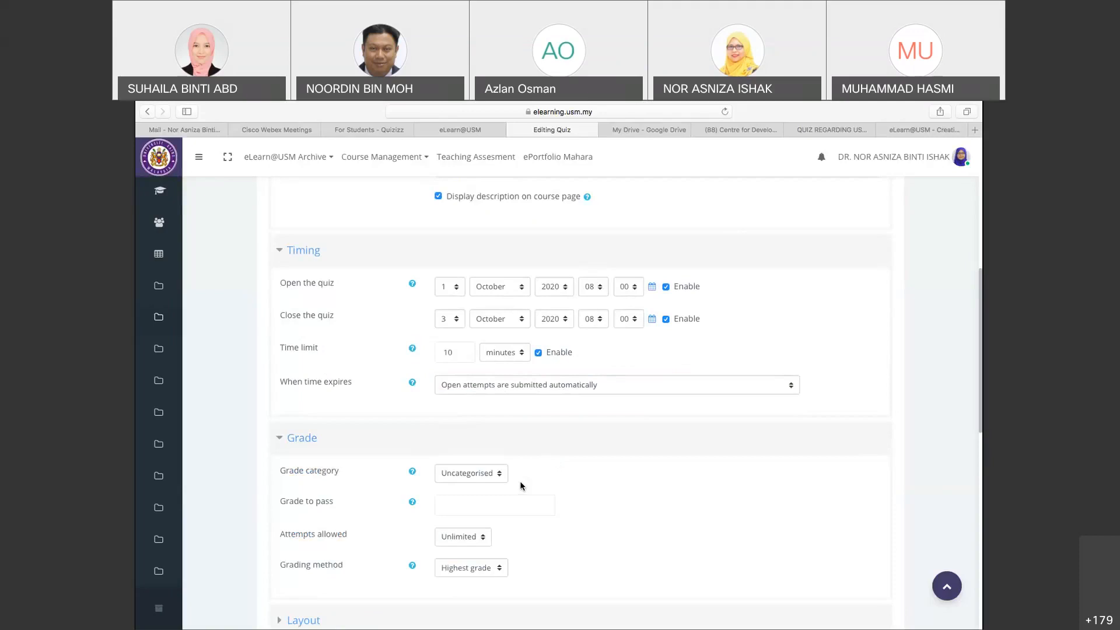
{"action": "scroll", "coordinate": [521, 485], "scroll_direction": "down", "scroll_amount": 2}
{"action": "scroll", "coordinate": [520, 481], "scroll_direction": "down", "scroll_amount": 1}
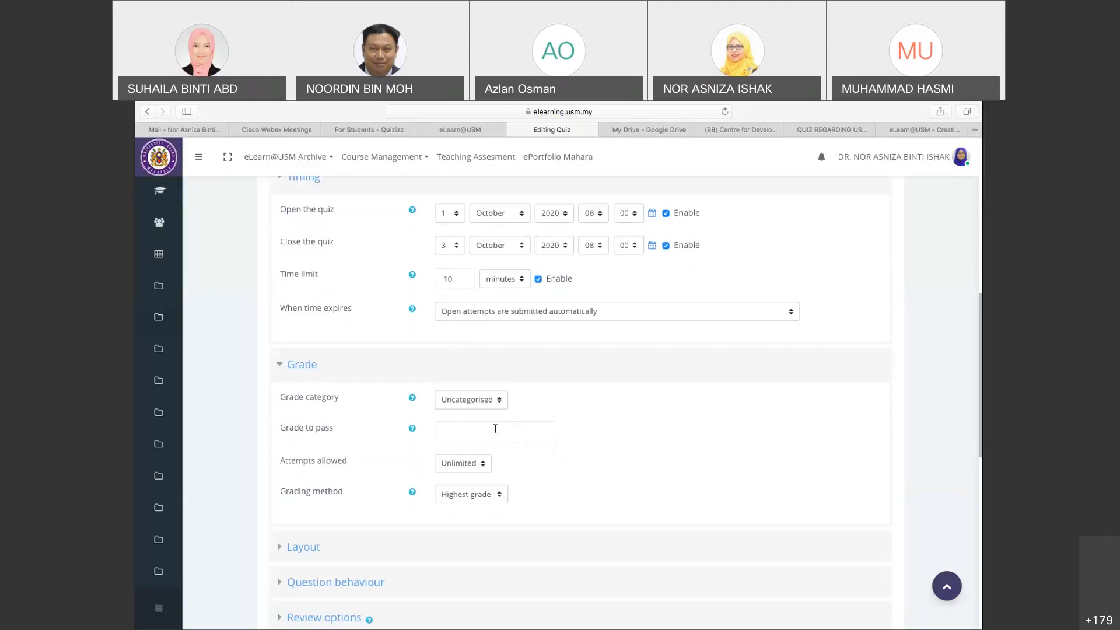
{"action": "scroll", "coordinate": [509, 429], "scroll_direction": "down", "scroll_amount": 2}
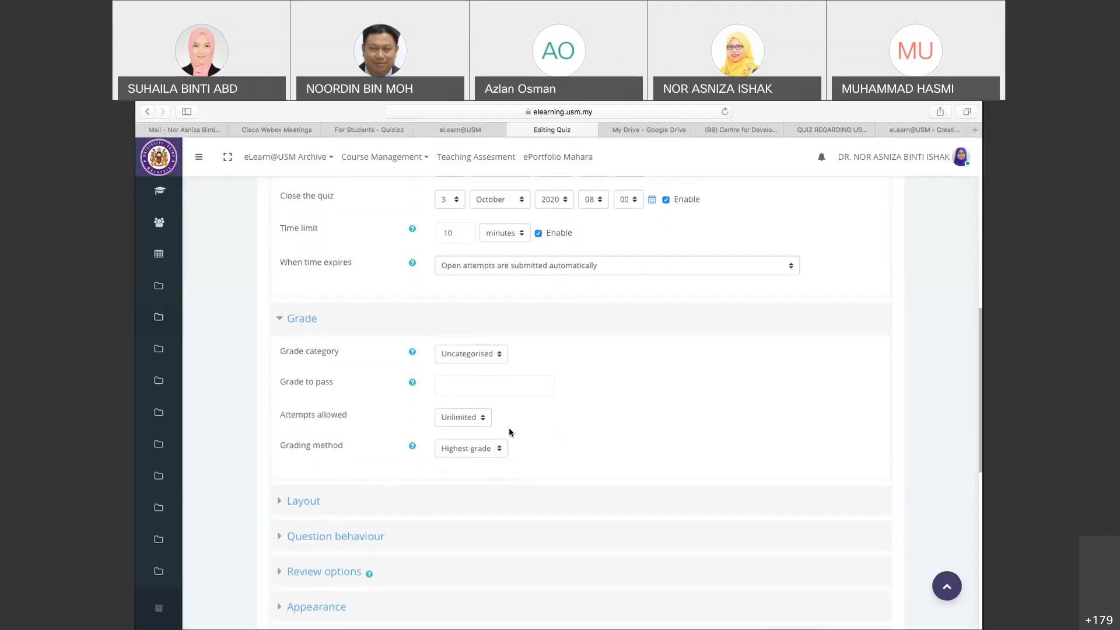
{"action": "scroll", "coordinate": [509, 432], "scroll_direction": "down", "scroll_amount": 1}
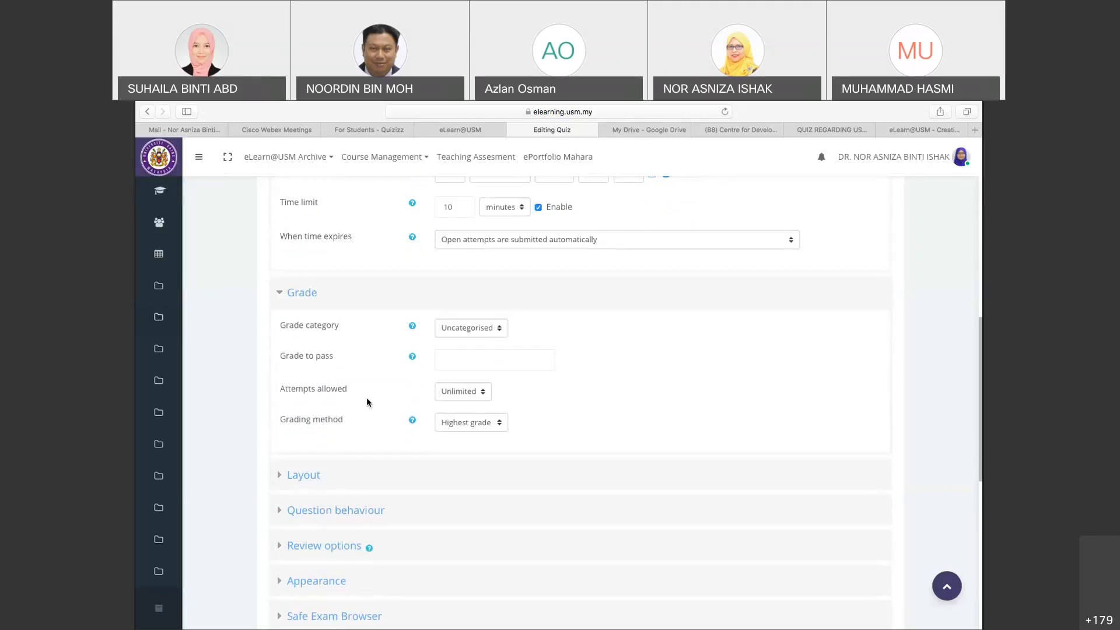
{"action": "left_click", "coordinate": [483, 394]}
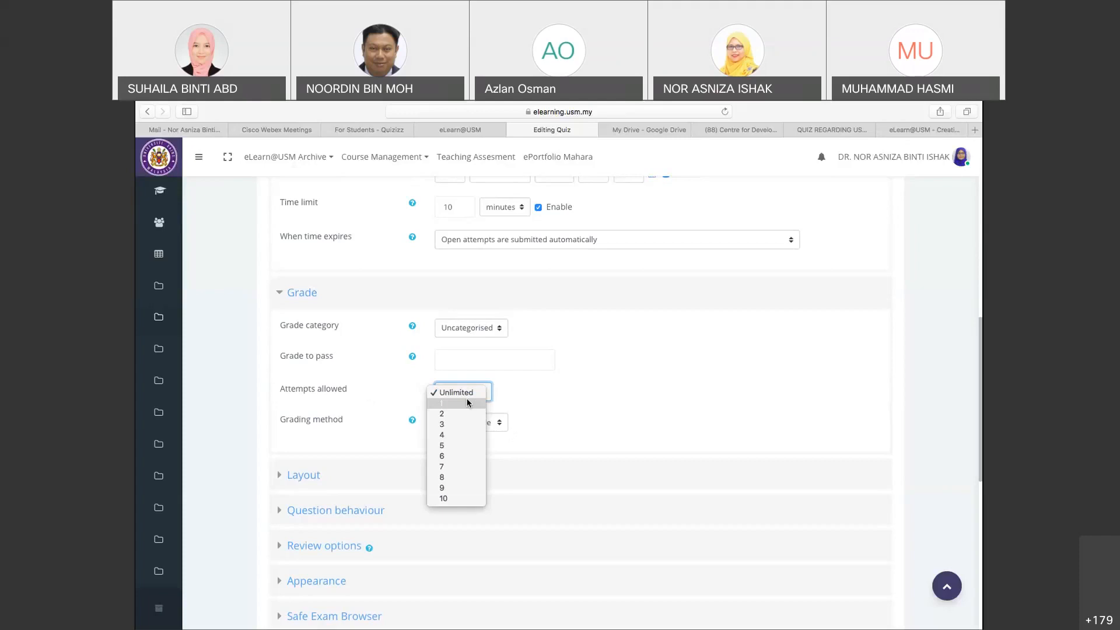
{"action": "left_click", "coordinate": [455, 414]}
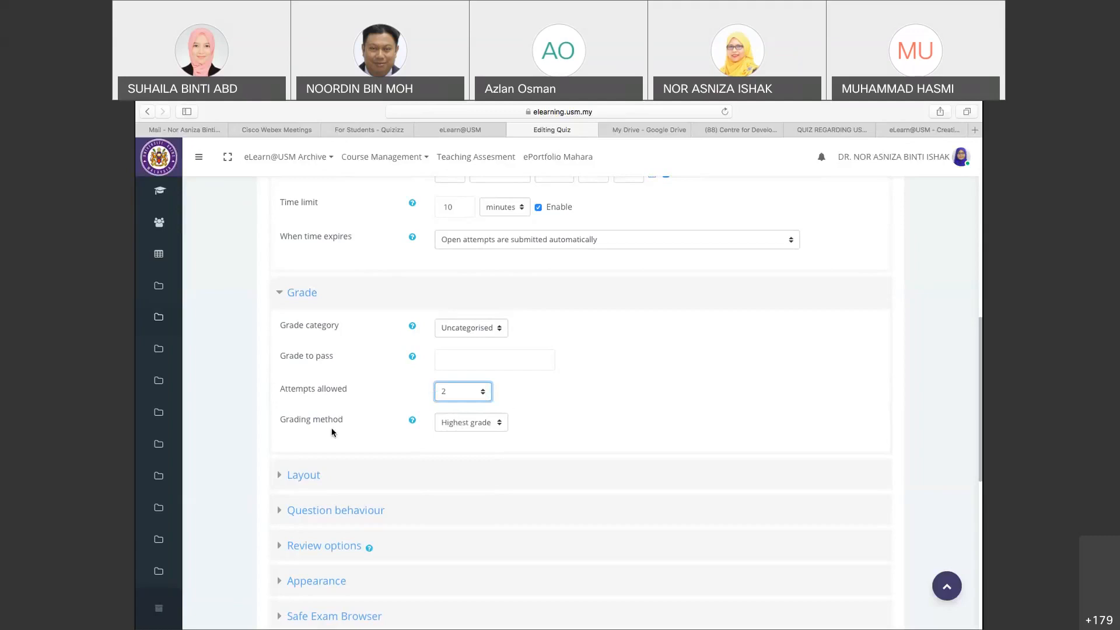
Try Average grade as the quiz's grading method and return it to Highest grade
{"action": "left_click", "coordinate": [499, 424]}
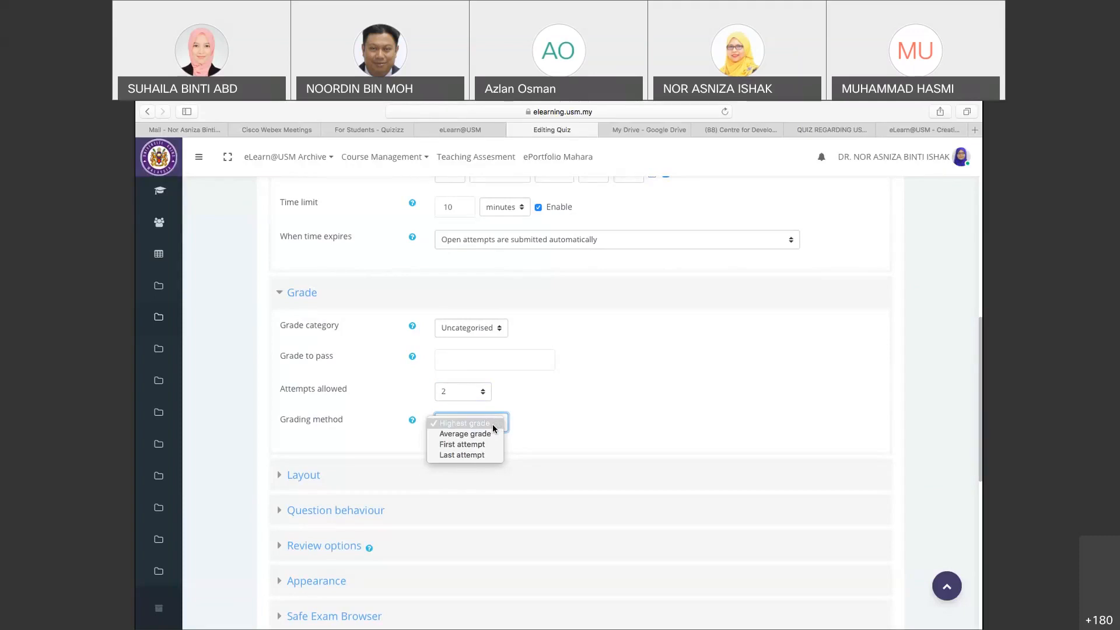
{"action": "left_click", "coordinate": [492, 424]}
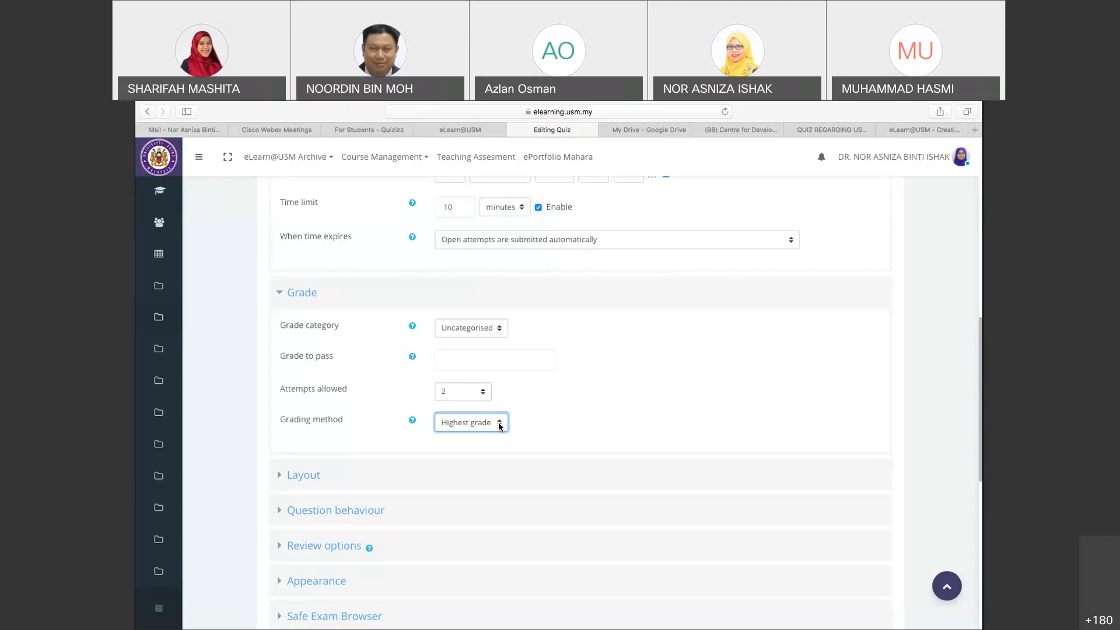
{"action": "left_click", "coordinate": [499, 425]}
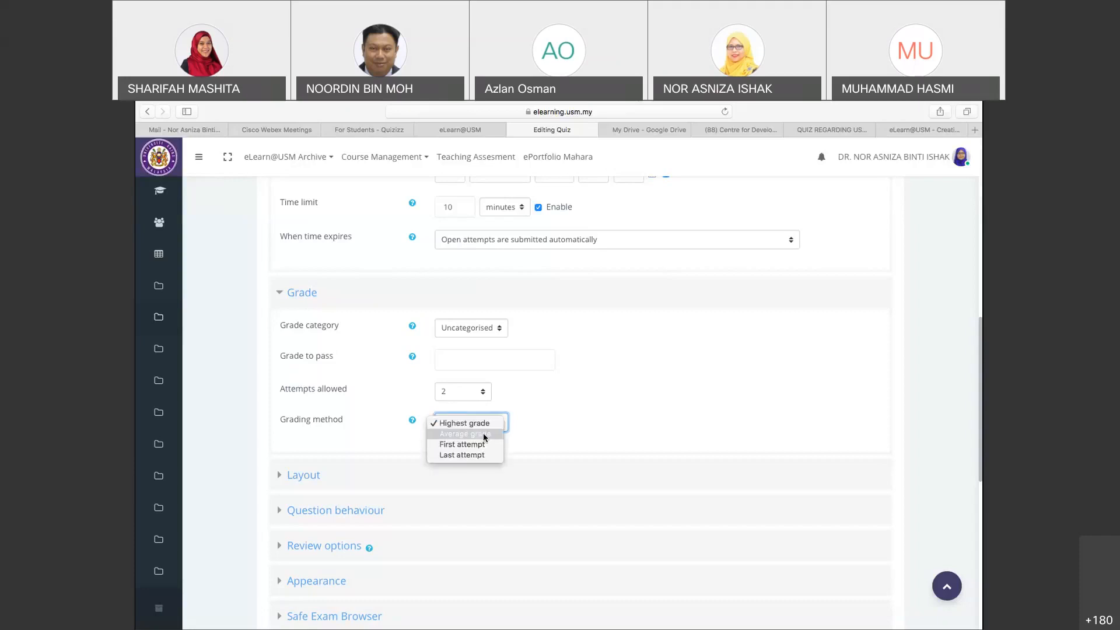
{"action": "left_click", "coordinate": [483, 433]}
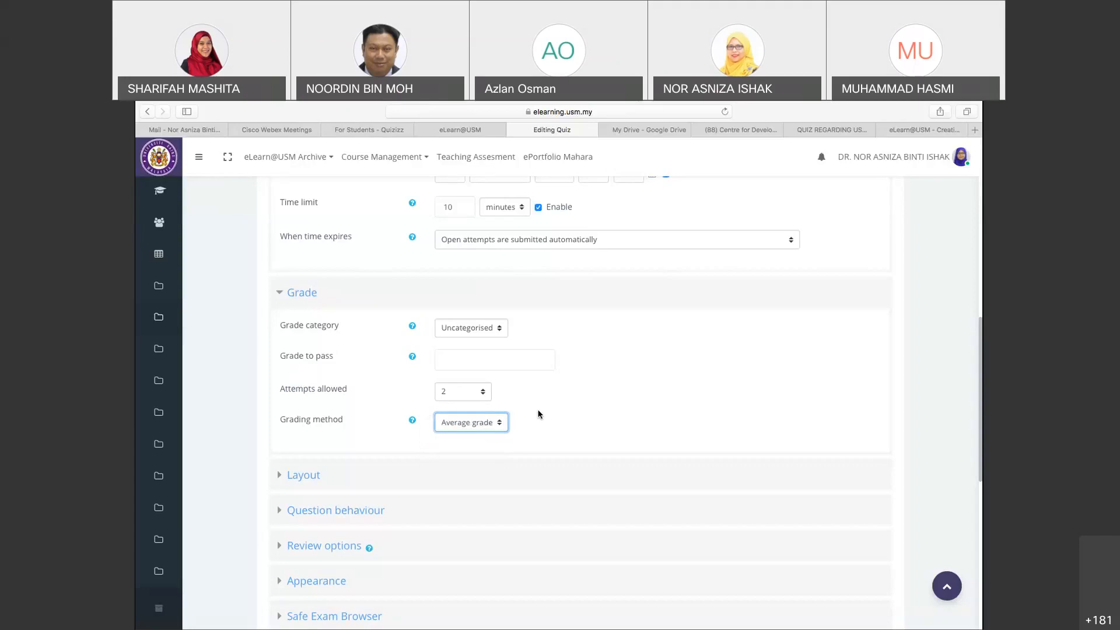
{"action": "left_click", "coordinate": [499, 427]}
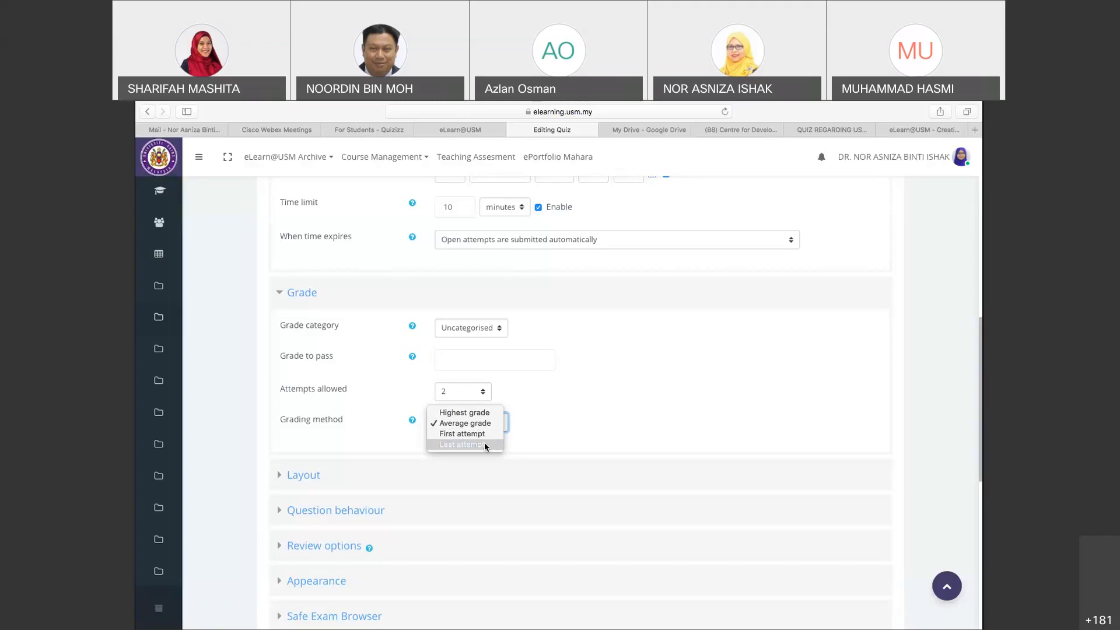
{"action": "left_click", "coordinate": [476, 412]}
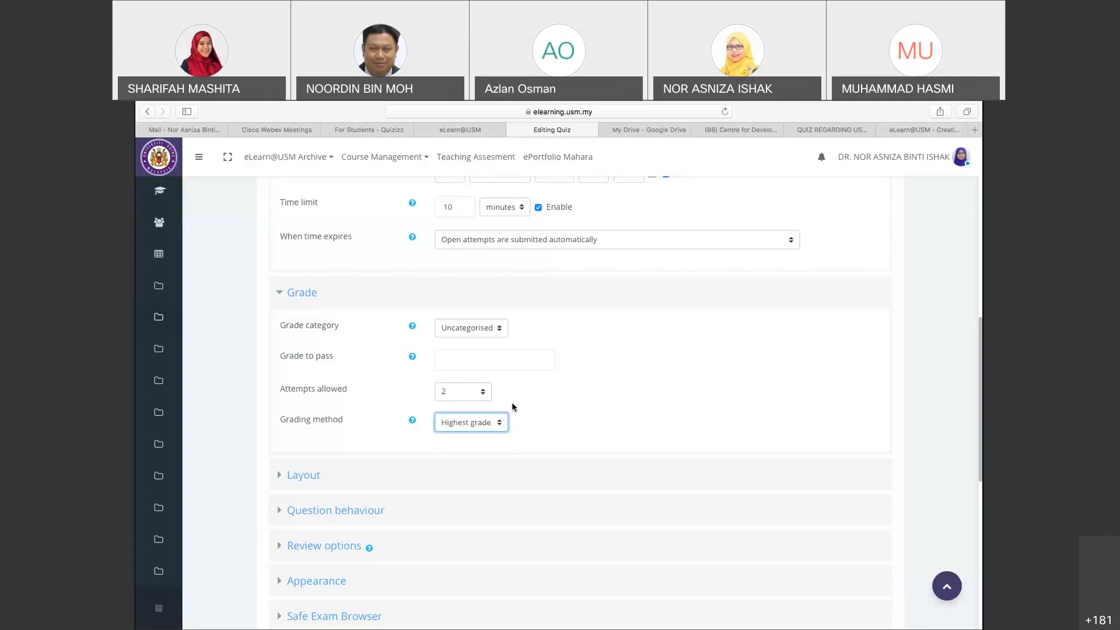
Limit the attempts allowed for the quiz to 1
{"action": "left_click", "coordinate": [482, 393]}
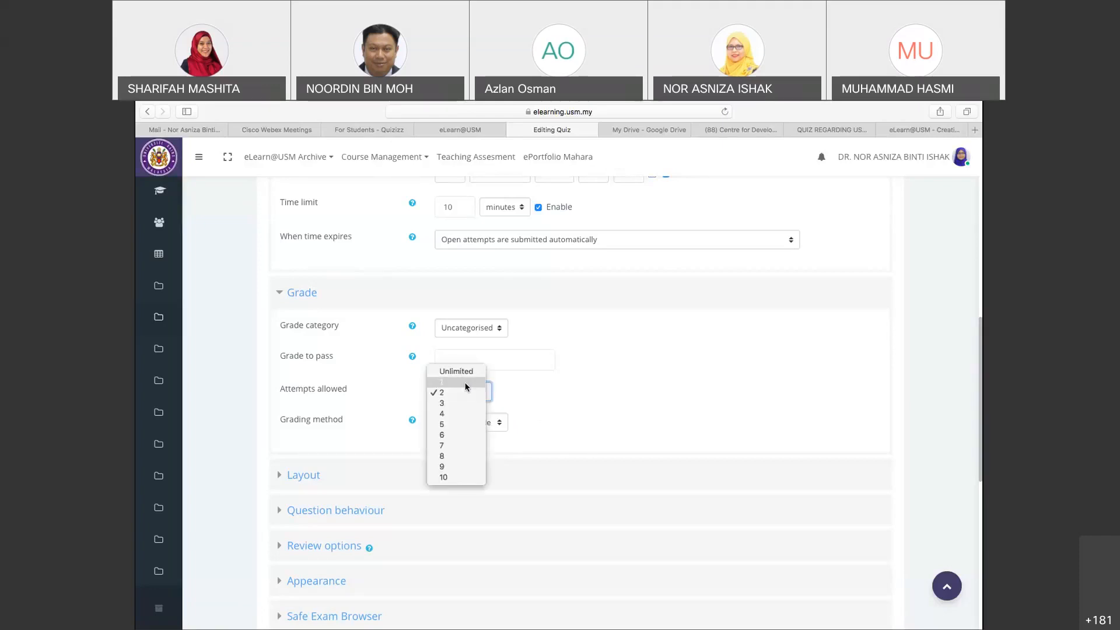
{"action": "left_click", "coordinate": [466, 383]}
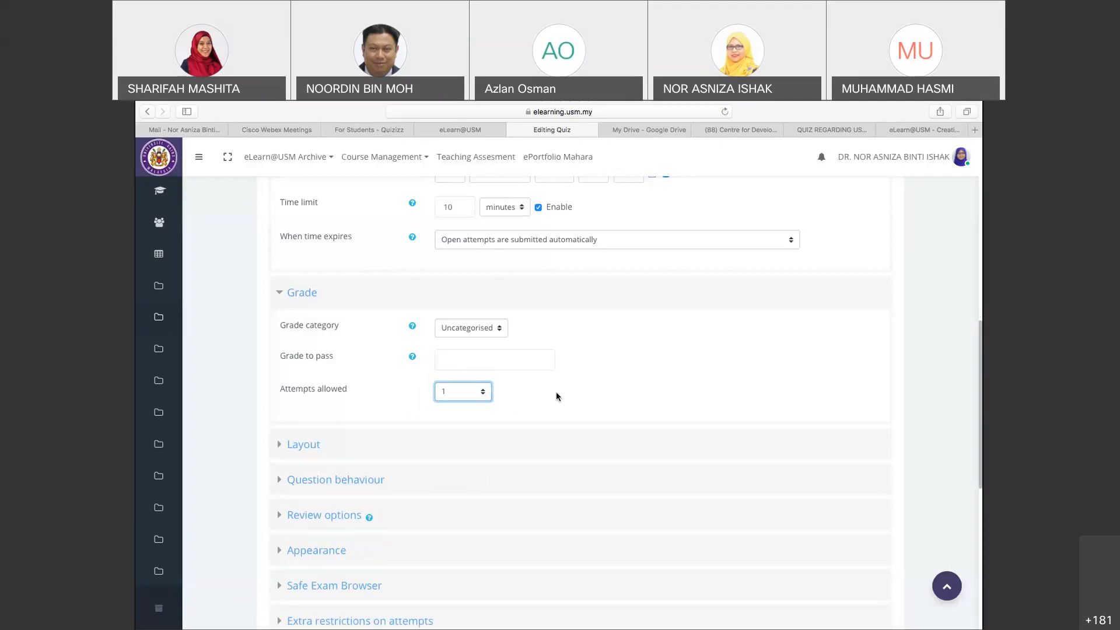
In the Layout settings, try a new page every 2 questions and return it to Every question
{"action": "scroll", "coordinate": [555, 391], "scroll_direction": "down", "scroll_amount": 3}
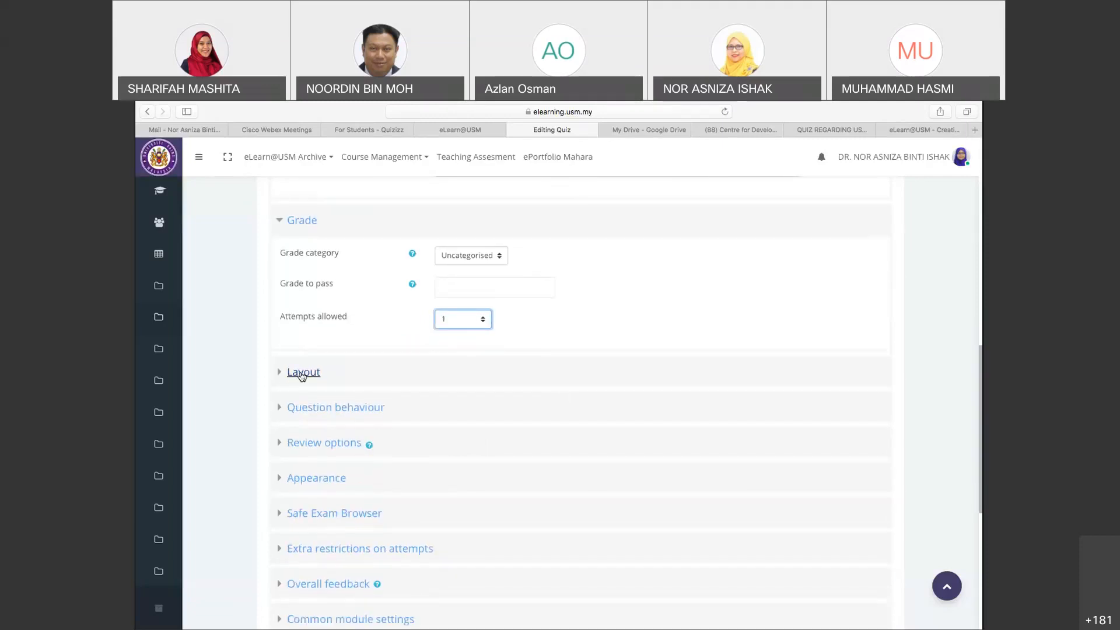
{"action": "left_click", "coordinate": [298, 374]}
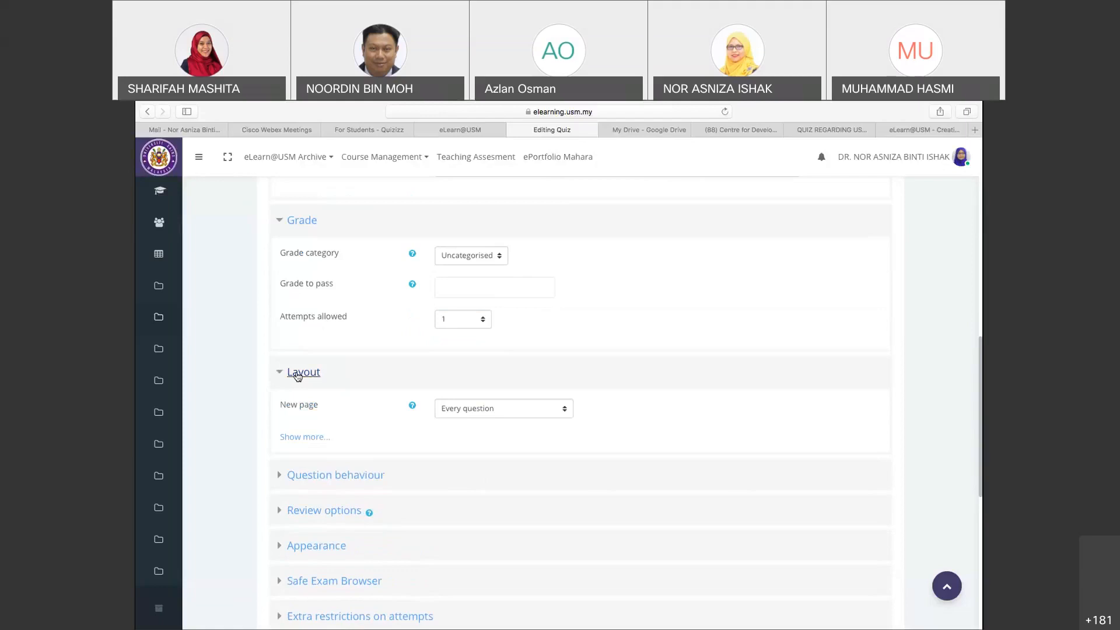
{"action": "left_click", "coordinate": [564, 409]}
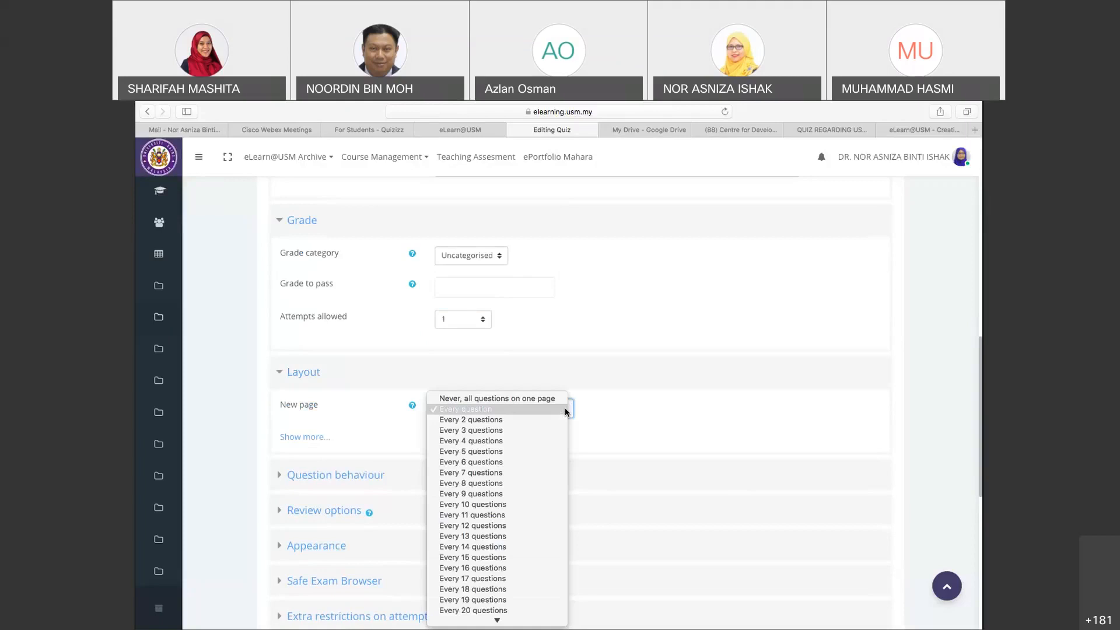
{"action": "left_click", "coordinate": [550, 420]}
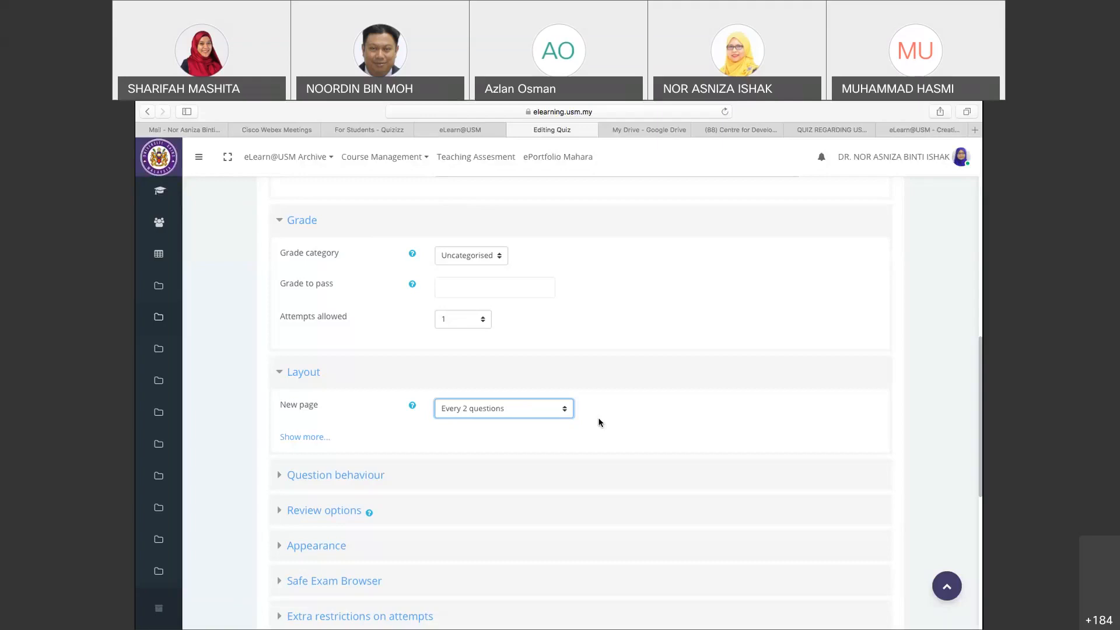
{"action": "left_click", "coordinate": [565, 412]}
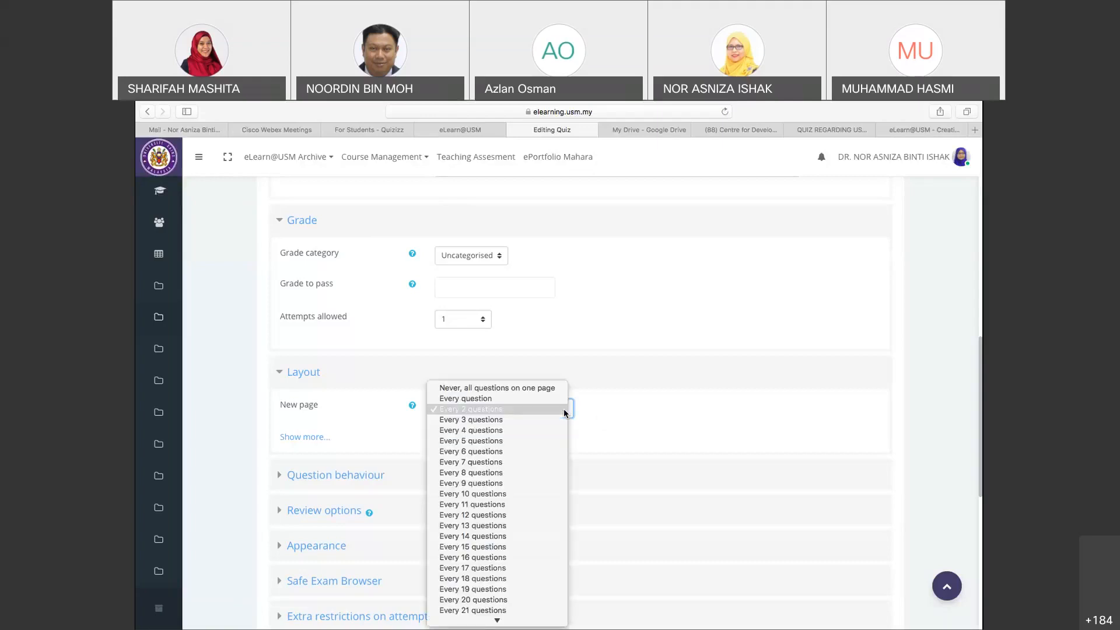
{"action": "left_click", "coordinate": [551, 401]}
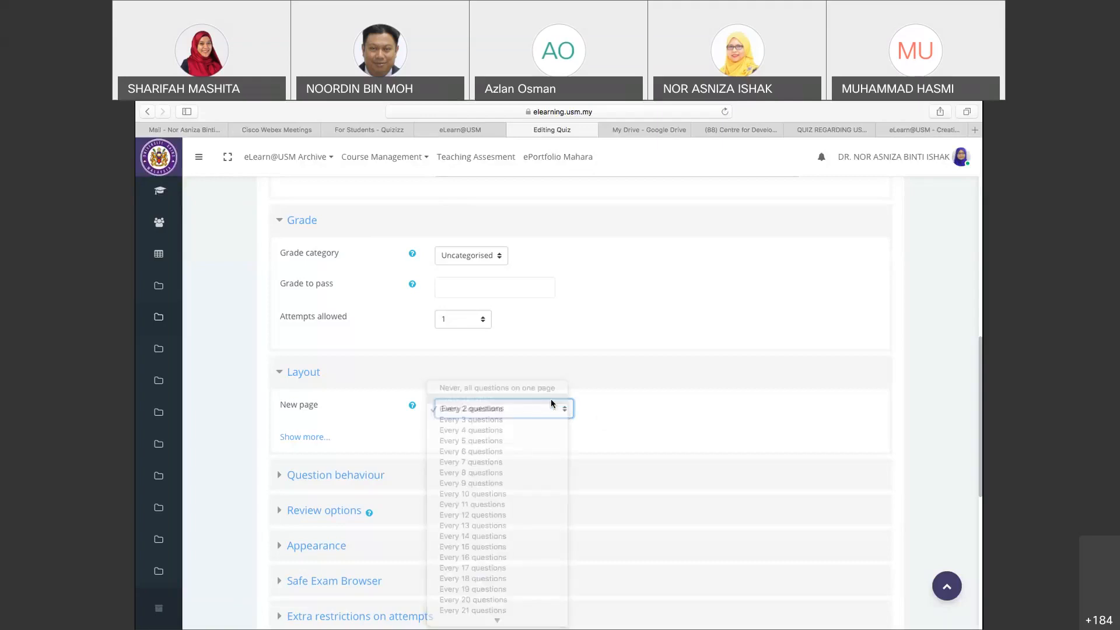
Reveal the additional layout settings and keep the navigation method set to Free
{"action": "left_click", "coordinate": [295, 437]}
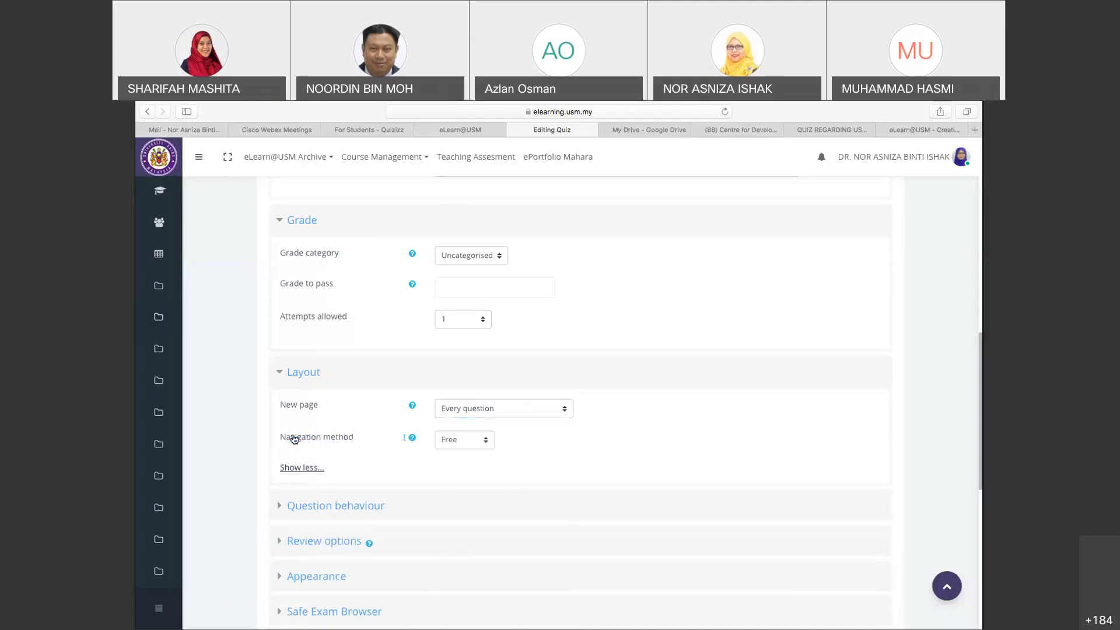
{"action": "left_click", "coordinate": [487, 446]}
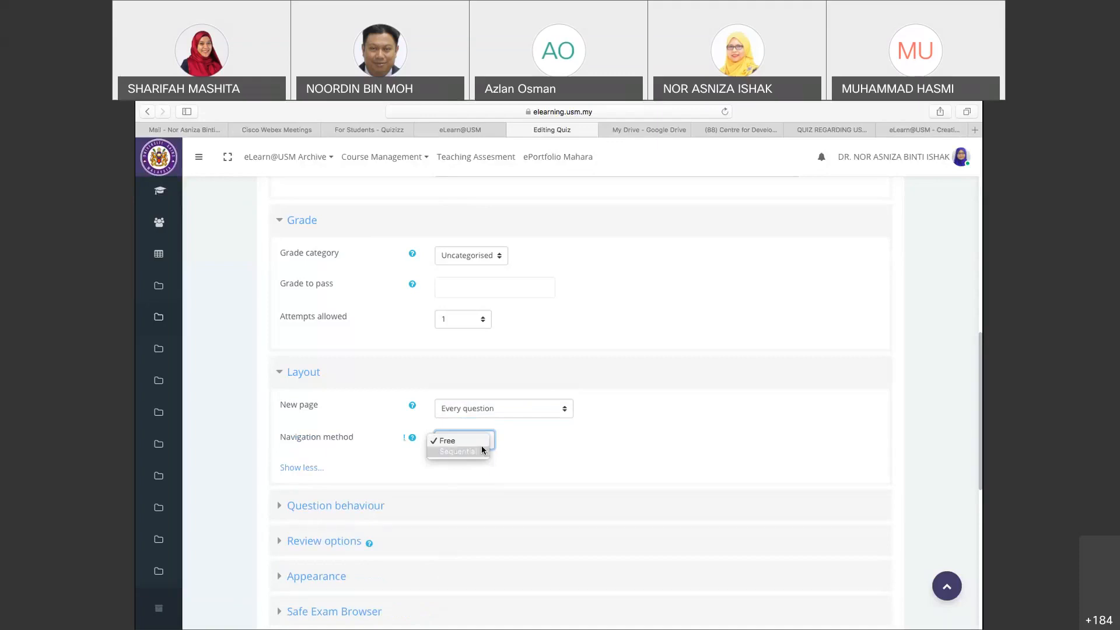
{"action": "left_click", "coordinate": [477, 442]}
Expand the Question behaviour settings and keep Shuffle within questions set to Yes
{"action": "scroll", "coordinate": [505, 442], "scroll_direction": "down", "scroll_amount": 2}
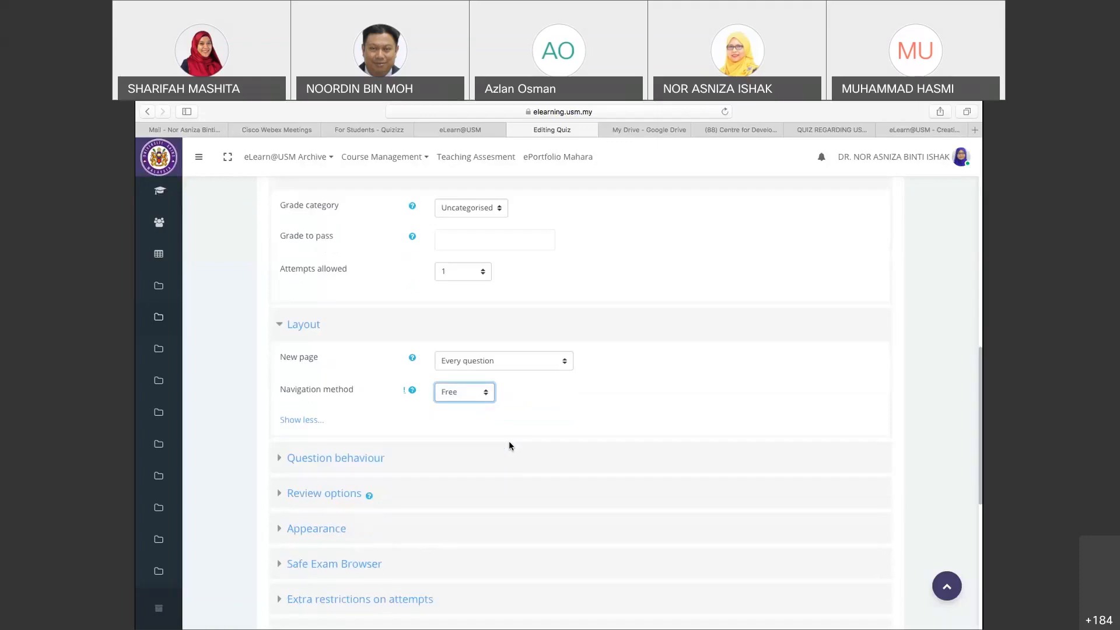
{"action": "scroll", "coordinate": [508, 444], "scroll_direction": "down", "scroll_amount": 1}
{"action": "scroll", "coordinate": [371, 365], "scroll_direction": "down", "scroll_amount": 2}
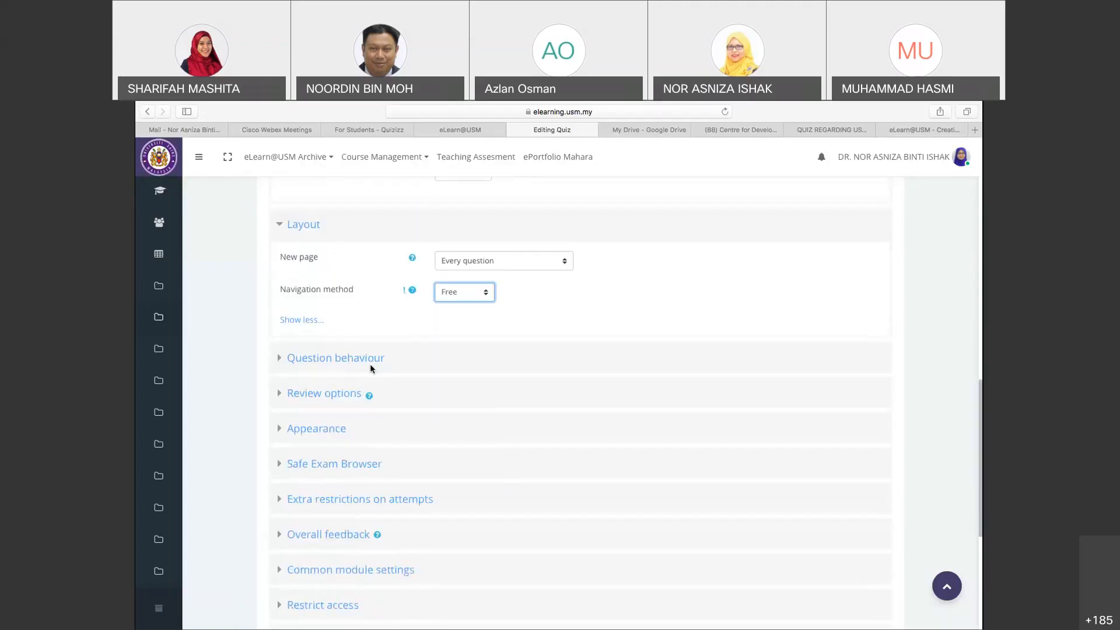
{"action": "left_click", "coordinate": [365, 363]}
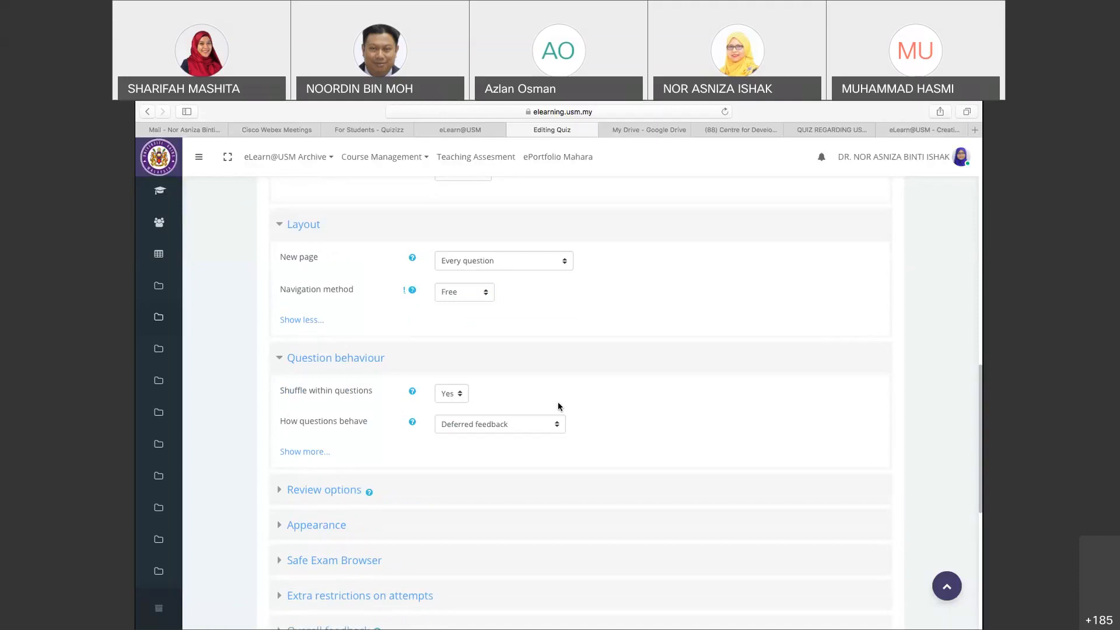
{"action": "left_click", "coordinate": [459, 396]}
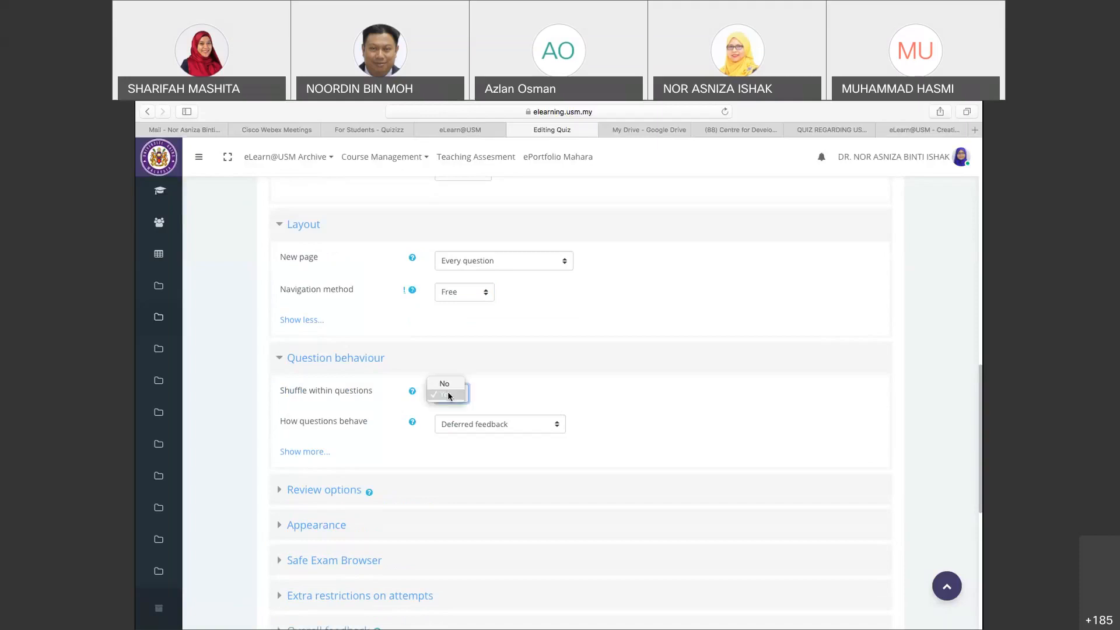
{"action": "left_click", "coordinate": [449, 396]}
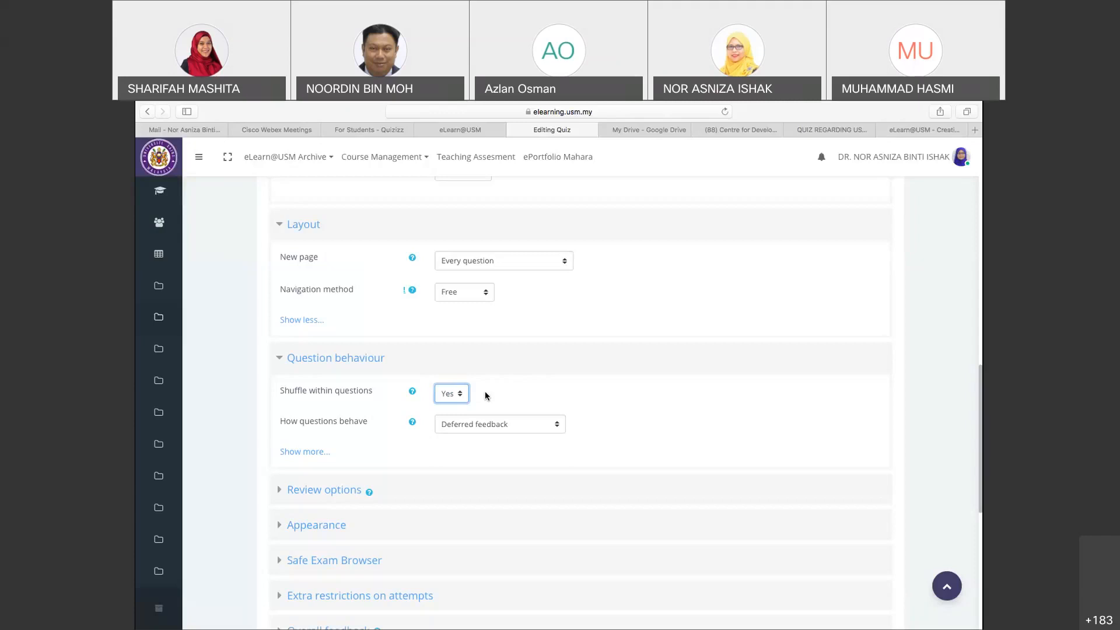
Reveal the additional question behaviour settings
{"action": "scroll", "coordinate": [593, 403], "scroll_direction": "down", "scroll_amount": 3}
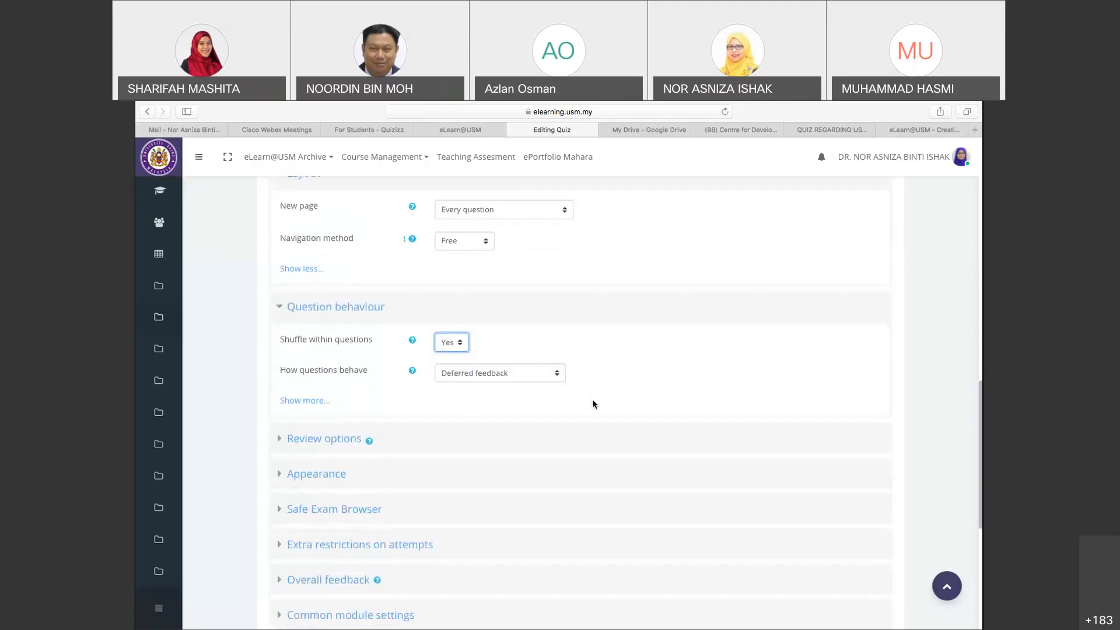
{"action": "scroll", "coordinate": [318, 353], "scroll_direction": "down", "scroll_amount": 1}
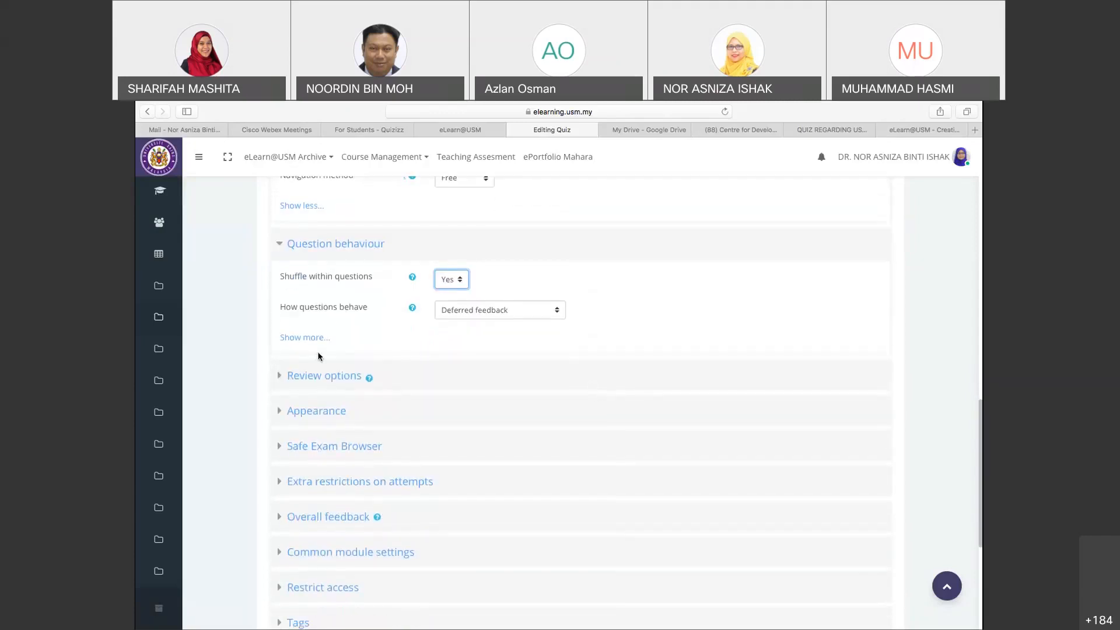
{"action": "left_click", "coordinate": [314, 338]}
In the Overall feedback settings, enter "Well done! I will give you chocolate after this....." as feedback for the 100% grade boundary
{"action": "scroll", "coordinate": [426, 335], "scroll_direction": "down", "scroll_amount": 2}
{"action": "scroll", "coordinate": [427, 338], "scroll_direction": "down", "scroll_amount": 3}
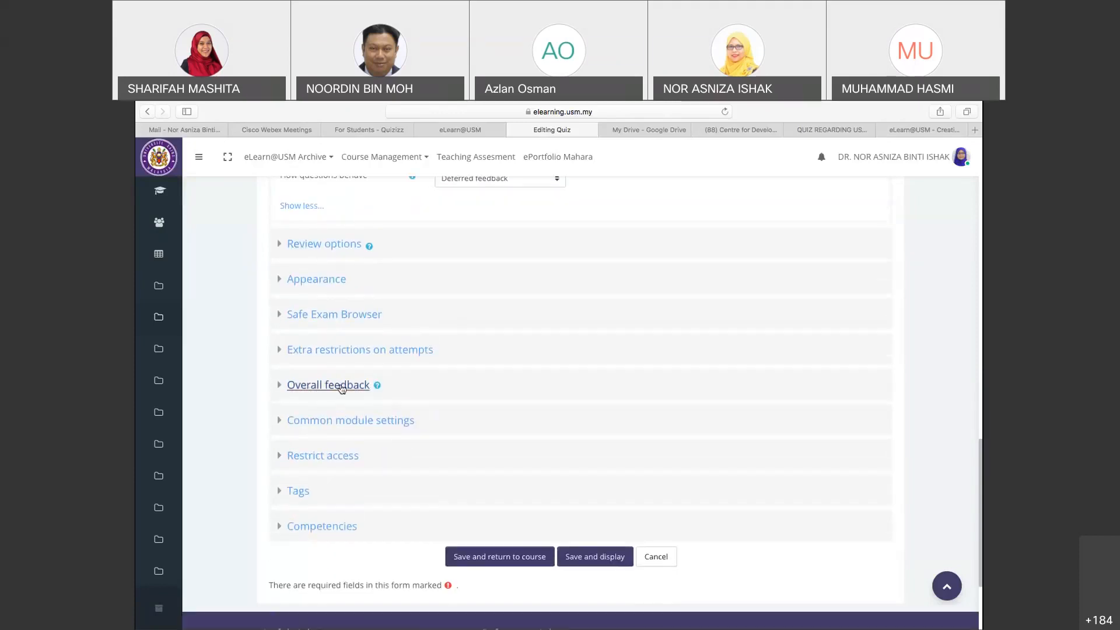
{"action": "left_click", "coordinate": [343, 389]}
{"action": "scroll", "coordinate": [586, 414], "scroll_direction": "down", "scroll_amount": 3}
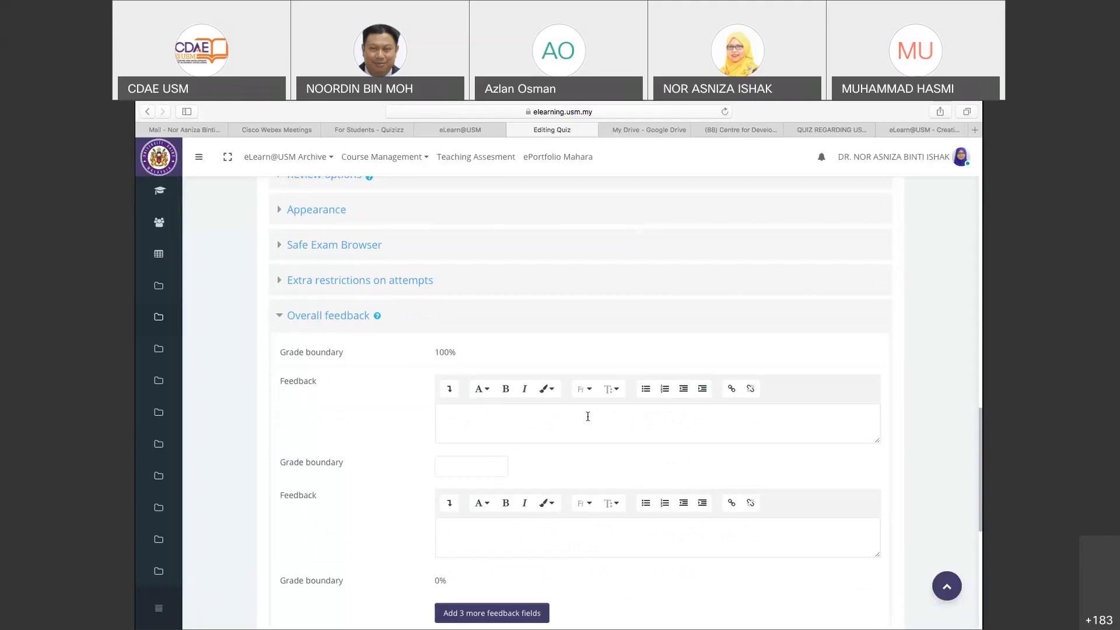
{"action": "left_click", "coordinate": [528, 415]}
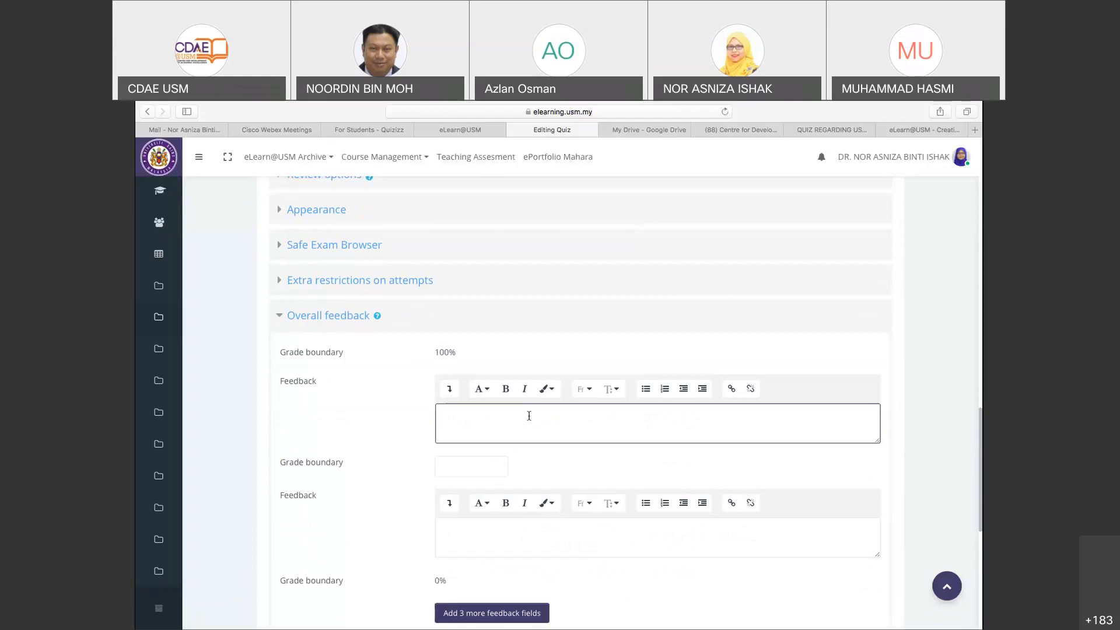
{"action": "type", "text": "We"}
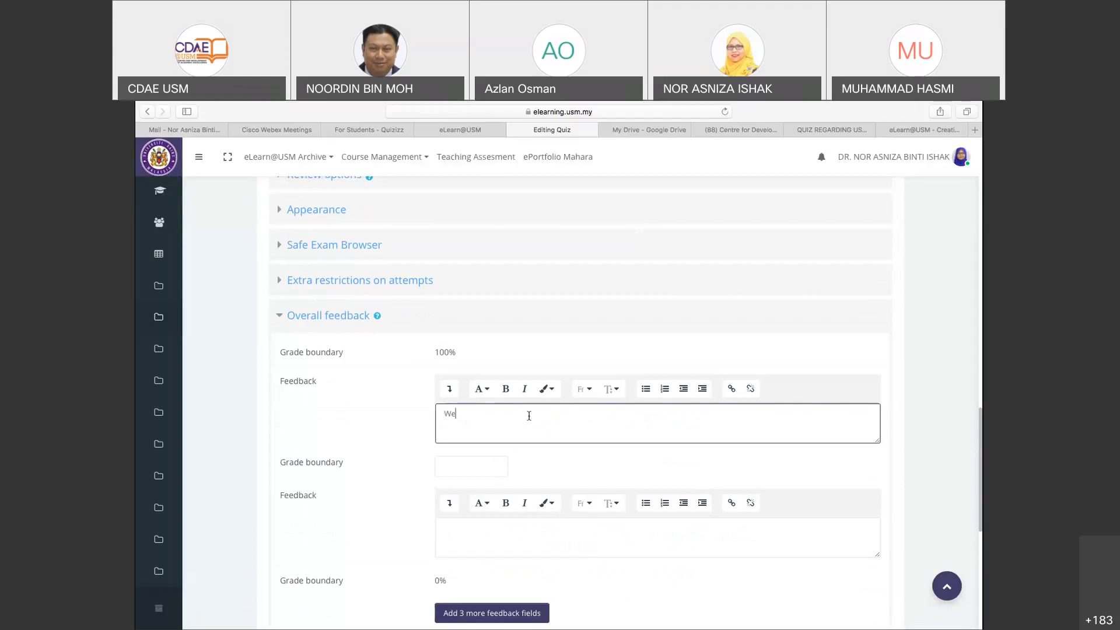
{"action": "type", "text": "ll done! I will give you chocolate ad"}
{"action": "key", "text": "BackSpace"}
{"action": "type", "text": "fter "}
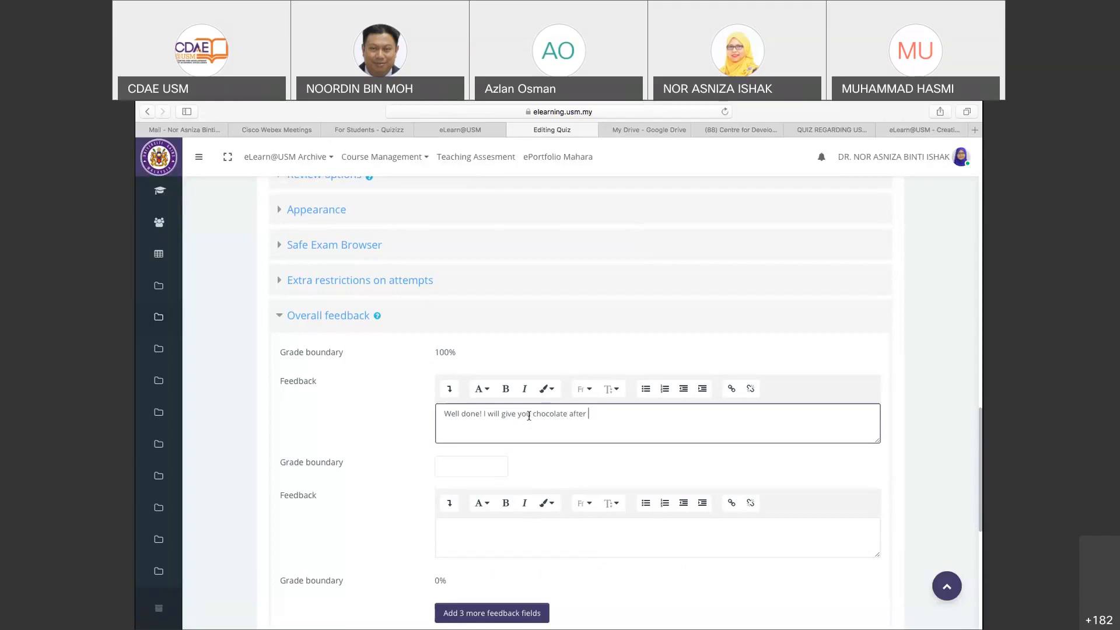
{"action": "type", "text": "this"}
{"action": "type", "text": "....."}
Add a 50% grade boundary with the feedback "It is ok!!.. You can do better in the future. Keep on reading.."
{"action": "scroll", "coordinate": [528, 415], "scroll_direction": "down", "scroll_amount": 1}
{"action": "scroll", "coordinate": [528, 415], "scroll_direction": "down", "scroll_amount": 2}
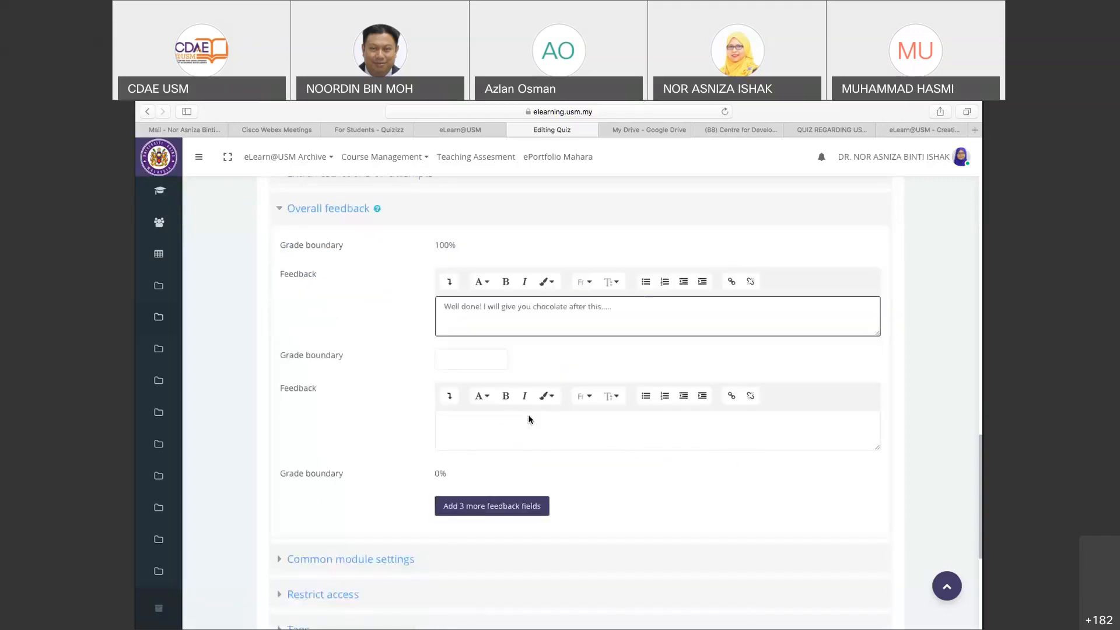
{"action": "scroll", "coordinate": [530, 419], "scroll_direction": "down", "scroll_amount": 1}
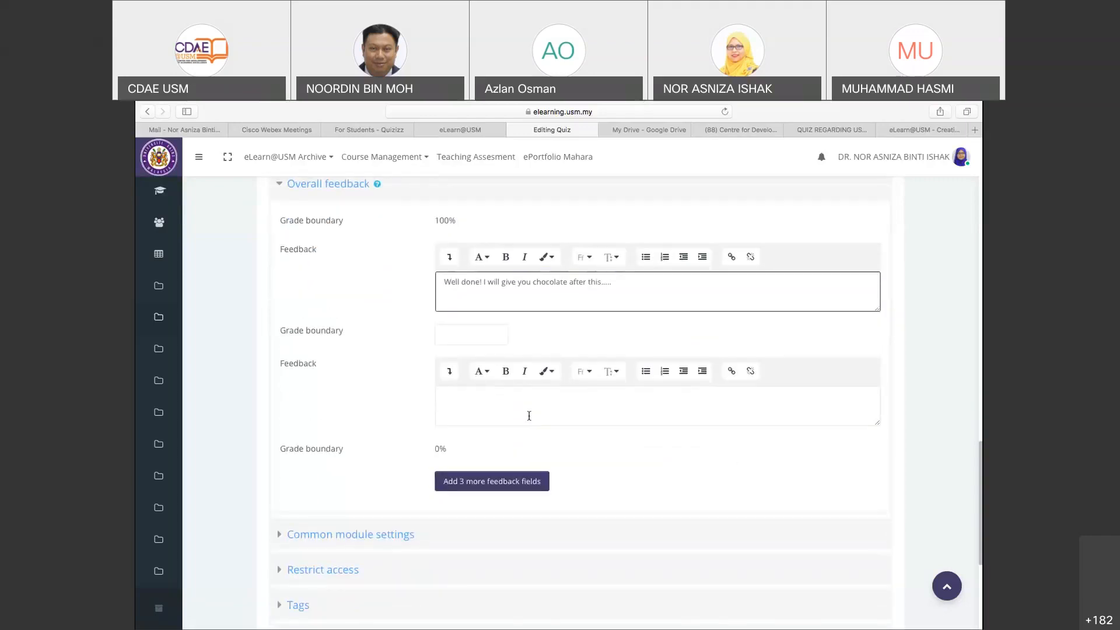
{"action": "left_click", "coordinate": [480, 330]}
{"action": "type", "text": "50%"}
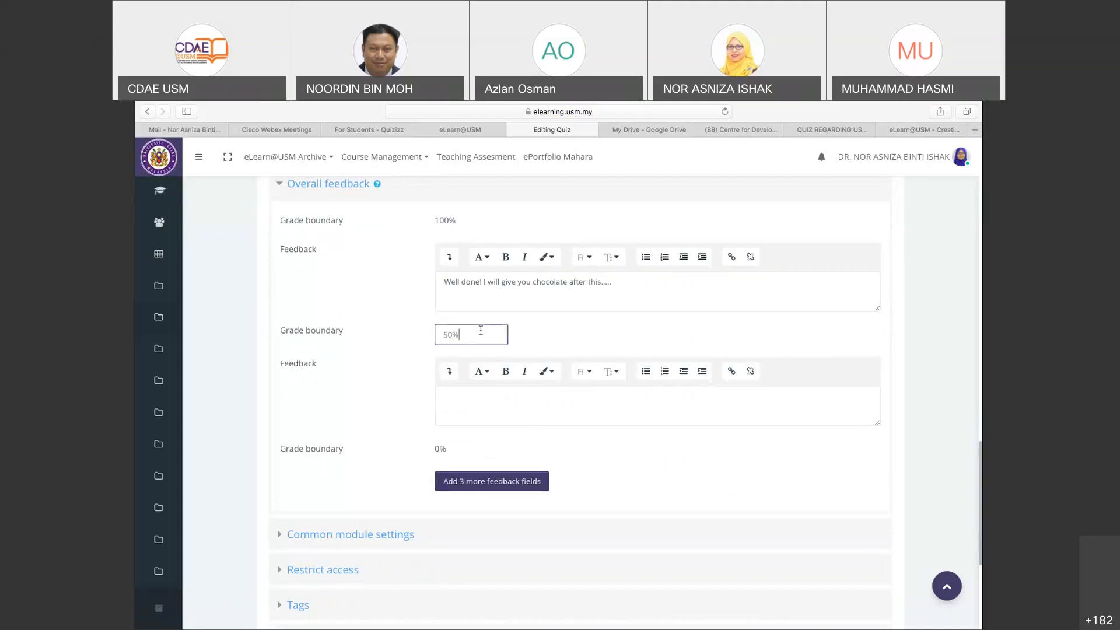
{"action": "left_click", "coordinate": [512, 393]}
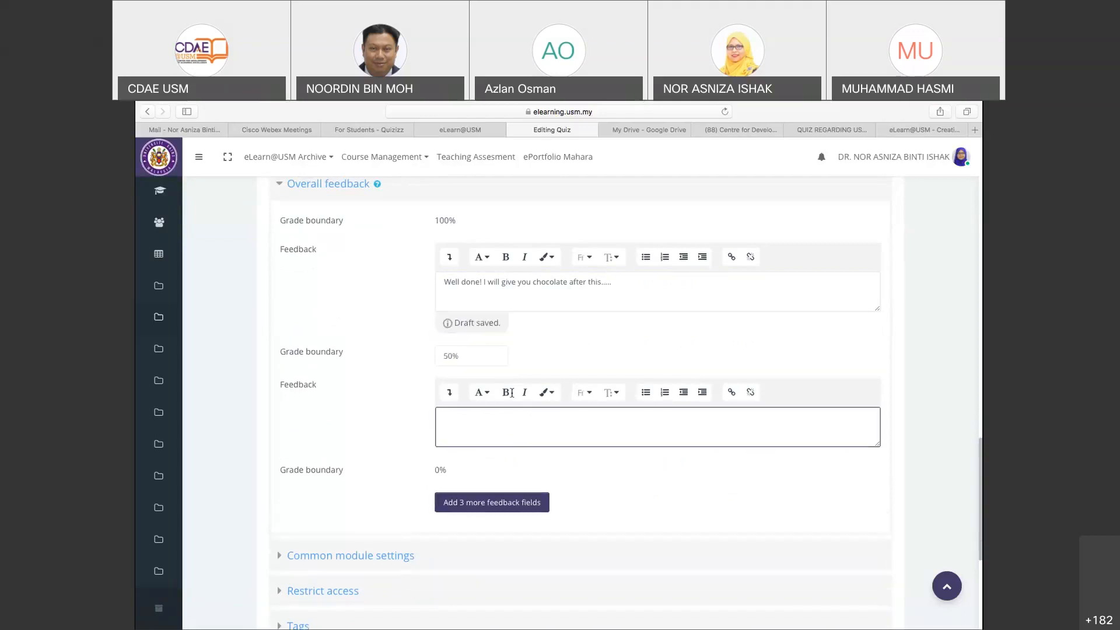
{"action": "type", "text": "It is ok!!.. "}
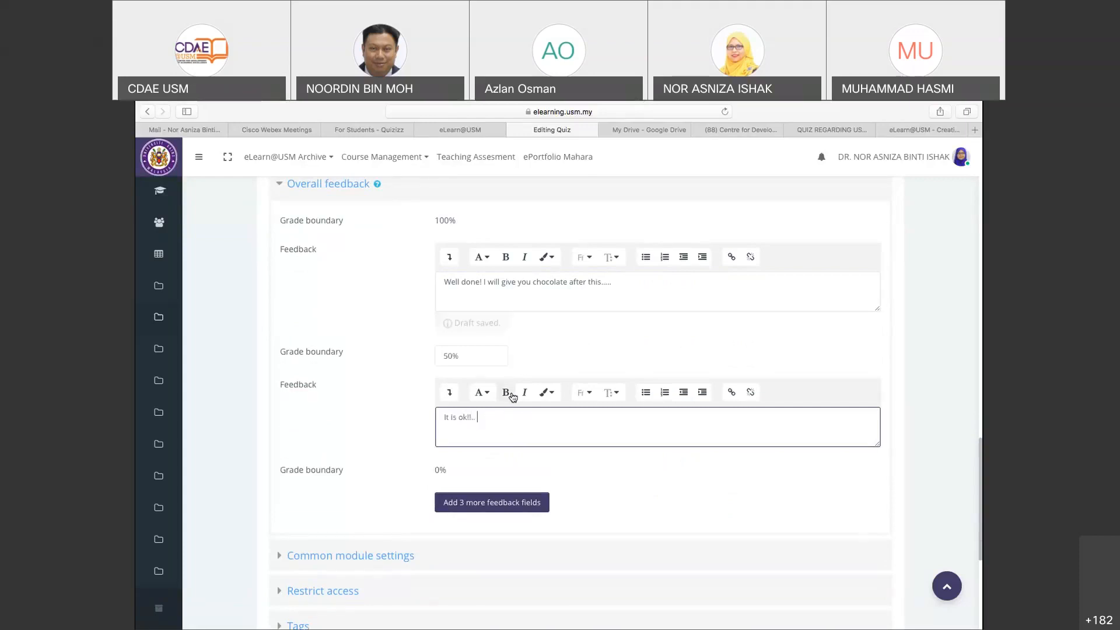
{"action": "type", "text": "You"}
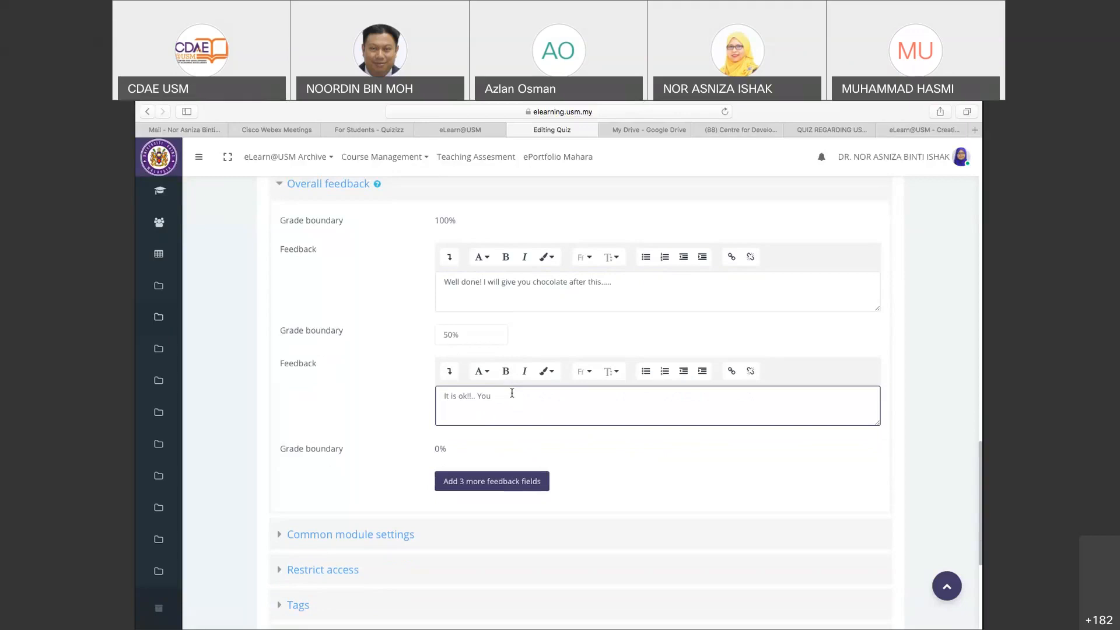
{"action": "type", "text": " can do better in the future. Keep on reading.."}
Add 3 more feedback fields to the quiz's overall feedback
{"action": "scroll", "coordinate": [511, 393], "scroll_direction": "down", "scroll_amount": 1}
{"action": "scroll", "coordinate": [512, 394], "scroll_direction": "down", "scroll_amount": 2}
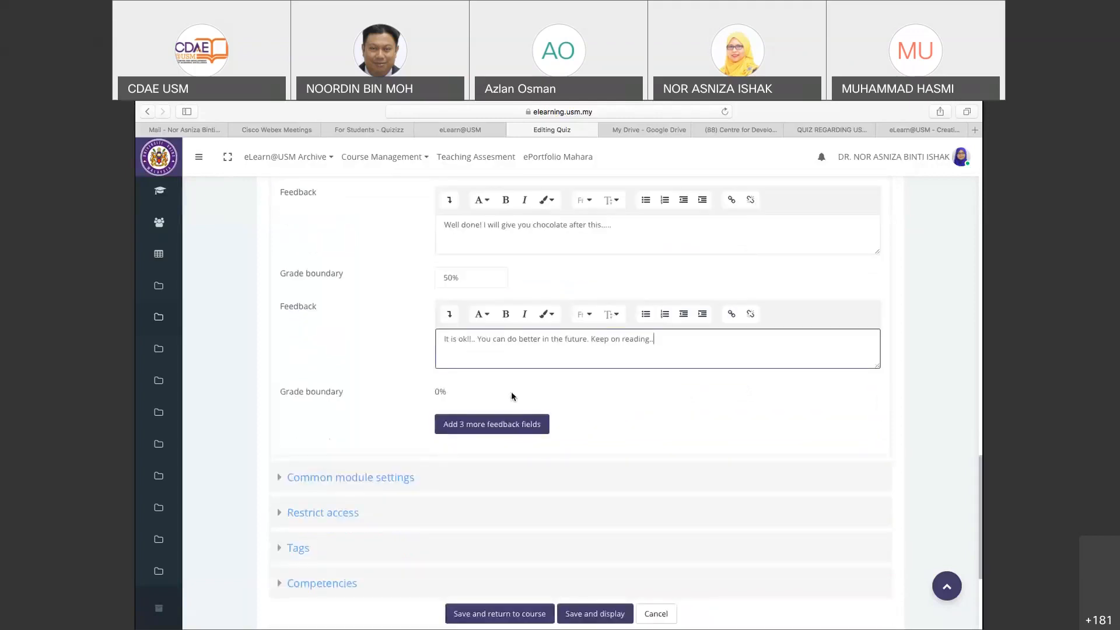
{"action": "scroll", "coordinate": [511, 397], "scroll_direction": "up", "scroll_amount": 1}
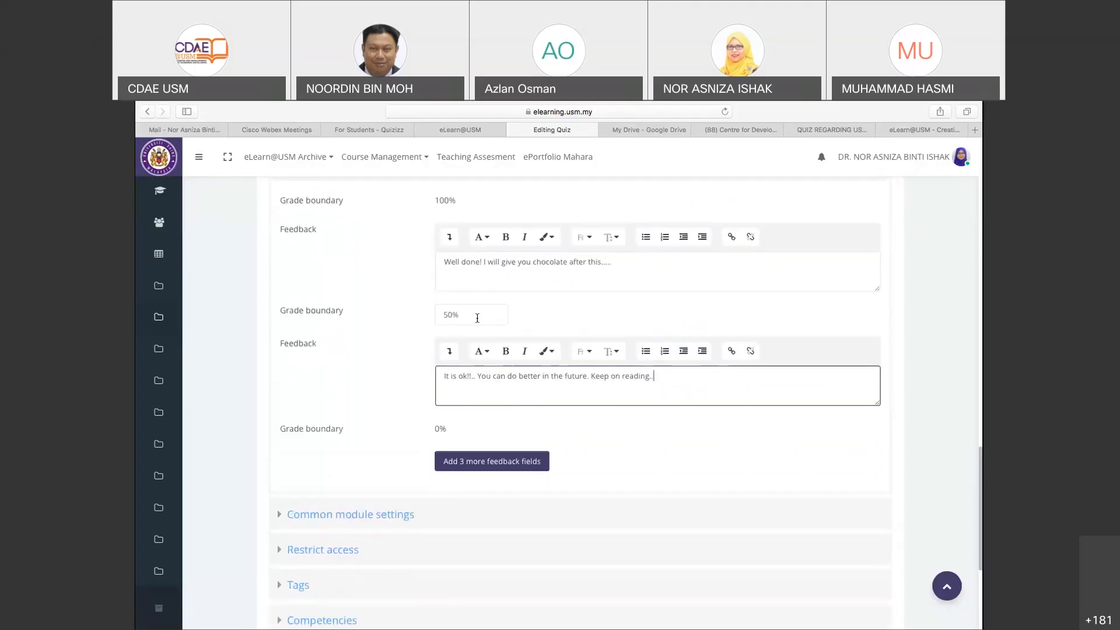
{"action": "scroll", "coordinate": [455, 350], "scroll_direction": "down", "scroll_amount": 2}
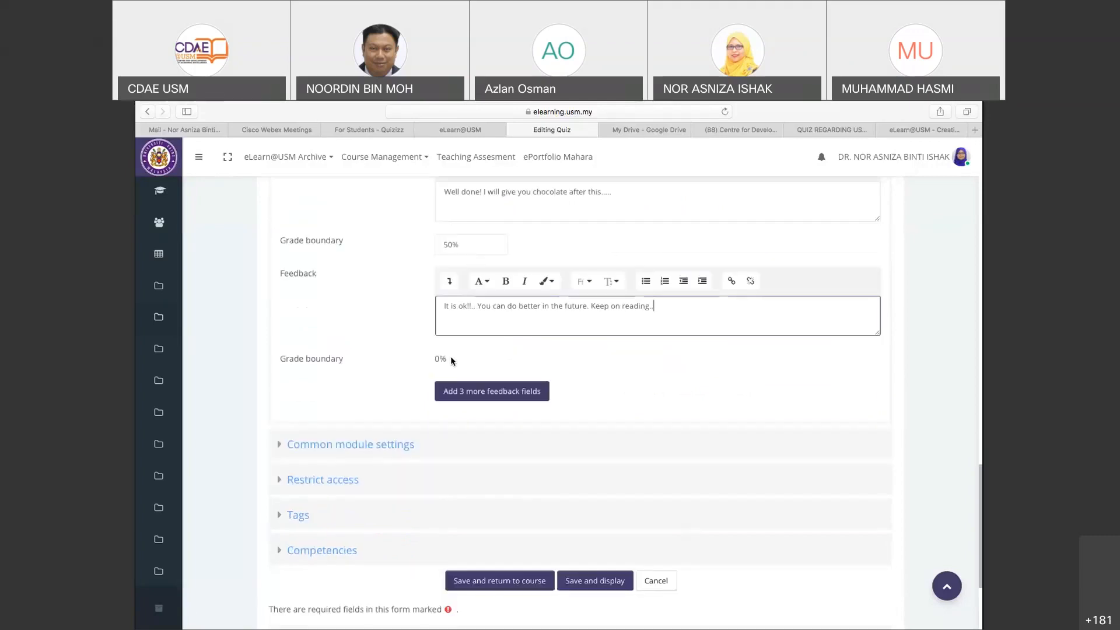
{"action": "scroll", "coordinate": [445, 360], "scroll_direction": "up", "scroll_amount": 3}
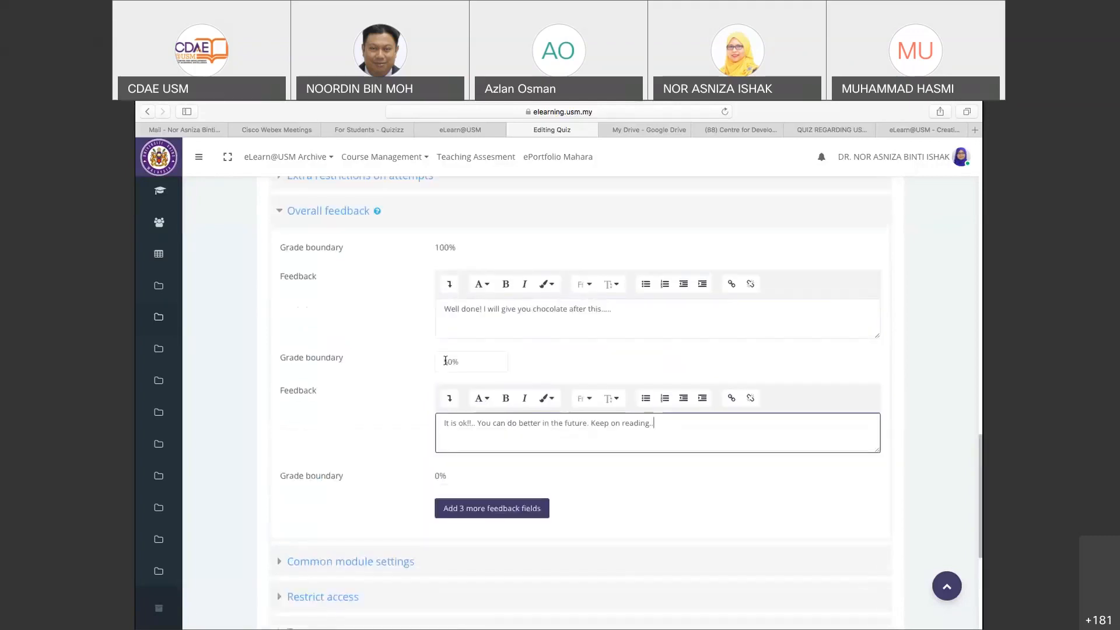
{"action": "scroll", "coordinate": [445, 359], "scroll_direction": "down", "scroll_amount": 2}
{"action": "left_click", "coordinate": [461, 429]}
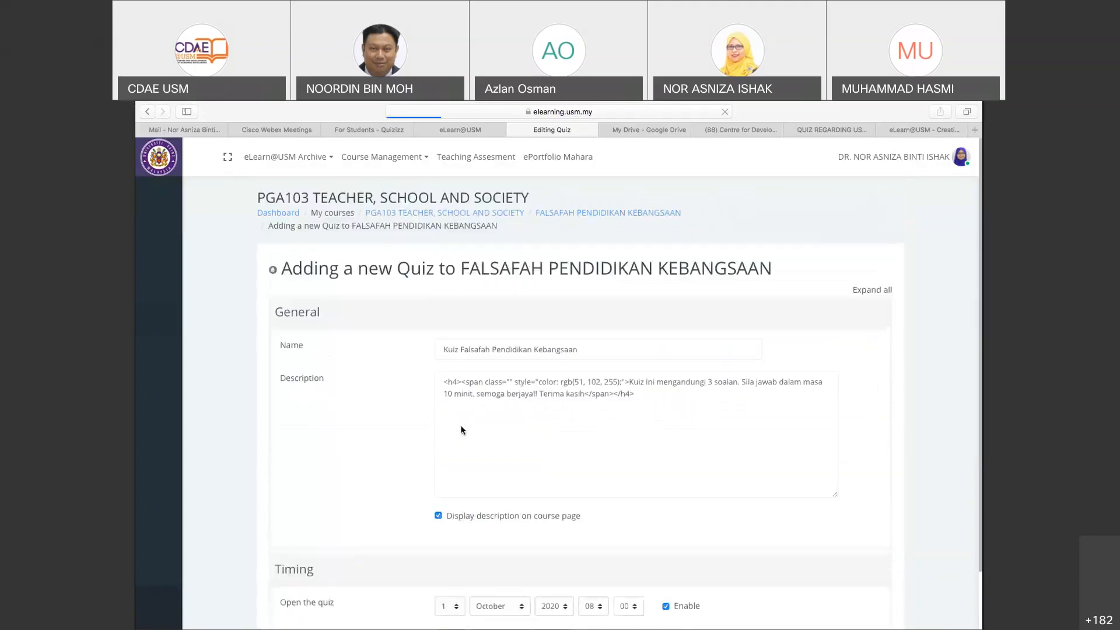
Set the first empty grade boundary below the 50% one to 0%
{"action": "scroll", "coordinate": [461, 430], "scroll_direction": "down", "scroll_amount": 3}
{"action": "scroll", "coordinate": [461, 430], "scroll_direction": "down", "scroll_amount": 5}
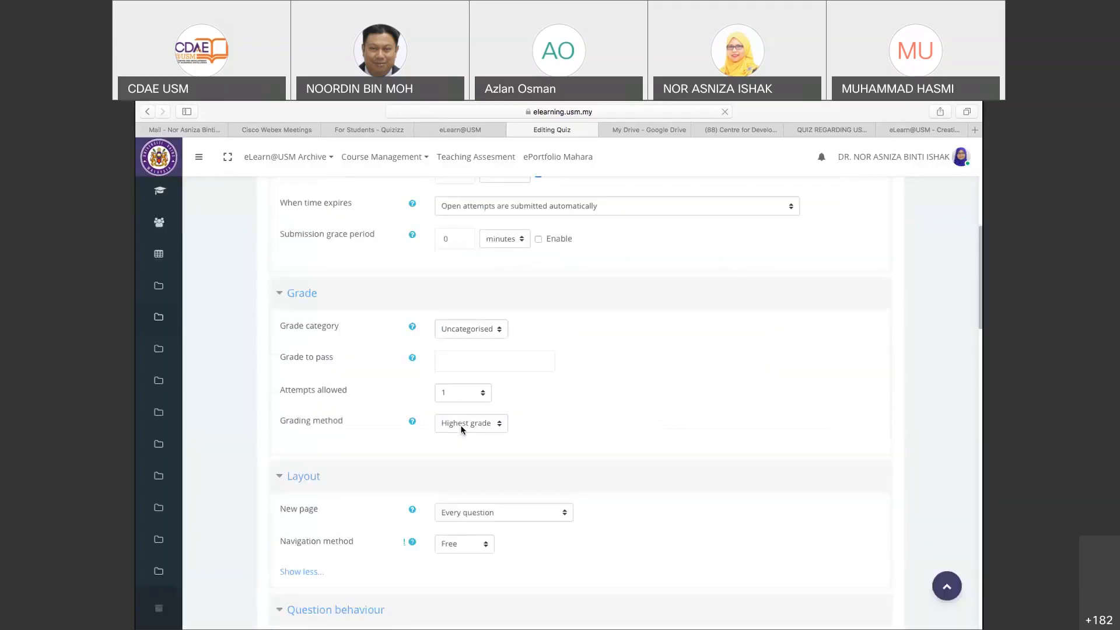
{"action": "scroll", "coordinate": [461, 429], "scroll_direction": "down", "scroll_amount": 10}
{"action": "scroll", "coordinate": [461, 429], "scroll_direction": "down", "scroll_amount": 1}
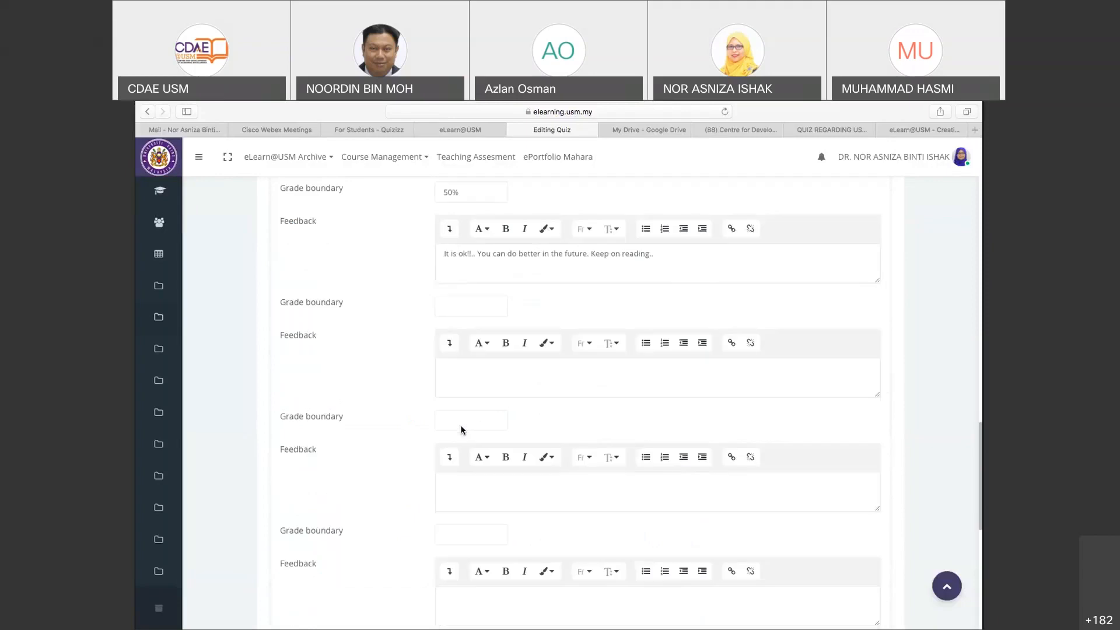
{"action": "scroll", "coordinate": [461, 430], "scroll_direction": "up", "scroll_amount": 1}
{"action": "scroll", "coordinate": [461, 430], "scroll_direction": "down", "scroll_amount": 3}
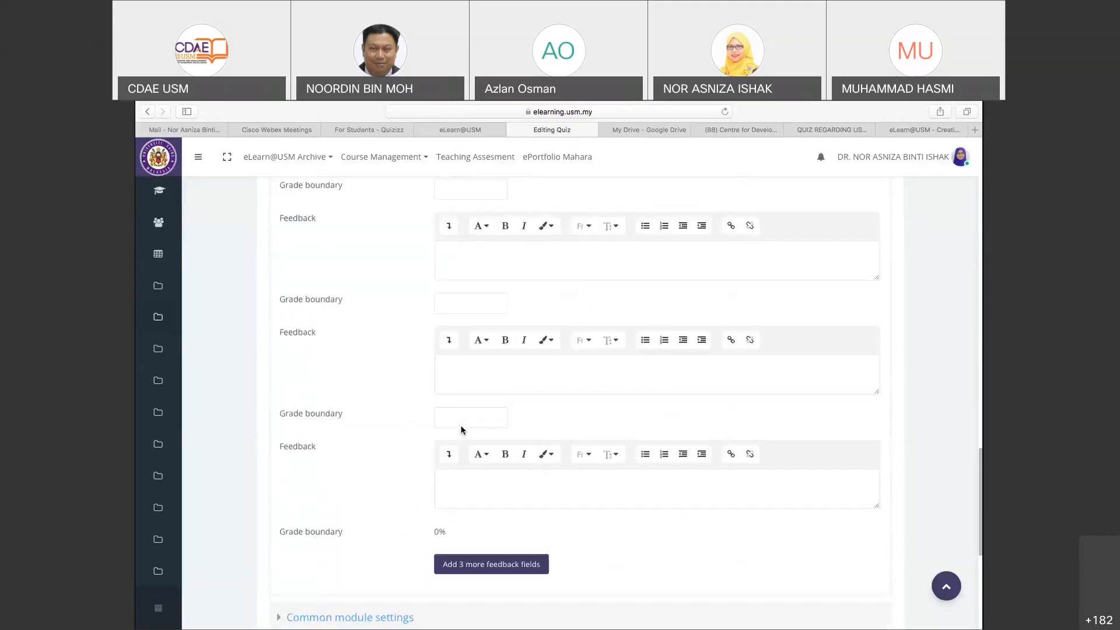
{"action": "scroll", "coordinate": [461, 430], "scroll_direction": "up", "scroll_amount": 2}
{"action": "scroll", "coordinate": [476, 294], "scroll_direction": "up", "scroll_amount": 1}
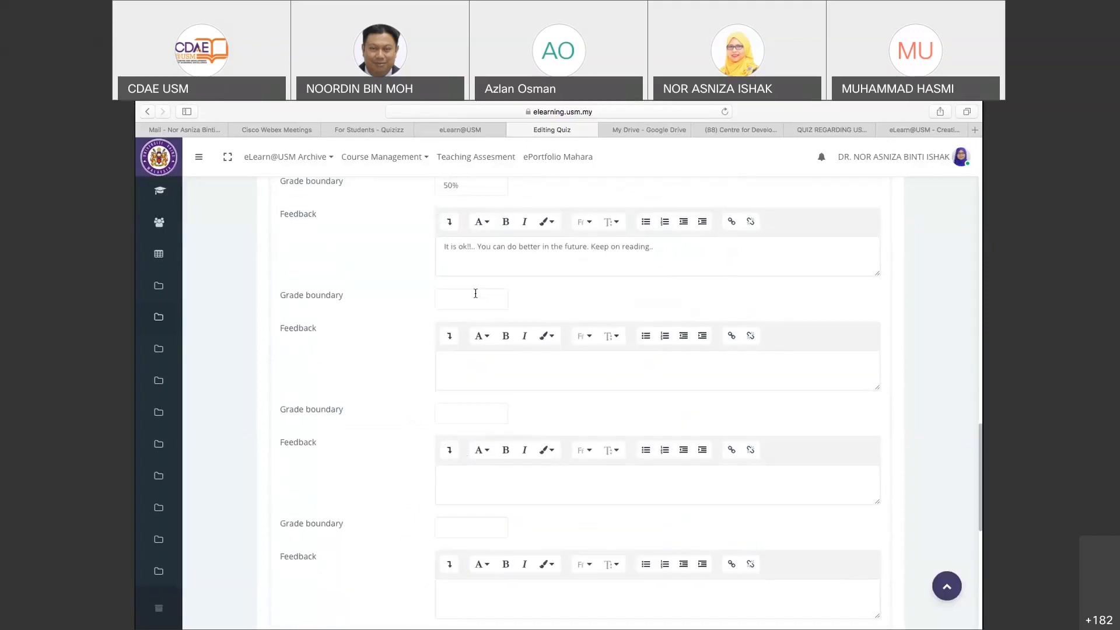
{"action": "left_click", "coordinate": [475, 296]}
{"action": "type", "text": "0%"}
Copy the feedback text of the 50% grade boundary into the feedback for the 0% boundary beneath it
{"action": "left_click", "coordinate": [460, 364]}
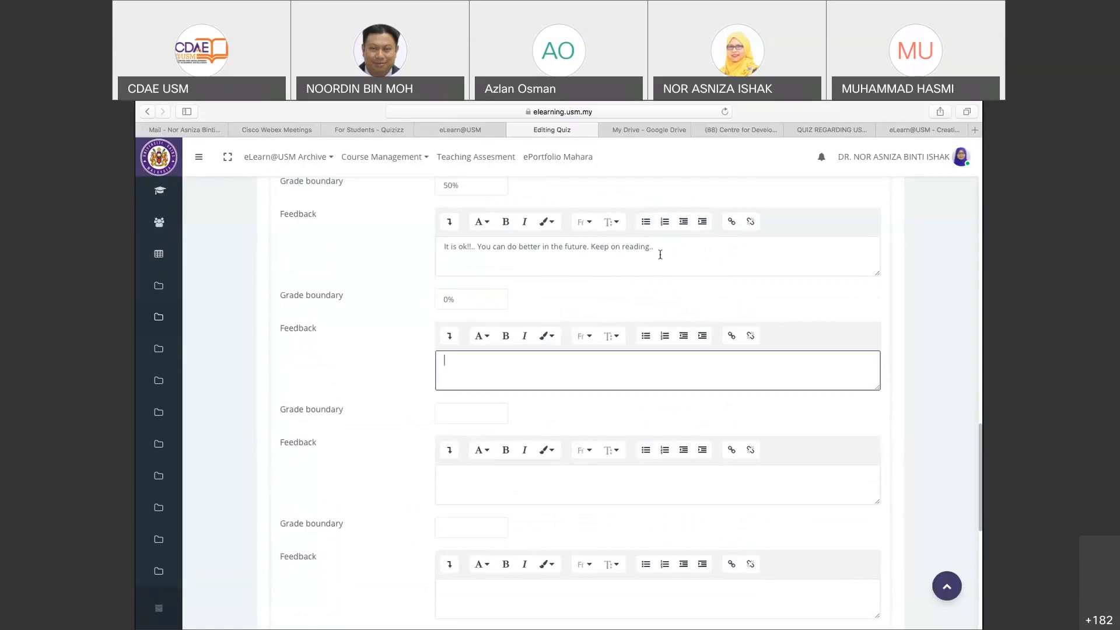
{"action": "left_click_drag", "start_coordinate": [660, 254], "coordinate": [445, 236]}
{"action": "key", "text": "super+c"}
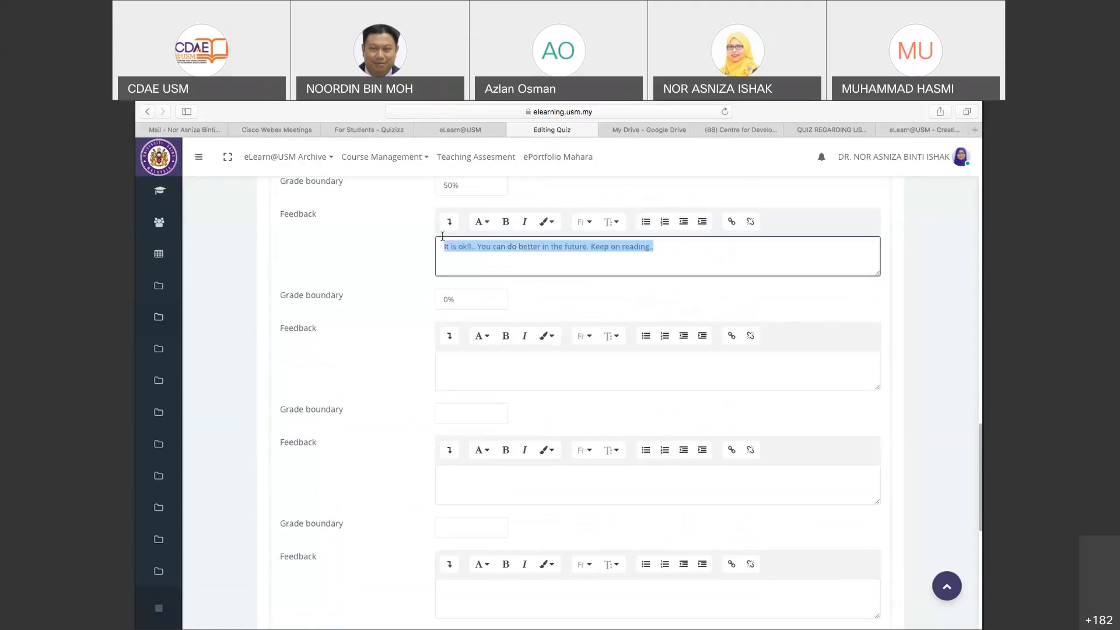
{"action": "left_click", "coordinate": [533, 365]}
{"action": "key", "text": "super+v"}
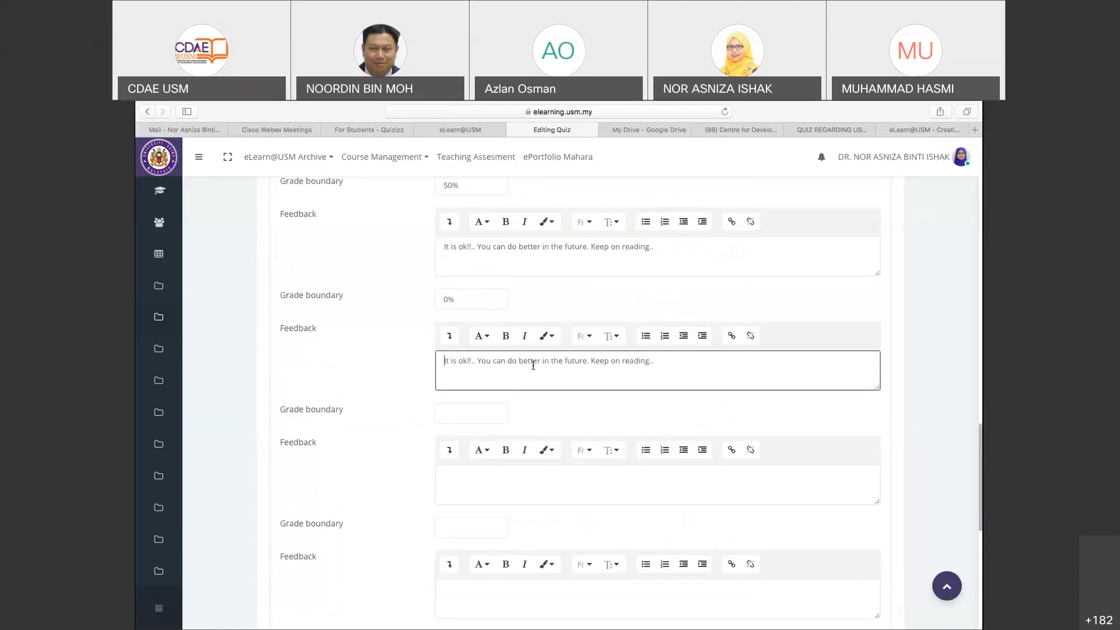
Try to save the quiz and return to the course
{"action": "scroll", "coordinate": [533, 365], "scroll_direction": "up", "scroll_amount": 3}
{"action": "scroll", "coordinate": [533, 365], "scroll_direction": "down", "scroll_amount": 3}
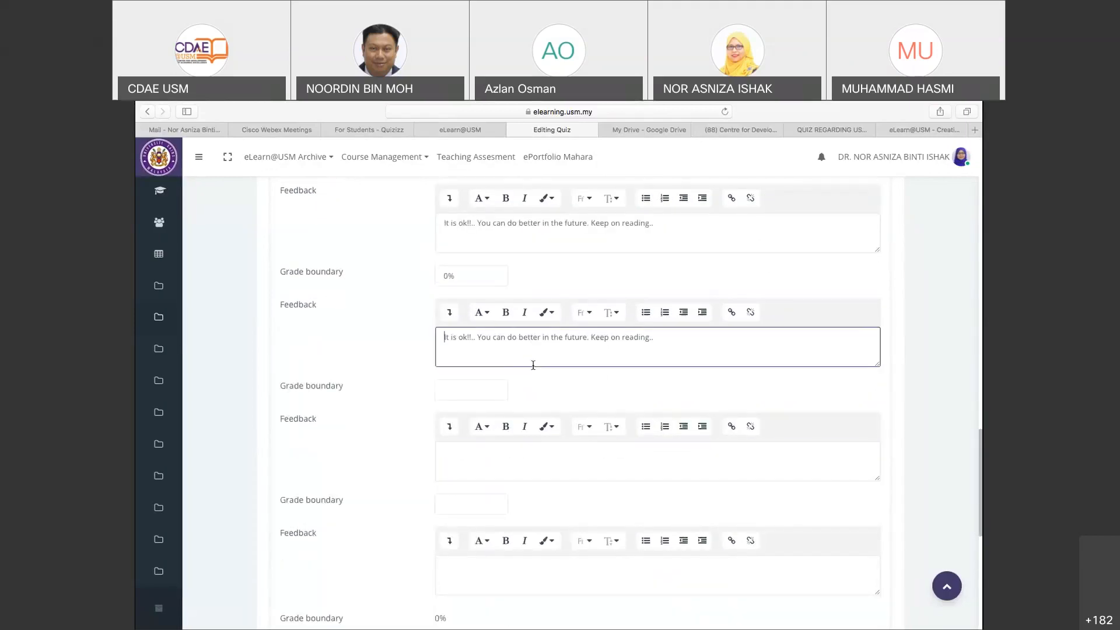
{"action": "scroll", "coordinate": [533, 365], "scroll_direction": "down", "scroll_amount": 10}
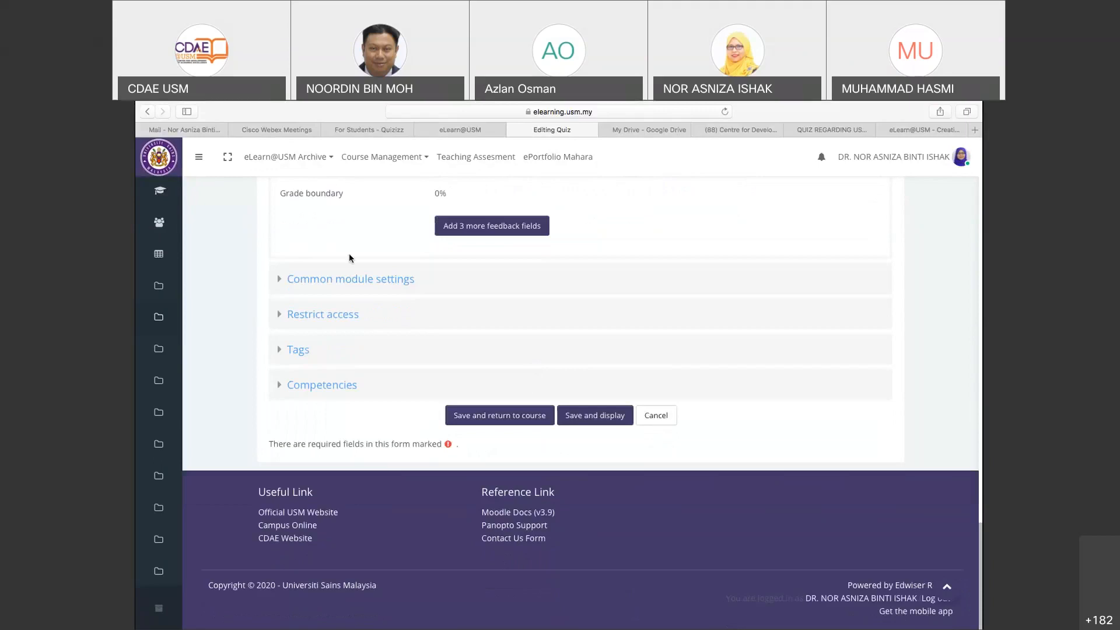
{"action": "left_click", "coordinate": [512, 419]}
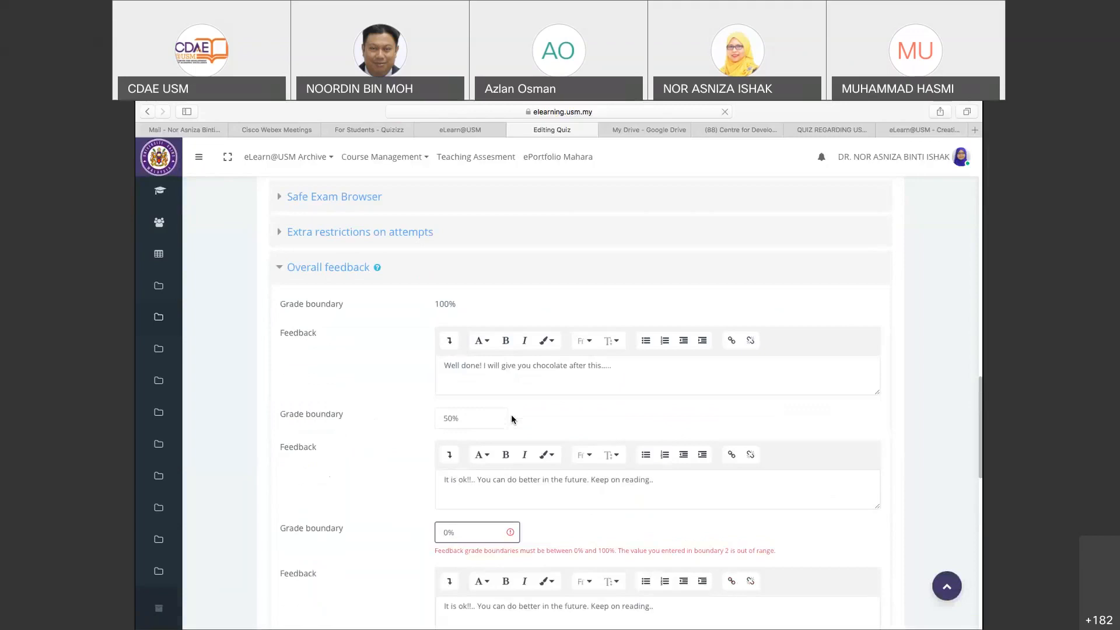
Correct the entered 0% feedback grade boundary below the 50% one, using the digit 1
{"action": "scroll", "coordinate": [511, 419], "scroll_direction": "down", "scroll_amount": 3}
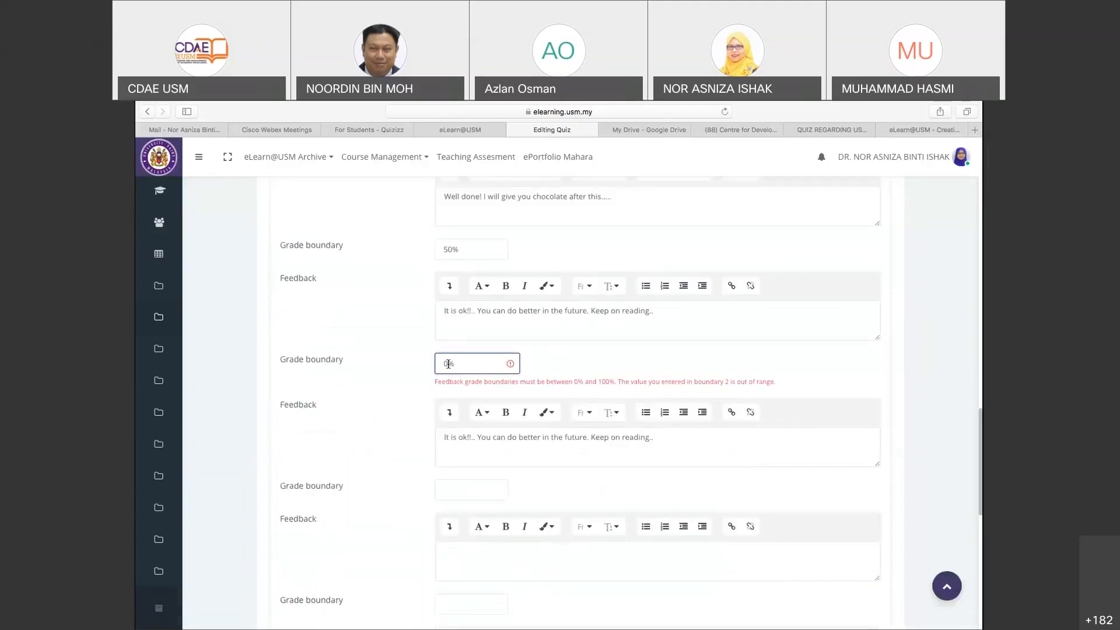
{"action": "type", "text": "1"}
{"action": "scroll", "coordinate": [513, 393], "scroll_direction": "down", "scroll_amount": 7}
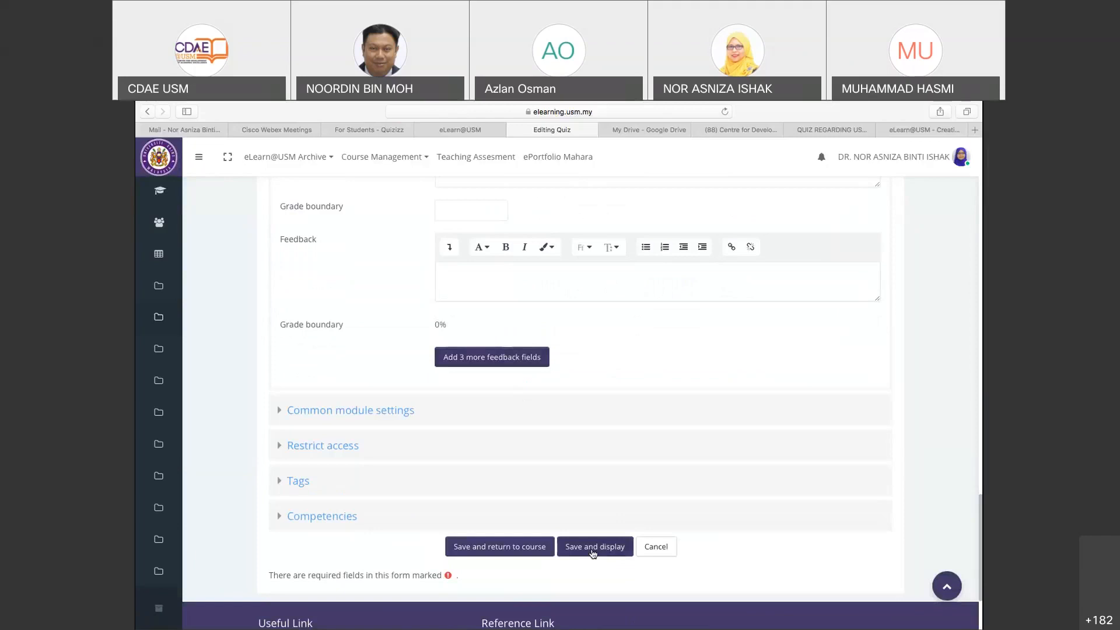
Save the quiz, return to the course, and find its entry in the FALSAFAH PENDIDIKAN KEBANGSAAN section
{"action": "left_click", "coordinate": [525, 547]}
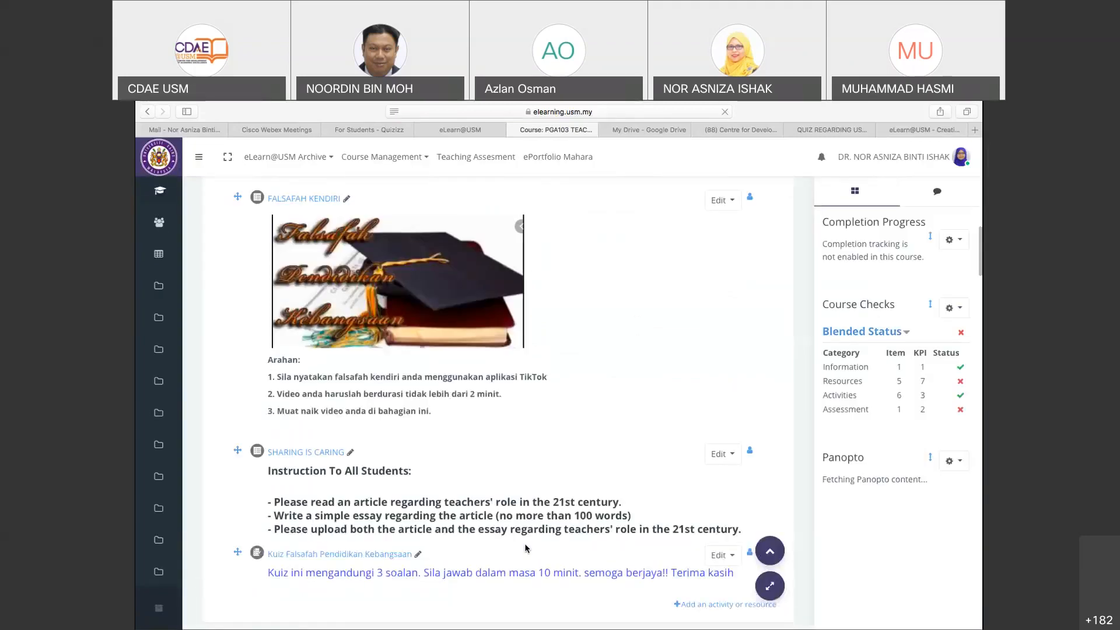
{"action": "scroll", "coordinate": [523, 544], "scroll_direction": "down", "scroll_amount": 2}
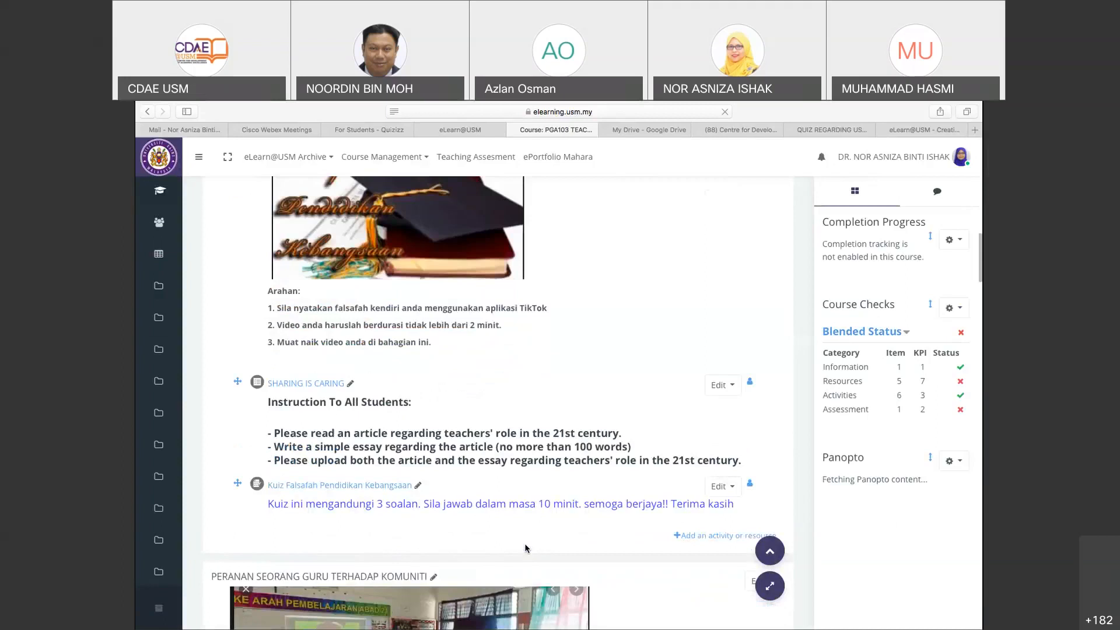
{"action": "scroll", "coordinate": [524, 544], "scroll_direction": "up", "scroll_amount": 1}
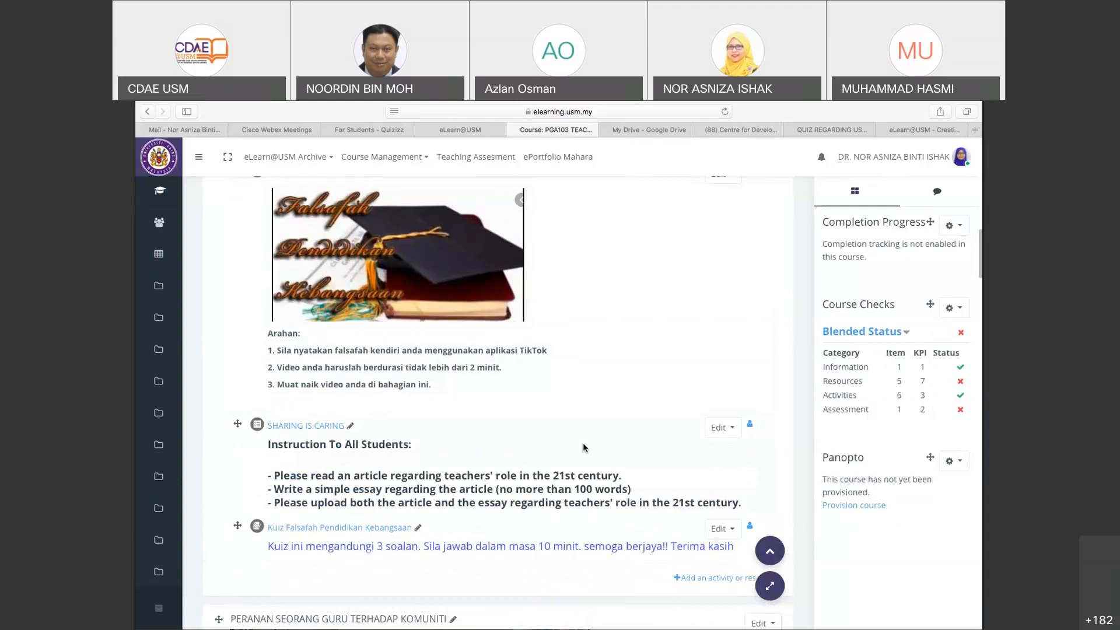
{"action": "scroll", "coordinate": [583, 447], "scroll_direction": "up", "scroll_amount": 2}
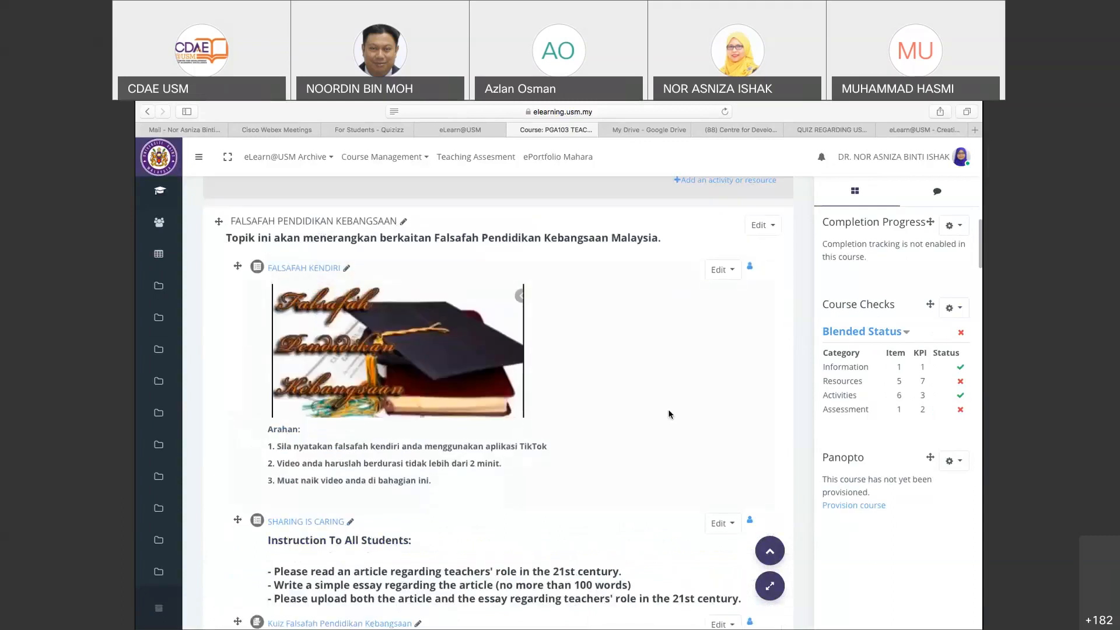
{"action": "scroll", "coordinate": [668, 413], "scroll_direction": "down", "scroll_amount": 3}
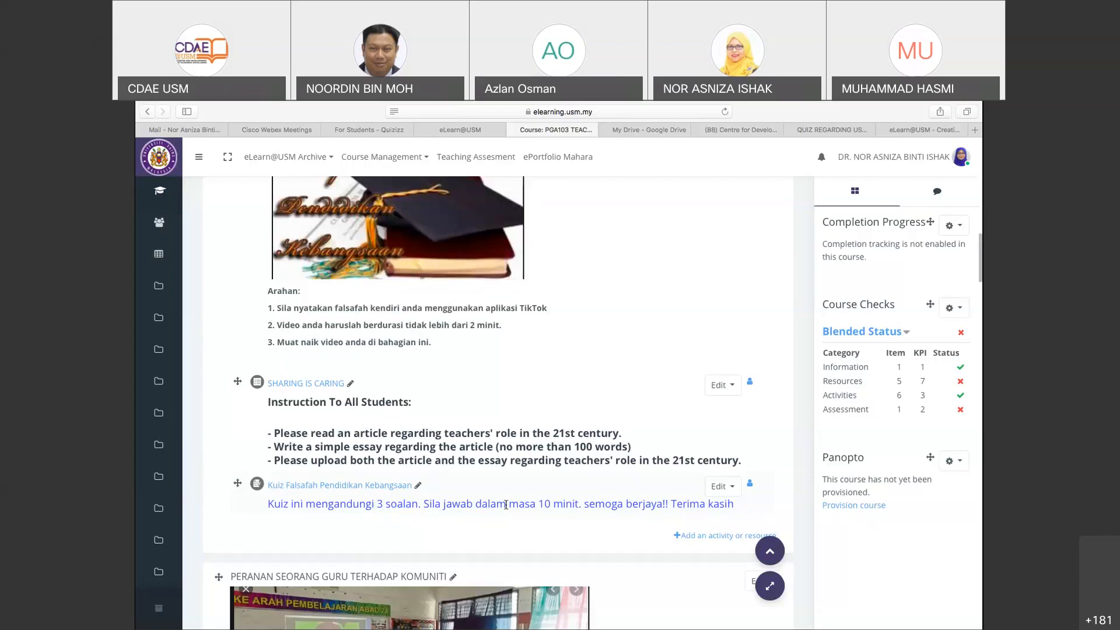
Open the Kuiz Falsafah Pendidikan Kebangsaan quiz and start editing its questions
{"action": "left_click", "coordinate": [732, 487]}
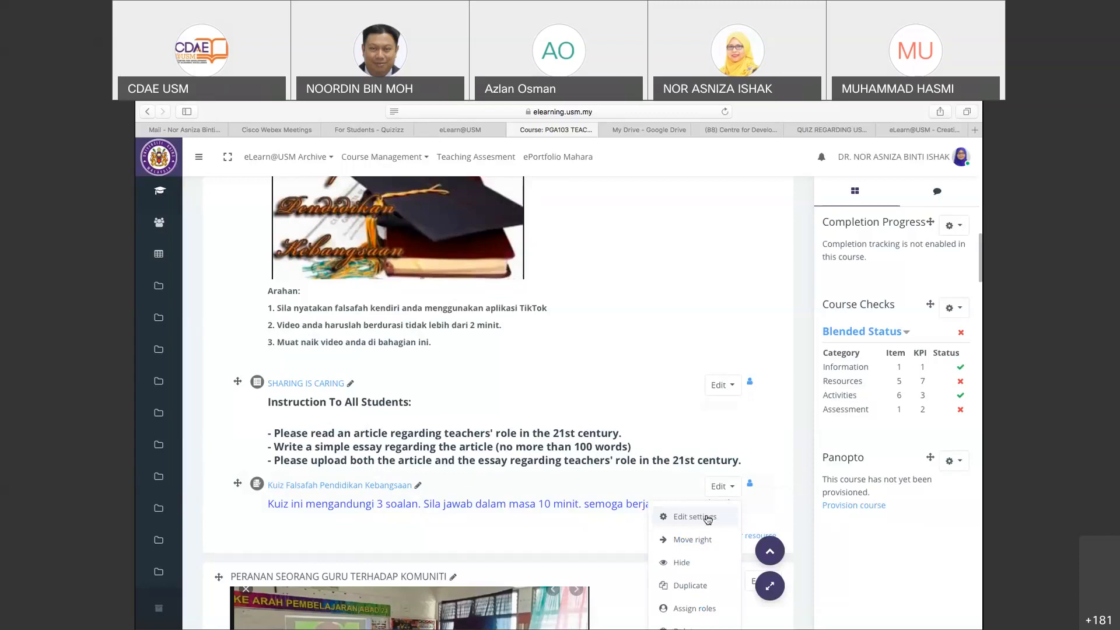
{"action": "left_click", "coordinate": [583, 532]}
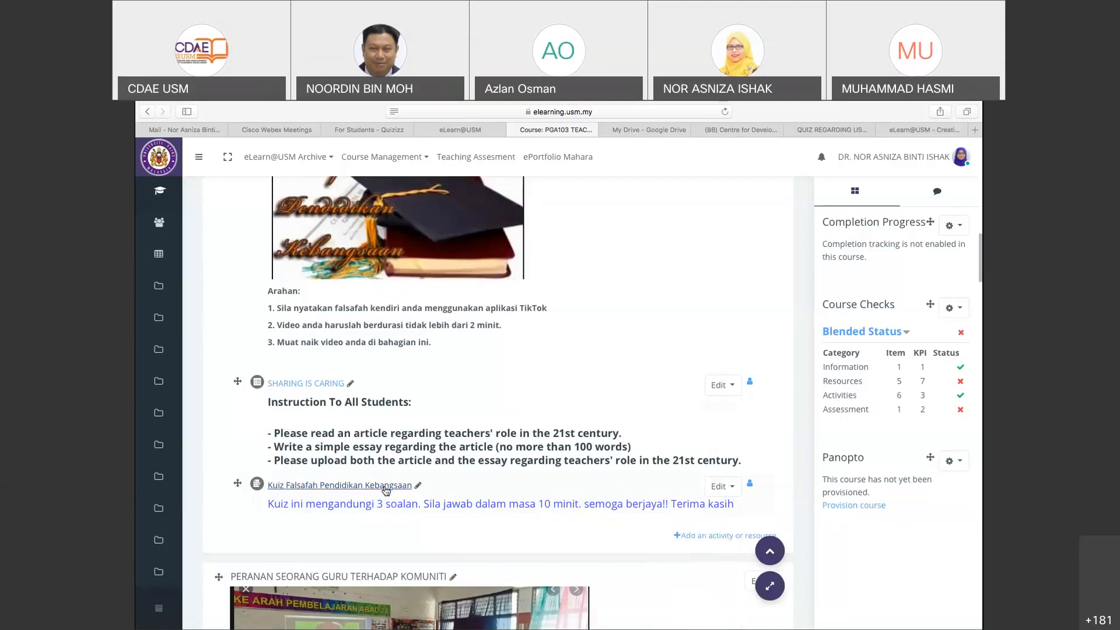
{"action": "left_click", "coordinate": [386, 491]}
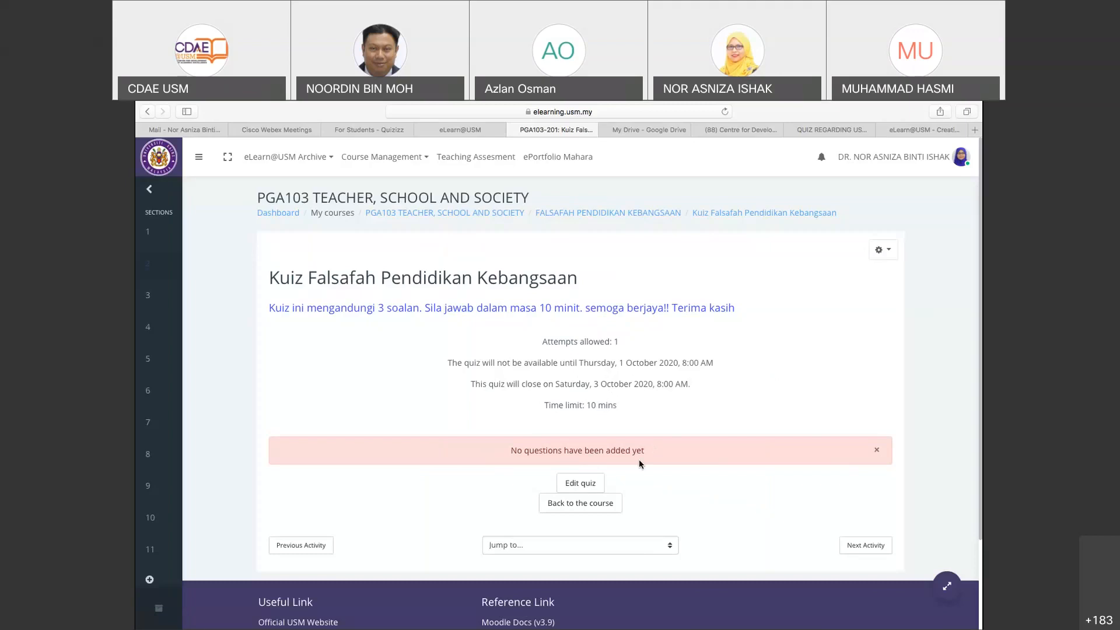
{"action": "left_click", "coordinate": [583, 486]}
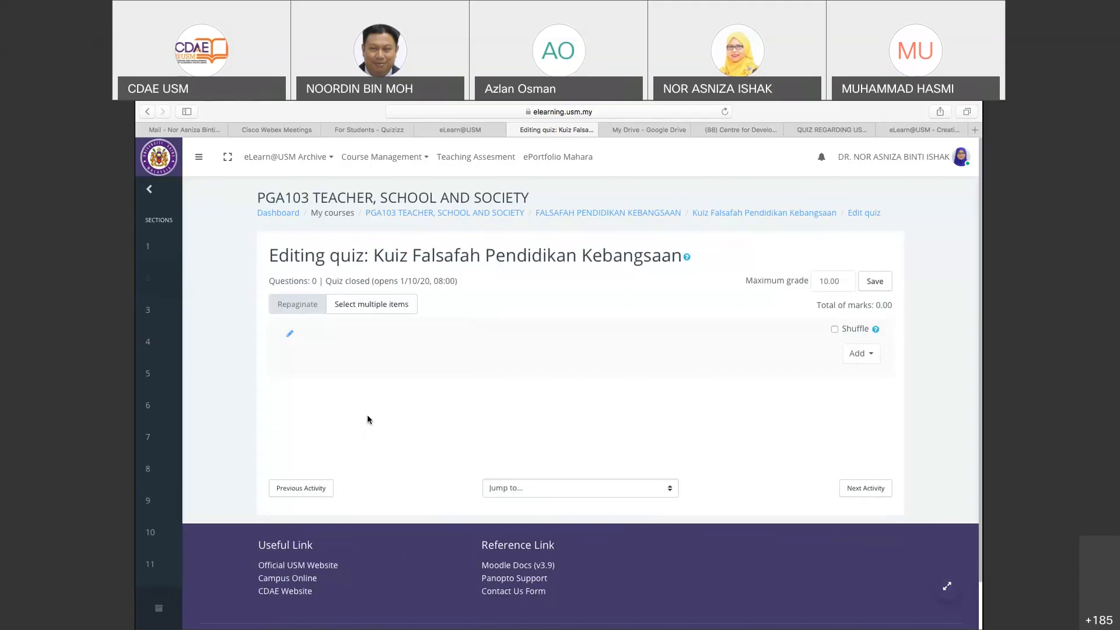
Start adding questions from the question bank and choose the Falsafah Pendidikan Kebangsaan category
{"action": "left_click", "coordinate": [873, 357]}
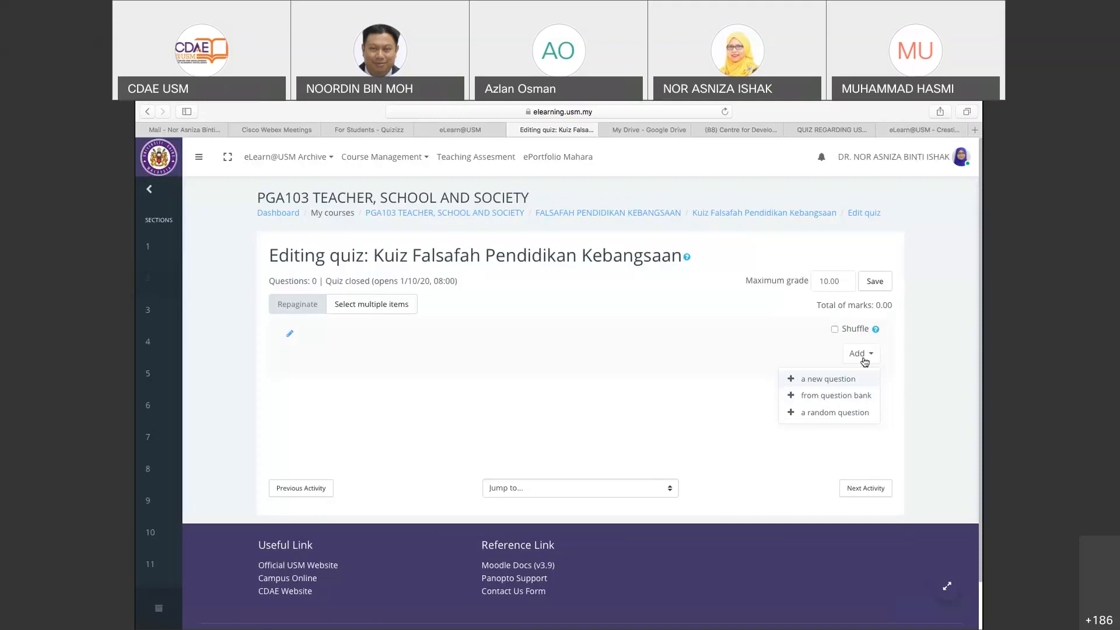
{"action": "left_click", "coordinate": [842, 396]}
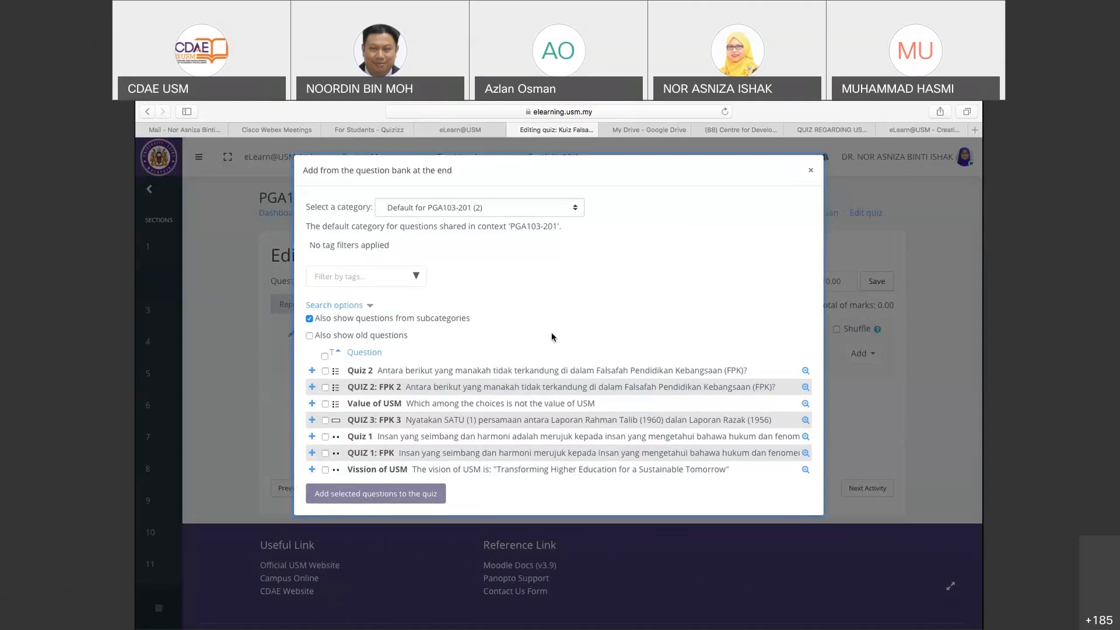
{"action": "left_click", "coordinate": [575, 209]}
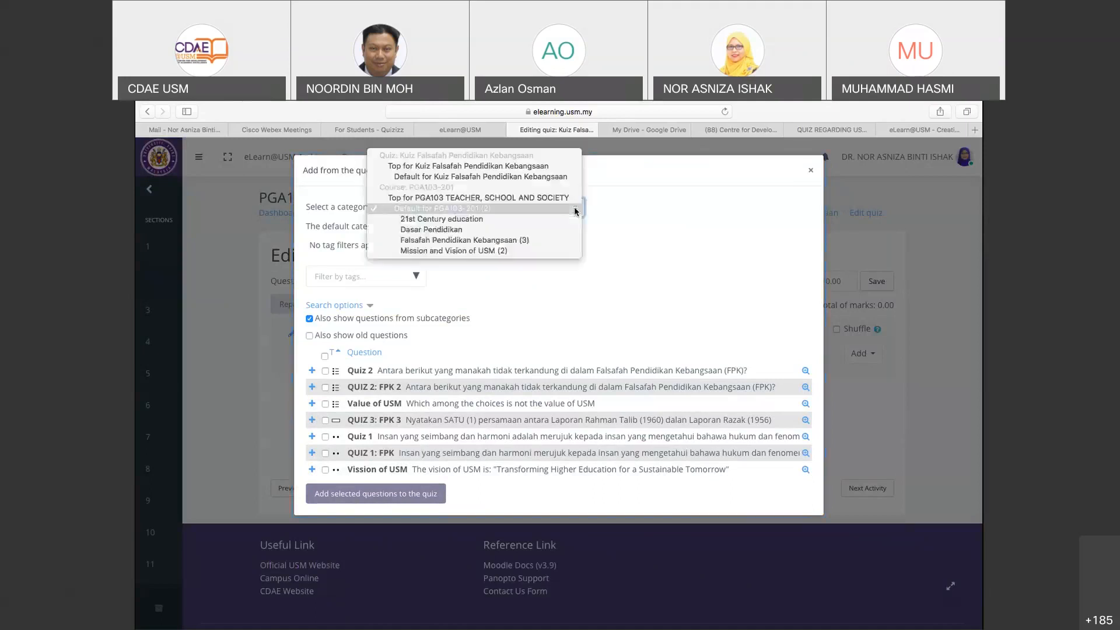
{"action": "left_click", "coordinate": [532, 241]}
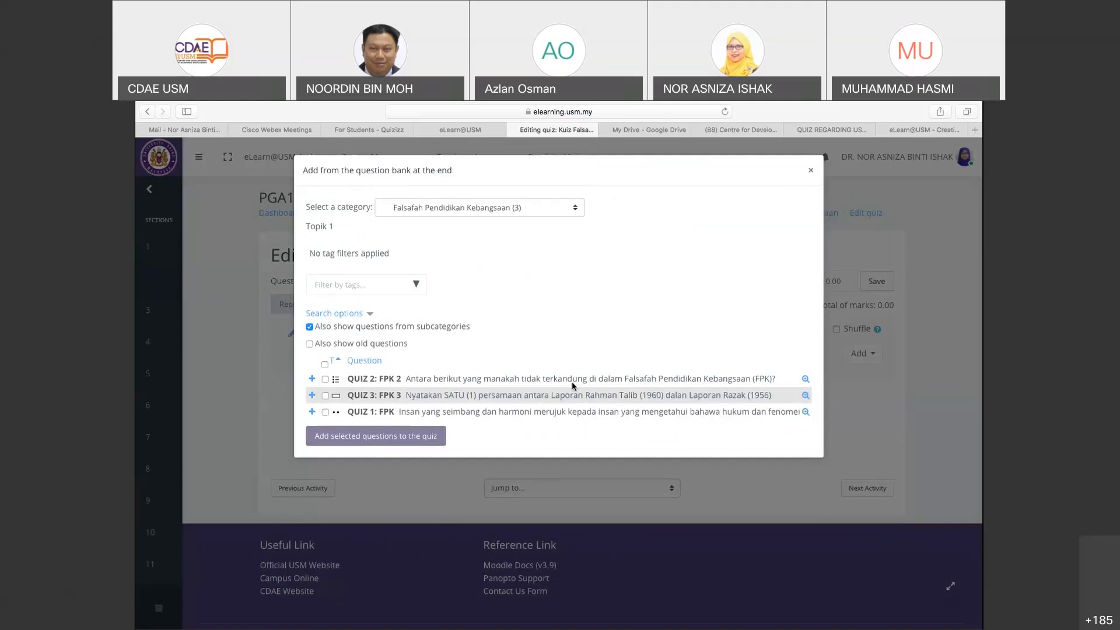
Switch the question bank category to Default for PGA103-201 and back to Falsafah Pendidikan Kebangsaan
{"action": "left_click", "coordinate": [575, 208]}
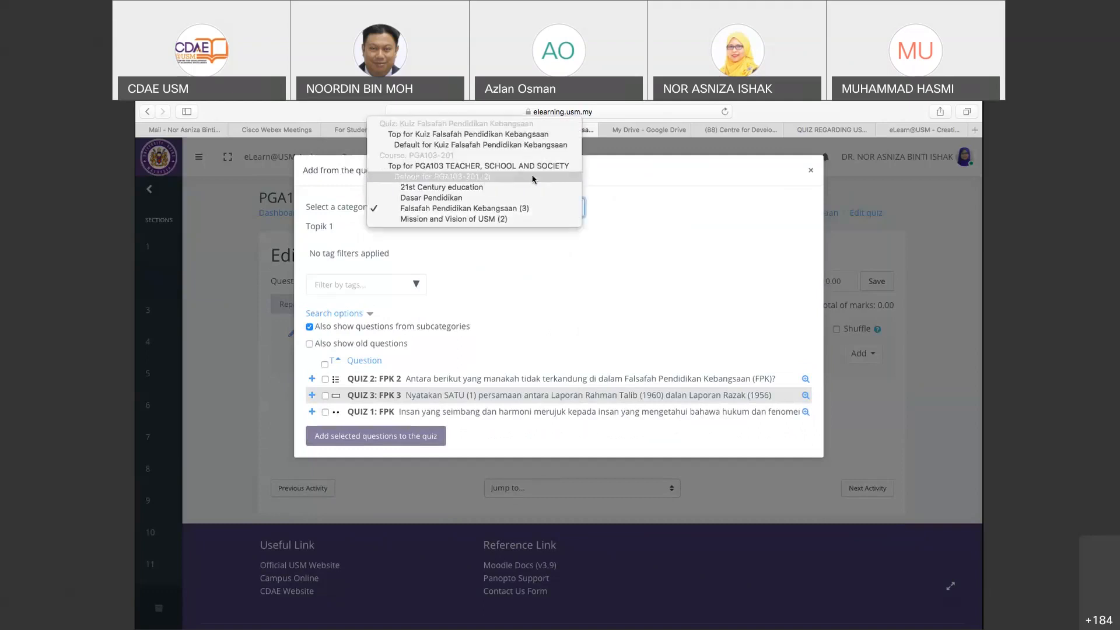
{"action": "left_click", "coordinate": [532, 176]}
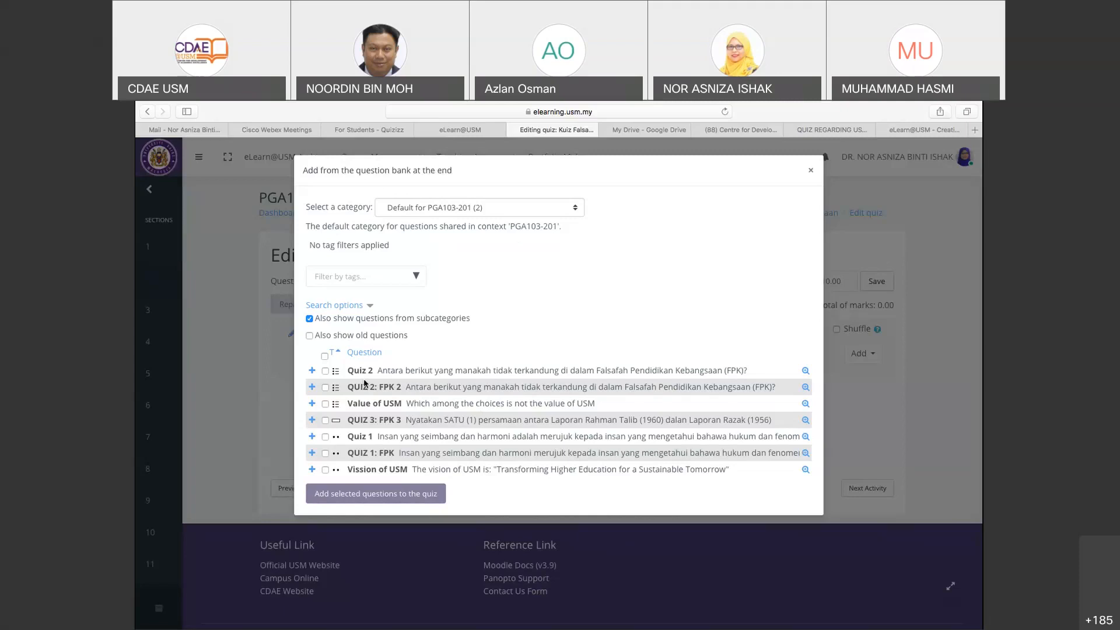
{"action": "left_click", "coordinate": [576, 209]}
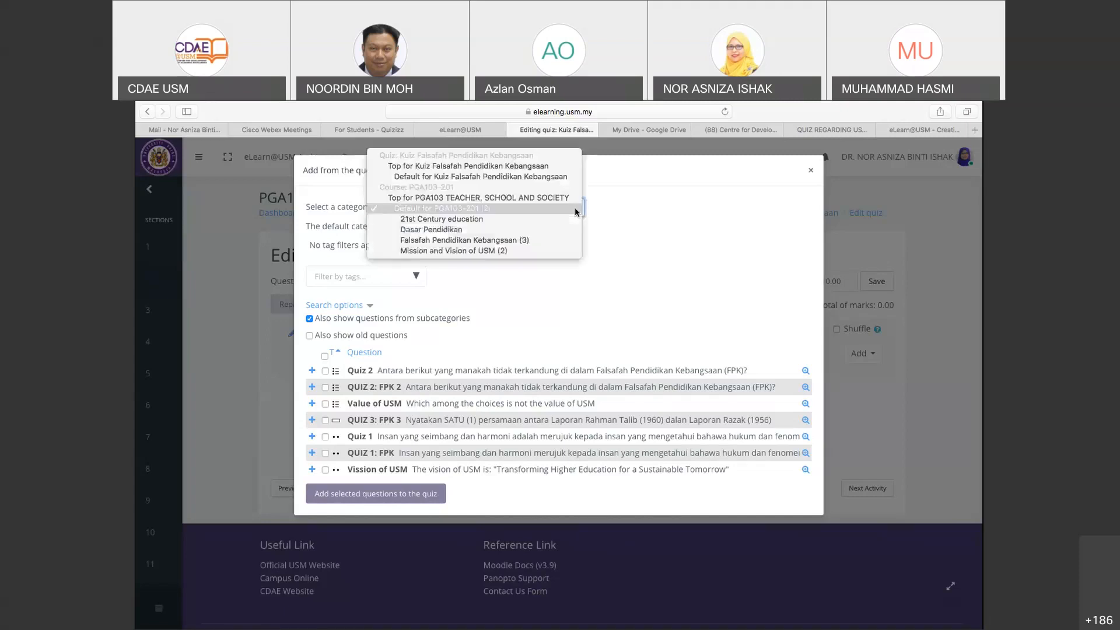
{"action": "left_click", "coordinate": [538, 241]}
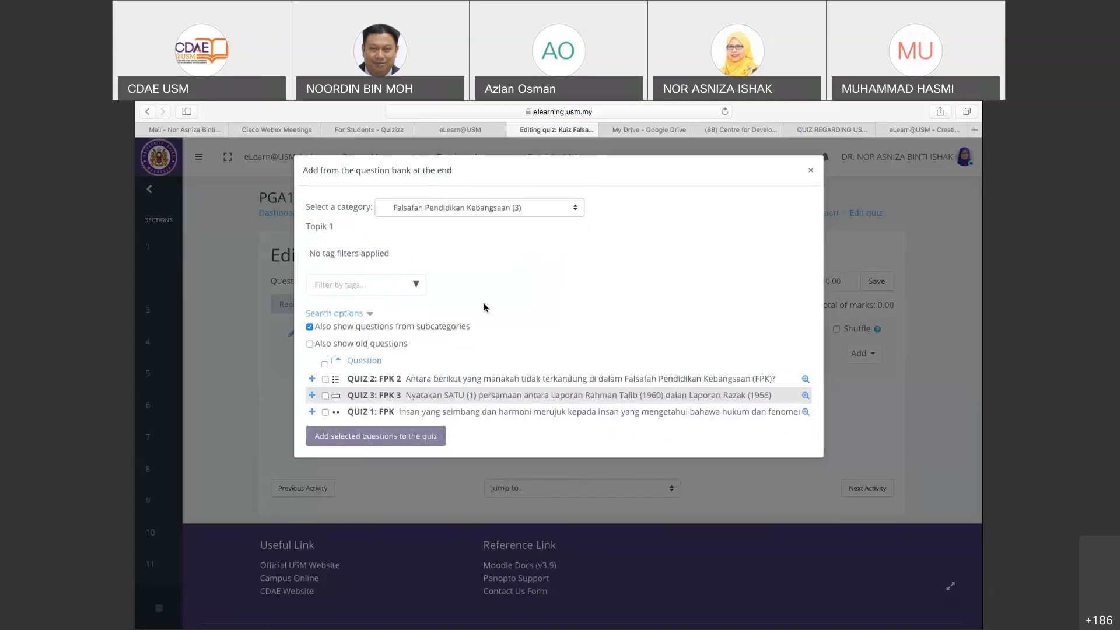
Add the questions QUIZ 2: FPK 2, QUIZ 3: FPK 3 and QUIZ 1: FPK to the quiz
{"action": "left_click", "coordinate": [325, 380]}
{"action": "left_click", "coordinate": [325, 397]}
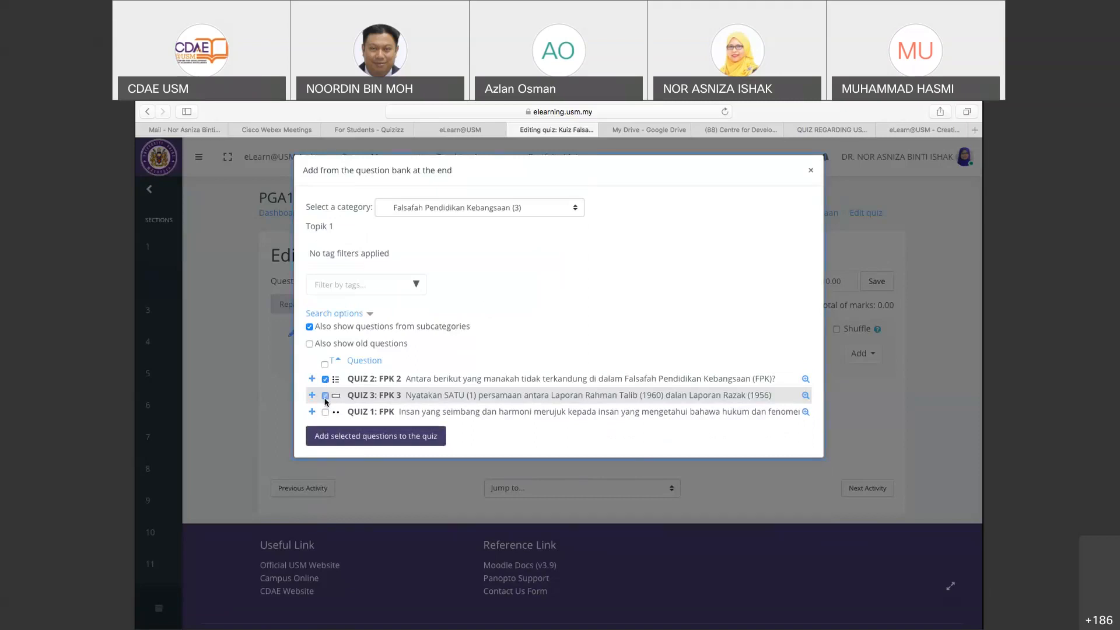
{"action": "left_click", "coordinate": [325, 413]}
{"action": "left_click", "coordinate": [395, 437]}
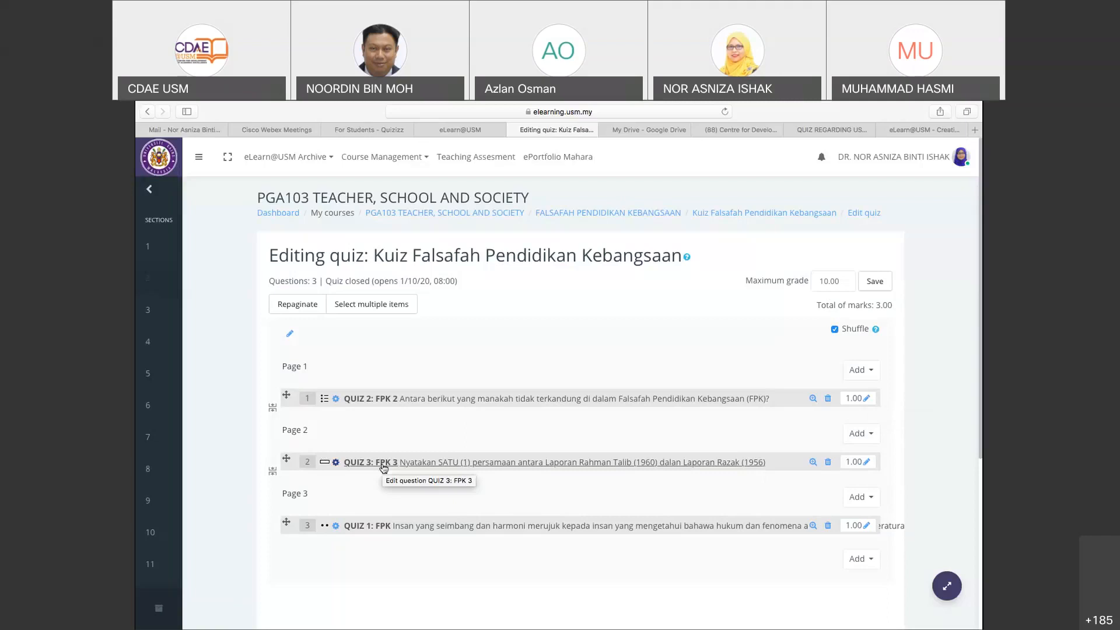
Set the maximum mark of the QUIZ 3: FPK 3 question to 200
{"action": "left_click", "coordinate": [866, 462]}
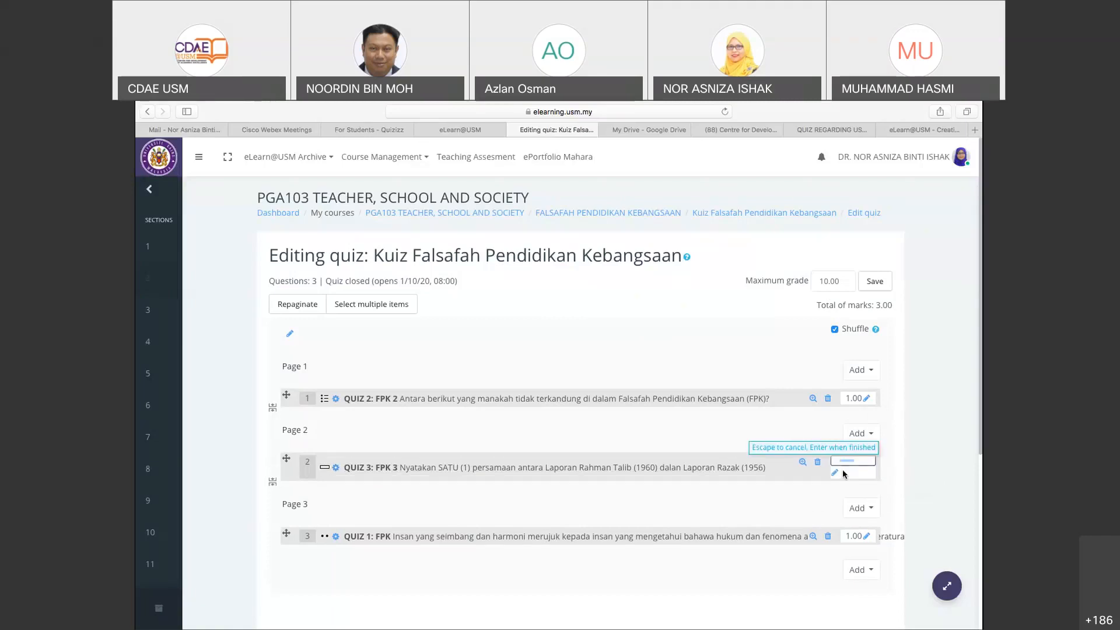
{"action": "key", "text": "BackSpace"}
{"action": "type", "text": "200"}
{"action": "key", "text": "Return"}
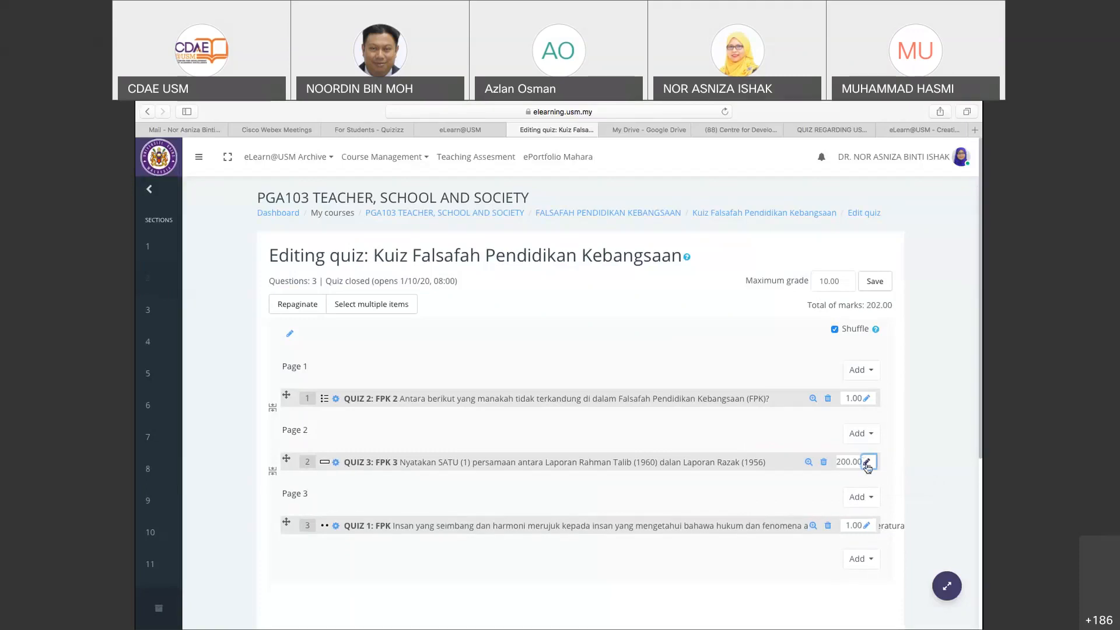
Set the maximum mark of the QUIZ 3: FPK 3 question to 2
{"action": "left_click", "coordinate": [867, 465]}
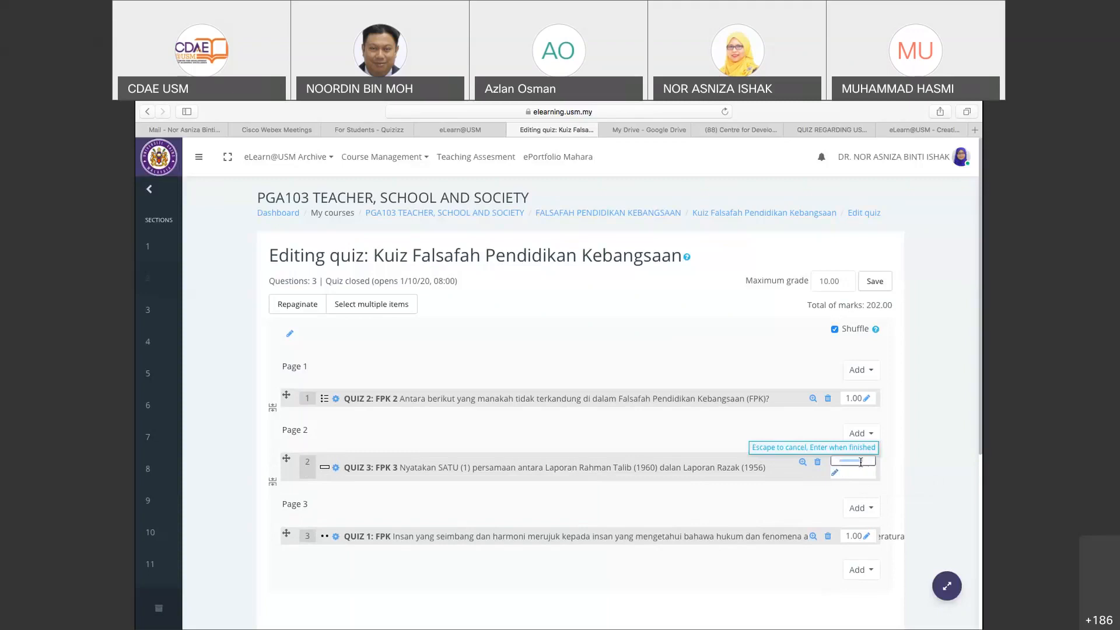
{"action": "key", "text": "BackSpace"}
{"action": "key", "text": "ctrl+z"}
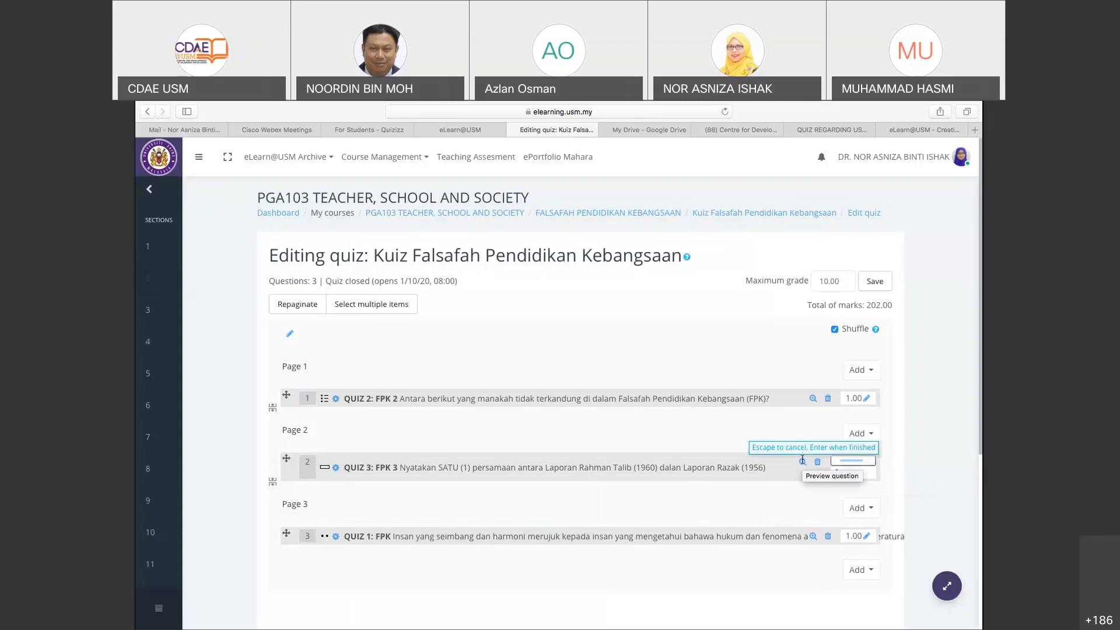
{"action": "key", "text": "BackSpace"}
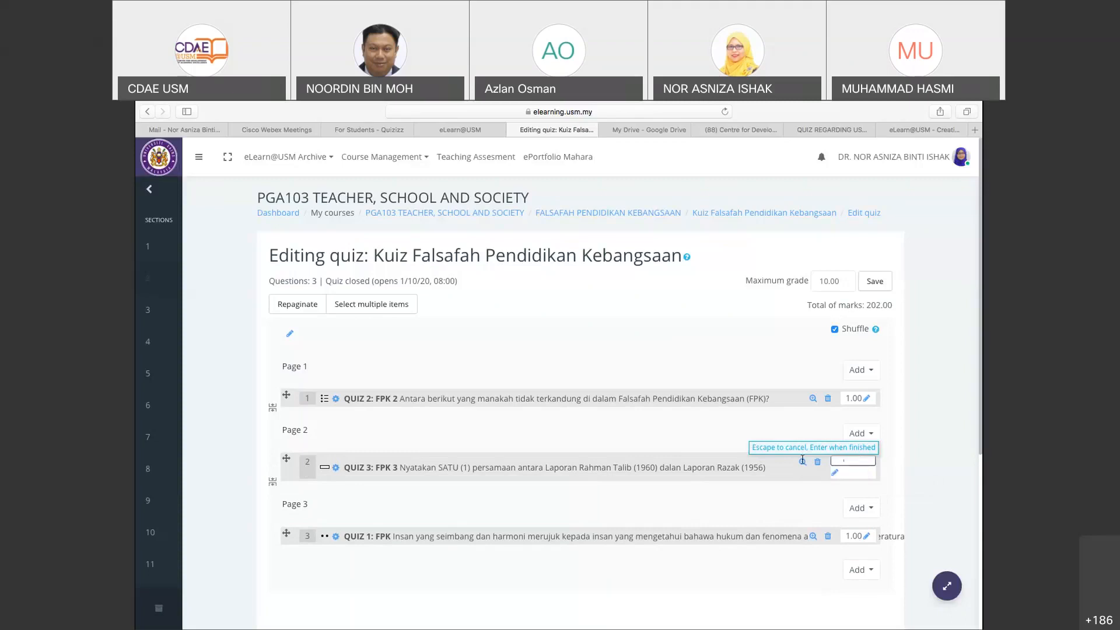
{"action": "type", "text": "2"}
{"action": "key", "text": "Return"}
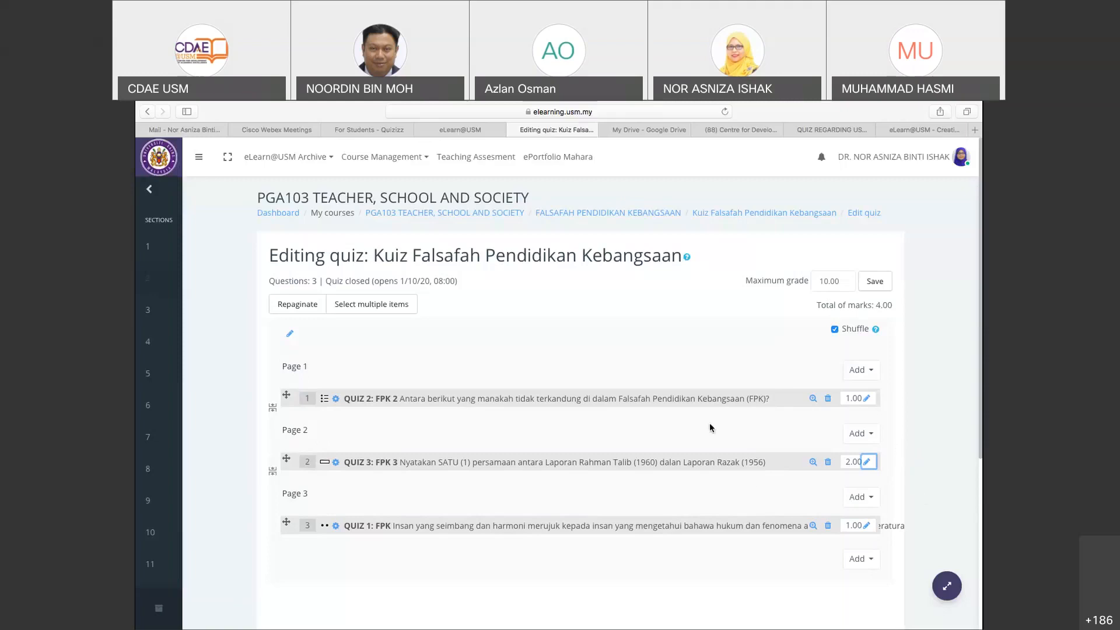
Preview the QUIZ 2: FPK 2 question with its attempt and display options, and return to the quiz editing page
{"action": "left_click", "coordinate": [812, 399]}
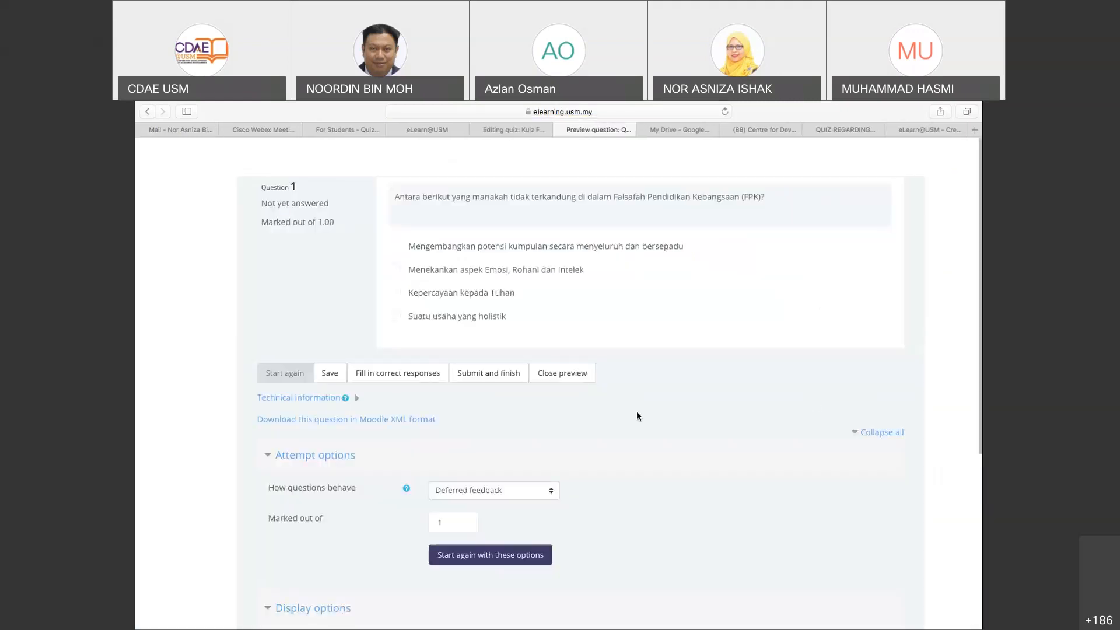
{"action": "scroll", "coordinate": [637, 414], "scroll_direction": "down", "scroll_amount": 5}
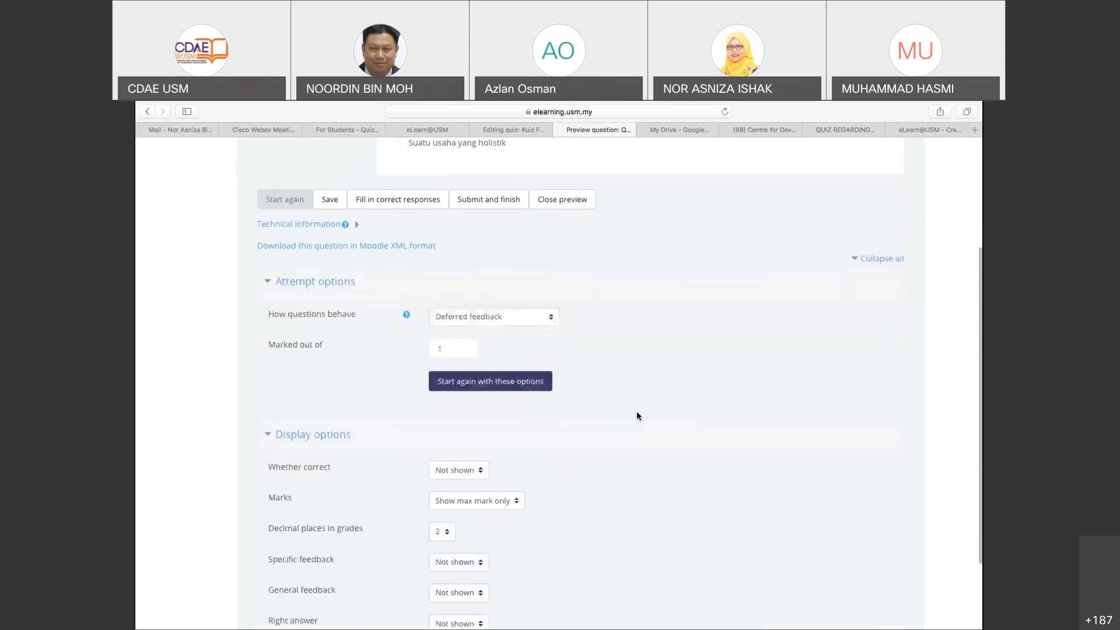
{"action": "scroll", "coordinate": [637, 416], "scroll_direction": "down", "scroll_amount": 2}
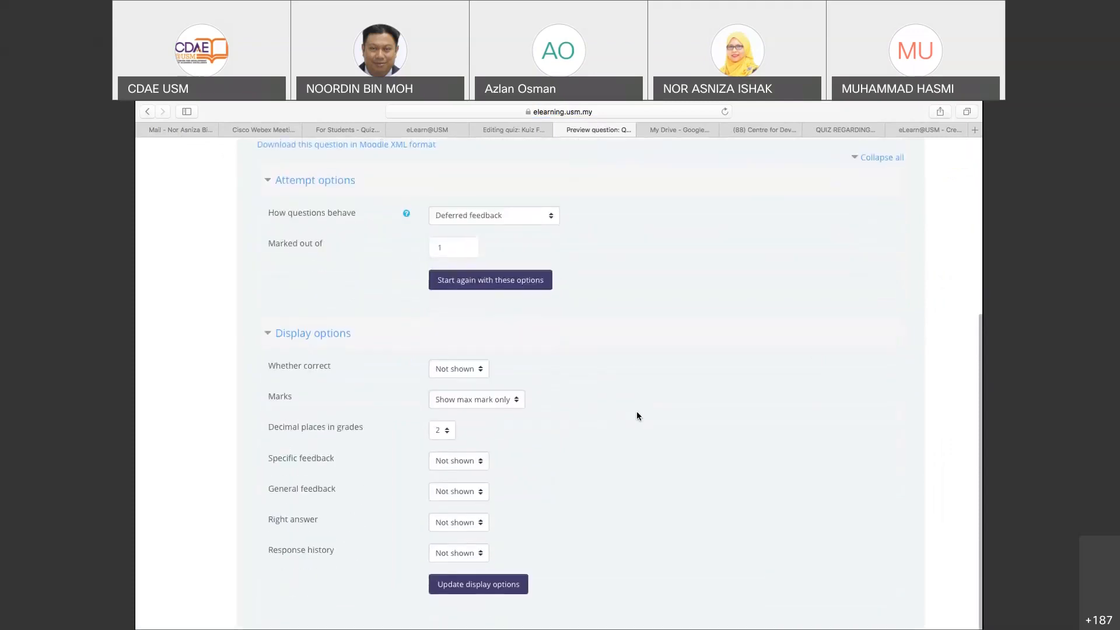
{"action": "scroll", "coordinate": [637, 416], "scroll_direction": "up", "scroll_amount": 7}
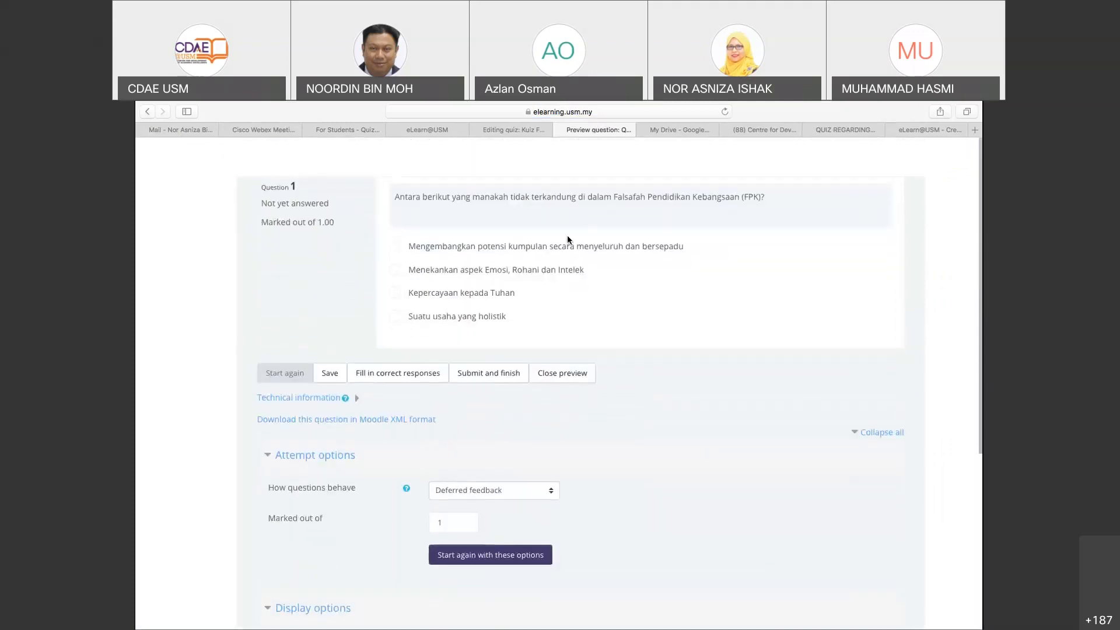
{"action": "left_click", "coordinate": [513, 130]}
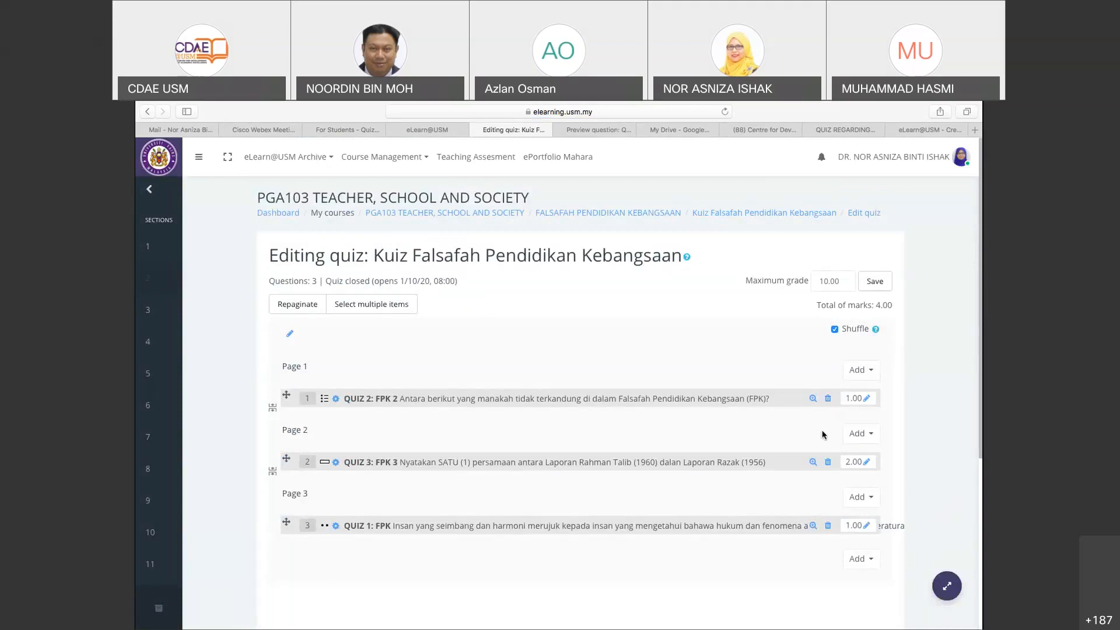
{"action": "left_click", "coordinate": [862, 561]}
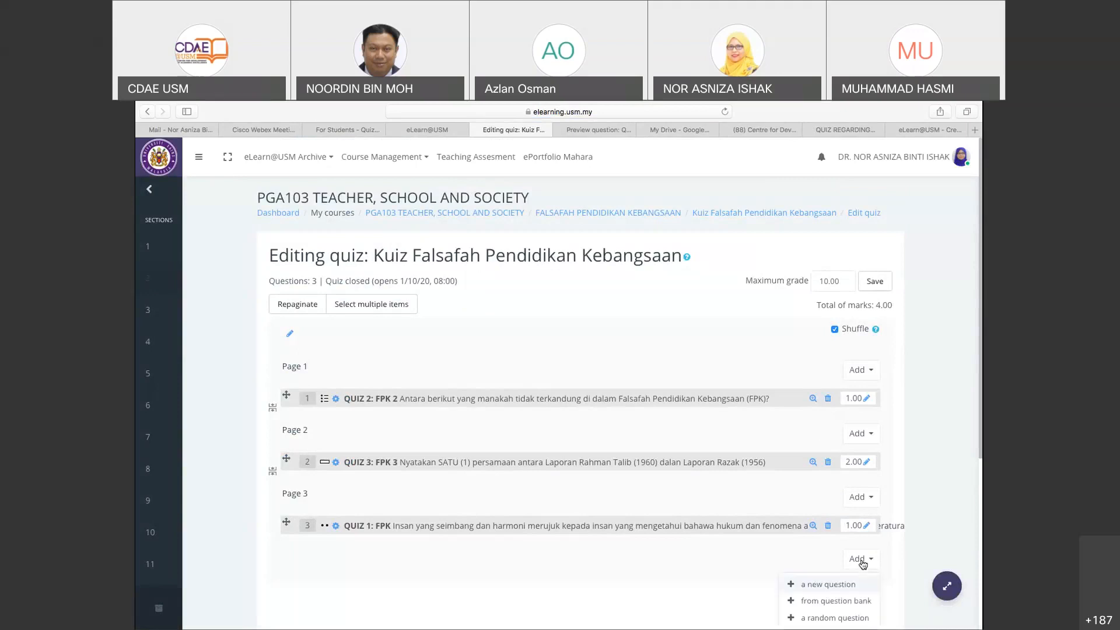
{"action": "scroll", "coordinate": [861, 561], "scroll_direction": "down", "scroll_amount": 2}
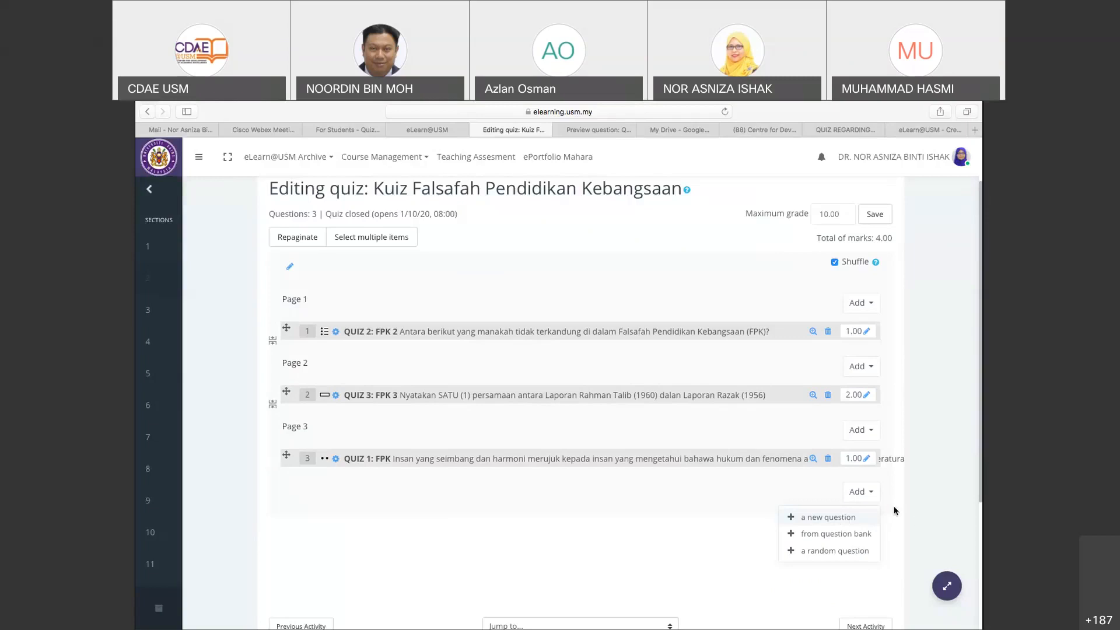
{"action": "scroll", "coordinate": [894, 510], "scroll_direction": "down", "scroll_amount": 1}
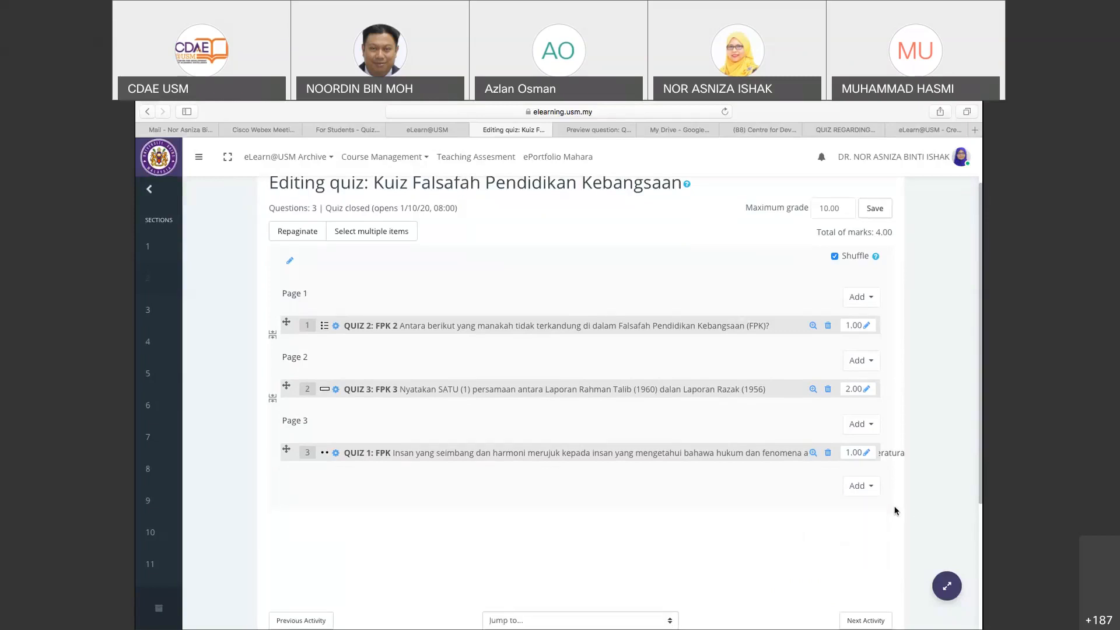
{"action": "scroll", "coordinate": [894, 511], "scroll_direction": "down", "scroll_amount": 1}
Save the quiz's maximum grade of 10.00 and return to the quiz's main page
{"action": "scroll", "coordinate": [895, 511], "scroll_direction": "up", "scroll_amount": 3}
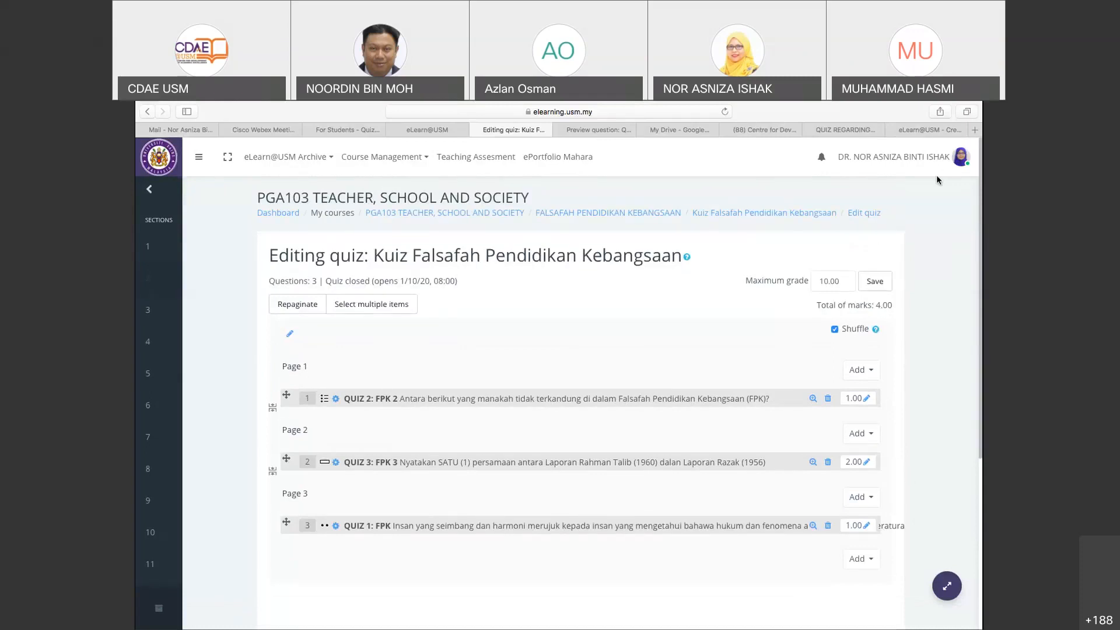
{"action": "left_click", "coordinate": [876, 282]}
{"action": "left_click", "coordinate": [776, 213]}
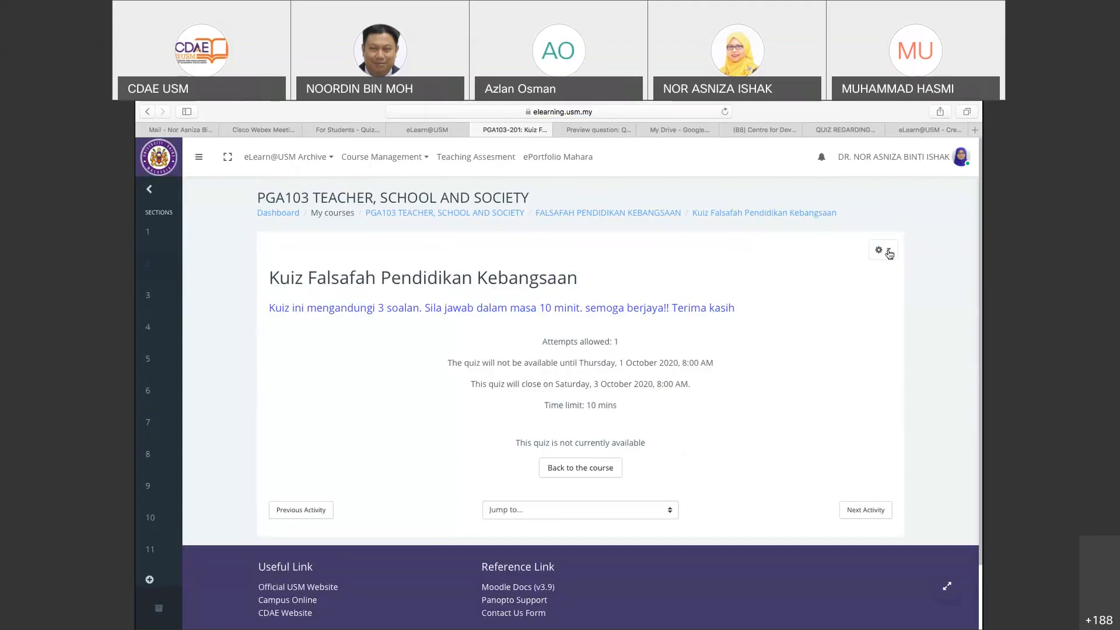
Start a timed preview attempt of the Kuiz Falsafah Pendidikan Kebangsaan quiz
{"action": "left_click", "coordinate": [889, 254]}
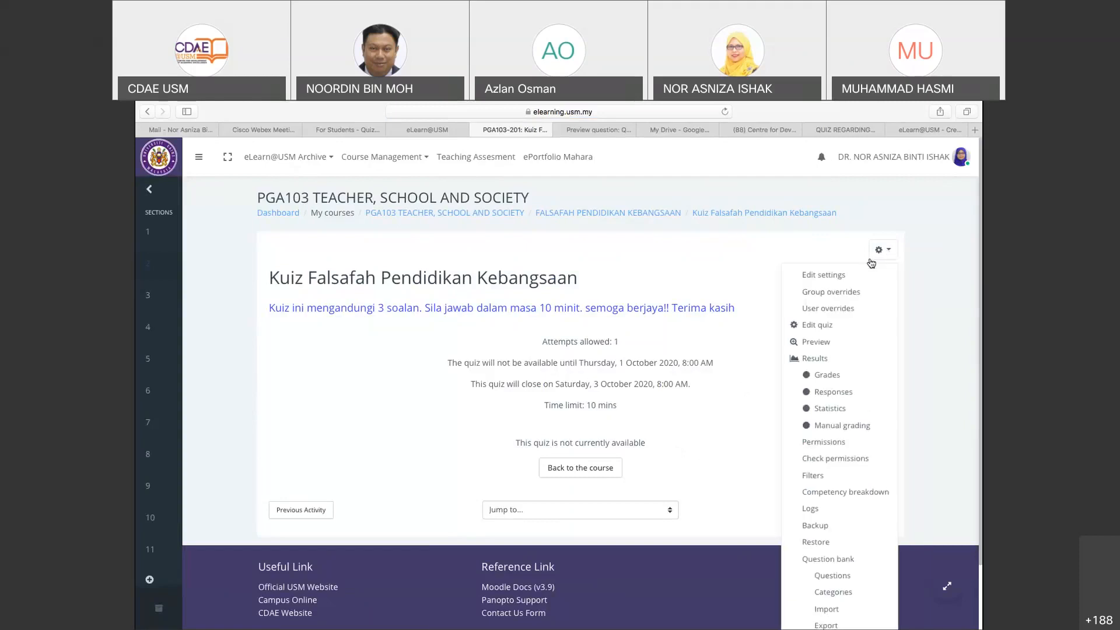
{"action": "left_click", "coordinate": [825, 345]}
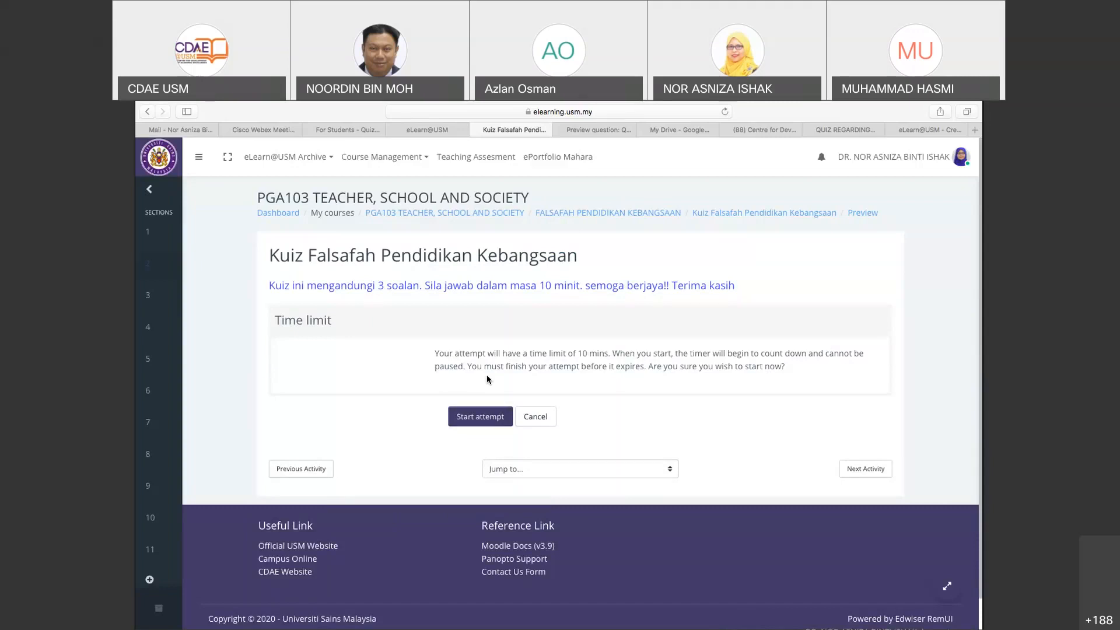
{"action": "left_click", "coordinate": [476, 417]}
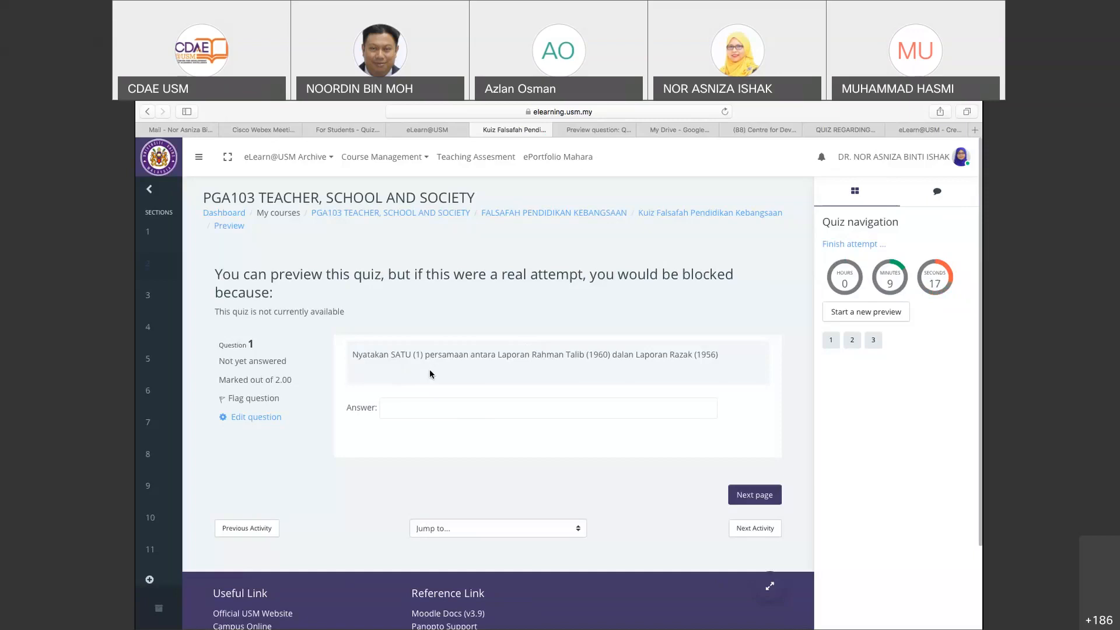
Answer question 1 with "Sediakan kurikulum yang sama bagi sekolah" and continue to question 2
{"action": "left_click", "coordinate": [458, 408]}
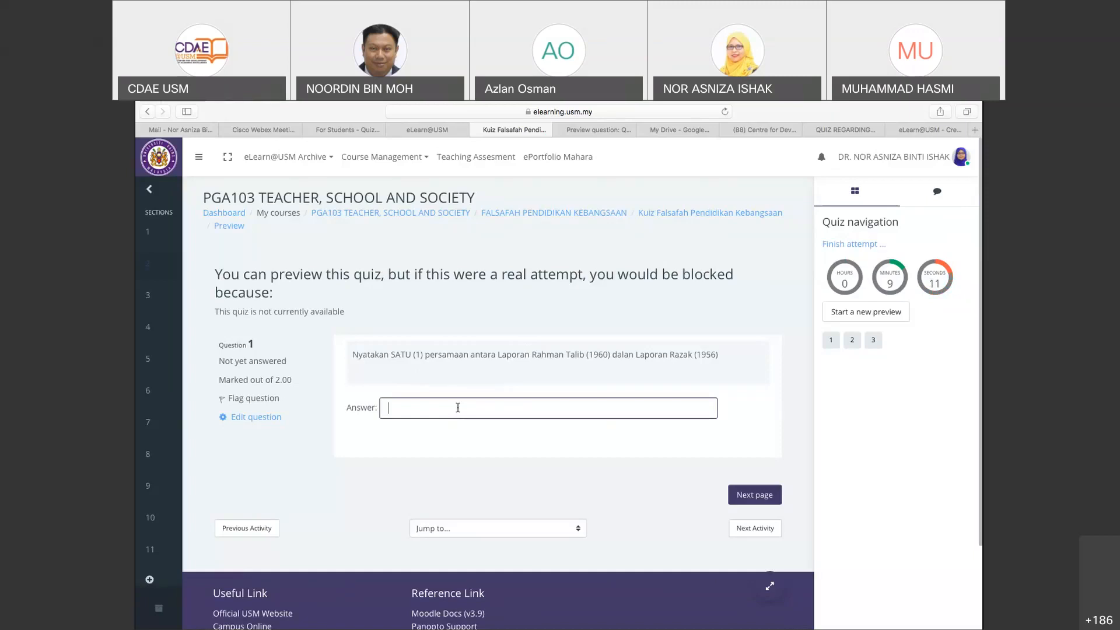
{"action": "type", "text": "Sediakan lur"}
{"action": "key", "text": "BackSpace"}
{"action": "key", "text": "BackSpace"}
{"action": "key", "text": "BackSpace"}
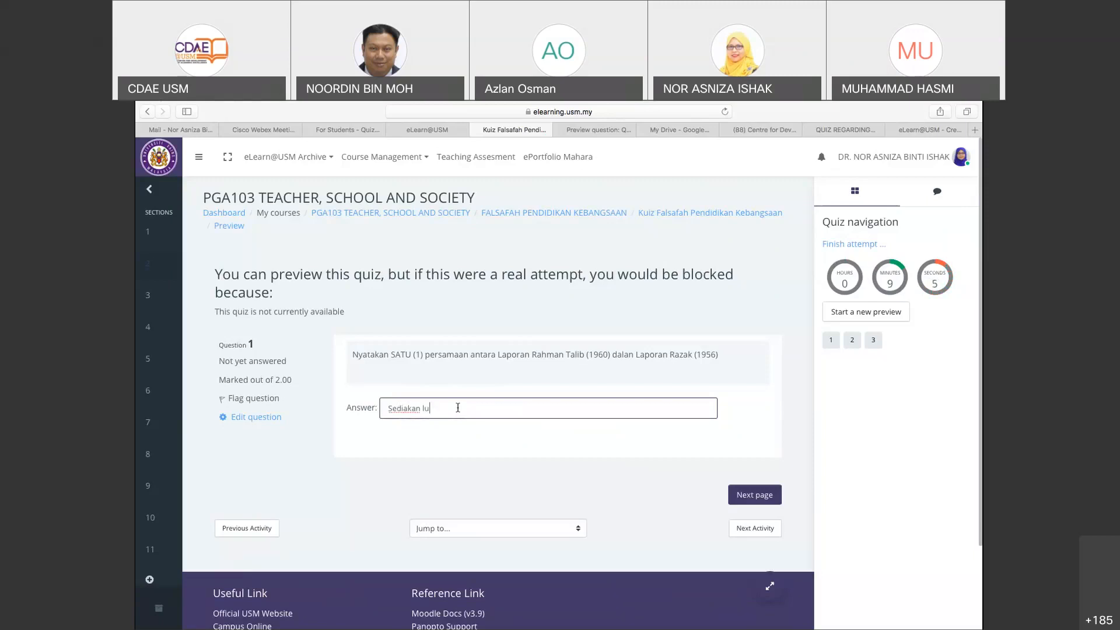
{"action": "type", "text": "kurikulum yang "}
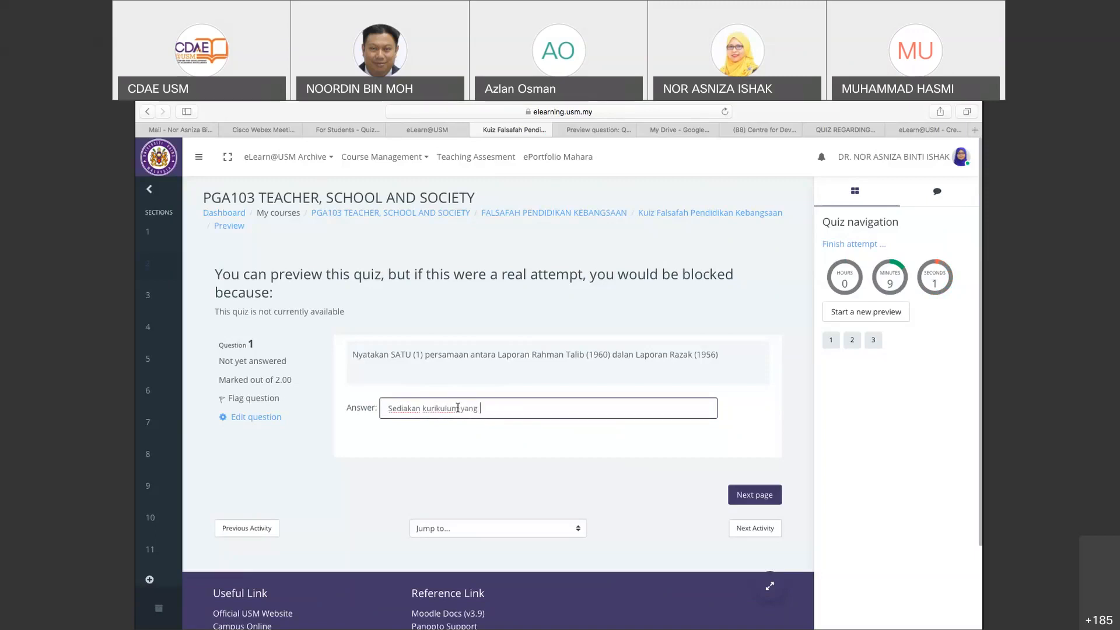
{"action": "type", "text": "sama bagi sek"}
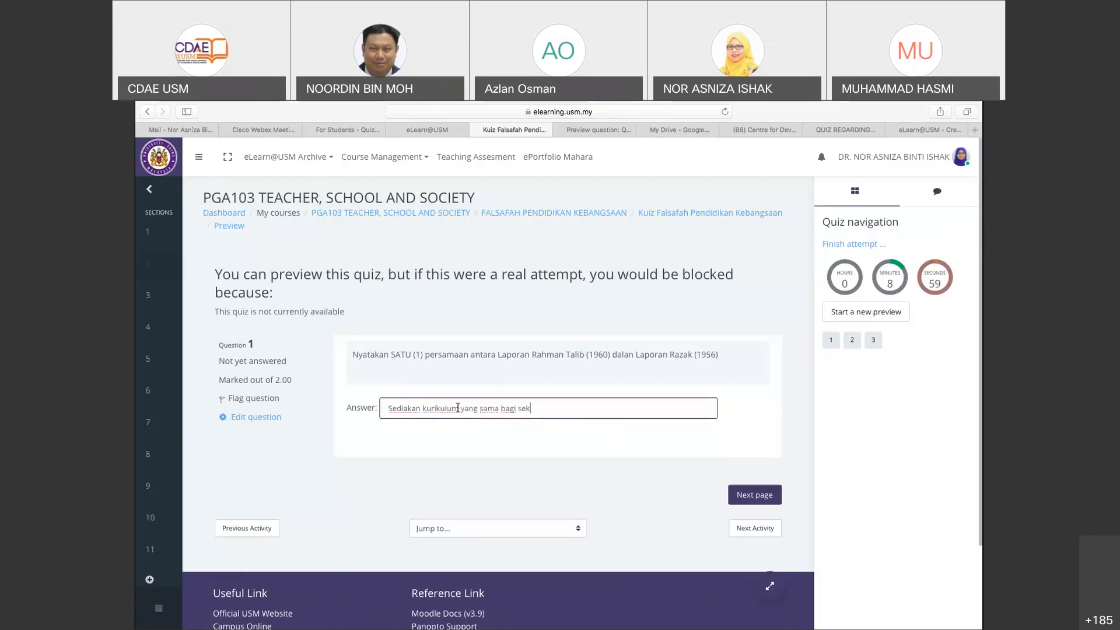
{"action": "type", "text": "olah"}
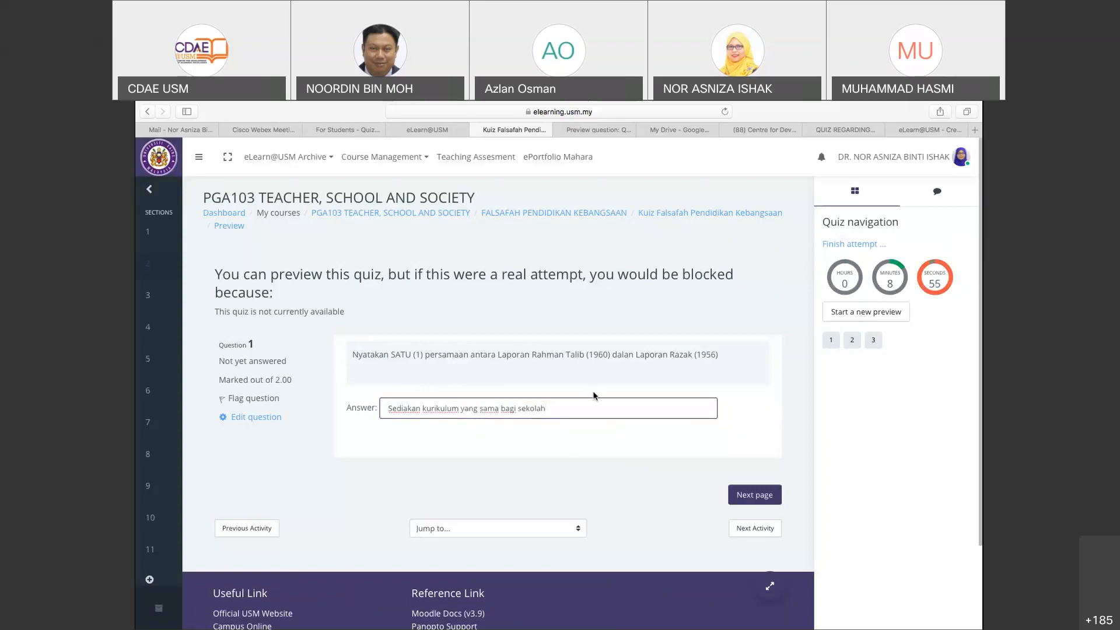
{"action": "left_click", "coordinate": [751, 497]}
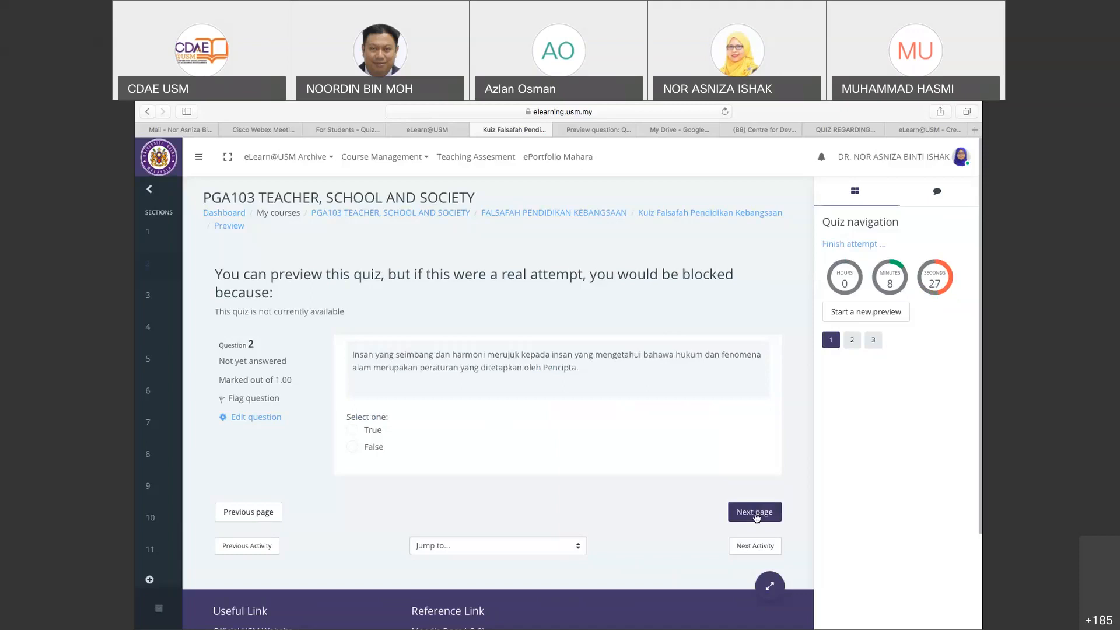
Answer question 2 with True and question 3 with "Kepercayaan kepada Tuhan"
{"action": "left_click", "coordinate": [755, 513]}
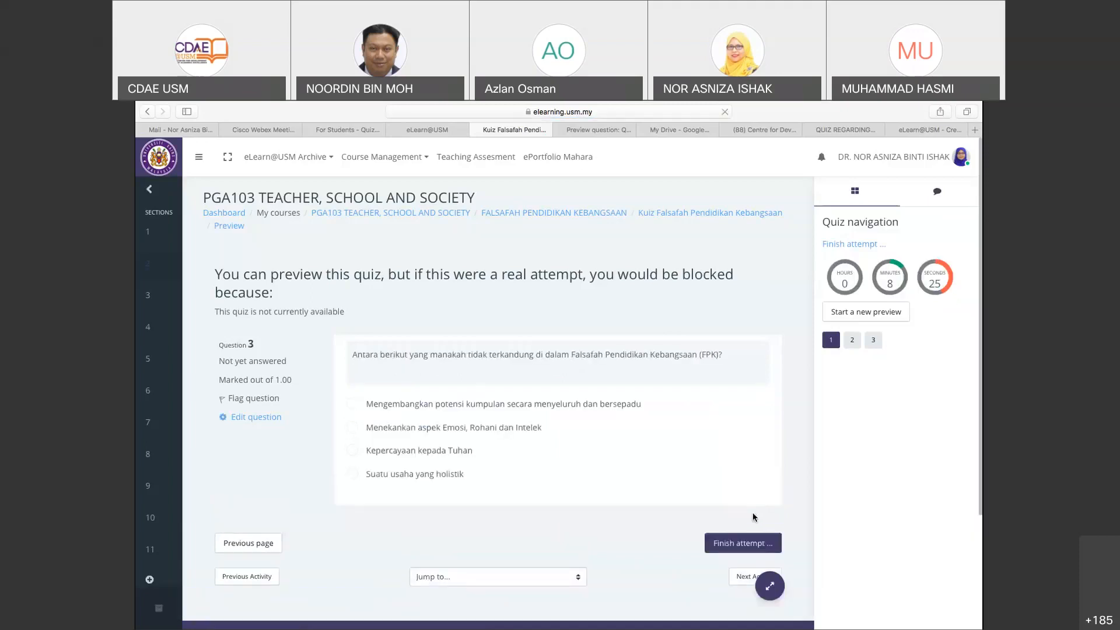
{"action": "left_click", "coordinate": [237, 545]}
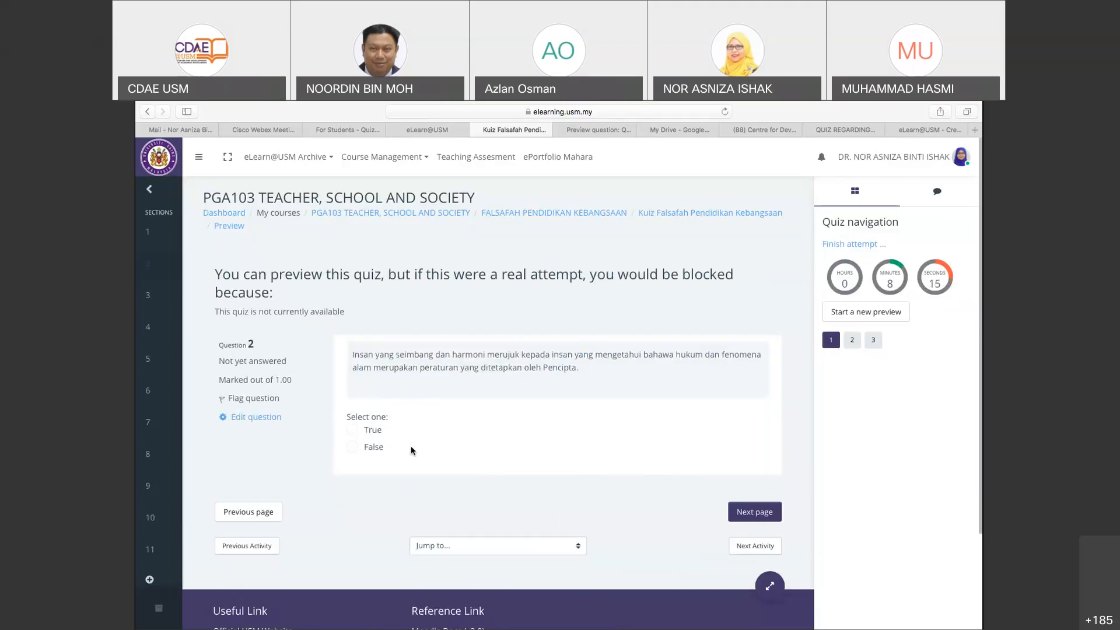
{"action": "left_click", "coordinate": [351, 430]}
{"action": "left_click", "coordinate": [770, 513]}
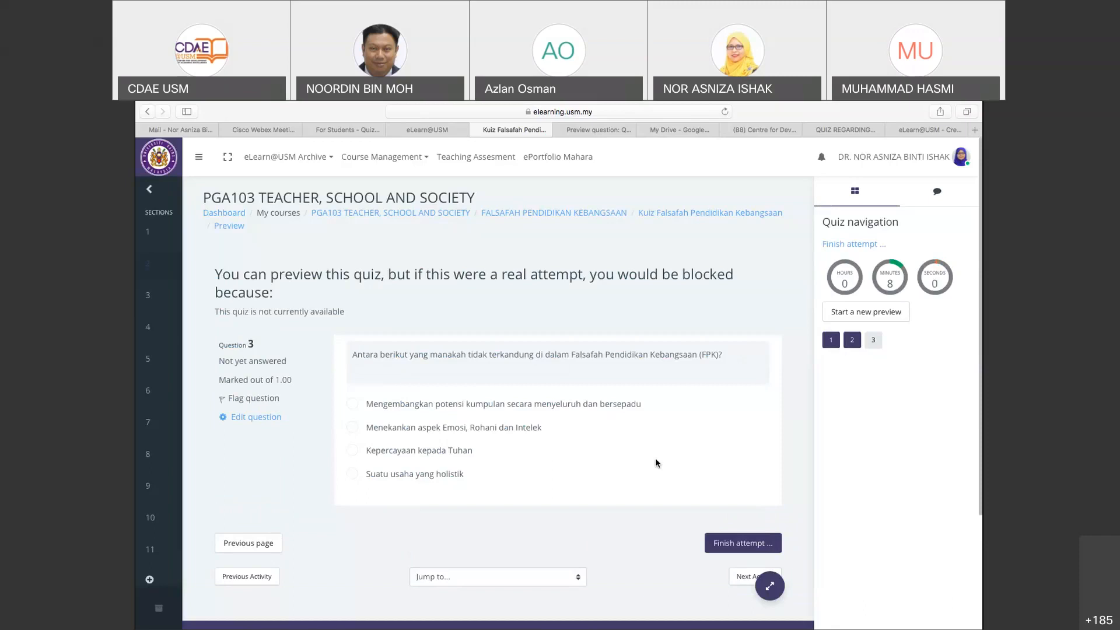
{"action": "left_click", "coordinate": [353, 451]}
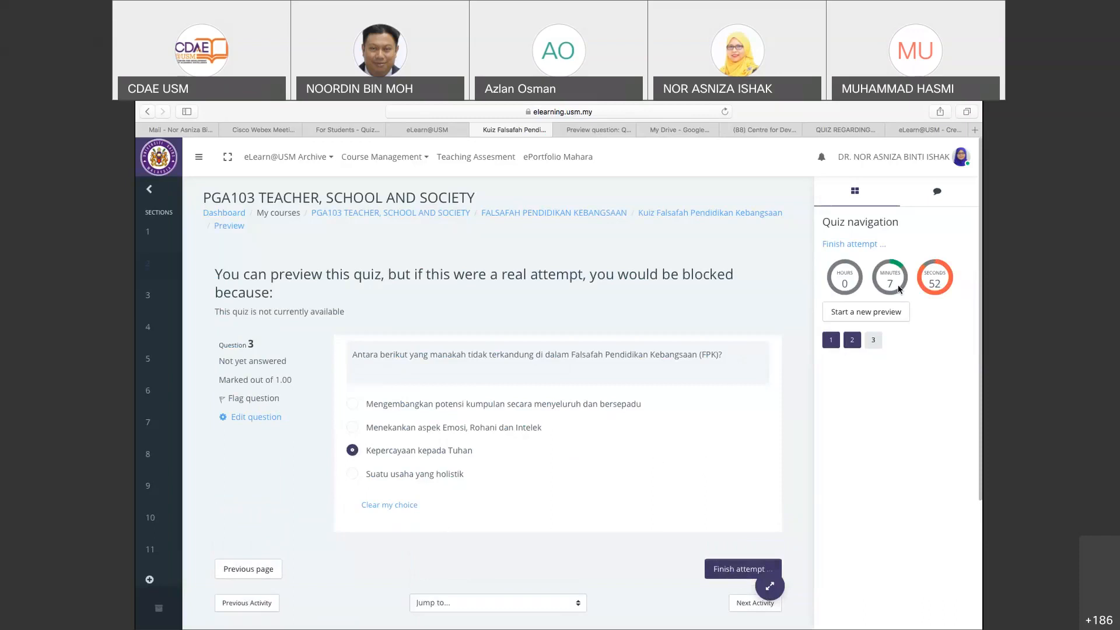
Go back to question 1 and check the saved answers of all three questions in order
{"action": "left_click", "coordinate": [831, 340]}
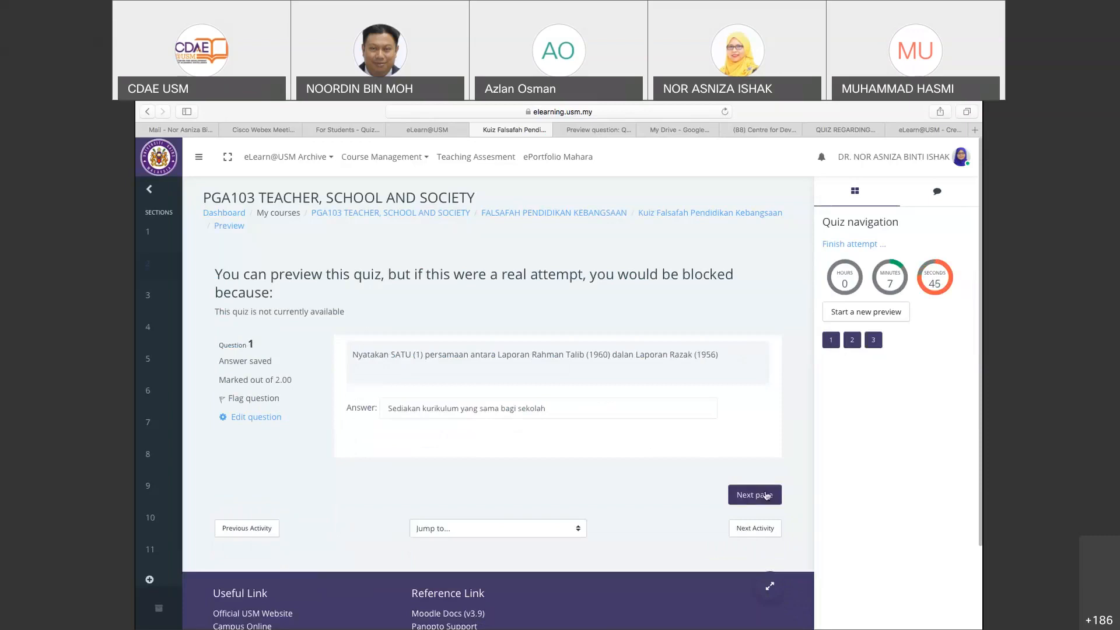
{"action": "left_click", "coordinate": [766, 495]}
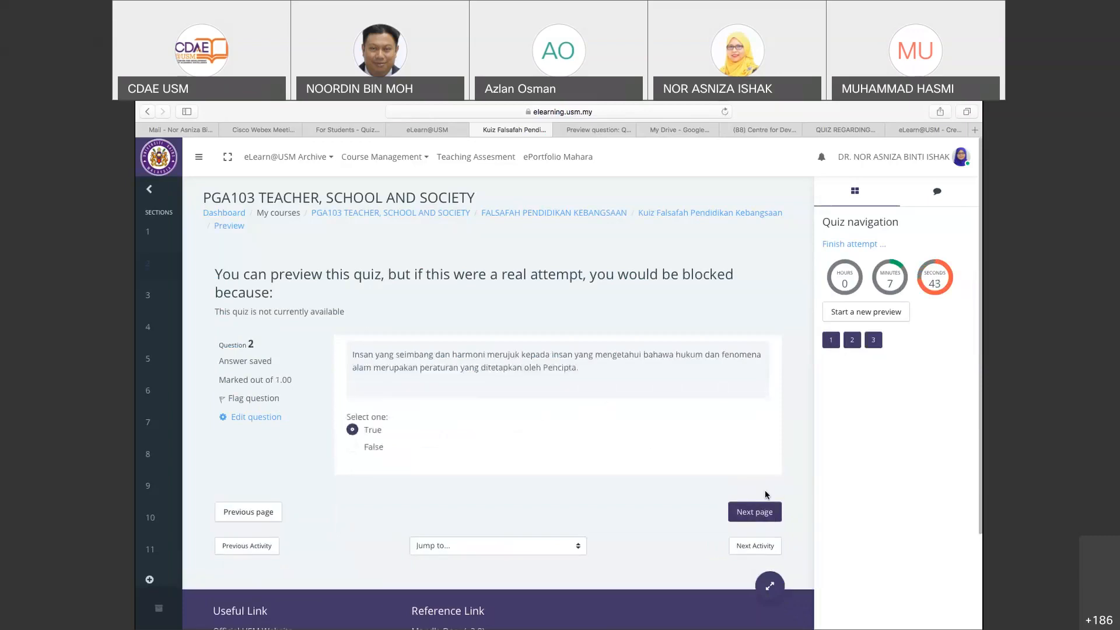
{"action": "left_click", "coordinate": [751, 516]}
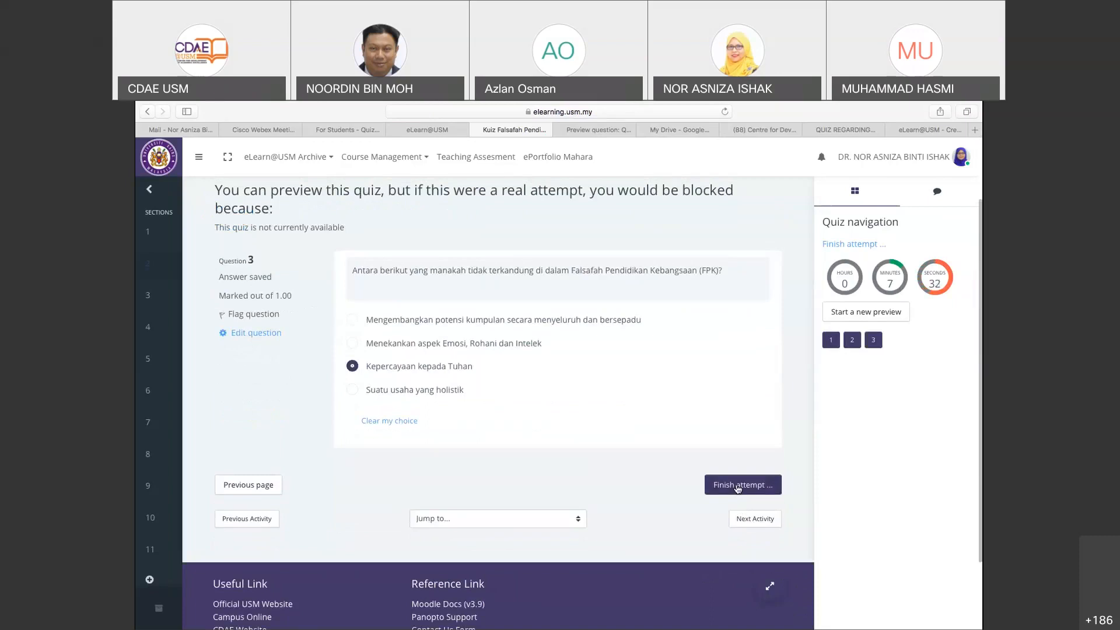
{"action": "scroll", "coordinate": [953, 233], "scroll_direction": "up", "scroll_amount": 1}
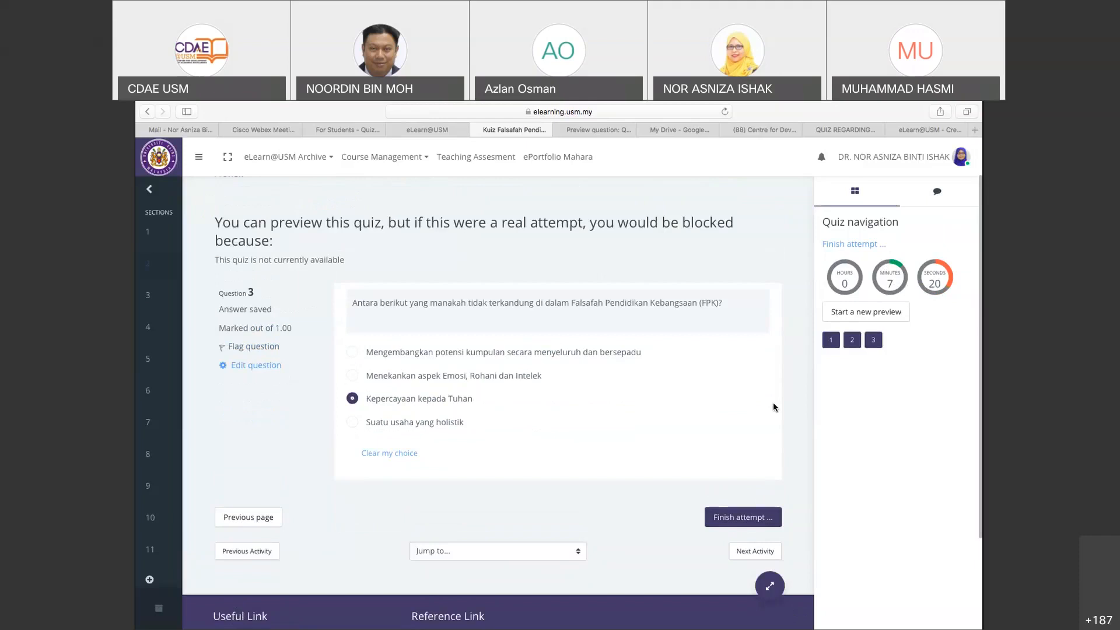
Finish the preview attempt and submit all answers, confirming the submission
{"action": "left_click", "coordinate": [731, 521]}
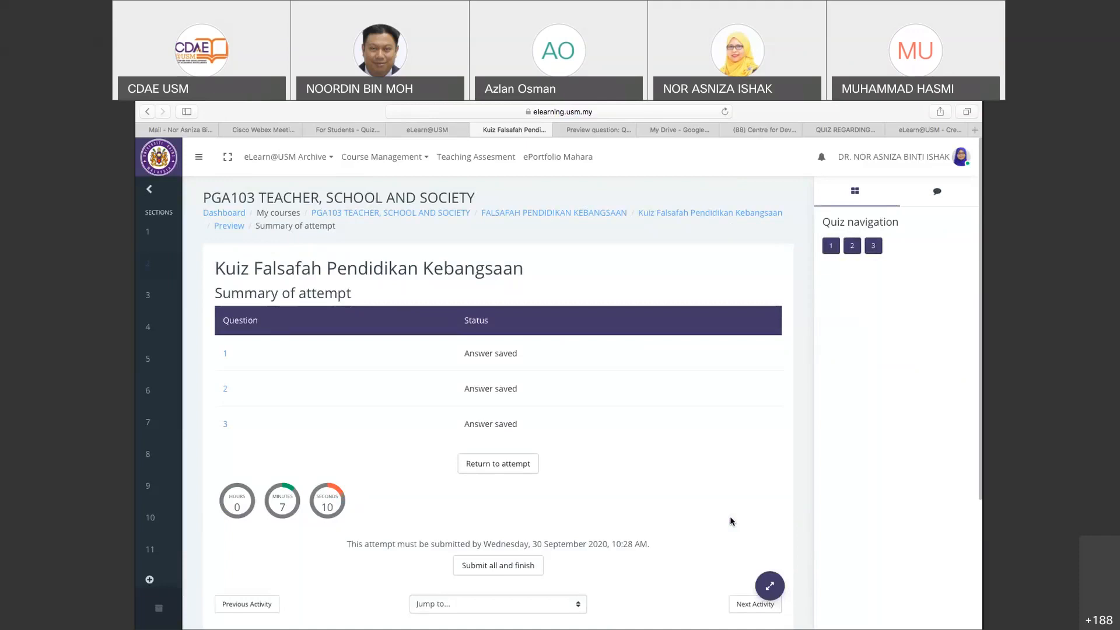
{"action": "scroll", "coordinate": [730, 521], "scroll_direction": "down", "scroll_amount": 1}
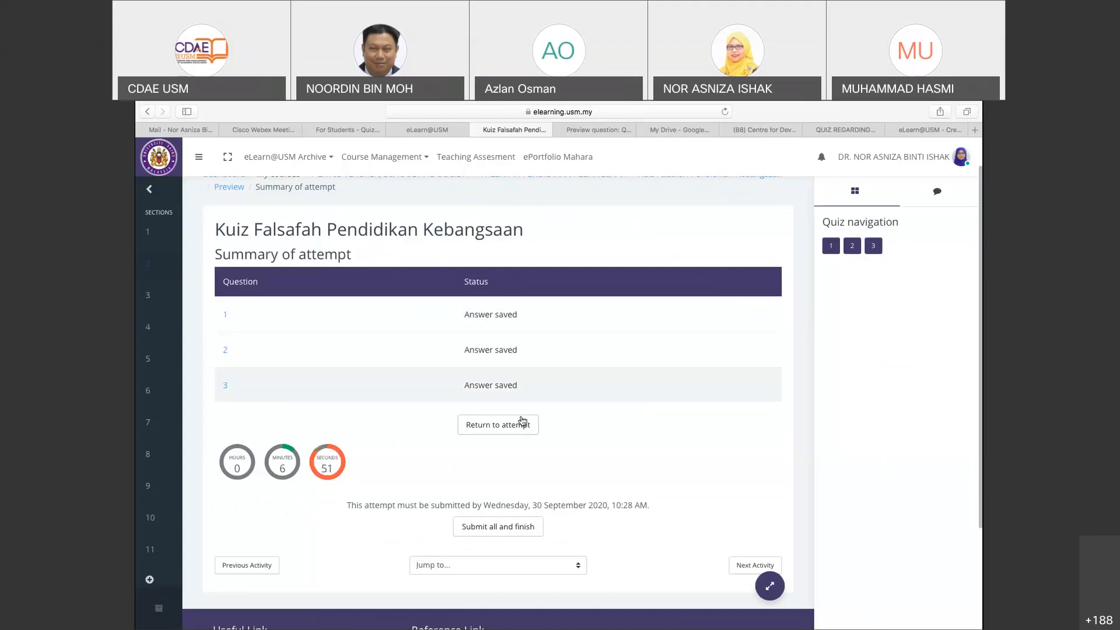
{"action": "scroll", "coordinate": [583, 417], "scroll_direction": "down", "scroll_amount": 2}
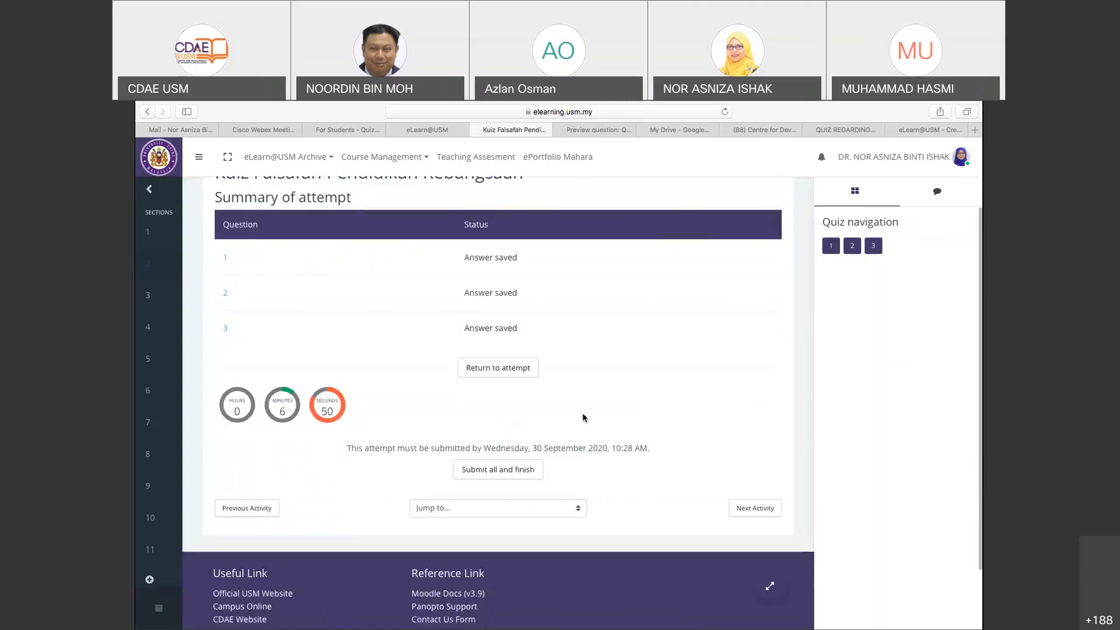
{"action": "left_click", "coordinate": [497, 475]}
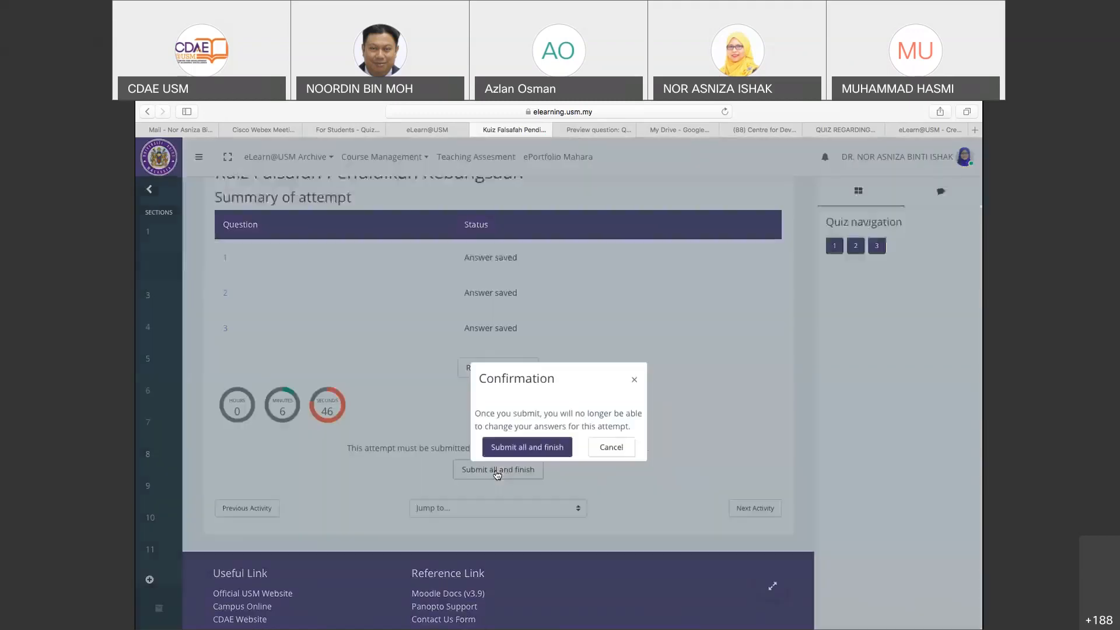
{"action": "left_click", "coordinate": [529, 450]}
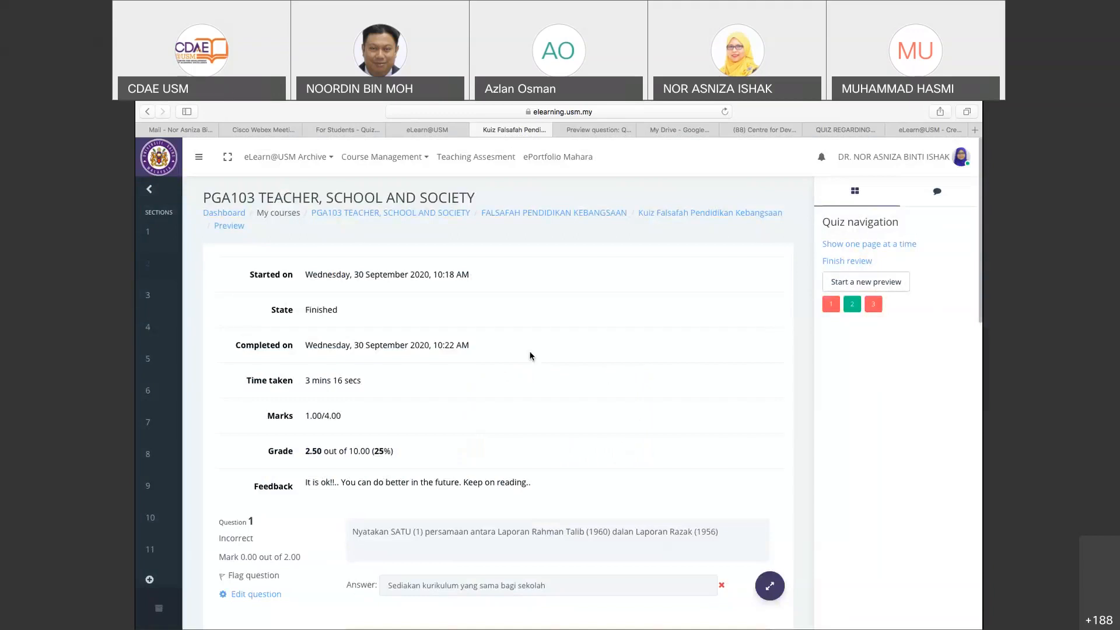
Examine the attempt's marks, grade, feedback and correct answers, finish the review and look over the summary of previous attempts
{"action": "scroll", "coordinate": [529, 351], "scroll_direction": "down", "scroll_amount": 2}
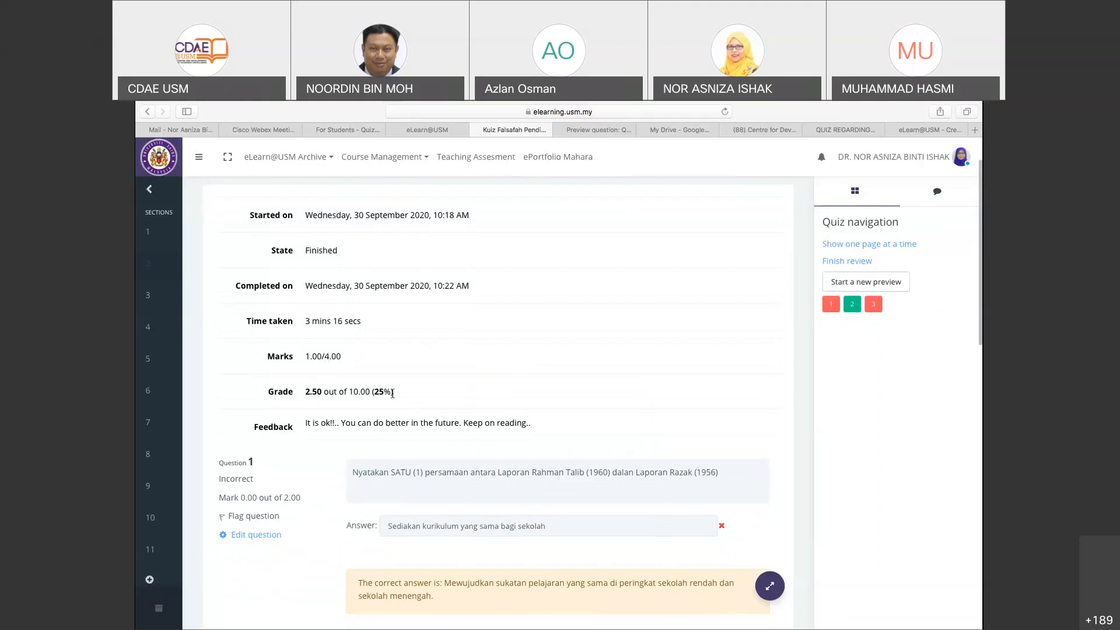
{"action": "scroll", "coordinate": [392, 394], "scroll_direction": "down", "scroll_amount": 3}
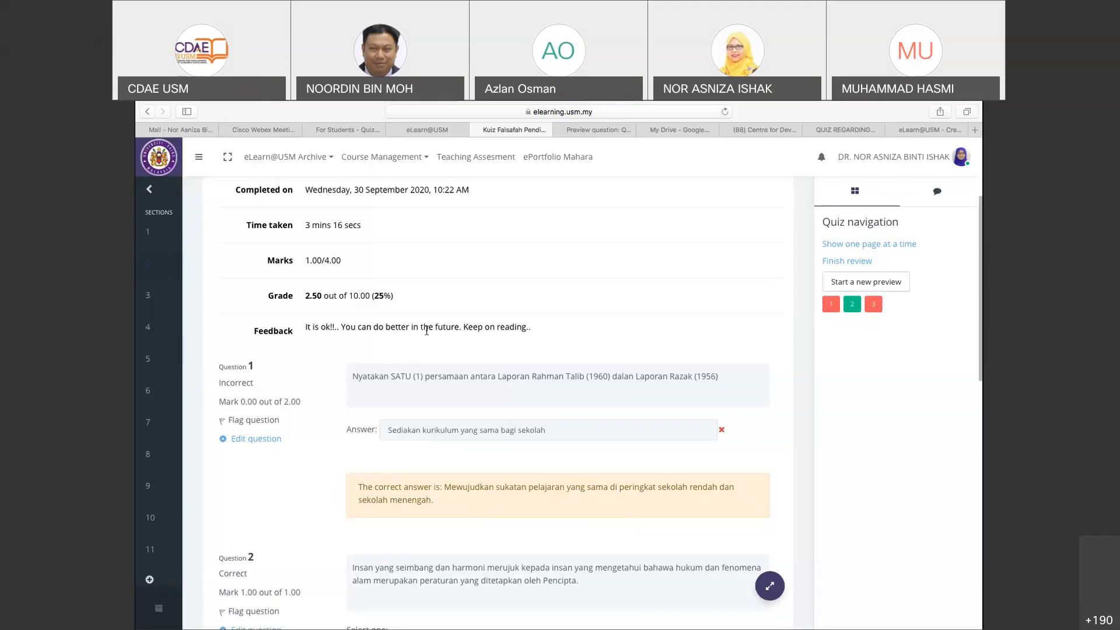
{"action": "scroll", "coordinate": [427, 330], "scroll_direction": "down", "scroll_amount": 1}
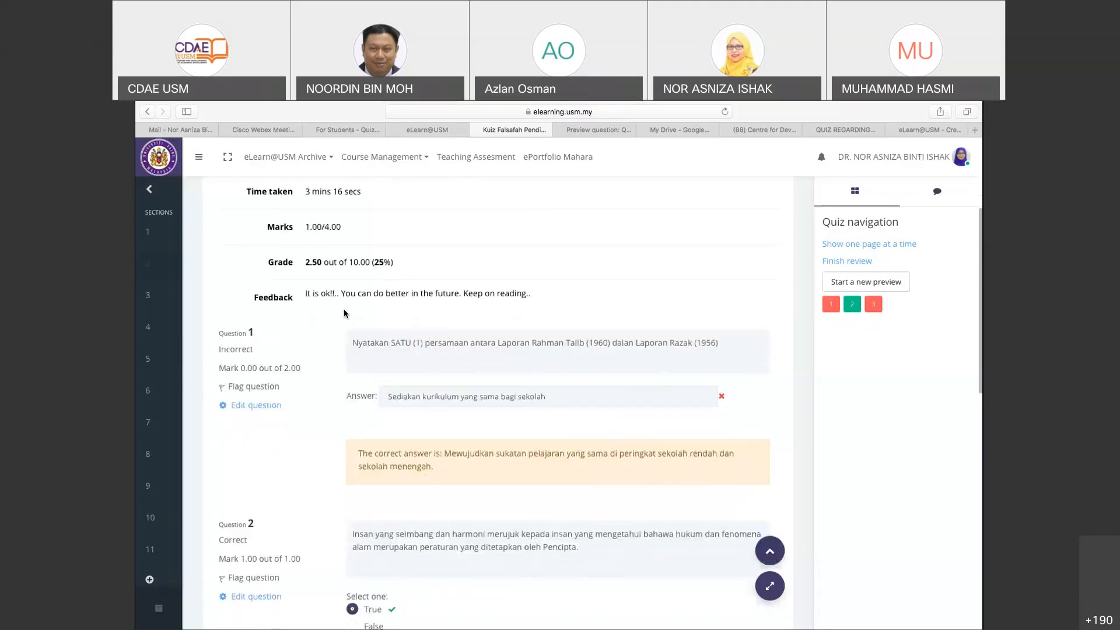
{"action": "scroll", "coordinate": [438, 303], "scroll_direction": "down", "scroll_amount": 2}
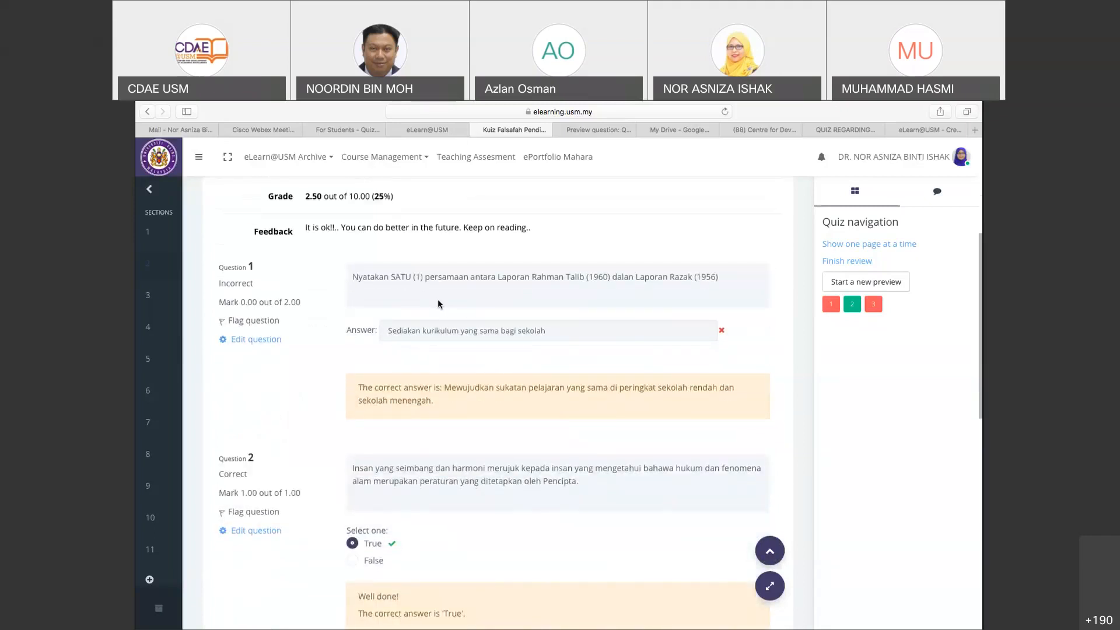
{"action": "scroll", "coordinate": [438, 303], "scroll_direction": "down", "scroll_amount": 1}
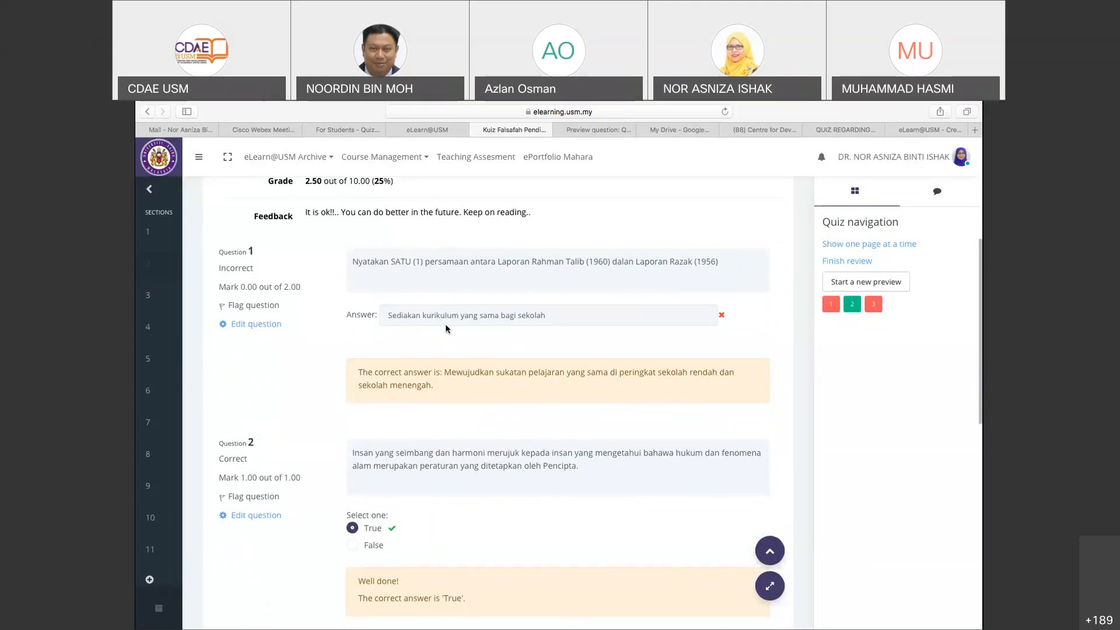
{"action": "scroll", "coordinate": [495, 325], "scroll_direction": "down", "scroll_amount": 2}
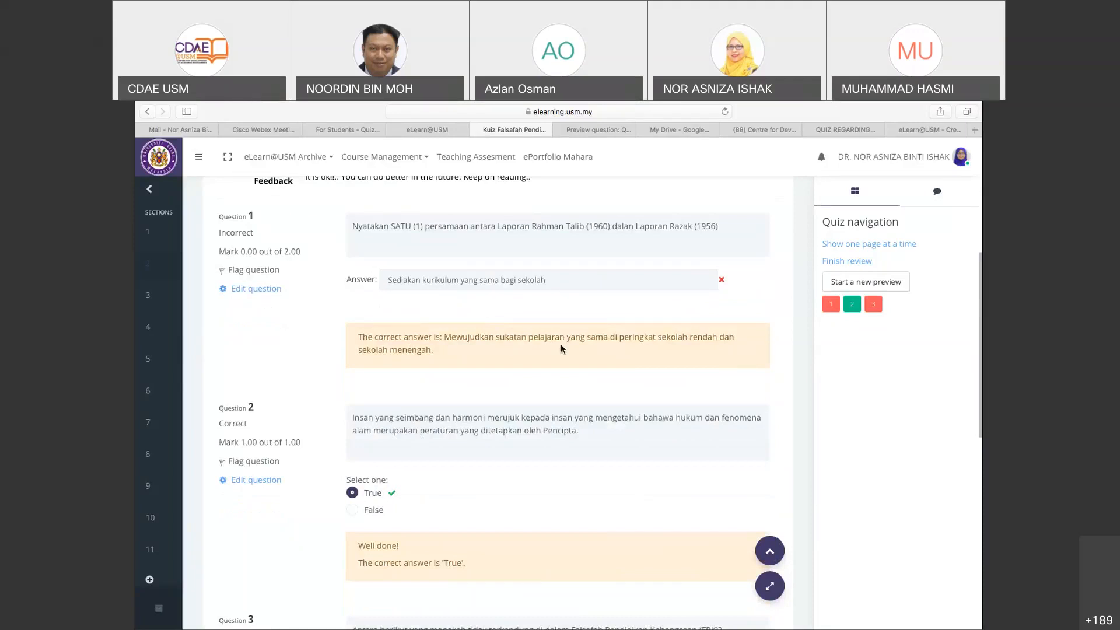
{"action": "scroll", "coordinate": [562, 348], "scroll_direction": "down", "scroll_amount": 2}
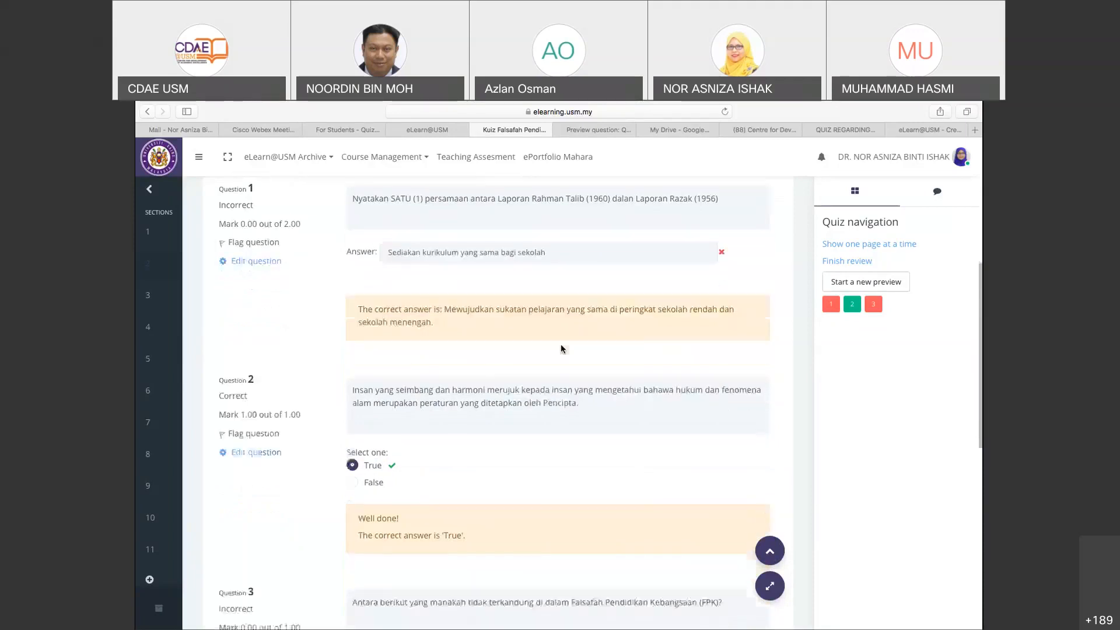
{"action": "scroll", "coordinate": [561, 349], "scroll_direction": "down", "scroll_amount": 3}
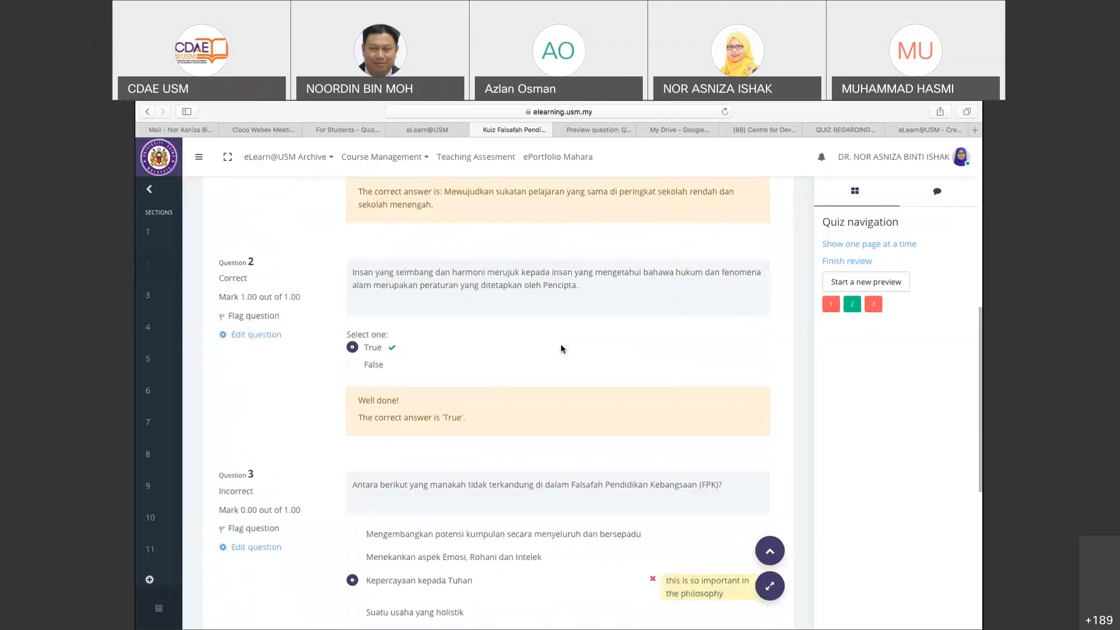
{"action": "scroll", "coordinate": [562, 349], "scroll_direction": "down", "scroll_amount": 1}
{"action": "scroll", "coordinate": [562, 349], "scroll_direction": "down", "scroll_amount": 3}
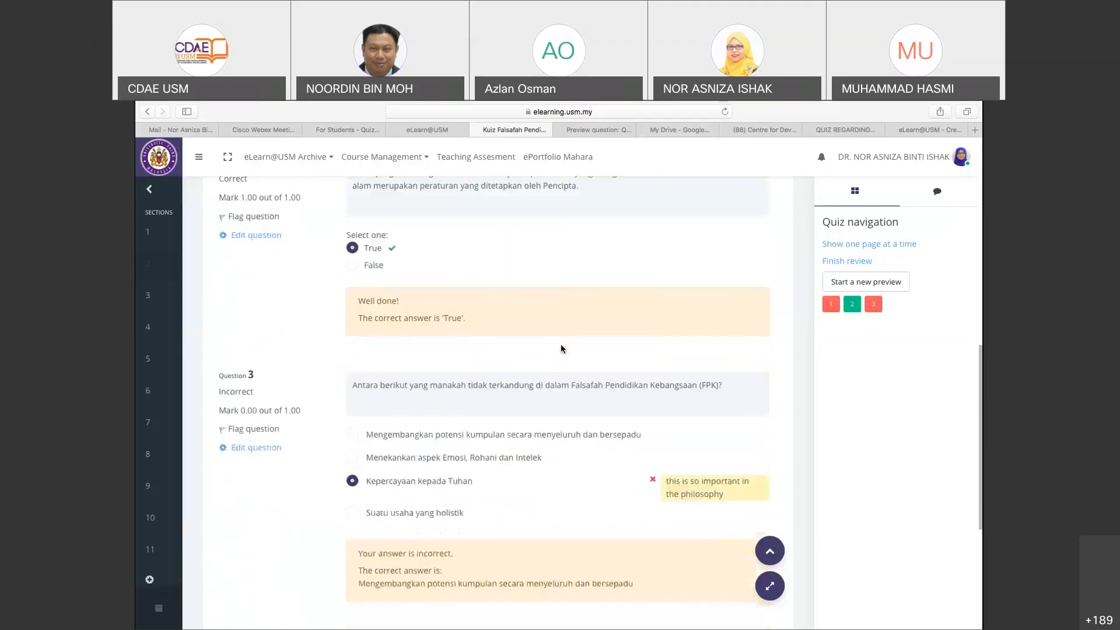
{"action": "scroll", "coordinate": [561, 349], "scroll_direction": "down", "scroll_amount": 1}
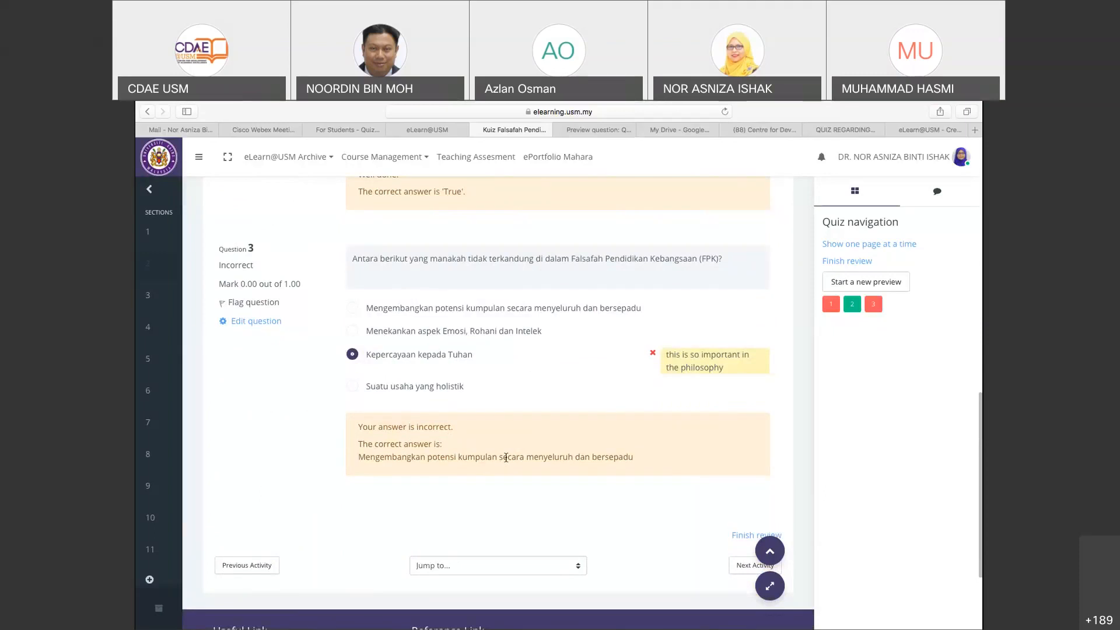
{"action": "scroll", "coordinate": [505, 457], "scroll_direction": "down", "scroll_amount": 3}
{"action": "scroll", "coordinate": [506, 461], "scroll_direction": "down", "scroll_amount": 1}
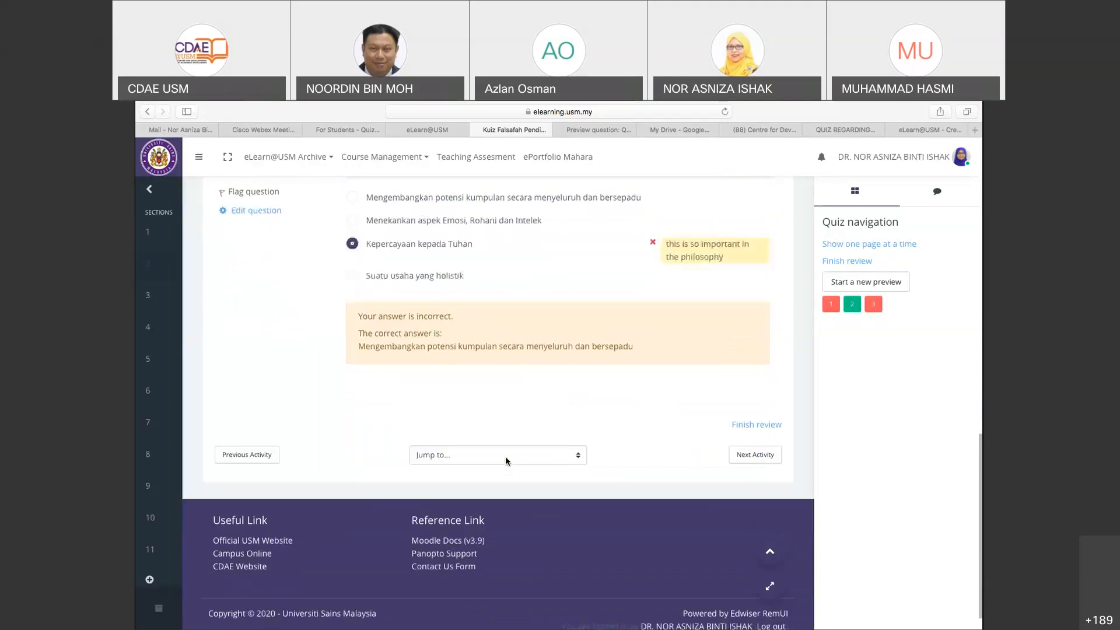
{"action": "left_click", "coordinate": [755, 429]}
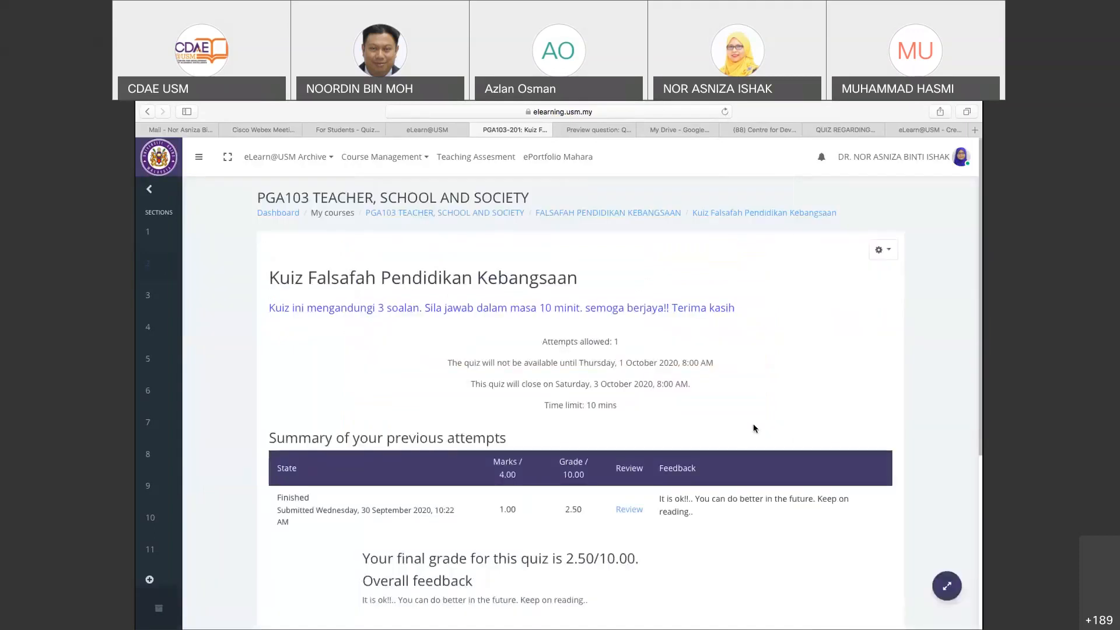
{"action": "scroll", "coordinate": [755, 428], "scroll_direction": "down", "scroll_amount": 1}
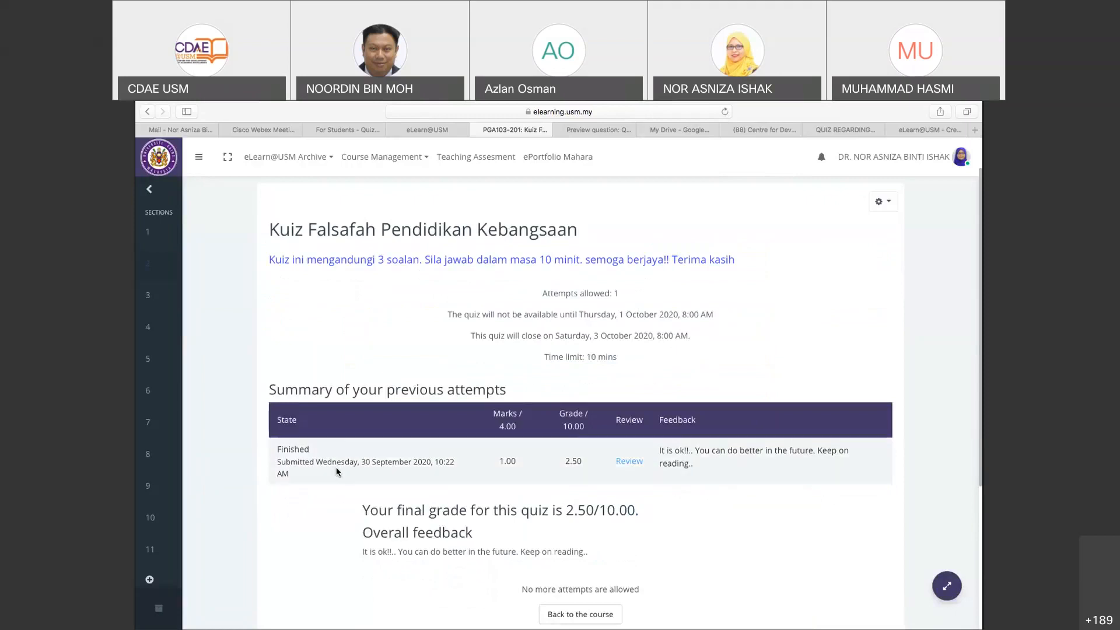
Return to the Falsafah Pendidikan Kebangsaan course section, hide the Kuiz Falsafah Pendidikan Kebangsaan from students and show it again
{"action": "scroll", "coordinate": [724, 353], "scroll_direction": "up", "scroll_amount": 1}
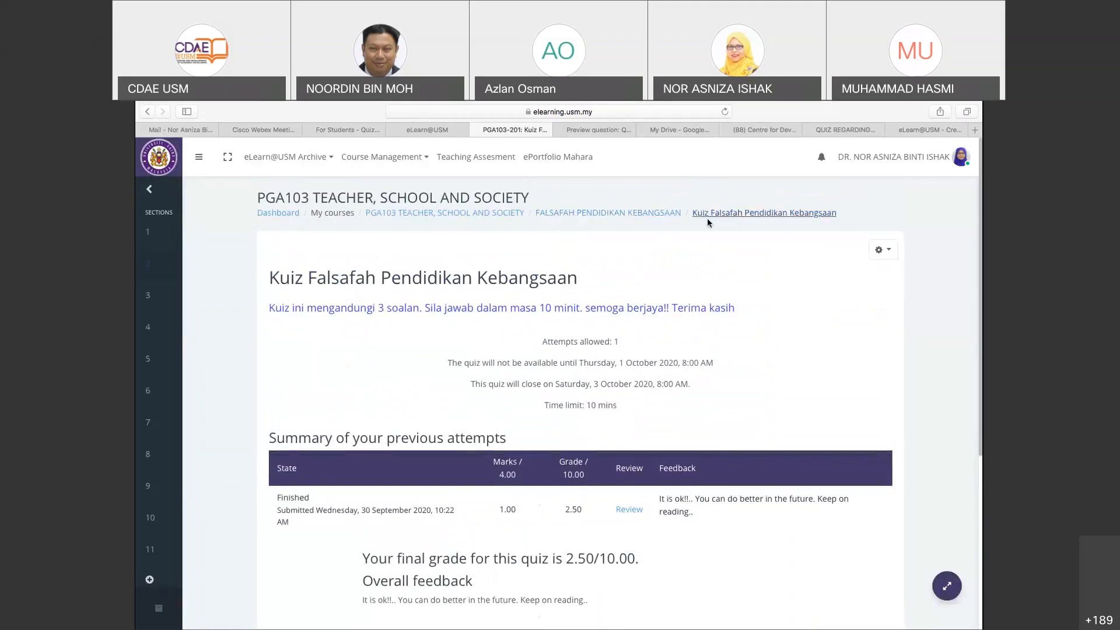
{"action": "left_click", "coordinate": [651, 214]}
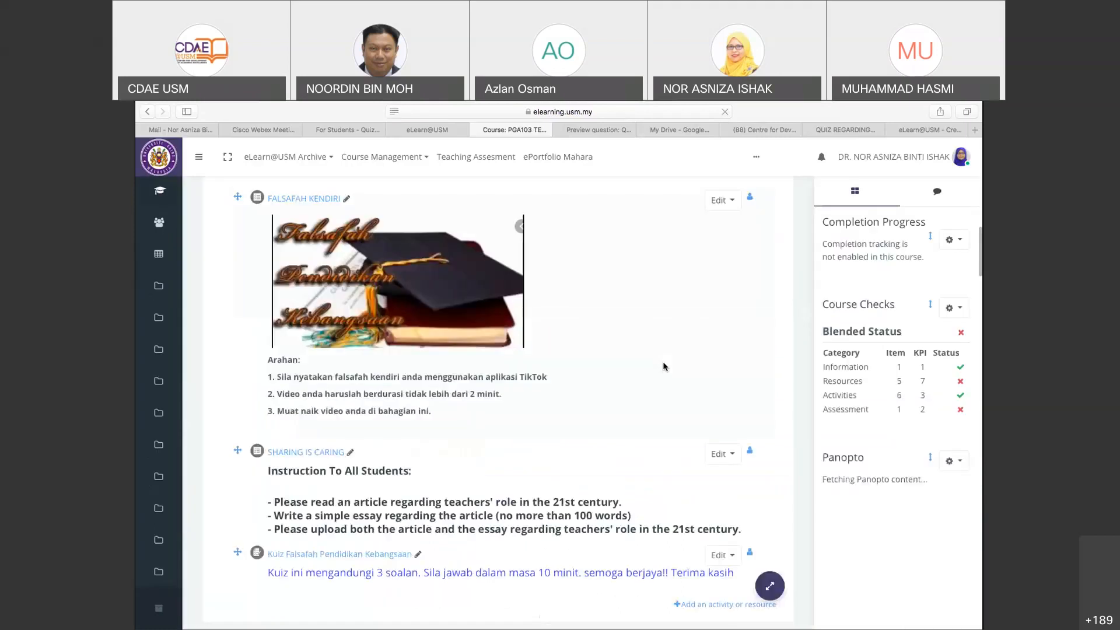
{"action": "scroll", "coordinate": [668, 403], "scroll_direction": "down", "scroll_amount": 2}
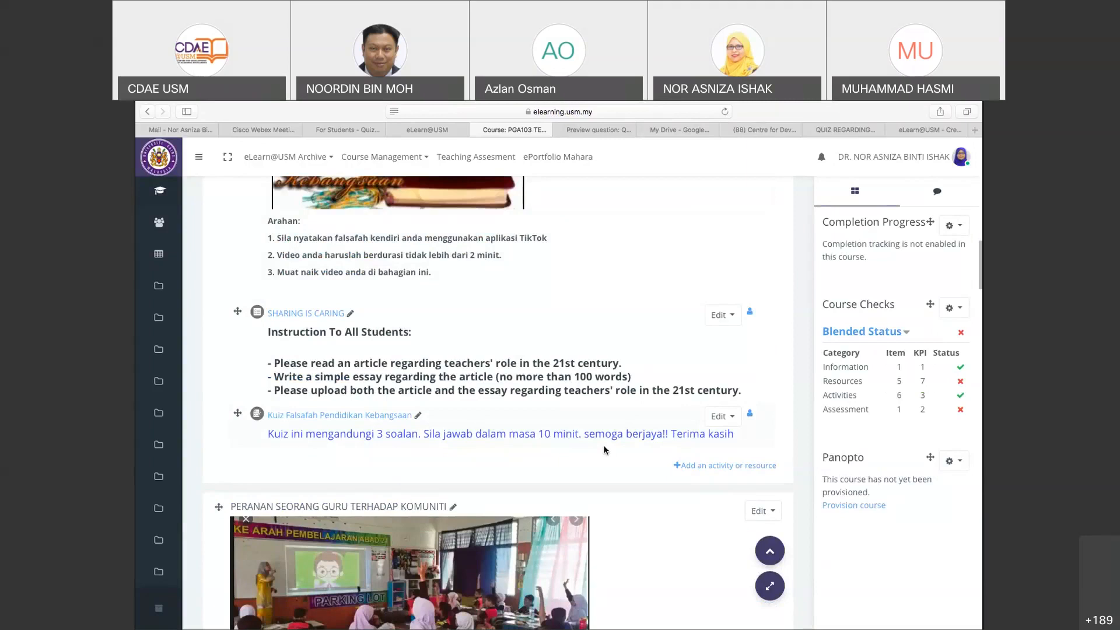
{"action": "left_click", "coordinate": [733, 417]}
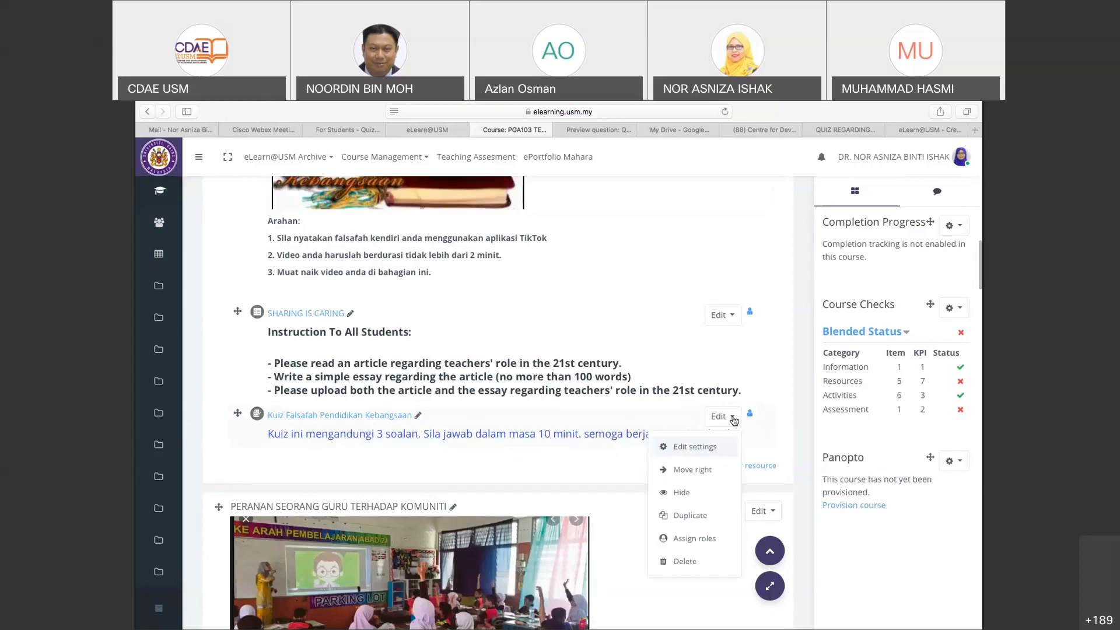
{"action": "left_click", "coordinate": [685, 492]}
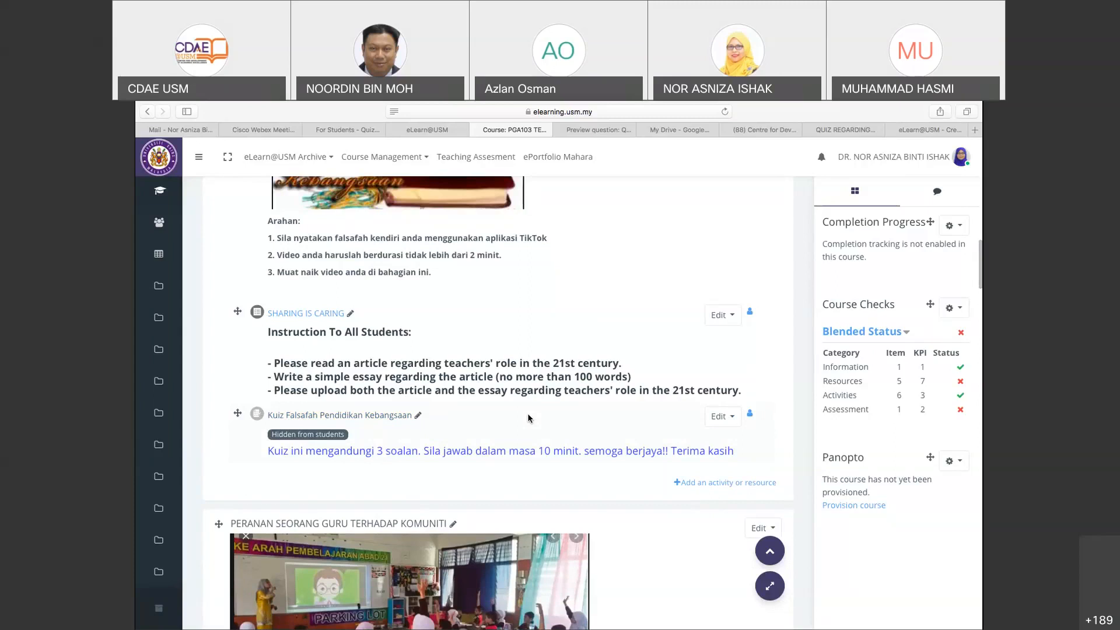
{"action": "left_click", "coordinate": [735, 418]}
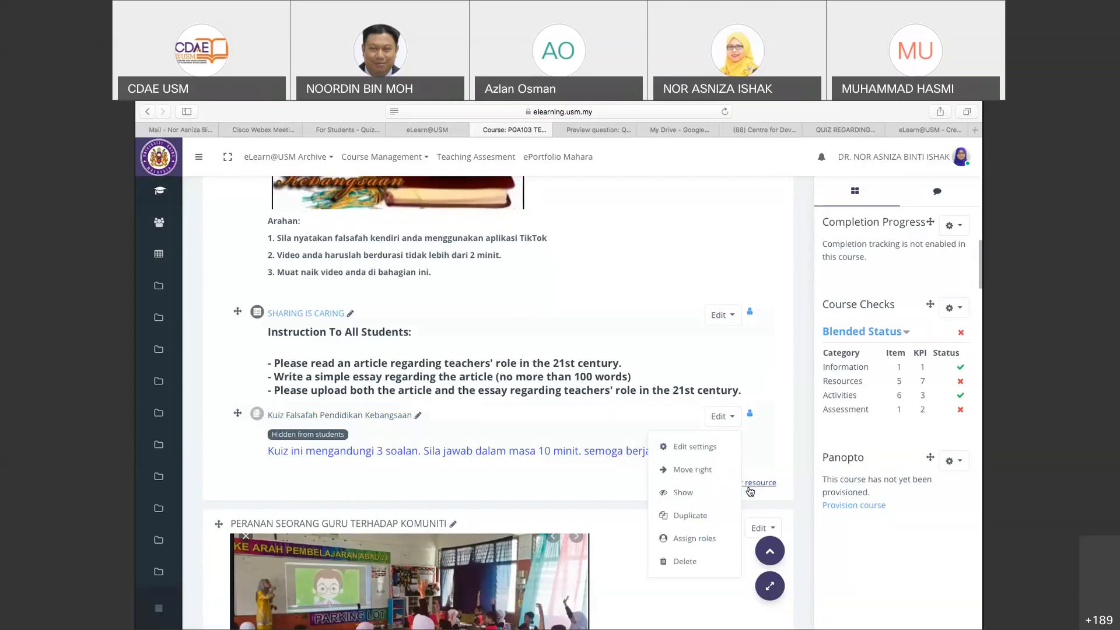
{"action": "left_click", "coordinate": [683, 493]}
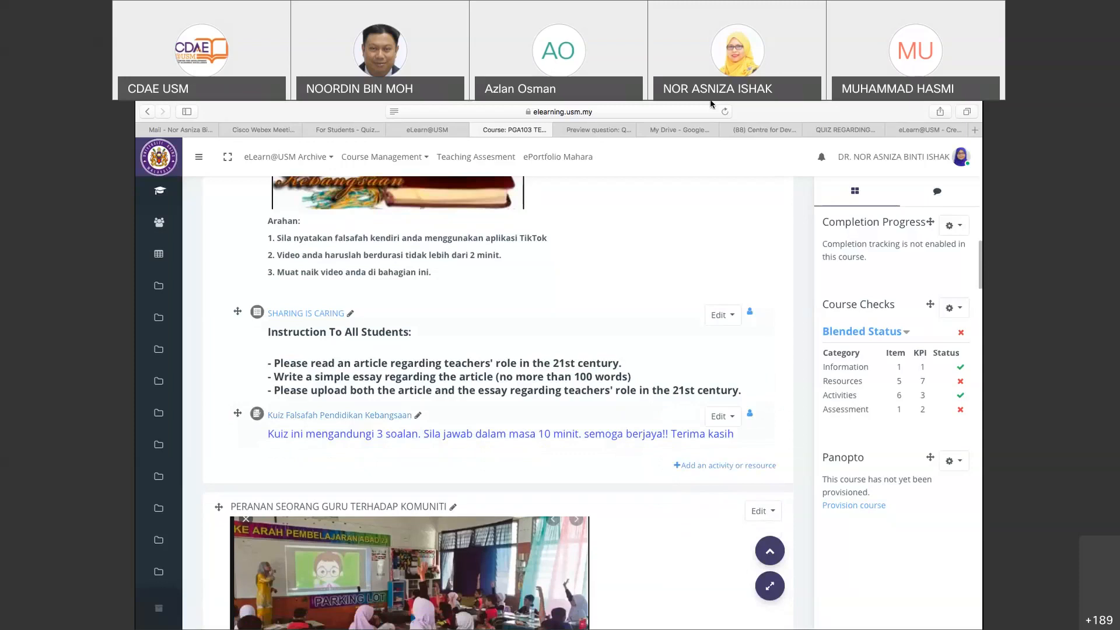
Switch to the eLearn@USM guide's Creating Quiz page and review the instructions for creating a quiz and adding questions from the question bank
{"action": "mouse_move", "coordinate": [711, 102]}
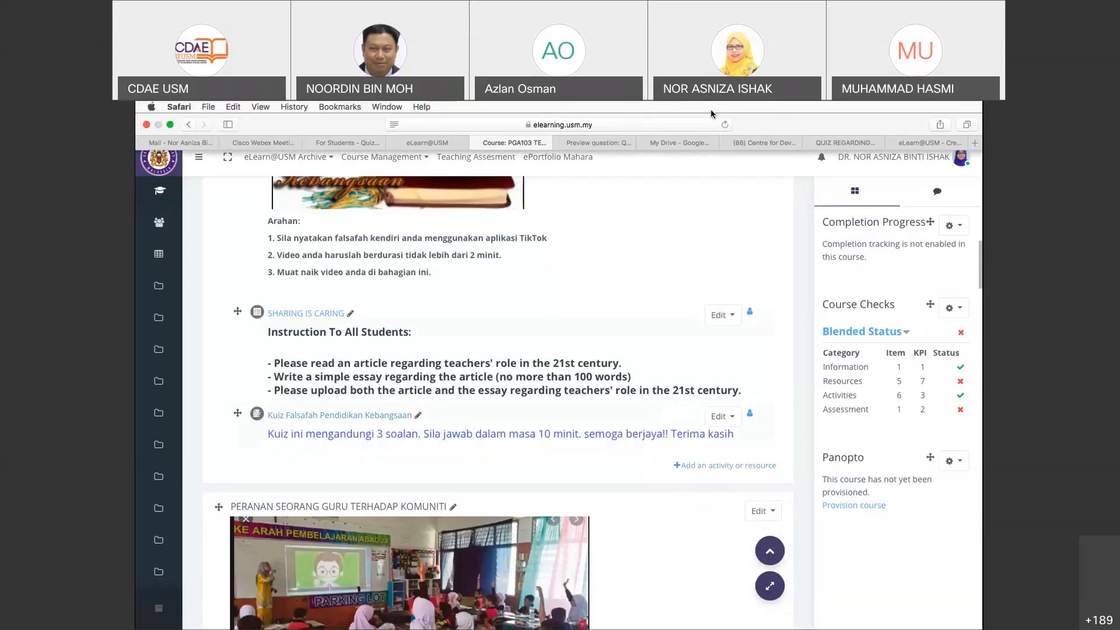
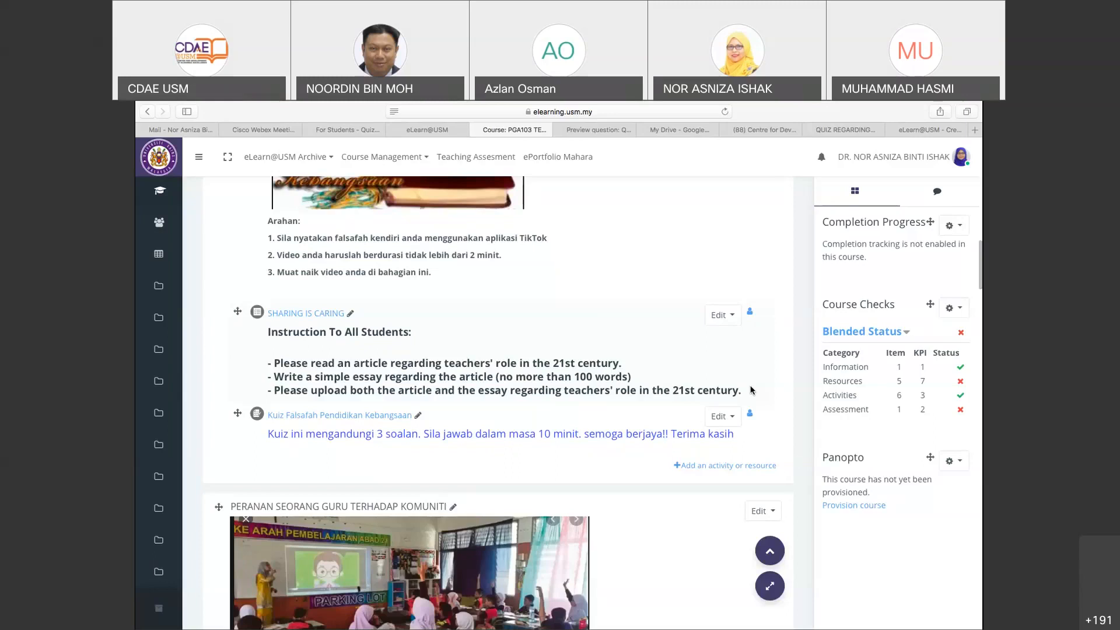
{"action": "left_click", "coordinate": [329, 416]}
{"action": "mouse_move", "coordinate": [642, 102]}
{"action": "left_click", "coordinate": [927, 128]}
{"action": "scroll", "coordinate": [627, 256], "scroll_direction": "down", "scroll_amount": 10}
{"action": "scroll", "coordinate": [626, 257], "scroll_direction": "down", "scroll_amount": 15}
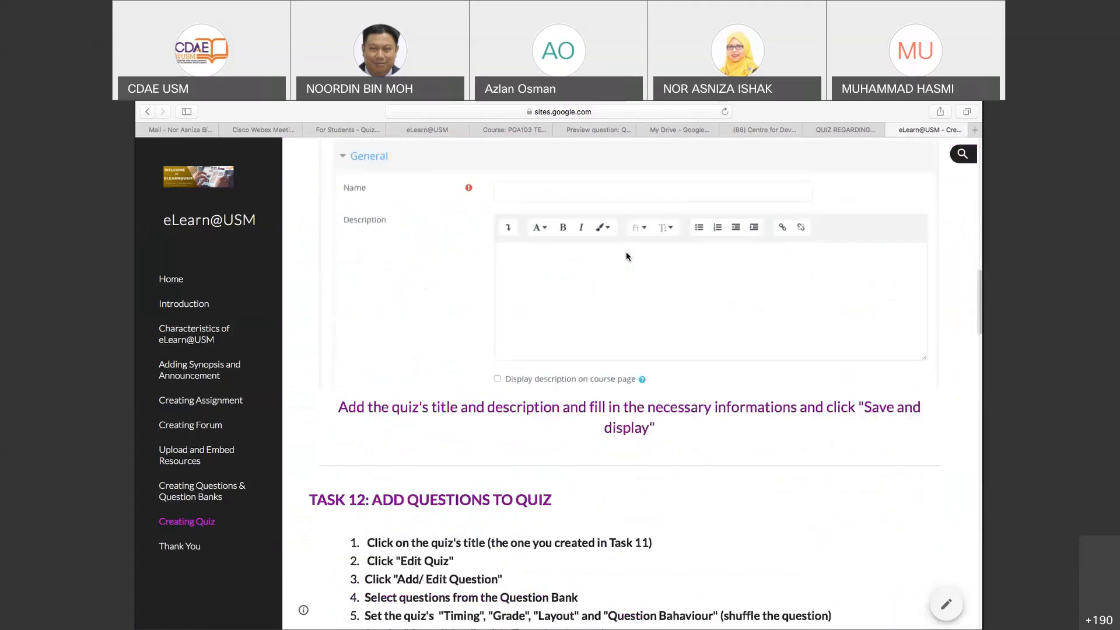
{"action": "scroll", "coordinate": [627, 257], "scroll_direction": "down", "scroll_amount": 3}
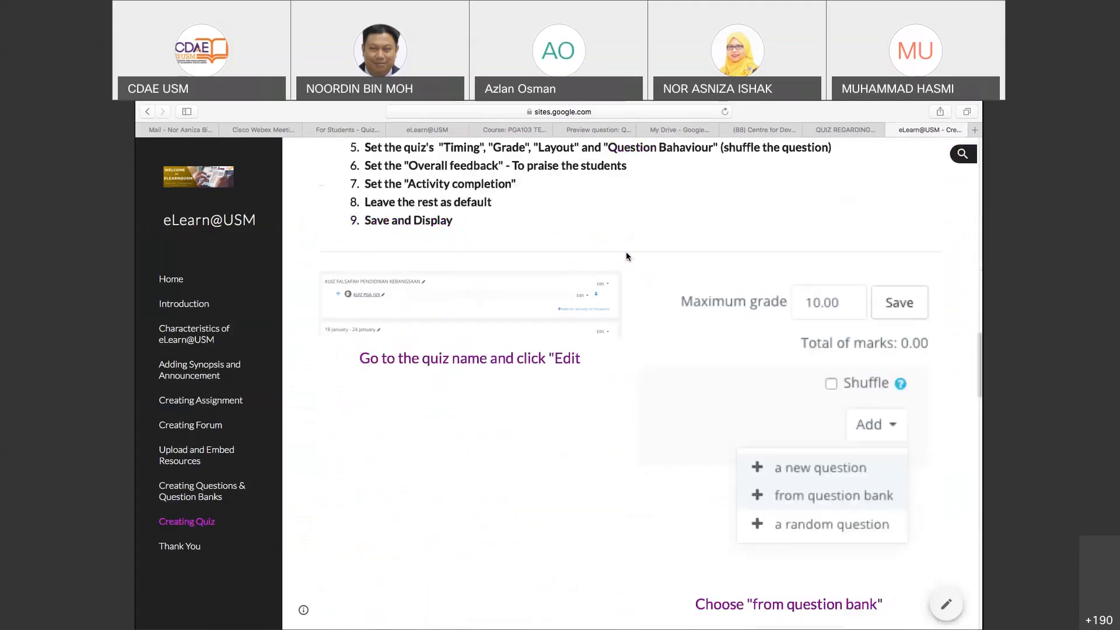
{"action": "scroll", "coordinate": [627, 257], "scroll_direction": "down", "scroll_amount": 5}
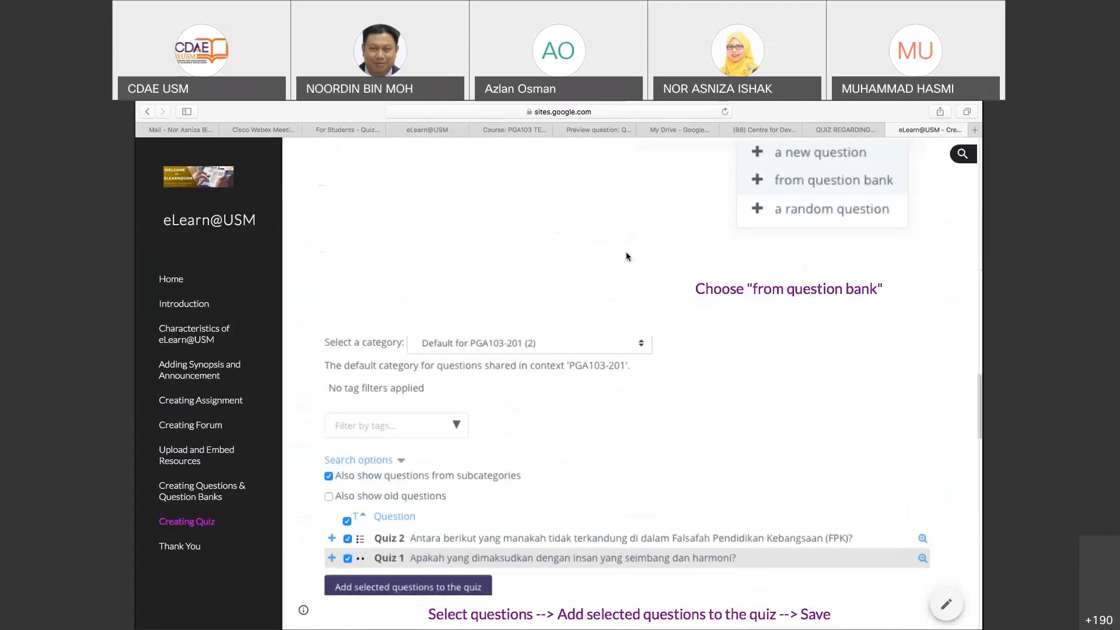
{"action": "scroll", "coordinate": [627, 256], "scroll_direction": "down", "scroll_amount": 5}
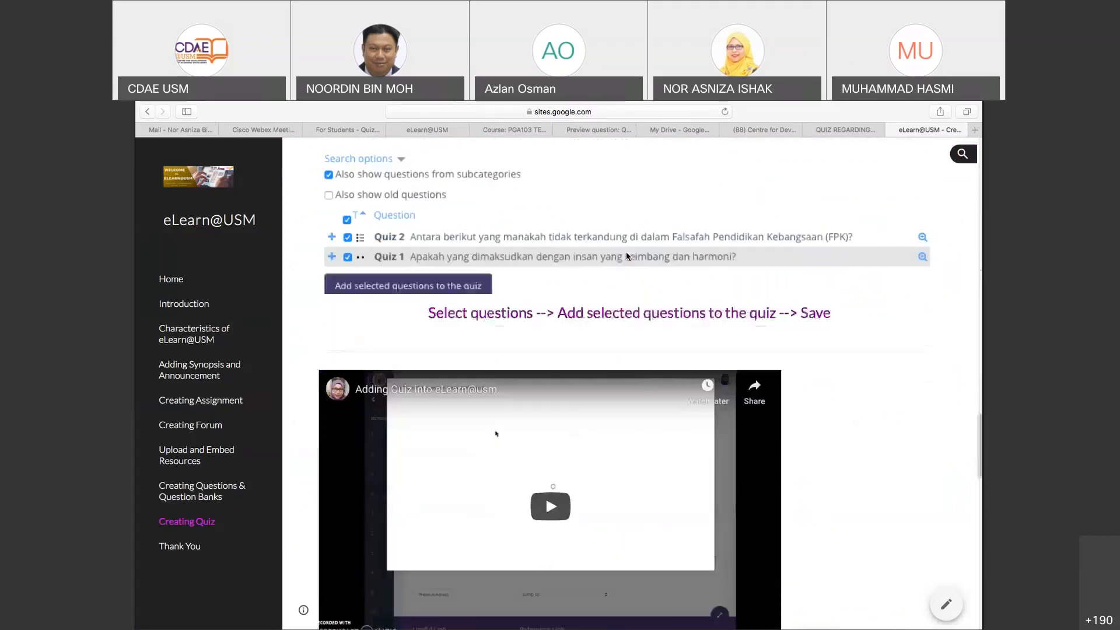
{"action": "scroll", "coordinate": [626, 256], "scroll_direction": "down", "scroll_amount": 1}
{"action": "scroll", "coordinate": [586, 384], "scroll_direction": "down", "scroll_amount": 1}
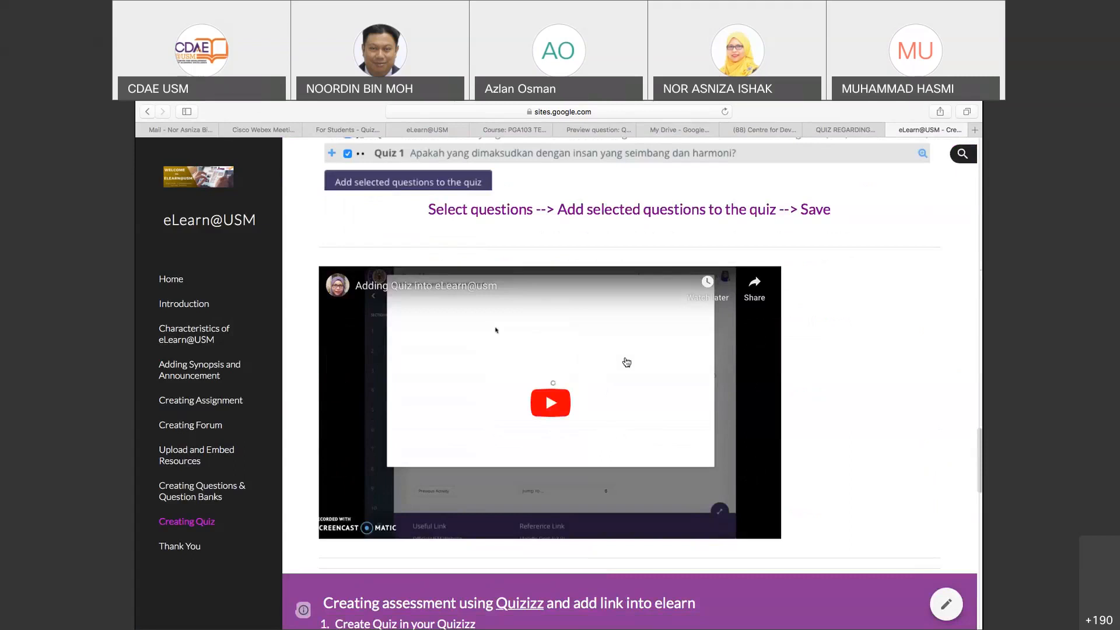
Read the guide's section on creating an assessment in Quizizz and adding its link to the eLearn quiz description
{"action": "scroll", "coordinate": [624, 362], "scroll_direction": "down", "scroll_amount": 3}
{"action": "scroll", "coordinate": [626, 363], "scroll_direction": "down", "scroll_amount": 4}
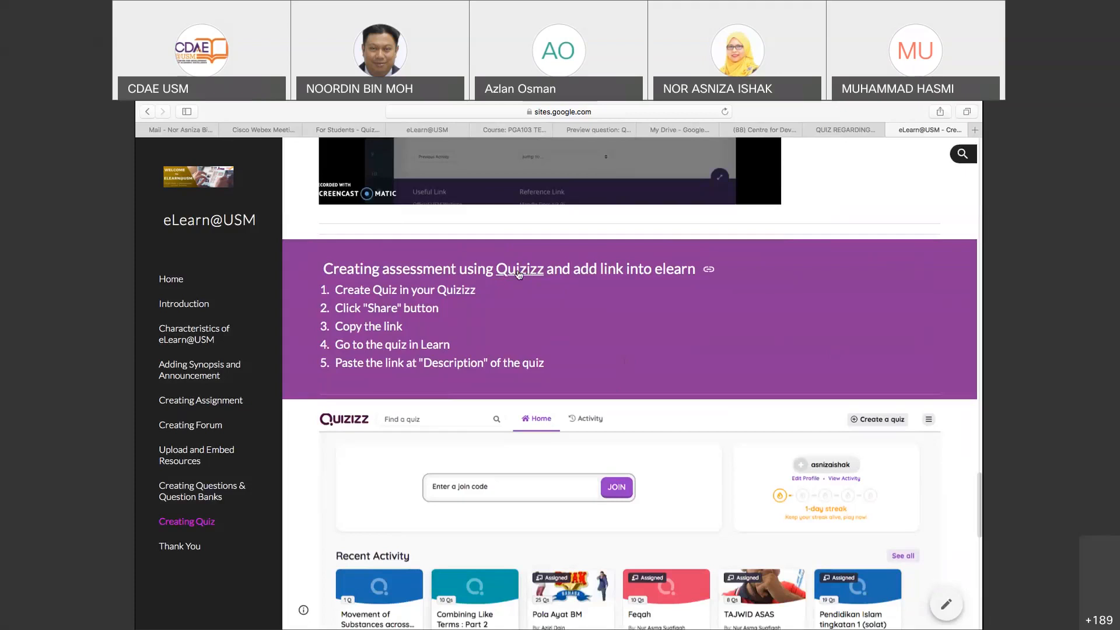
{"action": "scroll", "coordinate": [601, 416], "scroll_direction": "down", "scroll_amount": 2}
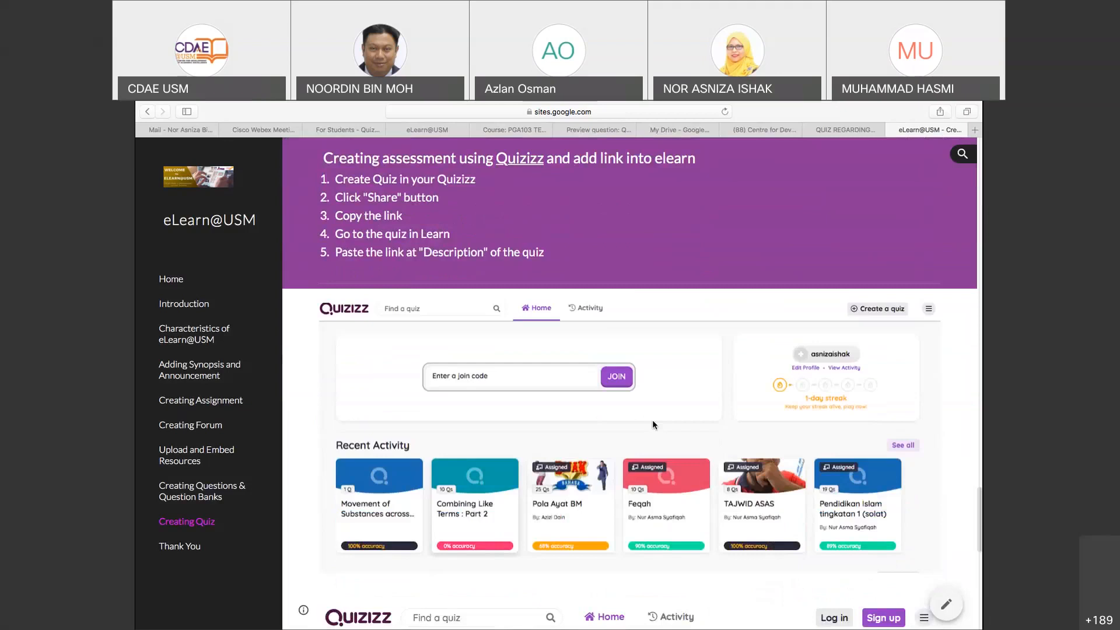
{"action": "scroll", "coordinate": [653, 421], "scroll_direction": "down", "scroll_amount": 1}
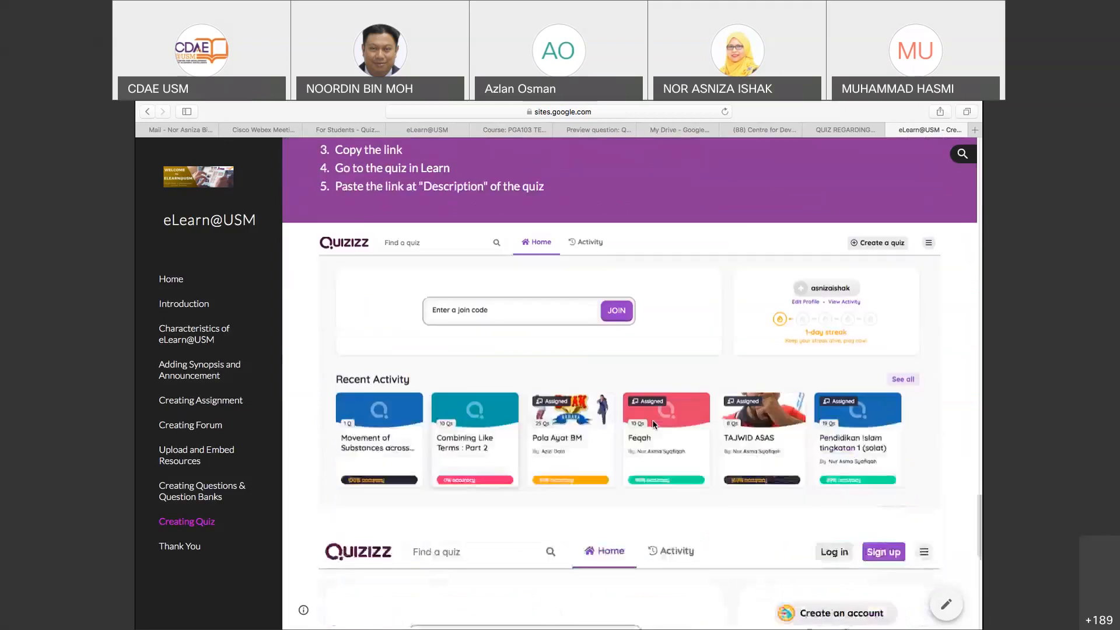
{"action": "scroll", "coordinate": [644, 413], "scroll_direction": "up", "scroll_amount": 1}
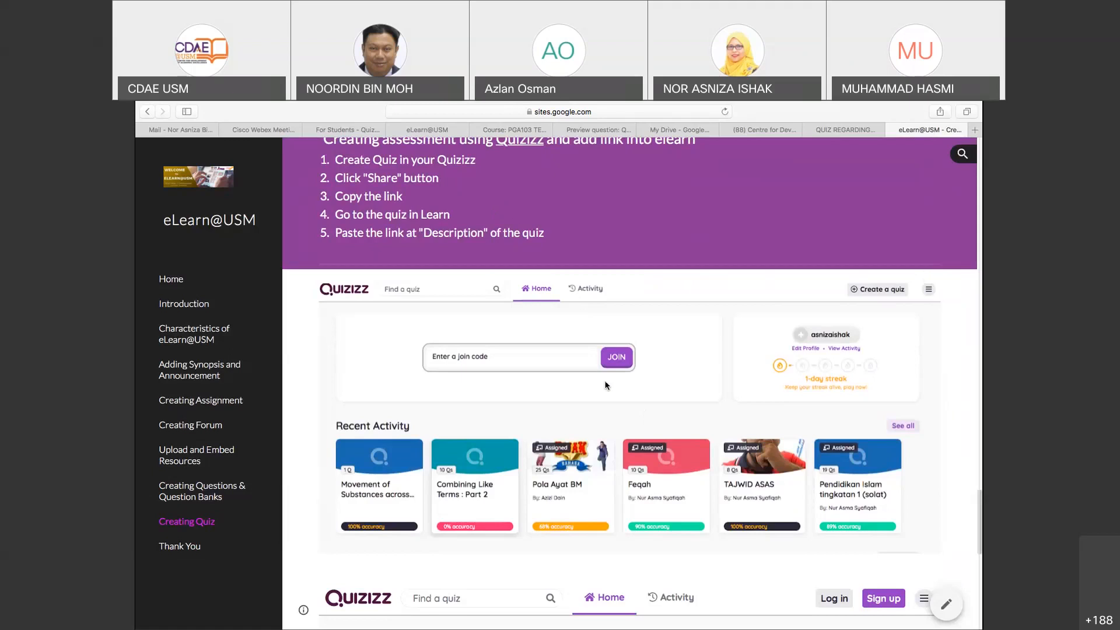
{"action": "scroll", "coordinate": [605, 385], "scroll_direction": "up", "scroll_amount": 2}
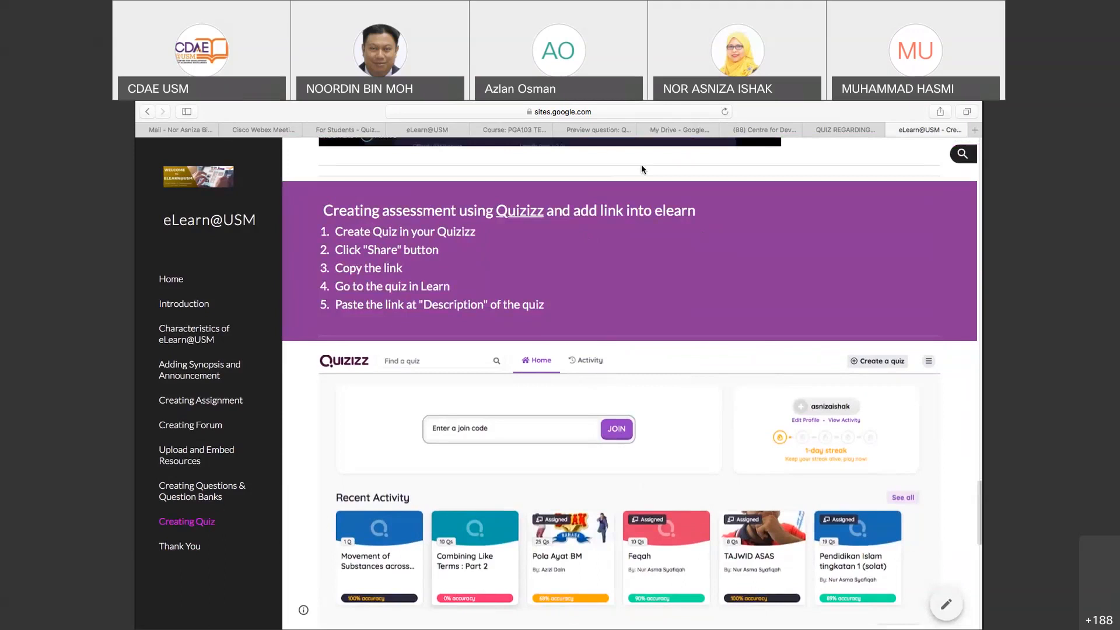
Switch to the Quizizz site, dismiss the sign-up form and log in with the presenter's Google account
{"action": "left_click", "coordinate": [362, 131]}
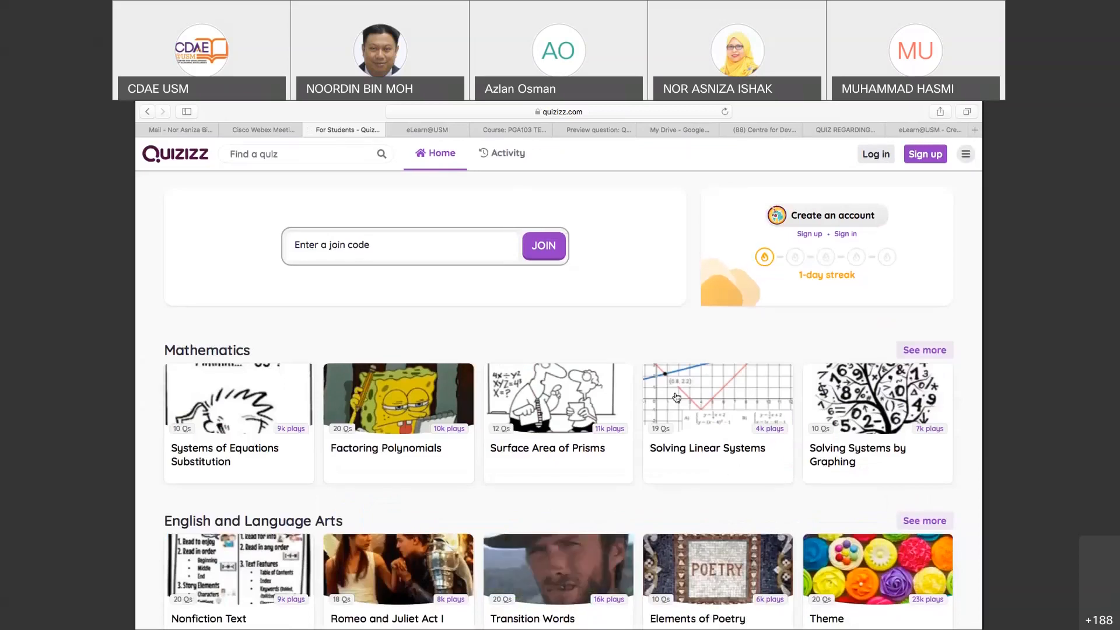
{"action": "left_click", "coordinate": [918, 158]}
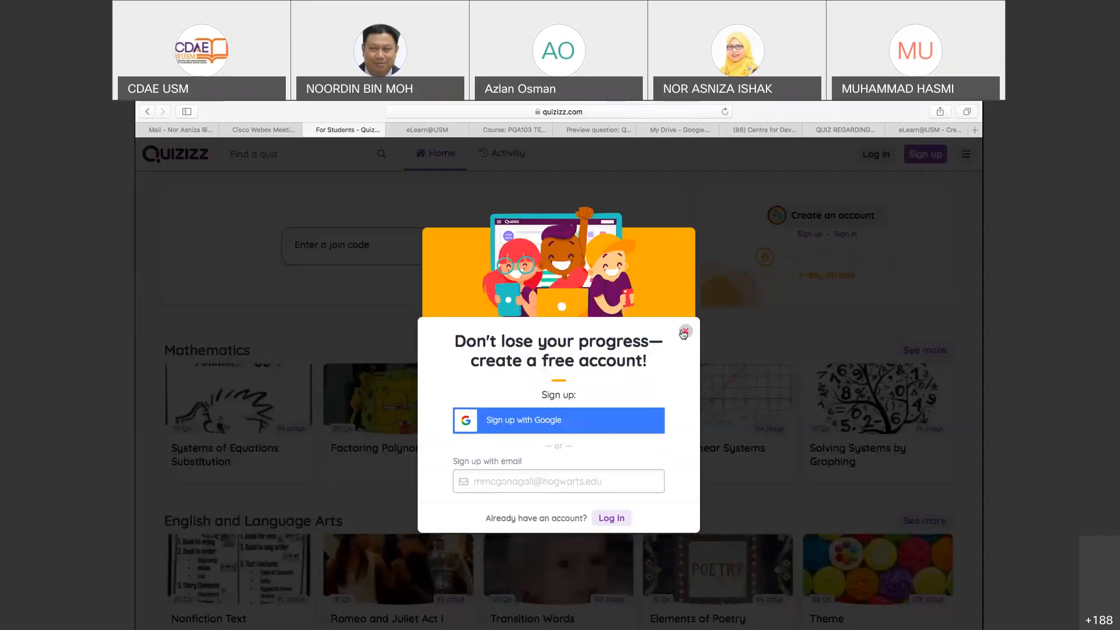
{"action": "left_click", "coordinate": [684, 333]}
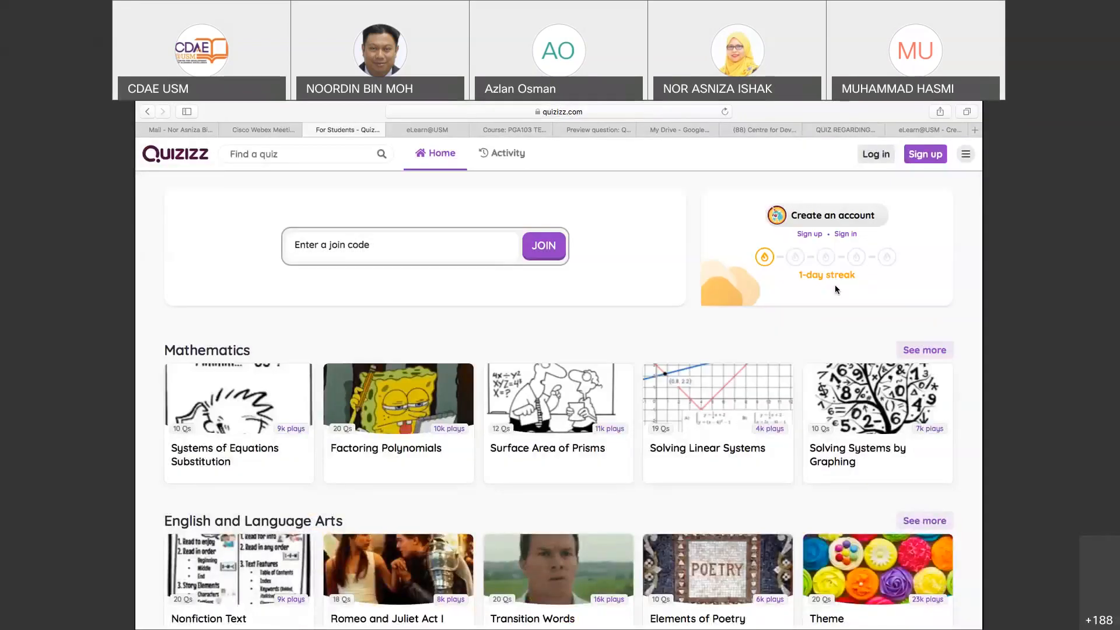
{"action": "left_click", "coordinate": [883, 162]}
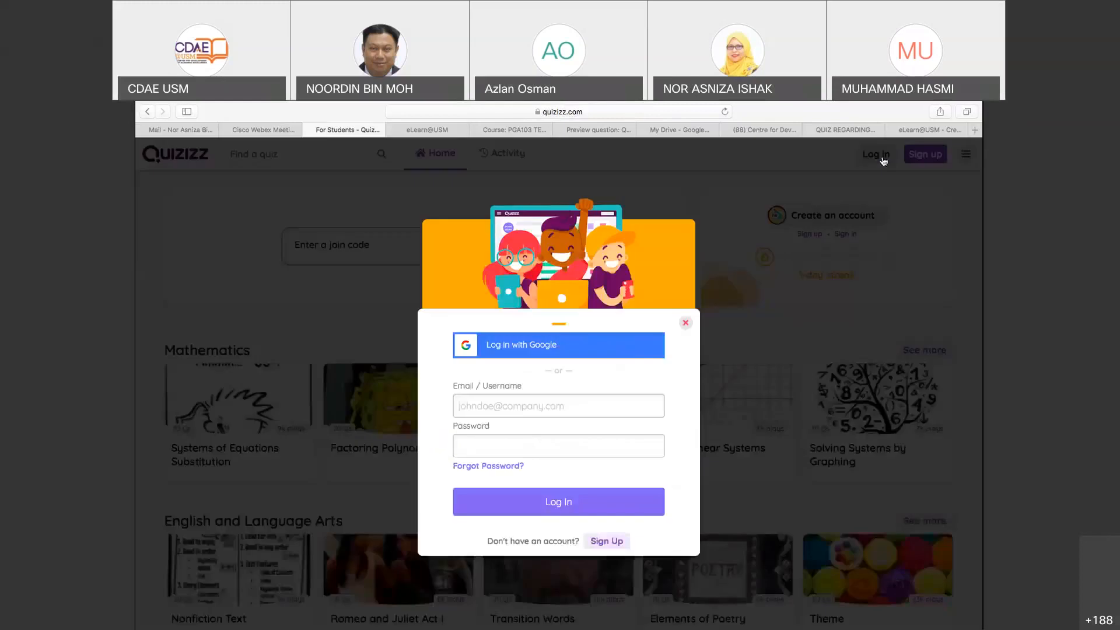
{"action": "left_click", "coordinate": [562, 346]}
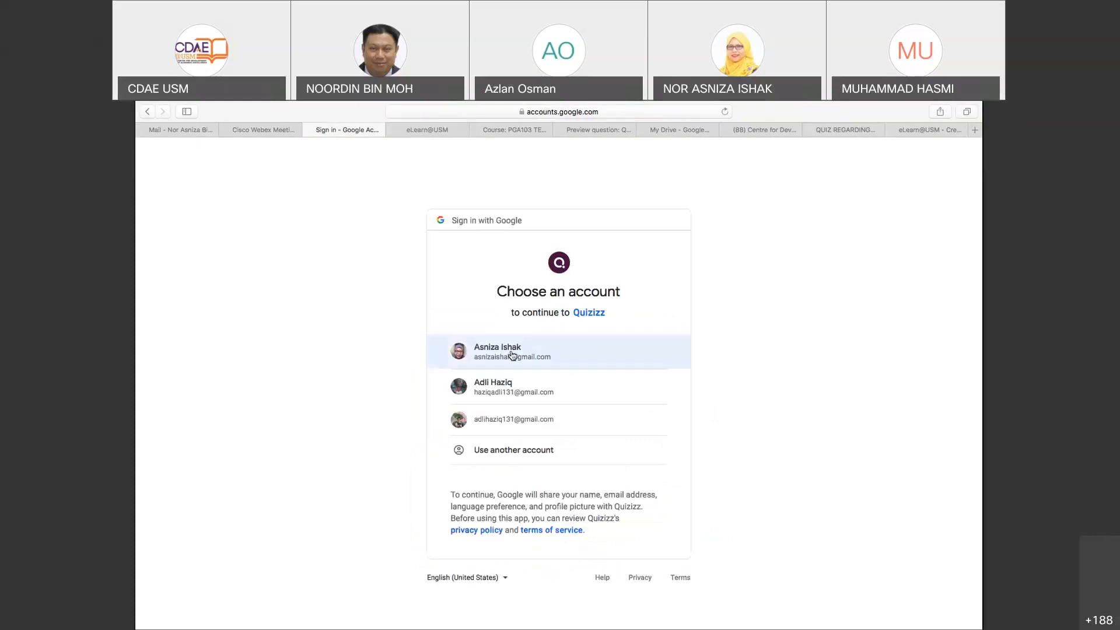
{"action": "left_click", "coordinate": [512, 355]}
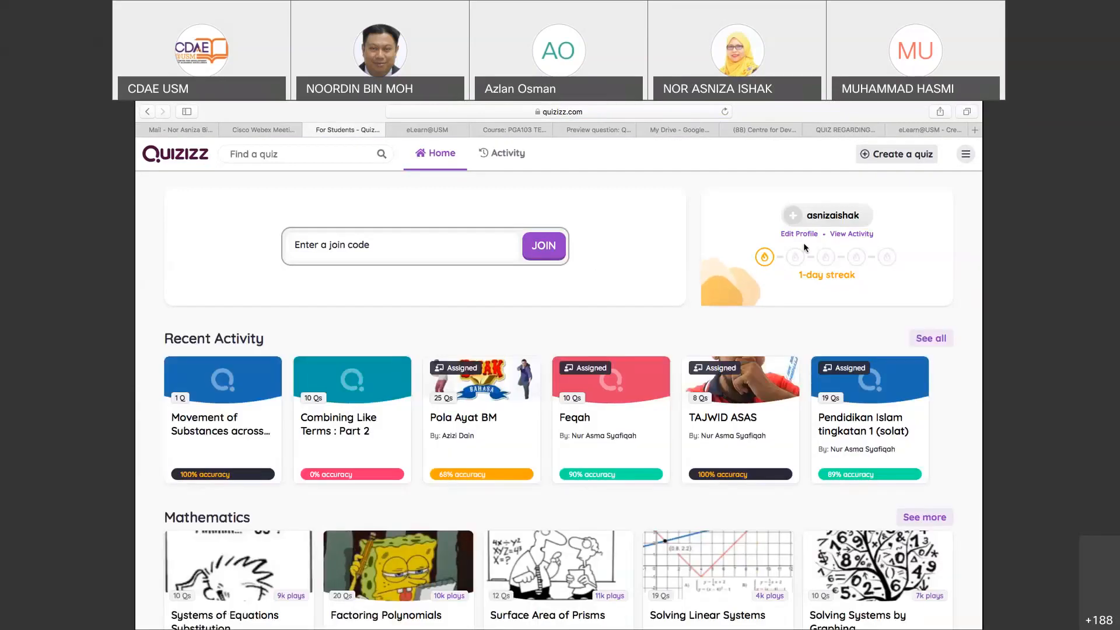
Look over the recent activity and the ready-made quizzes by subject on the Quizizz home page
{"action": "scroll", "coordinate": [452, 442], "scroll_direction": "down", "scroll_amount": 1}
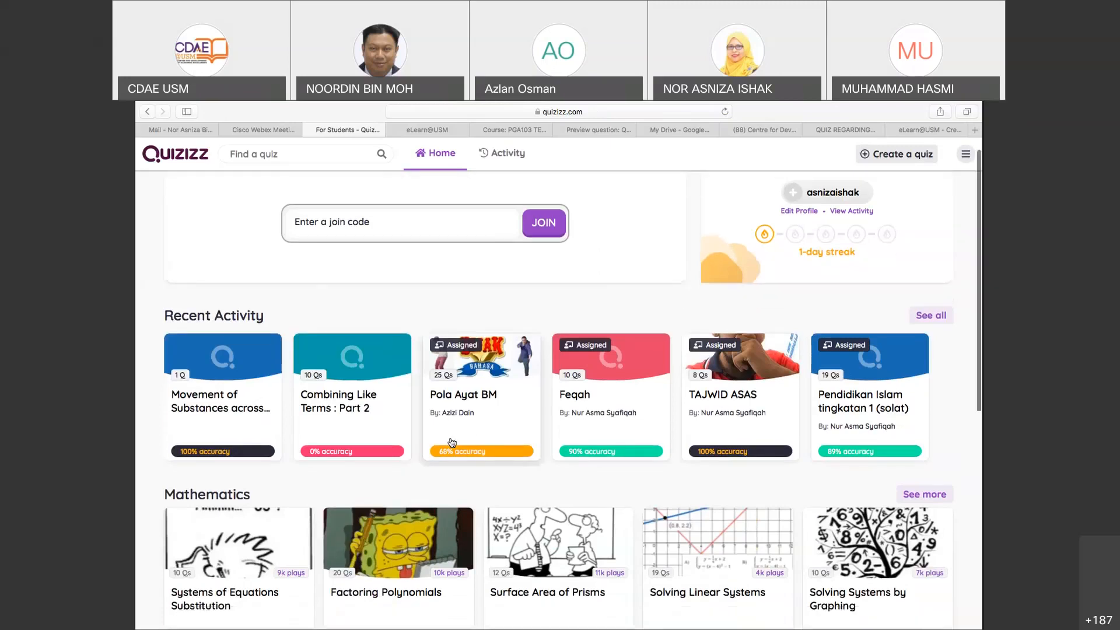
{"action": "scroll", "coordinate": [452, 442], "scroll_direction": "down", "scroll_amount": 5}
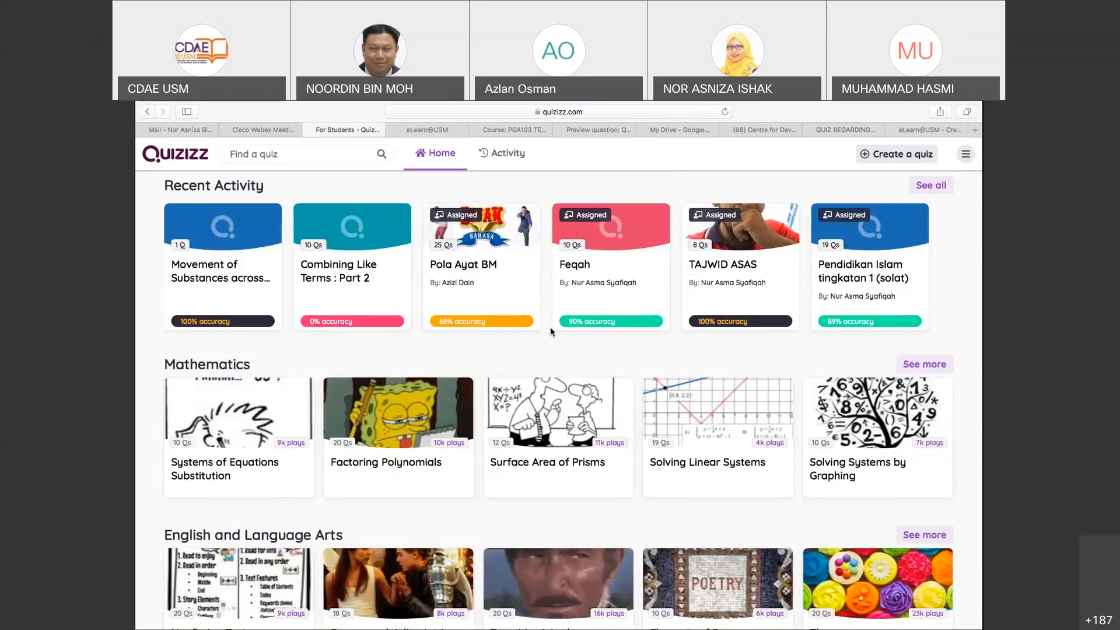
{"action": "scroll", "coordinate": [551, 331], "scroll_direction": "down", "scroll_amount": 2}
{"action": "scroll", "coordinate": [552, 333], "scroll_direction": "down", "scroll_amount": 1}
{"action": "scroll", "coordinate": [551, 333], "scroll_direction": "up", "scroll_amount": 3}
{"action": "scroll", "coordinate": [552, 333], "scroll_direction": "up", "scroll_amount": 3}
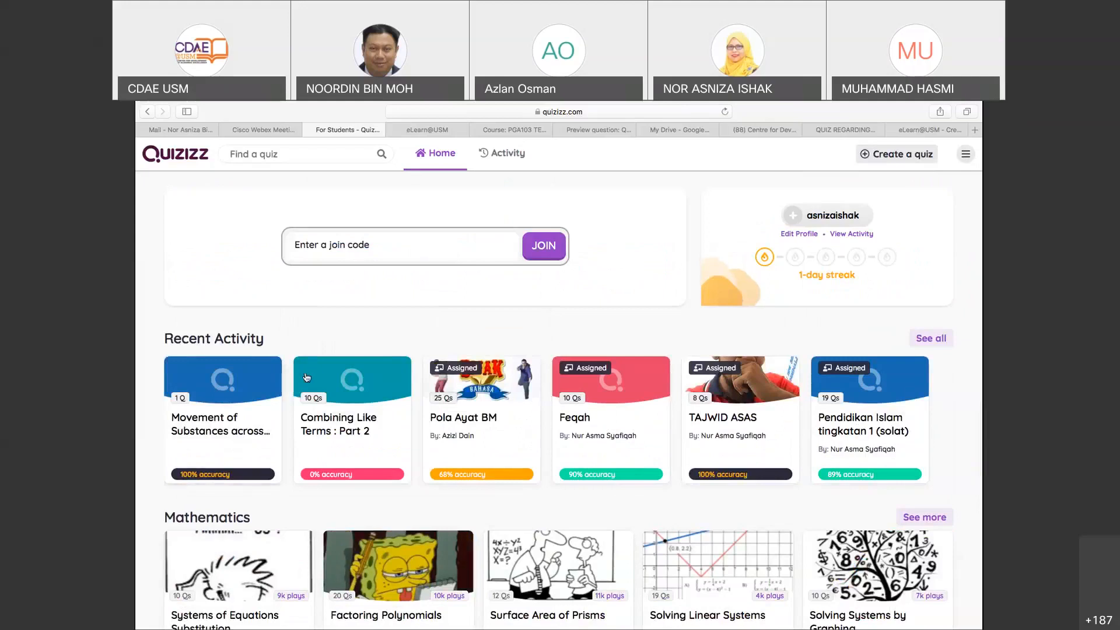
{"action": "scroll", "coordinate": [353, 382], "scroll_direction": "up", "scroll_amount": 1}
Create a new quiz named "Falsafah Pendidikan Kebangsaan" with Philosophy as its subject
{"action": "left_click", "coordinate": [886, 155]}
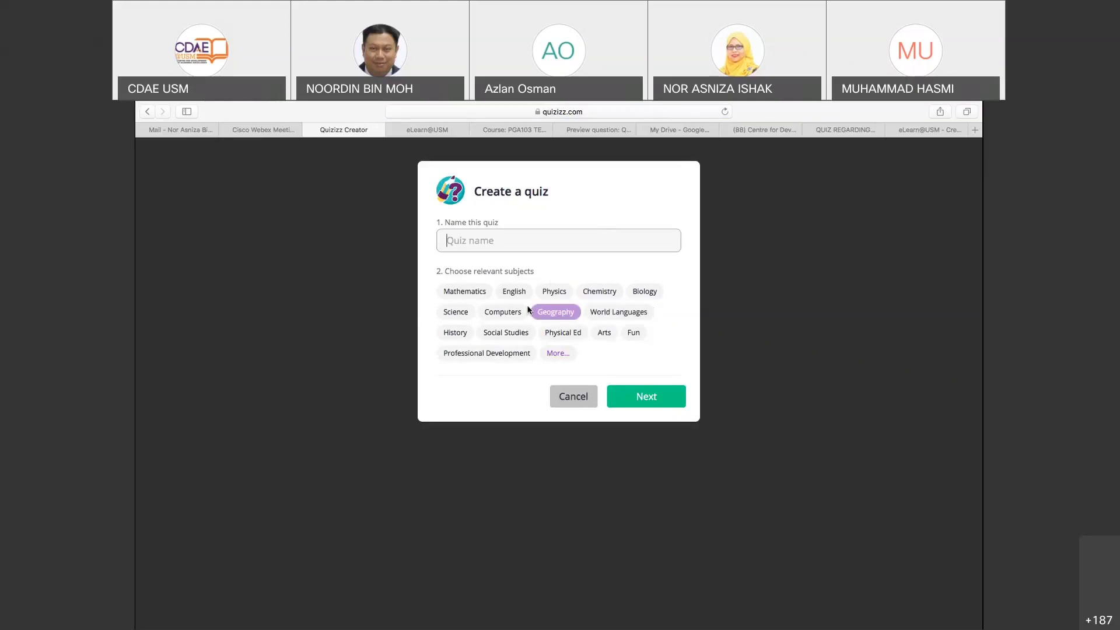
{"action": "left_click", "coordinate": [557, 355]}
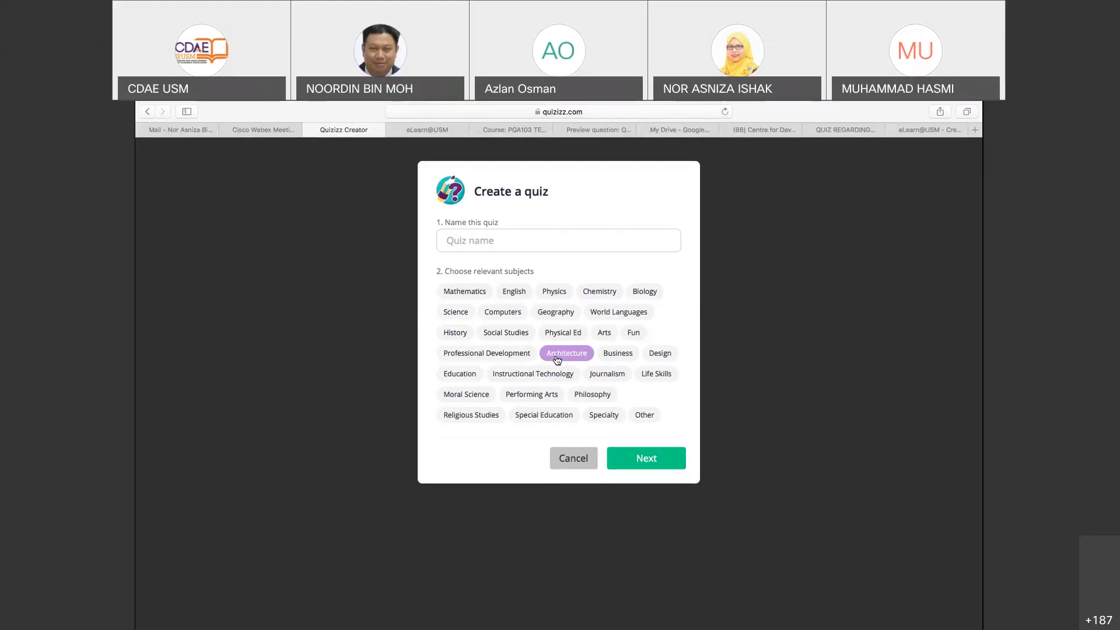
{"action": "left_click", "coordinate": [604, 398]}
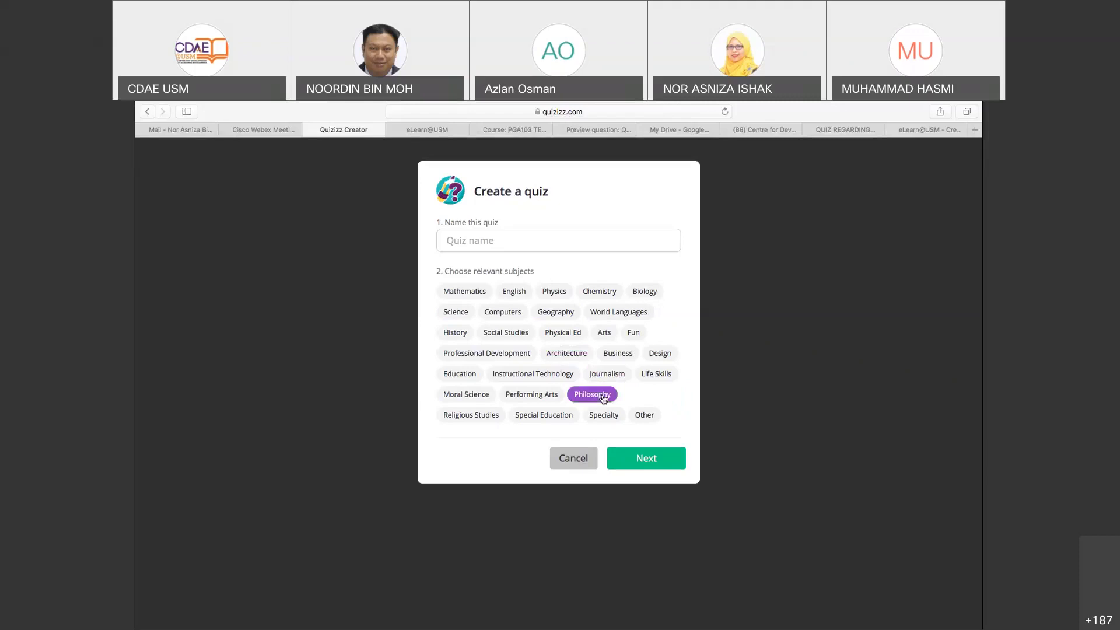
{"action": "left_click", "coordinate": [508, 238]}
{"action": "type", "text": "Fa"}
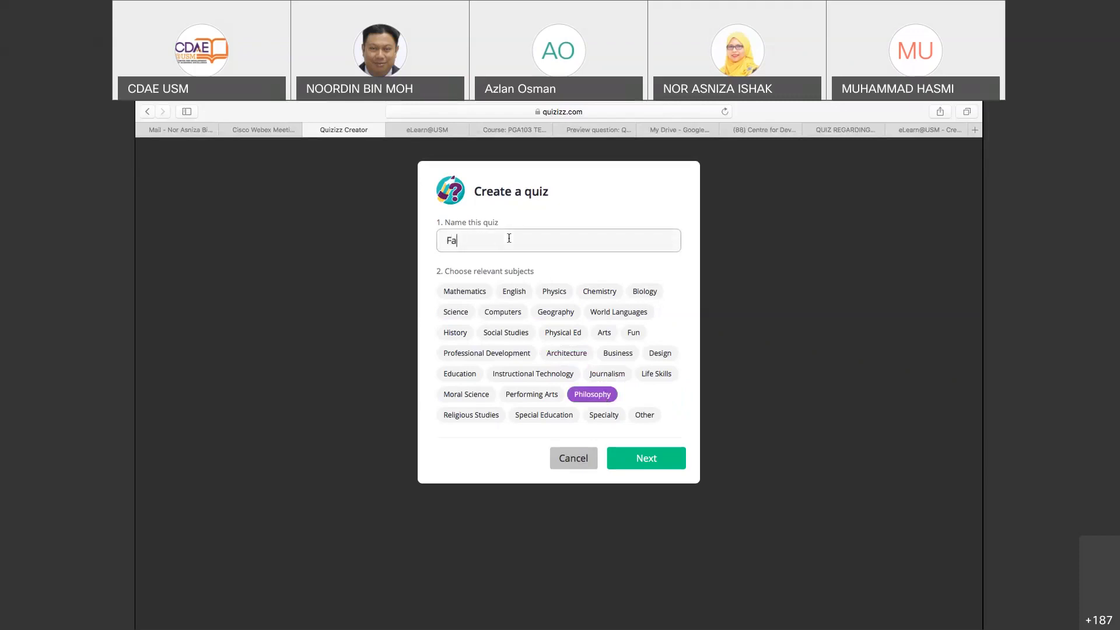
{"action": "type", "text": "lsafah pE"}
{"action": "key", "text": "BackSpace"}
{"action": "key", "text": "BackSpace"}
{"action": "type", "text": "Pendidikan kebang"}
{"action": "key", "text": "BackSpace"}
{"action": "key", "text": "BackSpace"}
{"action": "key", "text": "BackSpace"}
{"action": "key", "text": "BackSpace"}
{"action": "key", "text": "BackSpace"}
{"action": "key", "text": "BackSpace"}
{"action": "type", "text": "Kebangsaan"}
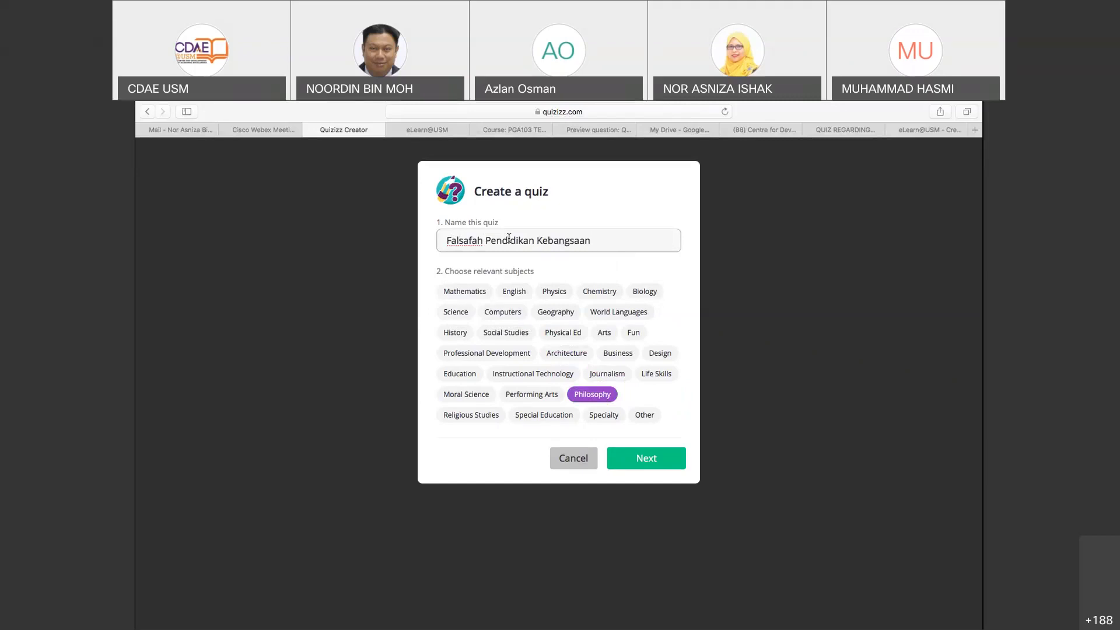
{"action": "left_click", "coordinate": [644, 462]}
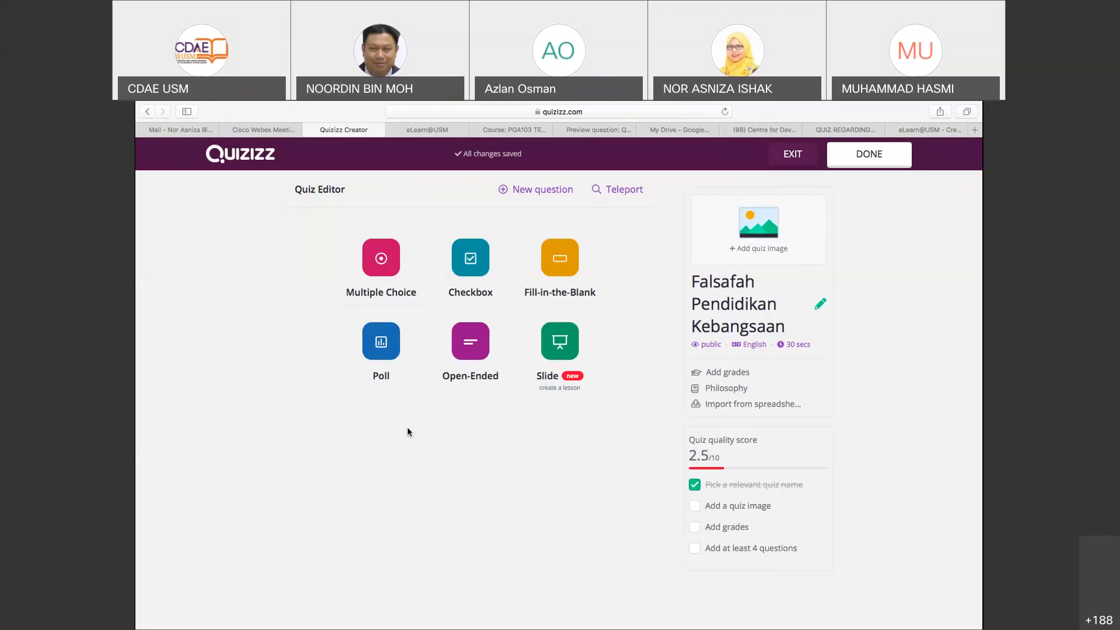
Add a multiple-choice question reading "Yang manakah antara berikut adalah ilmu dalam Falsafah Epistemologi?"
{"action": "left_click", "coordinate": [379, 261]}
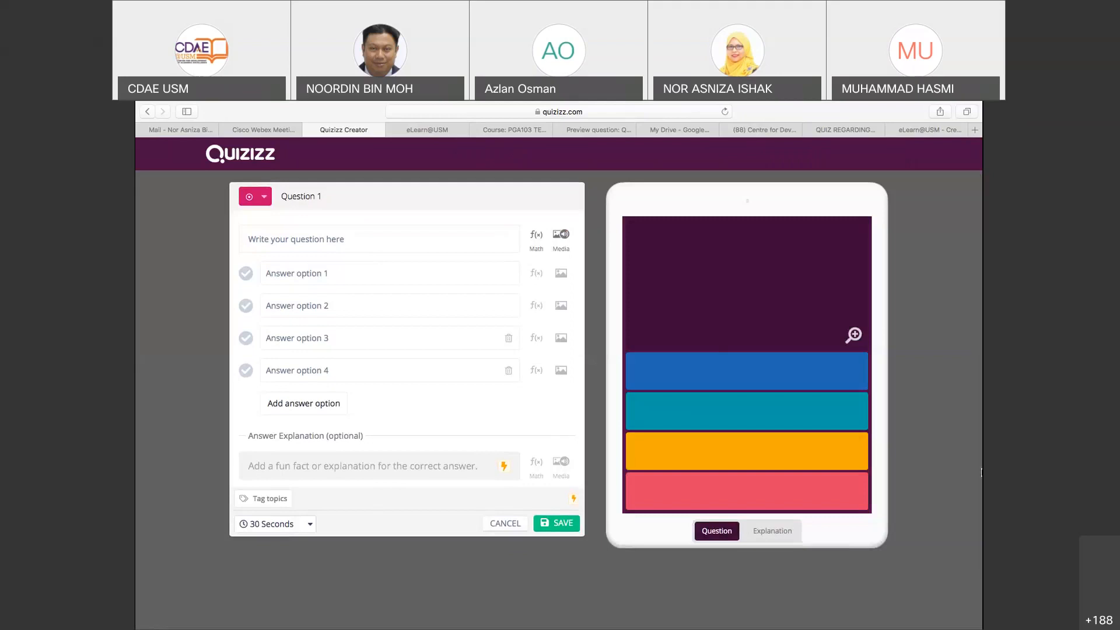
{"action": "left_click", "coordinate": [381, 239]}
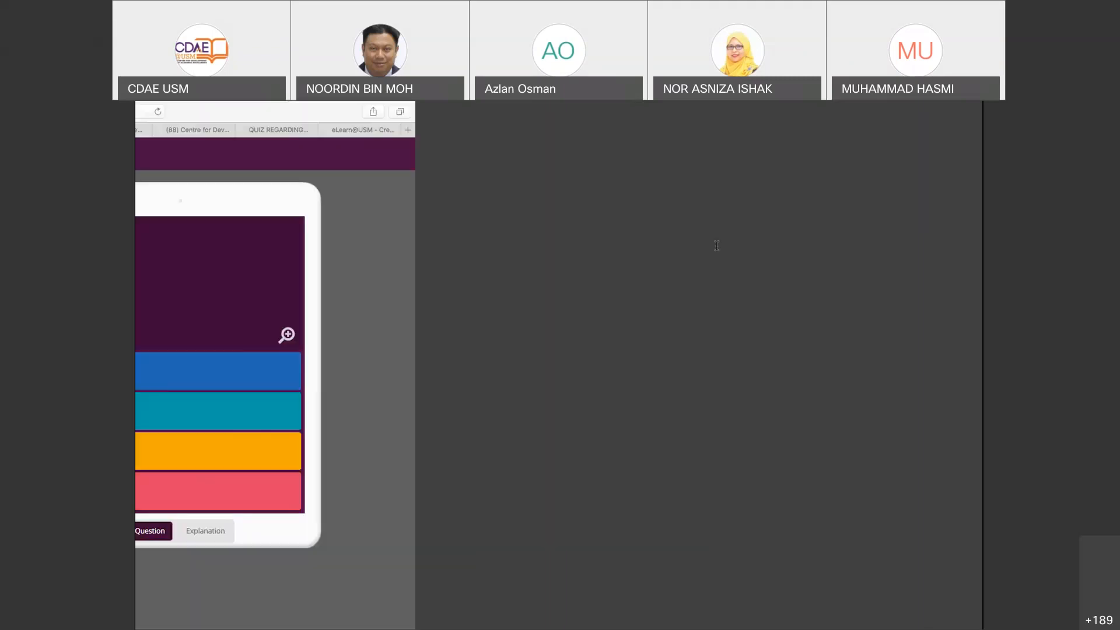
{"action": "type", "text": "Yang manakah antara berikut adalah ilmu dalam Falsafah Epistemologi?"}
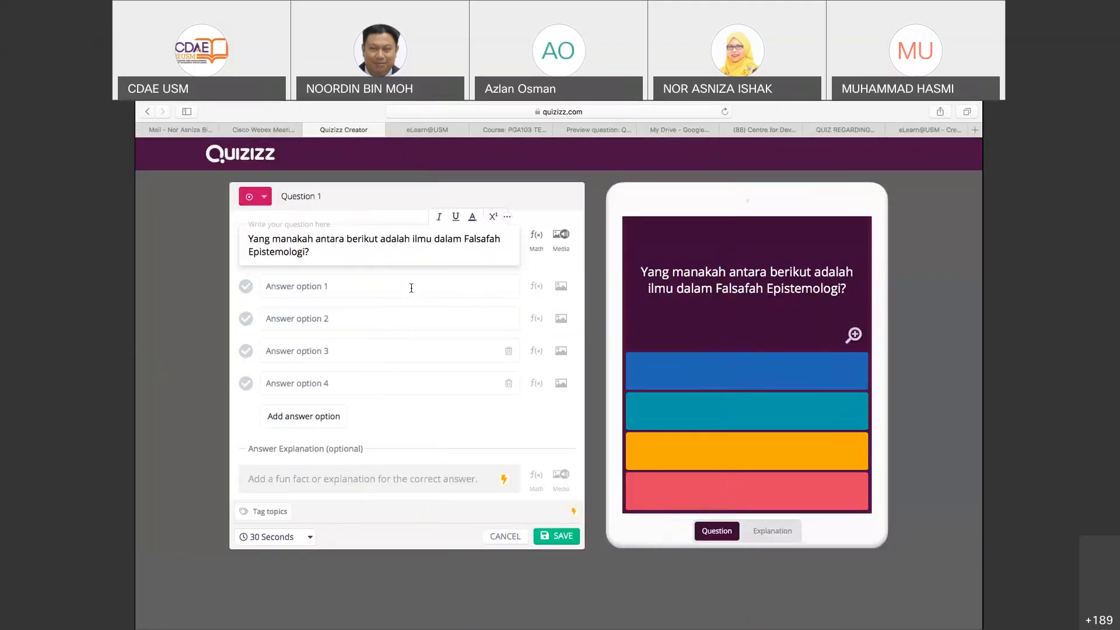
Fill answer options 1–2 with "Ilmu wahyu, ilmu empirikal, ilmu intuitif, ilmu autoritatif dan ilmu rasional" and "Ilmu wahyu, ilmu etika, ilmu estetika, ilmu rasional dan ilmu empirical"
{"action": "left_click", "coordinate": [411, 288]}
{"action": "key", "text": "super+v"}
{"action": "key", "text": "ctrl+Right"}
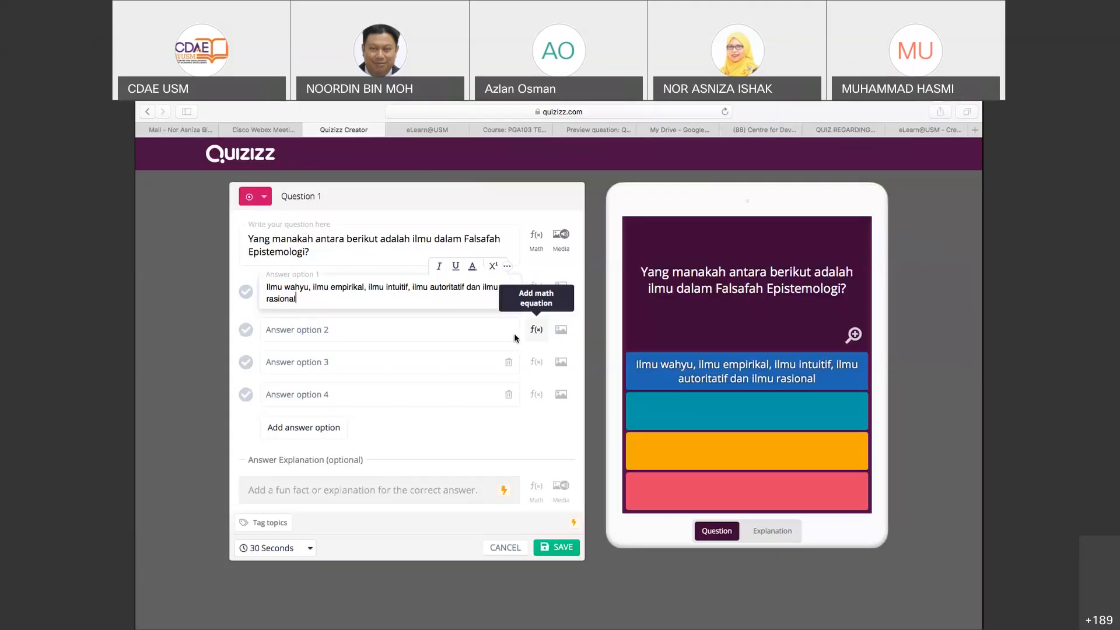
{"action": "left_click", "coordinate": [412, 332]}
{"action": "key", "text": "super+v"}
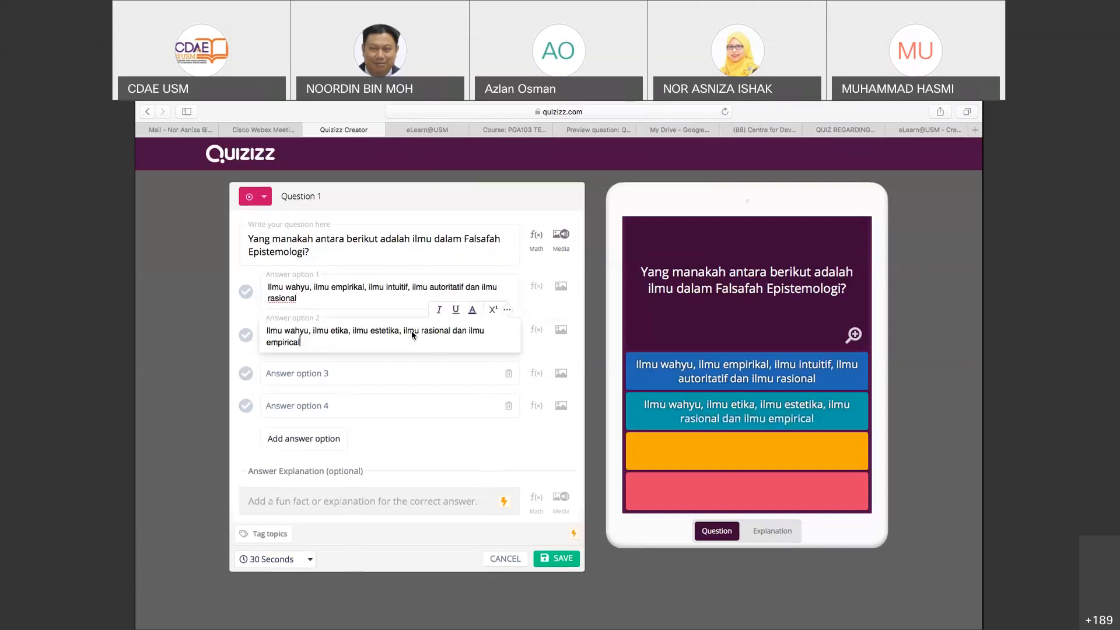
{"action": "key", "text": "ctrl+Right"}
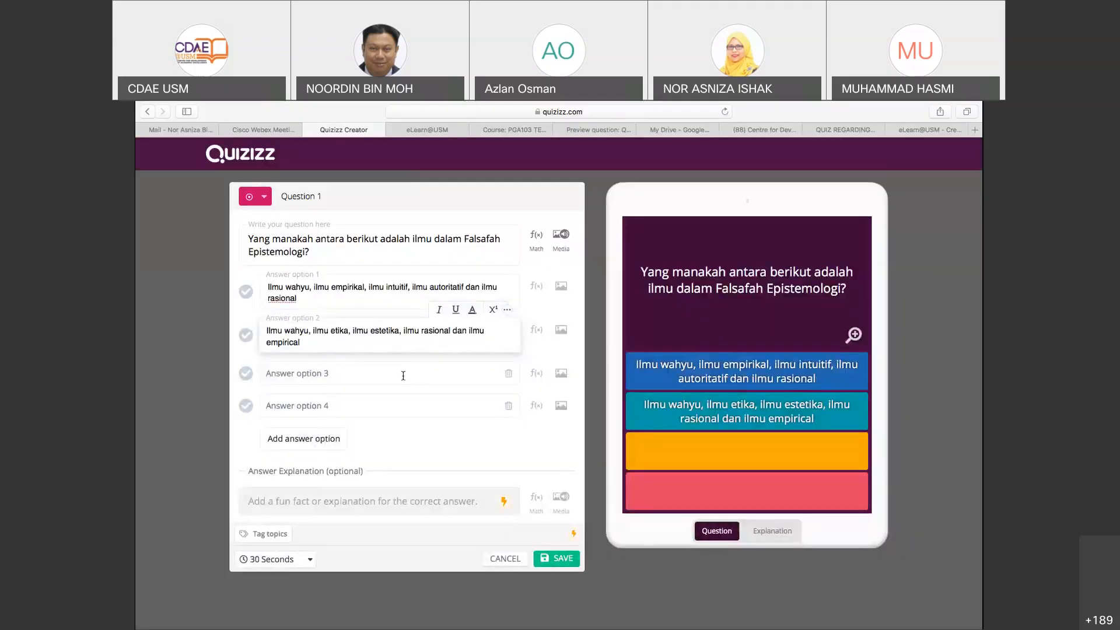
Fill options 3–4: "Ilmu wahyu, ilmu empirikal, ilmu induktif, ilmu rasional, ilmu deduktif dan ilmu intuitif" and "Ilmu wahyu, ilmu estetika, ilmu induktif, ilmu deduktif dan ilmu rasional"
{"action": "left_click", "coordinate": [402, 378]}
{"action": "type", "text": "Ilmu wahyu, ilmu empirikal, ilmu induktif, ilmu rasional, ilmu deduktif dan ilmu intuitif"}
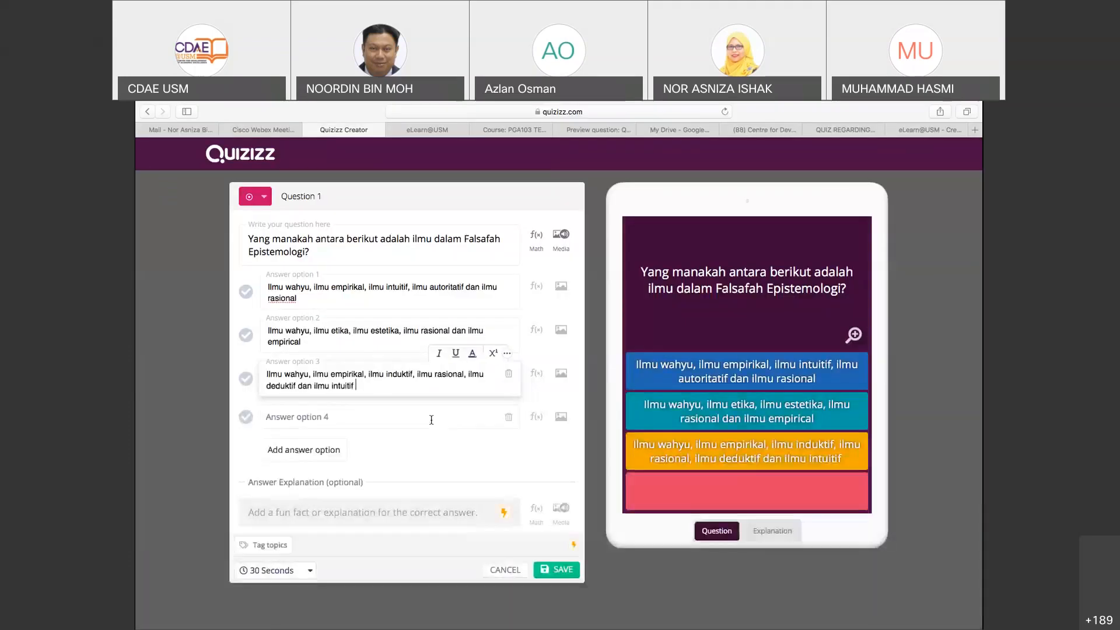
{"action": "left_click", "coordinate": [430, 417]}
{"action": "type", "text": "Ilmu wahyu, ilmu estetika, ilmu induktif, ilmu deduktif dan ilmu rasional"}
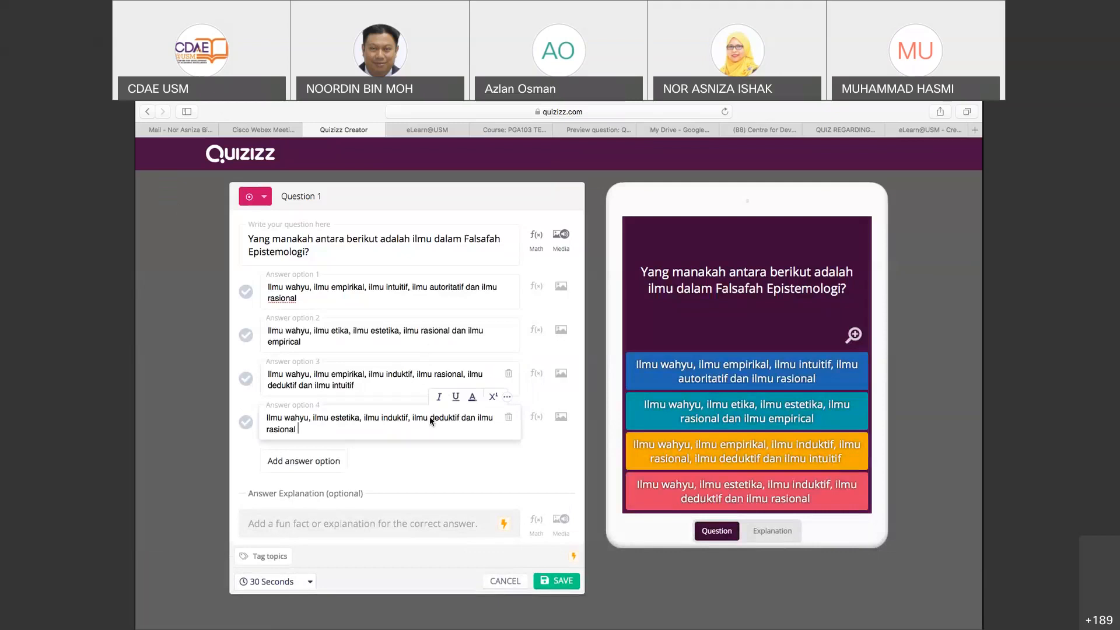
Set the time allotted to answer question 1 to 30 seconds
{"action": "scroll", "coordinate": [431, 420], "scroll_direction": "down", "scroll_amount": 1}
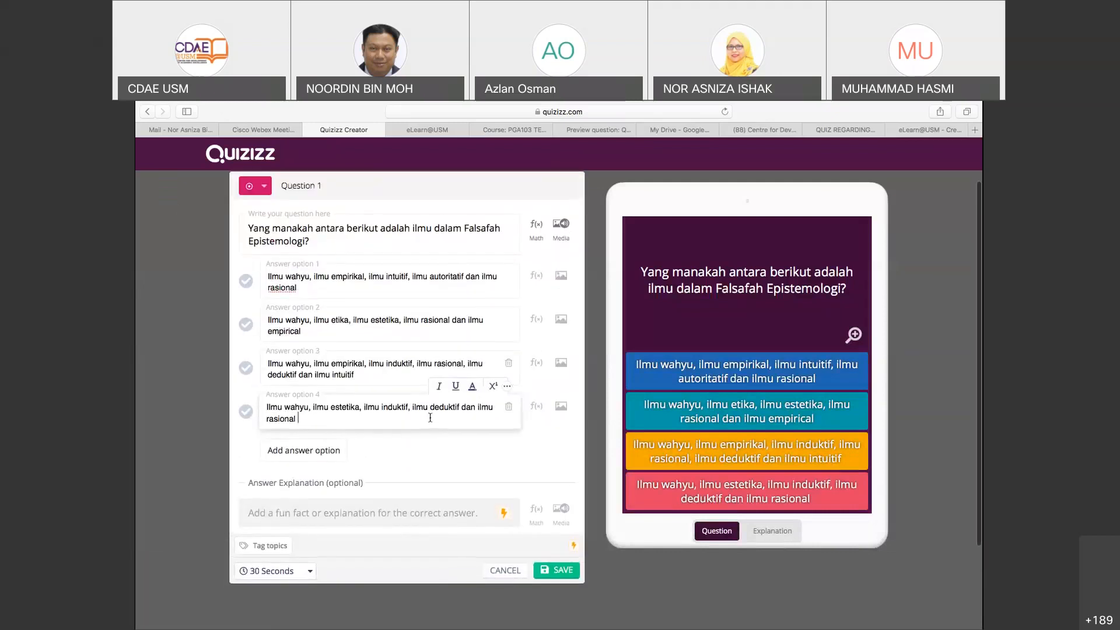
{"action": "scroll", "coordinate": [430, 417], "scroll_direction": "down", "scroll_amount": 2}
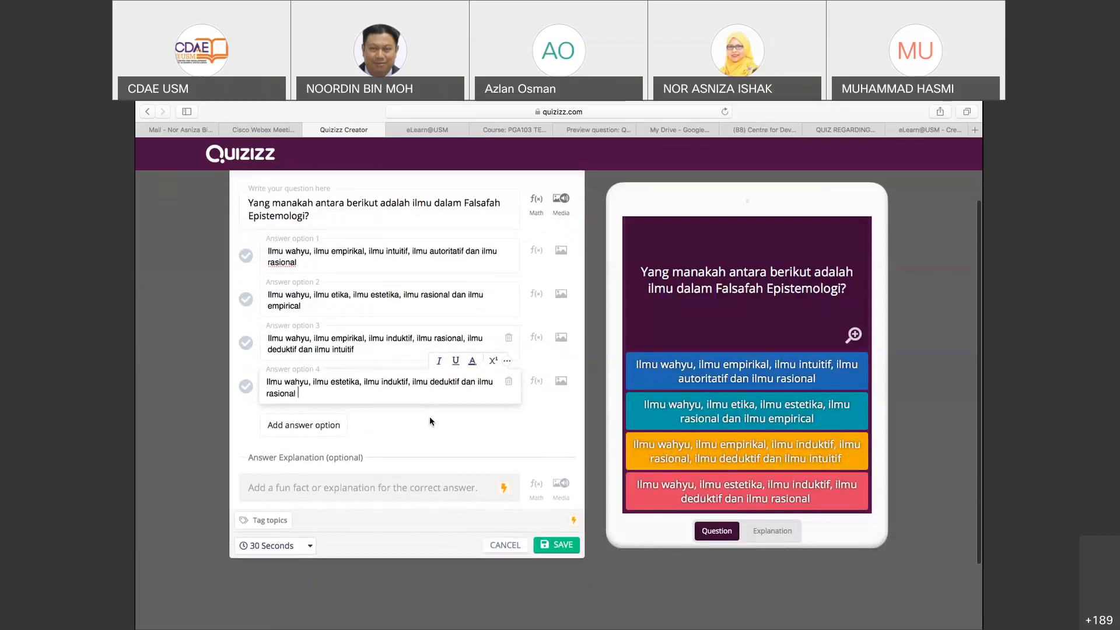
{"action": "scroll", "coordinate": [431, 422], "scroll_direction": "down", "scroll_amount": 1}
{"action": "scroll", "coordinate": [430, 421], "scroll_direction": "down", "scroll_amount": 1}
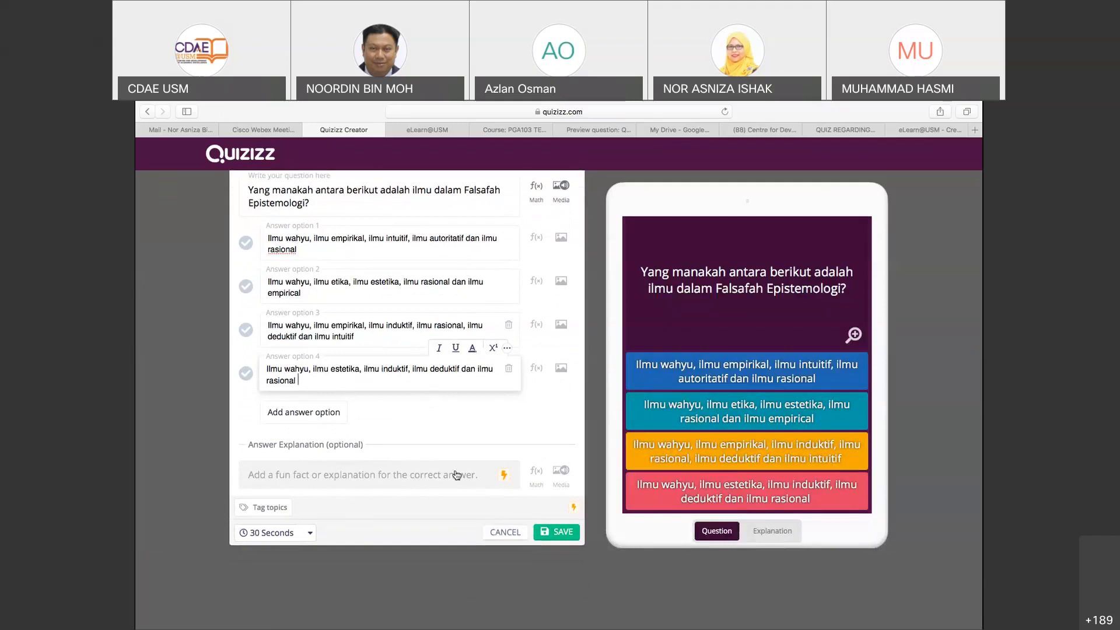
{"action": "scroll", "coordinate": [456, 475], "scroll_direction": "down", "scroll_amount": 2}
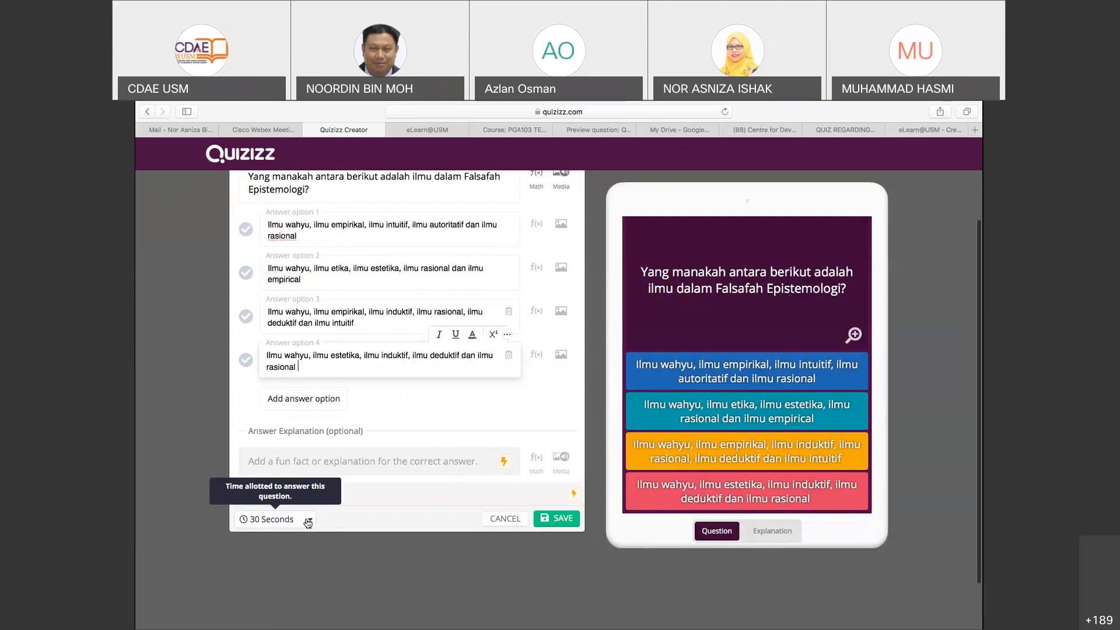
{"action": "left_click", "coordinate": [310, 521]}
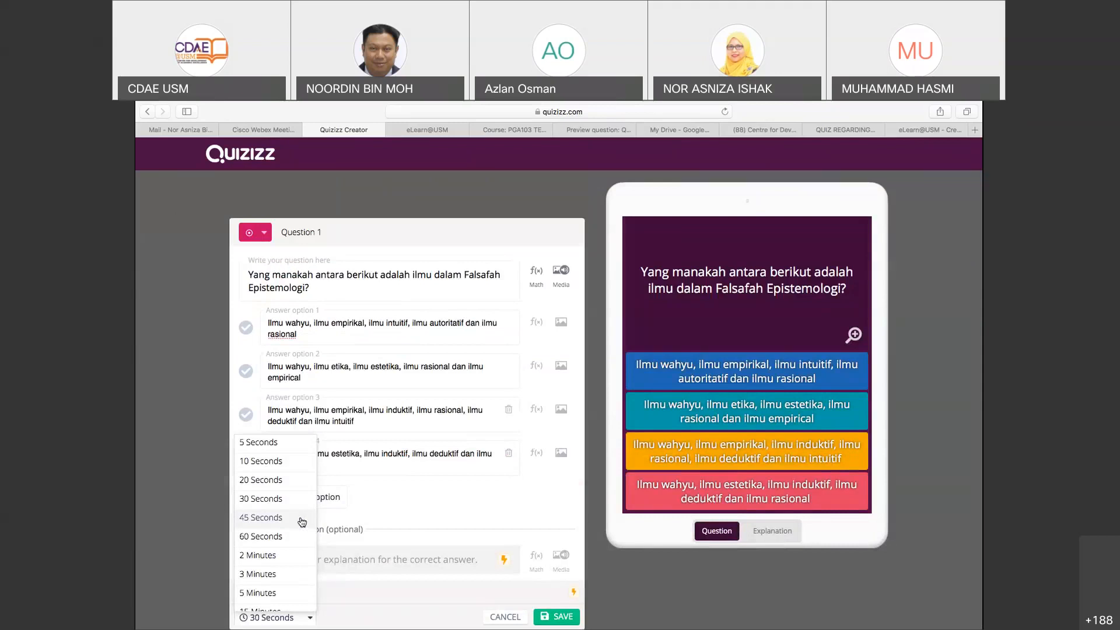
{"action": "left_click", "coordinate": [281, 505]}
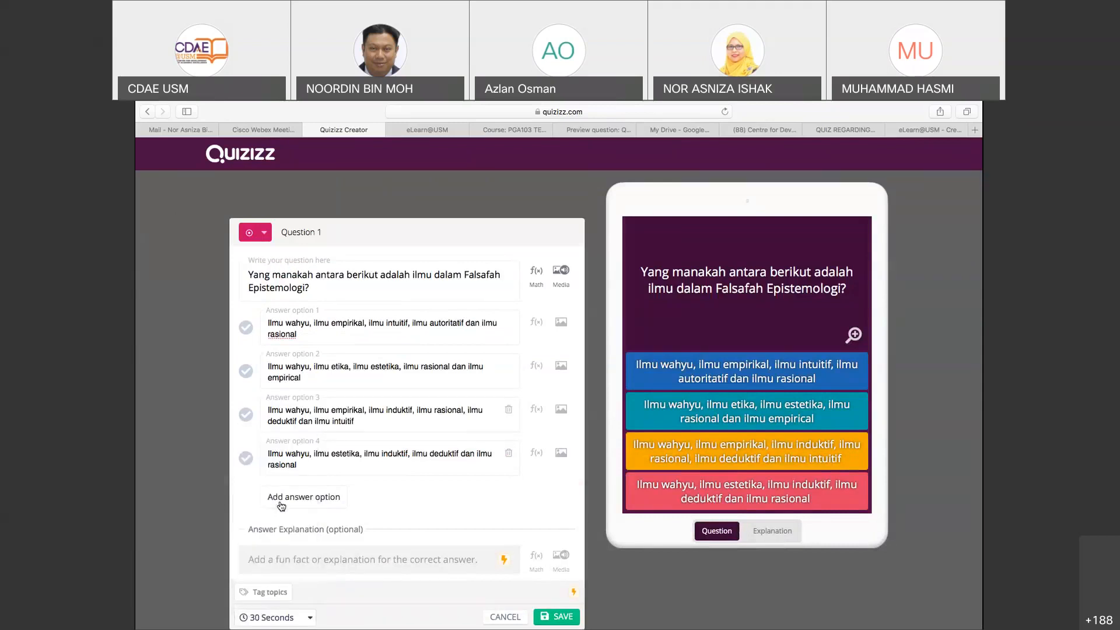
Mark answer option 1 as the correct answer and save the question
{"action": "scroll", "coordinate": [421, 437], "scroll_direction": "up", "scroll_amount": 1}
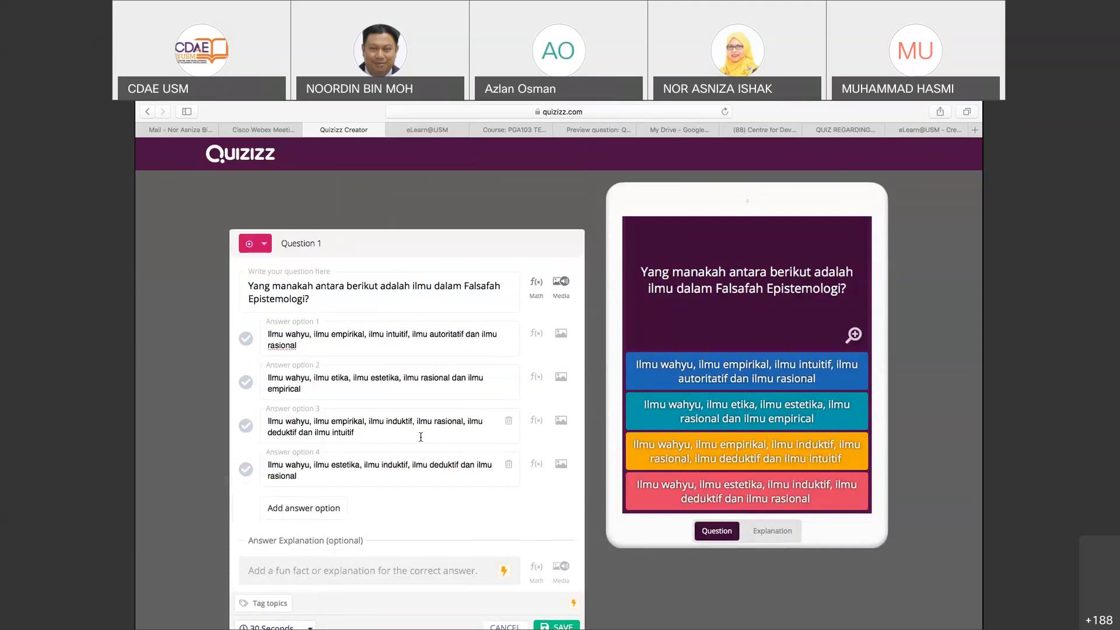
{"action": "scroll", "coordinate": [421, 436], "scroll_direction": "down", "scroll_amount": 2}
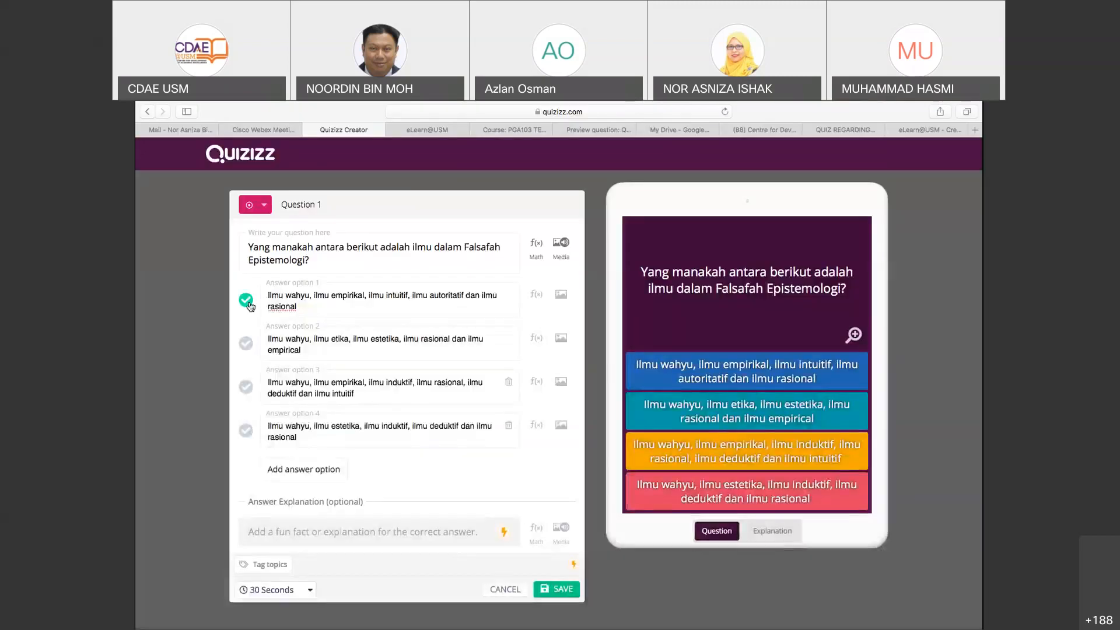
{"action": "left_click", "coordinate": [247, 302]}
{"action": "left_click", "coordinate": [558, 591]}
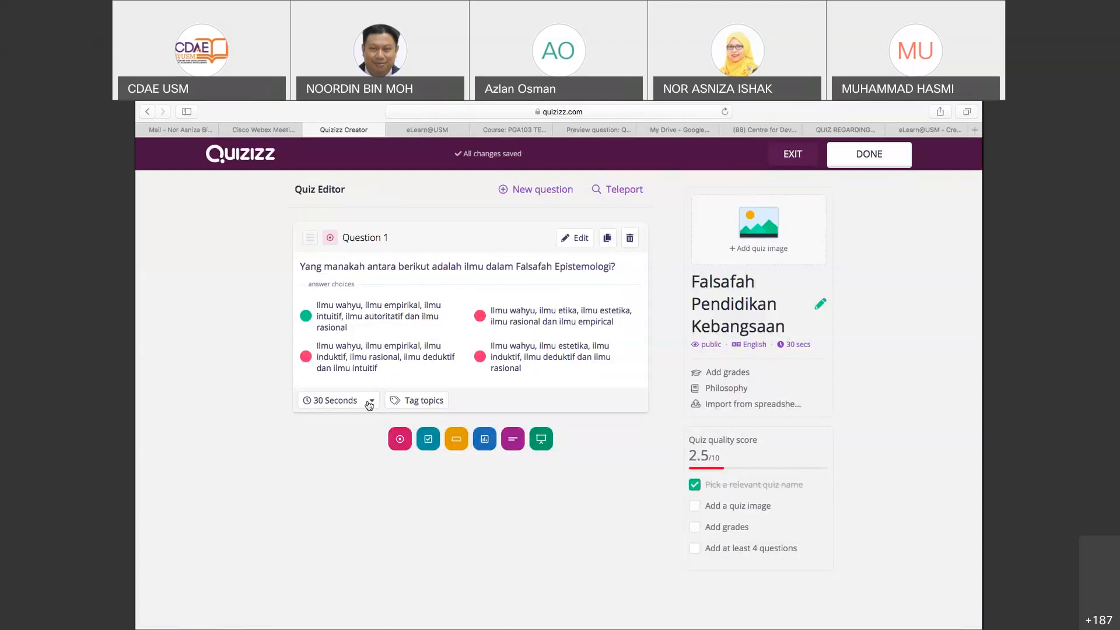
Finish the quiz with its grades set from University to University, and save the quiz details
{"action": "scroll", "coordinate": [535, 470], "scroll_direction": "down", "scroll_amount": 2}
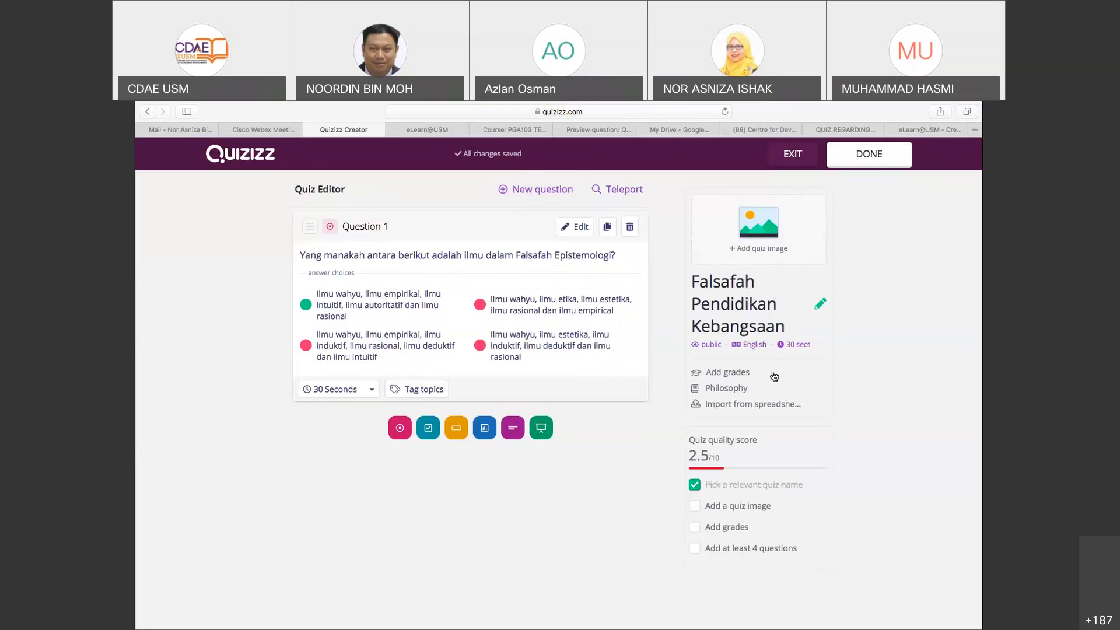
{"action": "left_click", "coordinate": [872, 165]}
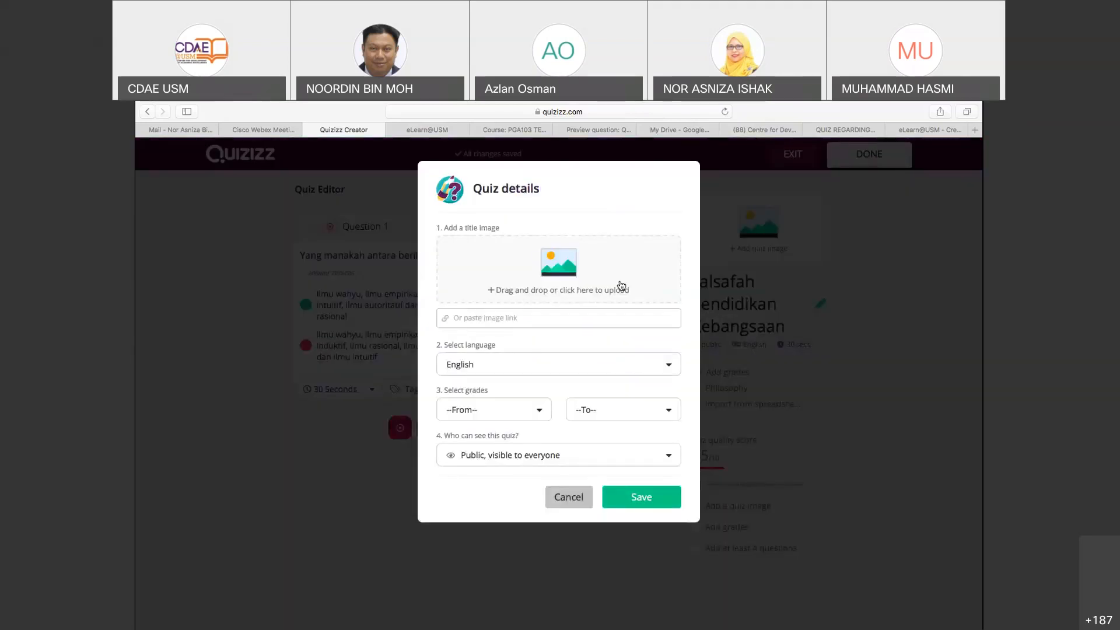
{"action": "left_click", "coordinate": [556, 269]}
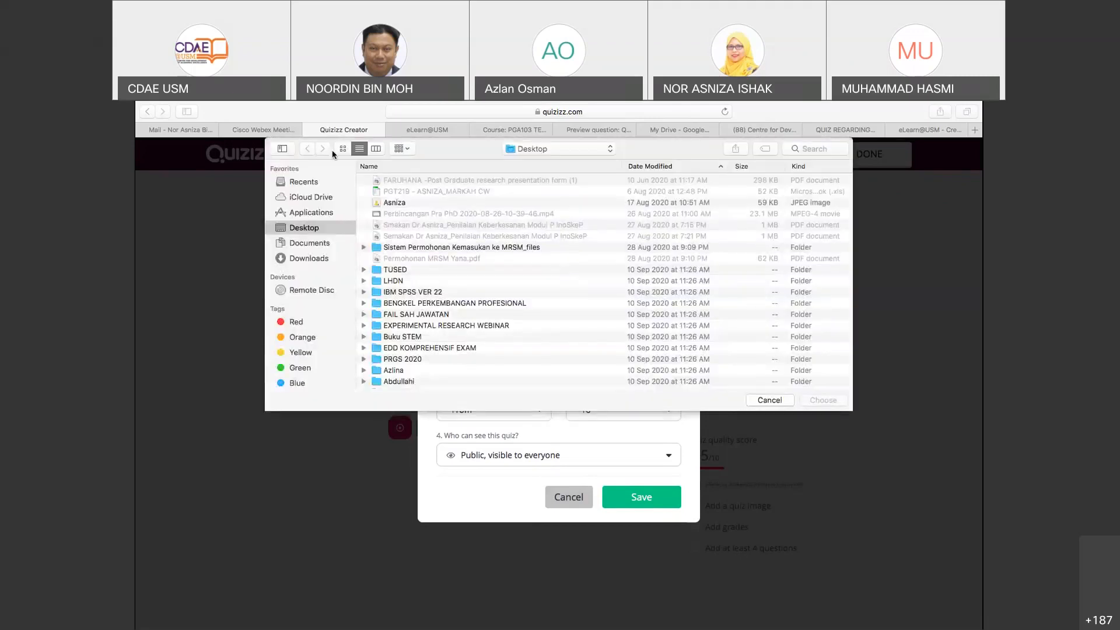
{"action": "left_click", "coordinate": [769, 400]}
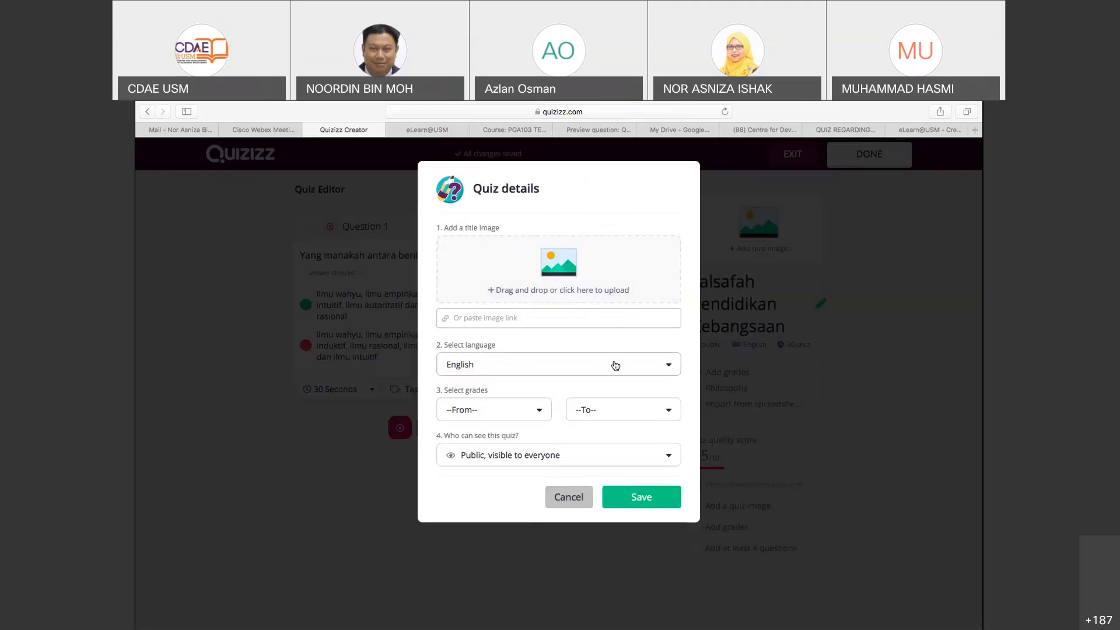
{"action": "left_click", "coordinate": [539, 415]}
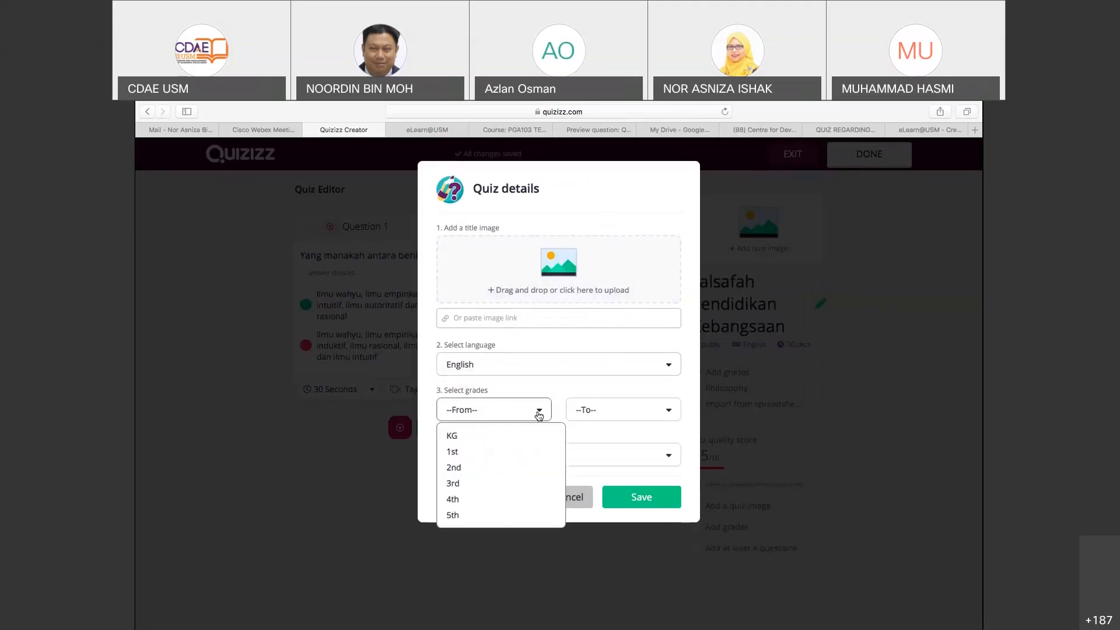
{"action": "scroll", "coordinate": [531, 441], "scroll_direction": "down", "scroll_amount": 5}
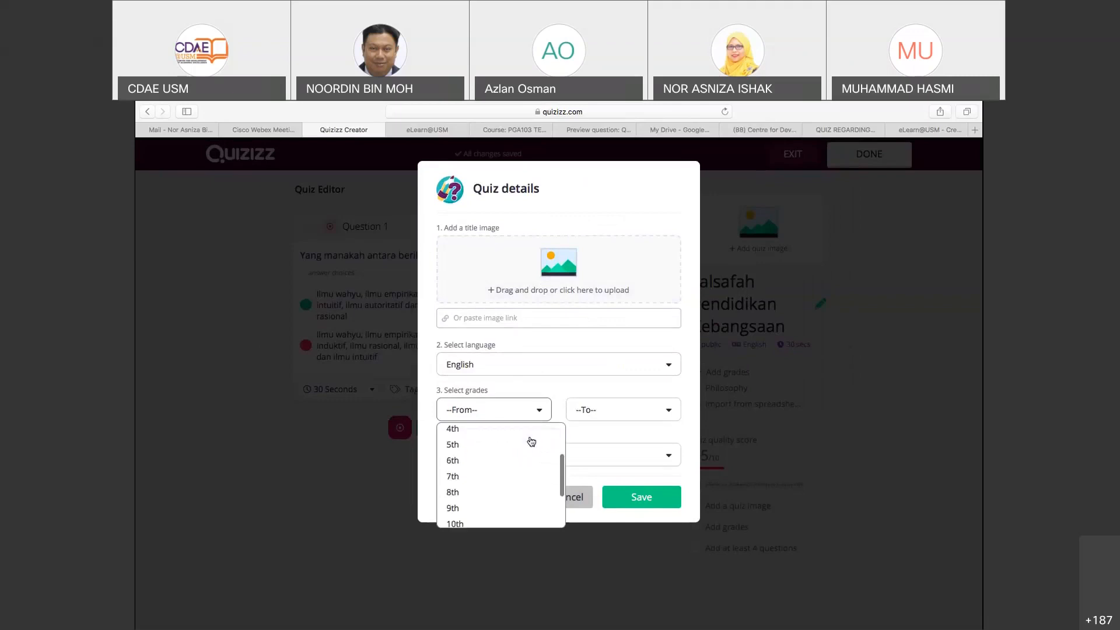
{"action": "left_click", "coordinate": [500, 502]}
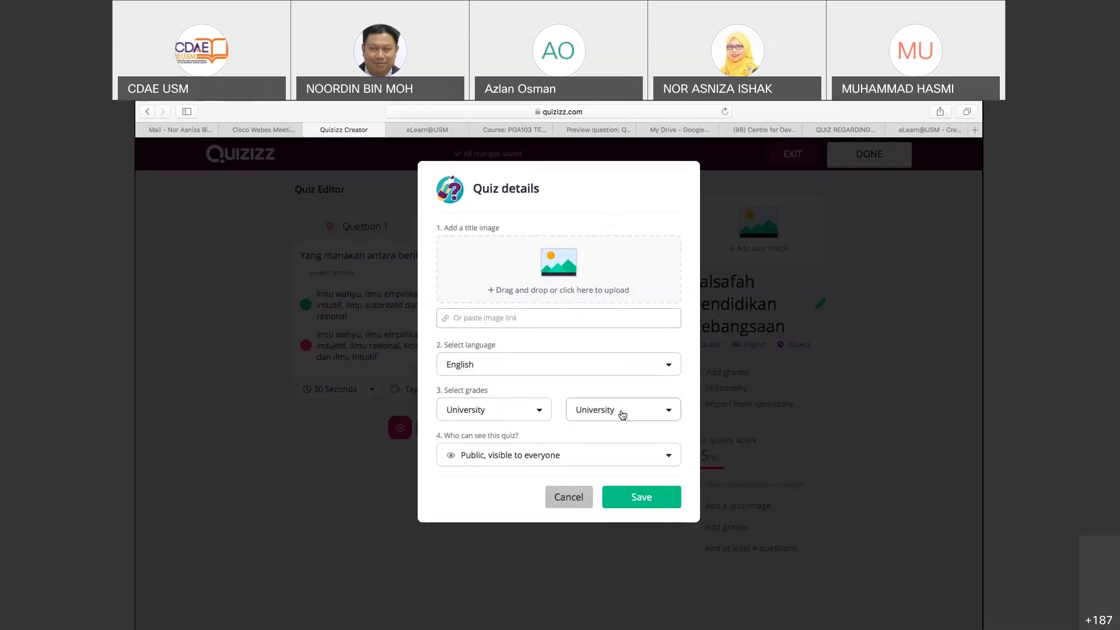
{"action": "left_click", "coordinate": [642, 497]}
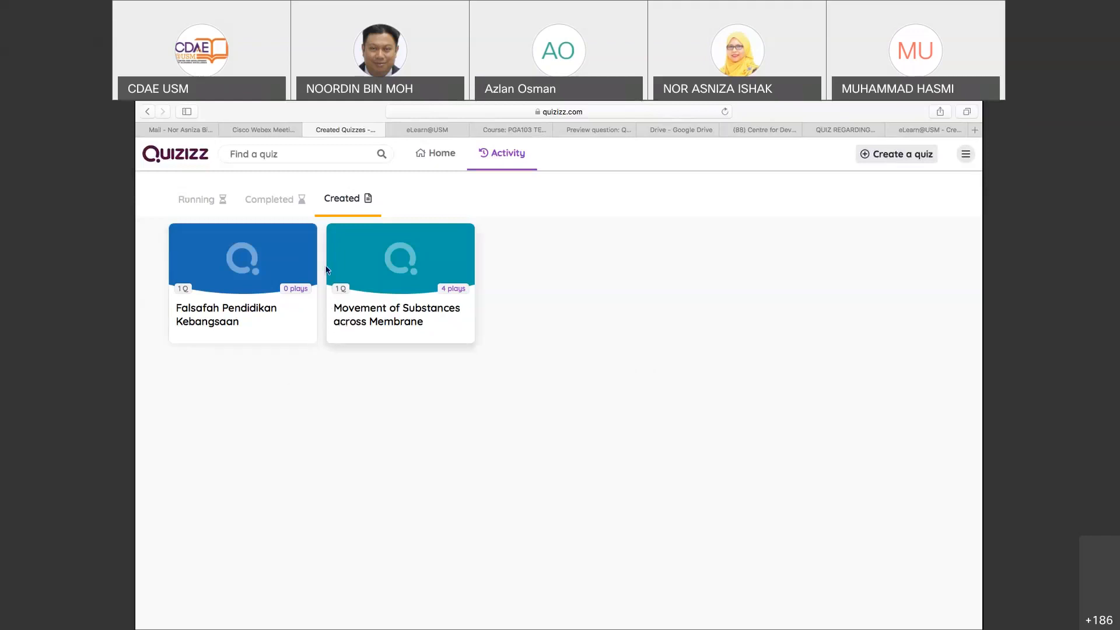
Start a practice run of the Falsafah Pendidikan Kebangsaan quiz, view its question in full screen, and save and exit
{"action": "left_click", "coordinate": [255, 276]}
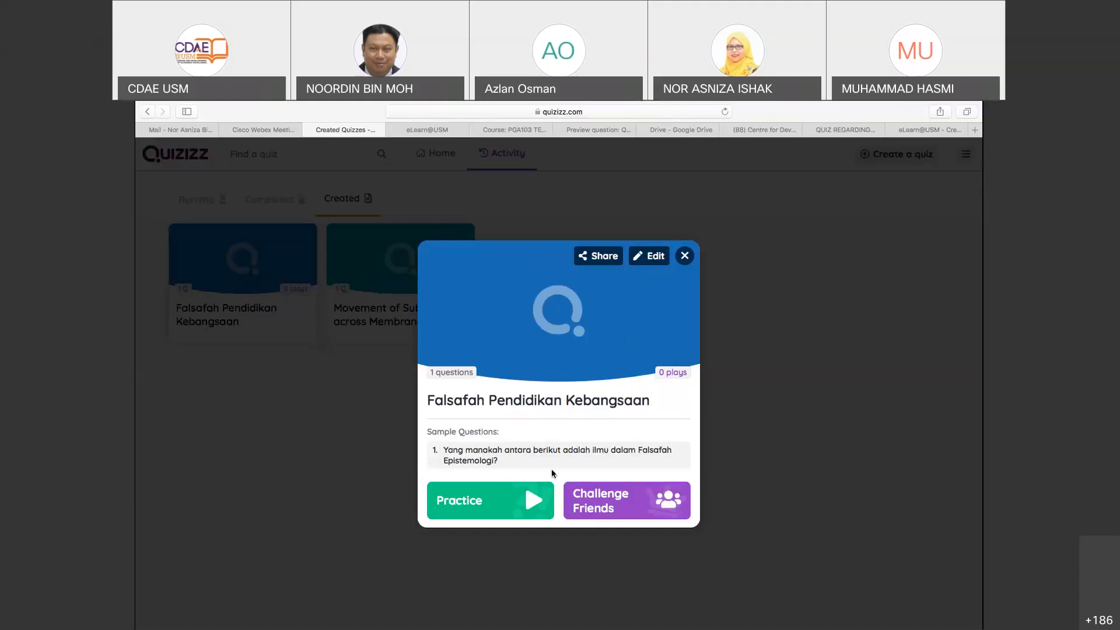
{"action": "left_click", "coordinate": [530, 511]}
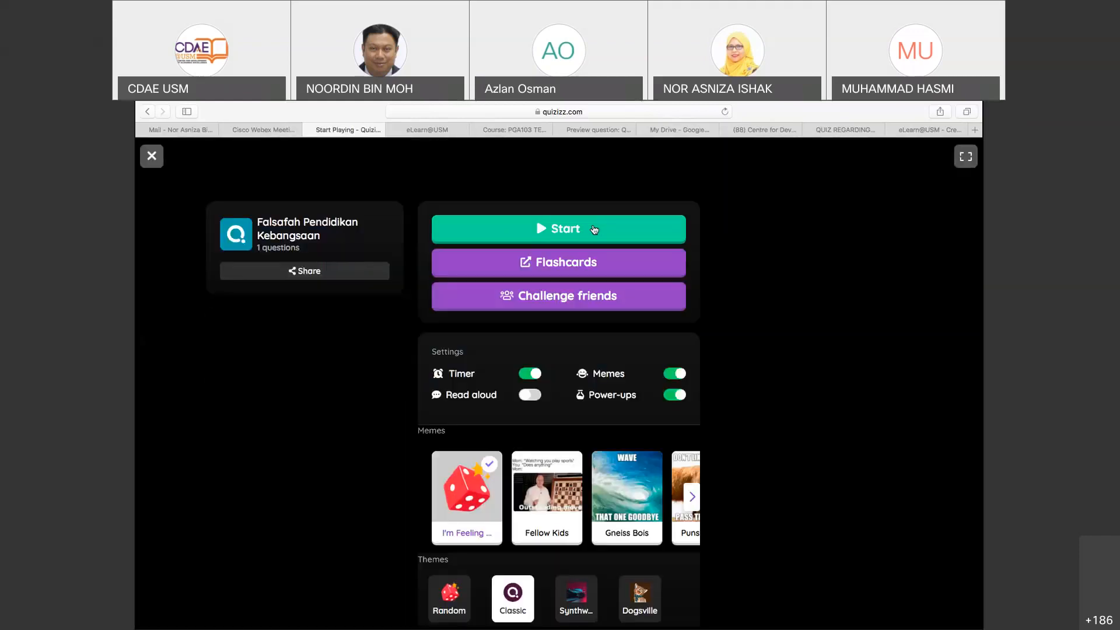
{"action": "left_click", "coordinate": [594, 229]}
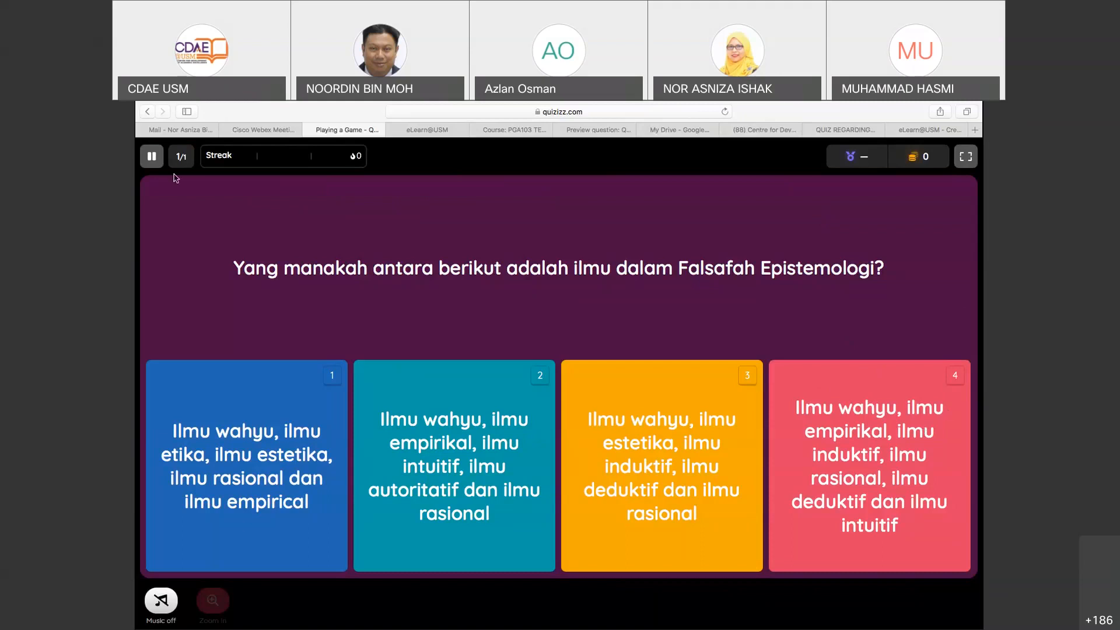
{"action": "left_click", "coordinate": [965, 158]}
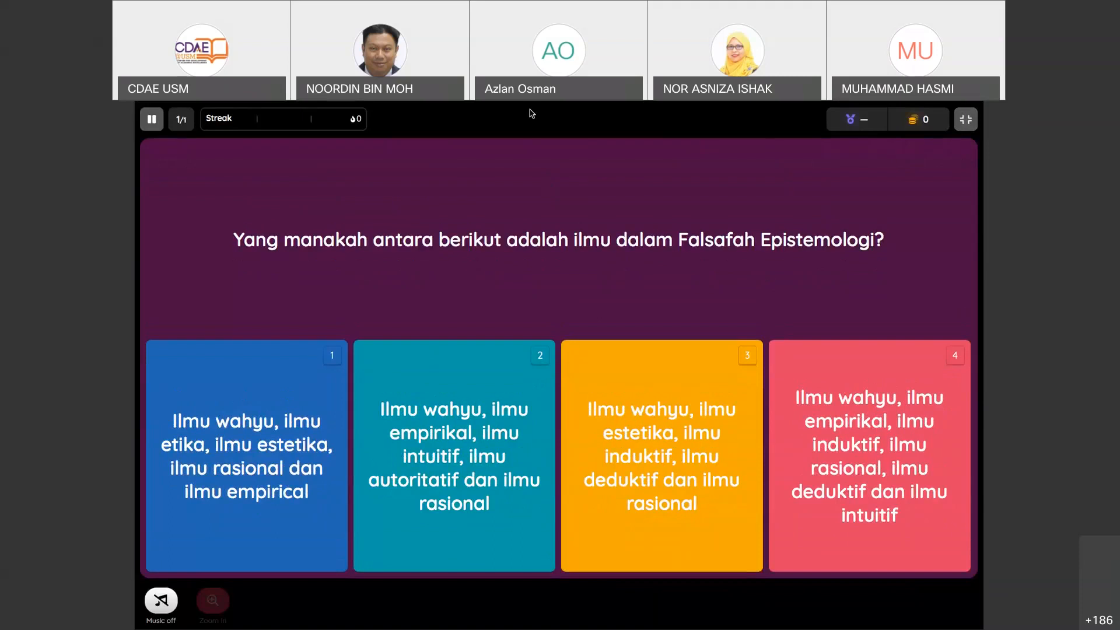
{"action": "mouse_move", "coordinate": [353, 108]}
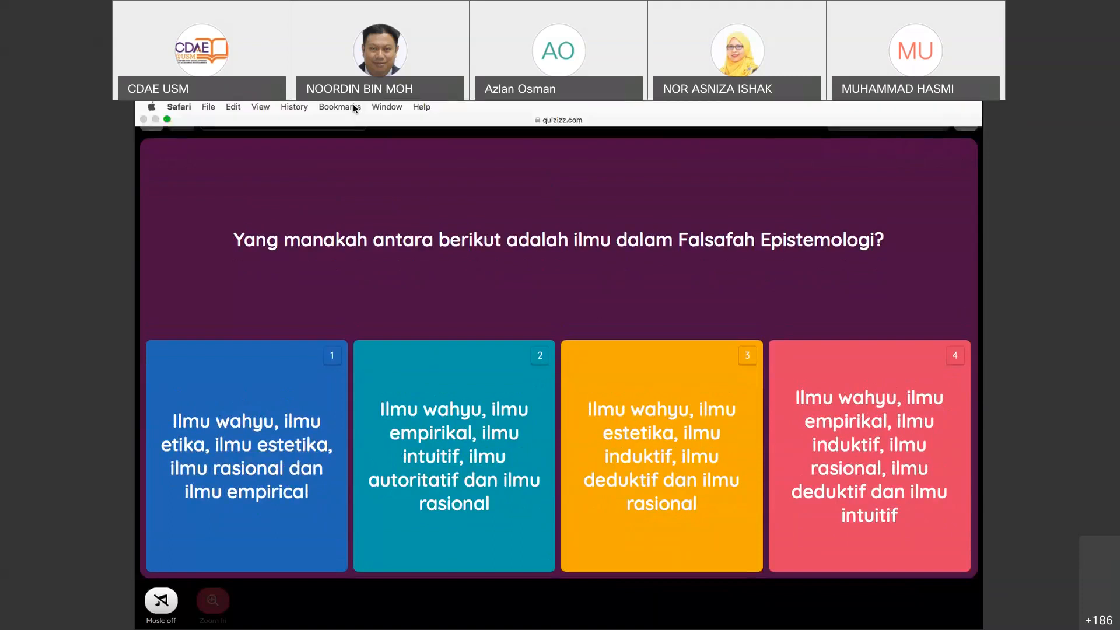
{"action": "left_click", "coordinate": [151, 123]}
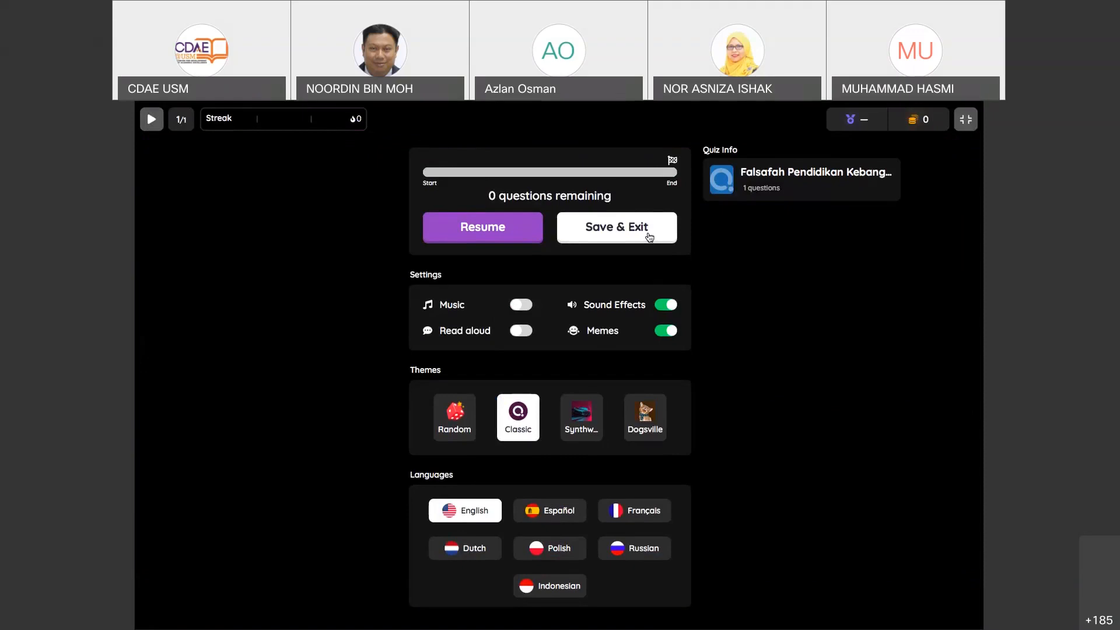
{"action": "left_click", "coordinate": [621, 231]}
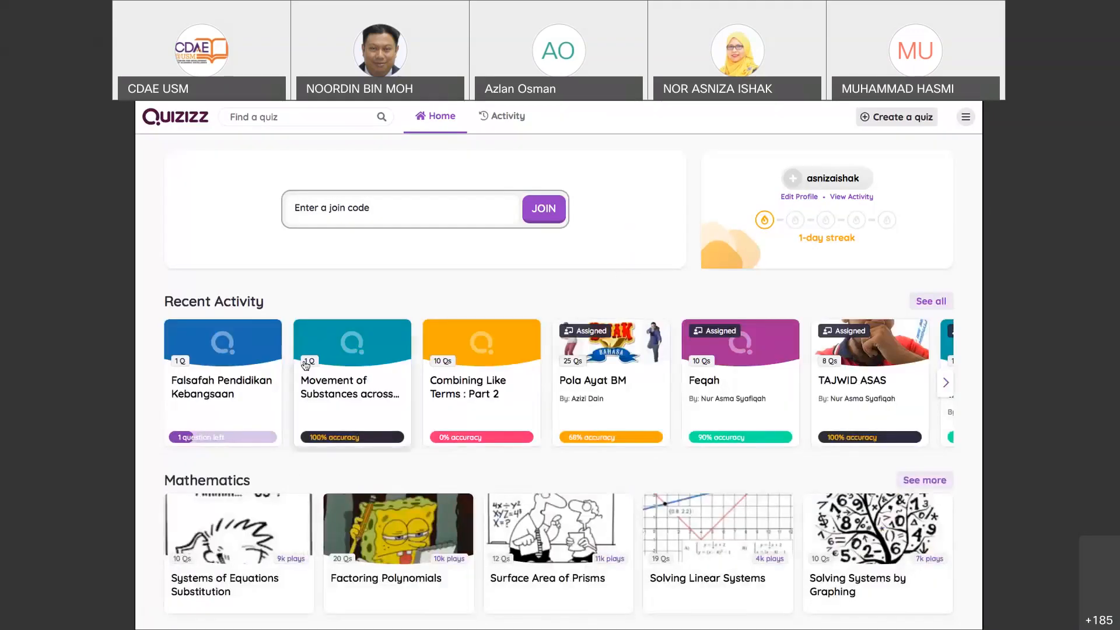
Copy the share link of the Falsafah Pendidikan Kebangsaan quiz from Recent Activity, close the quiz, and exit full screen
{"action": "left_click", "coordinate": [224, 373]}
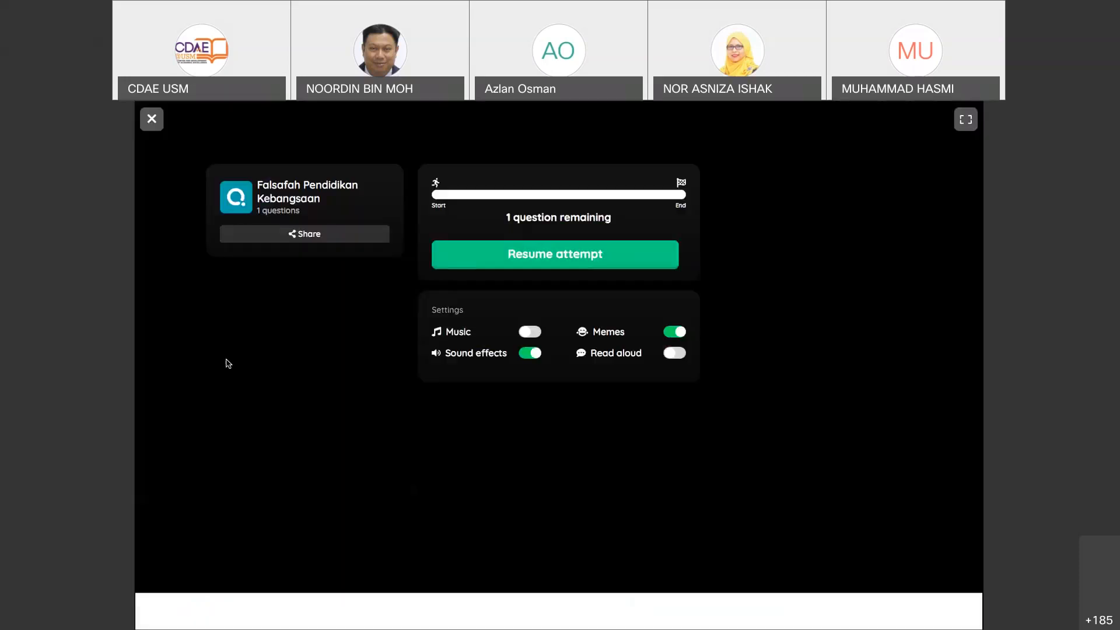
{"action": "left_click", "coordinate": [309, 234]}
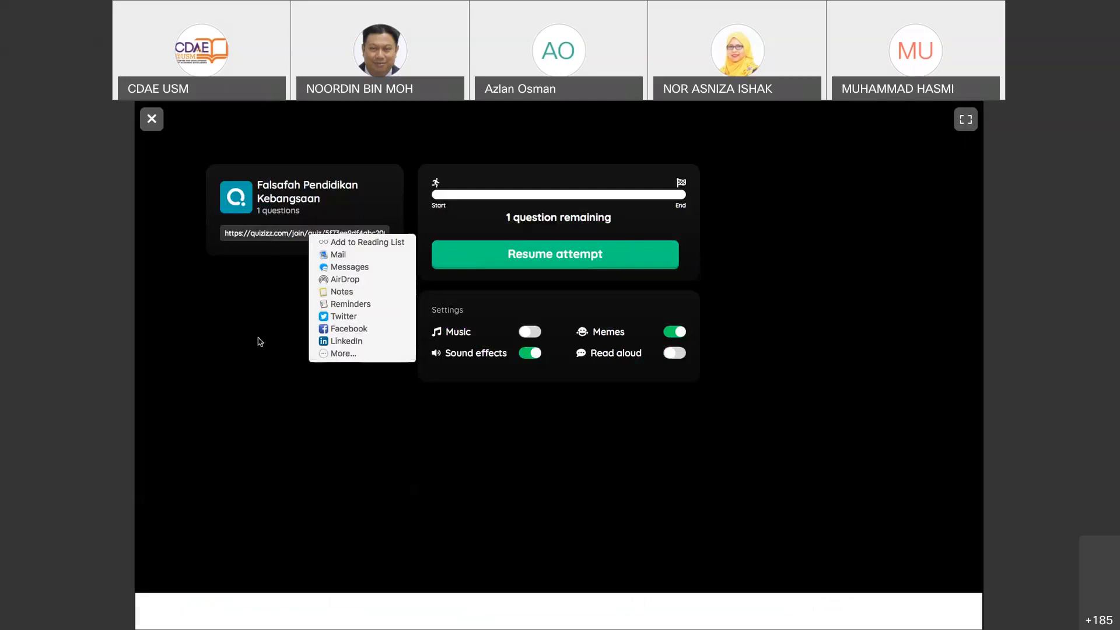
{"action": "left_click", "coordinate": [230, 246]}
{"action": "left_click_drag", "start_coordinate": [225, 233], "coordinate": [394, 233]}
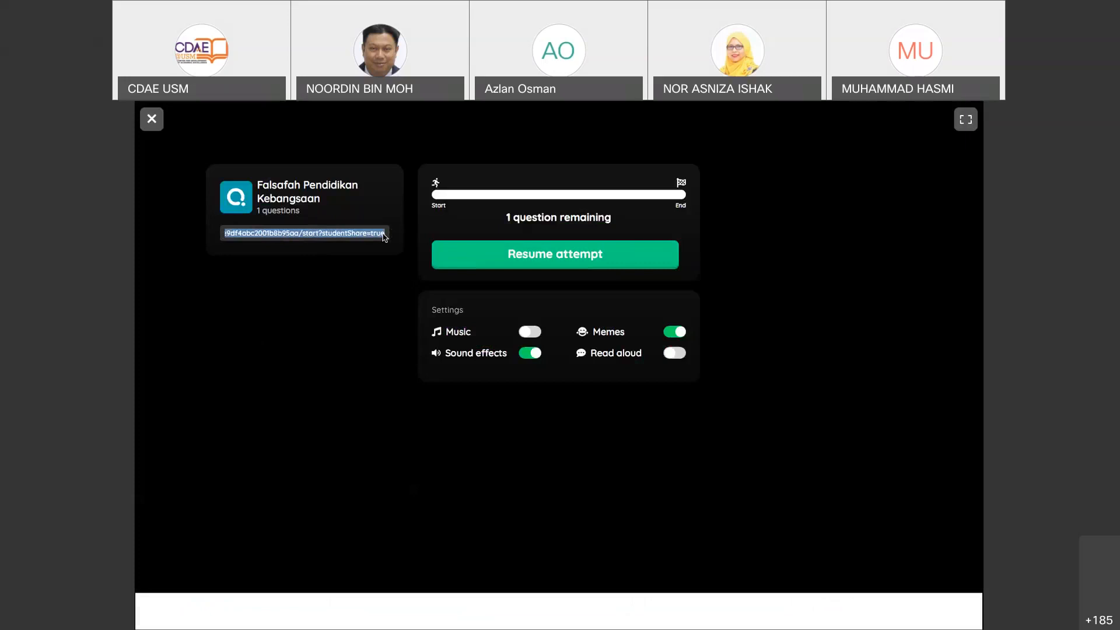
{"action": "left_click", "coordinate": [152, 120]}
{"action": "mouse_move", "coordinate": [694, 135]}
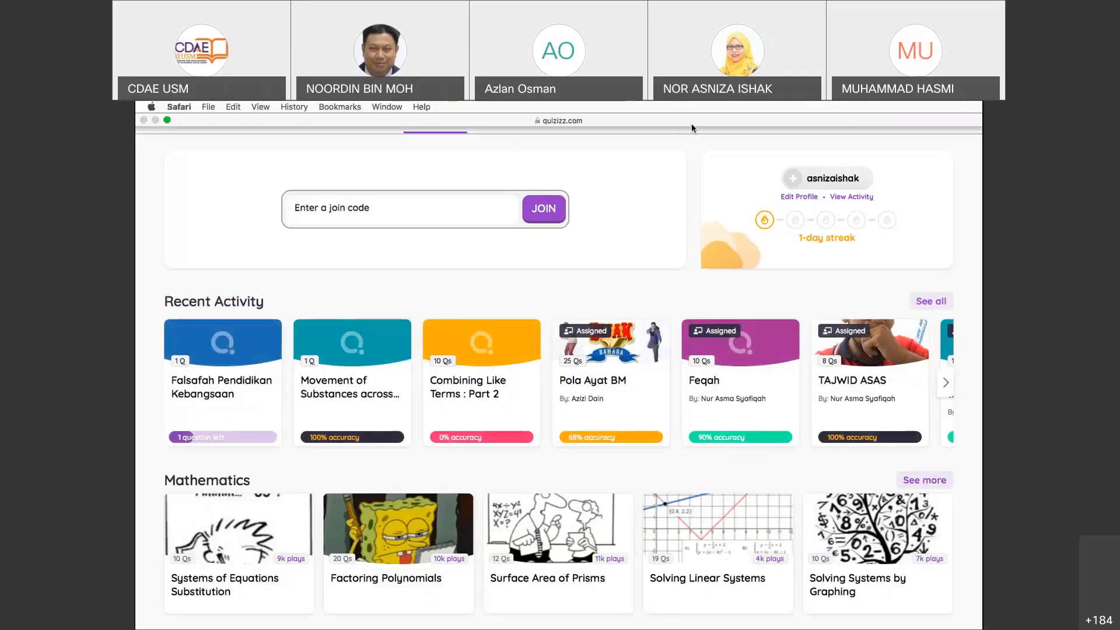
{"action": "left_click", "coordinate": [167, 121]}
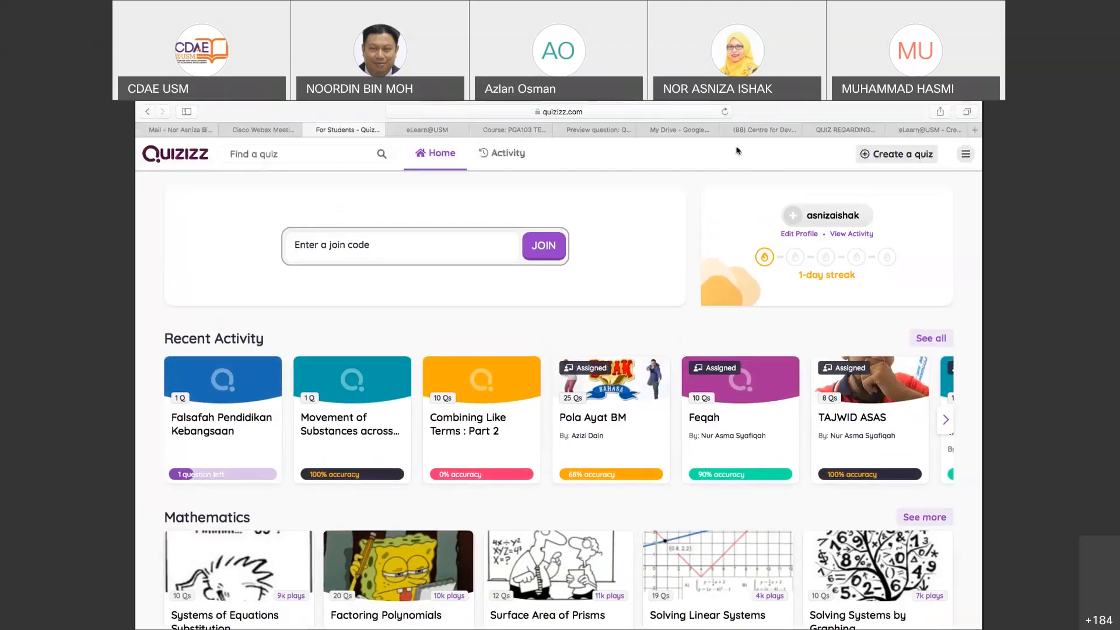
Switch to the PGA103 course in eLearn and add a new Quiz activity to the Falsafah Pendidikan Kebangsaan section
{"action": "left_click", "coordinate": [912, 130]}
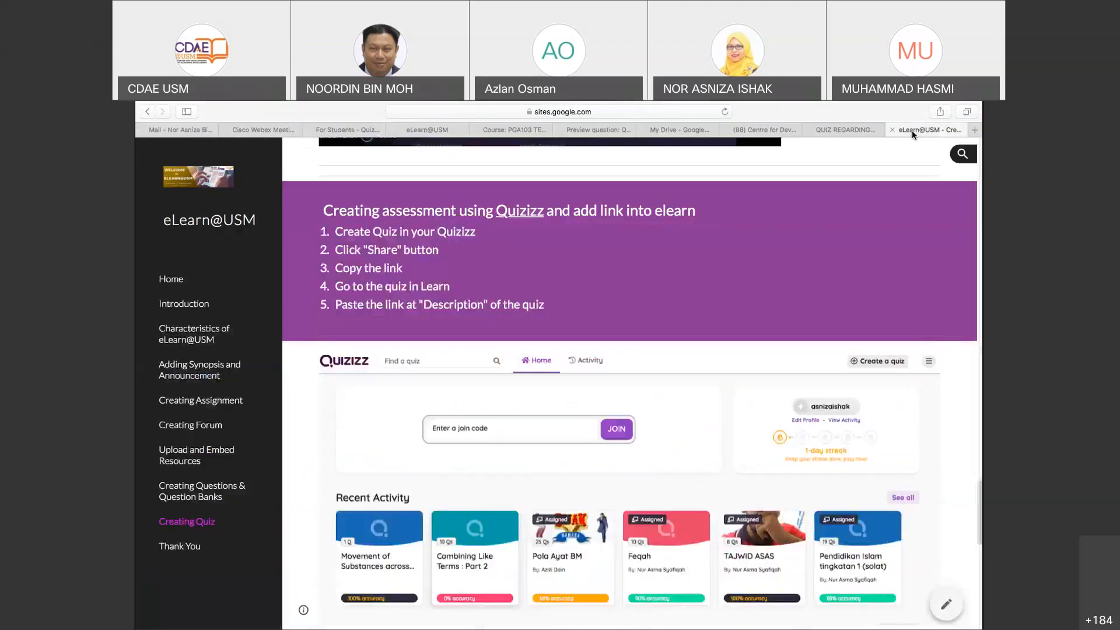
{"action": "left_click", "coordinate": [521, 131]}
{"action": "scroll", "coordinate": [576, 336], "scroll_direction": "down", "scroll_amount": 3}
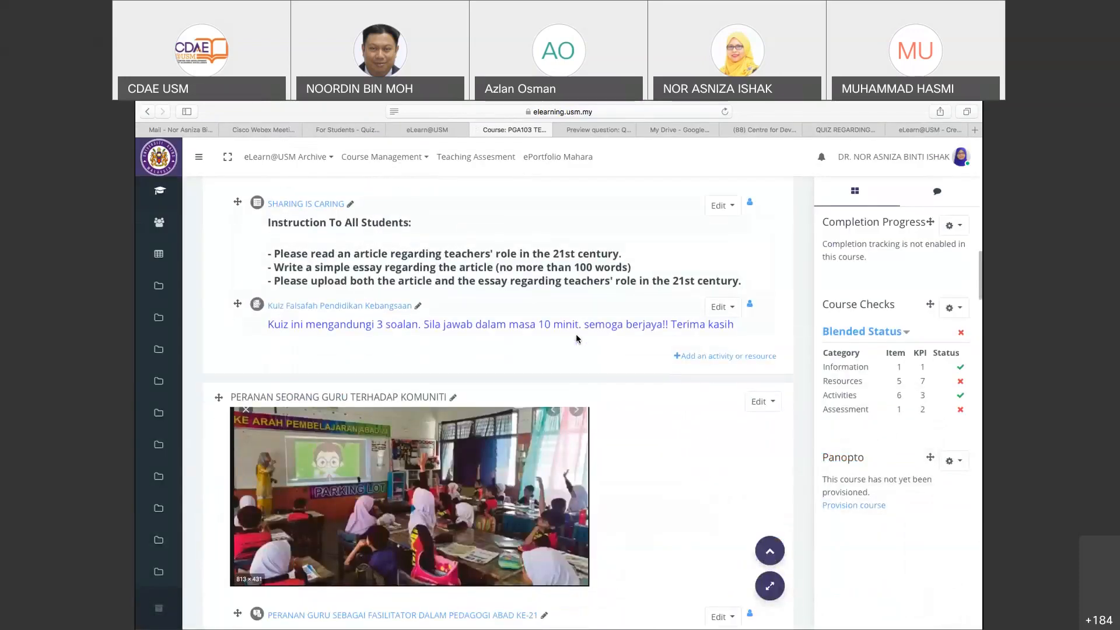
{"action": "scroll", "coordinate": [576, 337], "scroll_direction": "down", "scroll_amount": 1}
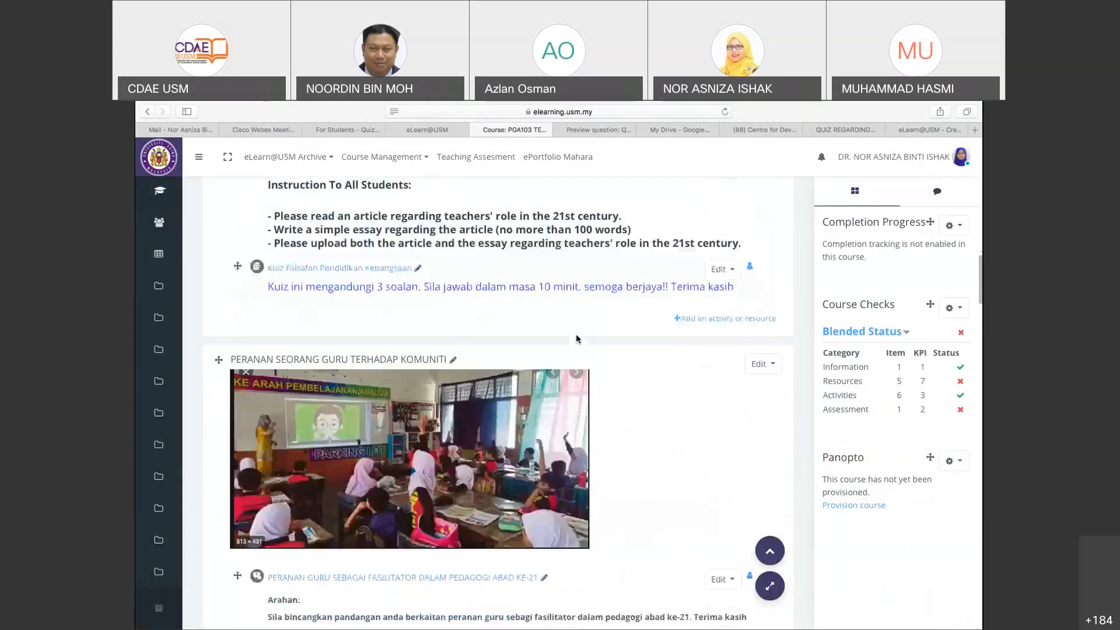
{"action": "left_click", "coordinate": [732, 320]}
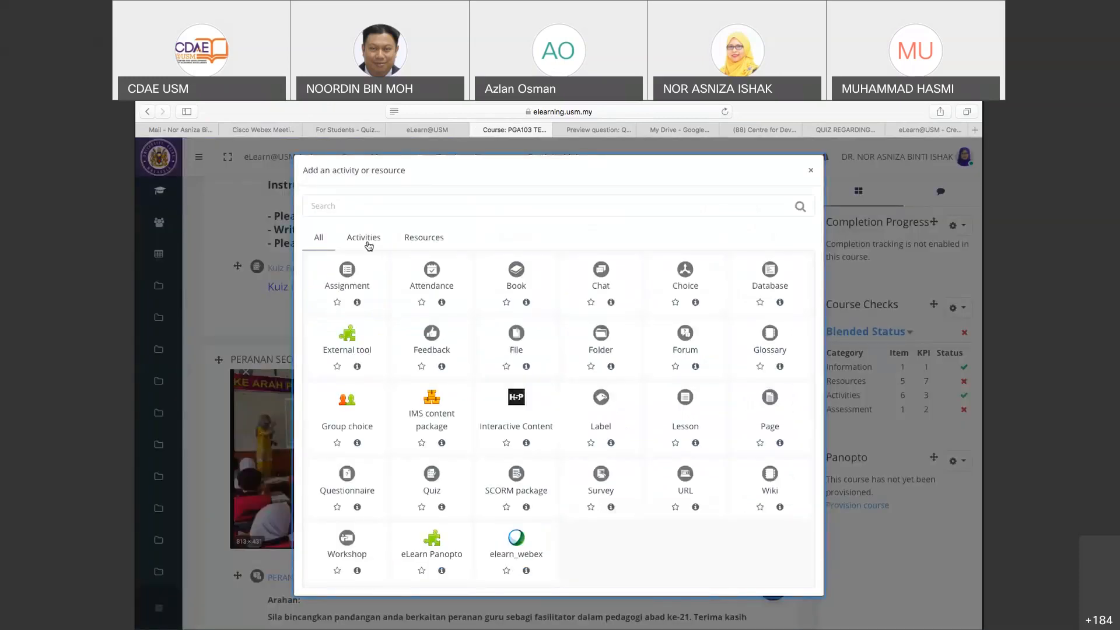
{"action": "left_click", "coordinate": [367, 243]}
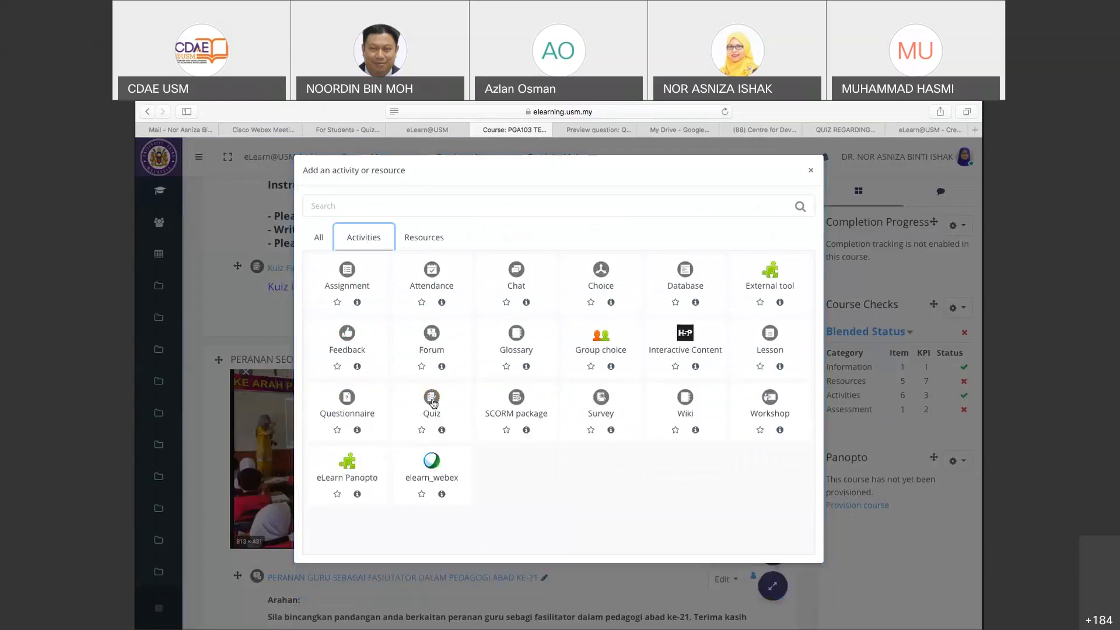
{"action": "left_click", "coordinate": [433, 402]}
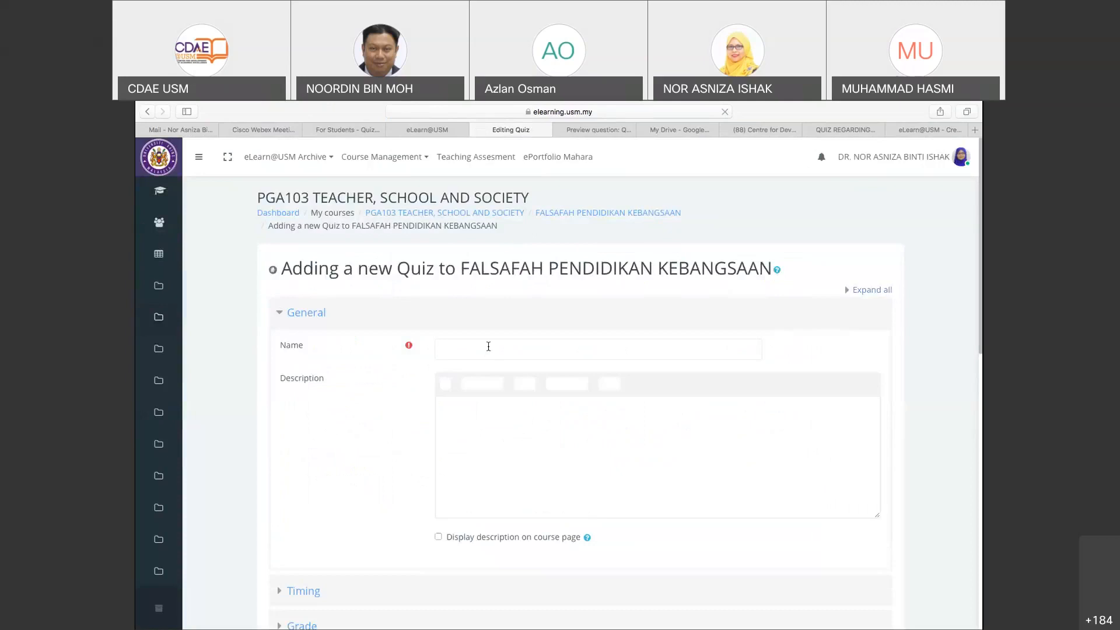
Name the new quiz "KUIZ ON FPK" and enter the description "Please answer the quiz using Qizziz. Tq"
{"action": "left_click", "coordinate": [488, 347]}
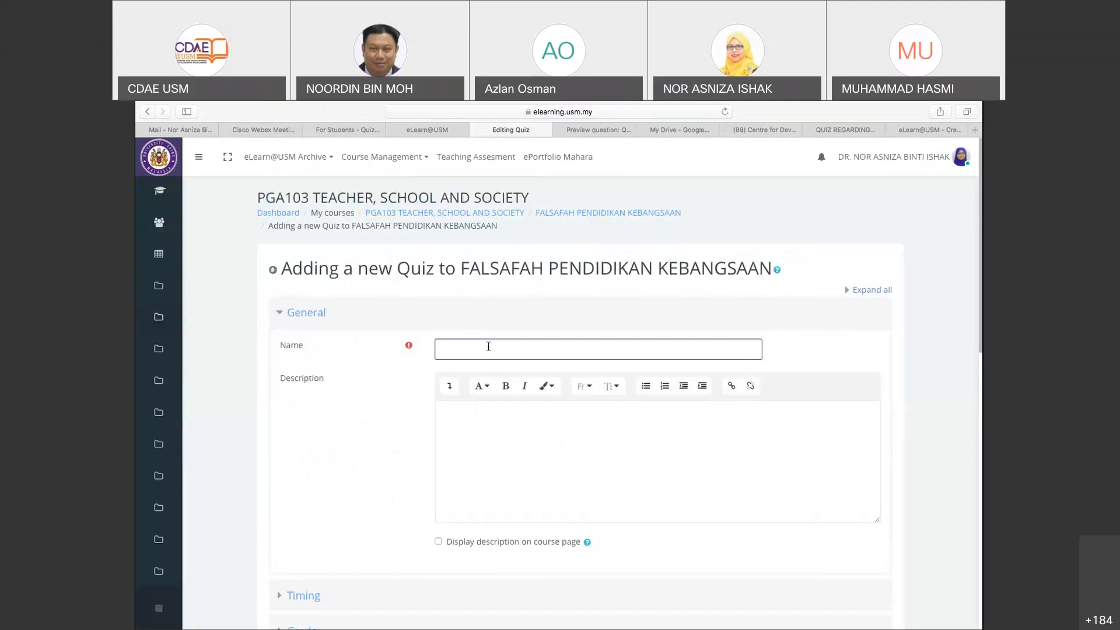
{"action": "type", "text": "KUIZ ON FPK"}
{"action": "left_click", "coordinate": [472, 434]}
{"action": "type", "text": "P"}
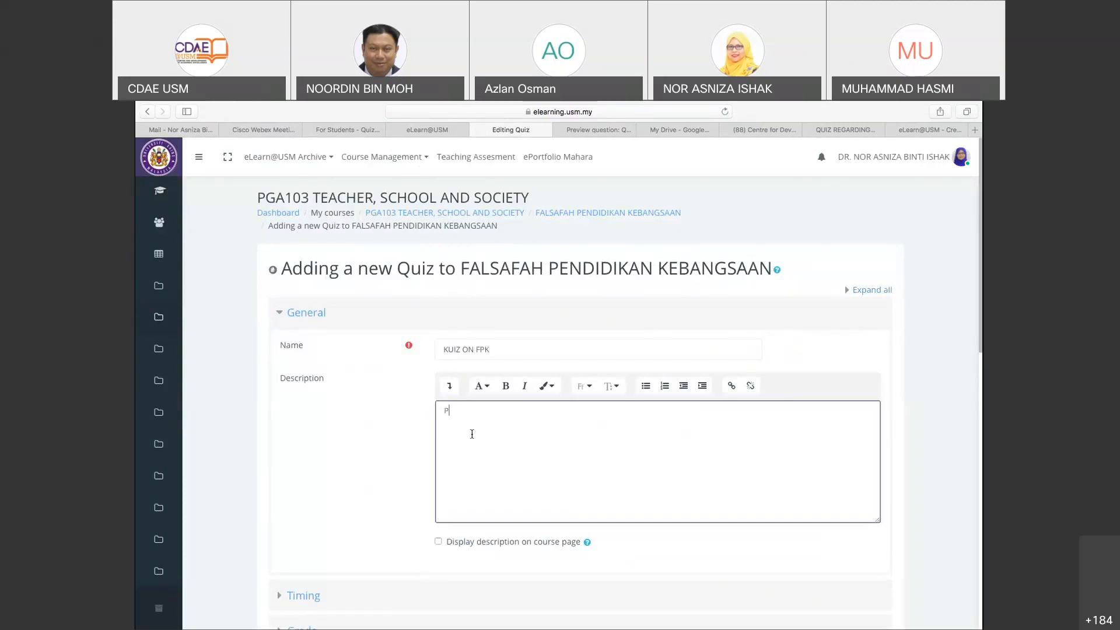
{"action": "type", "text": "lease answer the quiz using Qizziz"}
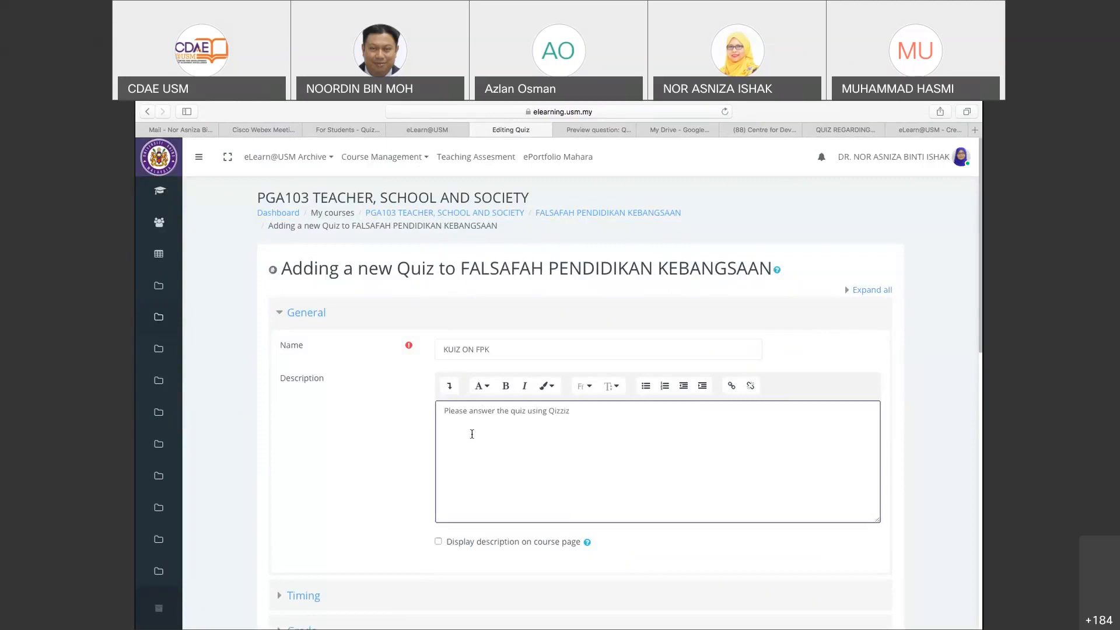
{"action": "type", "text": ". Tq"}
Enable displaying the quiz description on the course page
{"action": "scroll", "coordinate": [472, 434], "scroll_direction": "down", "scroll_amount": 2}
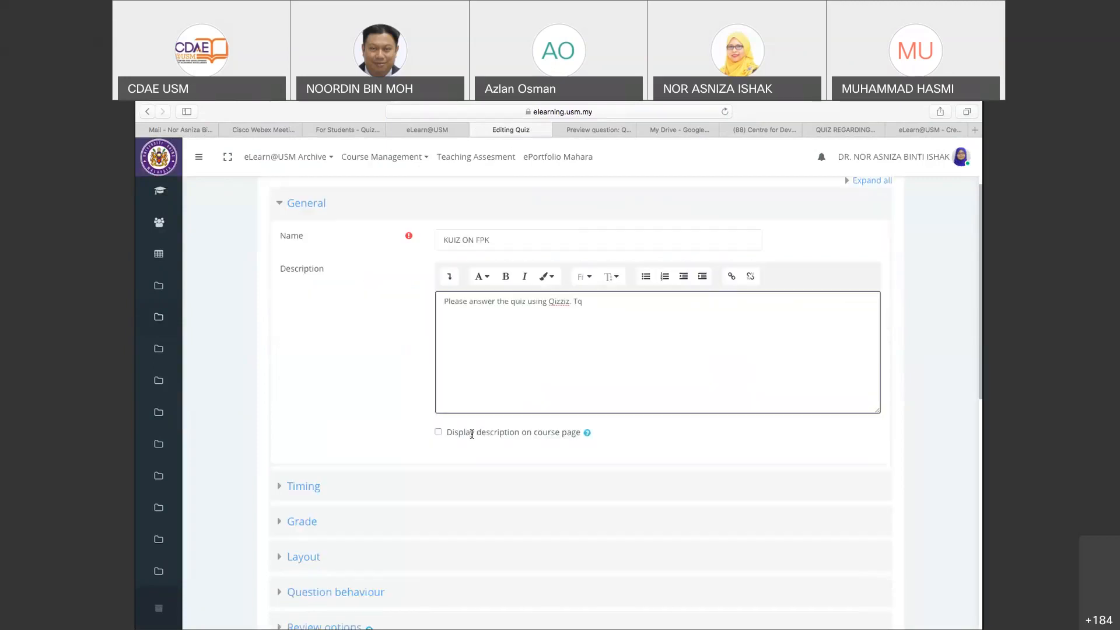
{"action": "left_click", "coordinate": [438, 411]}
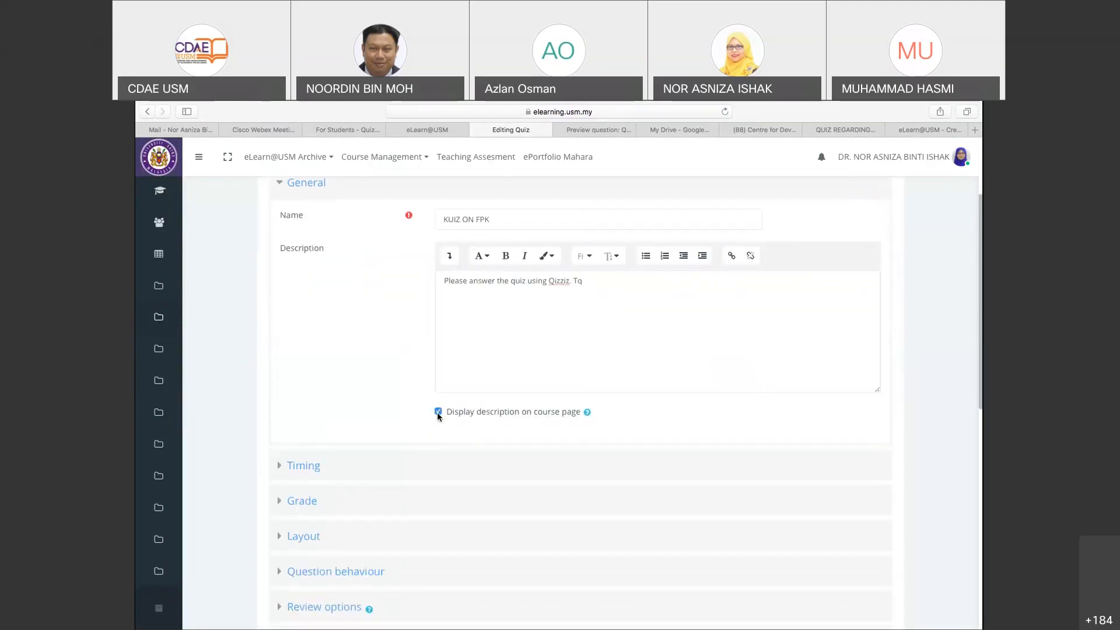
{"action": "scroll", "coordinate": [437, 414], "scroll_direction": "down", "scroll_amount": 5}
{"action": "scroll", "coordinate": [438, 412], "scroll_direction": "down", "scroll_amount": 1}
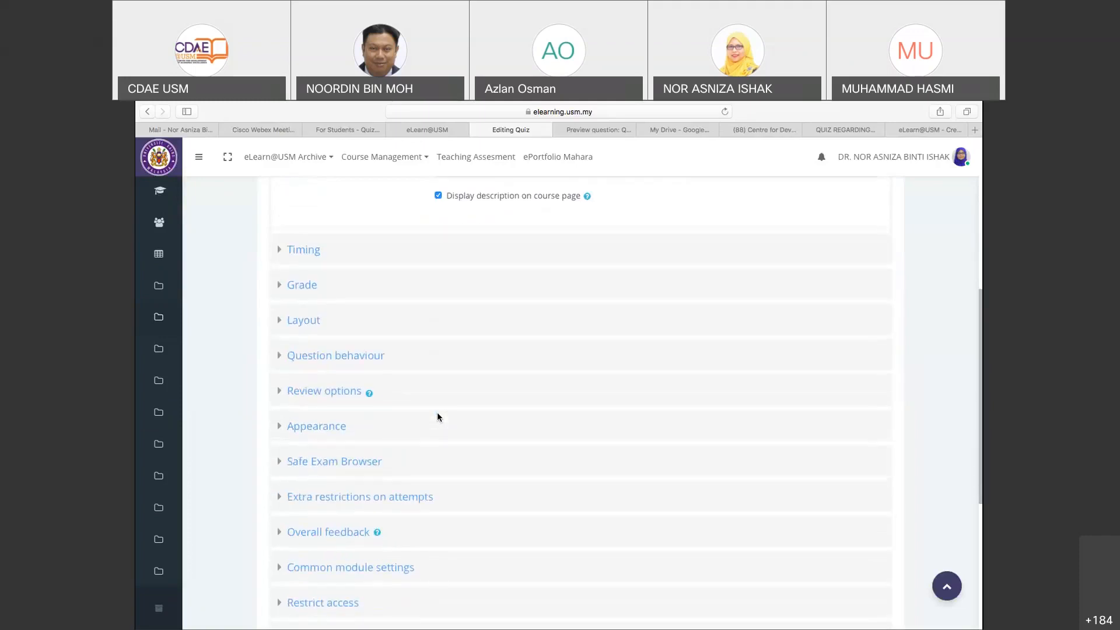
{"action": "scroll", "coordinate": [437, 415], "scroll_direction": "down", "scroll_amount": 6}
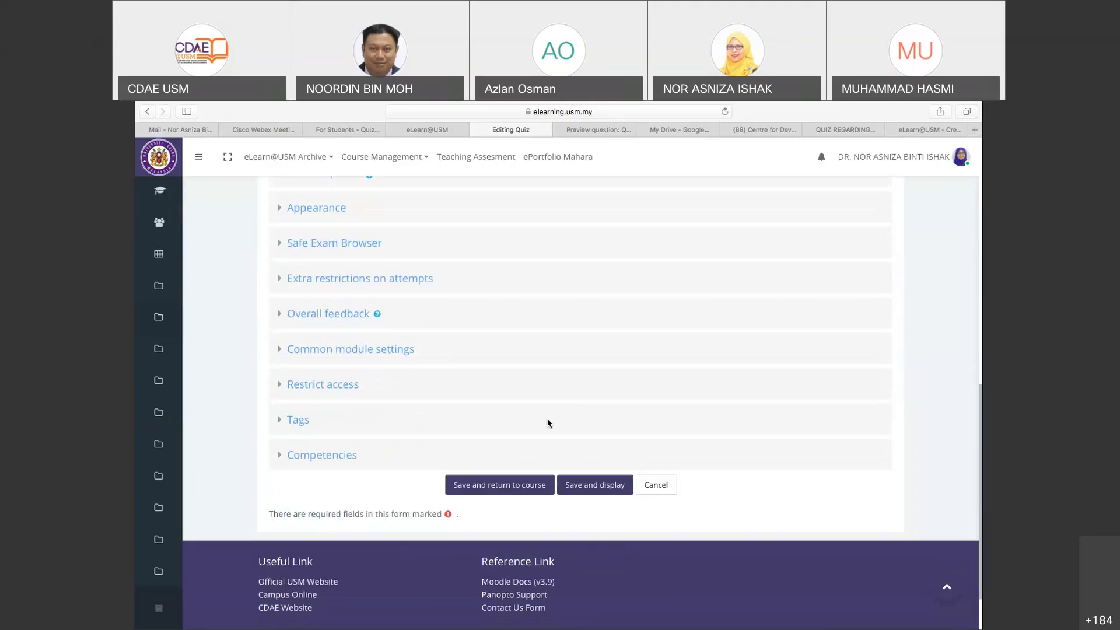
Insert the copied Quizizz share URL as a link on a new line below the description text
{"action": "scroll", "coordinate": [547, 421], "scroll_direction": "up", "scroll_amount": 15}
{"action": "left_click", "coordinate": [449, 386]}
{"action": "left_click", "coordinate": [667, 467]}
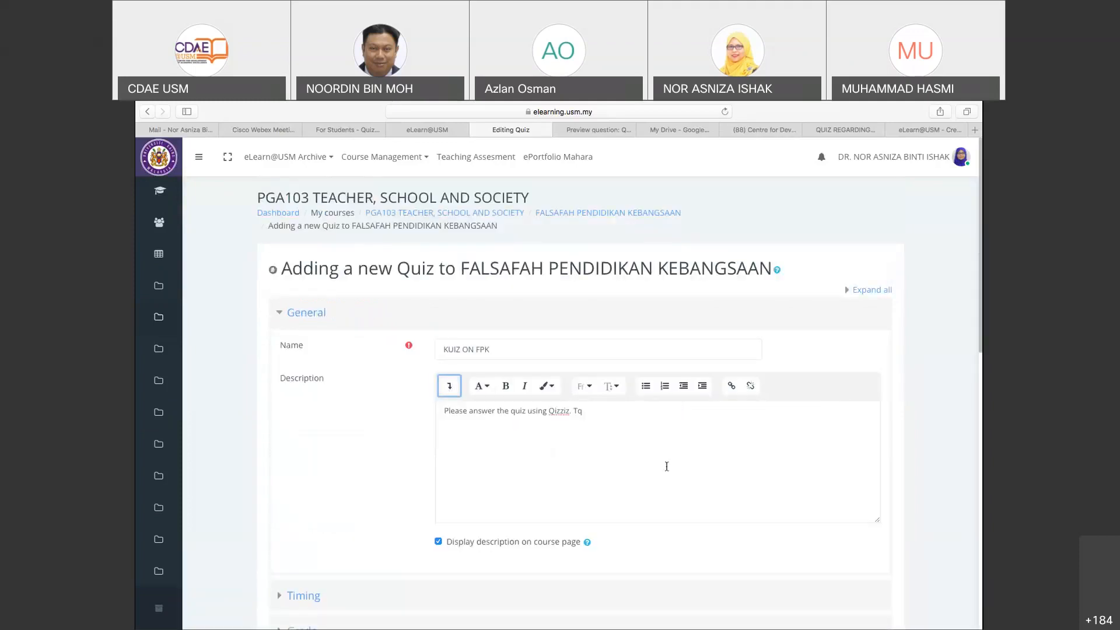
{"action": "left_click", "coordinate": [666, 466]}
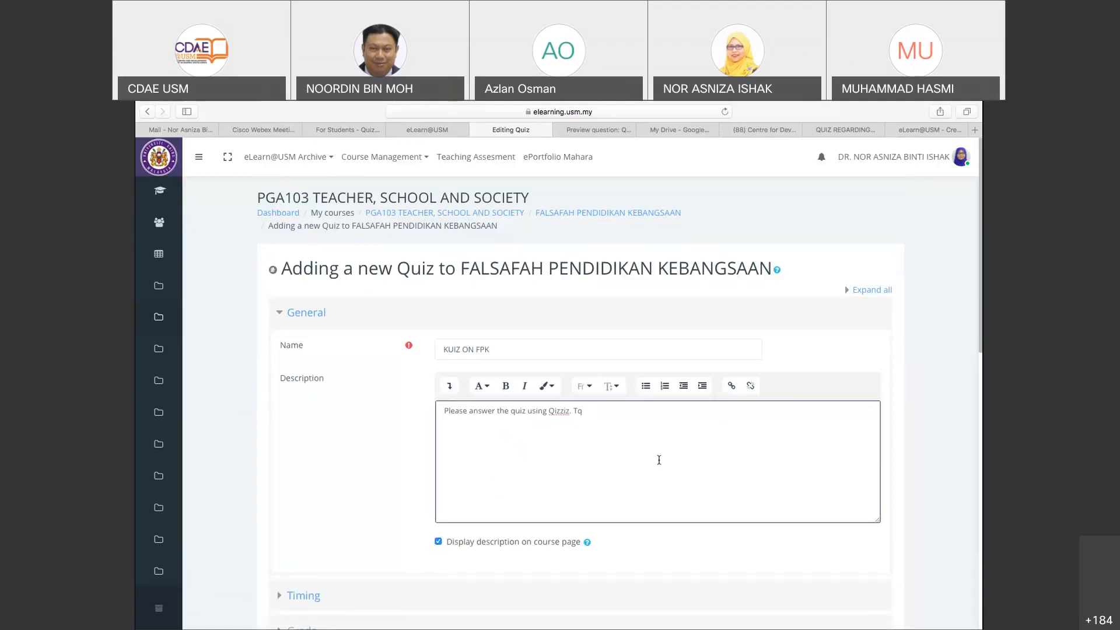
{"action": "left_click", "coordinate": [449, 387]}
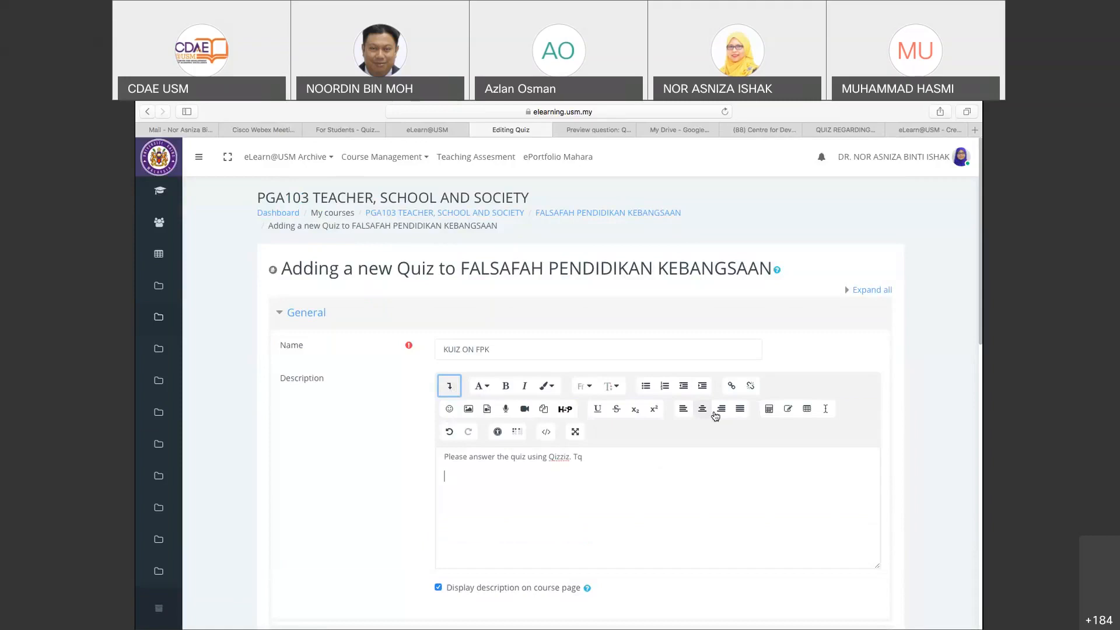
{"action": "left_click", "coordinate": [732, 387]}
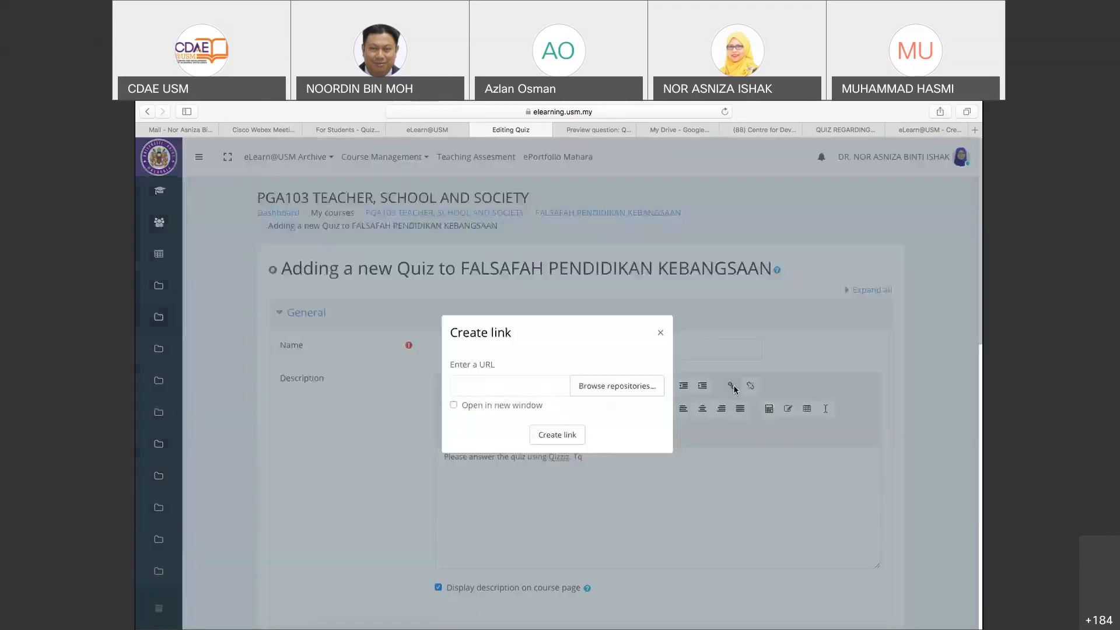
{"action": "left_click", "coordinate": [508, 386]}
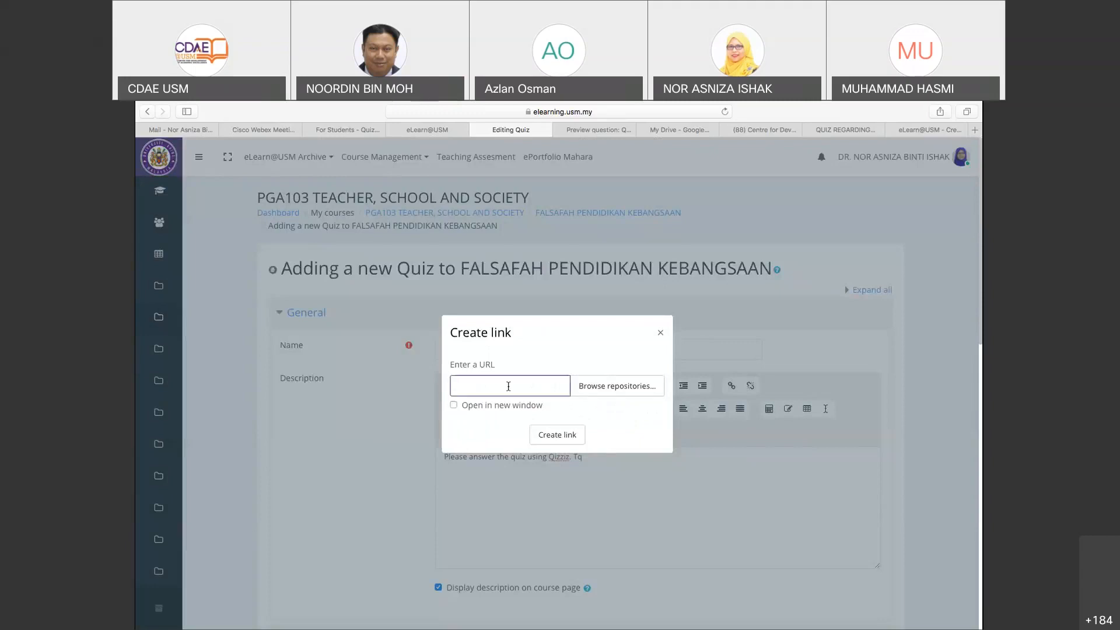
{"action": "key", "text": "super+v"}
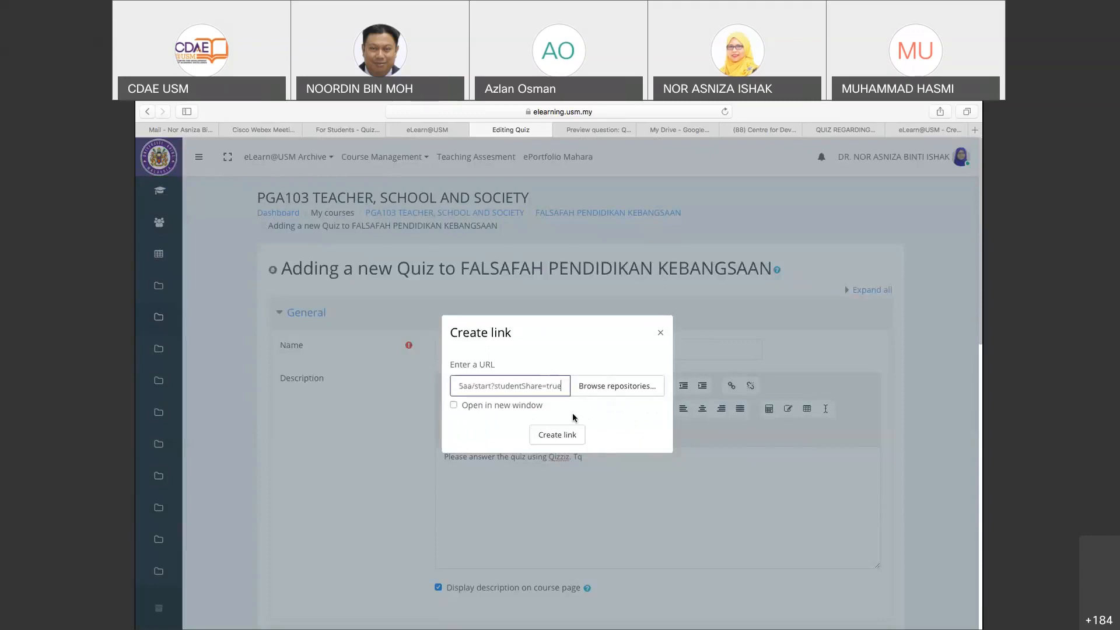
{"action": "left_click", "coordinate": [560, 435]}
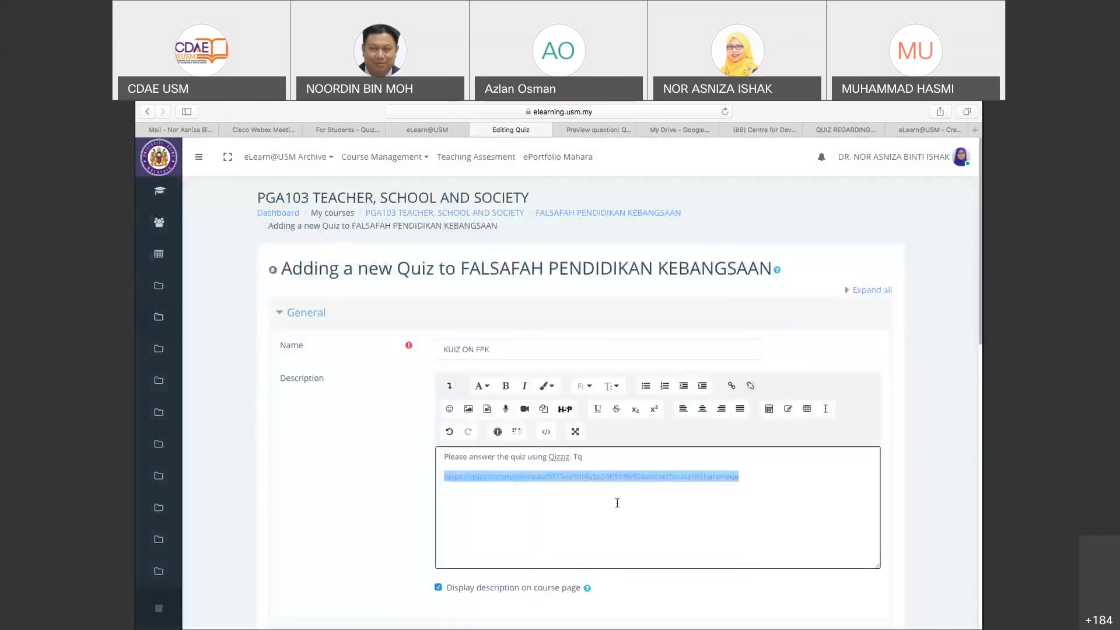
{"action": "left_click", "coordinate": [617, 502]}
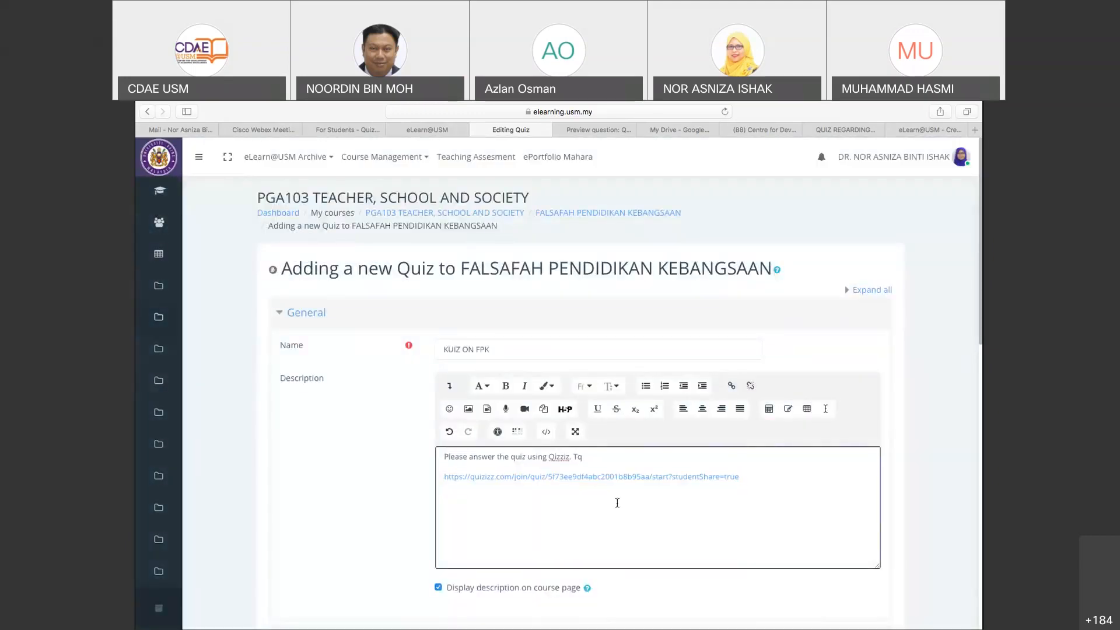
Save the new quiz and return to the course page
{"action": "scroll", "coordinate": [618, 503], "scroll_direction": "down", "scroll_amount": 2}
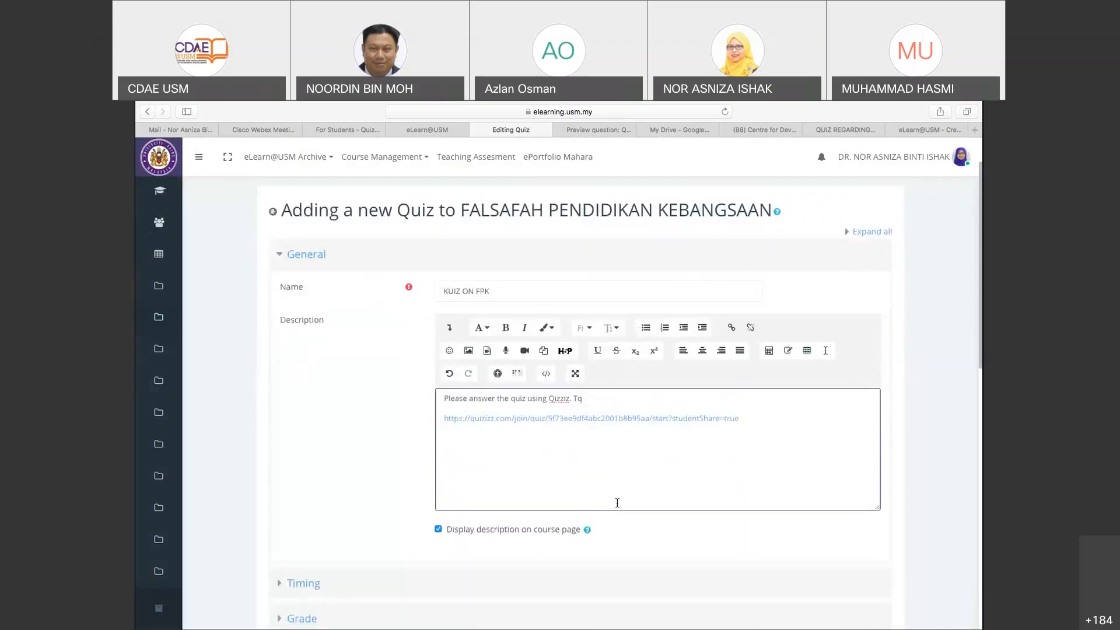
{"action": "scroll", "coordinate": [618, 503], "scroll_direction": "down", "scroll_amount": 10}
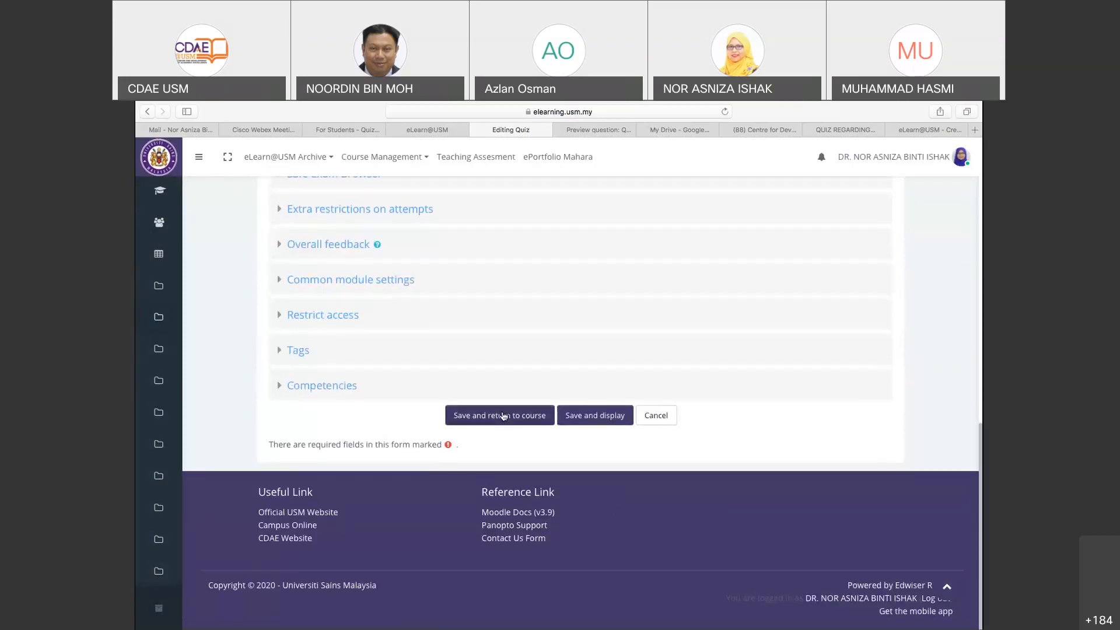
{"action": "left_click", "coordinate": [503, 416]}
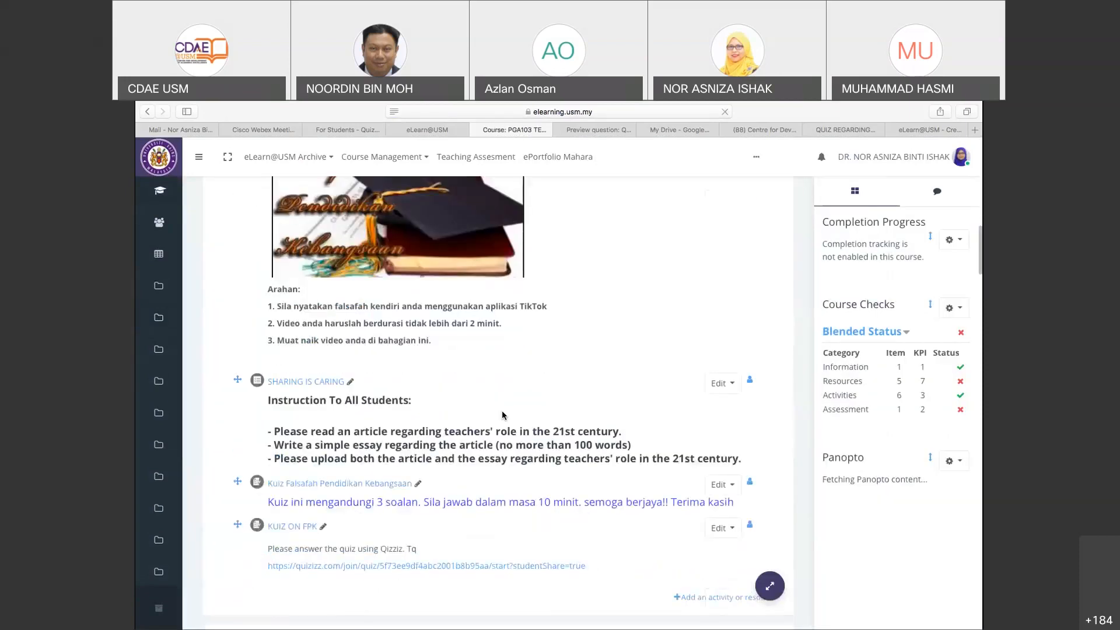
Test the Quizizz link under KUIZ ON FPK by starting the quiz, viewing its question, and exiting to the Quizizz home page
{"action": "scroll", "coordinate": [502, 414], "scroll_direction": "down", "scroll_amount": 2}
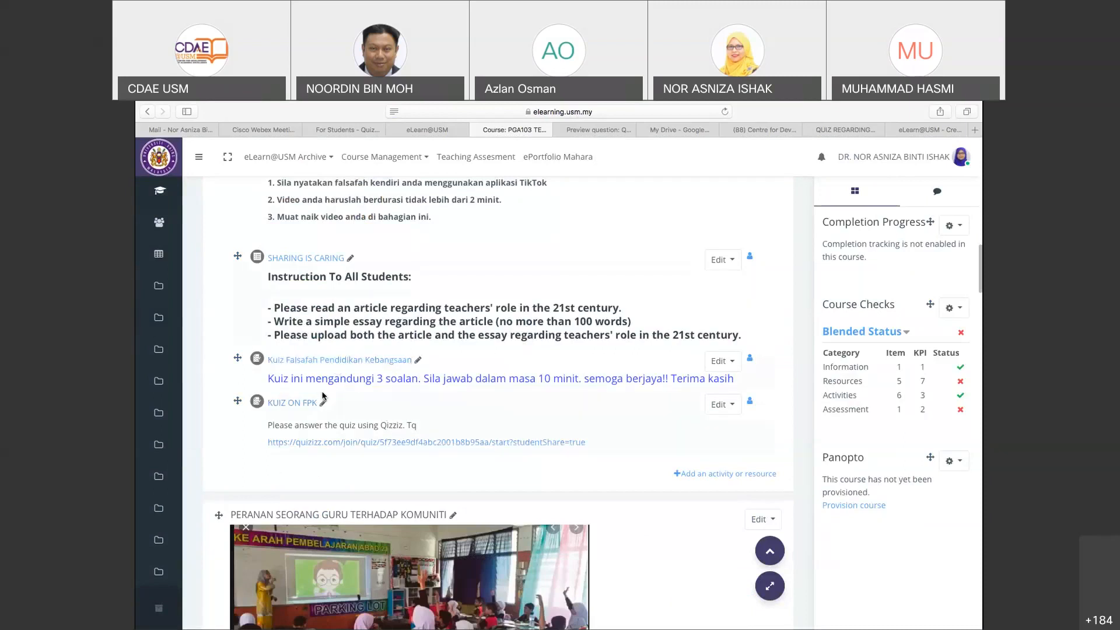
{"action": "left_click", "coordinate": [322, 445]}
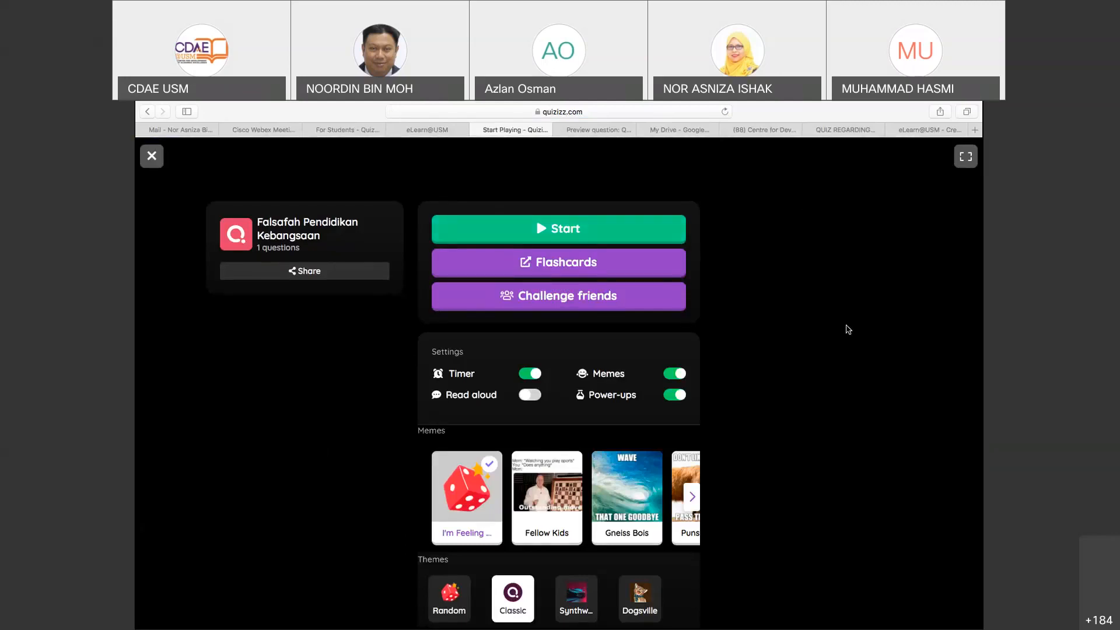
{"action": "left_click", "coordinate": [660, 232]}
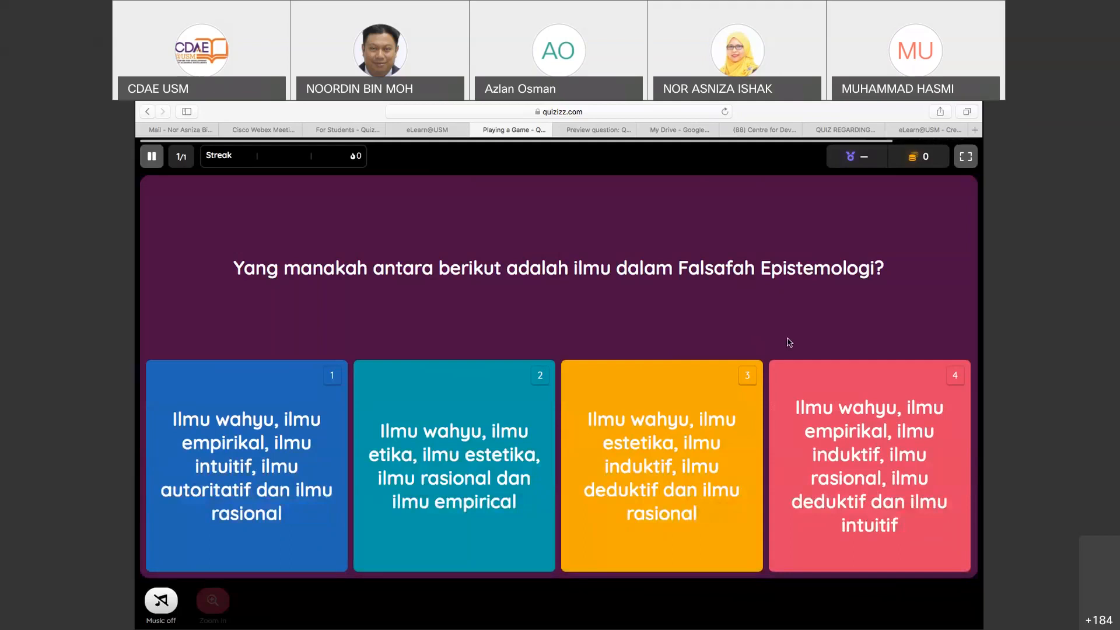
{"action": "left_click", "coordinate": [150, 157]}
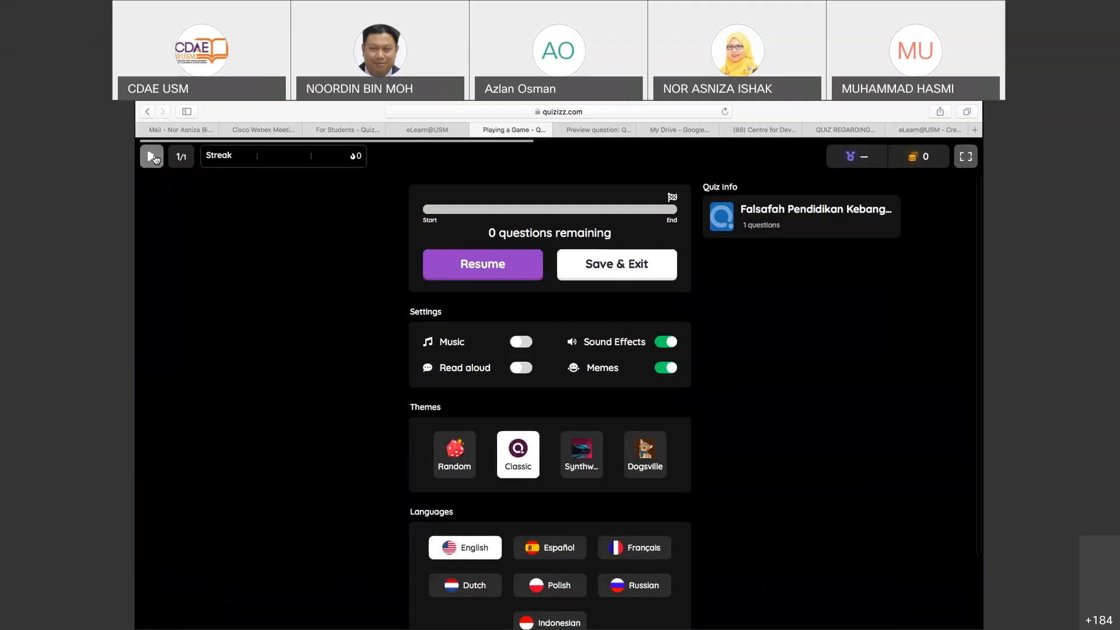
{"action": "left_click", "coordinate": [152, 156]}
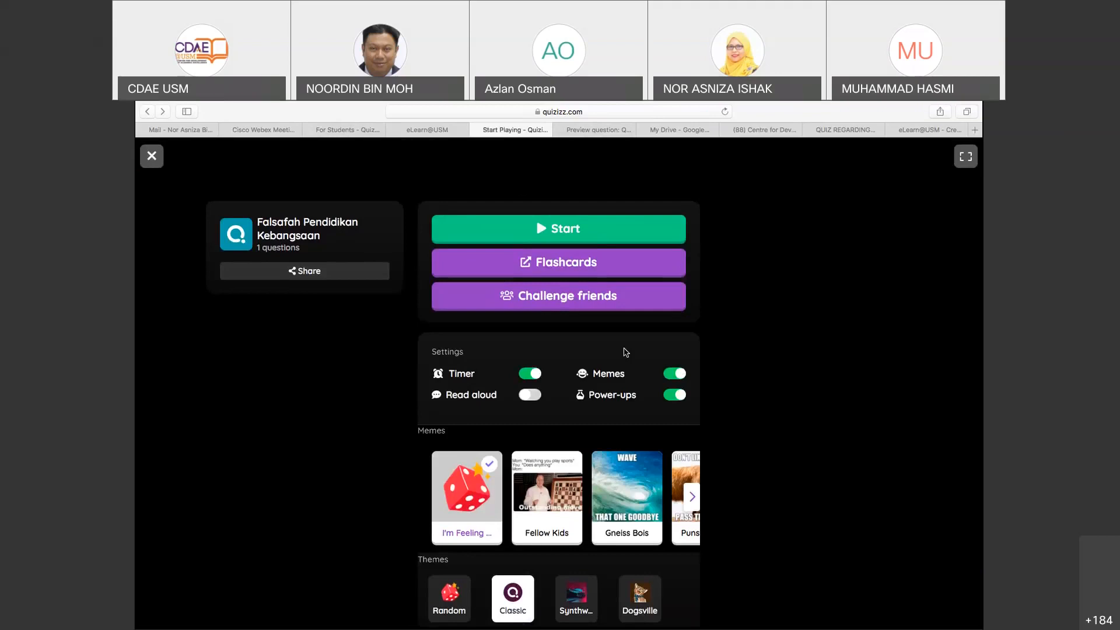
{"action": "left_click", "coordinate": [152, 157]}
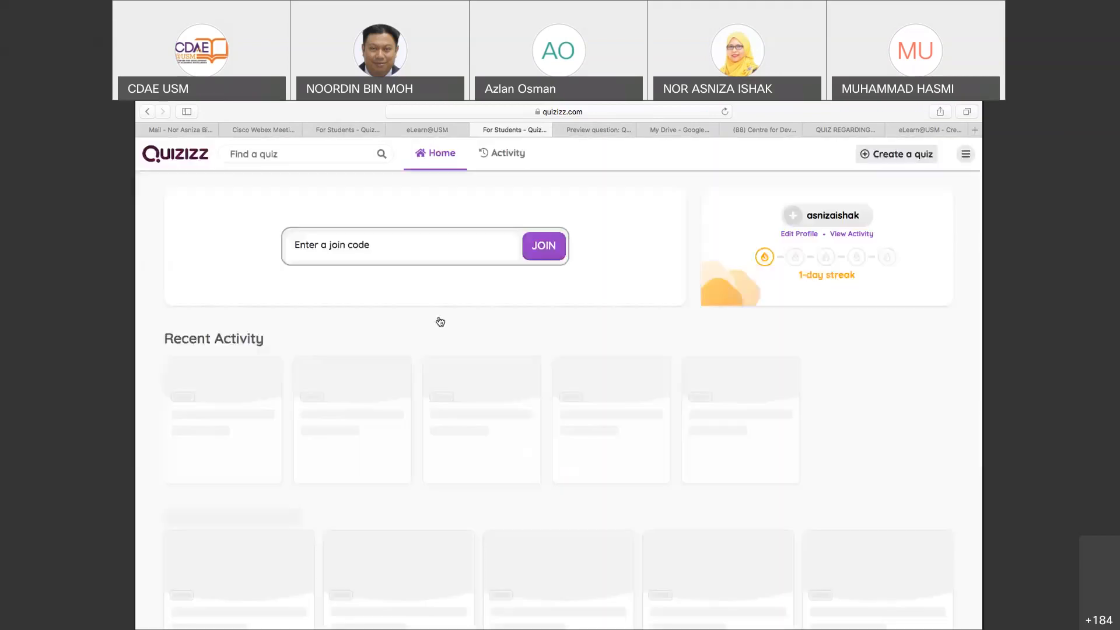
Review the eLearn@USM guide's instructions for creating an assessment in Google Form and embedding it into eLearn
{"action": "left_click", "coordinate": [919, 131]}
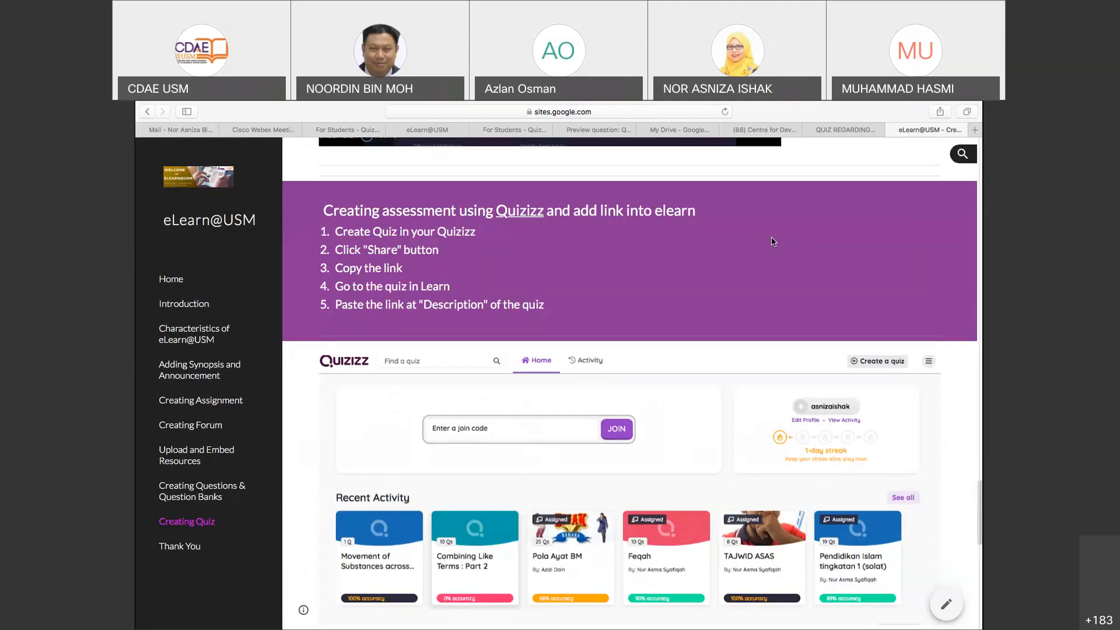
{"action": "scroll", "coordinate": [772, 242], "scroll_direction": "down", "scroll_amount": 4}
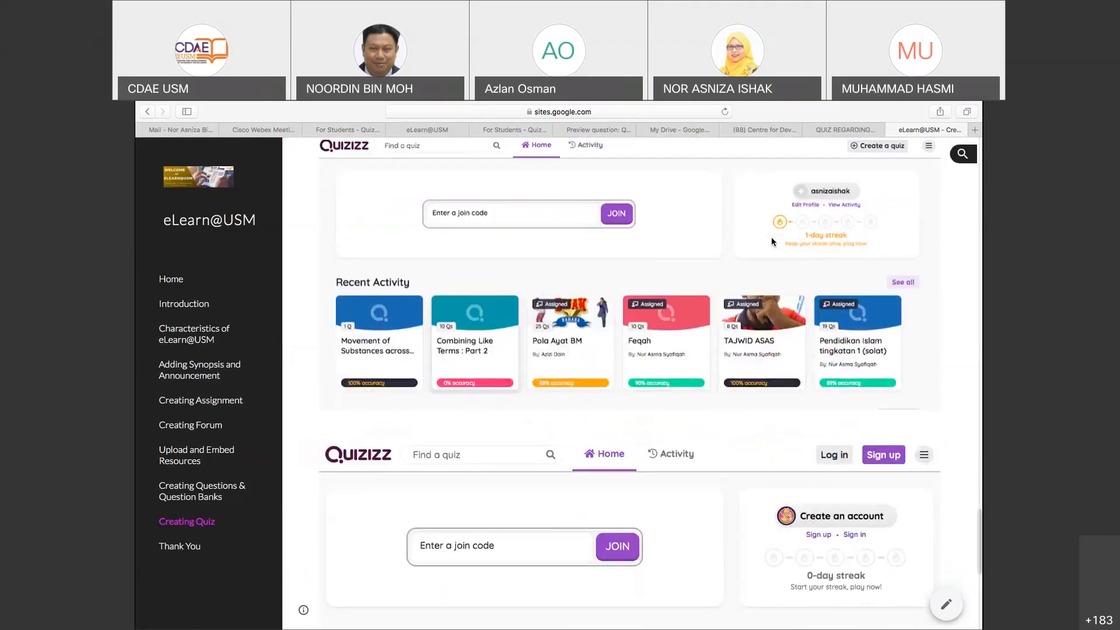
{"action": "scroll", "coordinate": [771, 237], "scroll_direction": "down", "scroll_amount": 8}
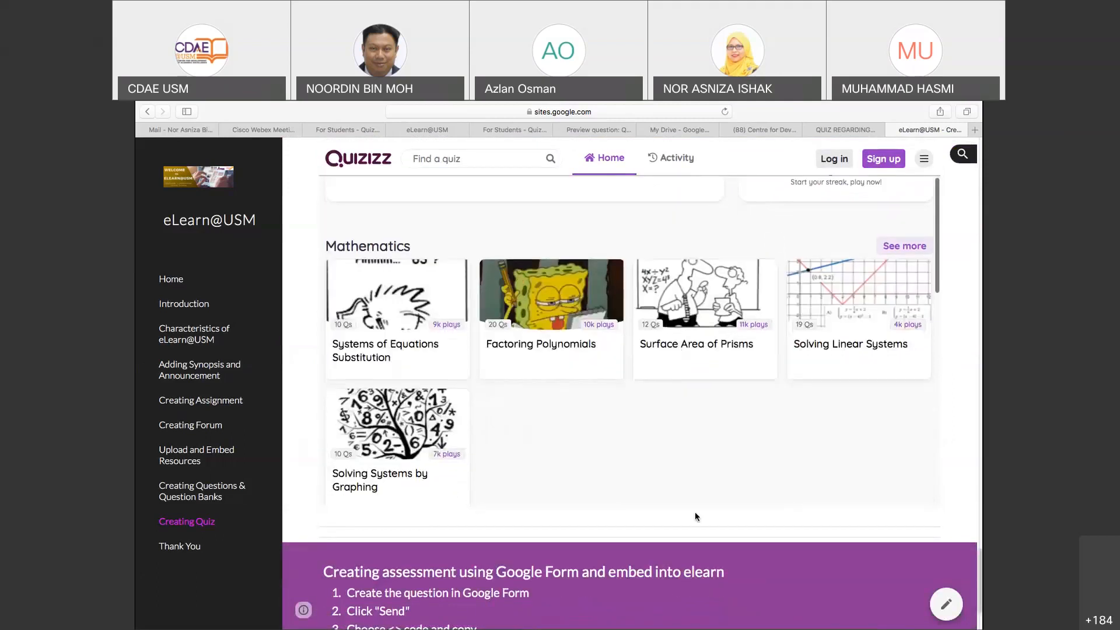
{"action": "scroll", "coordinate": [688, 551], "scroll_direction": "down", "scroll_amount": 2}
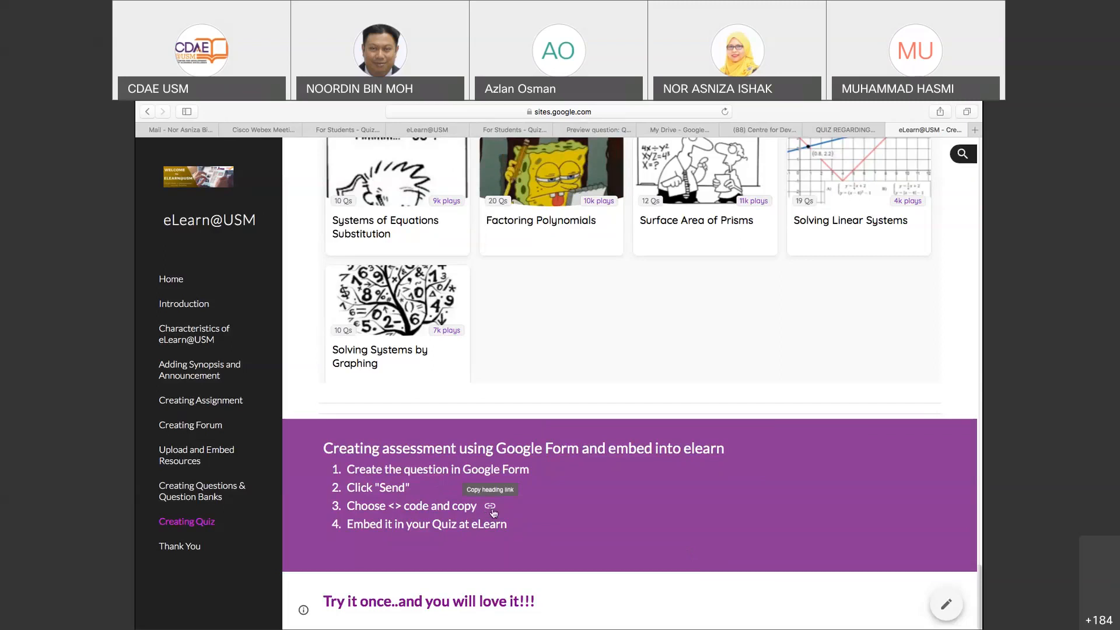
Examine the questions and answer options of the QUIZ REGARDING USM Google Form
{"action": "left_click", "coordinate": [840, 130]}
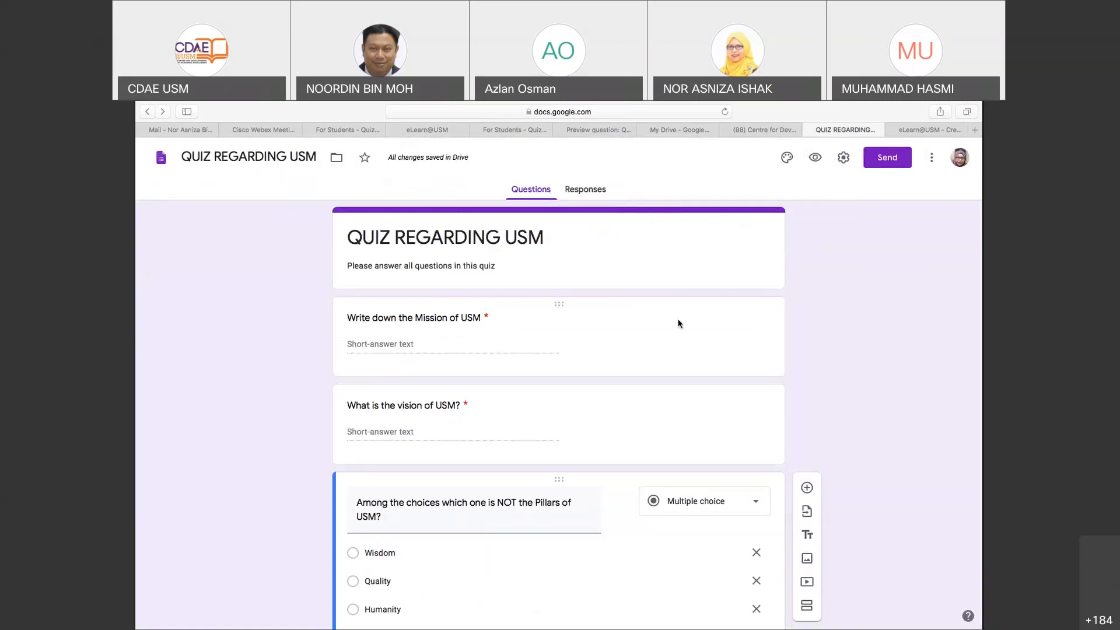
{"action": "scroll", "coordinate": [678, 323], "scroll_direction": "down", "scroll_amount": 2}
{"action": "scroll", "coordinate": [677, 323], "scroll_direction": "up", "scroll_amount": 1}
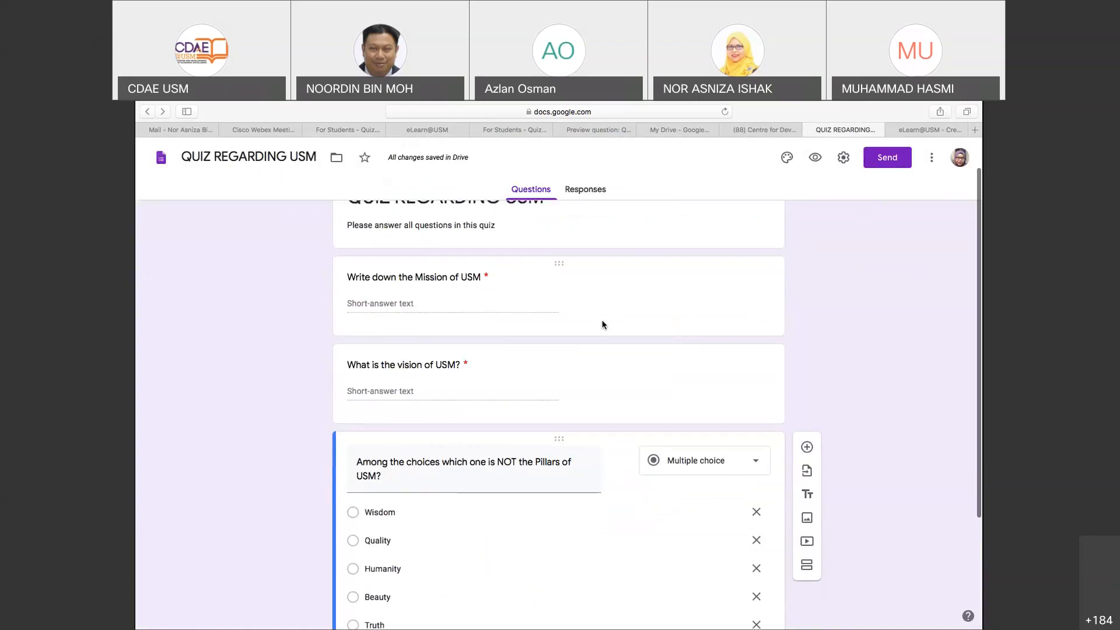
{"action": "scroll", "coordinate": [585, 322], "scroll_direction": "down", "scroll_amount": 2}
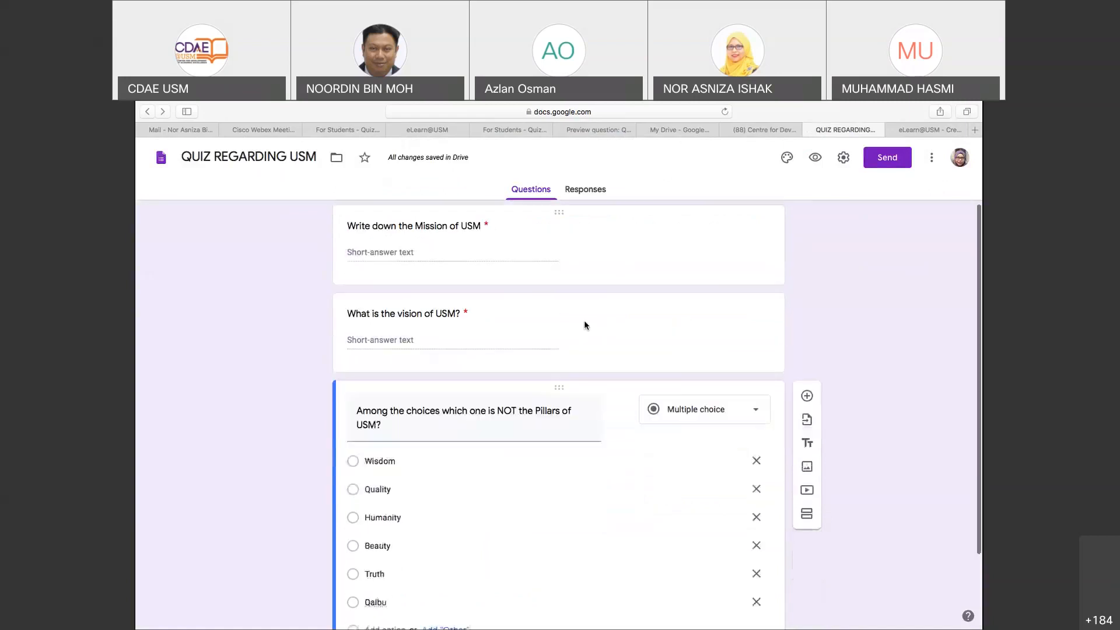
{"action": "scroll", "coordinate": [585, 324], "scroll_direction": "down", "scroll_amount": 3}
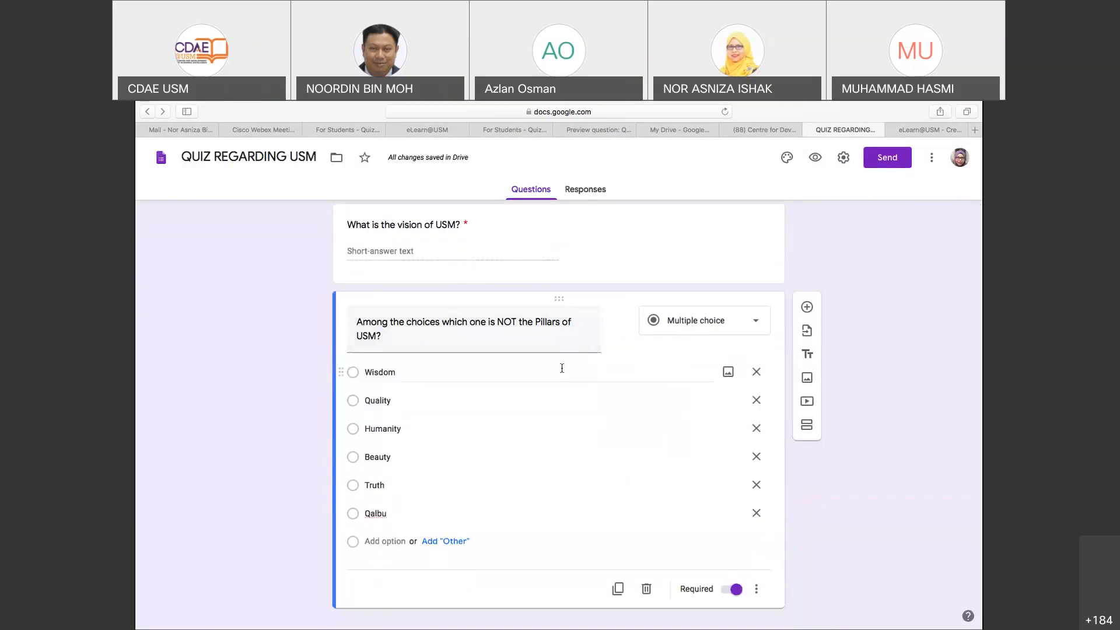
{"action": "scroll", "coordinate": [562, 368], "scroll_direction": "down", "scroll_amount": 1}
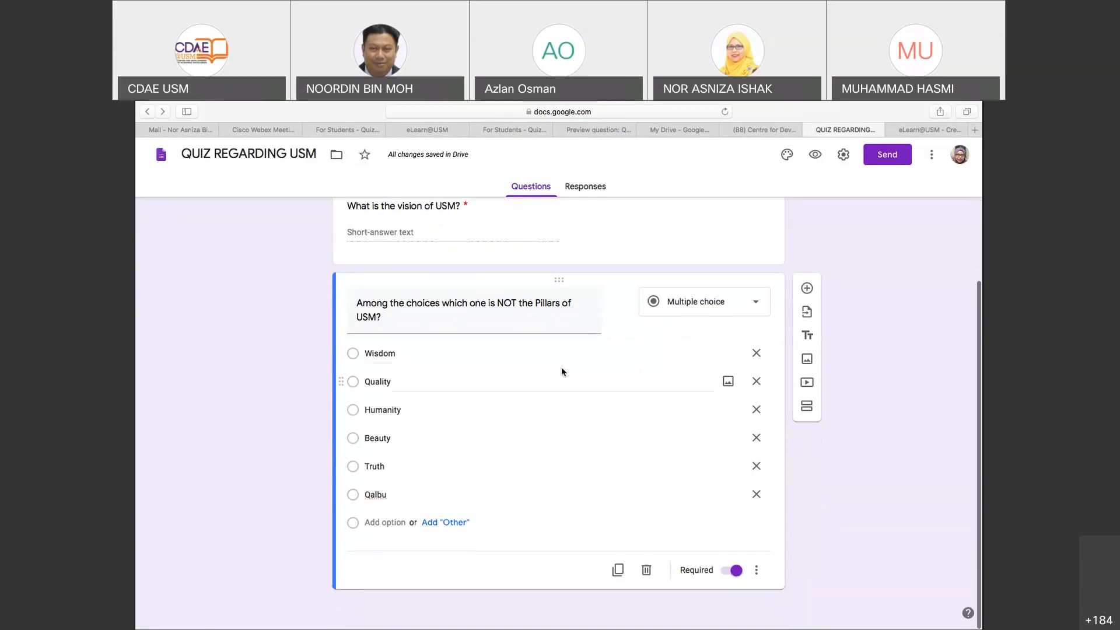
{"action": "scroll", "coordinate": [562, 368], "scroll_direction": "up", "scroll_amount": 5}
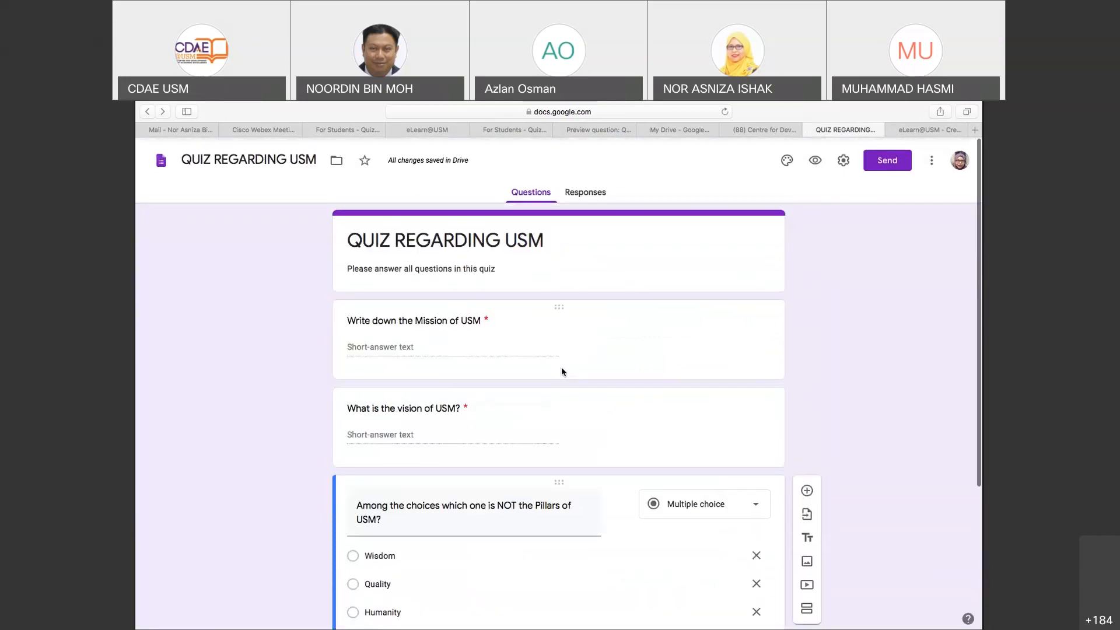
{"action": "scroll", "coordinate": [561, 368], "scroll_direction": "down", "scroll_amount": 1}
{"action": "scroll", "coordinate": [571, 337], "scroll_direction": "down", "scroll_amount": 3}
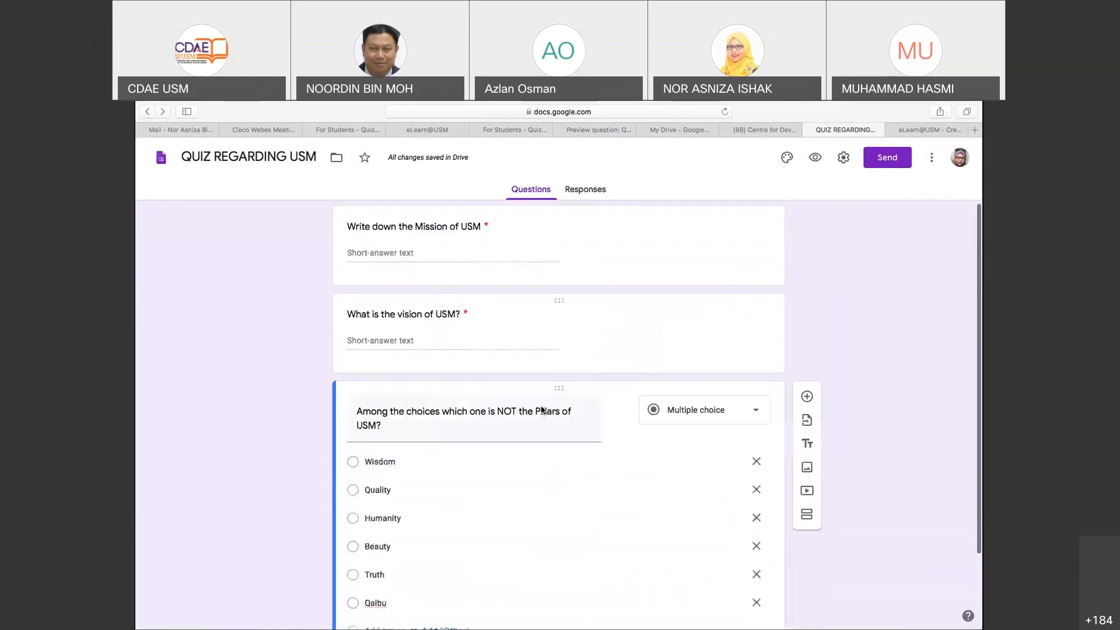
{"action": "scroll", "coordinate": [513, 507], "scroll_direction": "down", "scroll_amount": 2}
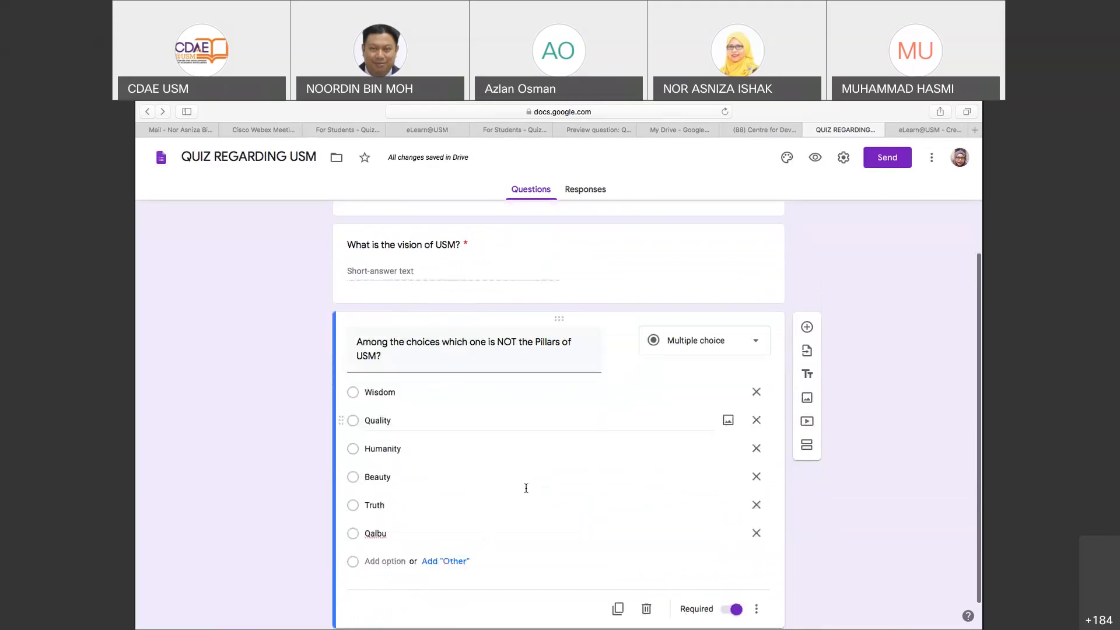
{"action": "scroll", "coordinate": [525, 486], "scroll_direction": "down", "scroll_amount": 1}
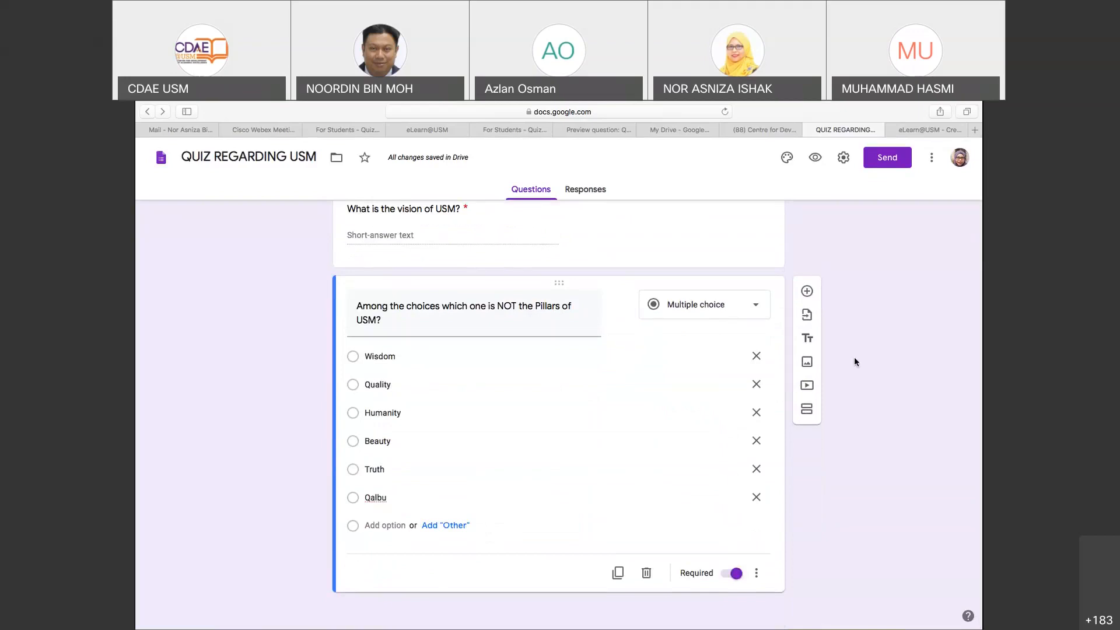
{"action": "scroll", "coordinate": [854, 358], "scroll_direction": "up", "scroll_amount": 2}
{"action": "scroll", "coordinate": [854, 361], "scroll_direction": "up", "scroll_amount": 2}
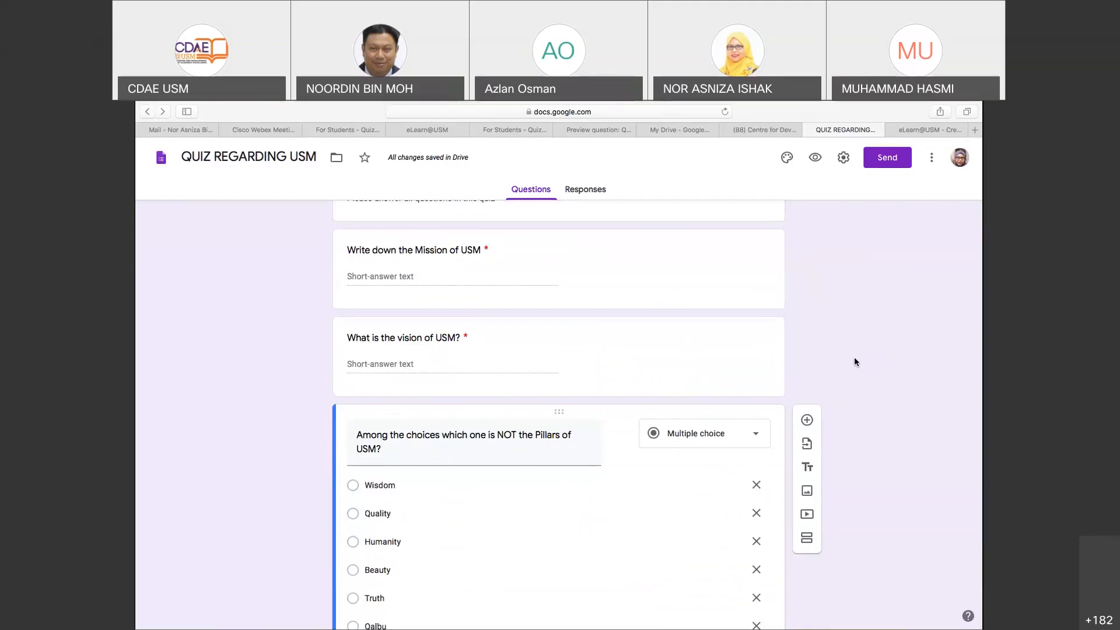
{"action": "scroll", "coordinate": [854, 362], "scroll_direction": "up", "scroll_amount": 2}
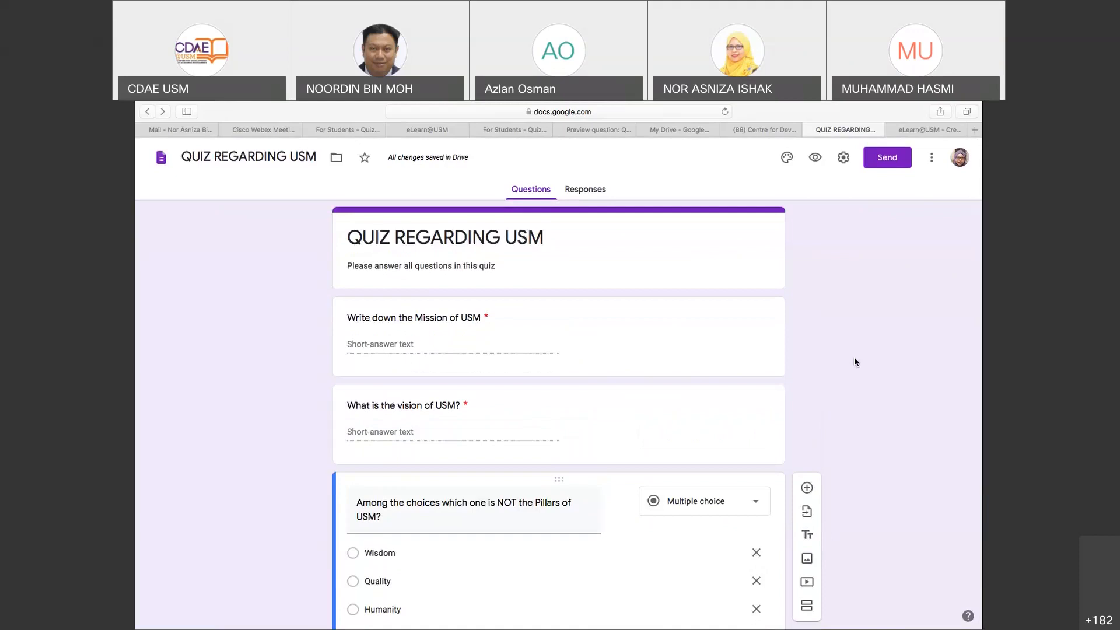
Copy the embed HTML code of the QUIZ REGARDING USM form from its send options
{"action": "left_click", "coordinate": [884, 165]}
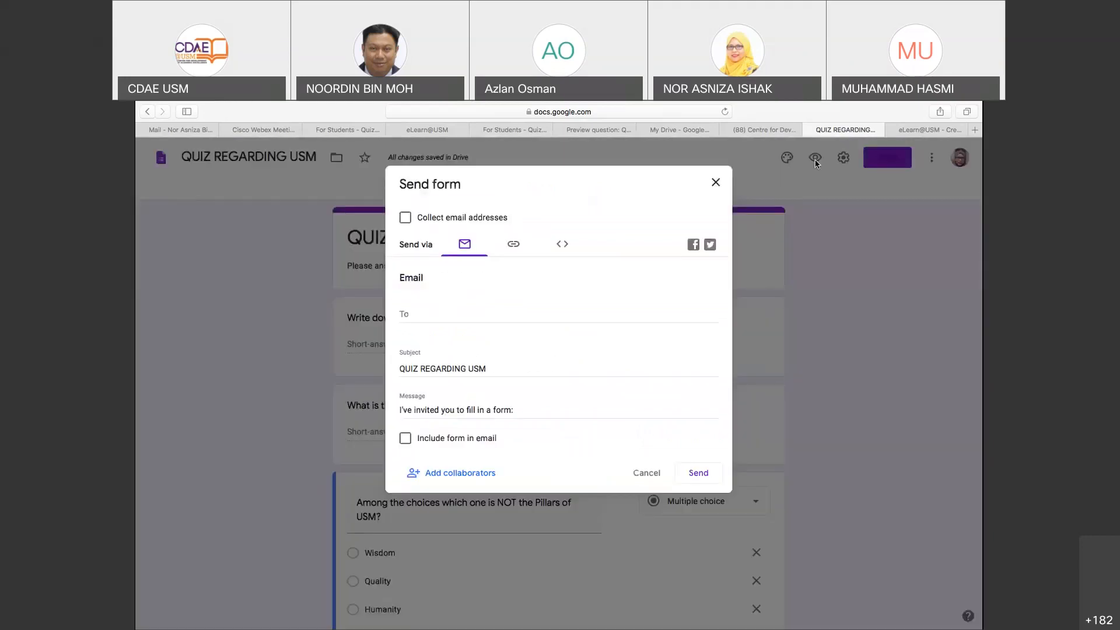
{"action": "left_click", "coordinate": [564, 246]}
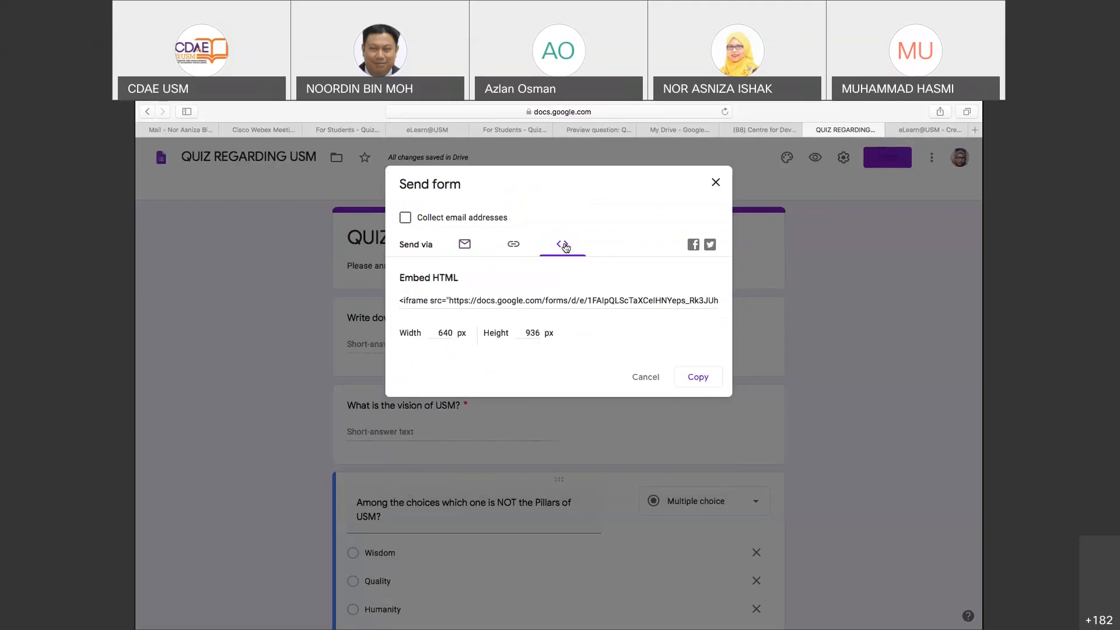
{"action": "left_click", "coordinate": [696, 379]}
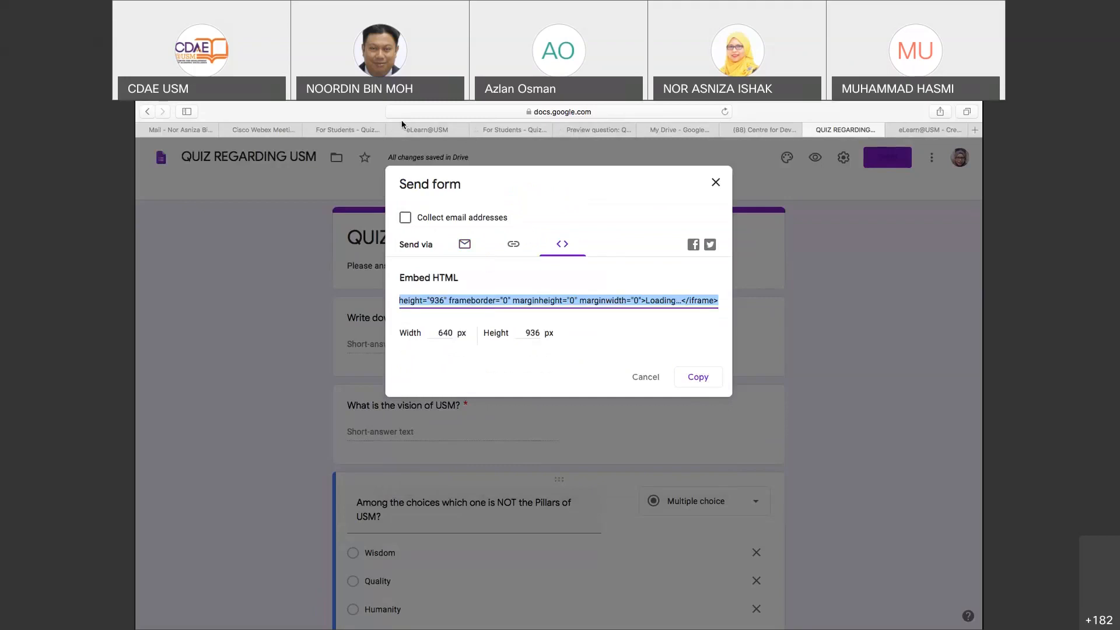
{"action": "left_click", "coordinate": [528, 134]}
{"action": "left_click", "coordinate": [578, 131]}
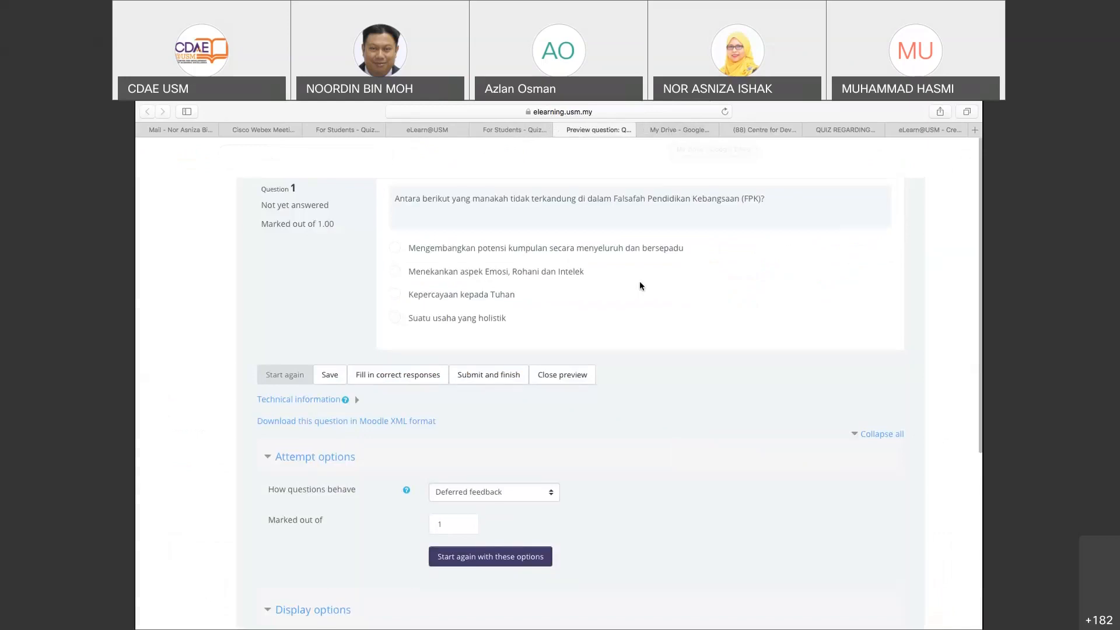
{"action": "left_click", "coordinate": [759, 133]}
{"action": "left_click", "coordinate": [683, 130]}
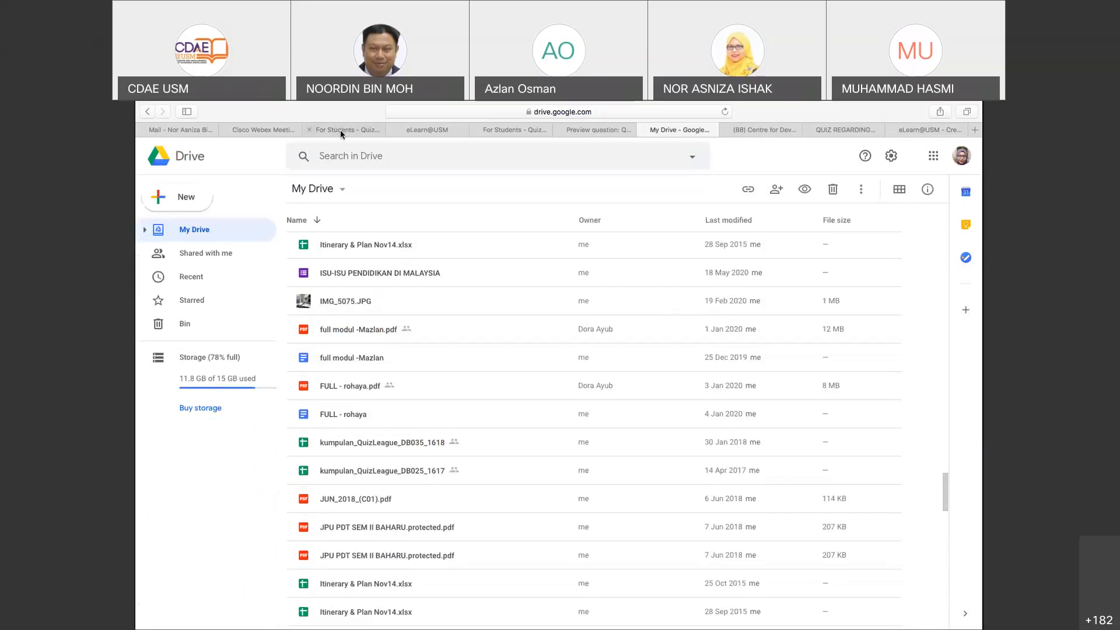
{"action": "left_click", "coordinate": [340, 129]}
{"action": "left_click", "coordinate": [146, 112]}
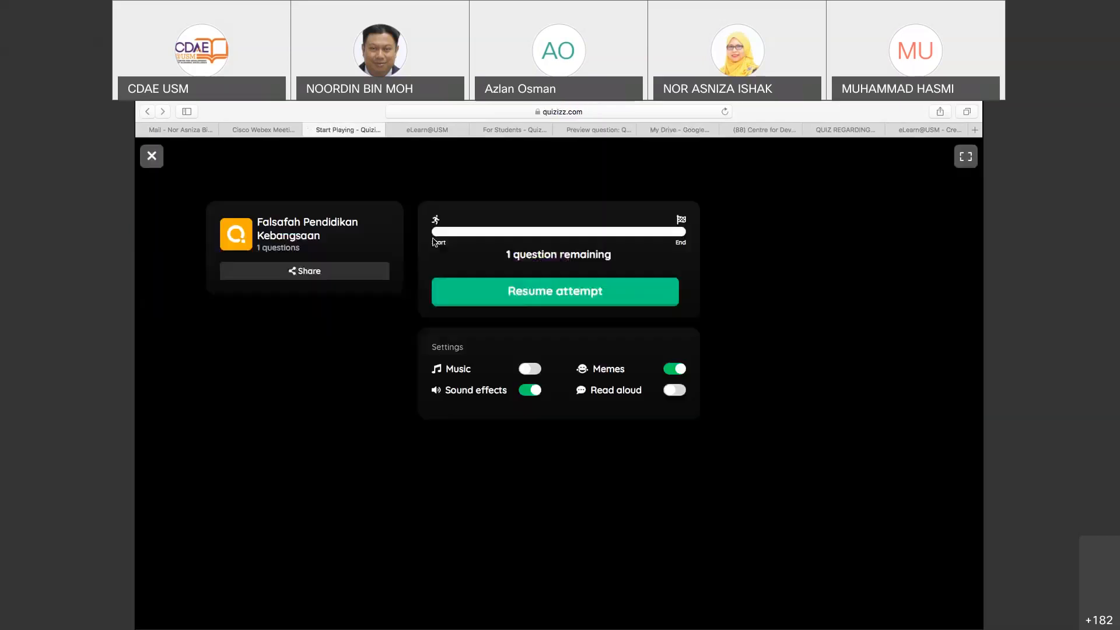
{"action": "left_click", "coordinate": [145, 113]}
Open elearning.usm.my in a new browser tab and enter the PGA103 TEACHER, SCHOOL AND SOCIETY course
{"action": "key", "text": "super+t"}
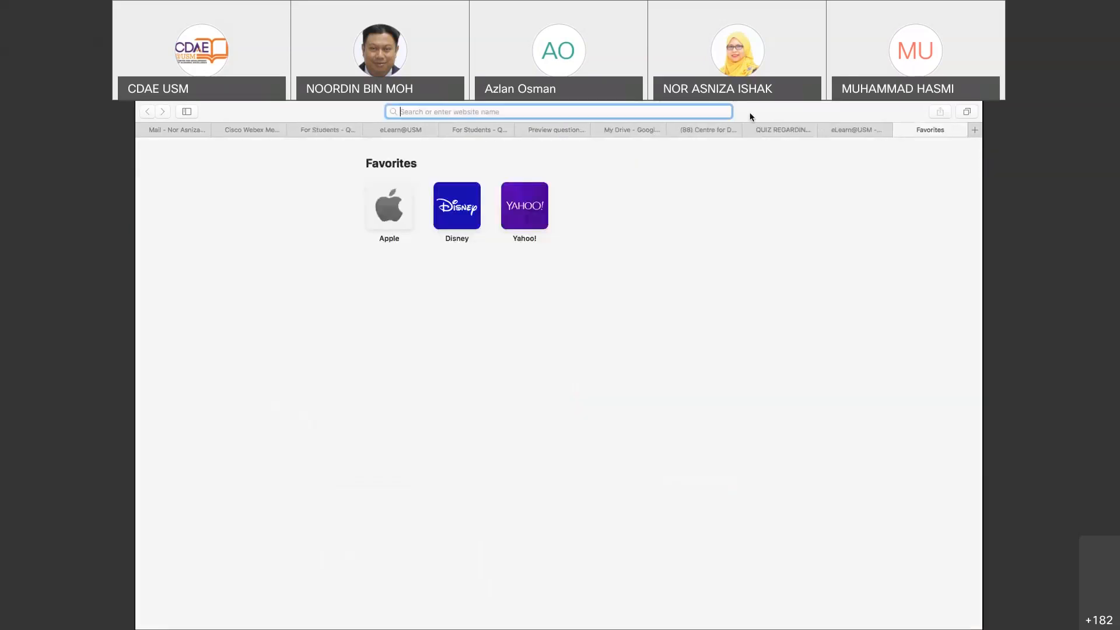
{"action": "type", "text": "elearning.usm.my"}
{"action": "key", "text": "Return"}
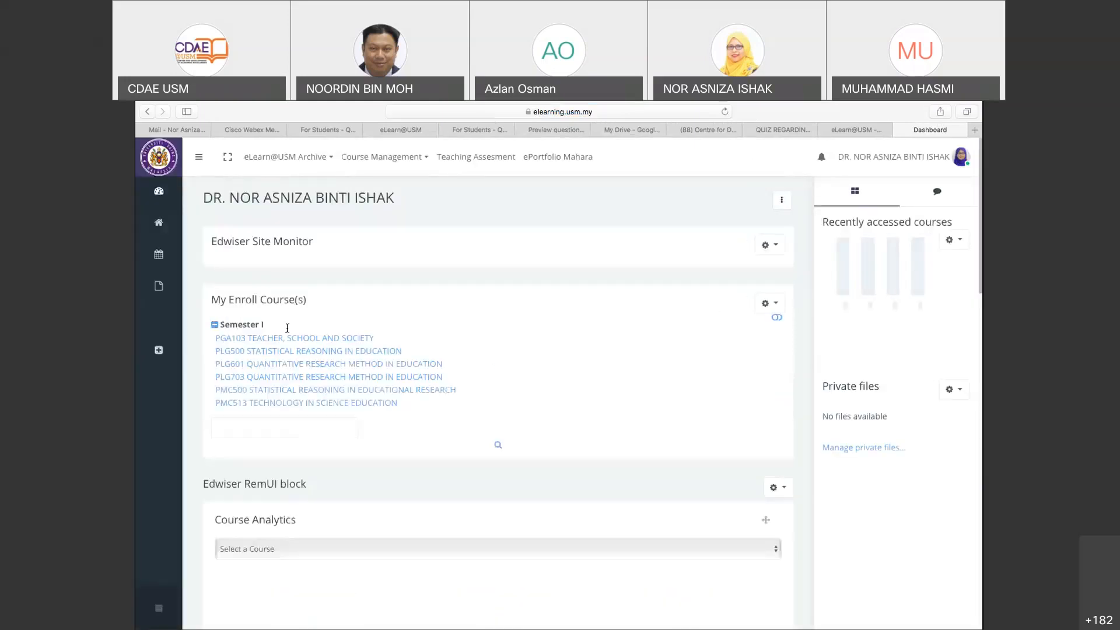
{"action": "left_click", "coordinate": [283, 338]}
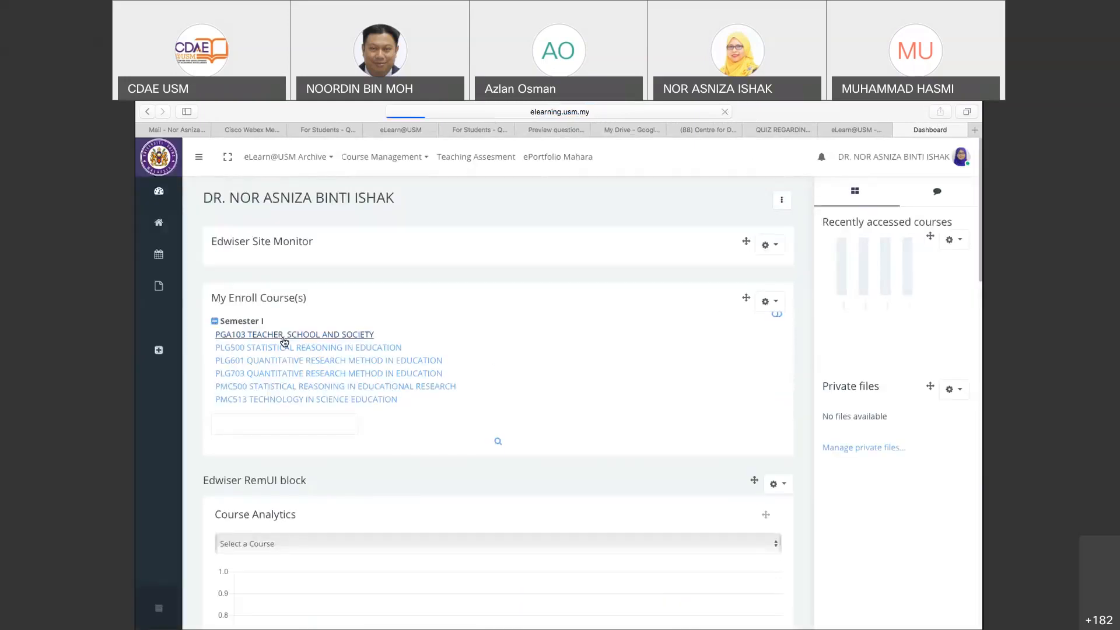
Add a new week section after the 4 January - 10 January section of the course
{"action": "scroll", "coordinate": [615, 375], "scroll_direction": "down", "scroll_amount": 5}
{"action": "scroll", "coordinate": [615, 375], "scroll_direction": "down", "scroll_amount": 2}
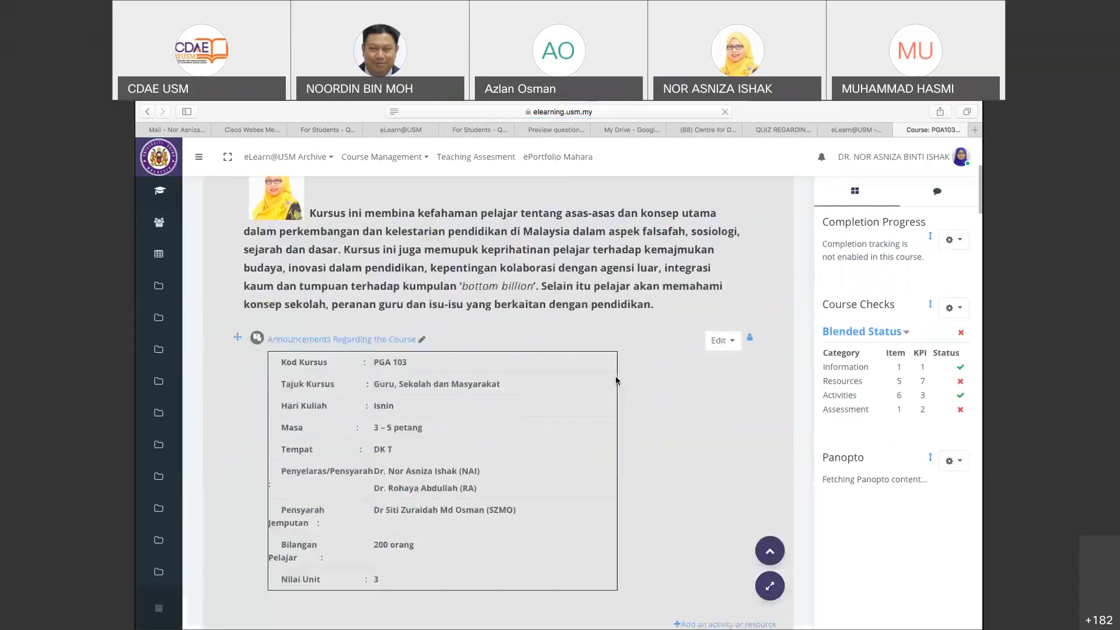
{"action": "scroll", "coordinate": [614, 381], "scroll_direction": "down", "scroll_amount": 2}
{"action": "scroll", "coordinate": [615, 381], "scroll_direction": "down", "scroll_amount": 3}
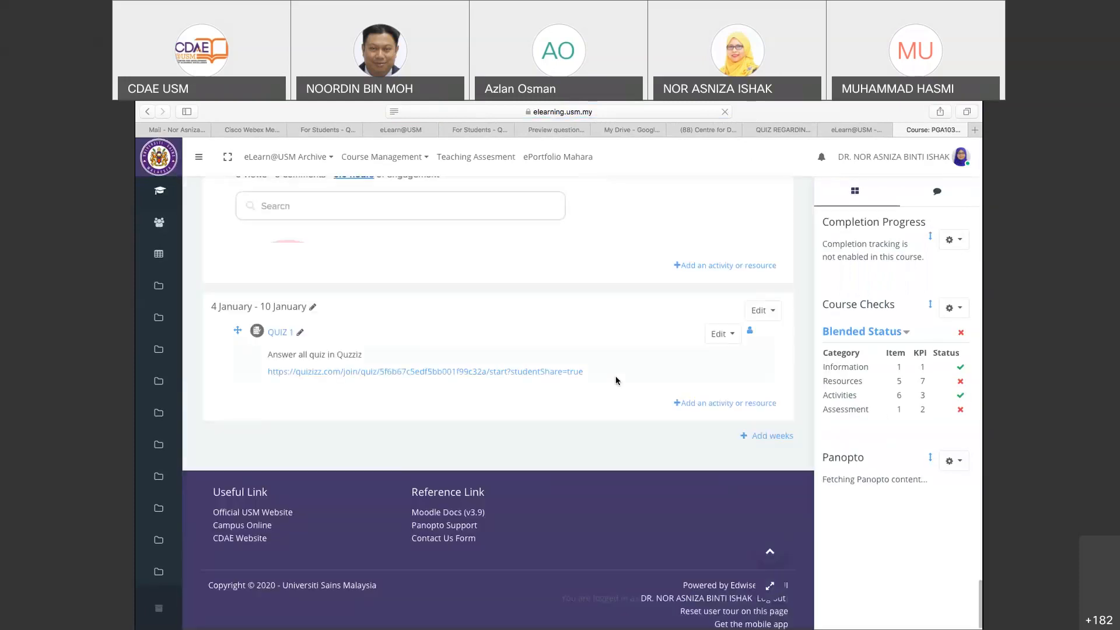
{"action": "scroll", "coordinate": [615, 380], "scroll_direction": "up", "scroll_amount": 2}
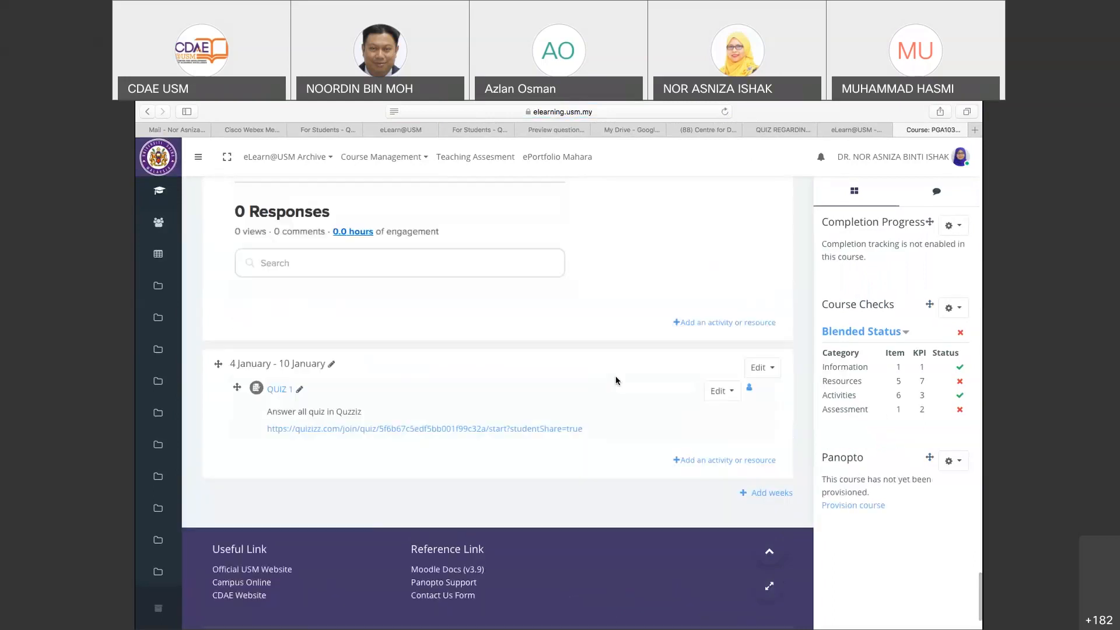
{"action": "scroll", "coordinate": [615, 380], "scroll_direction": "down", "scroll_amount": 2}
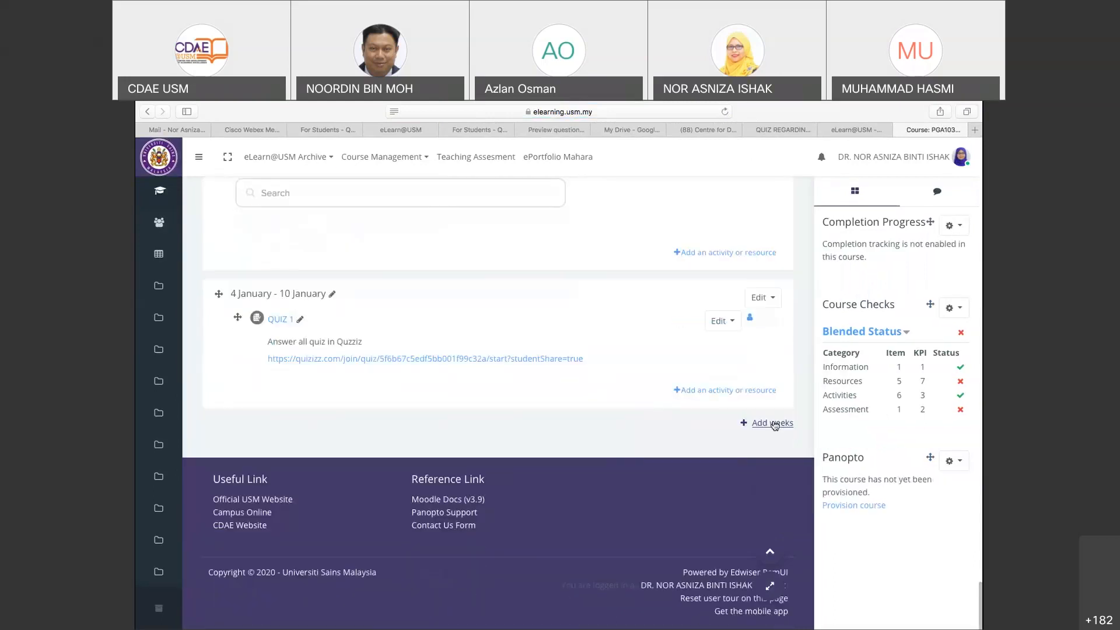
{"action": "left_click", "coordinate": [773, 424]}
{"action": "left_click", "coordinate": [636, 255]}
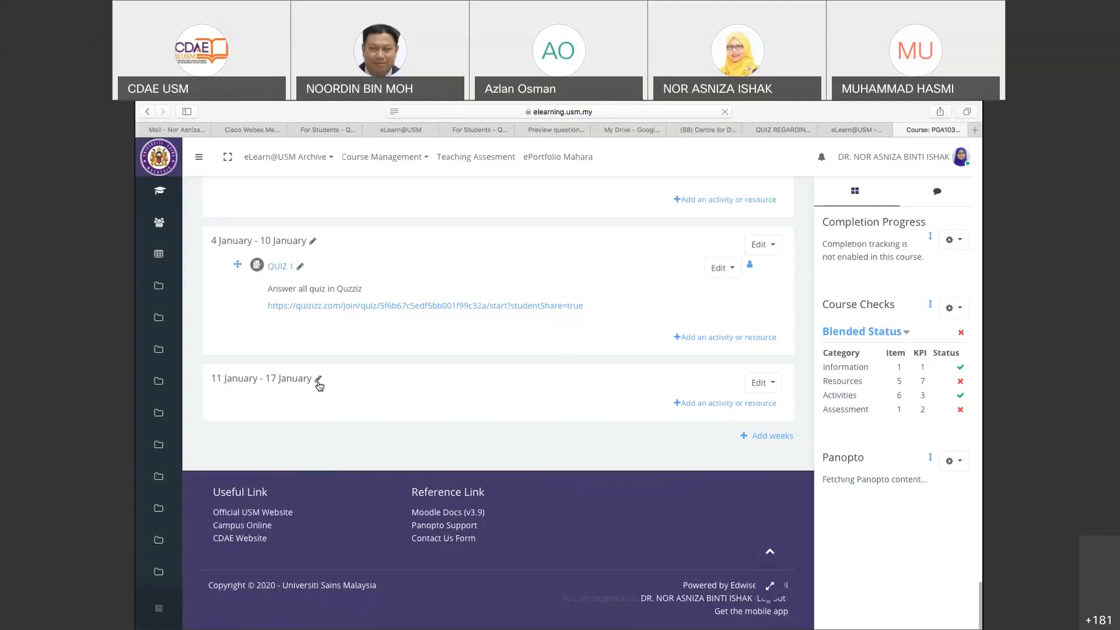
Rename the 11 January - 17 January section as KNOWING USM
{"action": "left_click", "coordinate": [318, 380]}
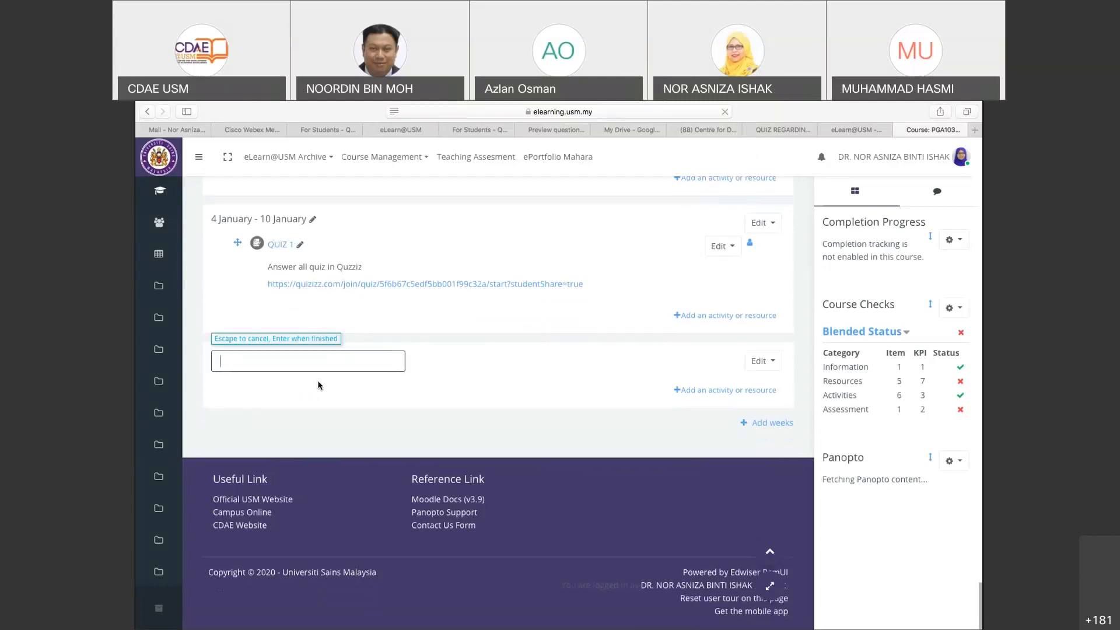
{"action": "type", "text": "KNOWIN"}
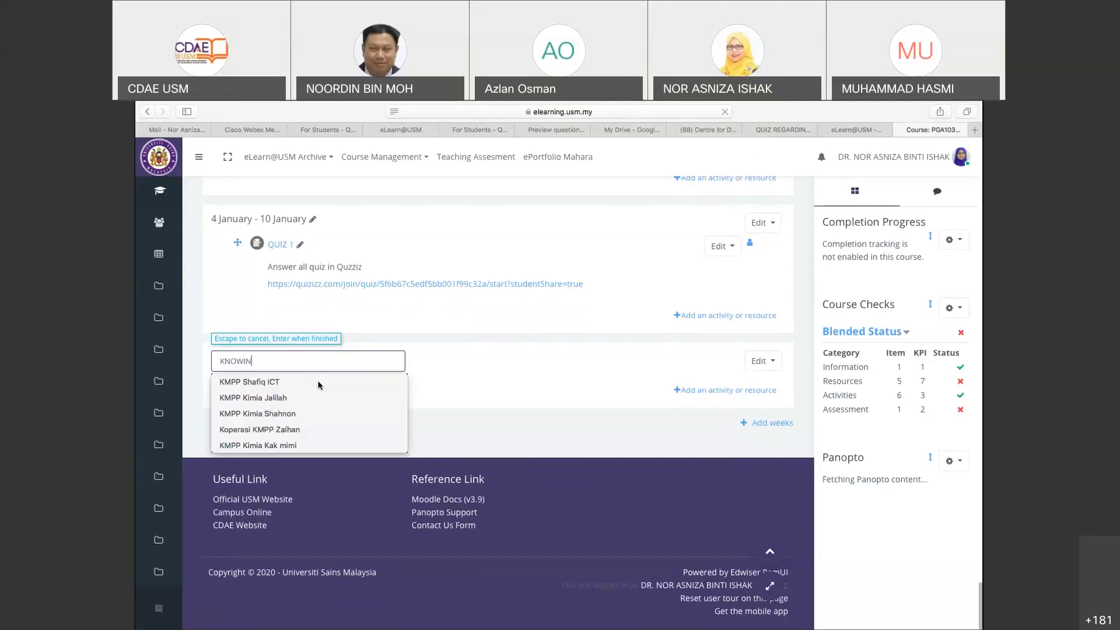
{"action": "type", "text": "G U"}
{"action": "key", "text": "Return"}
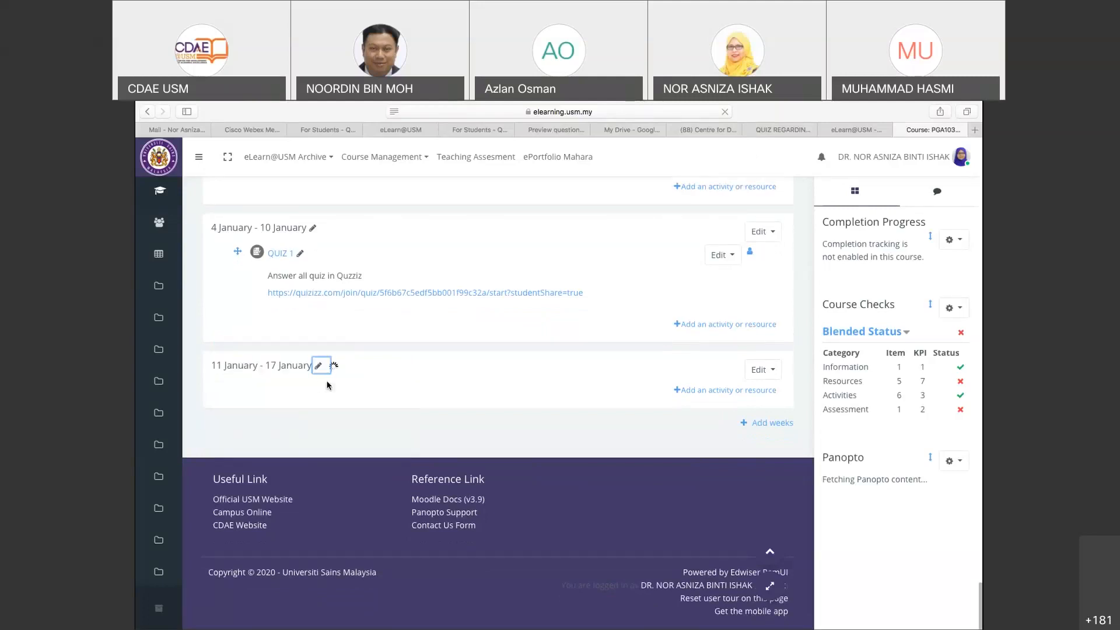
Add a Quiz activity named QUIZ ON USM to the KNOWING USM section
{"action": "left_click", "coordinate": [707, 390]}
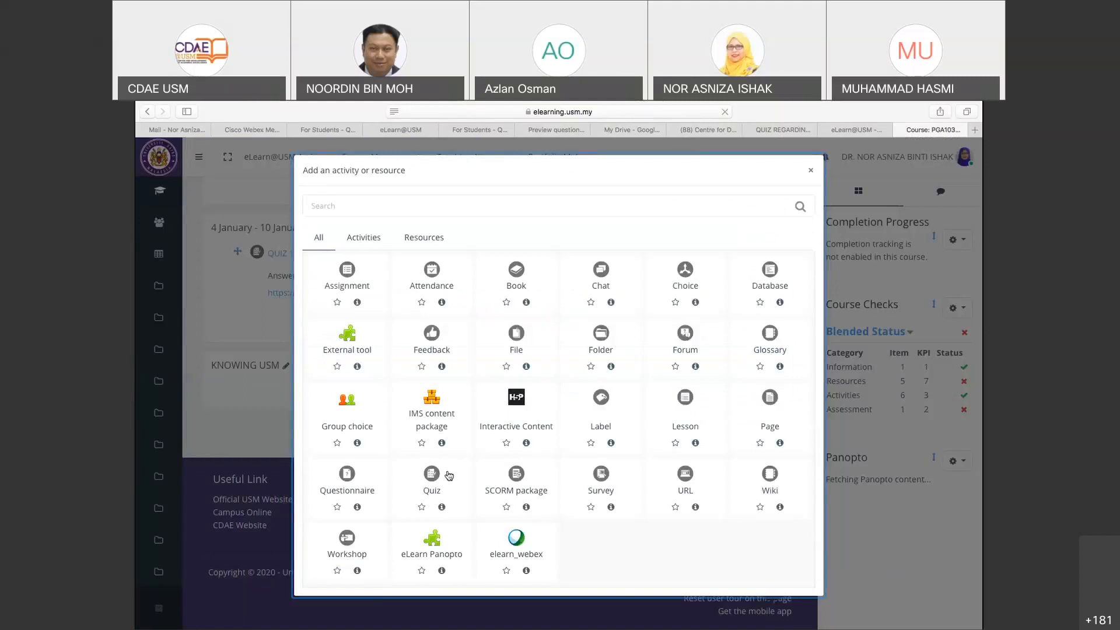
{"action": "left_click", "coordinate": [431, 473]}
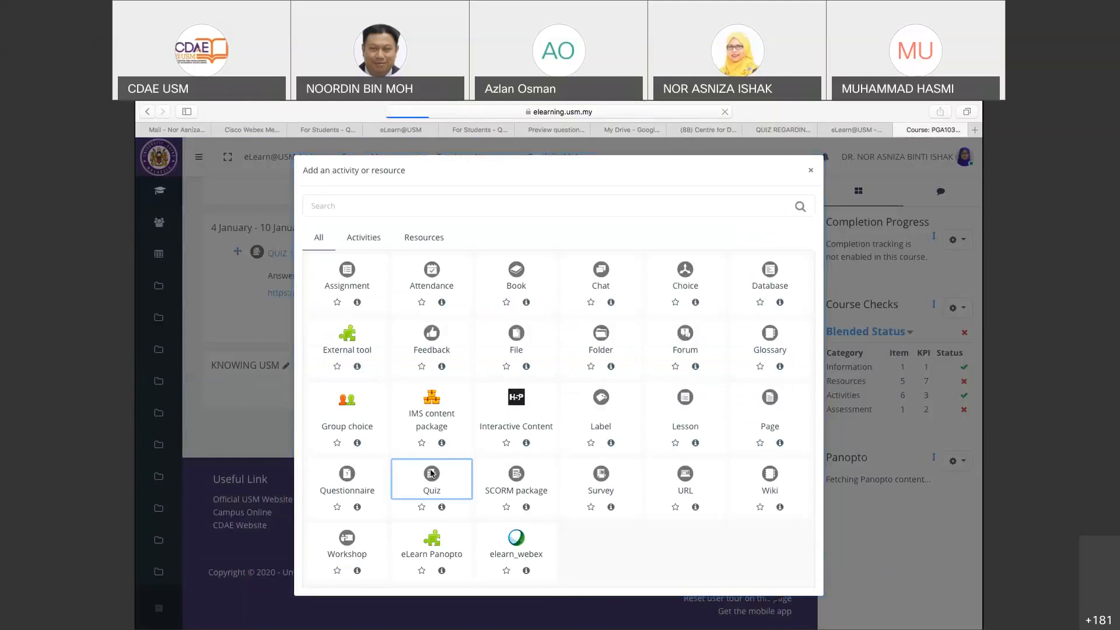
{"action": "left_click", "coordinate": [513, 339]}
{"action": "type", "text": "QU"}
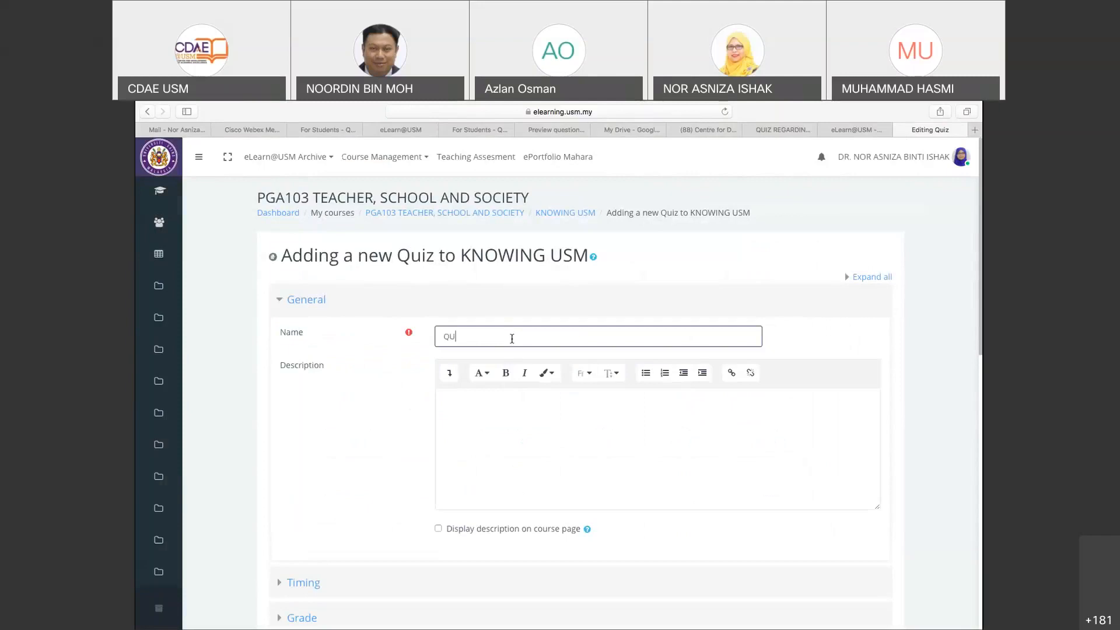
{"action": "type", "text": "IZ ON USM"}
Enter "Please answer the questions from the Google Form" as the quiz description
{"action": "left_click", "coordinate": [526, 402]}
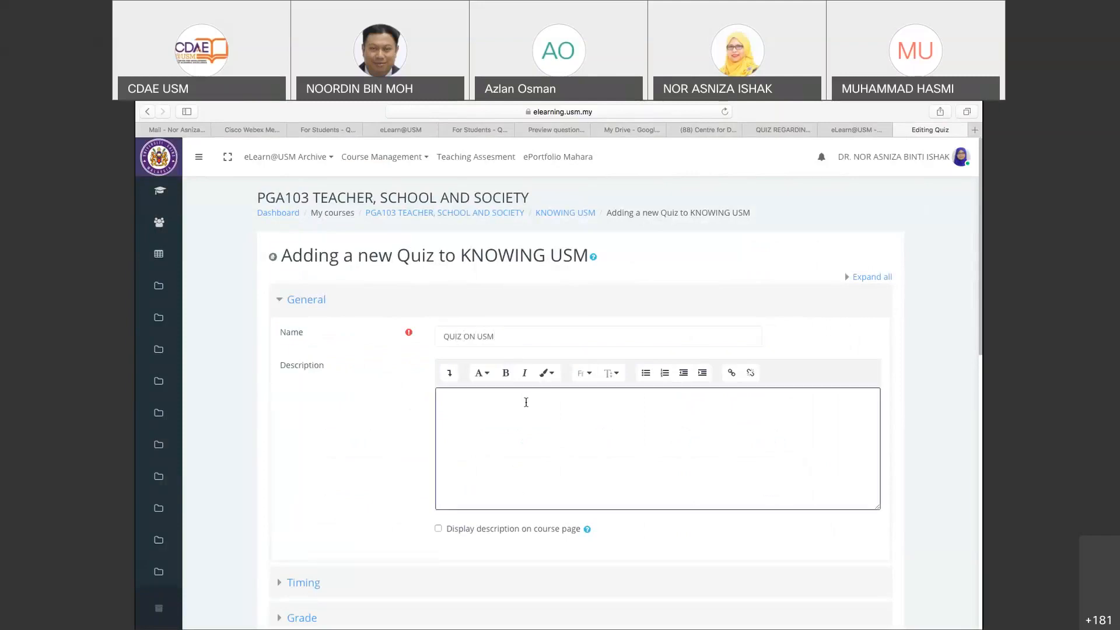
{"action": "type", "text": "Please answer the questions from the "}
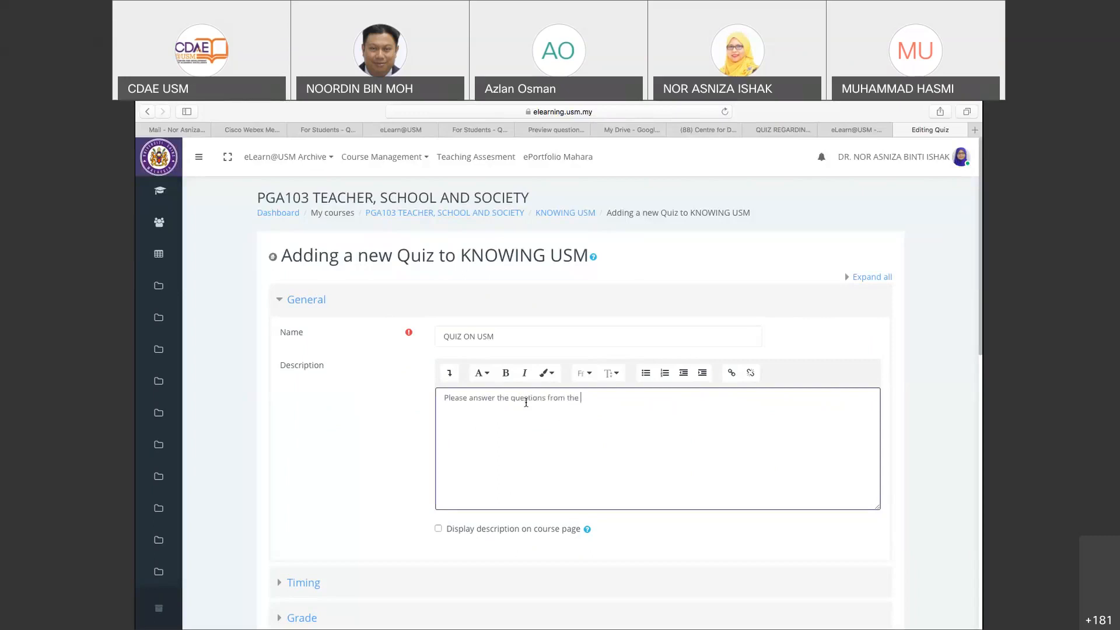
{"action": "type", "text": "Google Foe"}
{"action": "type", "text": "m"}
{"action": "key", "text": "BackSpace"}
{"action": "key", "text": "BackSpace"}
{"action": "type", "text": "rm"}
Insert the copied Google Form iframe embed code below the paragraph in the description's HTML source
{"action": "left_click", "coordinate": [448, 373]}
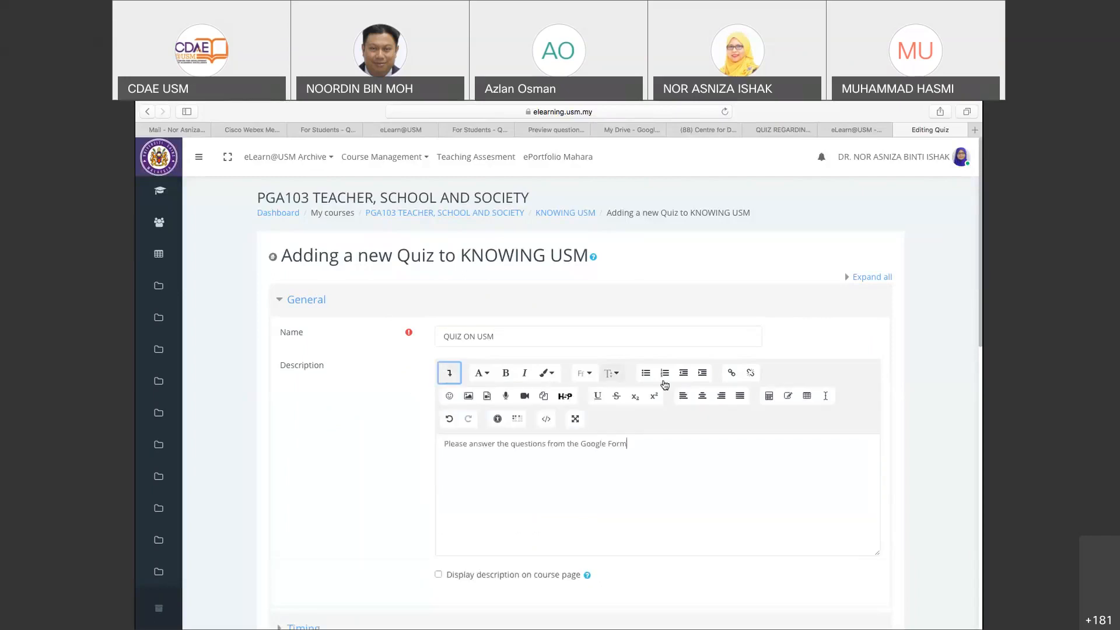
{"action": "left_click", "coordinate": [546, 420]}
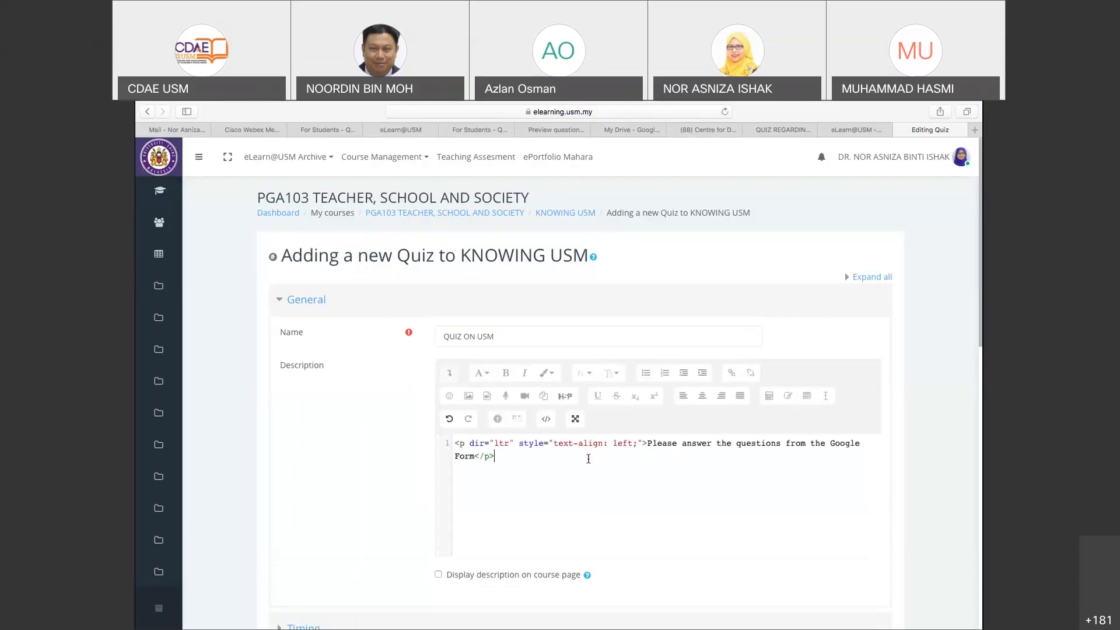
{"action": "key", "text": "Return"}
{"action": "key", "text": "Return"}
{"action": "type", "text": "<iframe src=\"https://docs.google.com/forms/d/e/1FAIpQLScTaXCeIHNYeps_Rk3JUh2cuaq5lsCmt8fAlDeblYhYqIzNGw/viewform?embedded=true\" width=\"640\" height=\"936\" frameborder=\"0\" marginheight=\"0\" marginwidth=\"0\">Loading…</iframe>"}
Enable displaying the description on the course page, then save the quiz and return to the course
{"action": "scroll", "coordinate": [588, 459], "scroll_direction": "down", "scroll_amount": 4}
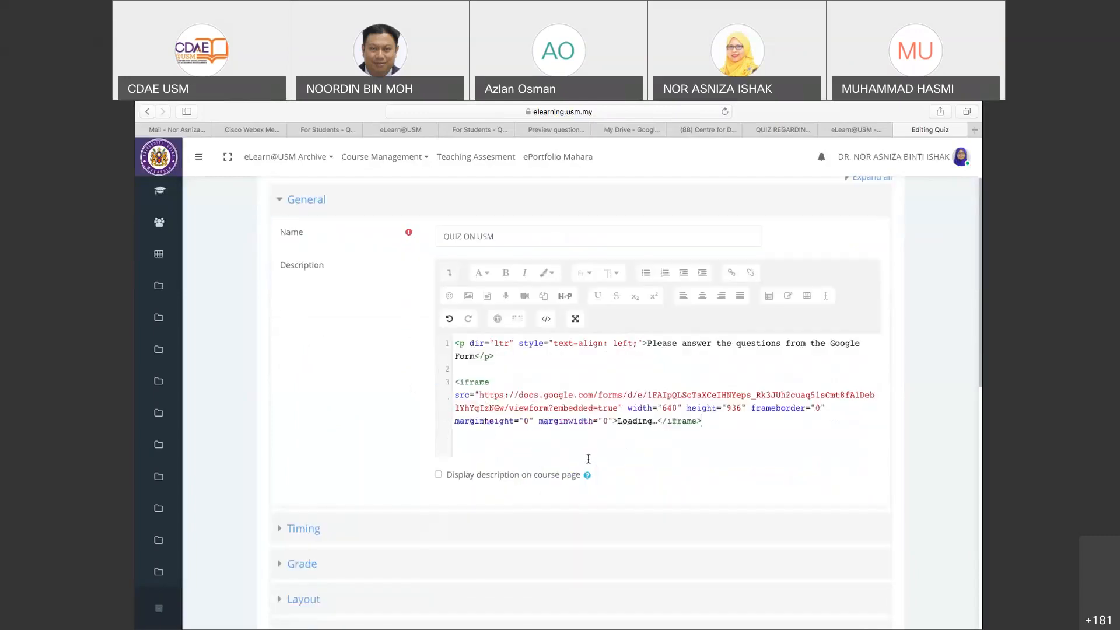
{"action": "left_click", "coordinate": [438, 468]}
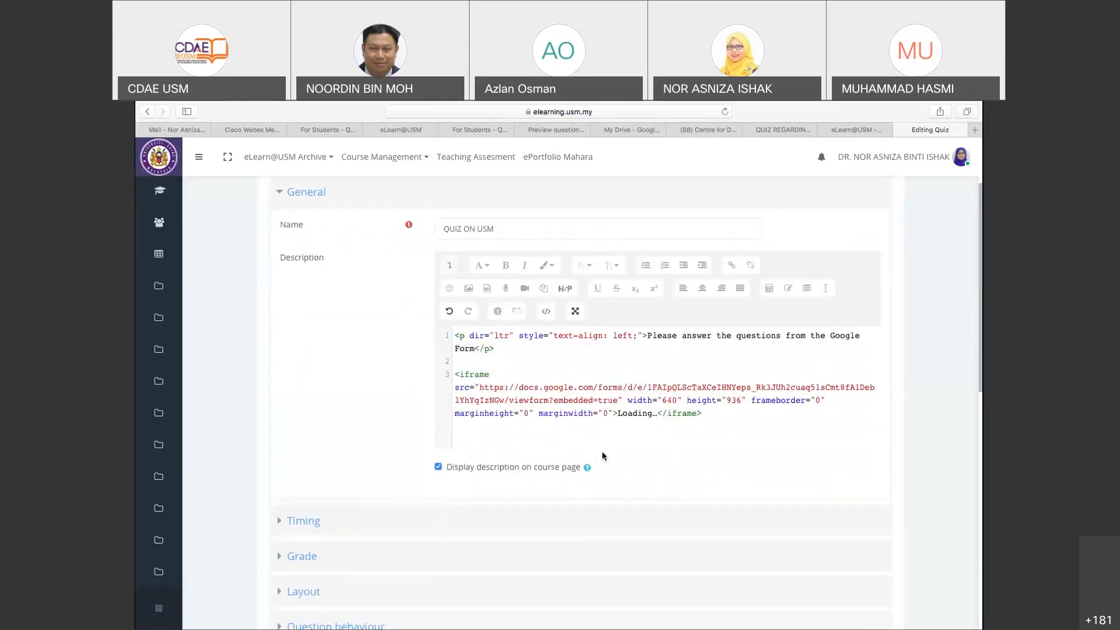
{"action": "scroll", "coordinate": [603, 455], "scroll_direction": "down", "scroll_amount": 15}
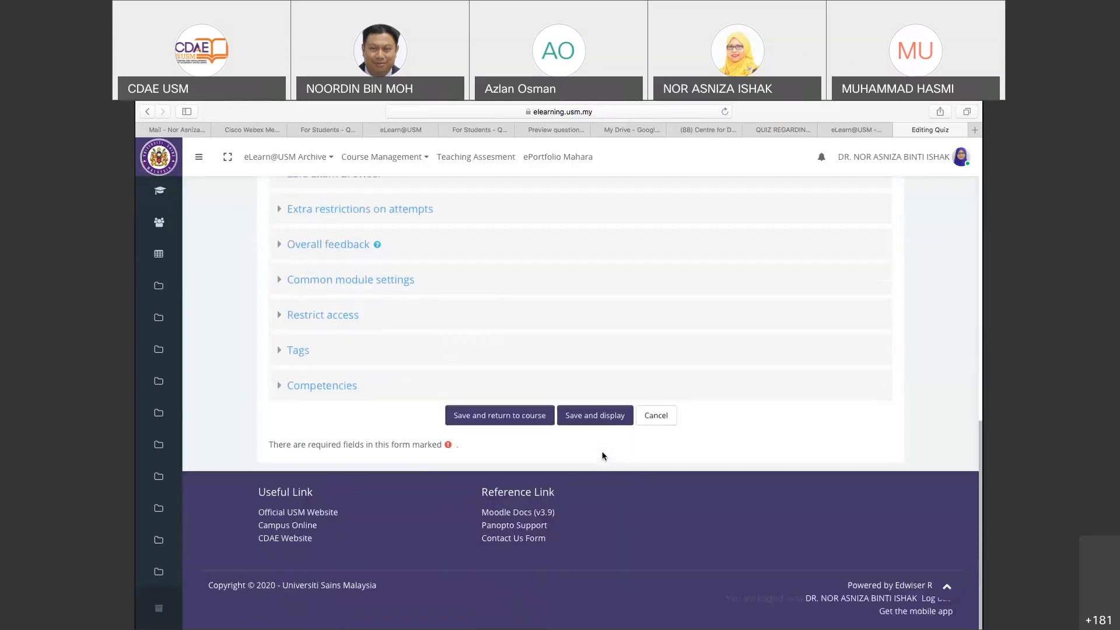
{"action": "left_click", "coordinate": [515, 422]}
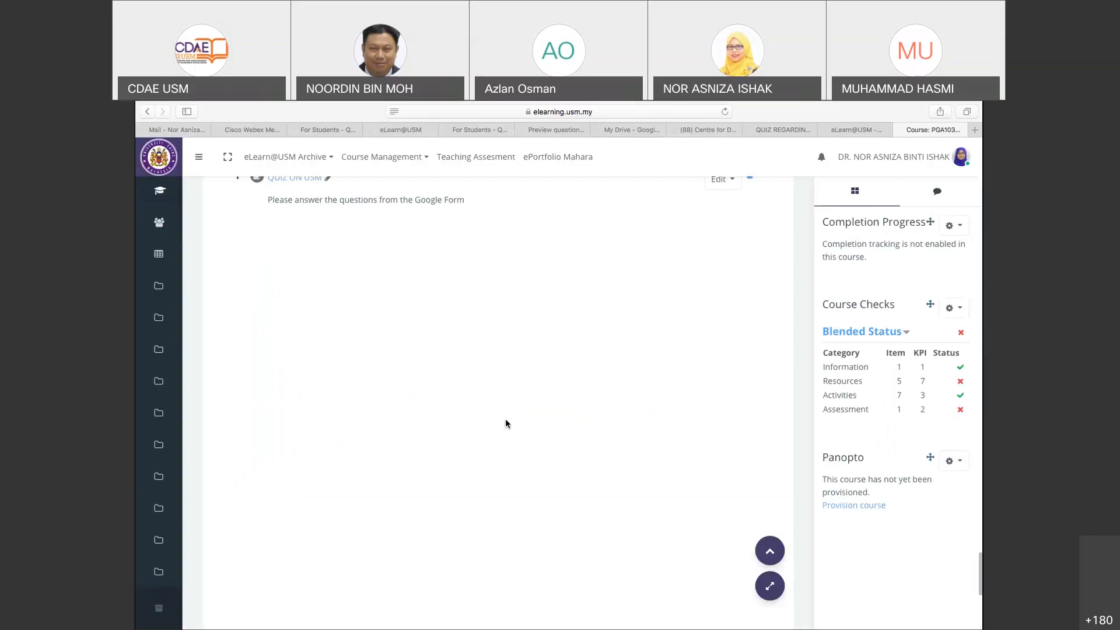
Reload the course page and examine the embedded QUIZ REGARDING USM form from its title down to its submit option
{"action": "scroll", "coordinate": [505, 419], "scroll_direction": "up", "scroll_amount": 3}
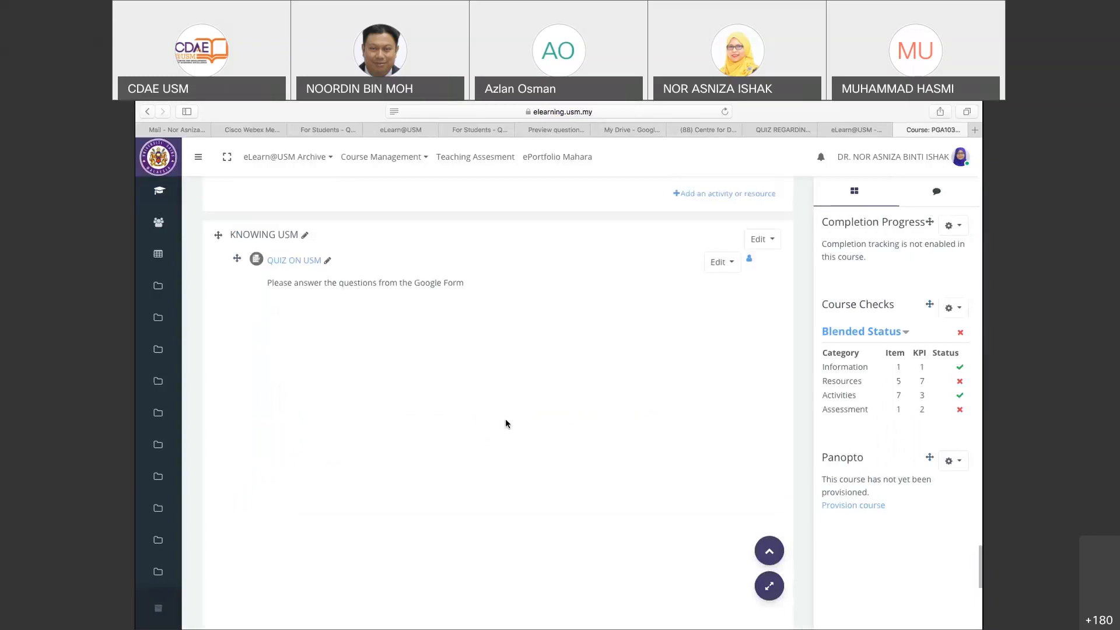
{"action": "left_click", "coordinate": [672, 110]}
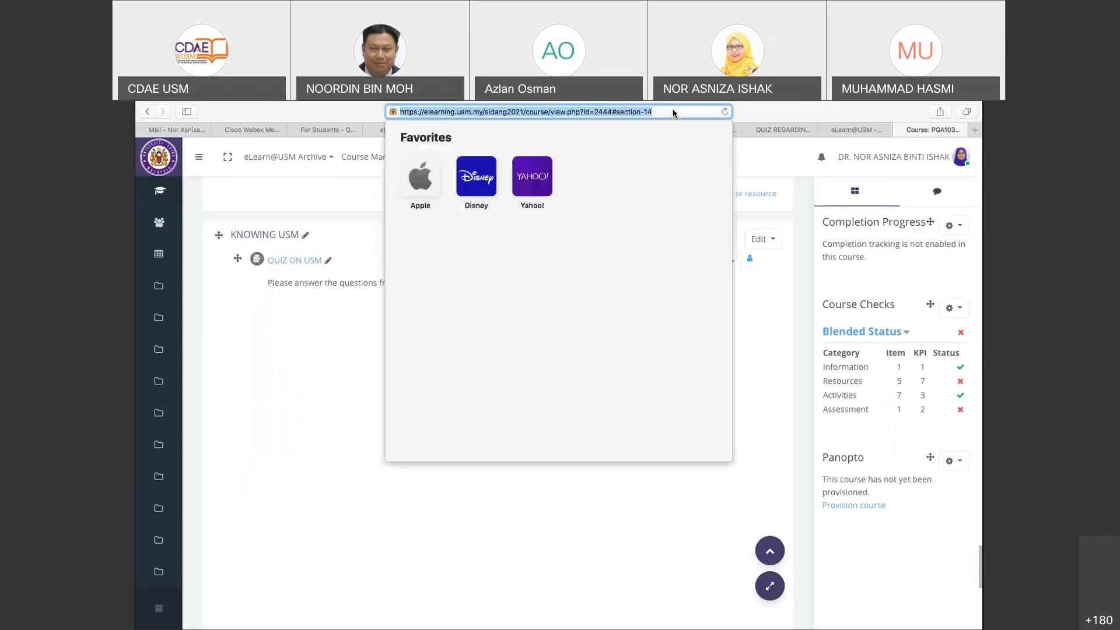
{"action": "key", "text": "Return"}
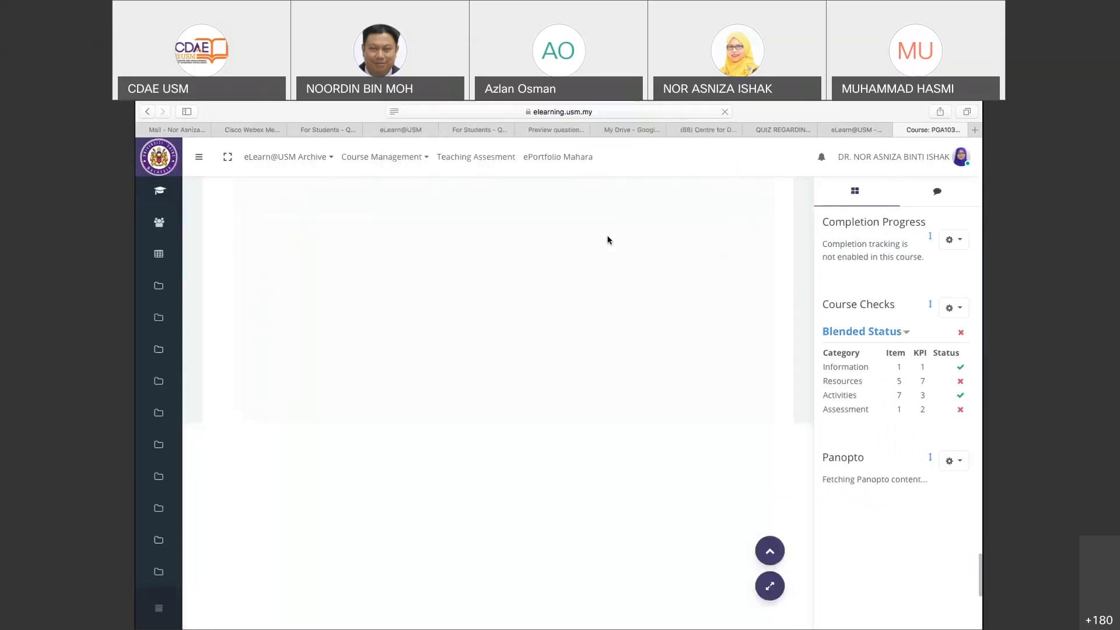
{"action": "scroll", "coordinate": [608, 239], "scroll_direction": "up", "scroll_amount": 3}
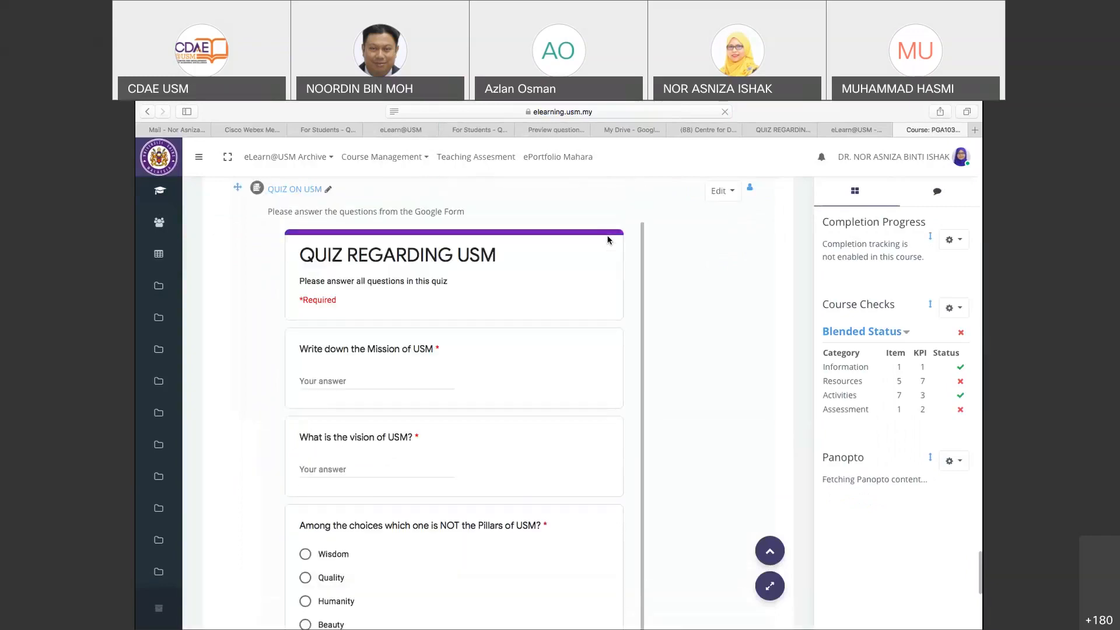
{"action": "scroll", "coordinate": [607, 239], "scroll_direction": "up", "scroll_amount": 1}
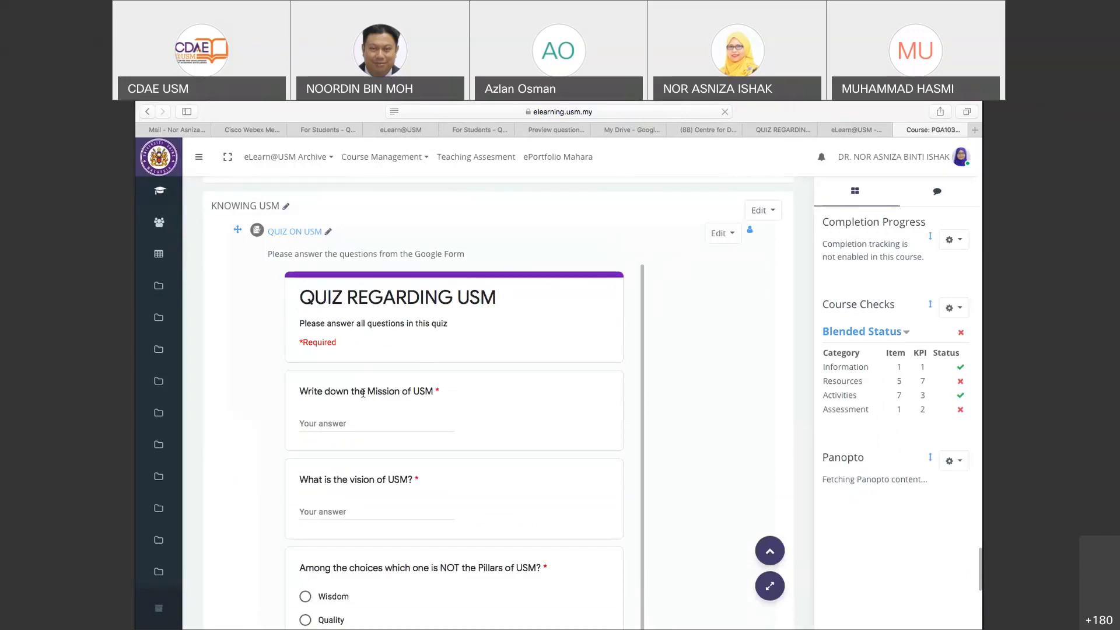
{"action": "left_click", "coordinate": [341, 421]}
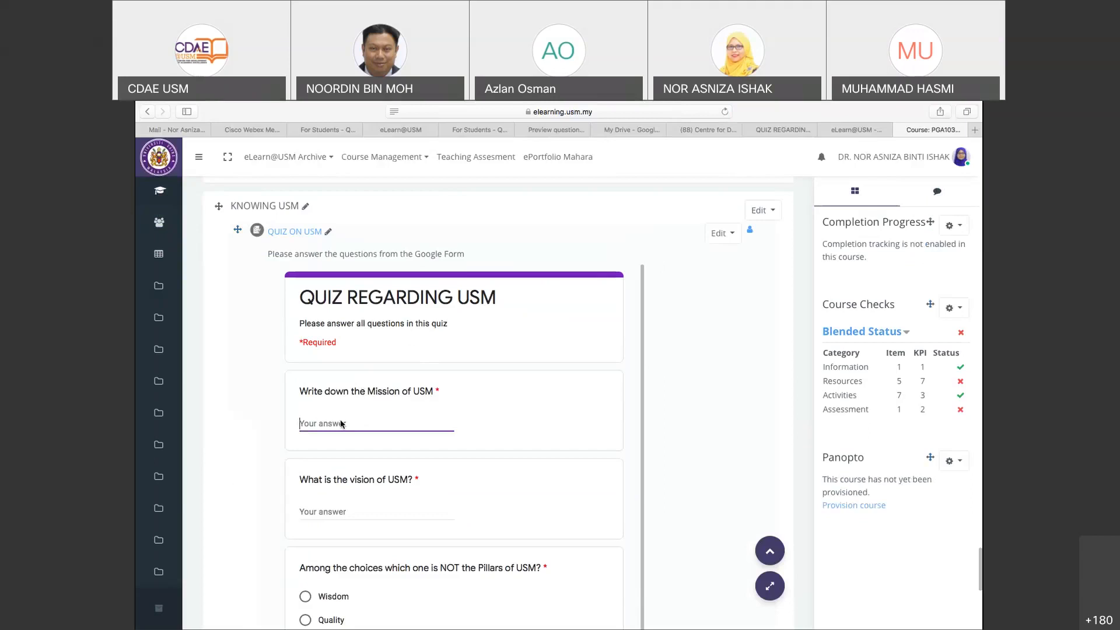
{"action": "scroll", "coordinate": [342, 423], "scroll_direction": "down", "scroll_amount": 1}
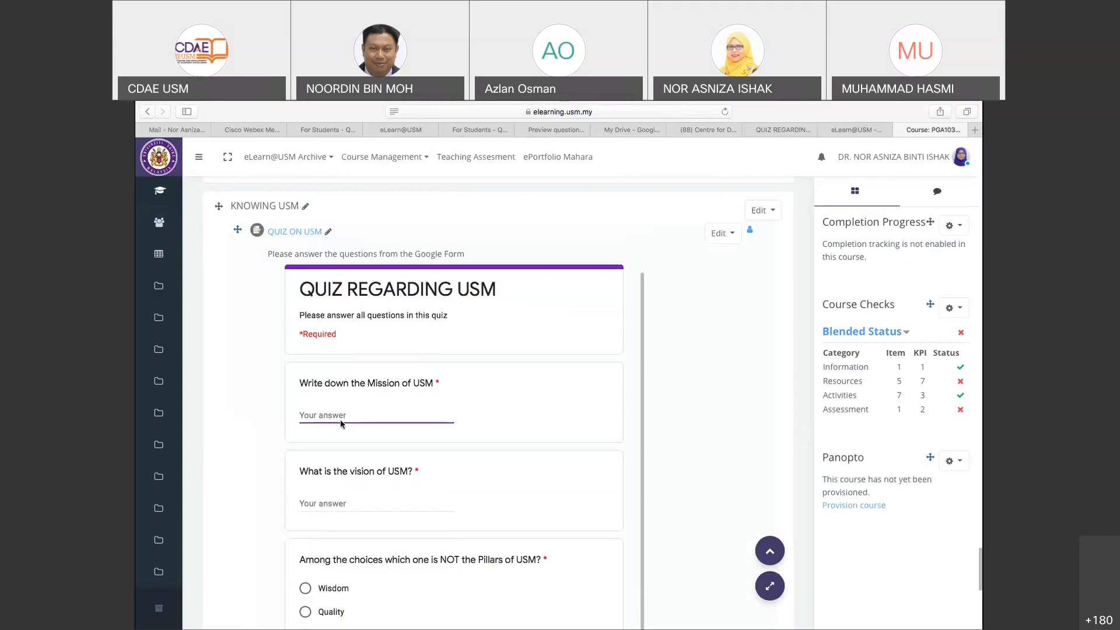
{"action": "scroll", "coordinate": [347, 420], "scroll_direction": "down", "scroll_amount": 5}
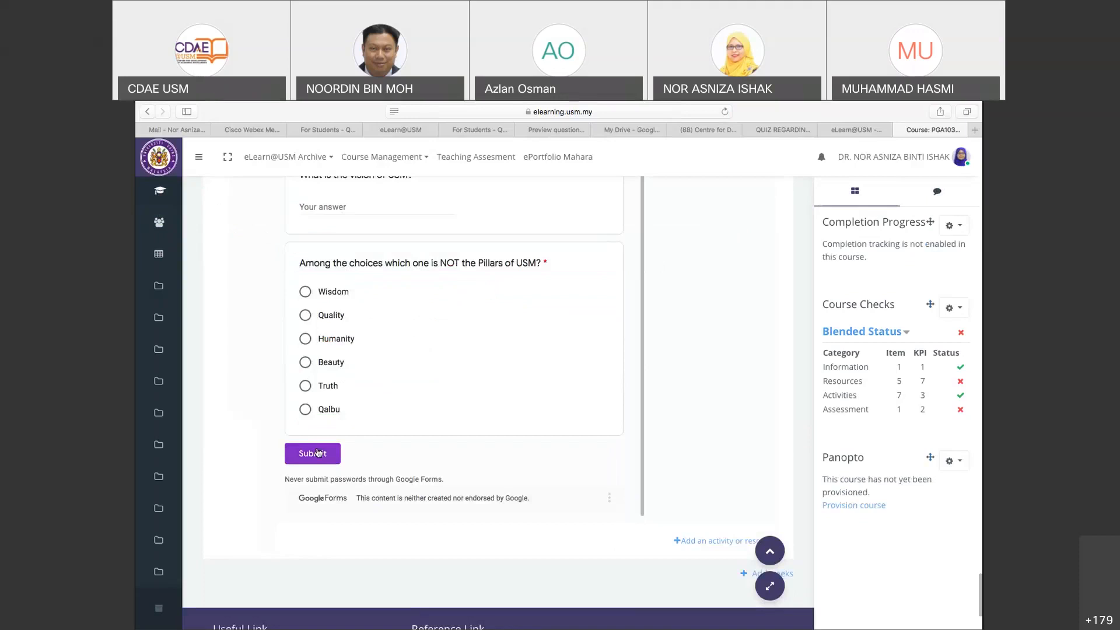
{"action": "scroll", "coordinate": [318, 452], "scroll_direction": "up", "scroll_amount": 1}
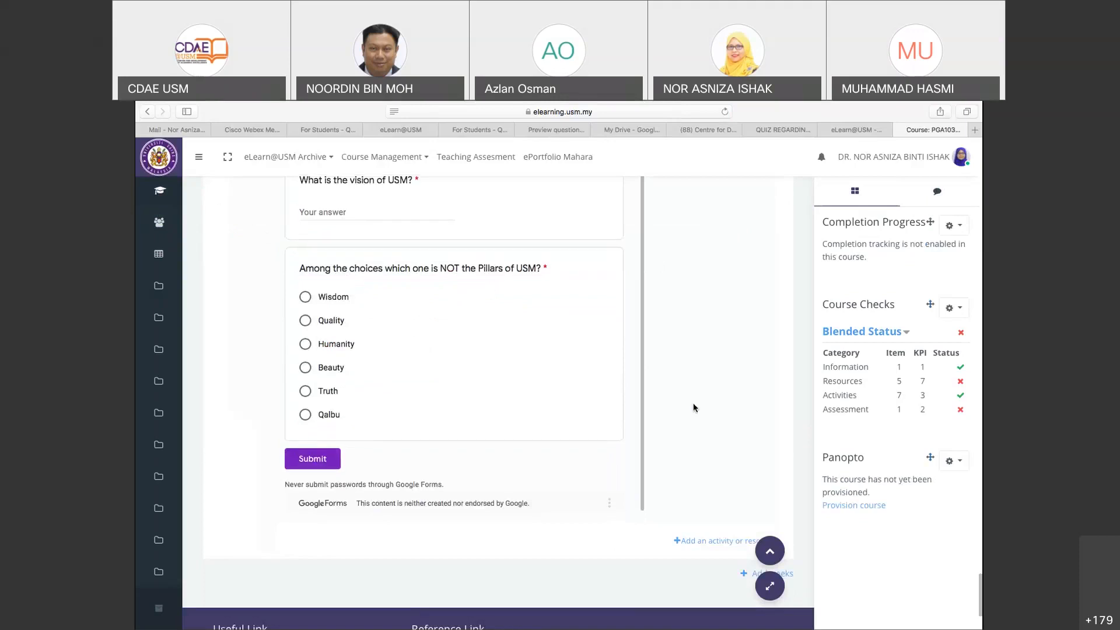
{"action": "scroll", "coordinate": [693, 407], "scroll_direction": "up", "scroll_amount": 5}
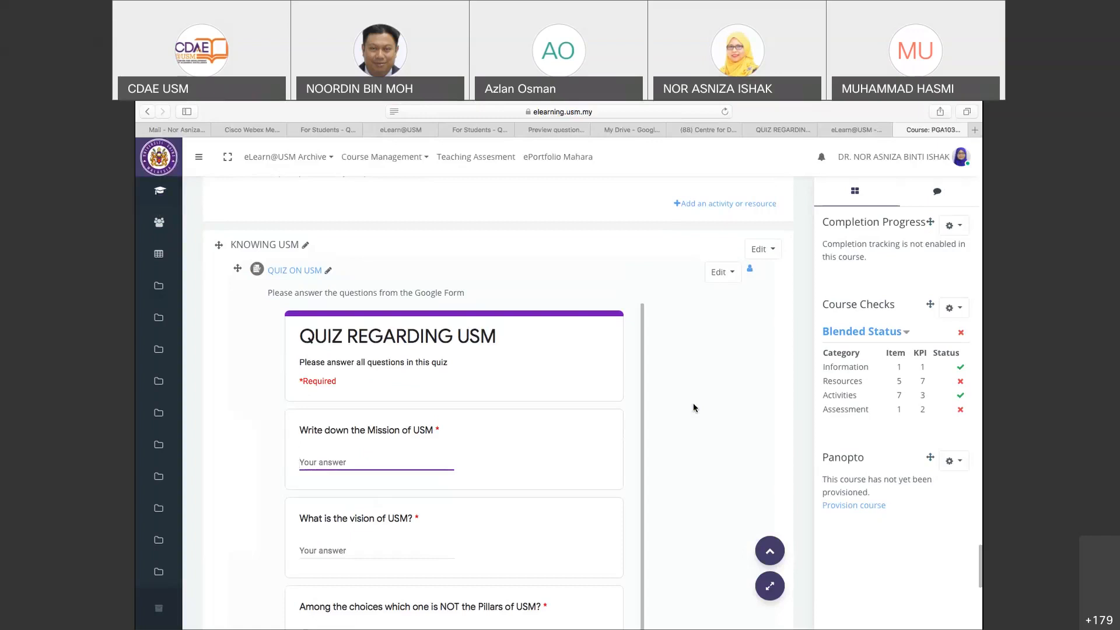
Review the PGA103 course sections, from the welcome section through the Padlet, video and Flipgrid activities to KNOWING USM
{"action": "scroll", "coordinate": [693, 407], "scroll_direction": "up", "scroll_amount": 15}
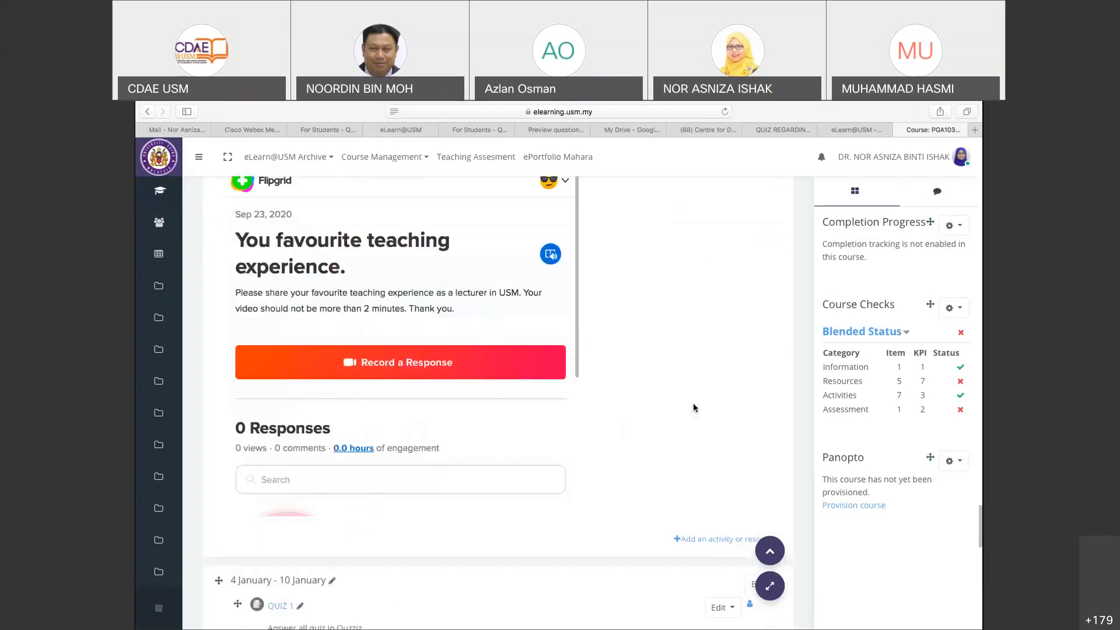
{"action": "scroll", "coordinate": [693, 408], "scroll_direction": "up", "scroll_amount": 20}
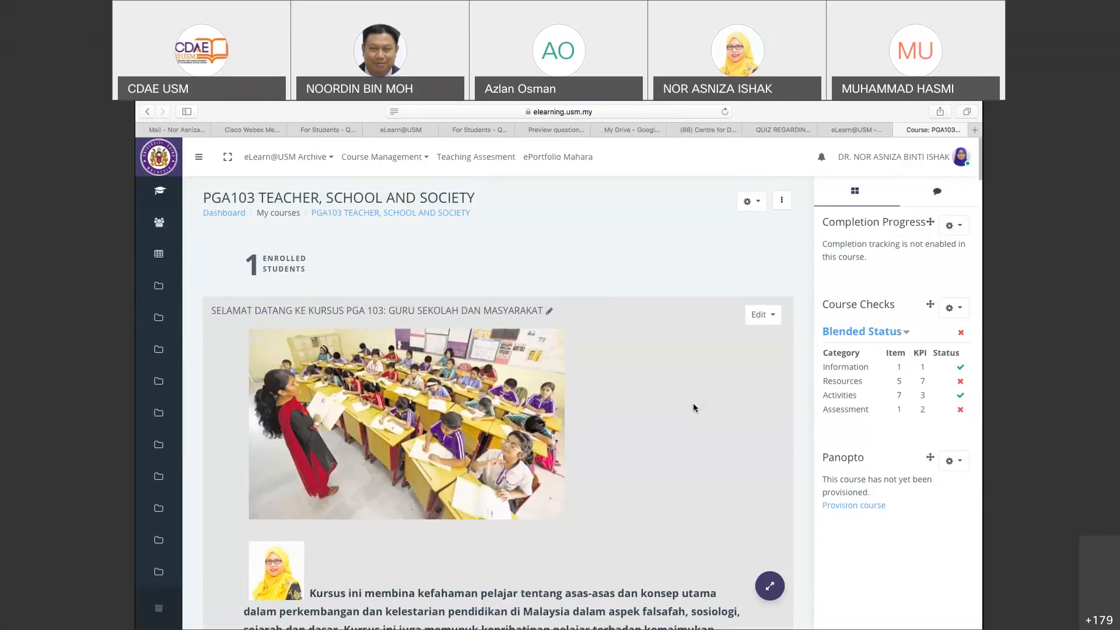
{"action": "scroll", "coordinate": [693, 407], "scroll_direction": "down", "scroll_amount": 10}
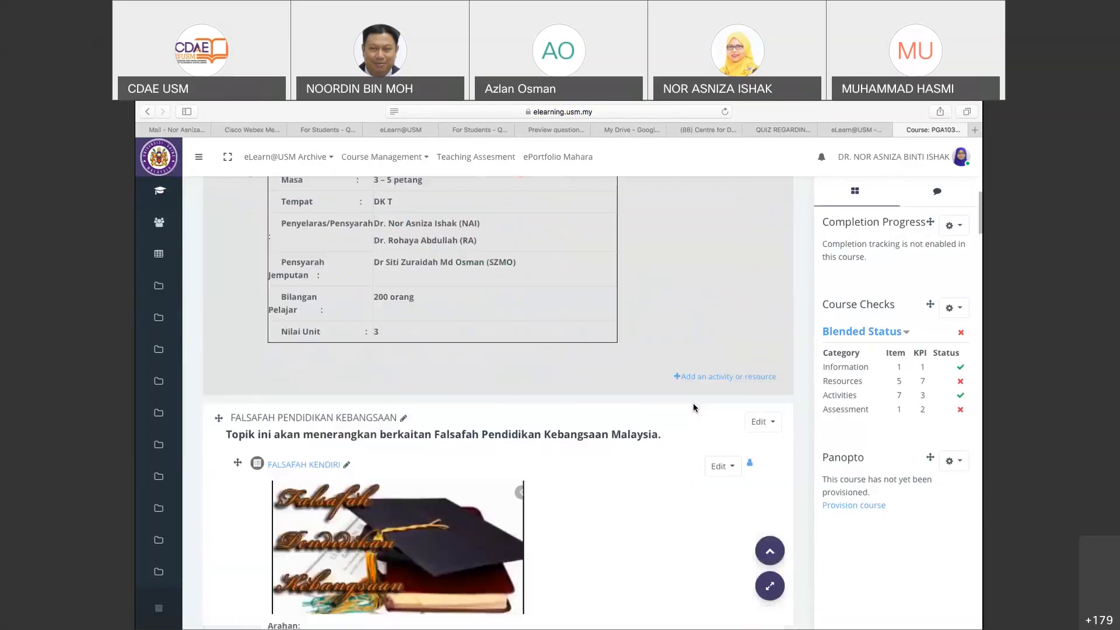
{"action": "scroll", "coordinate": [693, 407], "scroll_direction": "down", "scroll_amount": 10}
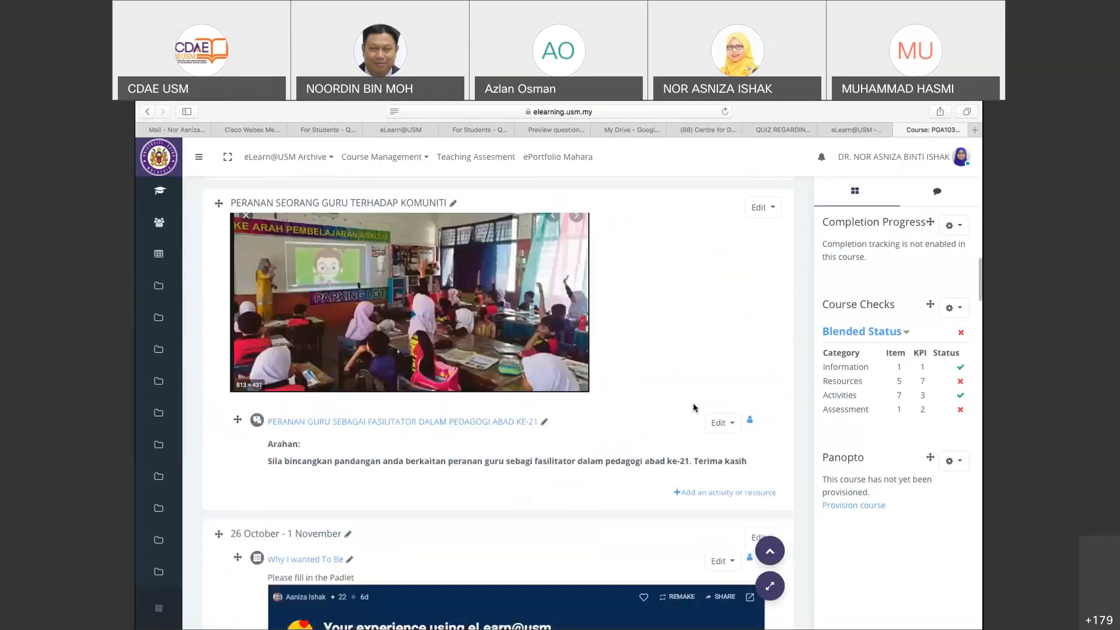
{"action": "scroll", "coordinate": [693, 407], "scroll_direction": "down", "scroll_amount": 1}
{"action": "scroll", "coordinate": [693, 407], "scroll_direction": "down", "scroll_amount": 10}
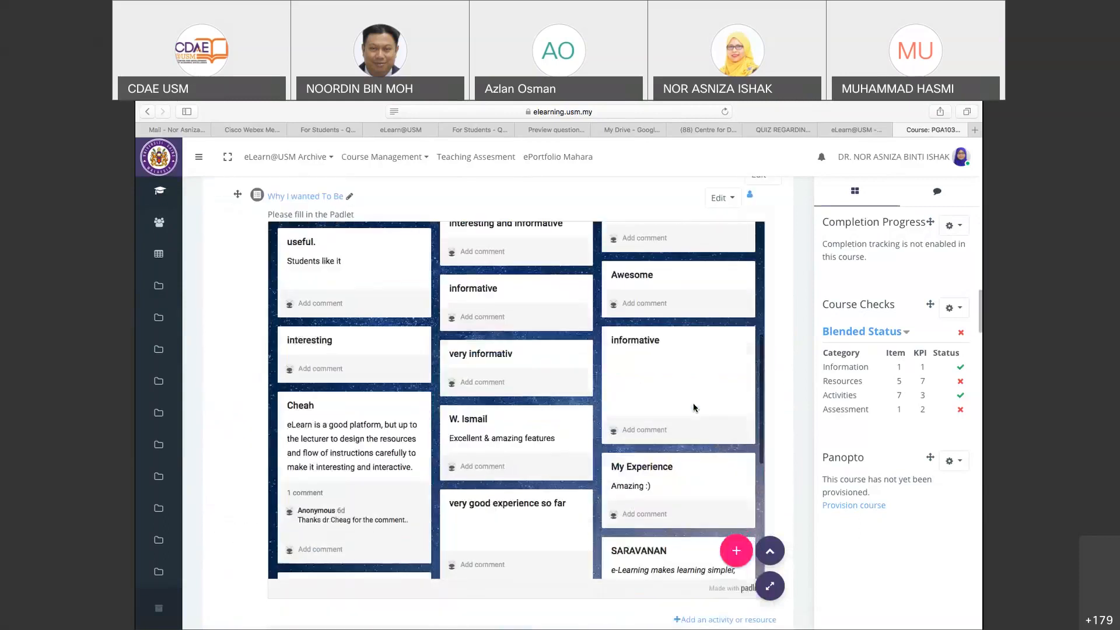
{"action": "scroll", "coordinate": [785, 393], "scroll_direction": "down", "scroll_amount": 15}
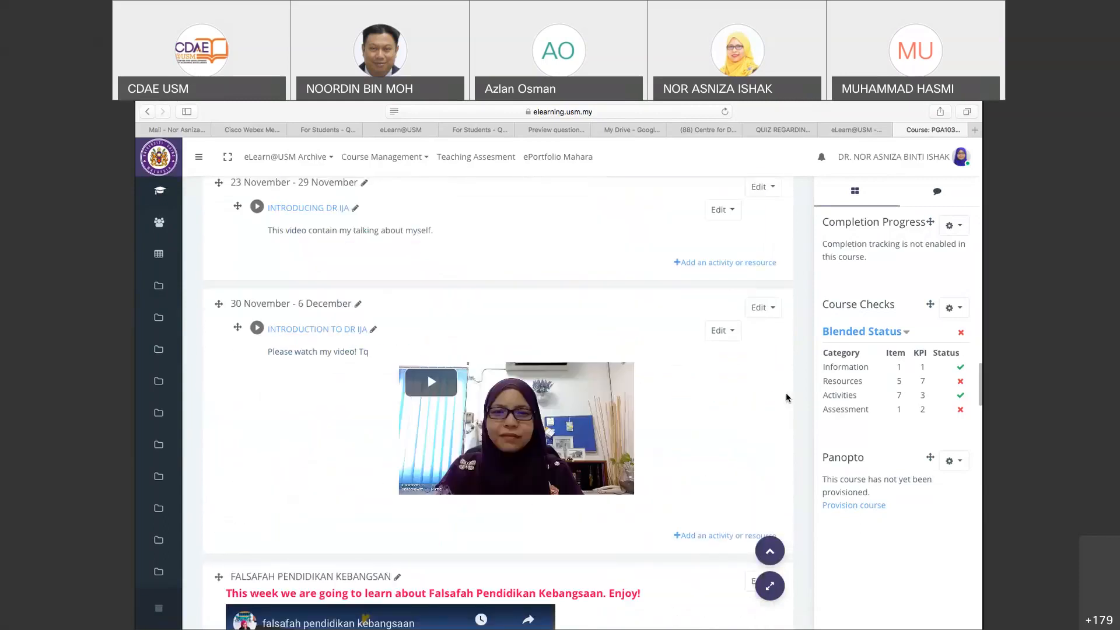
{"action": "scroll", "coordinate": [786, 394], "scroll_direction": "down", "scroll_amount": 3}
{"action": "scroll", "coordinate": [786, 398], "scroll_direction": "down", "scroll_amount": 5}
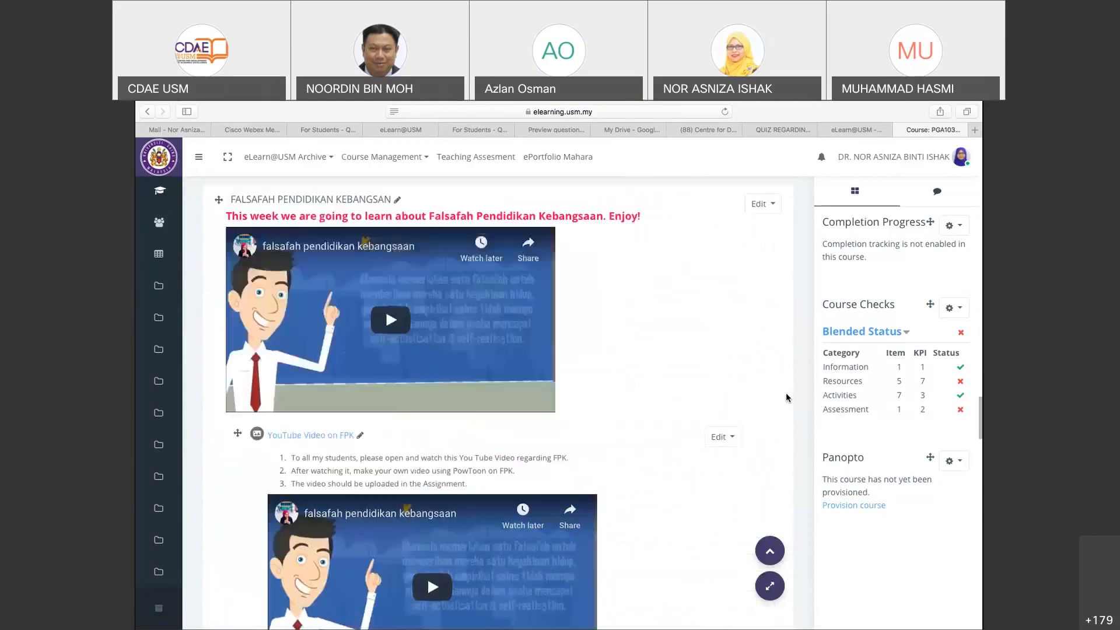
{"action": "scroll", "coordinate": [785, 397], "scroll_direction": "down", "scroll_amount": 7}
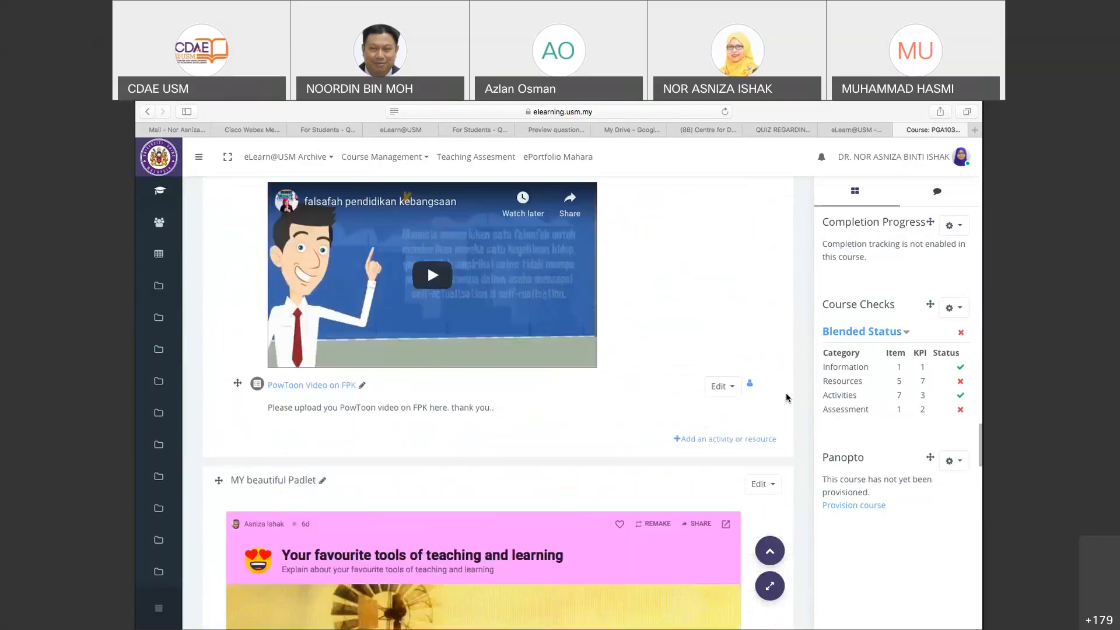
{"action": "scroll", "coordinate": [786, 397], "scroll_direction": "down", "scroll_amount": 15}
{"action": "scroll", "coordinate": [785, 393], "scroll_direction": "down", "scroll_amount": 11}
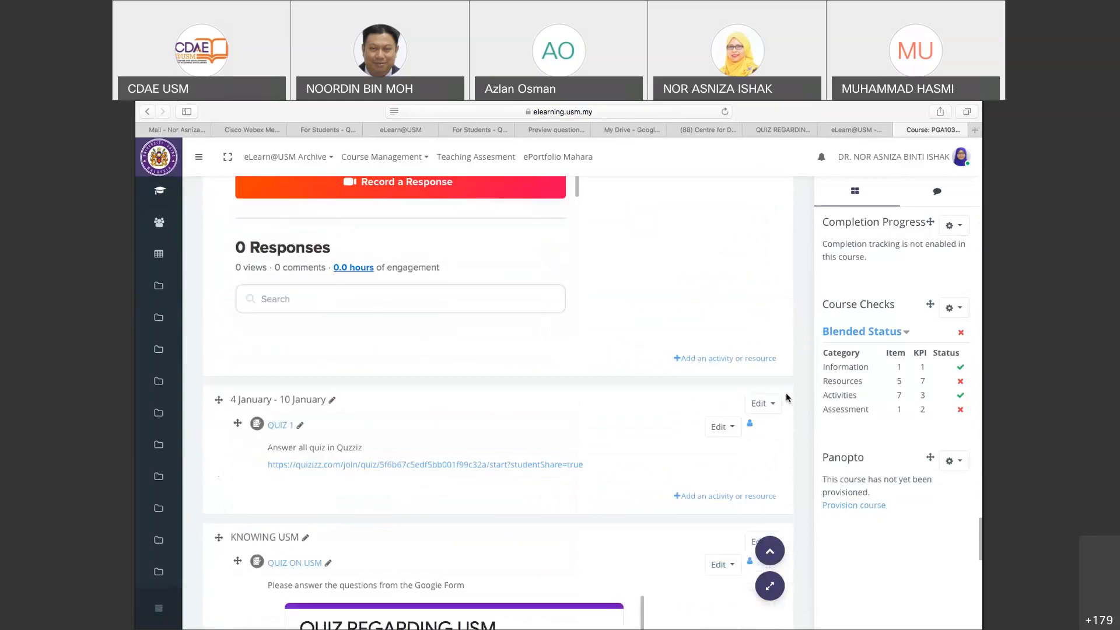
{"action": "scroll", "coordinate": [786, 394], "scroll_direction": "down", "scroll_amount": 5}
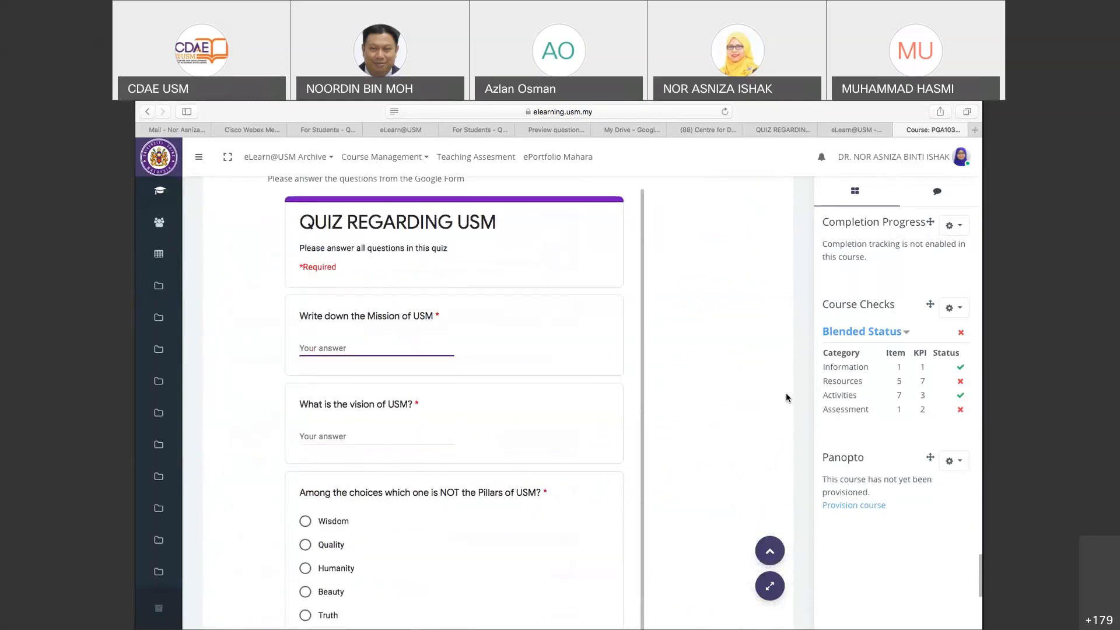
{"action": "scroll", "coordinate": [785, 393], "scroll_direction": "down", "scroll_amount": 4}
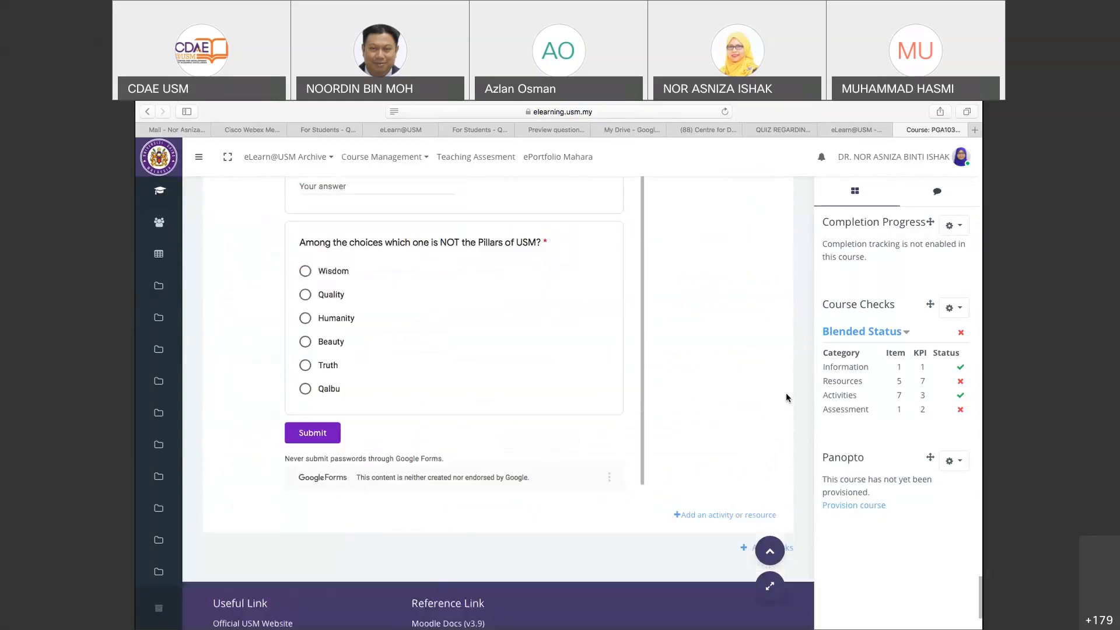
{"action": "scroll", "coordinate": [785, 393], "scroll_direction": "up", "scroll_amount": 4}
{"action": "scroll", "coordinate": [786, 393], "scroll_direction": "up", "scroll_amount": 4}
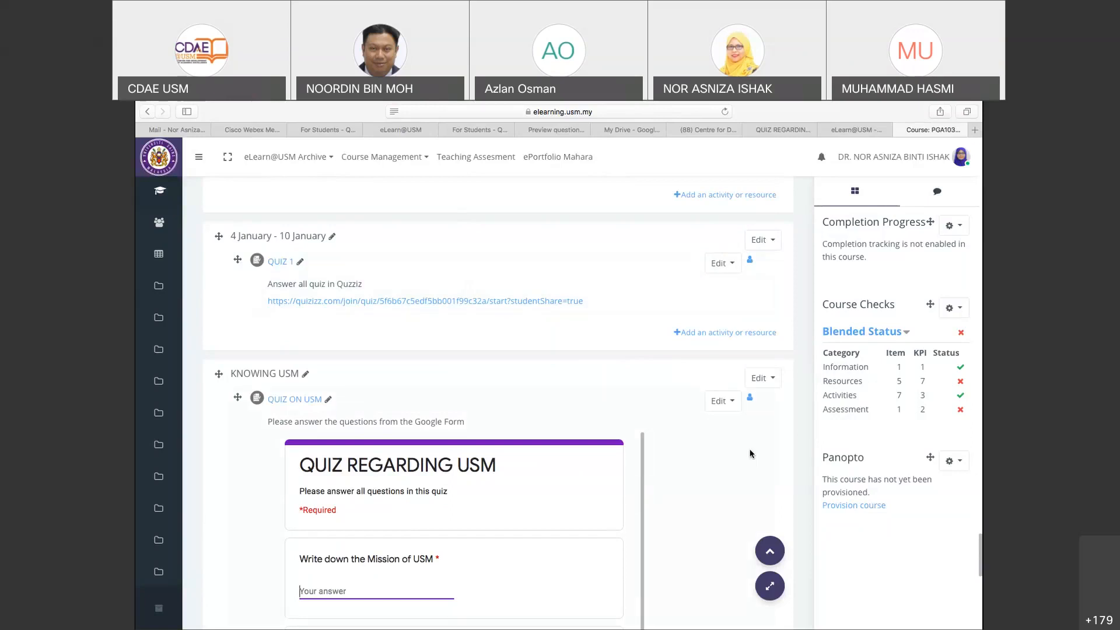
{"action": "scroll", "coordinate": [891, 369], "scroll_direction": "down", "scroll_amount": 2}
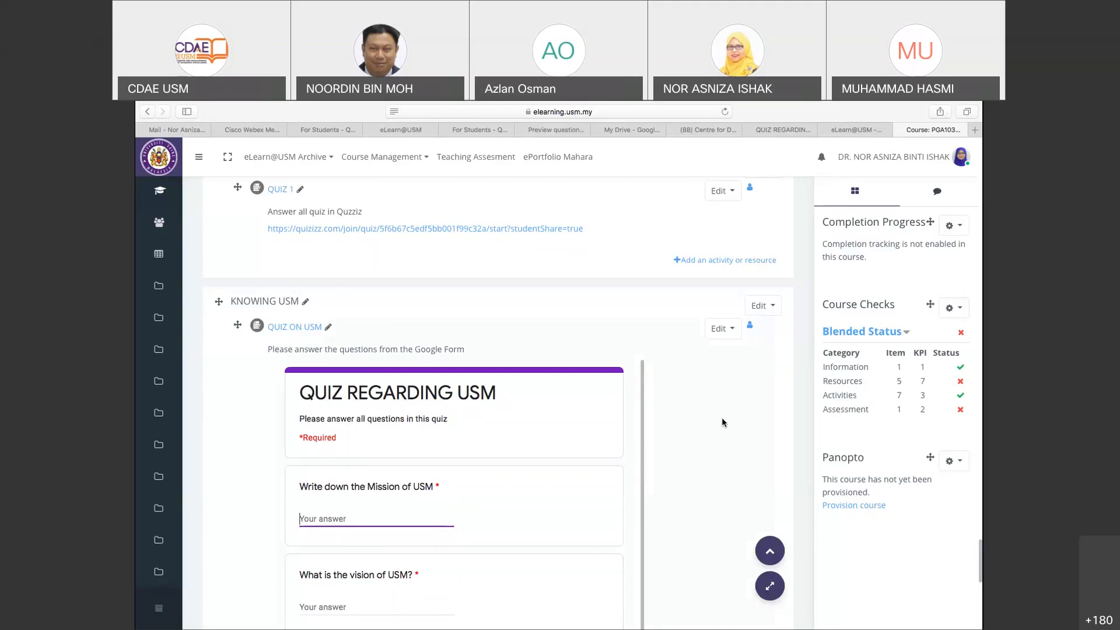
{"action": "scroll", "coordinate": [723, 419], "scroll_direction": "down", "scroll_amount": 3}
{"action": "scroll", "coordinate": [722, 419], "scroll_direction": "down", "scroll_amount": 10}
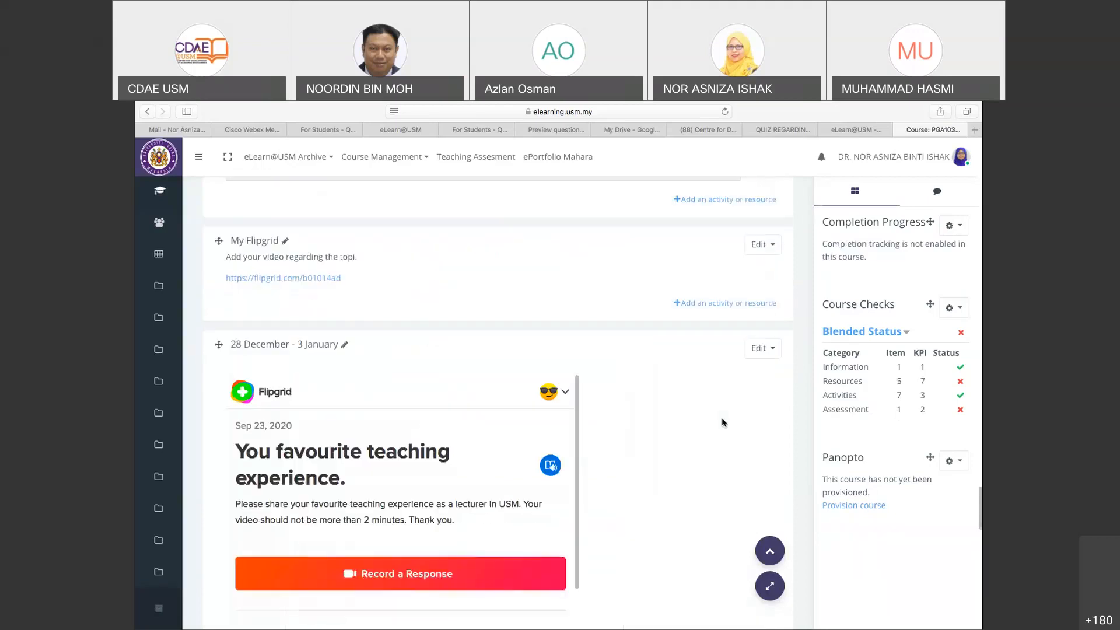
{"action": "scroll", "coordinate": [722, 419], "scroll_direction": "down", "scroll_amount": 10}
{"action": "scroll", "coordinate": [722, 423], "scroll_direction": "up", "scroll_amount": 20}
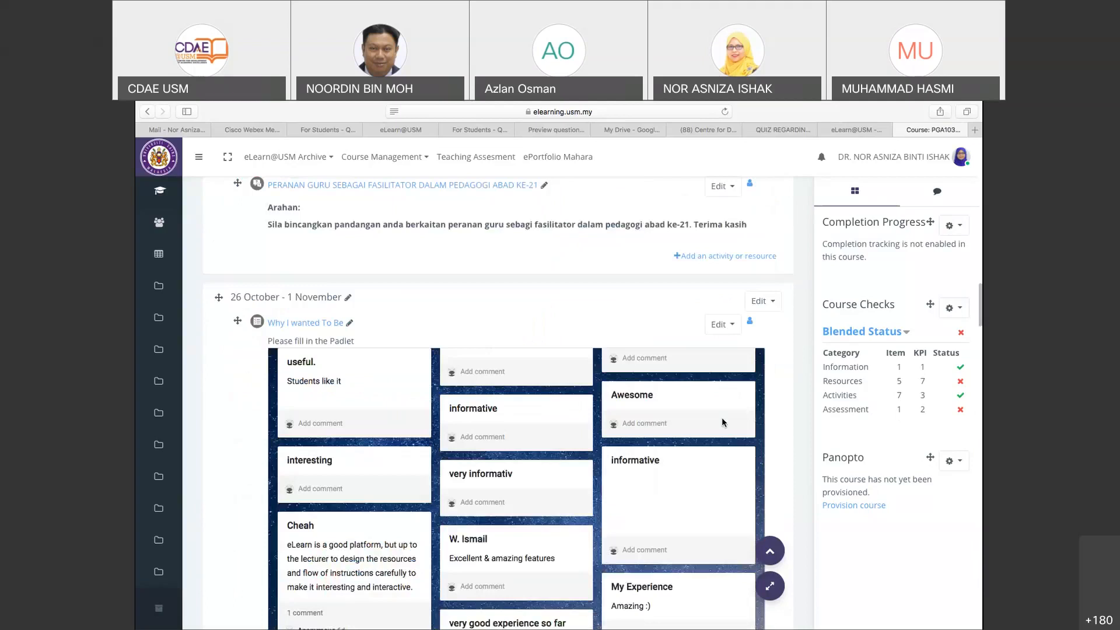
Switch to the eLearn@USM Google Sites guide, view its Google Form embedding instructions and open the Thank You page
{"action": "left_click", "coordinate": [867, 134]}
{"action": "scroll", "coordinate": [531, 309], "scroll_direction": "down", "scroll_amount": 5}
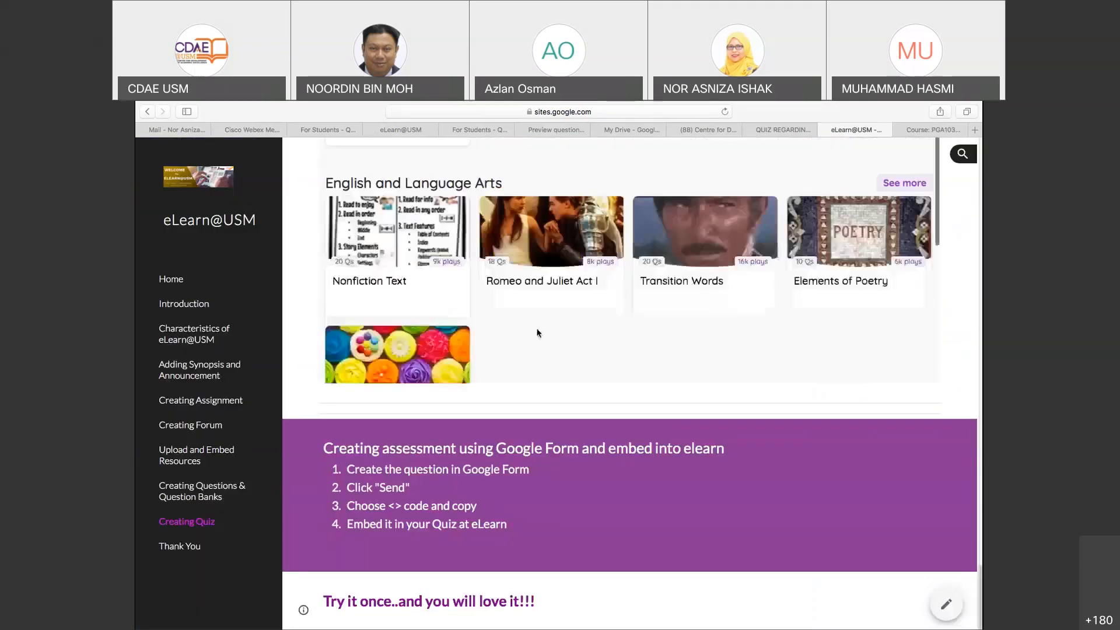
{"action": "scroll", "coordinate": [553, 293], "scroll_direction": "down", "scroll_amount": 8}
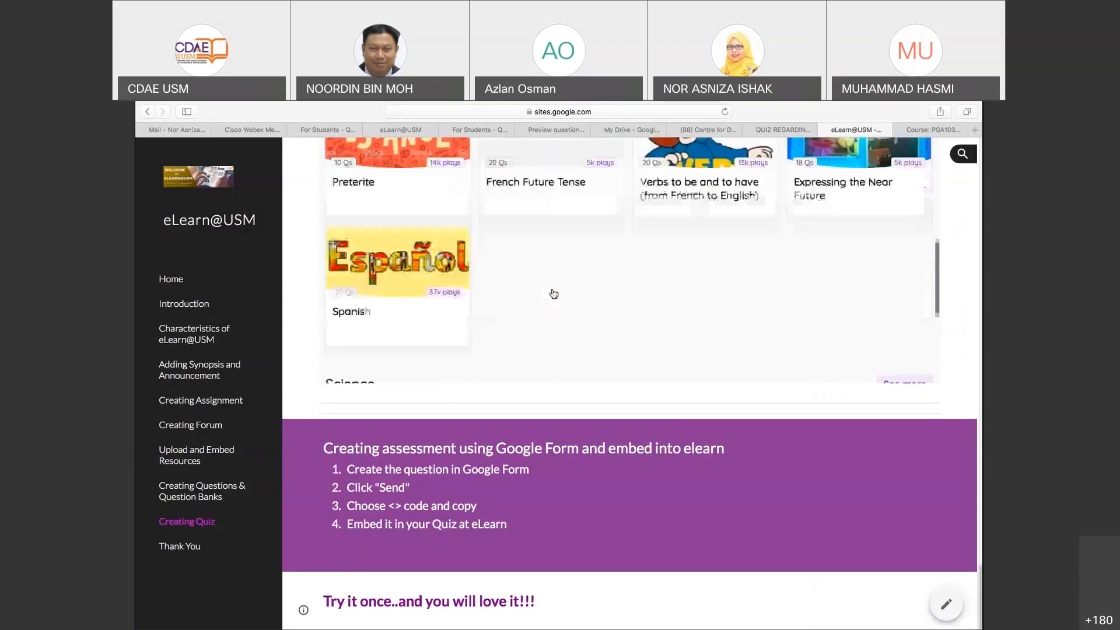
{"action": "left_click", "coordinate": [173, 547]}
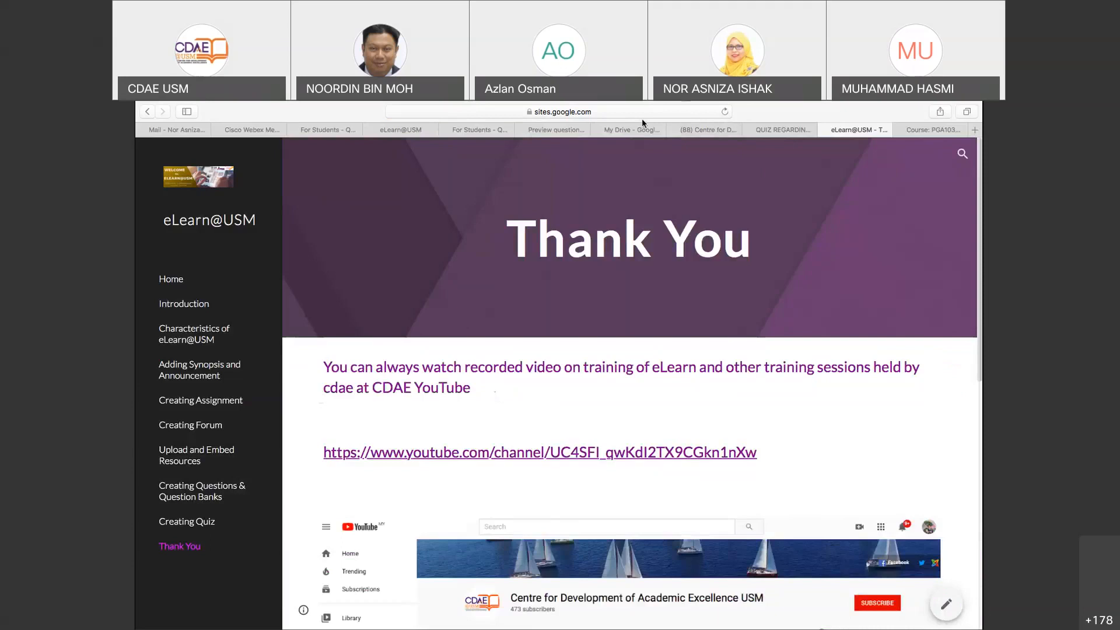
{"action": "mouse_move", "coordinate": [681, 103]}
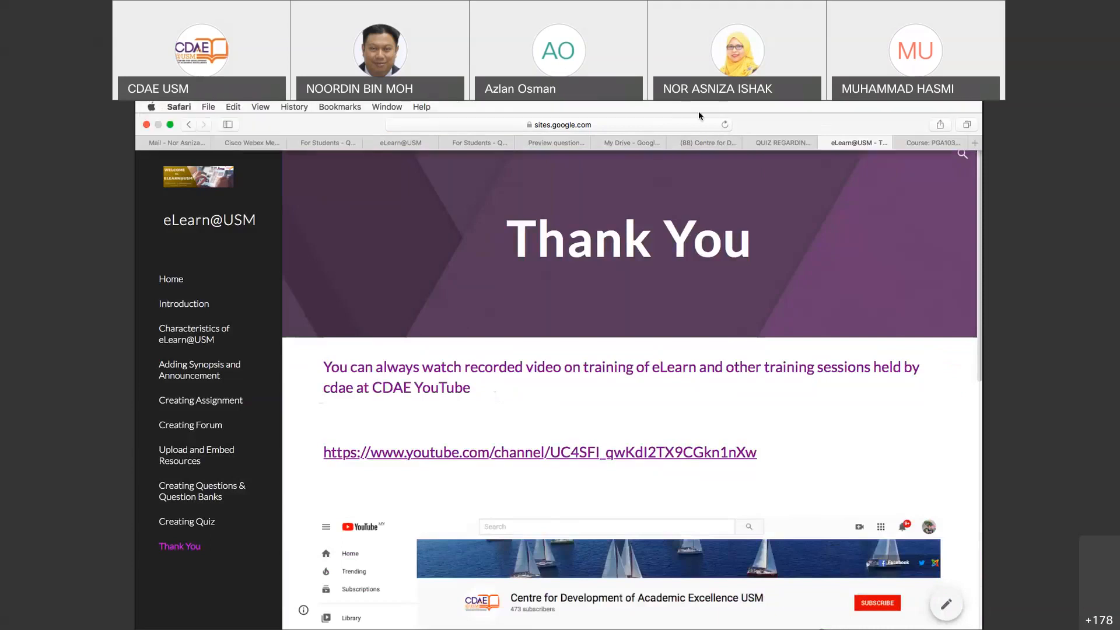